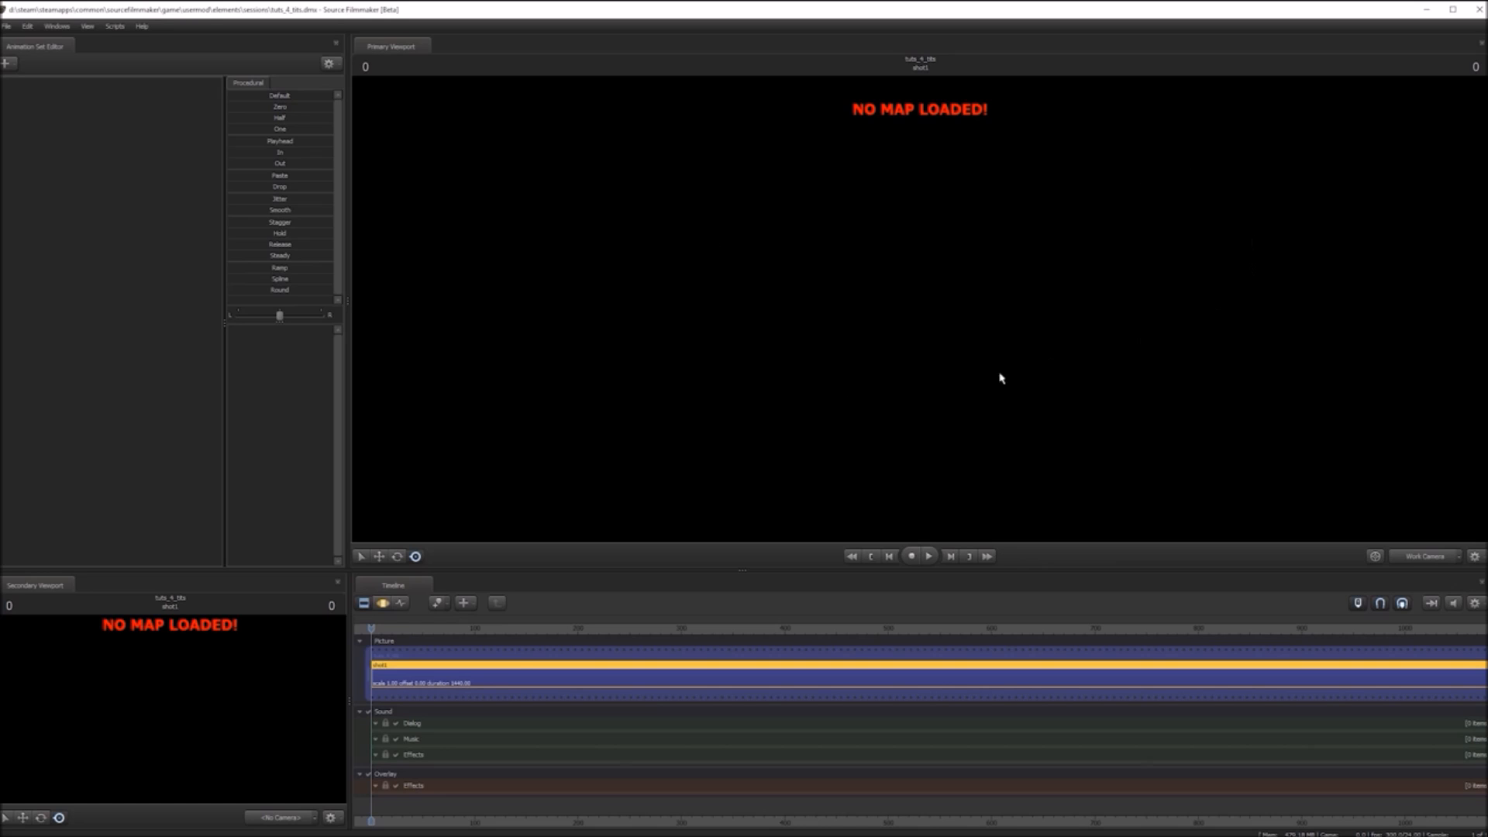
- Scrub the playhead along shot1 to frame 597
scroll(695, 626, down, 3)
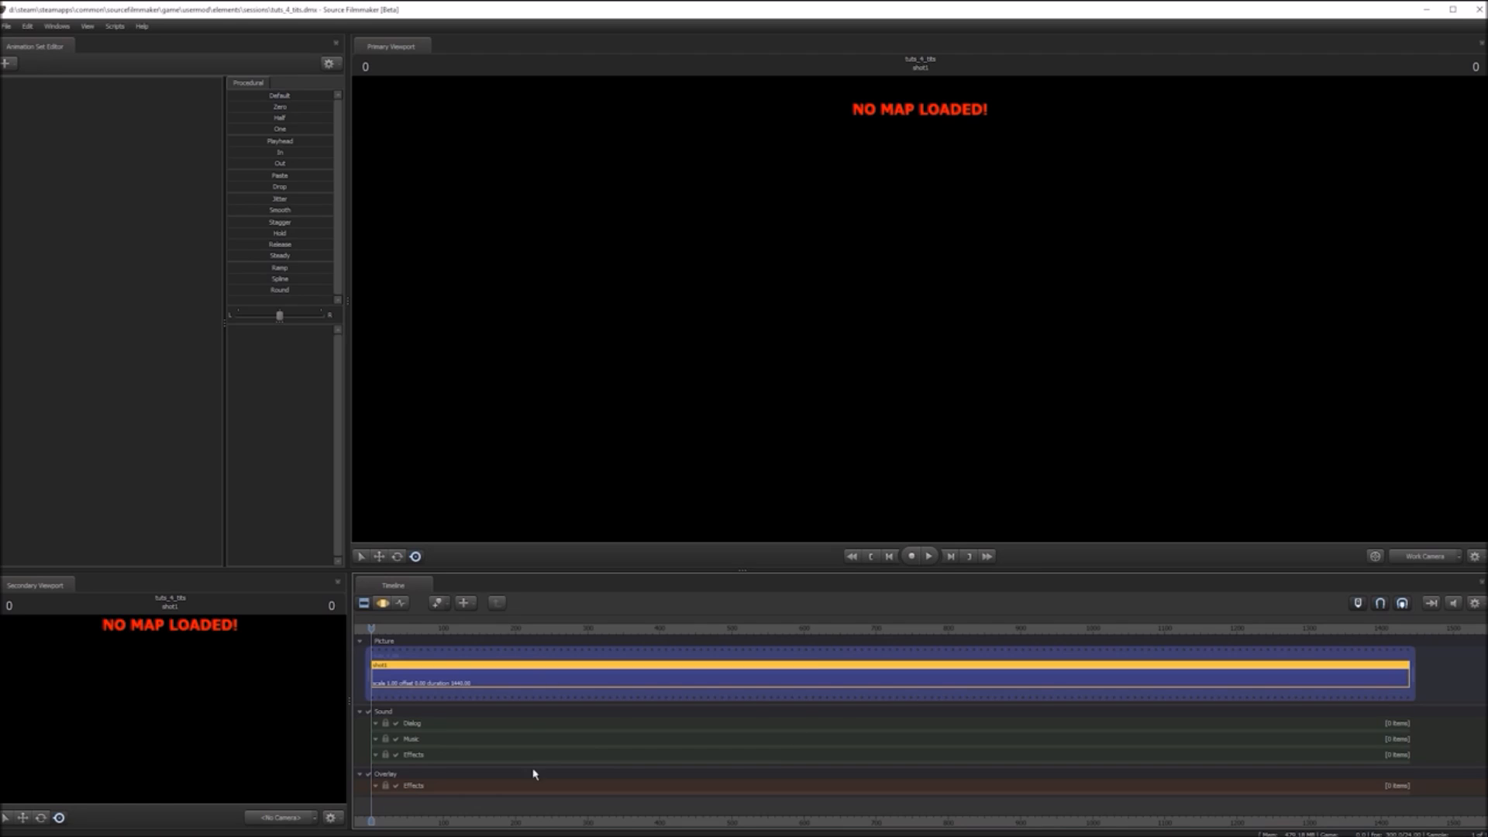
drag(405, 630, 1410, 630)
key(f)
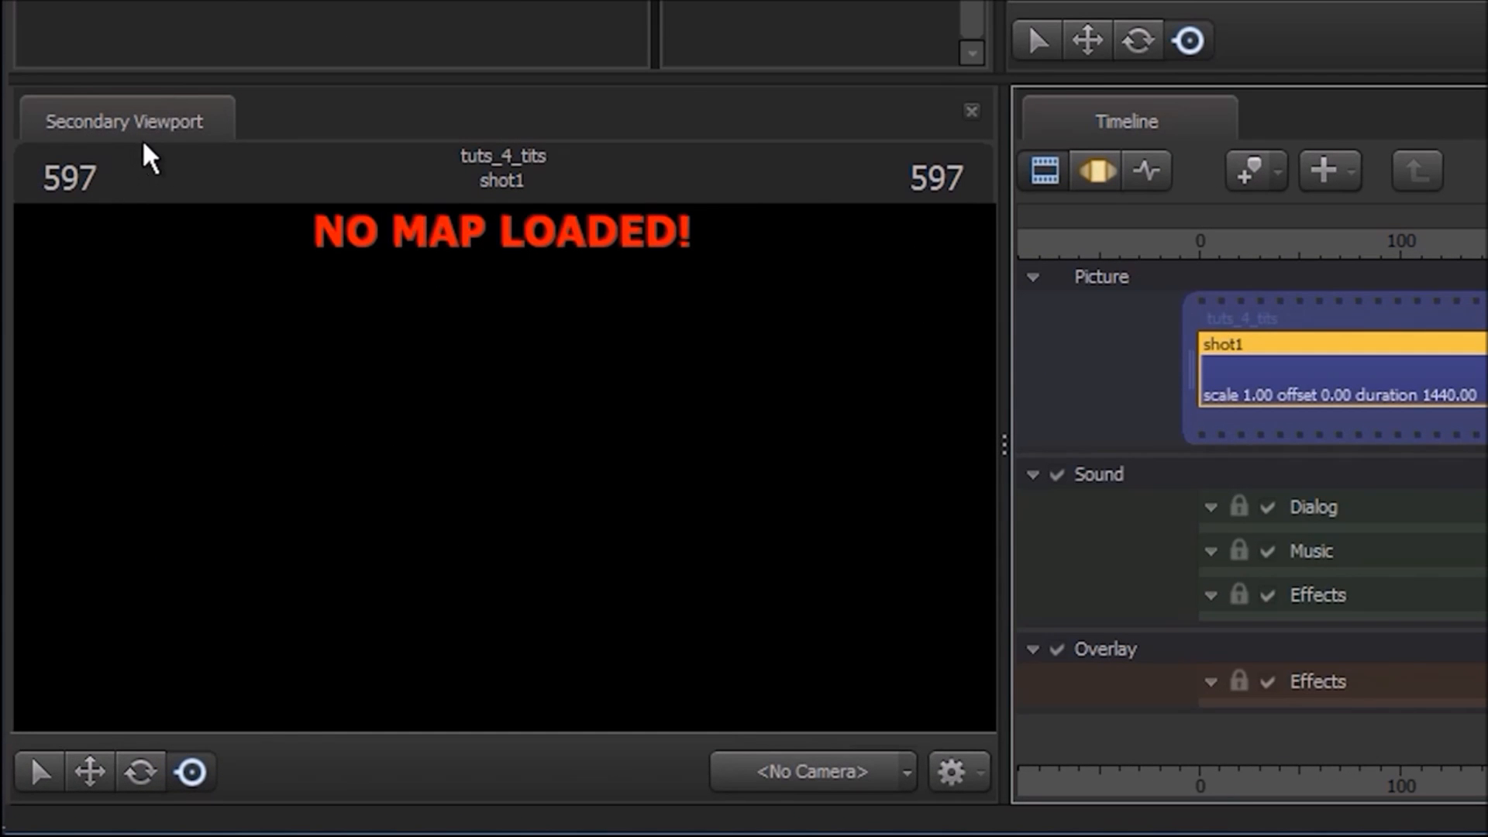
- Undock the Secondary Viewport into a floating window and dock it back beside the timeline
mouse_move(7, 133)
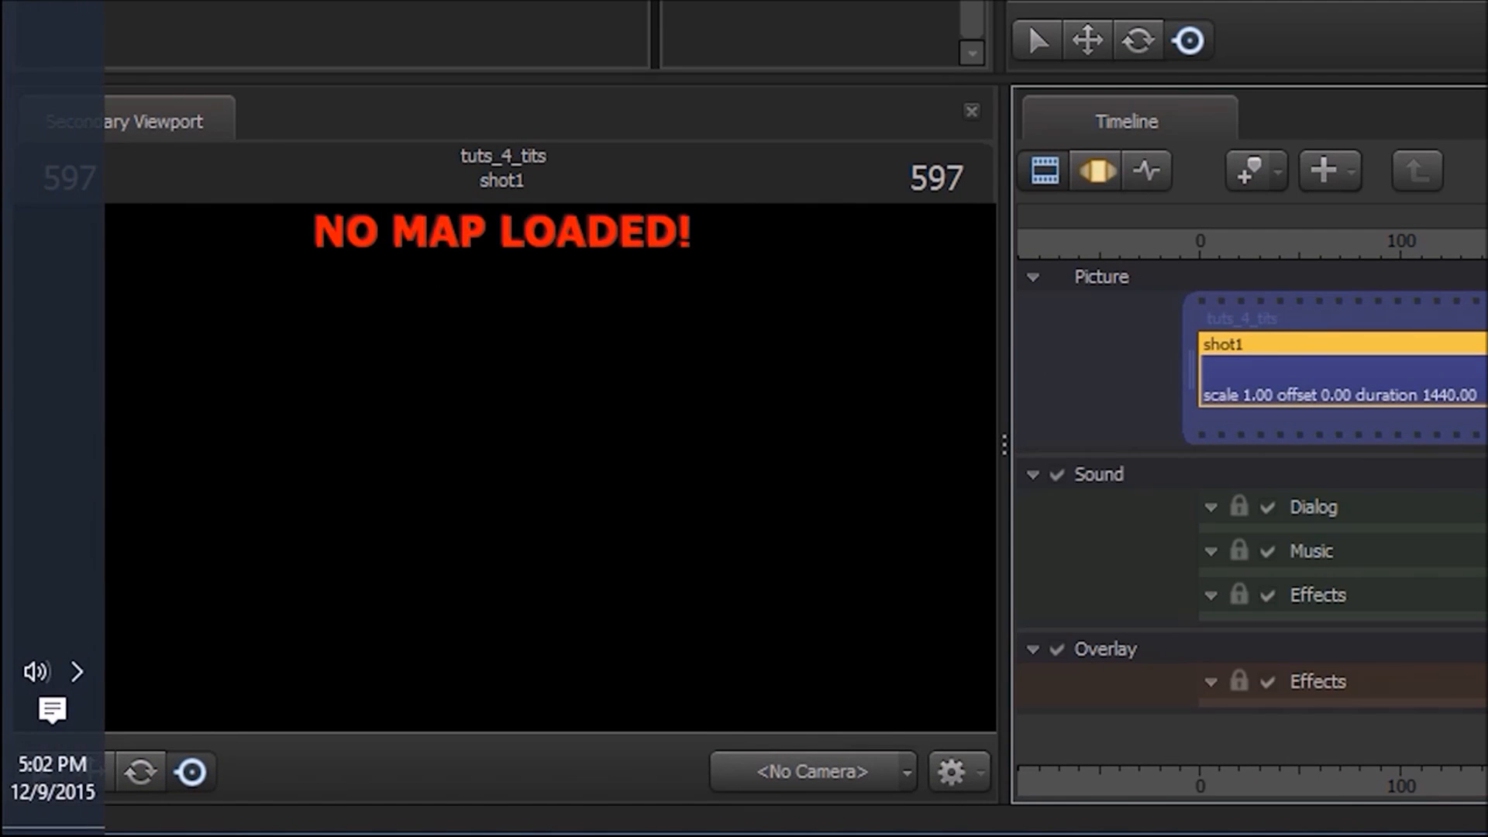
click(78, 671)
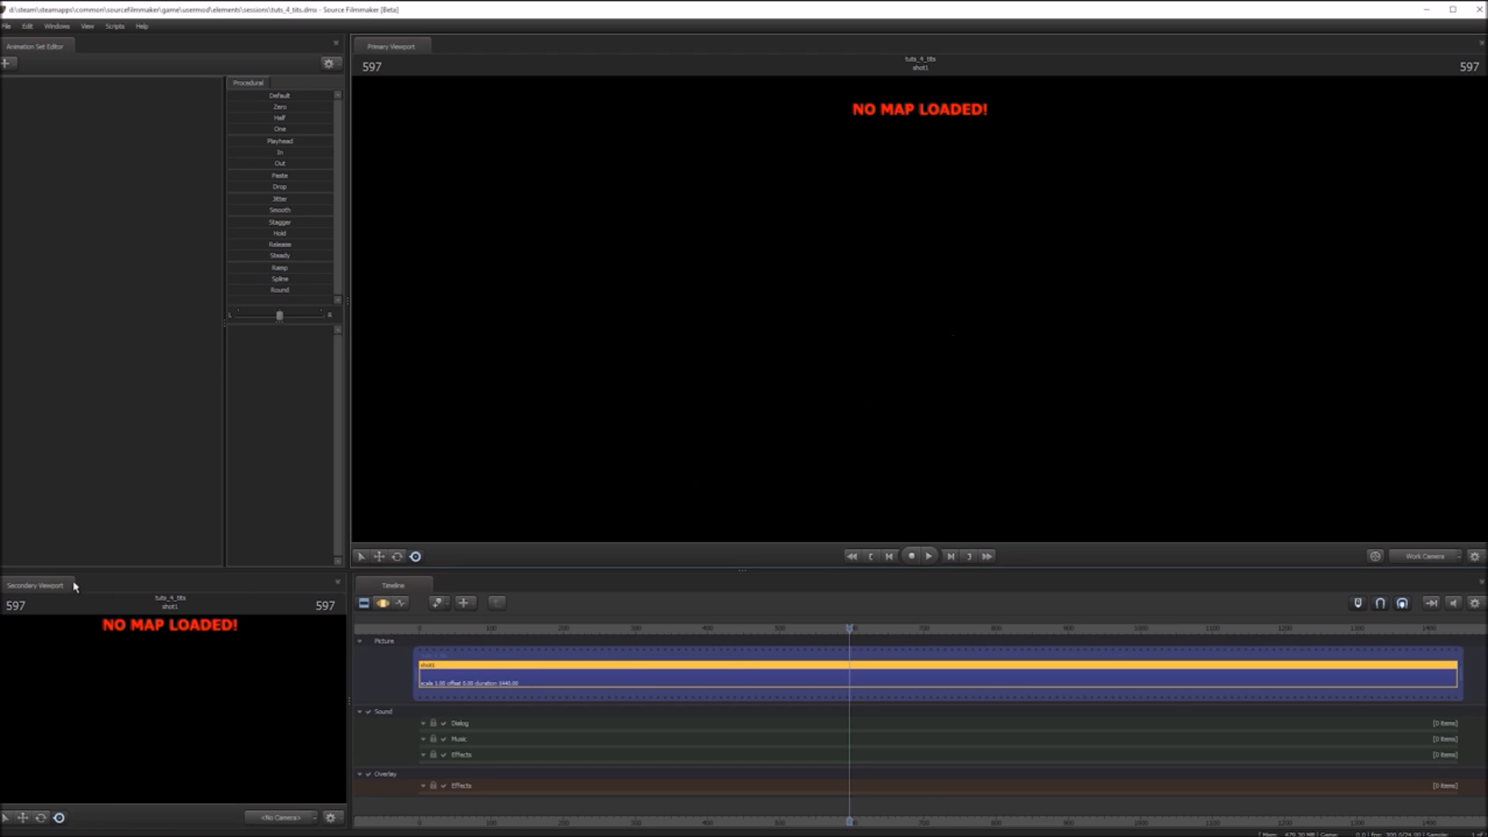
drag(75, 587, 1005, 411)
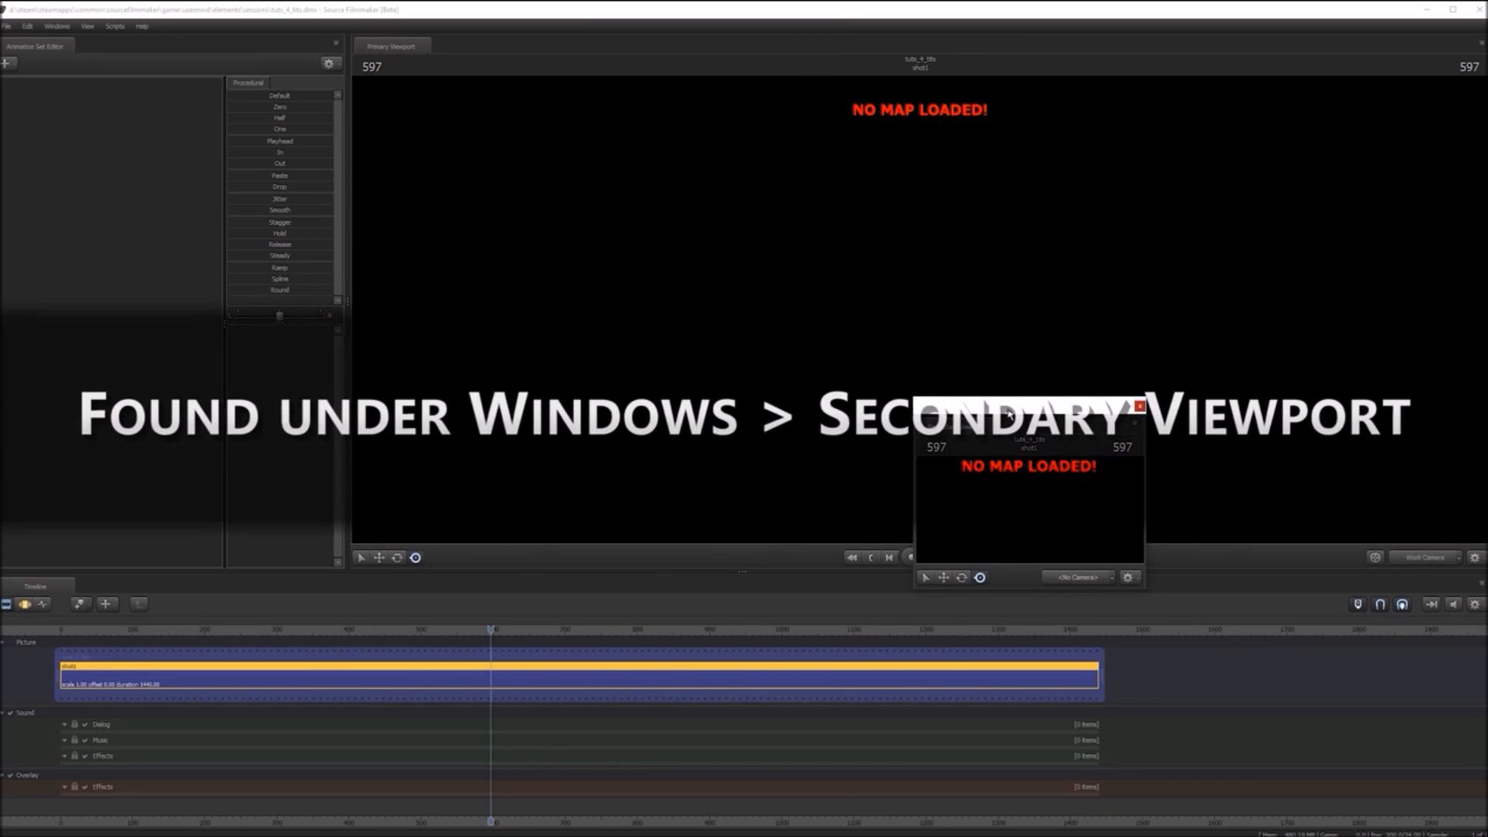
drag(952, 431, 717, 708)
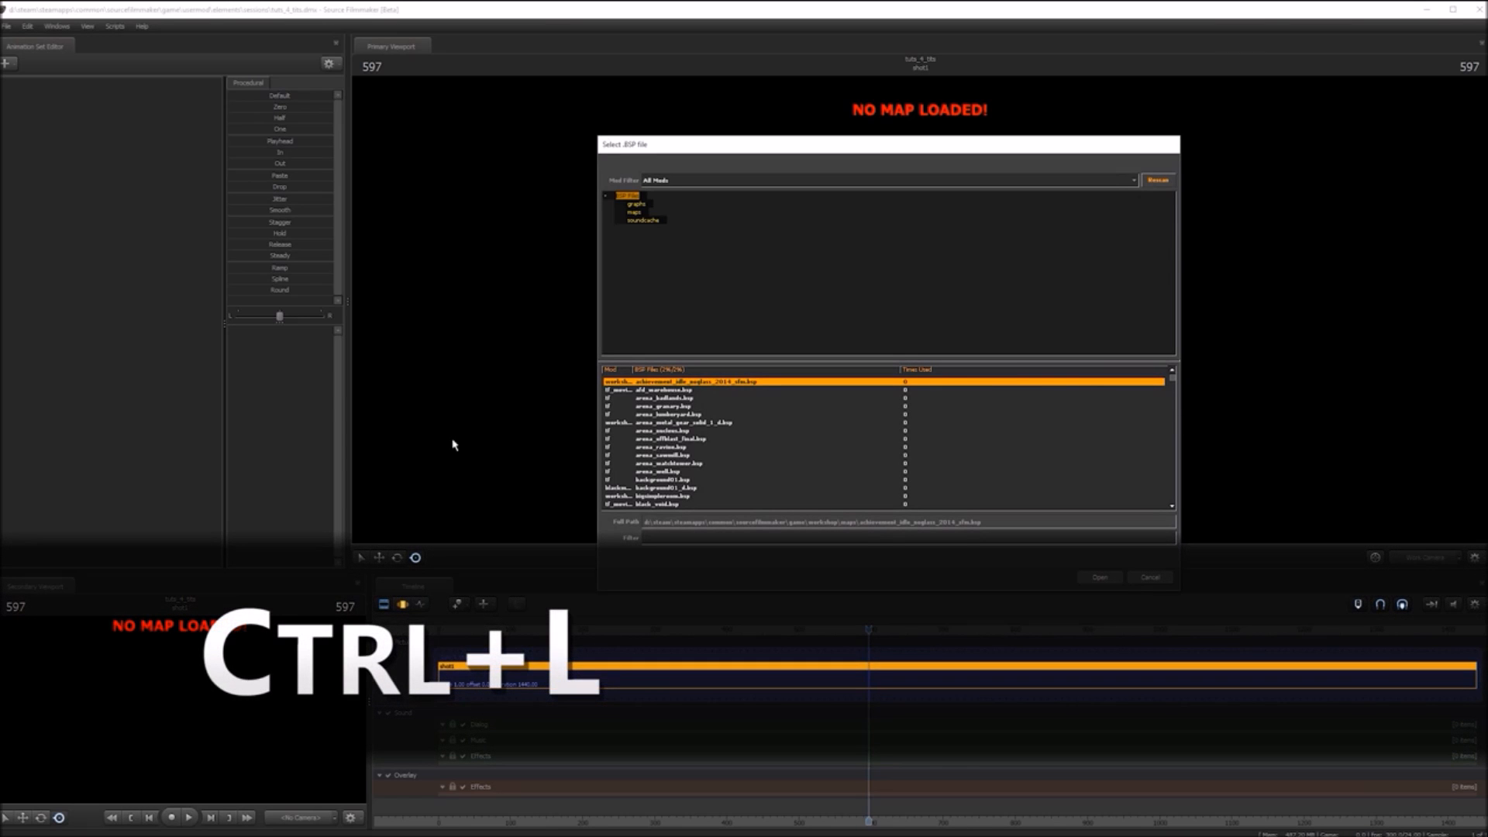
- Browse the available BSP map files and select arena_nucleus.bsp
scroll(748, 438, down, 8)
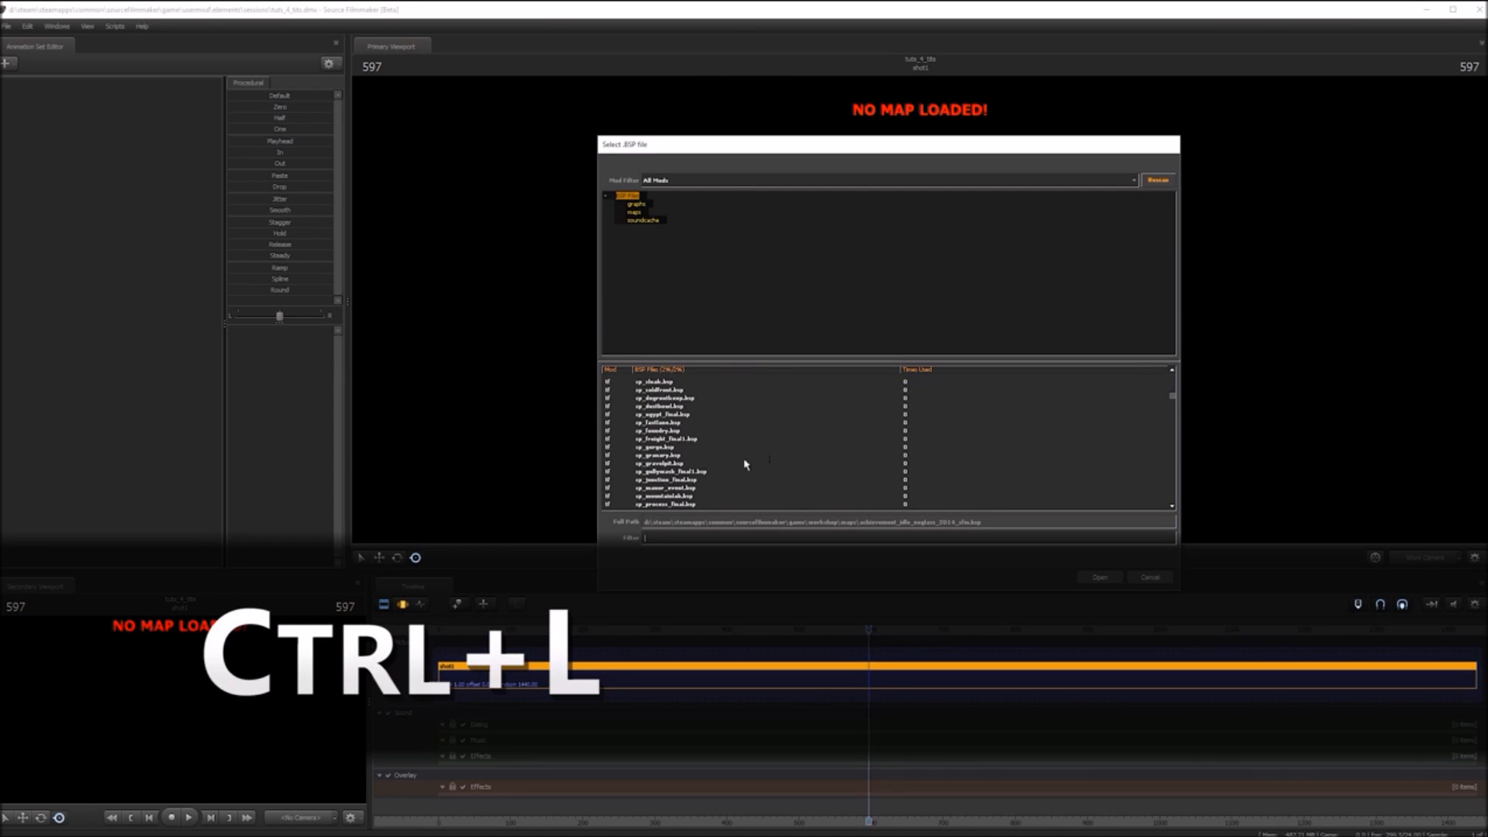
scroll(738, 456, up, 8)
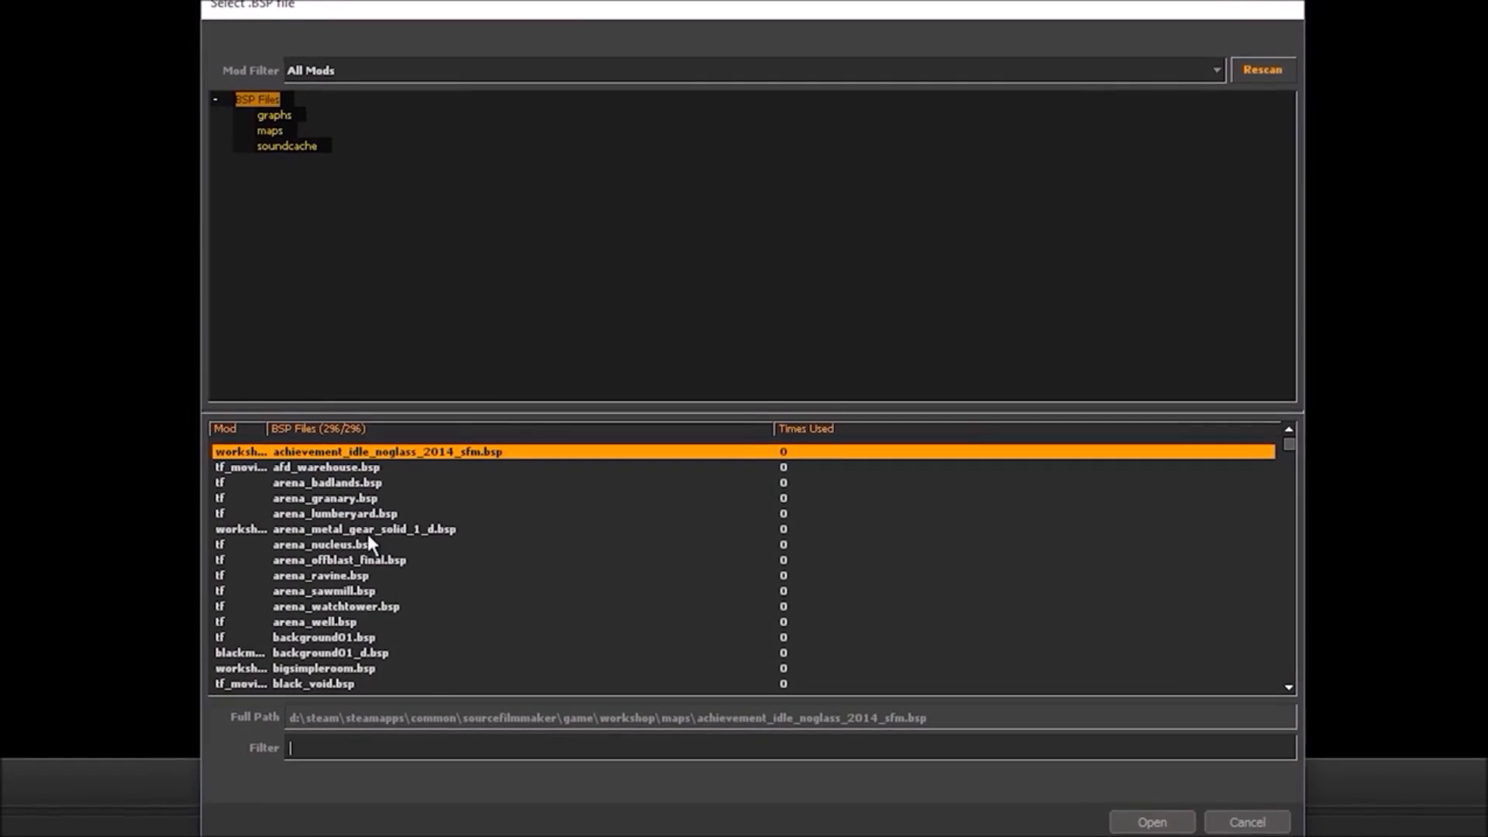
click(358, 545)
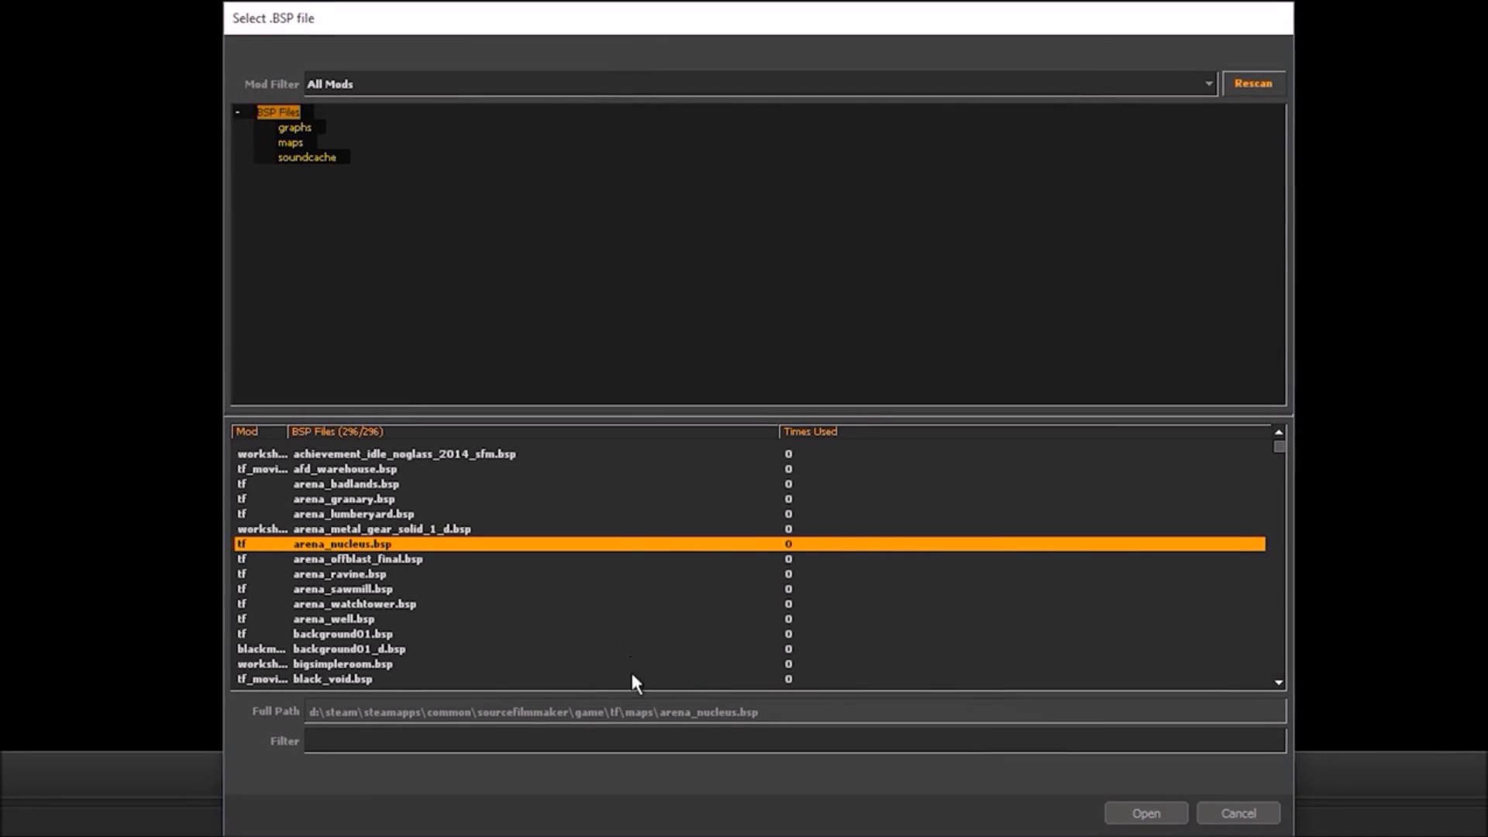
- Sort the map files by mod, browse the workshop and game maps, and open arena_nucleus.bsp
click(260, 427)
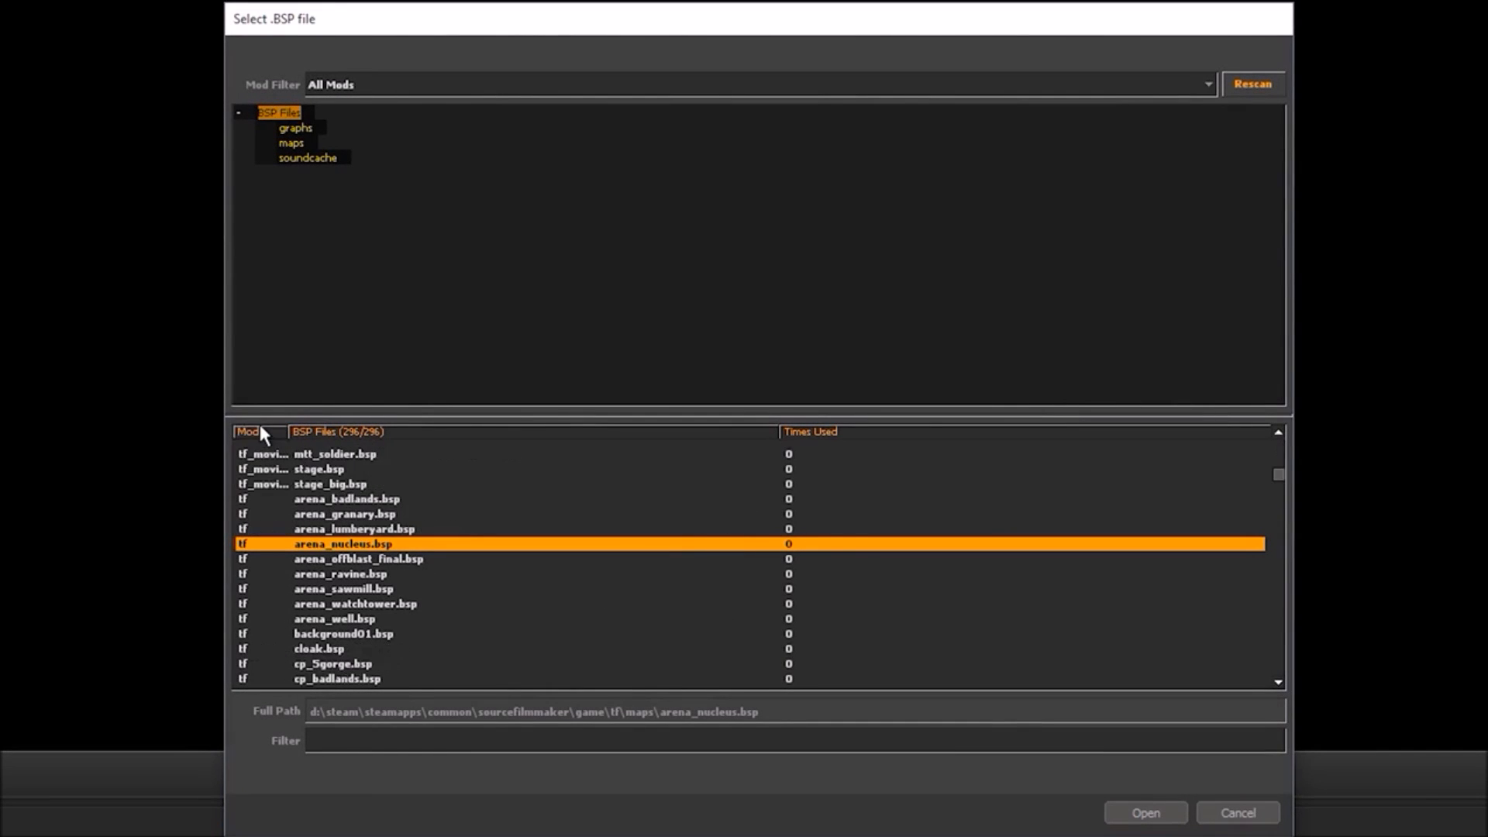
drag(1280, 476, 1282, 677)
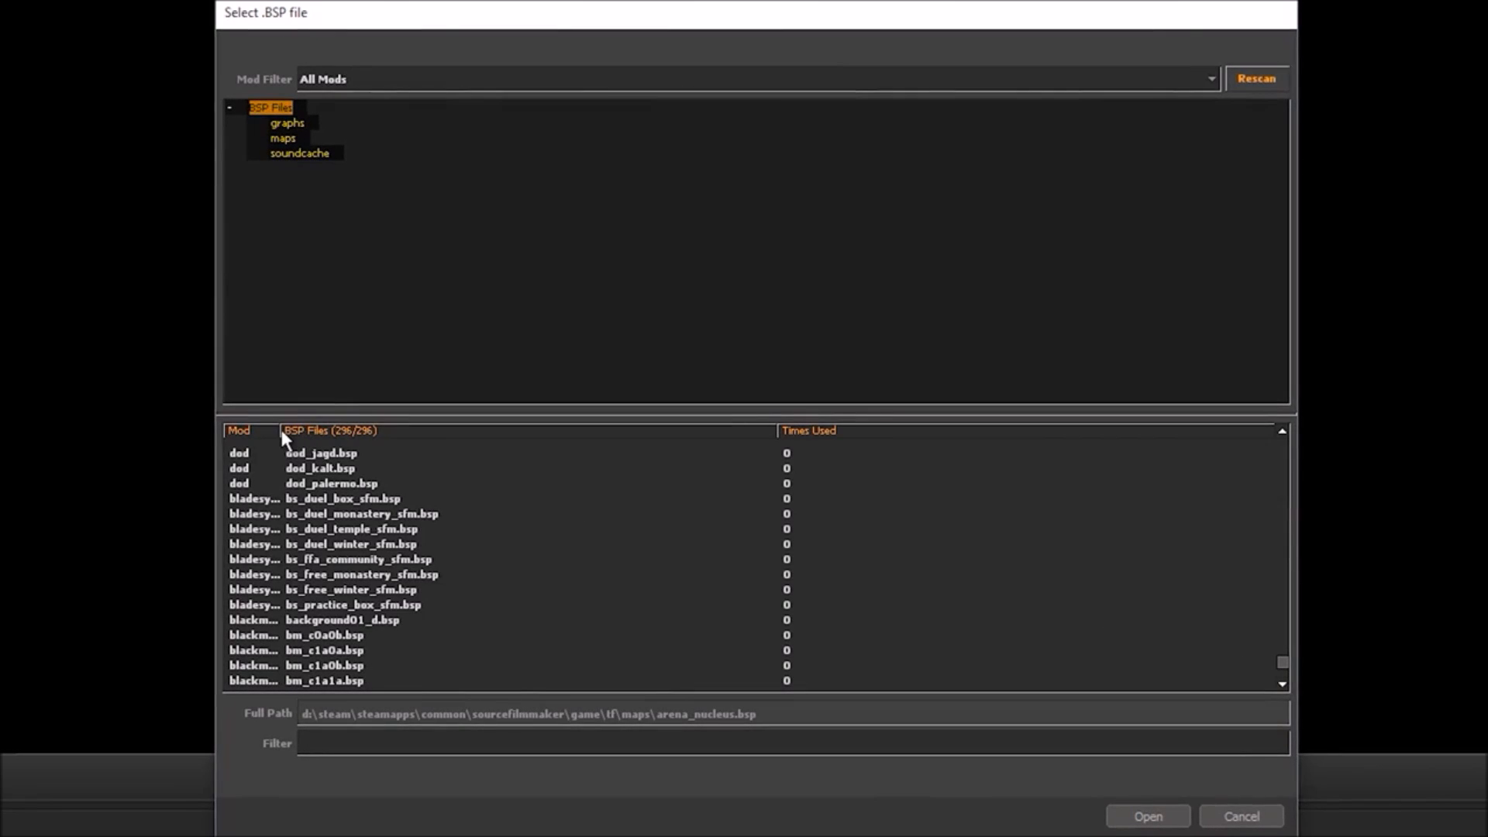
scroll(263, 558, up, 20)
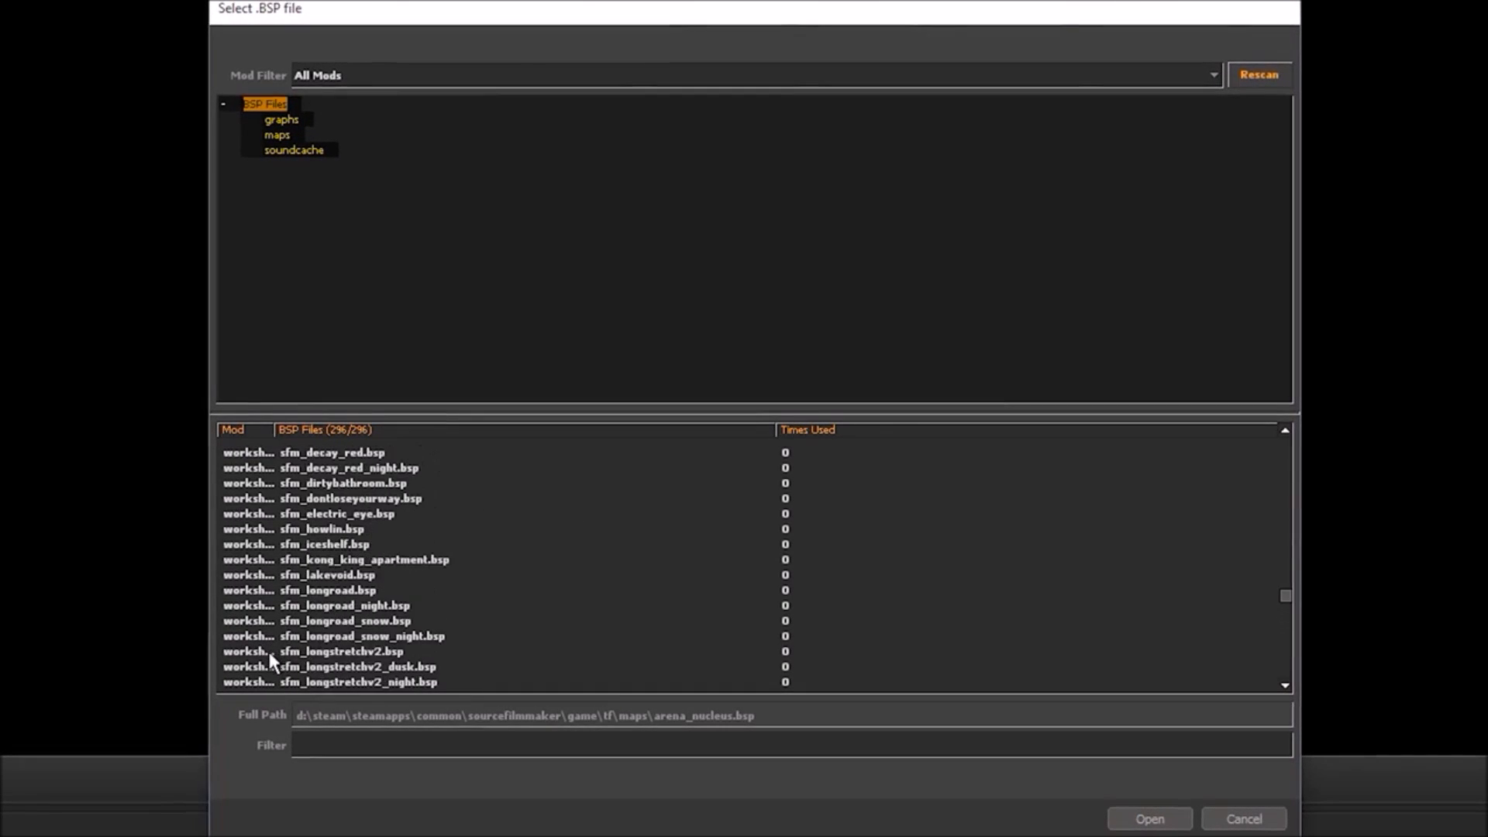
scroll(269, 659, up, 5)
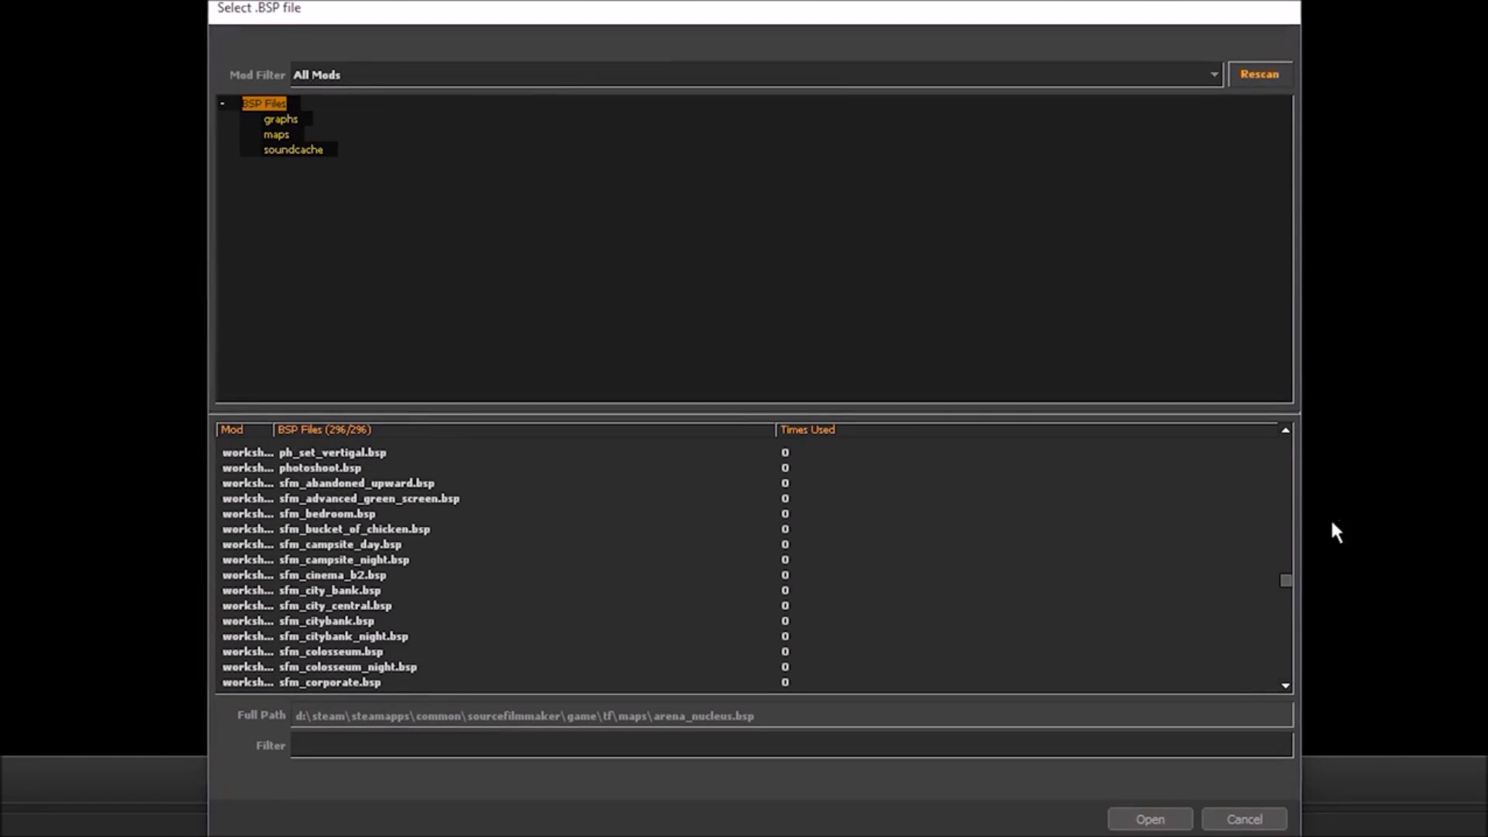
drag(1286, 595, 1325, 479)
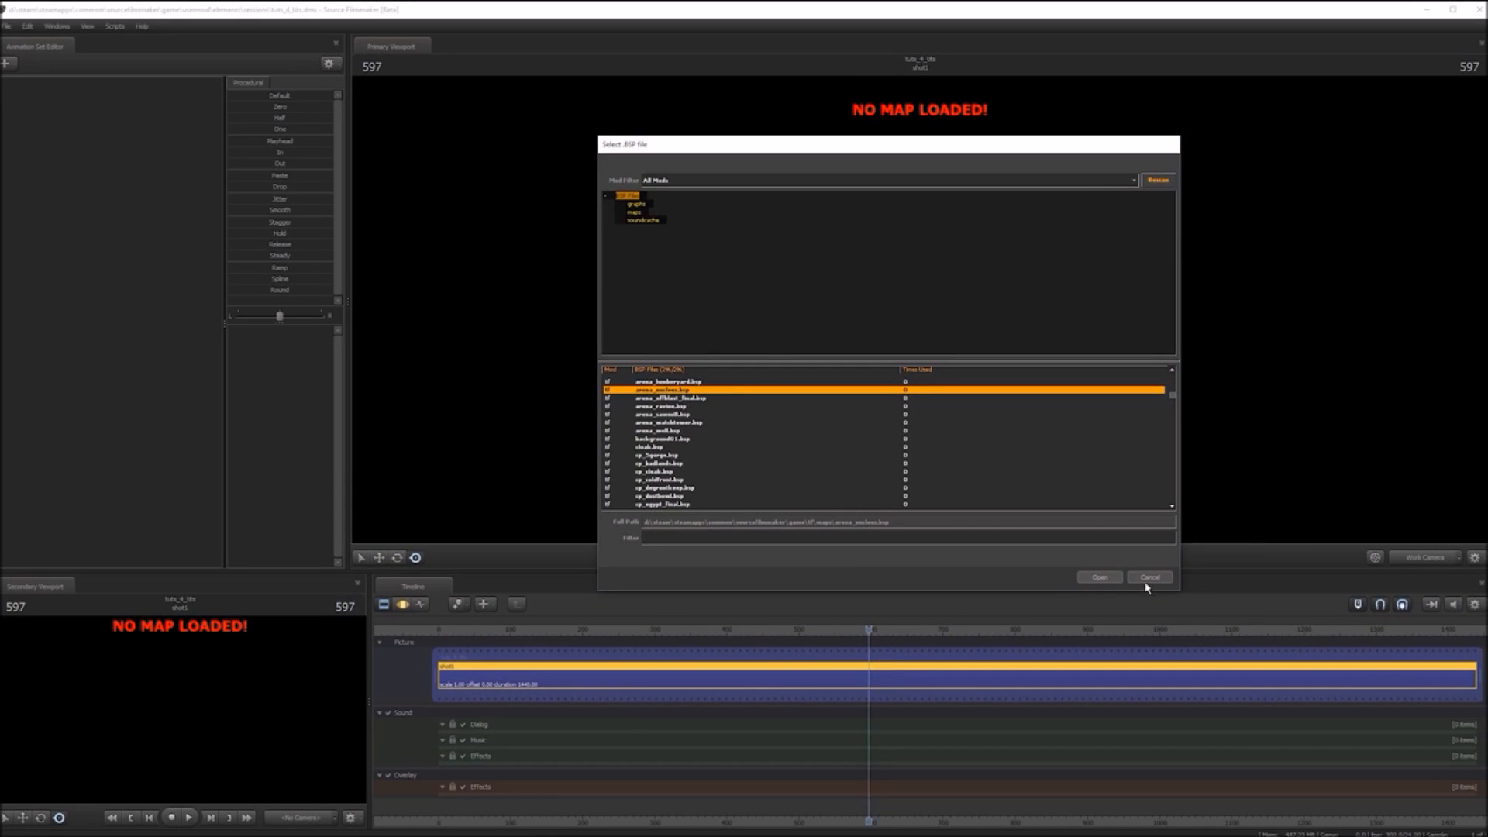
click(1105, 577)
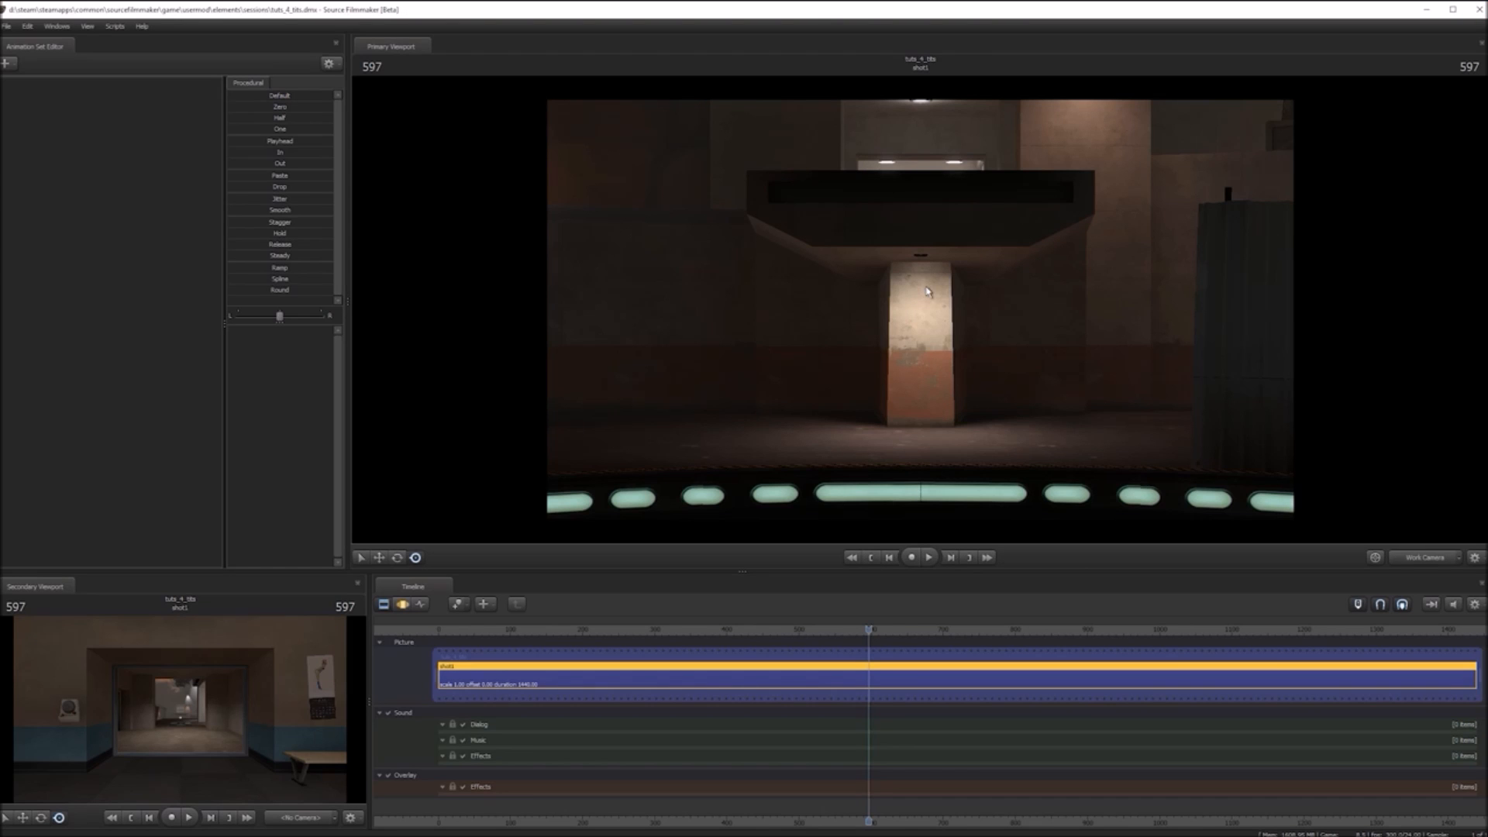
- Move the playhead to frame 82
drag(518, 630, 499, 631)
scroll(620, 774, down, 3)
middle_drag(636, 822, 792, 707)
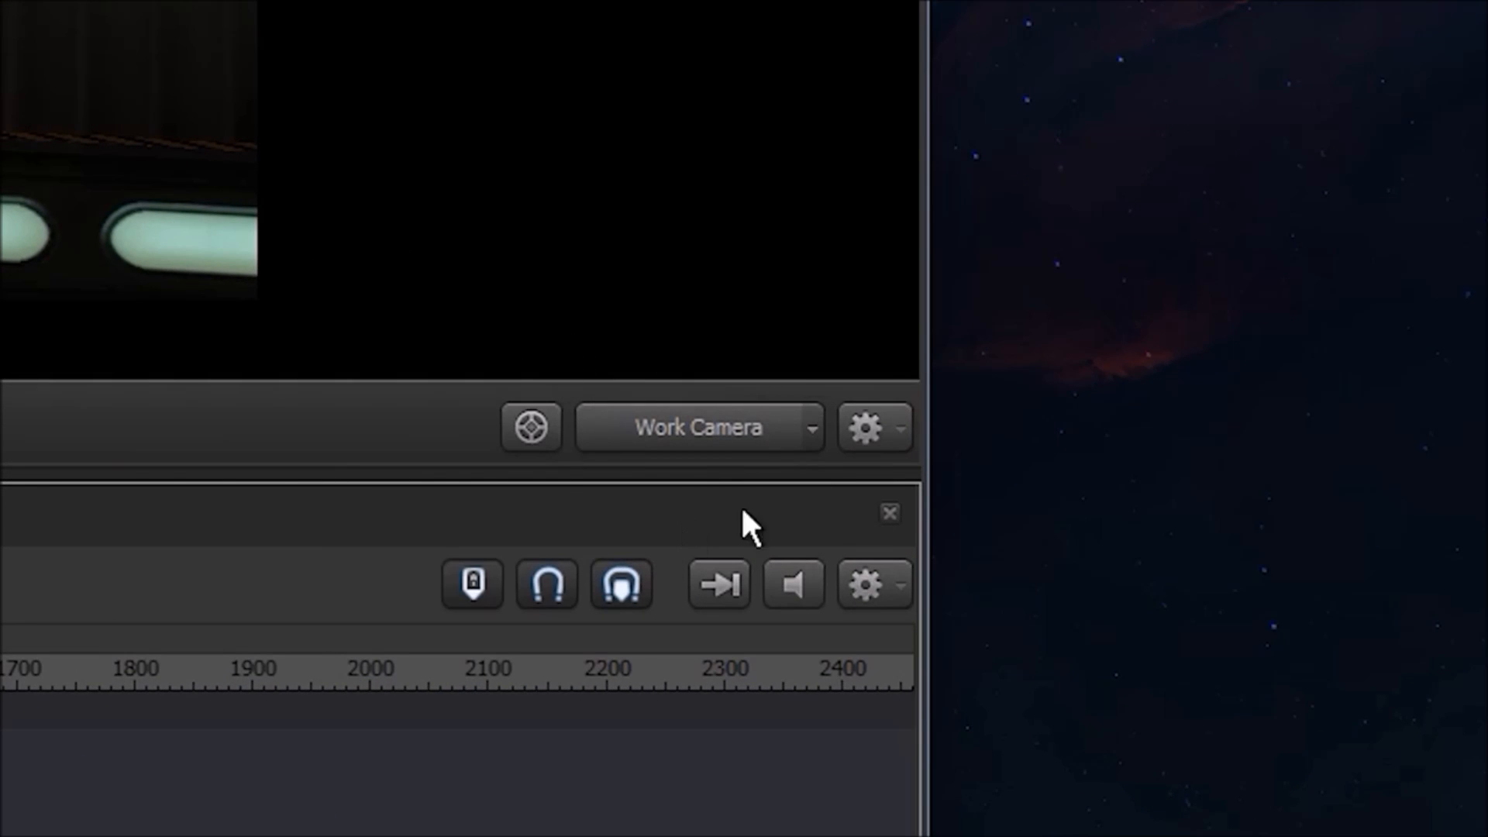
click(814, 428)
mouse_move(839, 590)
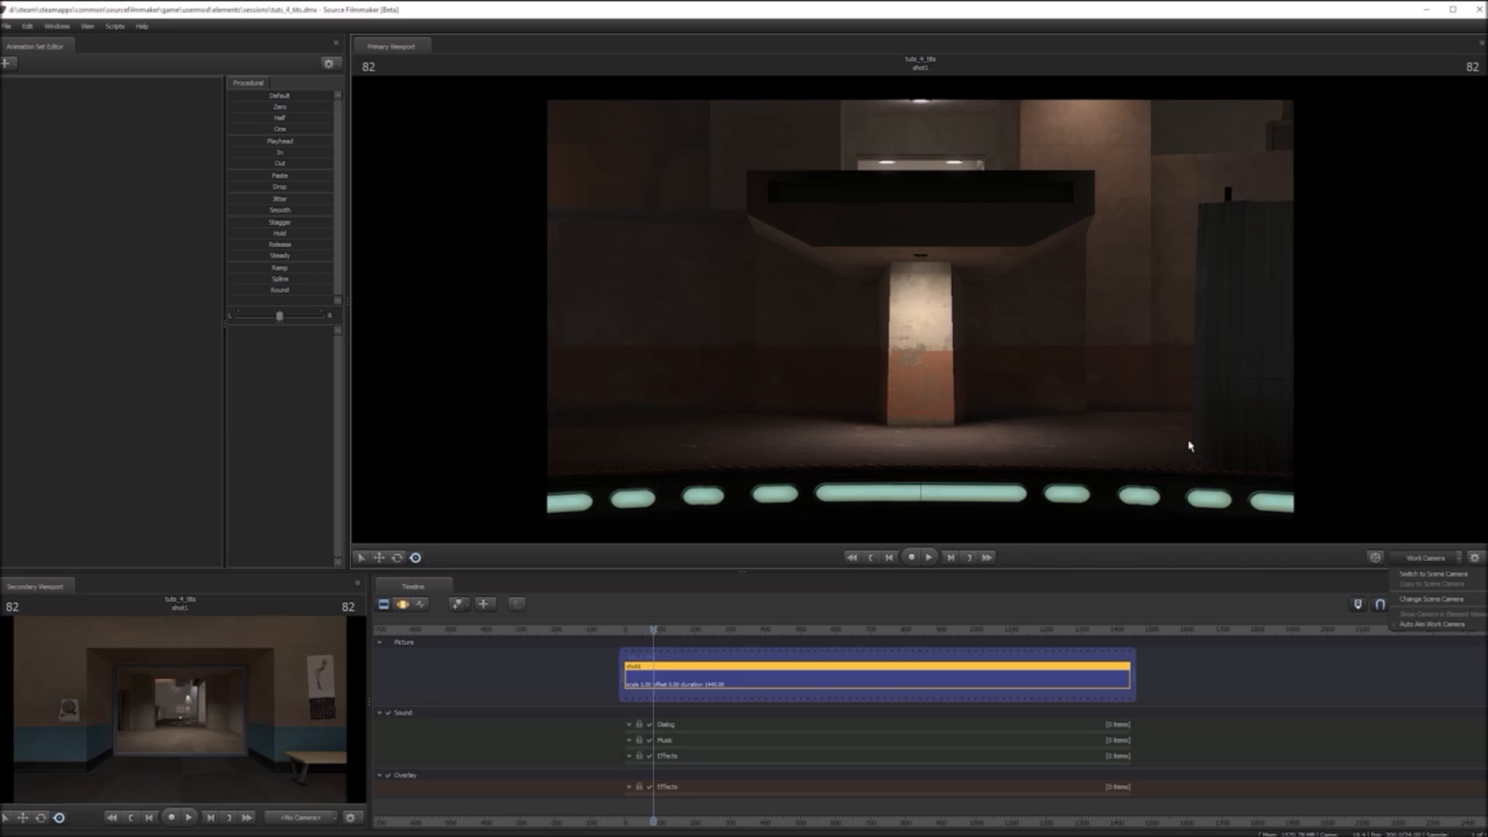
click(1282, 565)
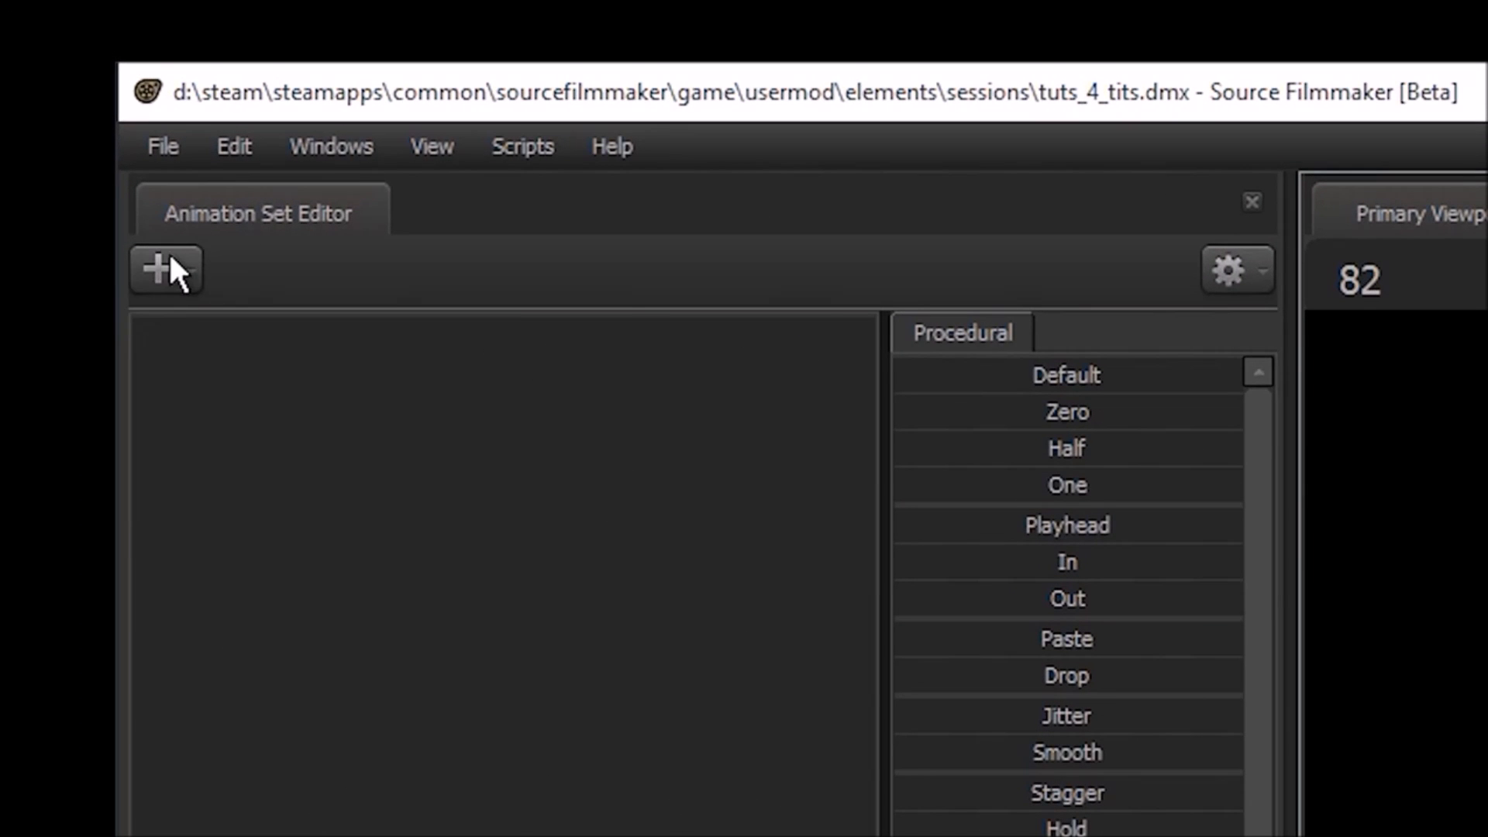
- Create an animation set for a new camera and expand the Cameras group to show camera1
click(172, 263)
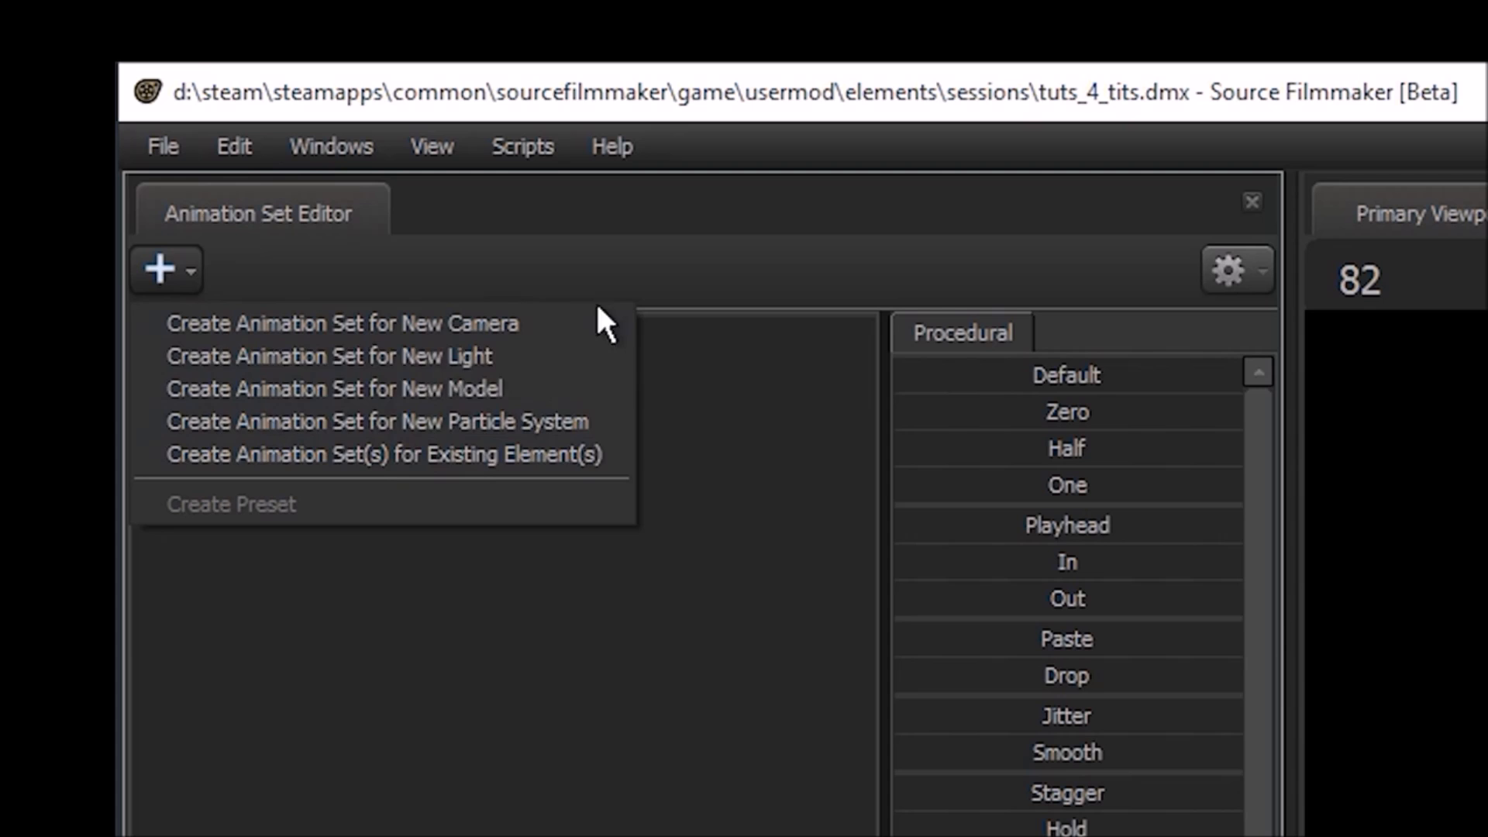
click(578, 331)
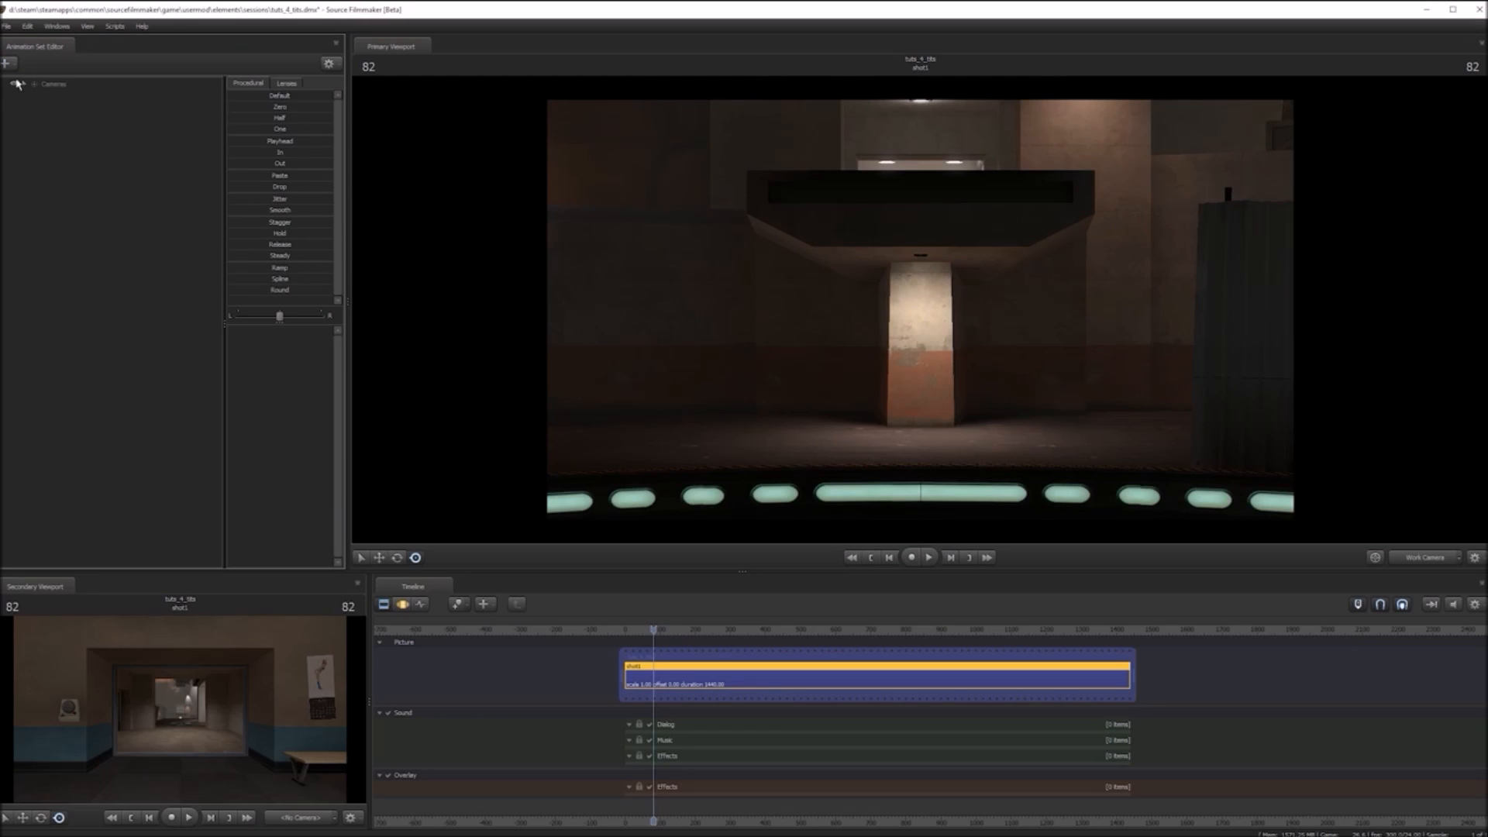
click(35, 87)
click(35, 87)
right_click(62, 138)
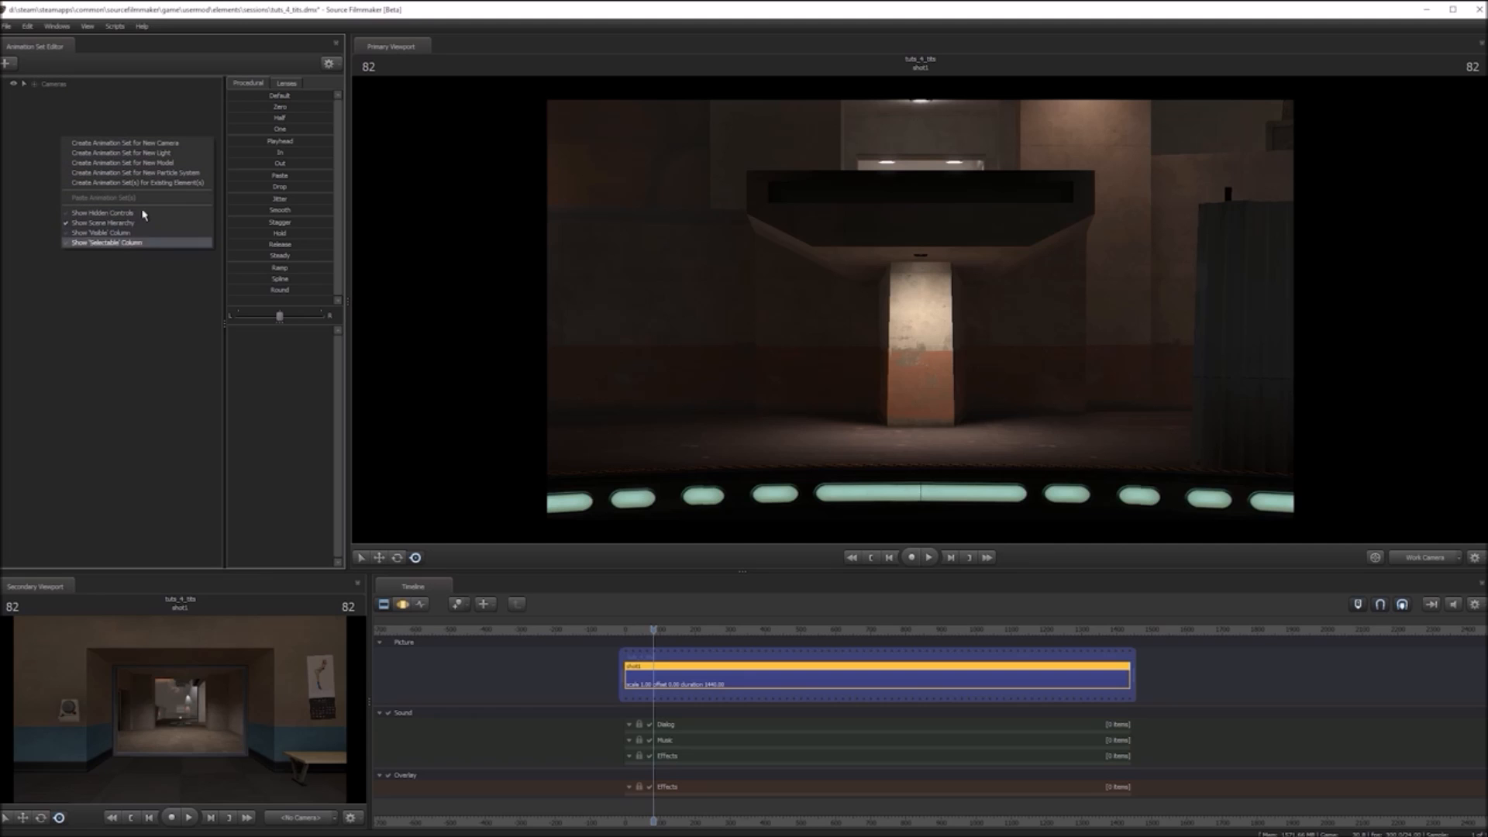
click(96, 119)
click(35, 86)
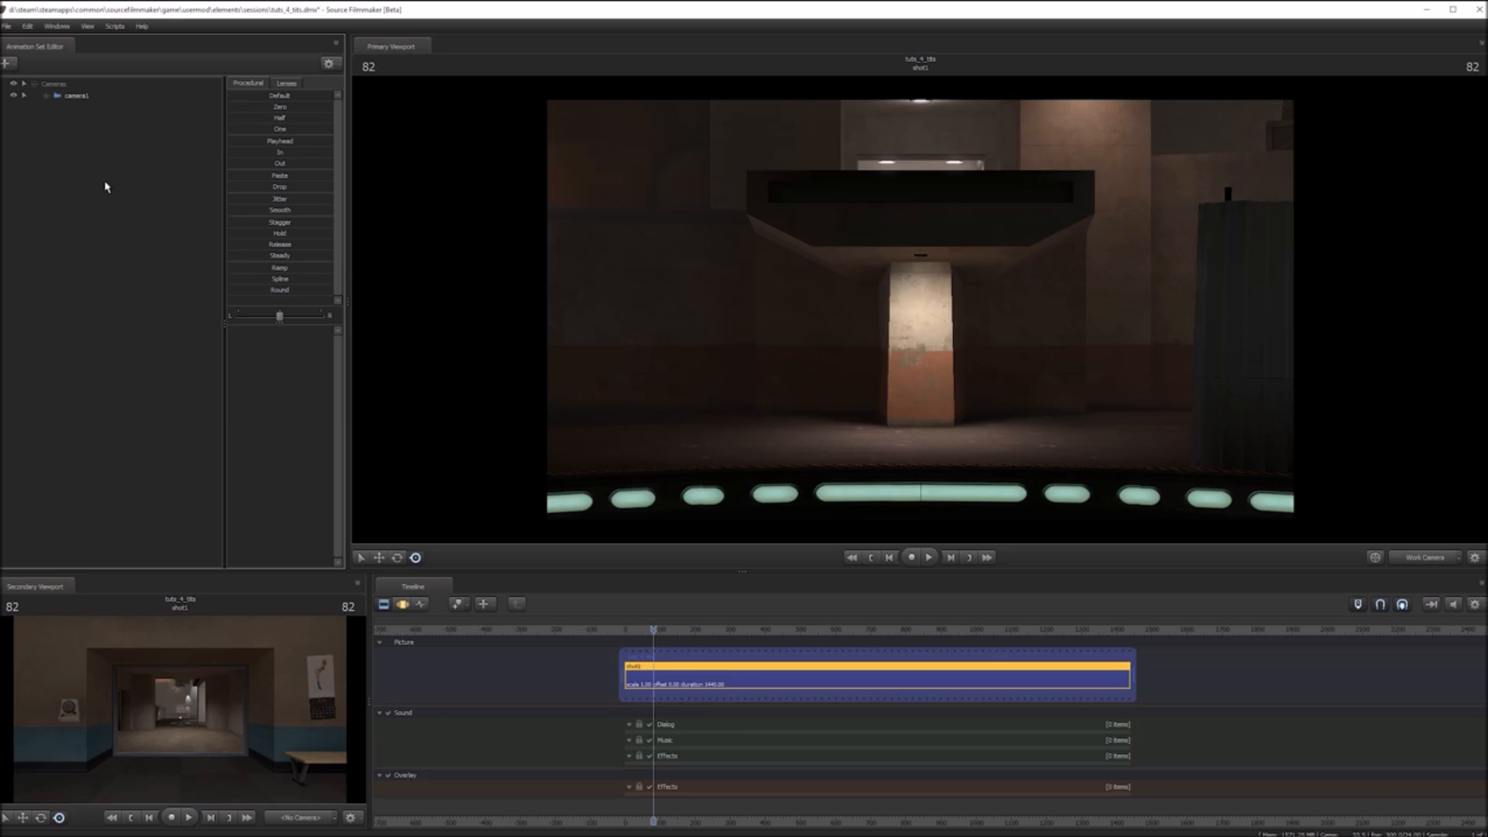
click(79, 133)
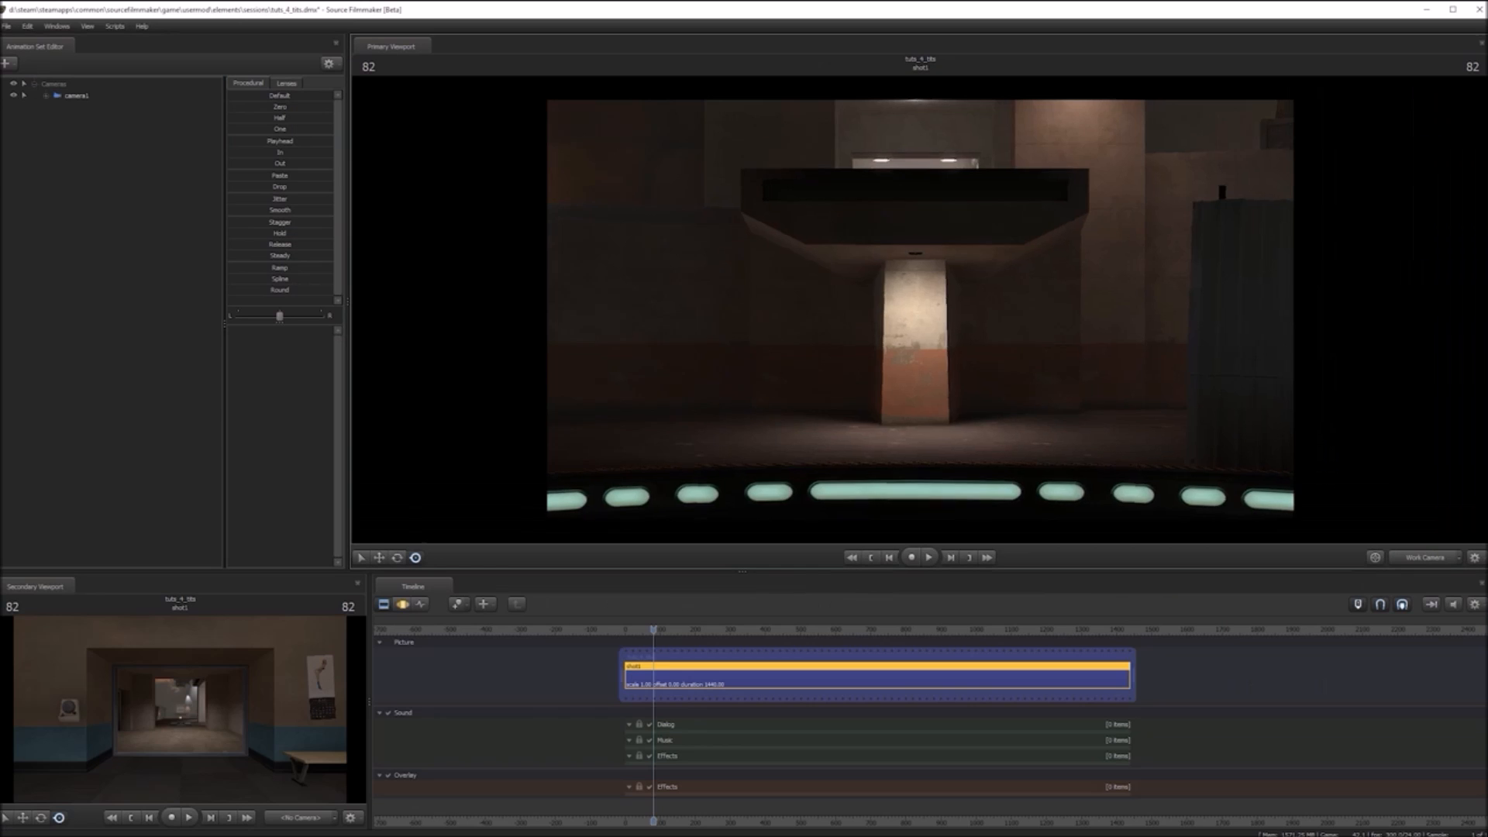
- Fly the work camera through the map to look down at the round grated platform
drag(920, 310, 961, 434)
drag(795, 370, 980, 298)
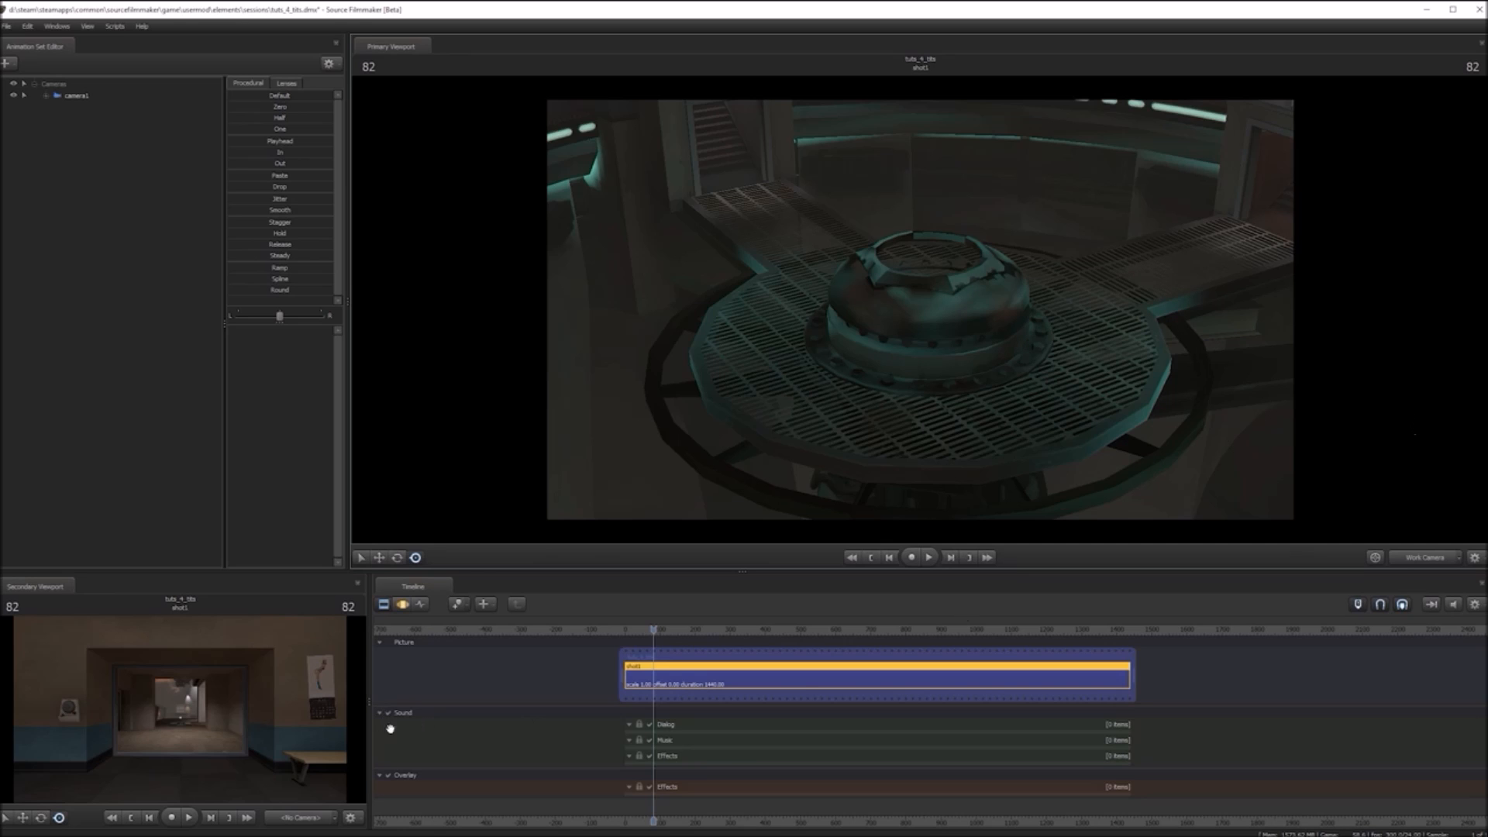
- Float the Secondary Viewport over the primary one, then redock it next to the timeline and adjust its width
drag(64, 592, 952, 304)
drag(1250, 48, 721, 701)
mouse_move(373, 657)
mouse_down()
mouse_move(391, 658)
mouse_move(358, 668)
mouse_up()
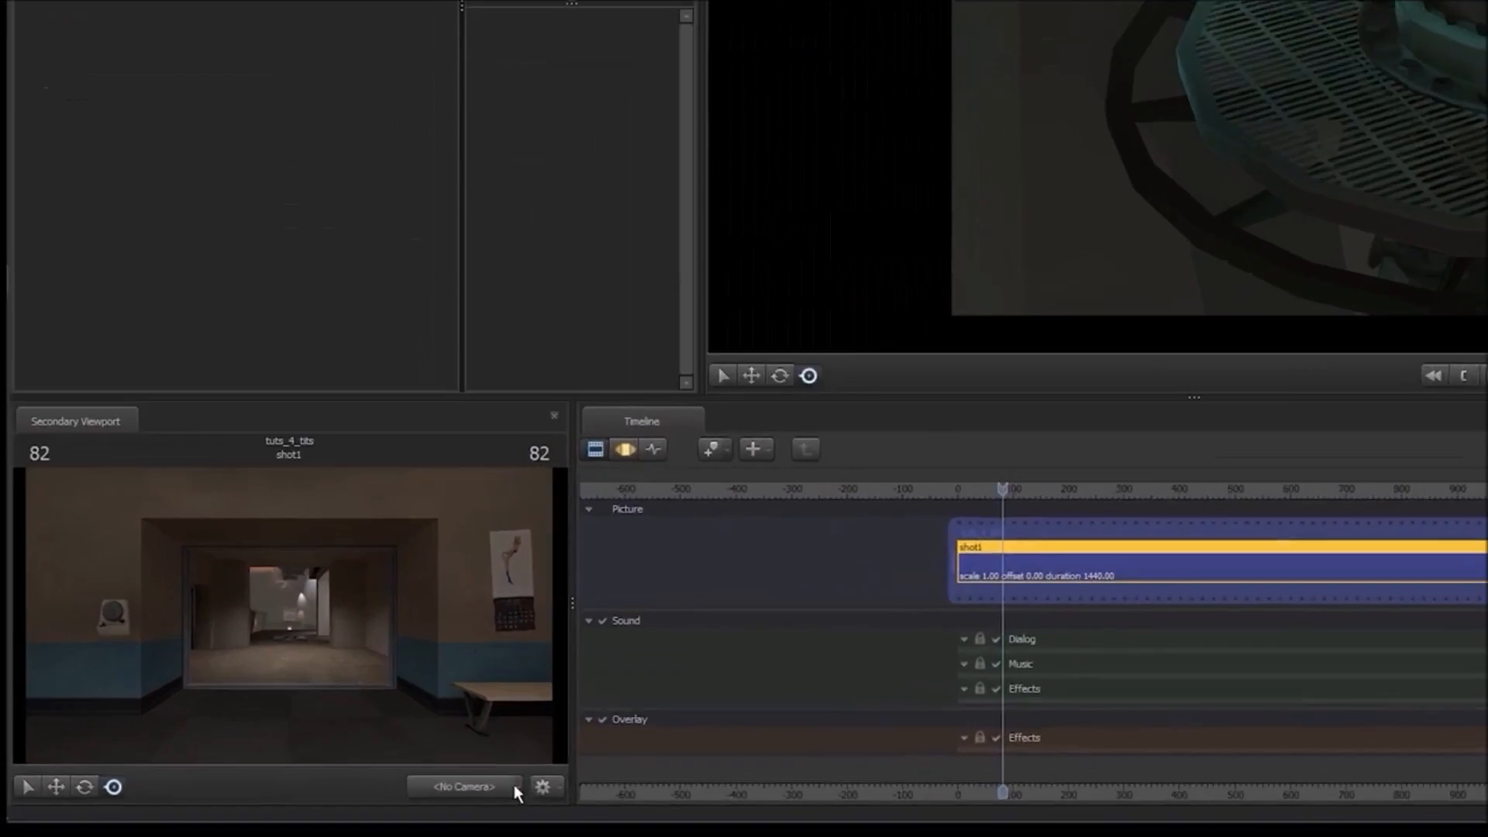
- Change the Secondary Viewport's scene camera to camera1
click(310, 818)
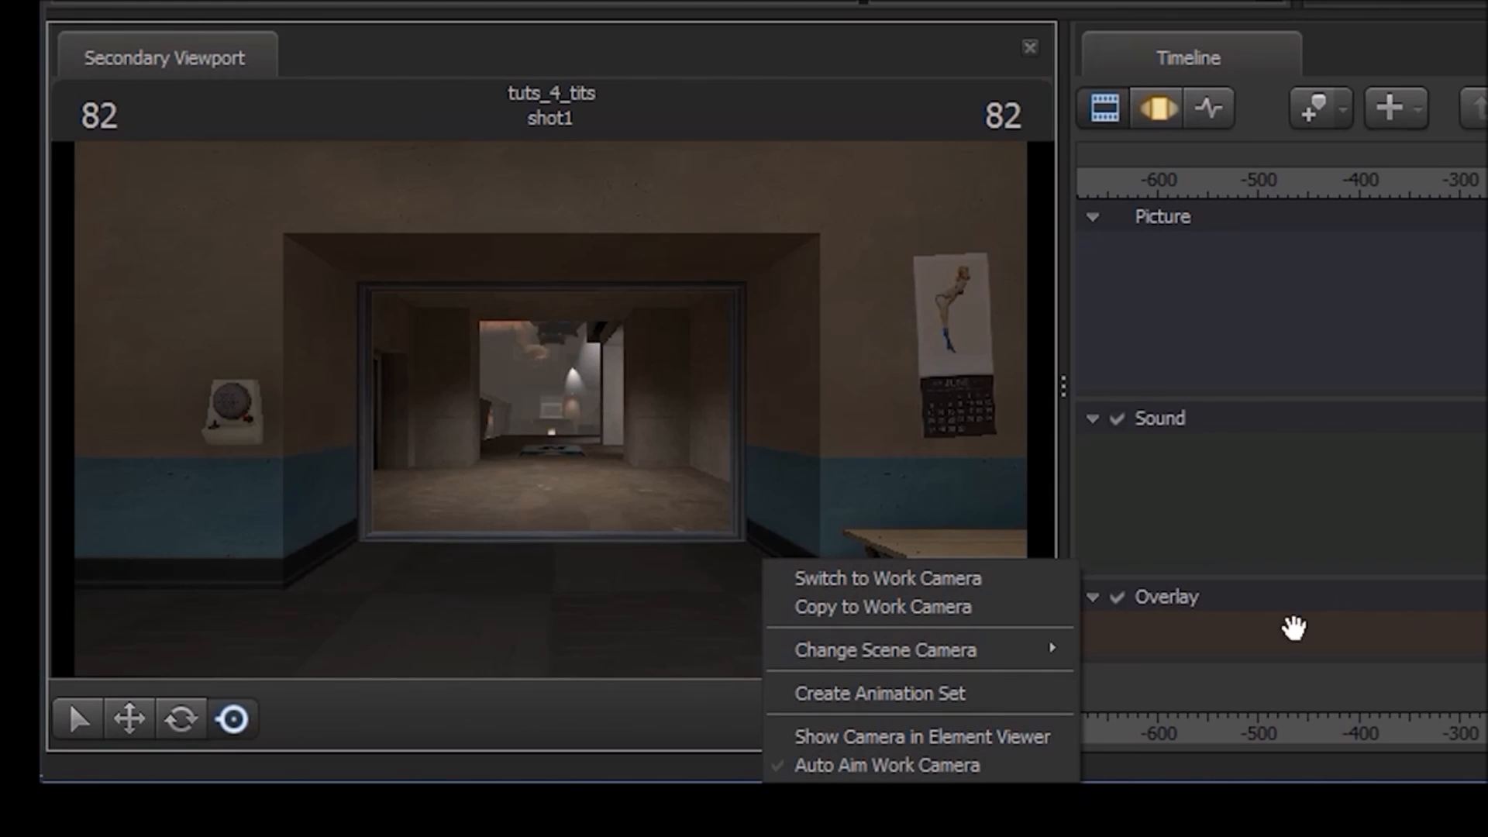
mouse_move(1033, 663)
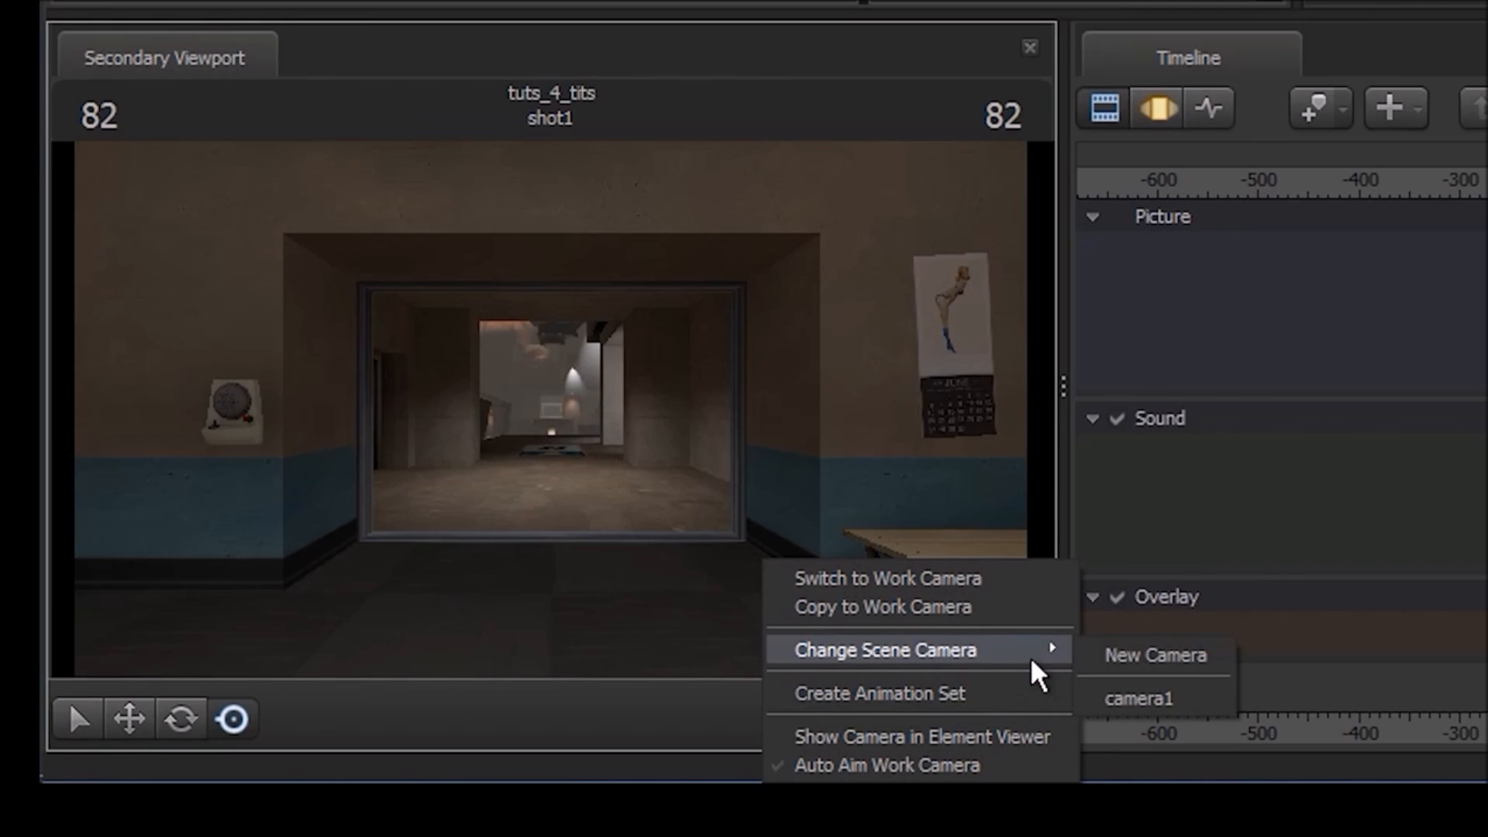
click(1175, 701)
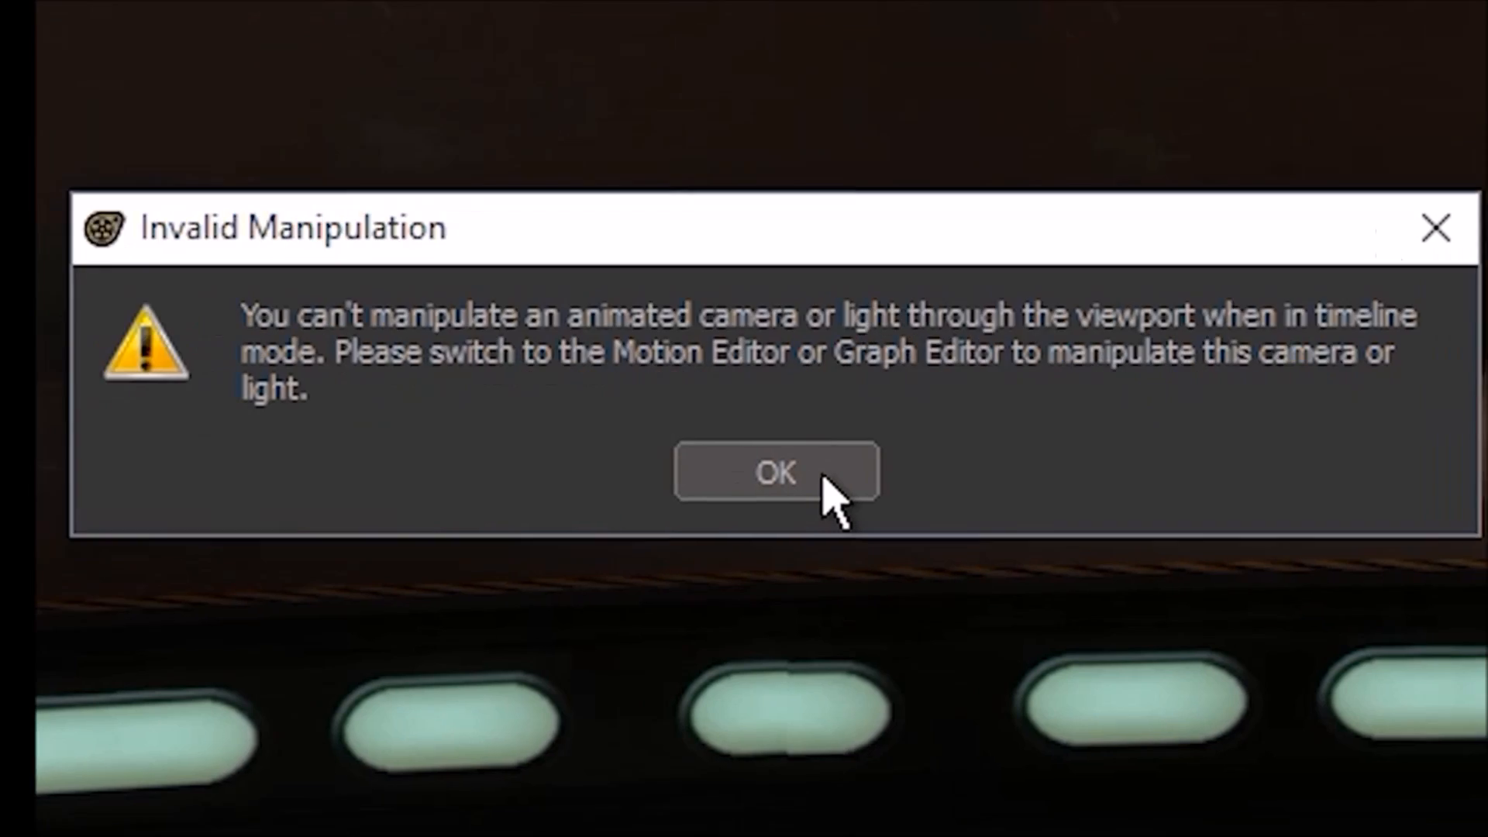
click(781, 516)
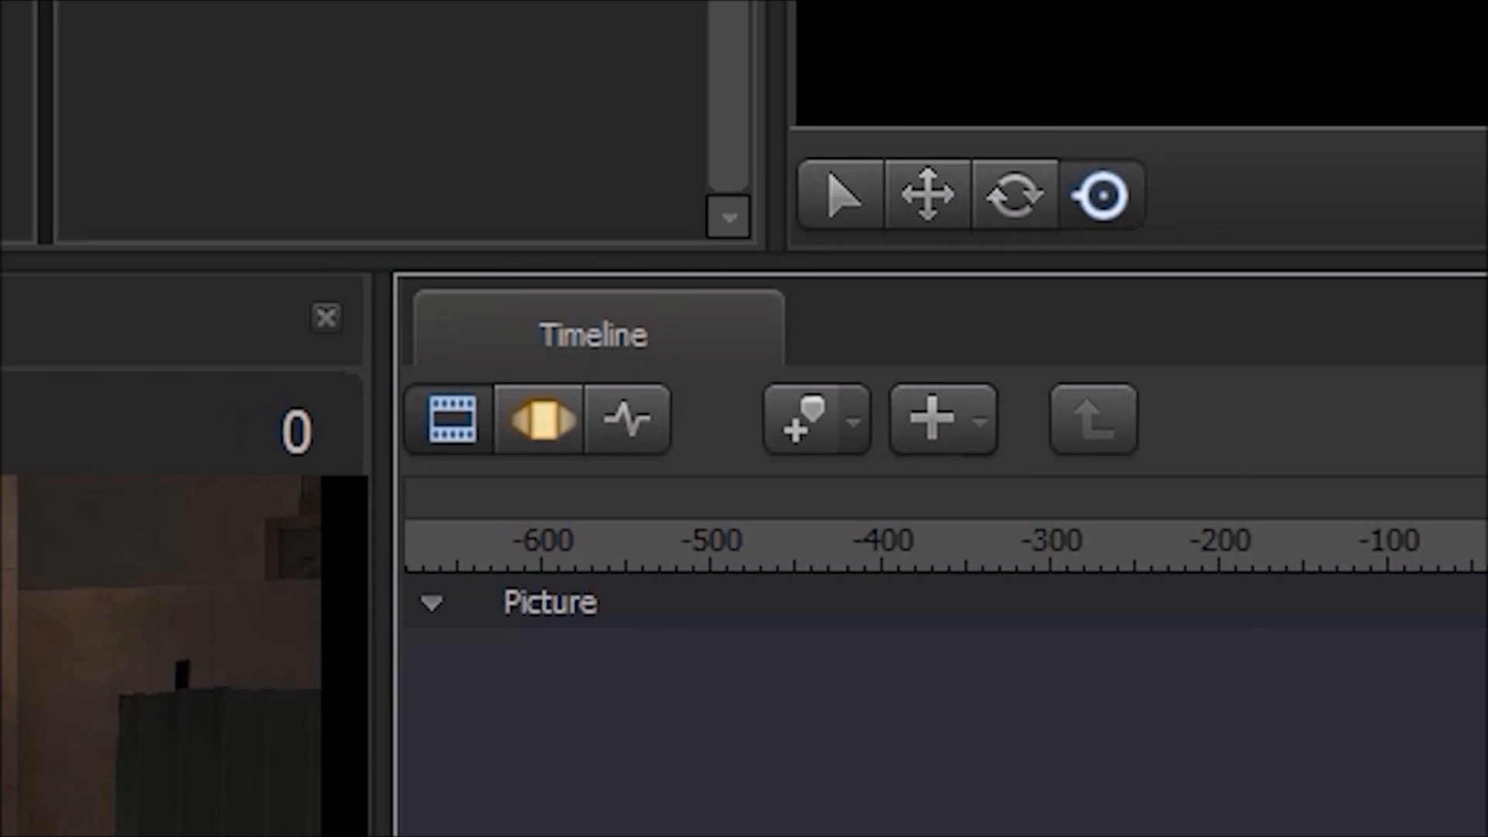
- Switch the timeline to the Motion Editor, back to the Clip Editor, and on to the Graph Editor
key(Down)
key(Down)
key(Down)
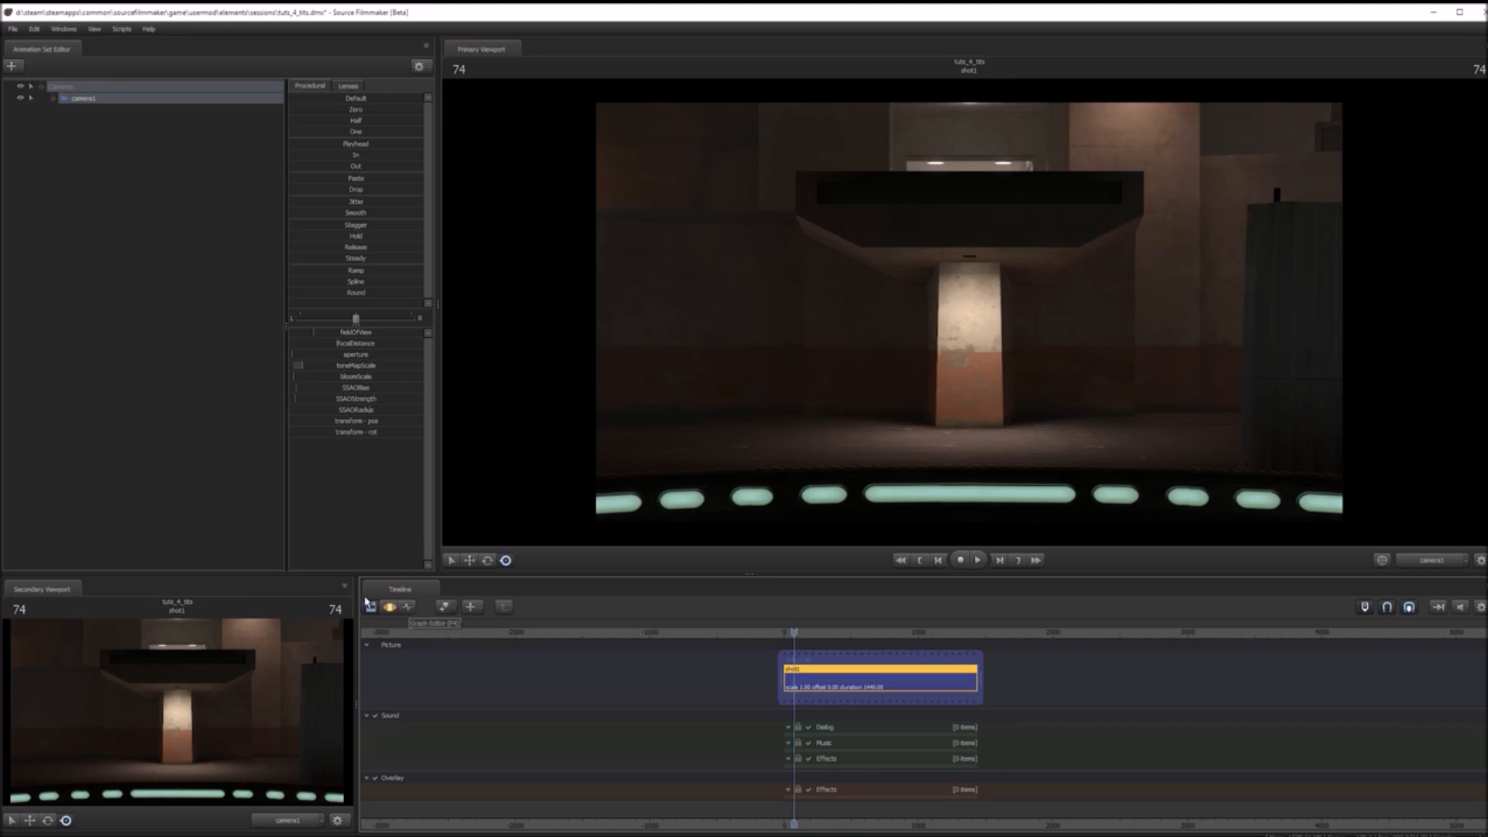
click(391, 607)
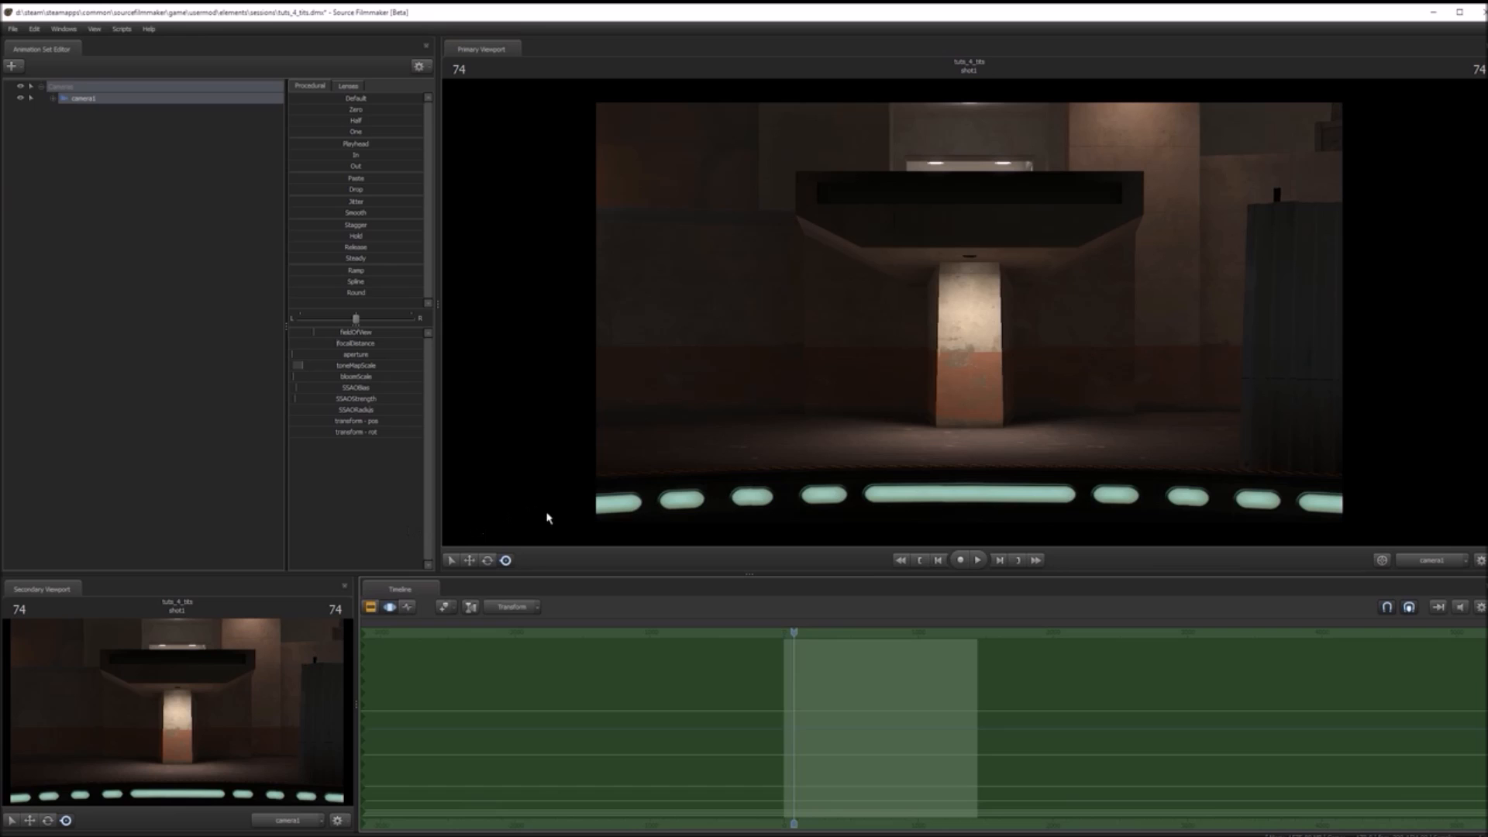
key(F2)
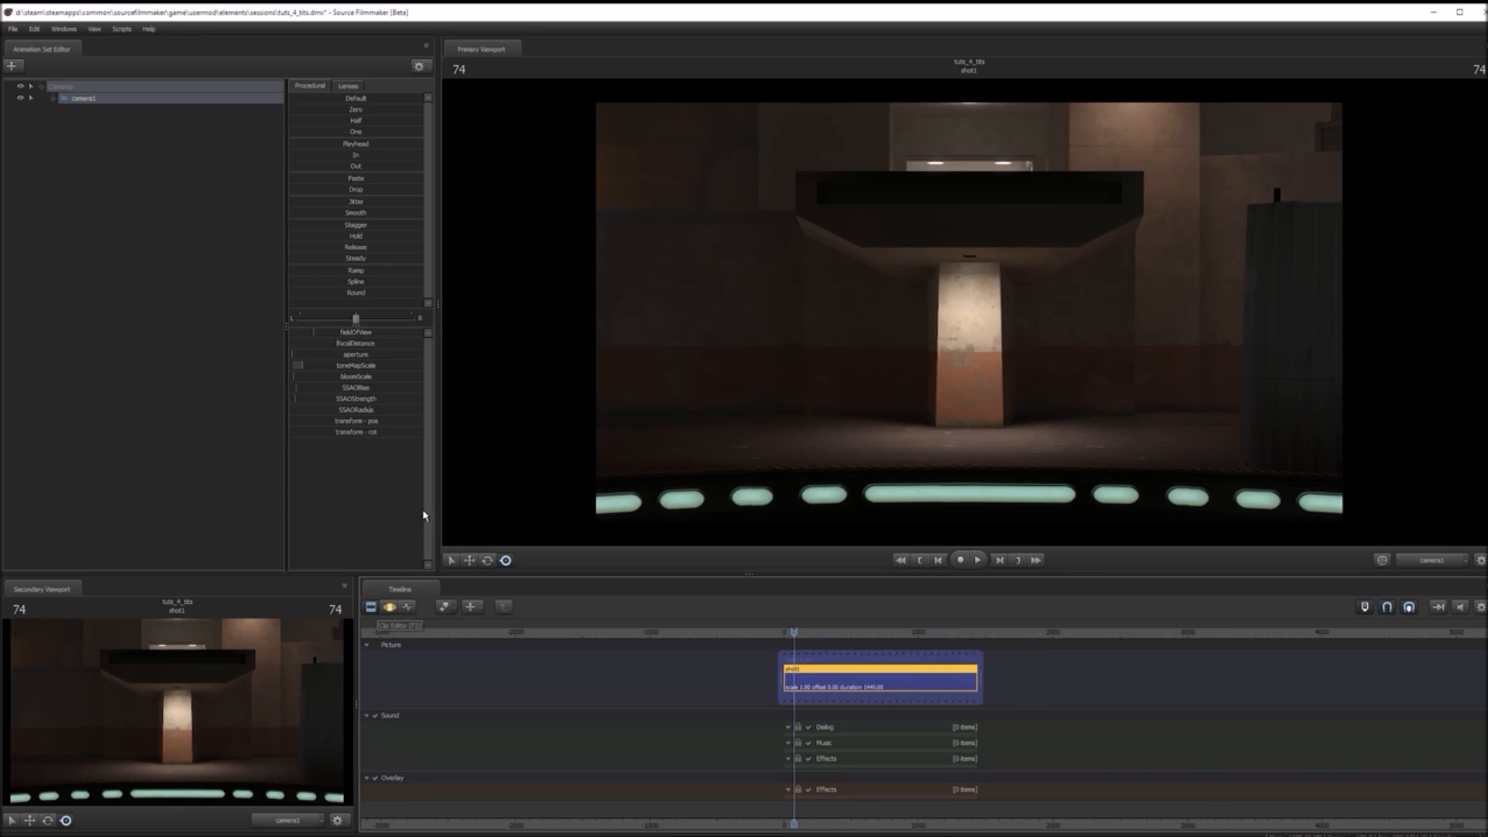
click(407, 609)
key(F2)
- Toggle repeatedly between the last two timeline editors, ending in the Clip Editor
key(Tab)
key(Tab)
key(Tab)
key(Tab)
key(Tab)
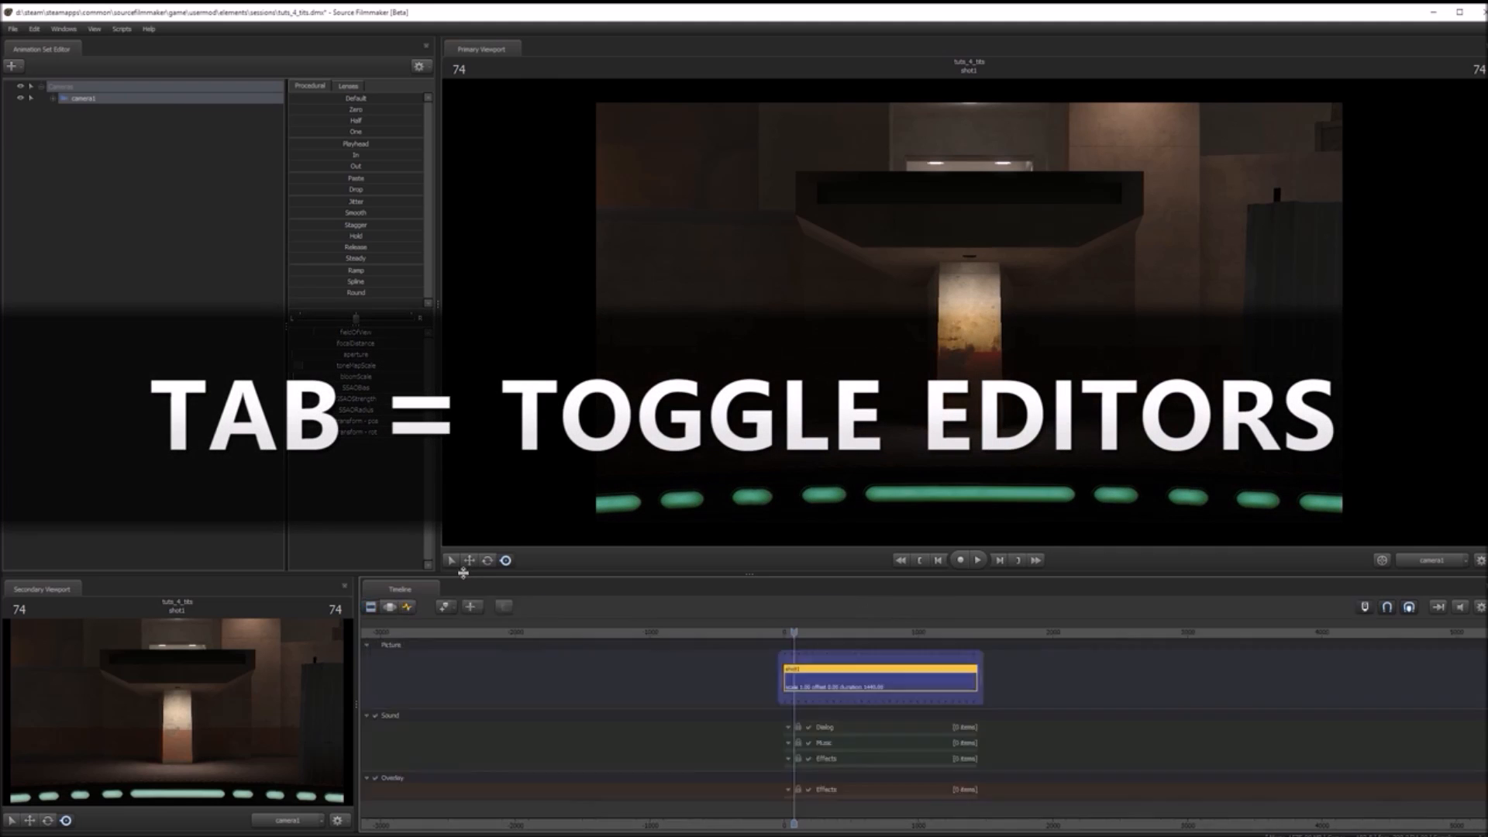
key(Tab)
key(Tab)
key(Tab)
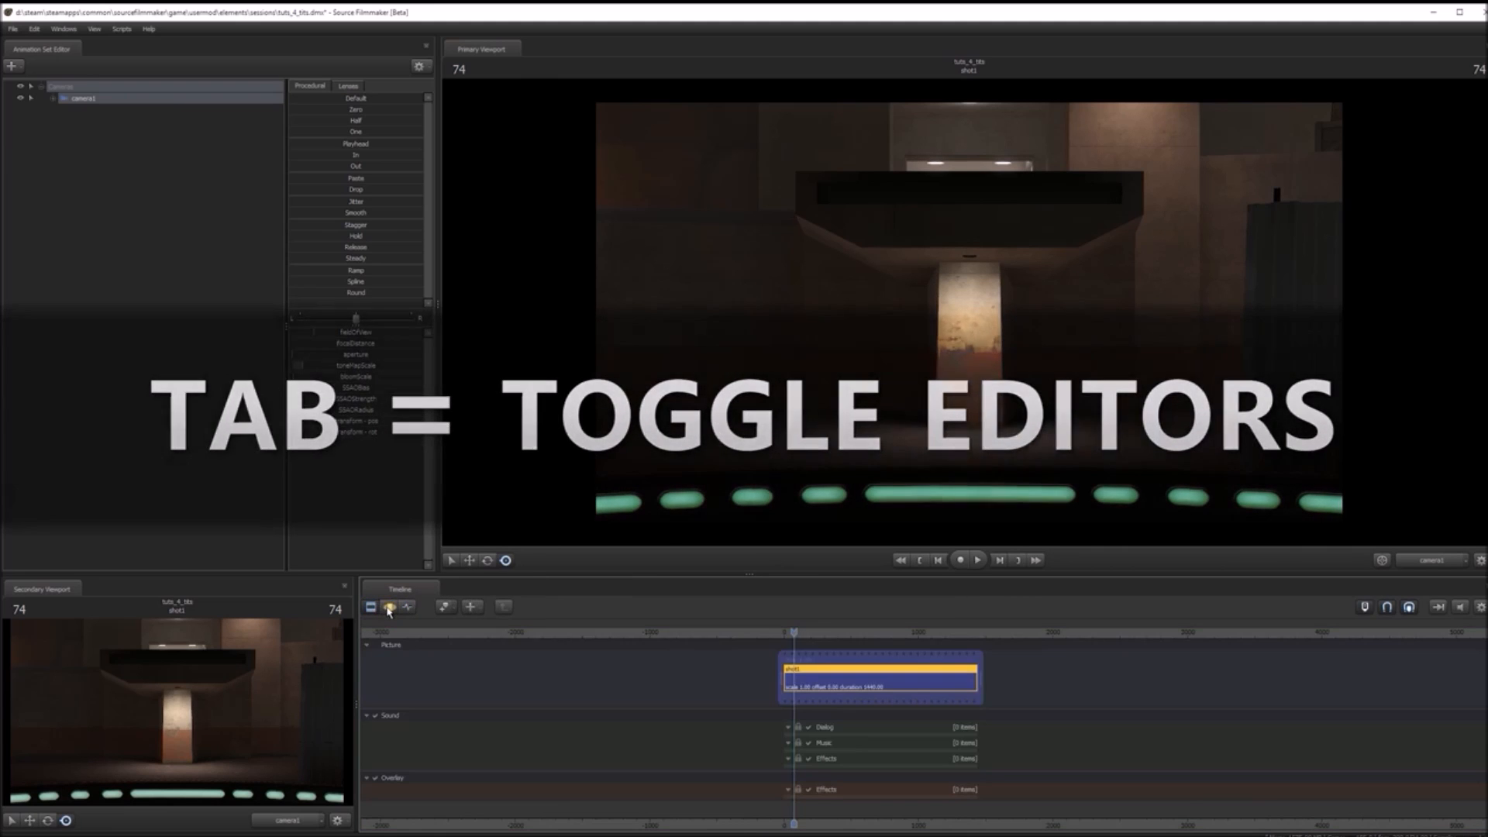
- In the Motion Editor, turn camera1 upward and reposition it to frame the room's ceiling lights
drag(1040, 481, 1182, 405)
key(w)
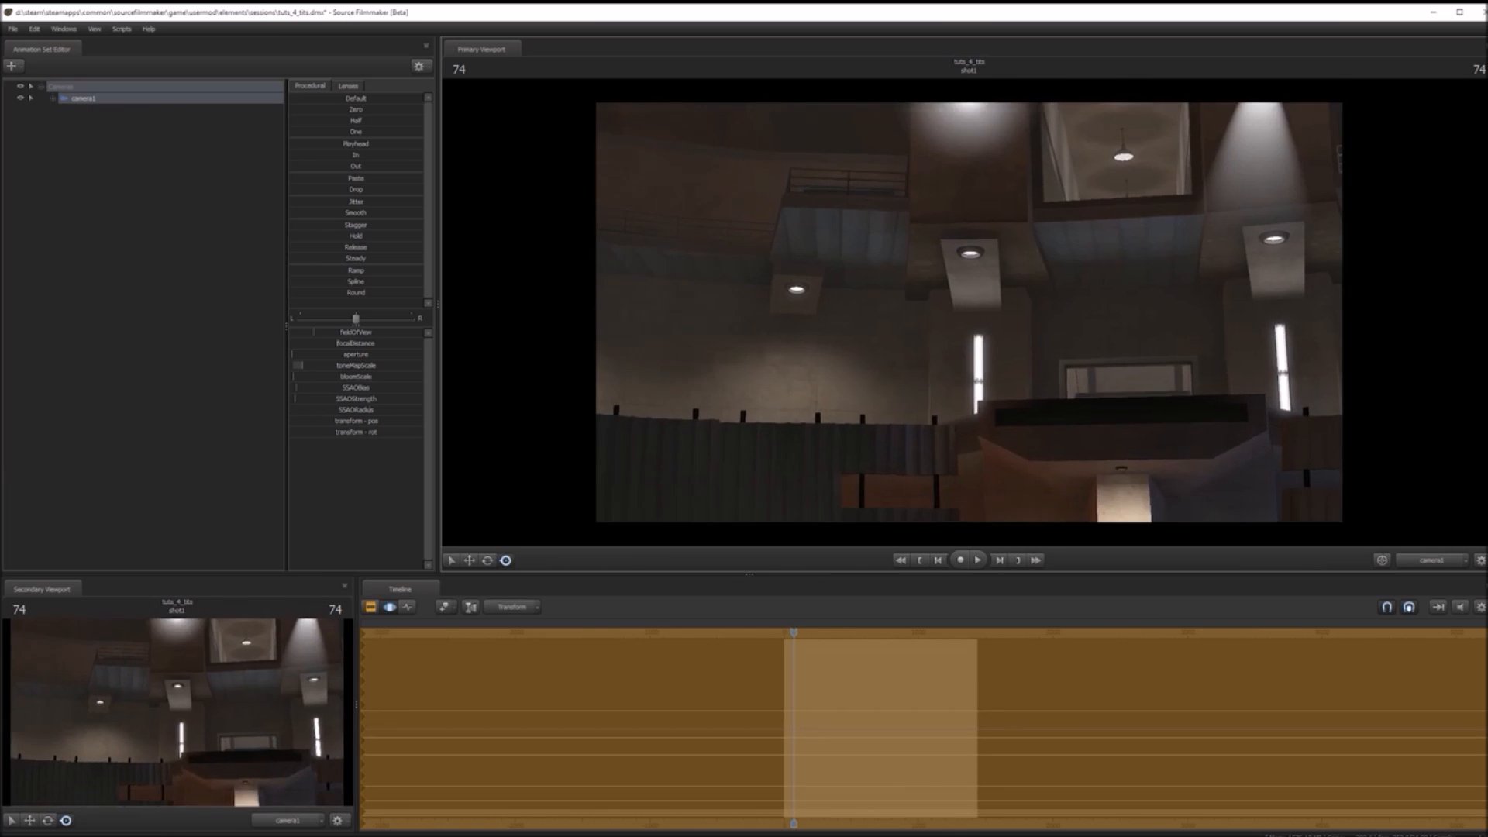
- Try turning and repositioning camera1 to frame the room's far entrance, and undo the camera change
drag(964, 312, 1046, 325)
drag(943, 345, 1039, 346)
key(r)
drag(943, 346, 961, 295)
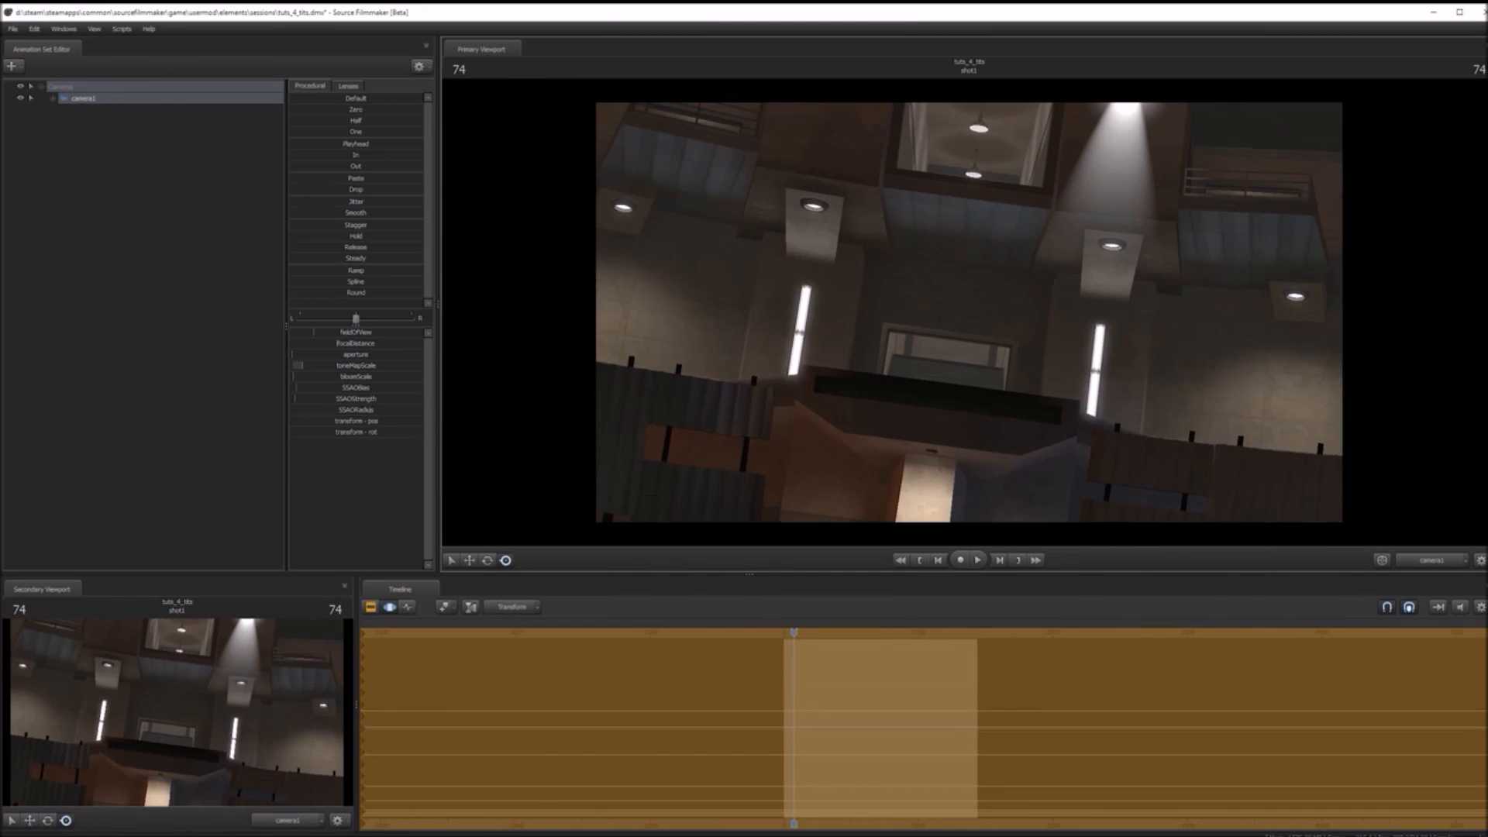
mouse_move(996, 345)
mouse_down()
mouse_move(1007, 419)
mouse_move(988, 458)
mouse_move(1003, 467)
mouse_move(997, 348)
mouse_up()
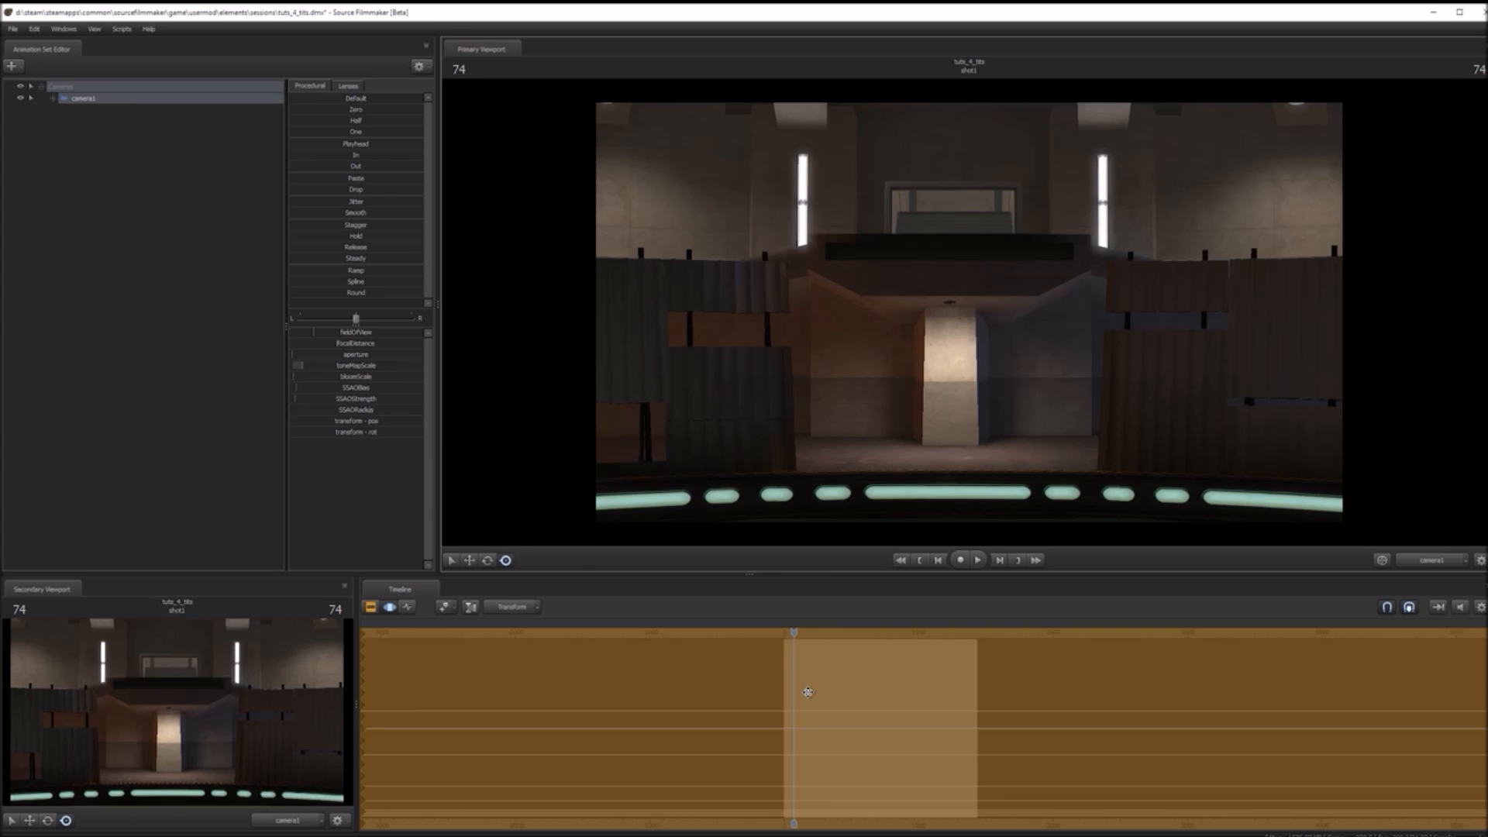
key(ctrl+z)
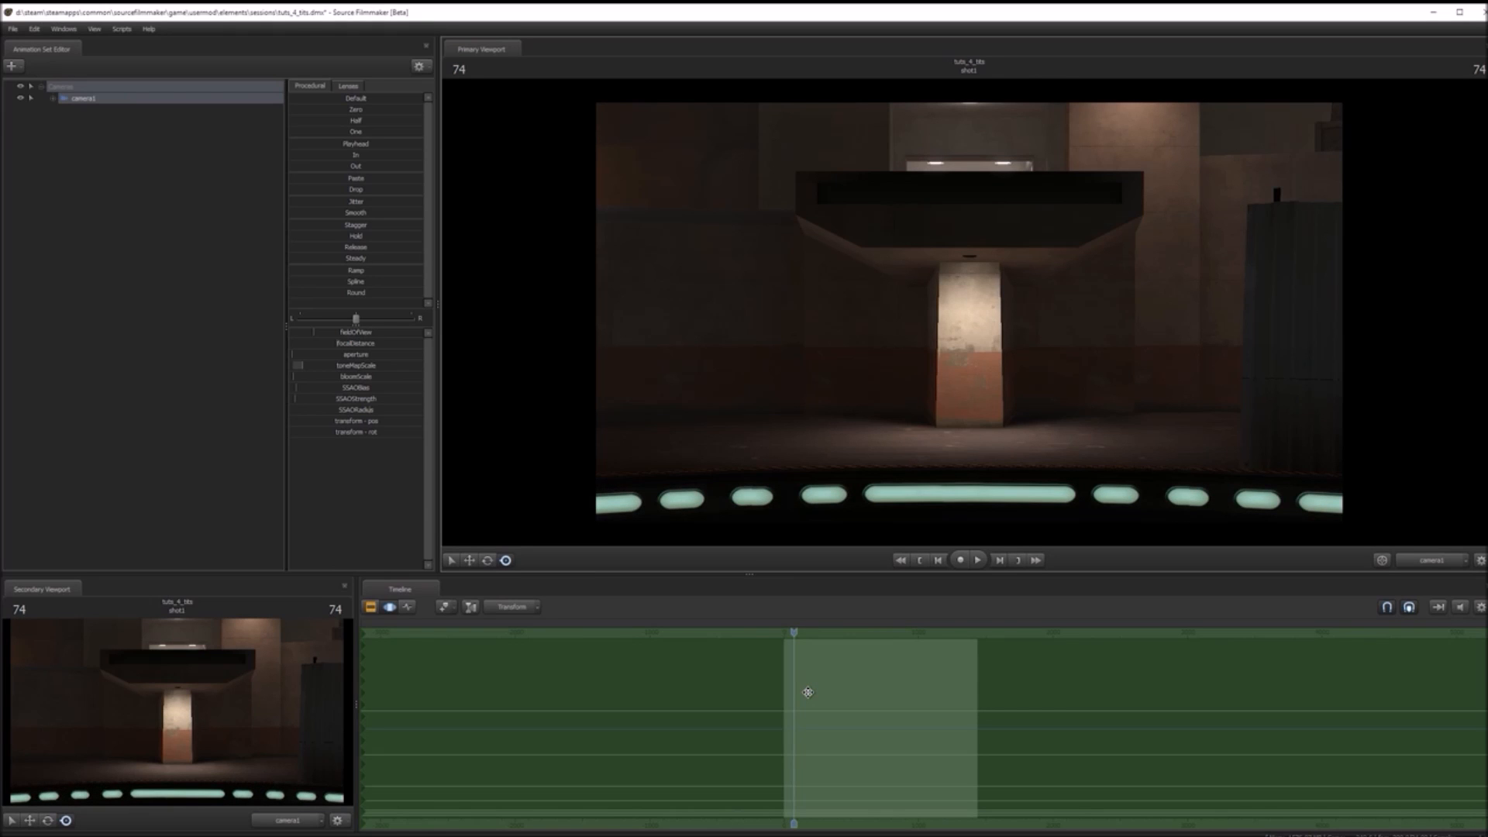
- Zoom the Motion Editor timeline in and out, and scrub the playhead to frame 122
scroll(917, 754, down, 2)
scroll(834, 737, up, 4)
scroll(959, 729, up, 2)
scroll(931, 727, down, 5)
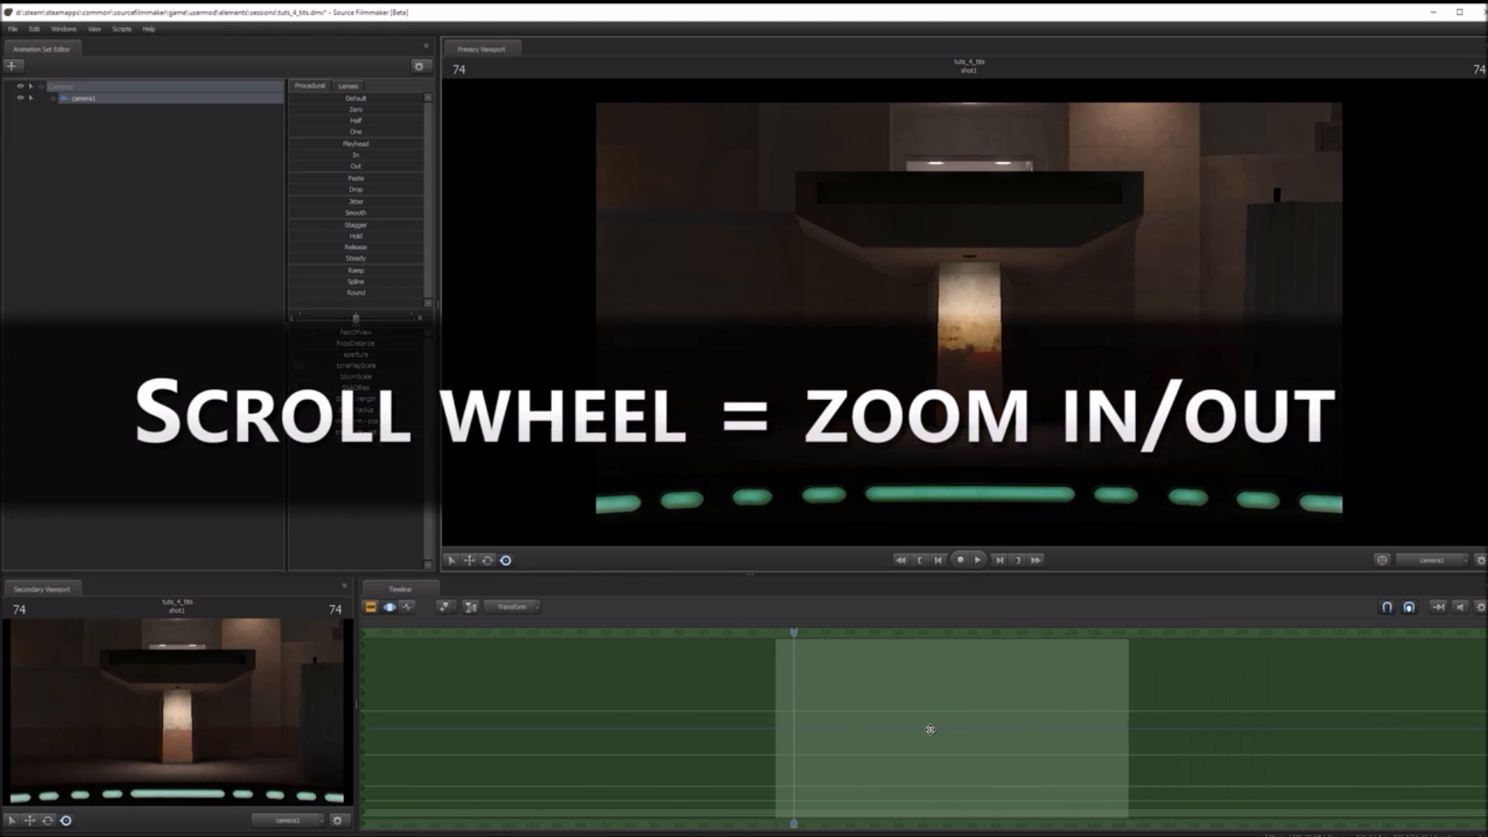
scroll(893, 710, up, 4)
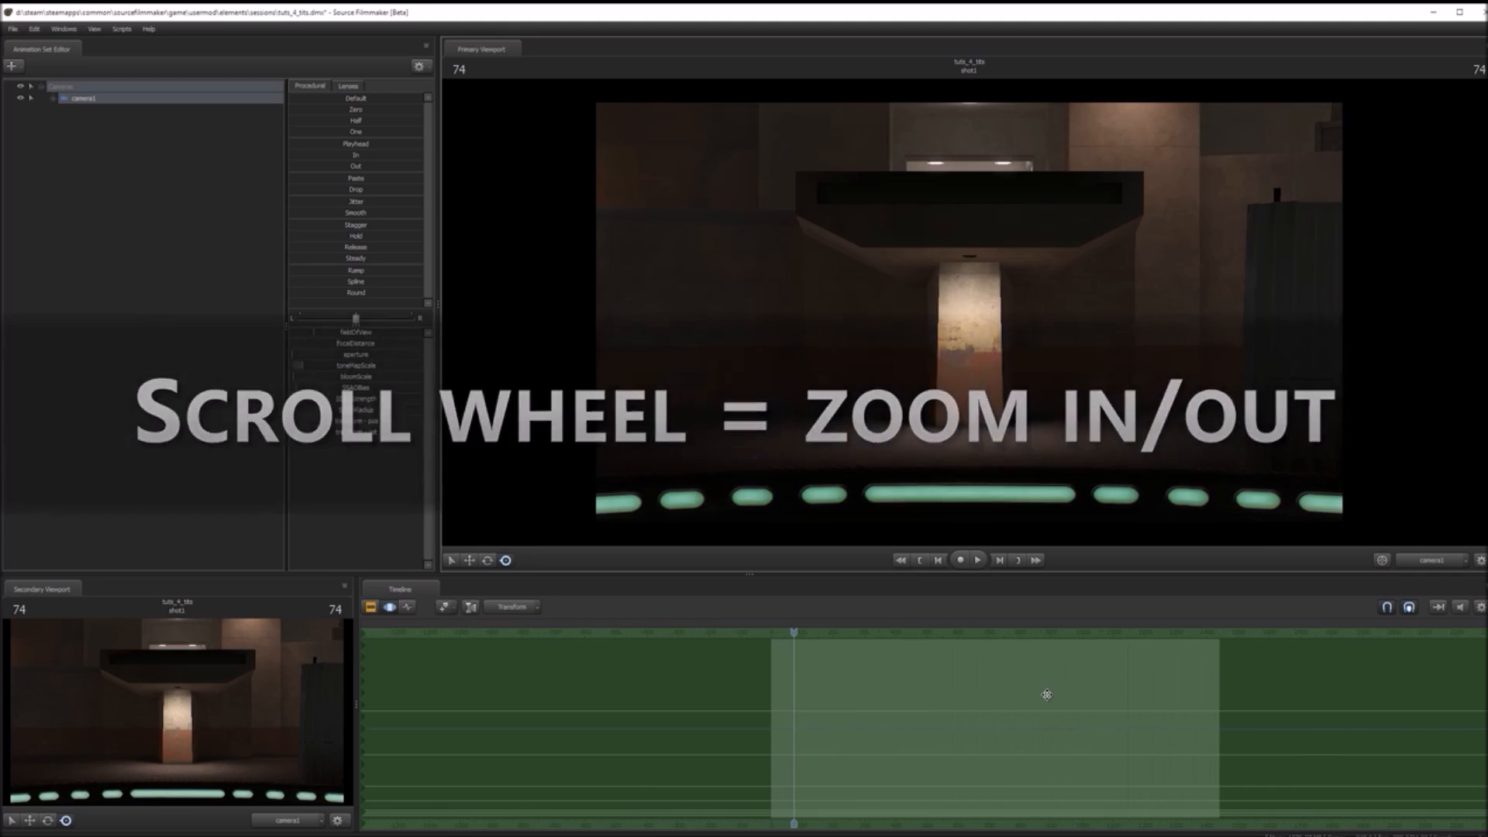
drag(1195, 631, 790, 643)
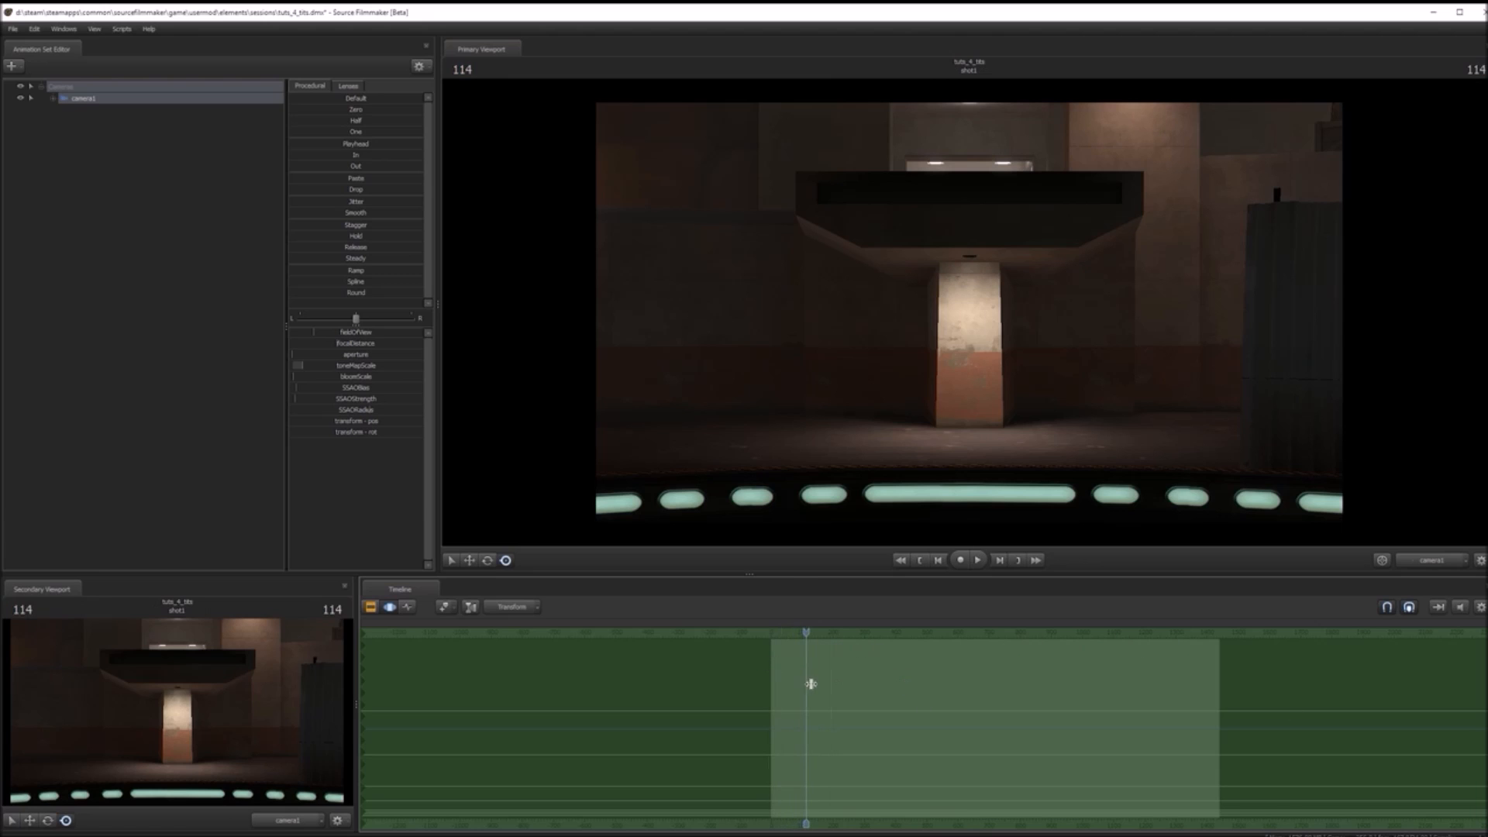
click(809, 630)
scroll(844, 690, up, 5)
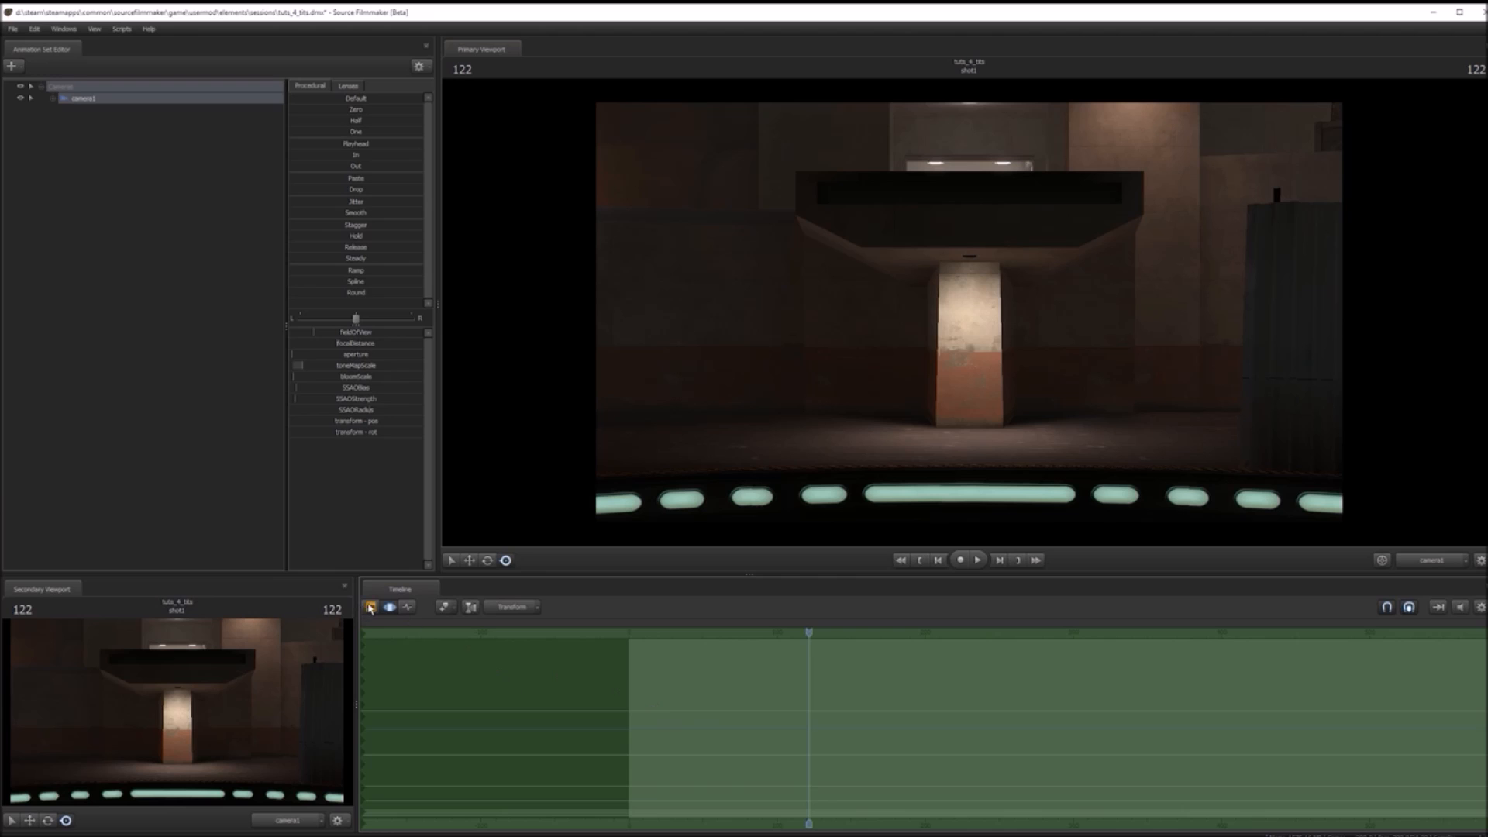
- Check shot1 in the Clip Editor, return to the Motion Editor, and turn camera1 toward the ramp and corrugated barriers
click(370, 609)
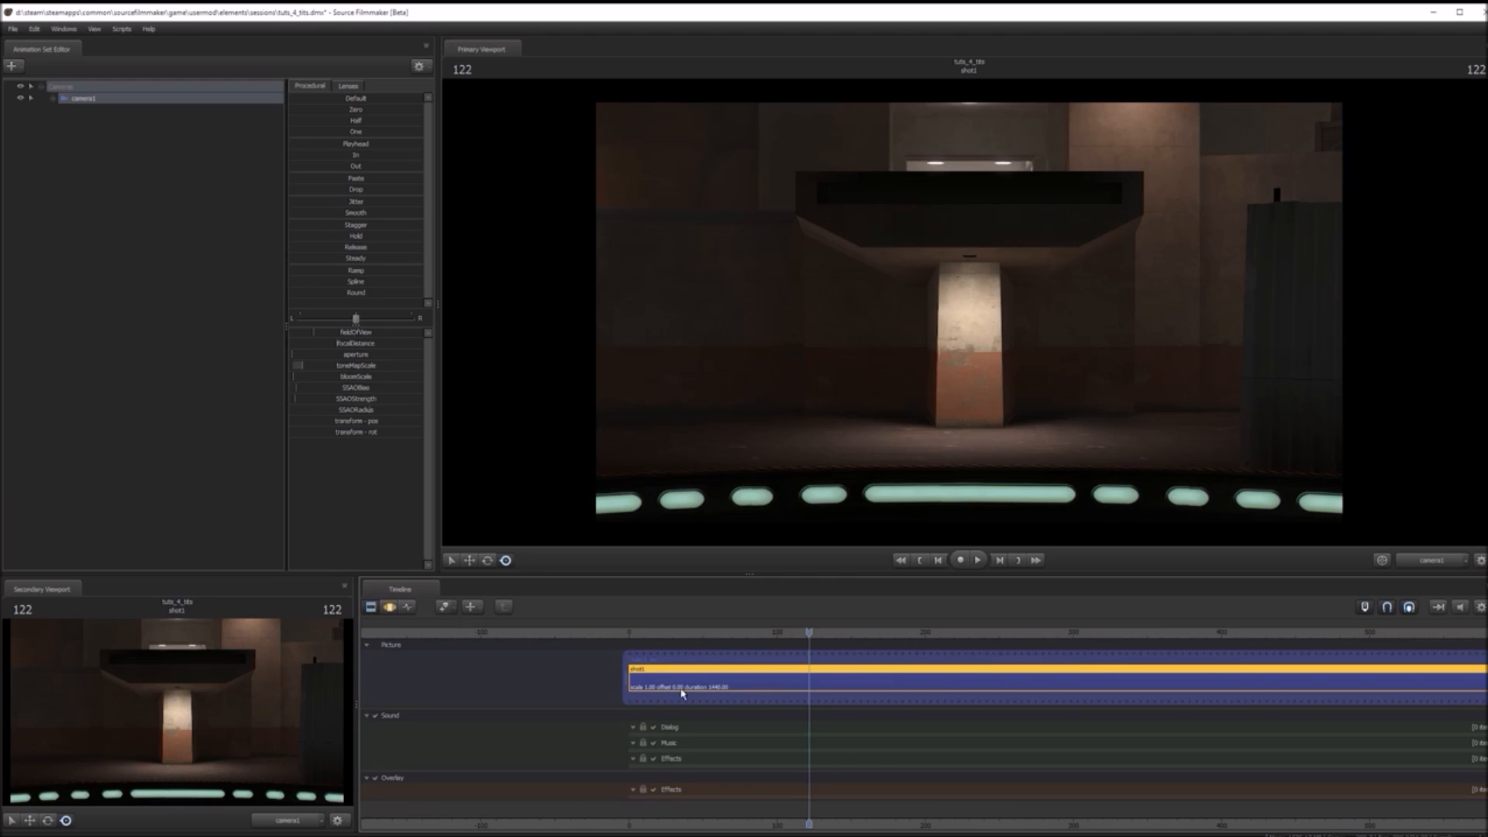
click(389, 609)
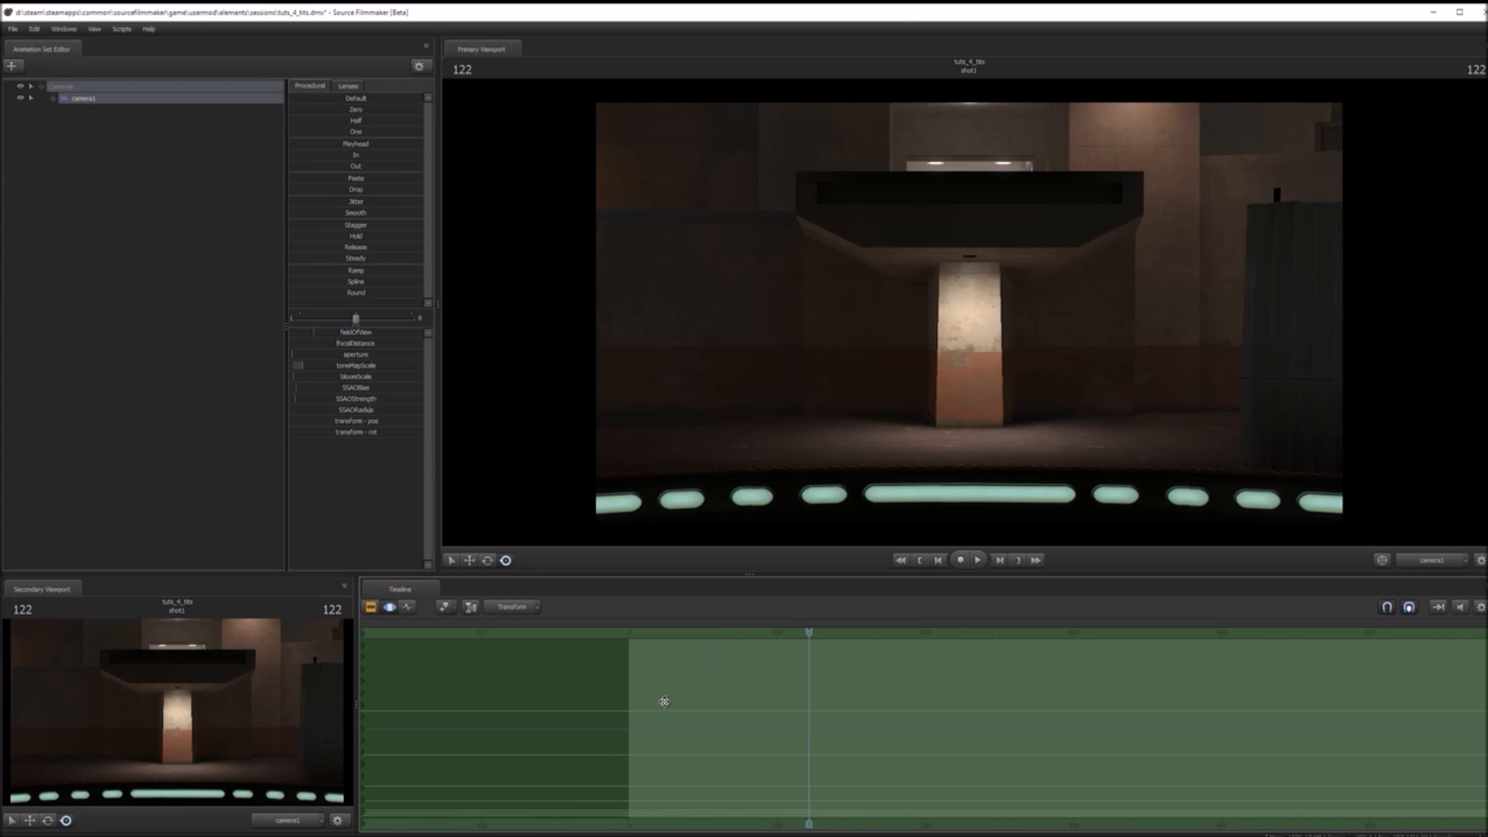
drag(770, 401, 914, 414)
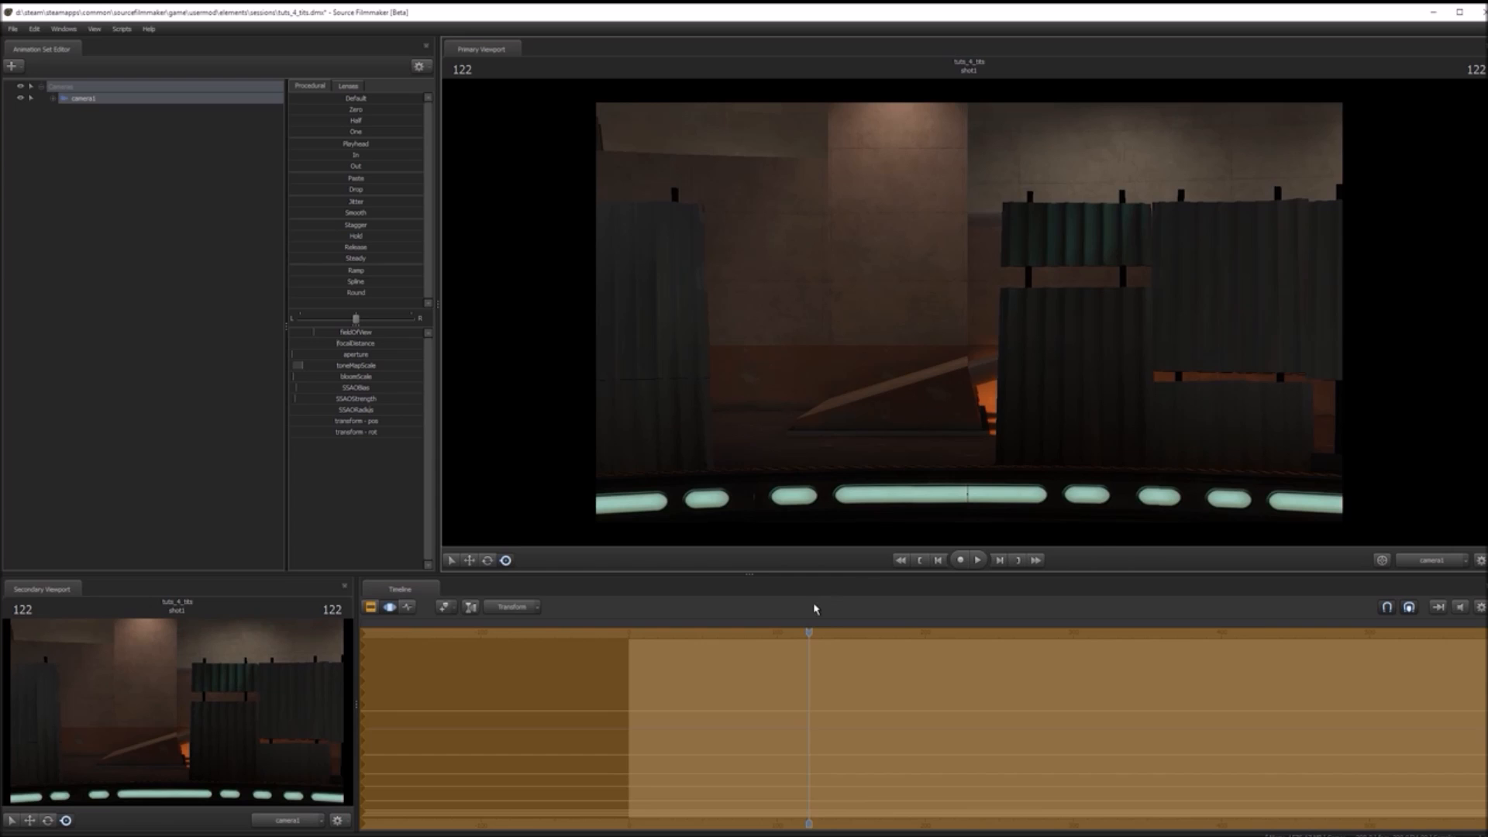
click(710, 662)
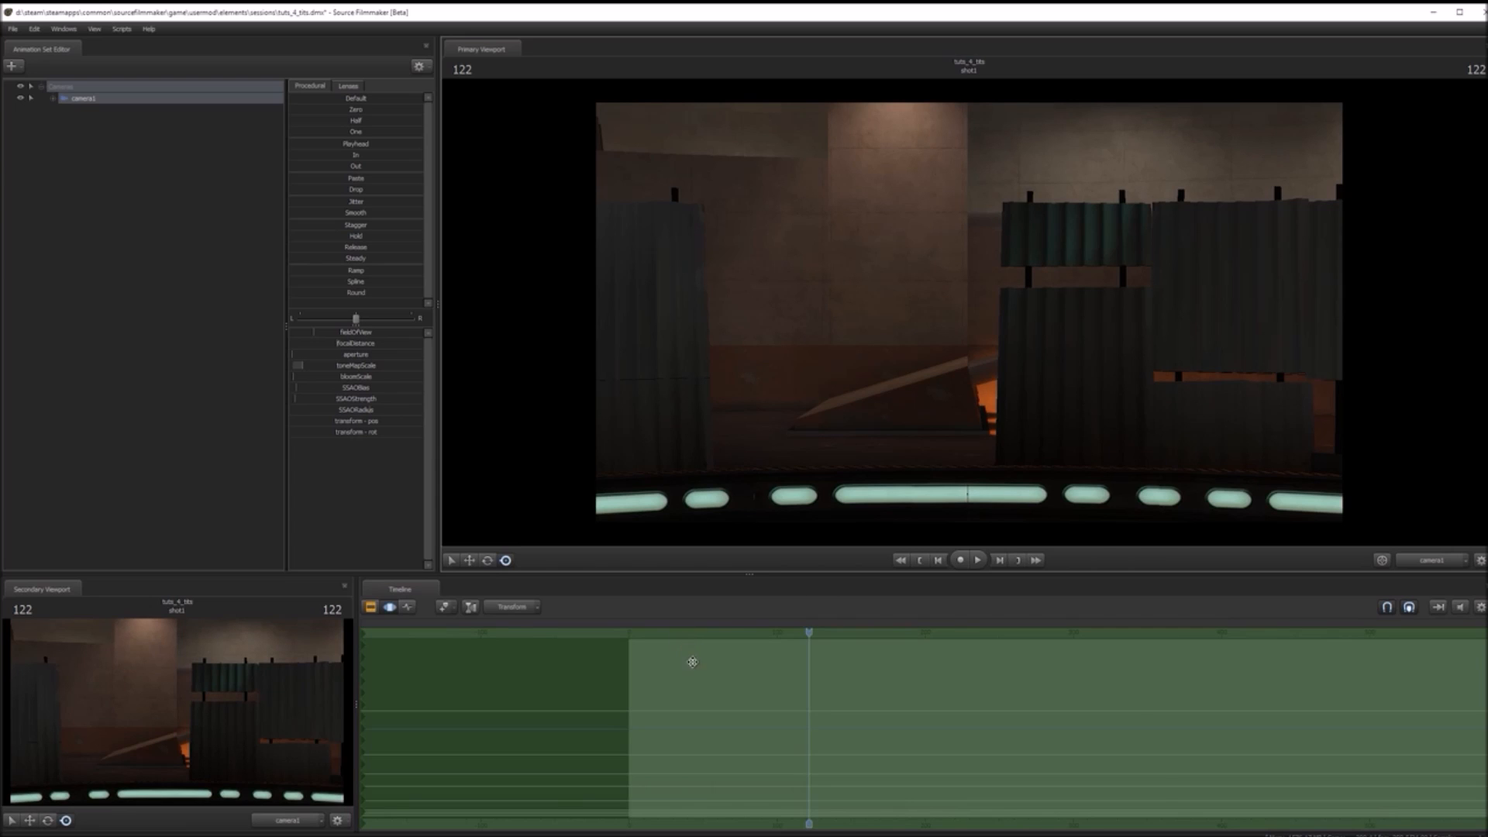
- Limit the time selection to frame 100 onward and turn camera1 back toward the lit pillar for that range
drag(808, 689, 1486, 732)
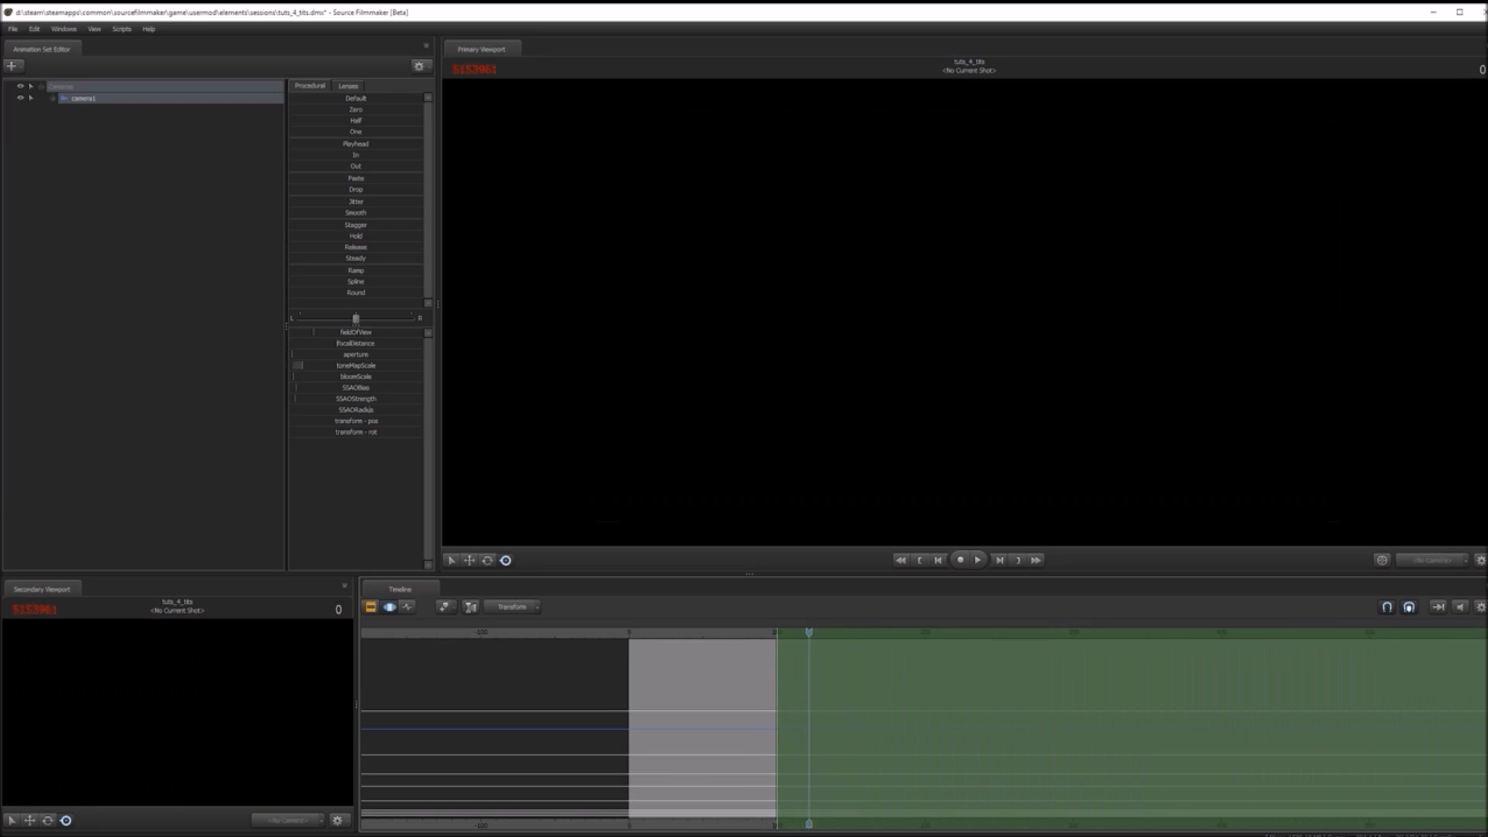
scroll(973, 774, down, 6)
drag(930, 334, 732, 338)
- Play the shot from frame 63 across the start of the time selection, and undo the last camera1 turn
drag(777, 634, 751, 634)
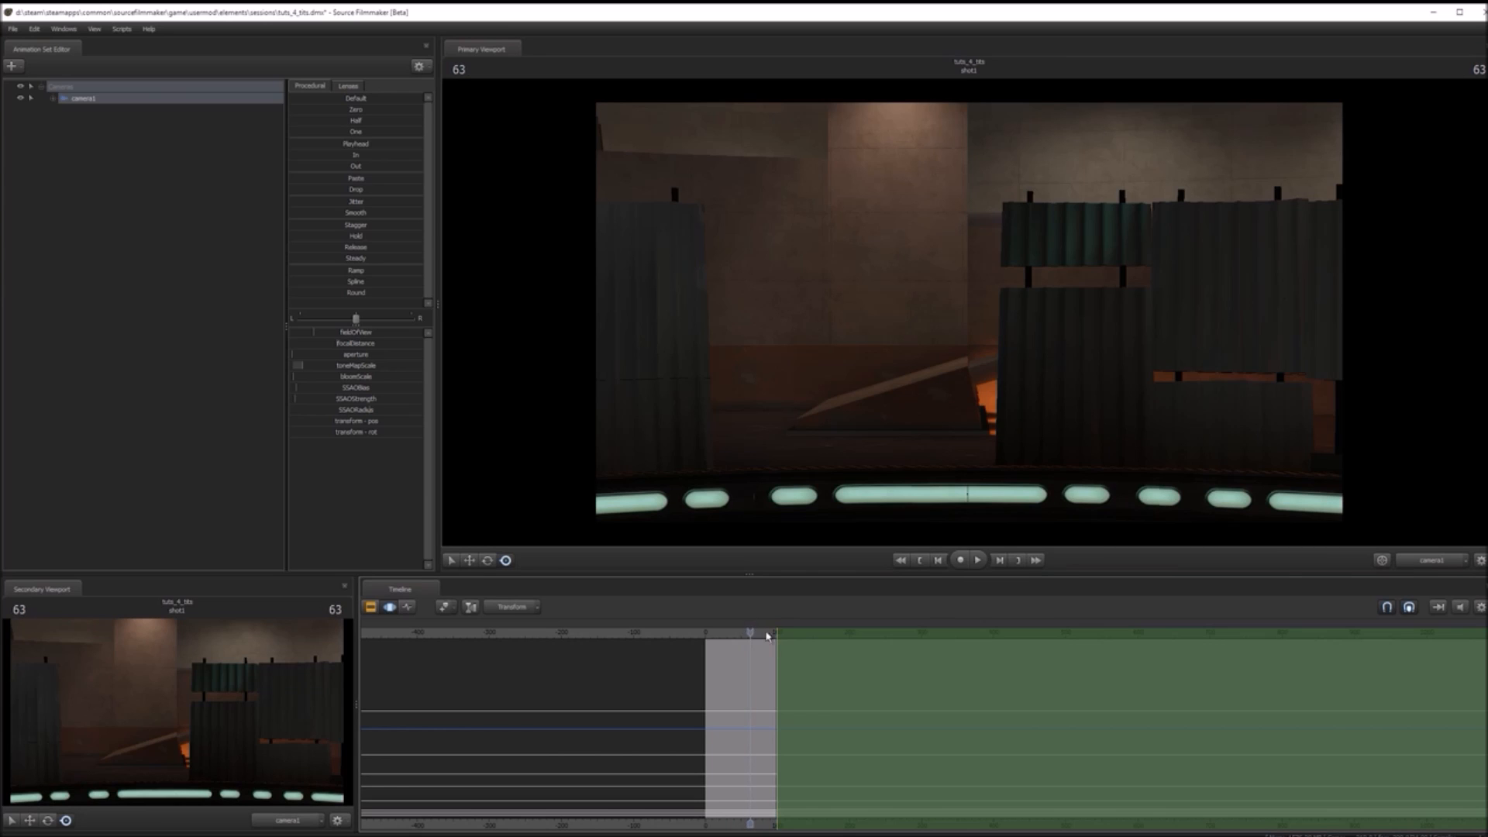
key(space)
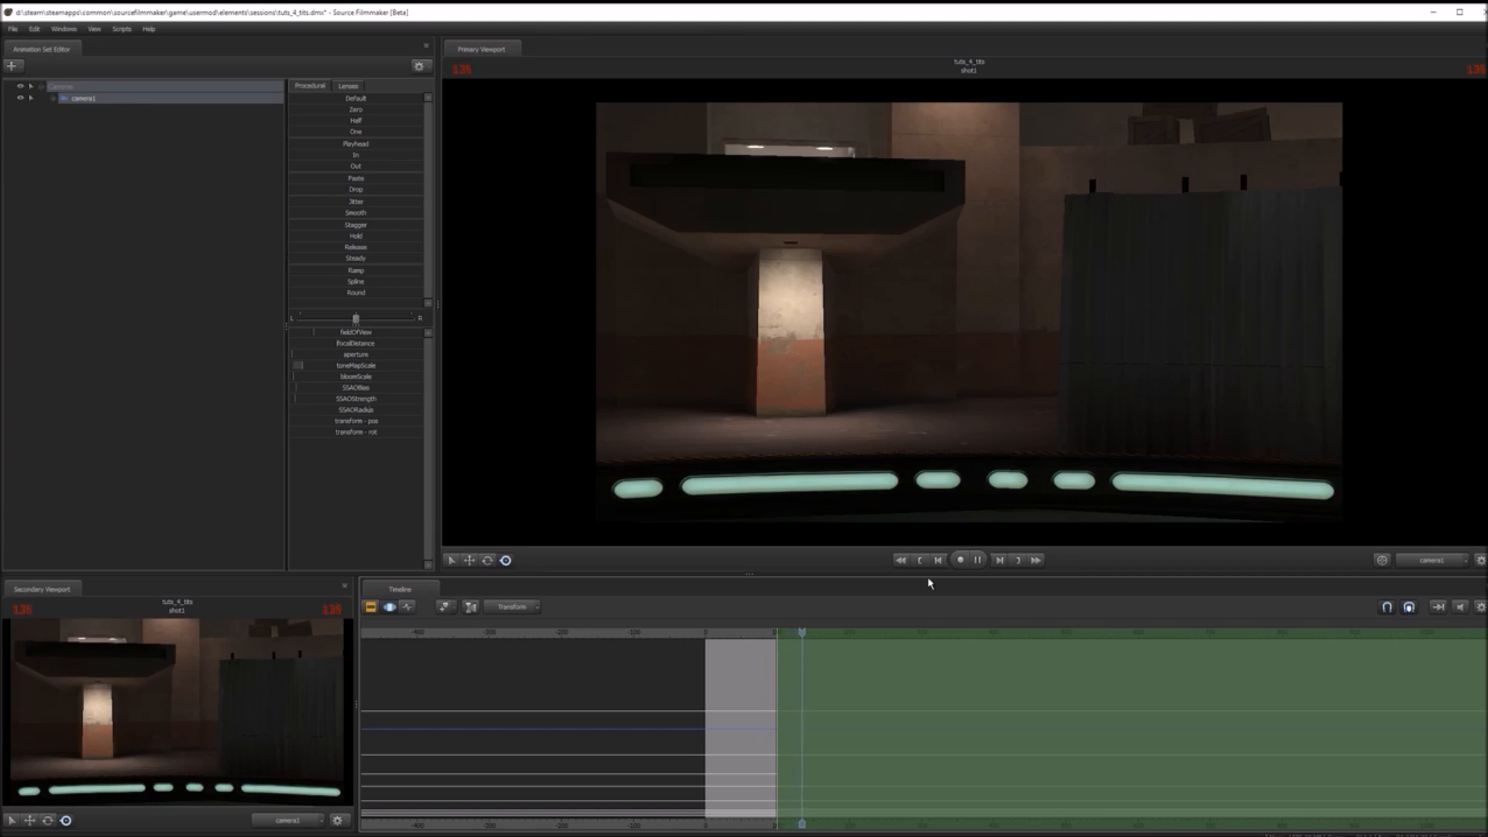
key(space)
key(ctrl+Left)
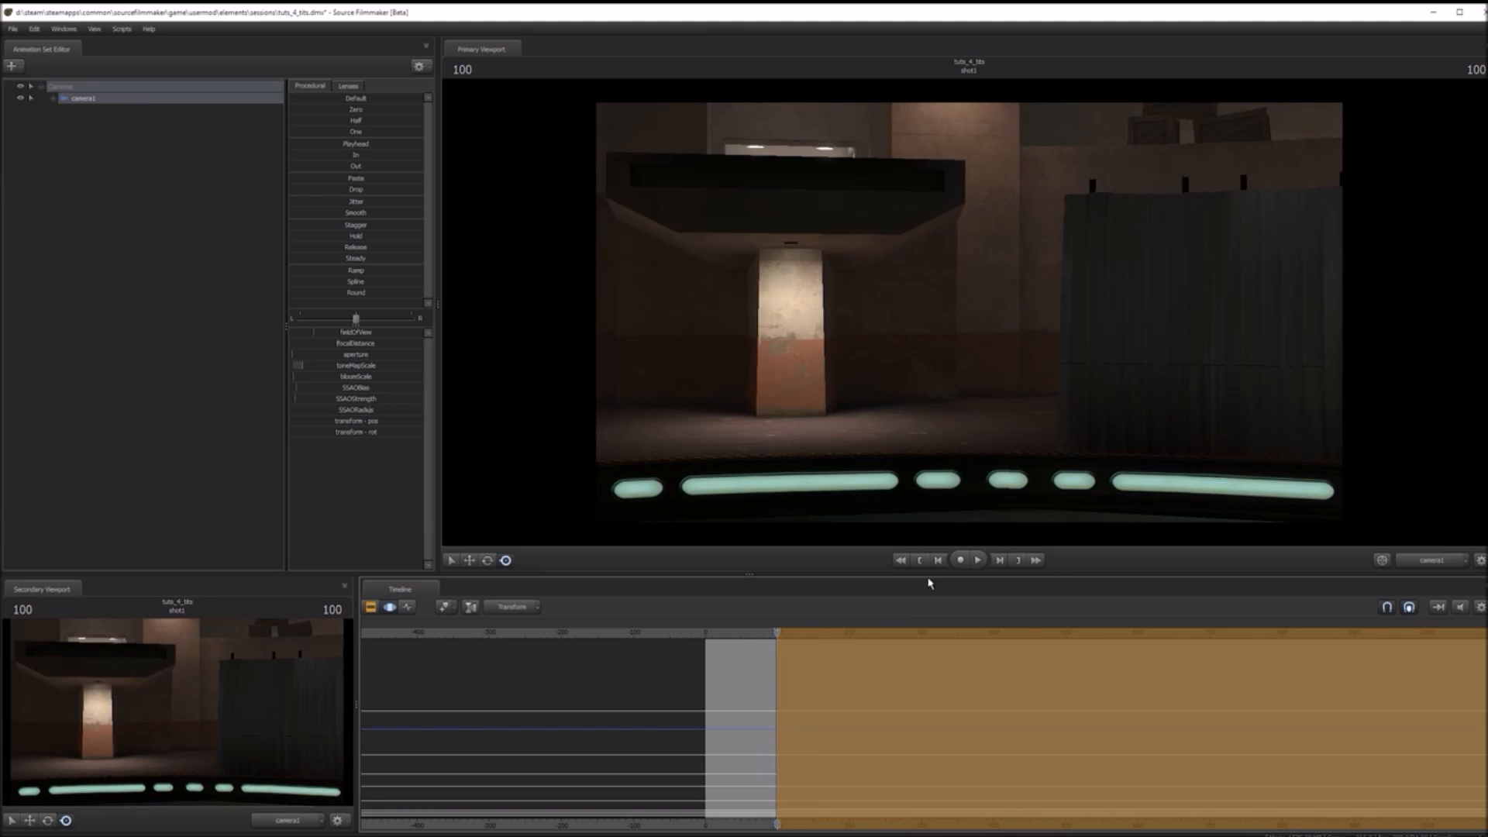
key(ctrl+z)
- Place the playhead at frame 73, outside the time selection, and try to manipulate camera1 in the viewport
drag(770, 634, 759, 632)
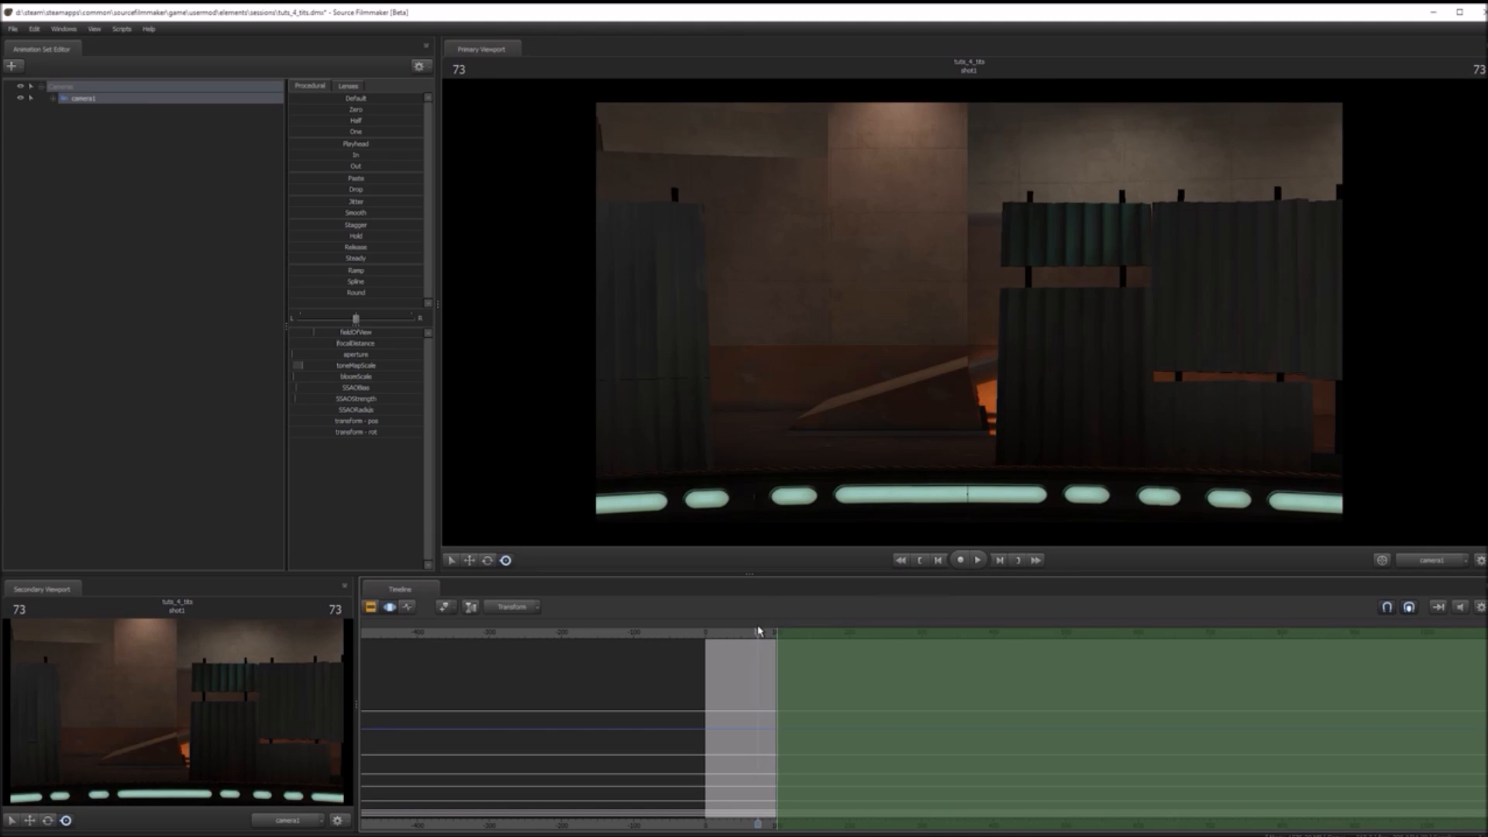
scroll(727, 780, down, 3)
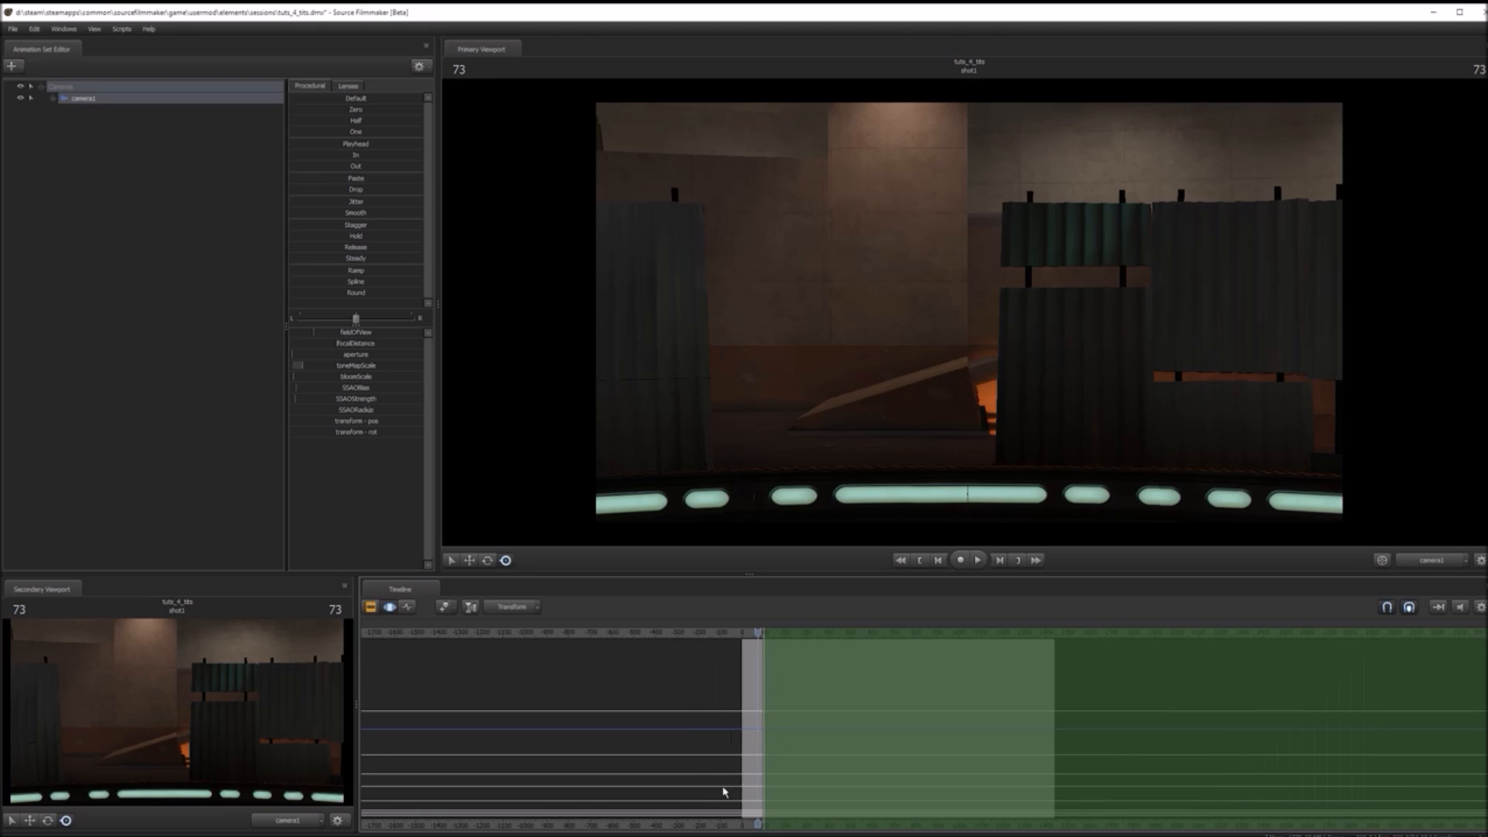
middle_drag(704, 833, 490, 814)
click(926, 263)
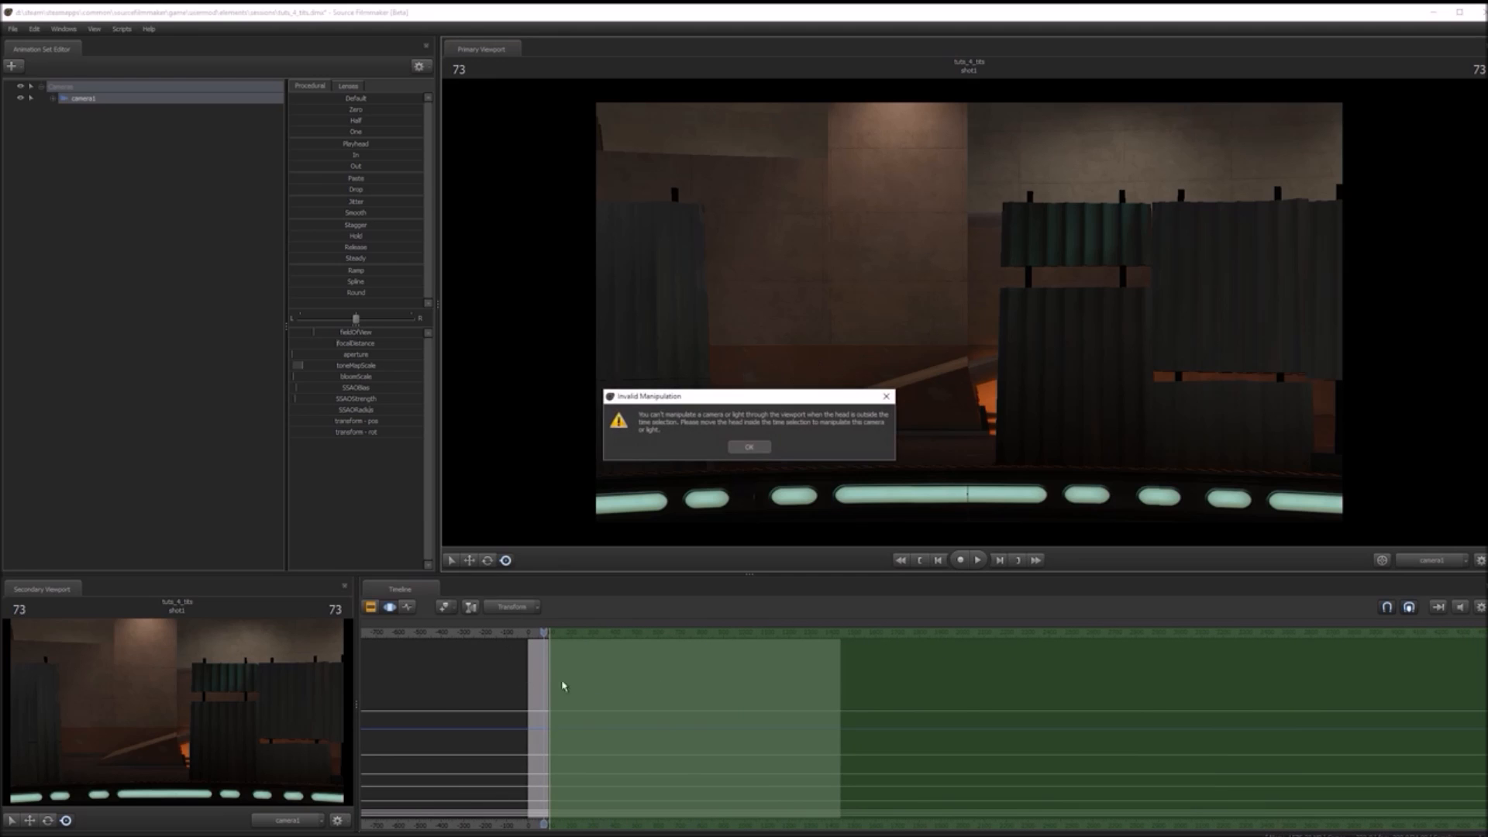
click(746, 448)
- Extend the time selection back over the playhead to the shot's start and reposition camera1 to frame the doorway and stairs
click(528, 655)
drag(954, 310, 861, 264)
key(s)
key(w)
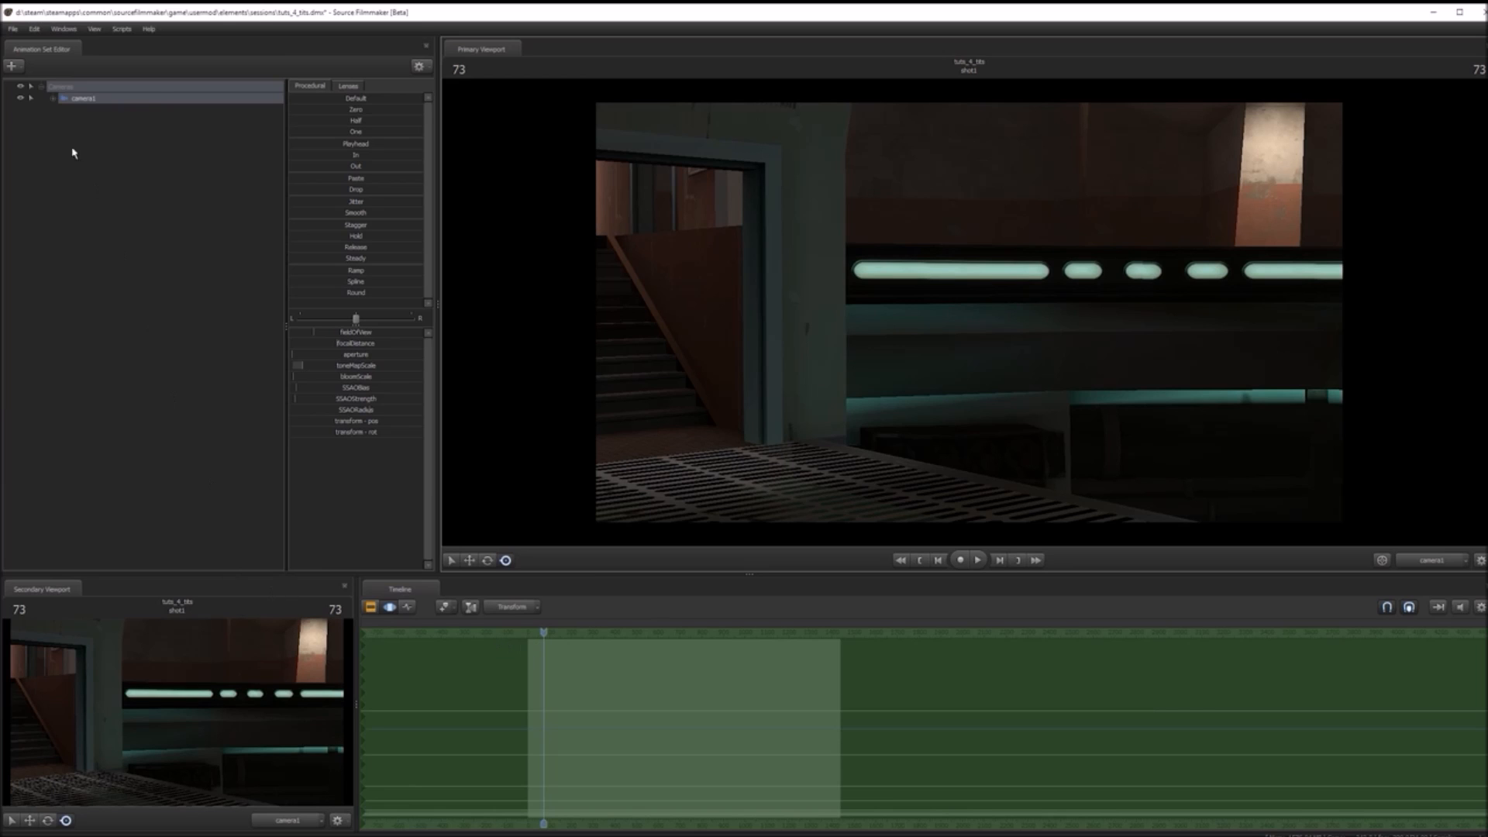
- Create an animation set for a new model, filtering the model files by femscout and loading femscout.mdl
click(12, 67)
click(26, 103)
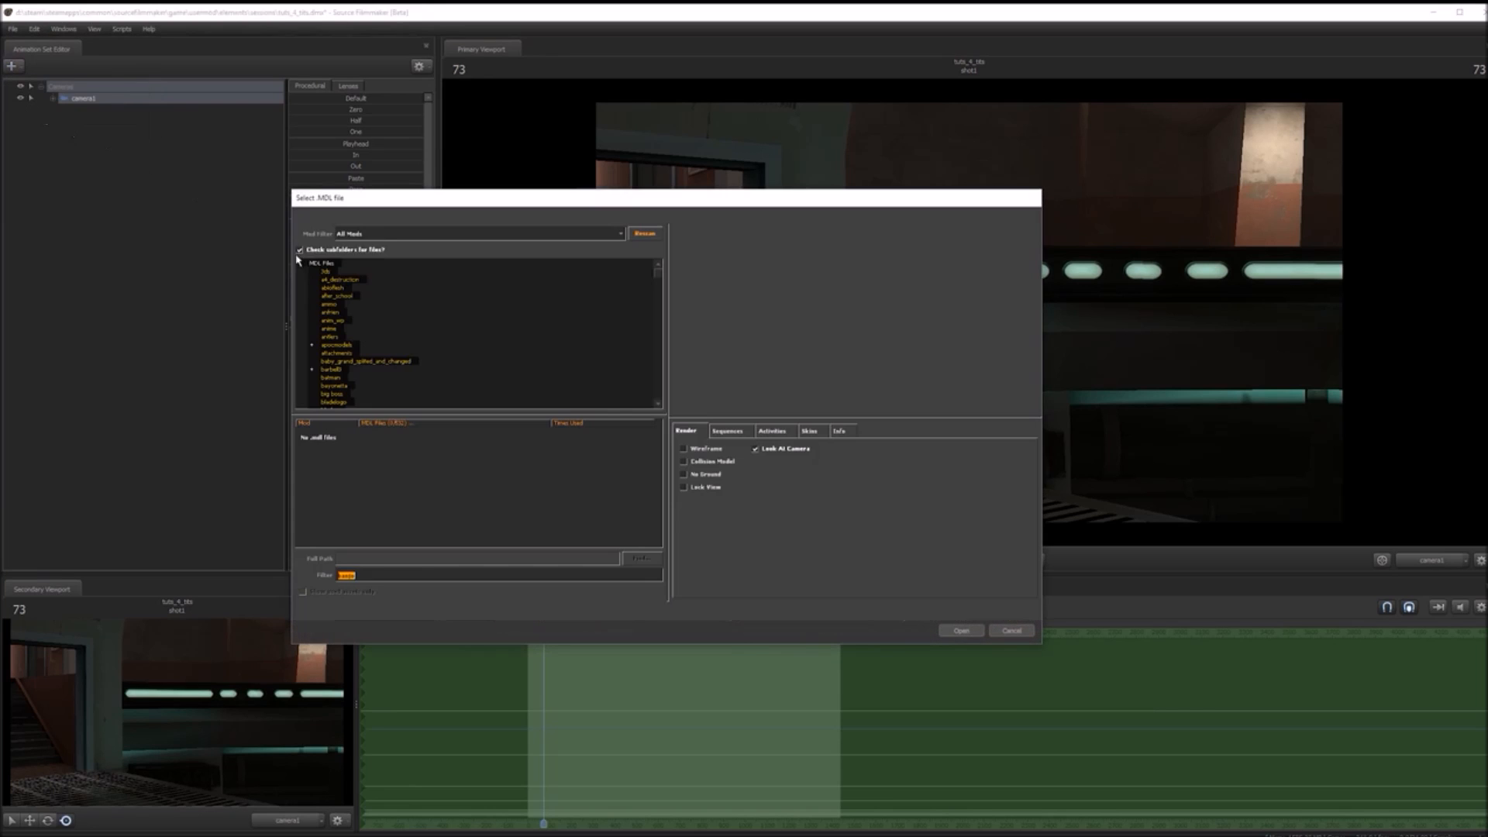
key(BackSpace)
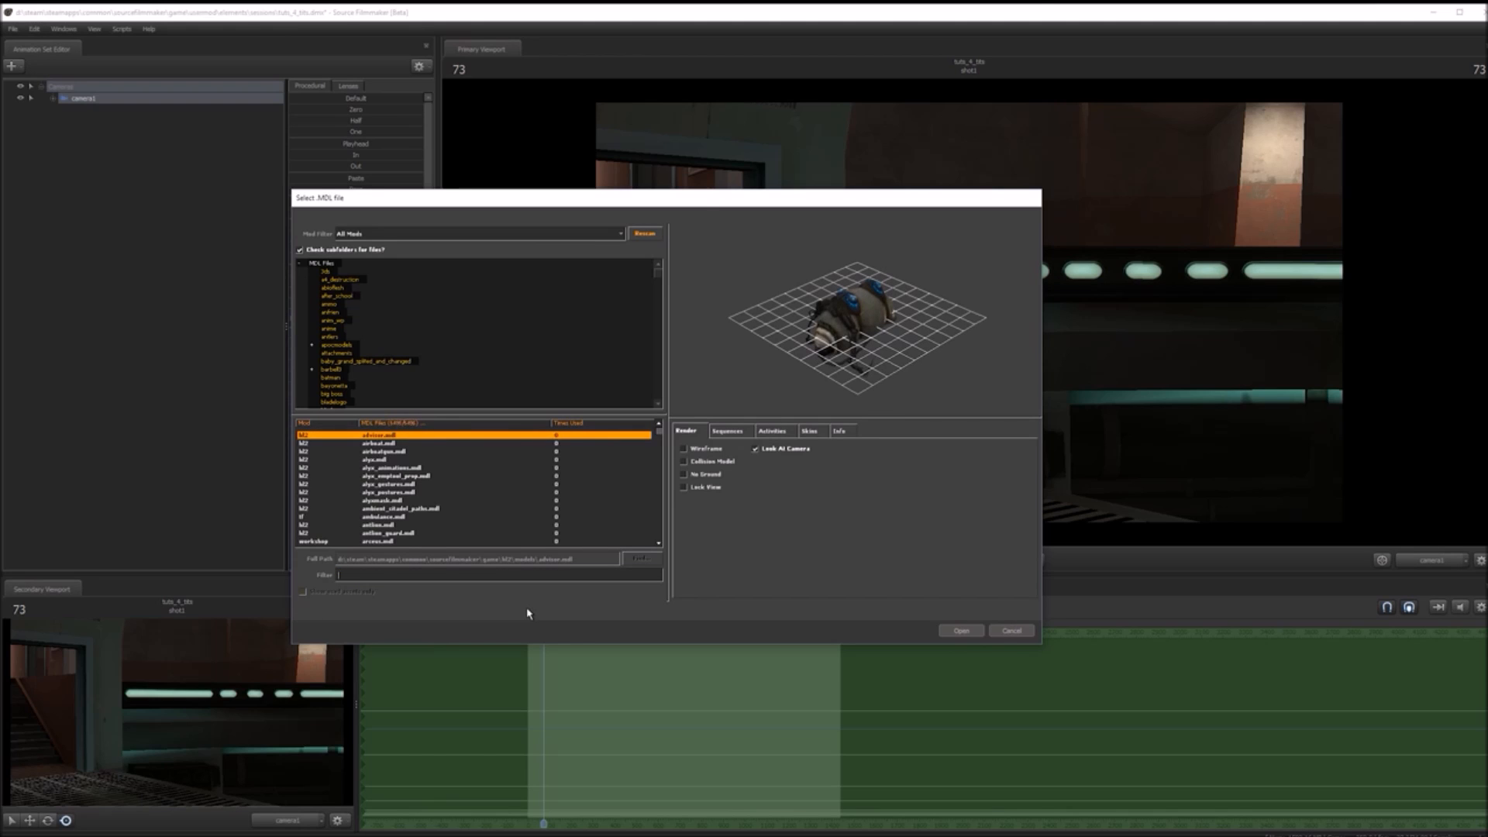
scroll(620, 374, down, 2)
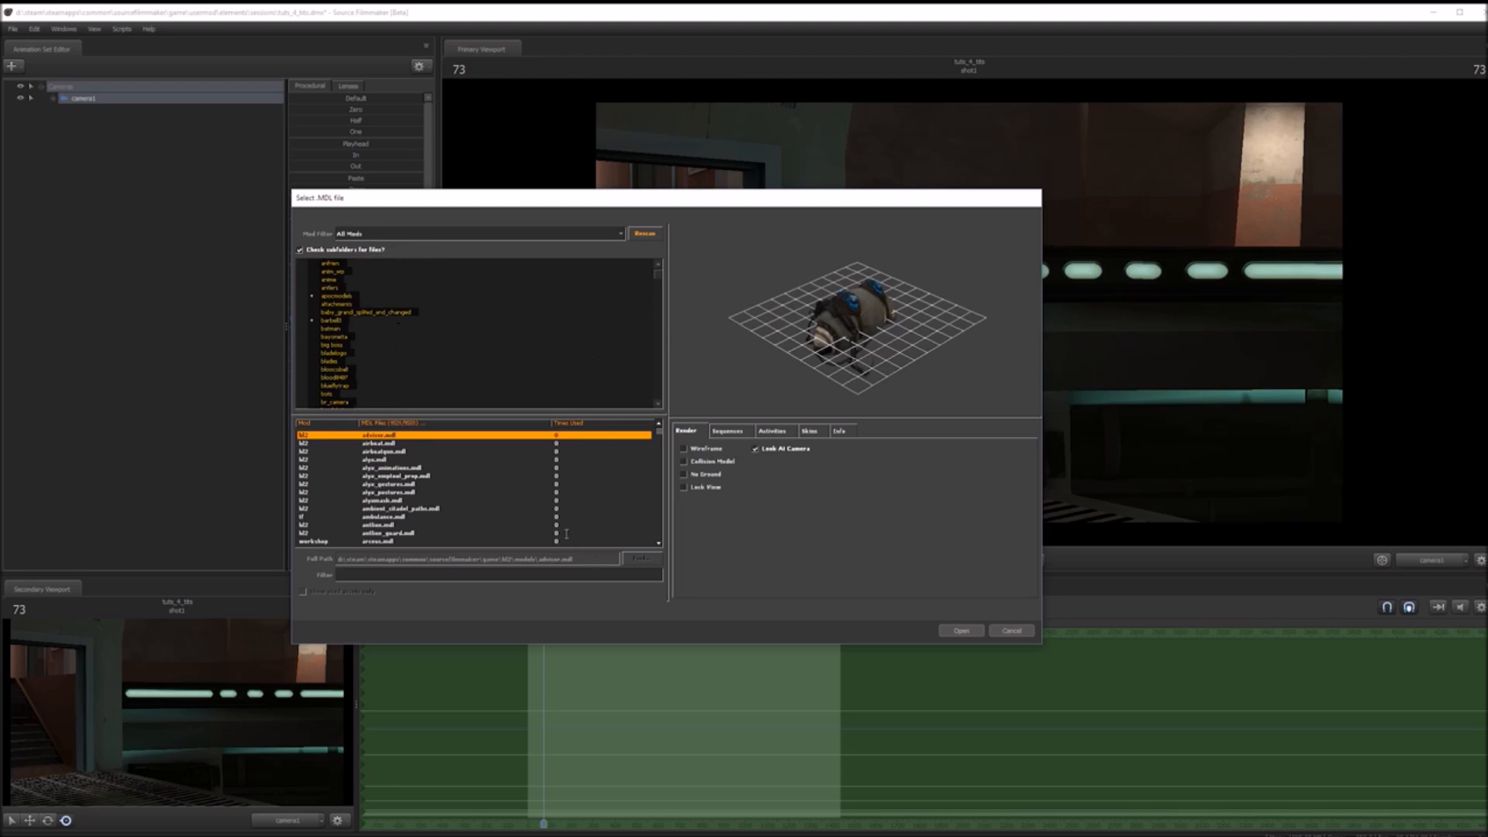
text(scout)
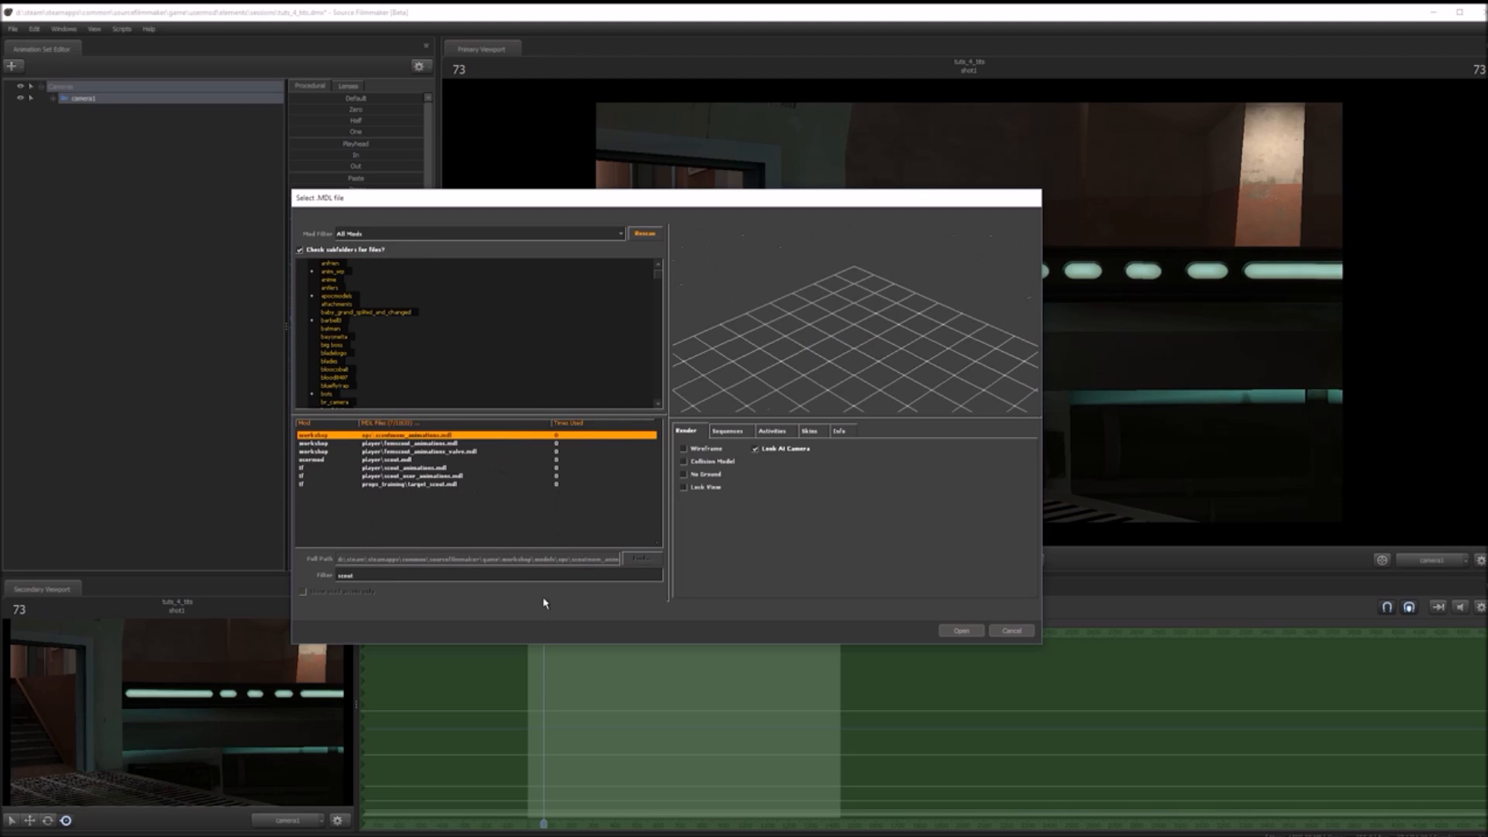
key(ctrl+a)
text(femscout)
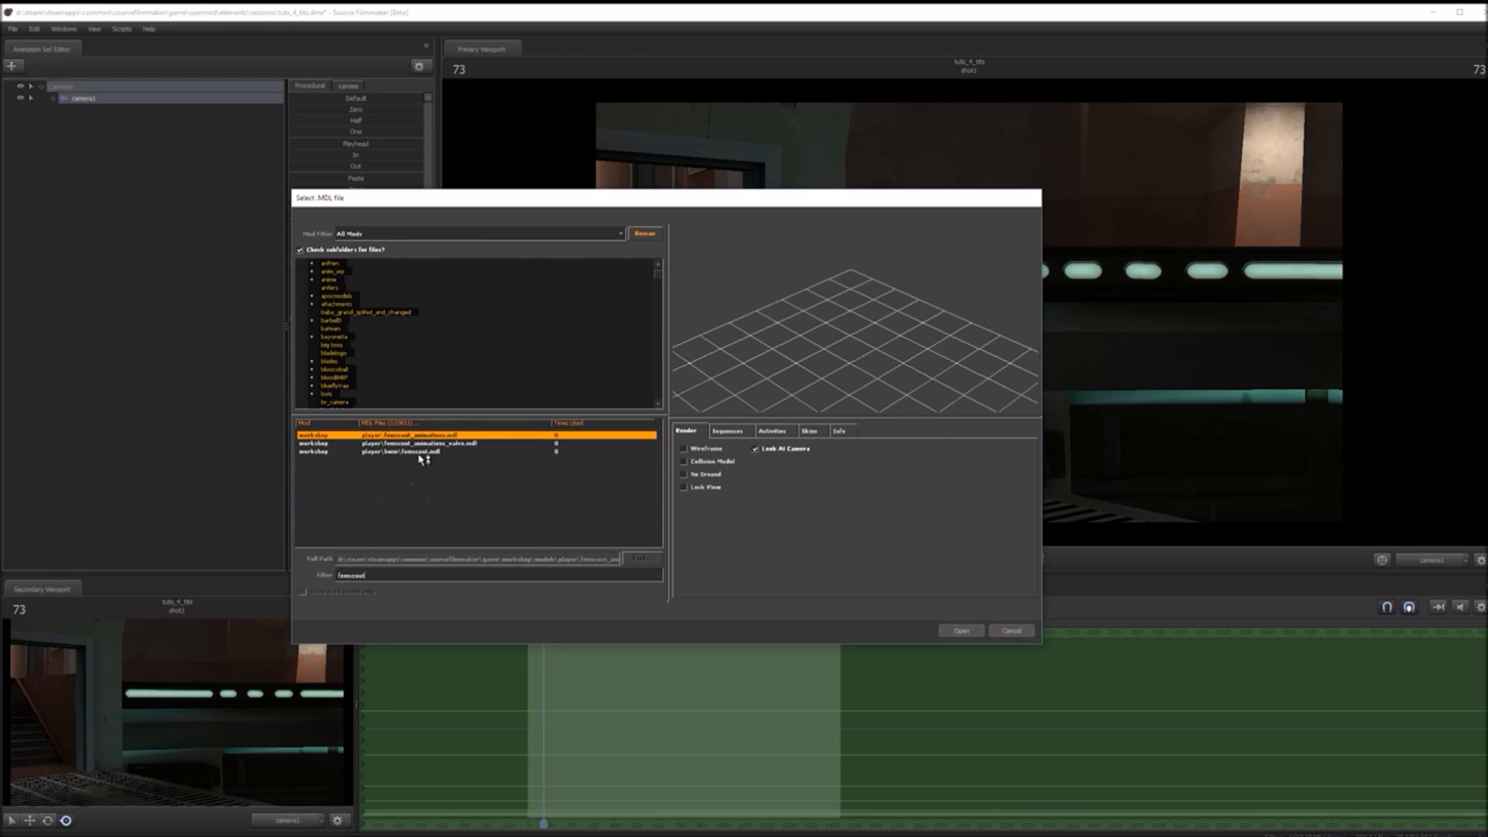
click(424, 452)
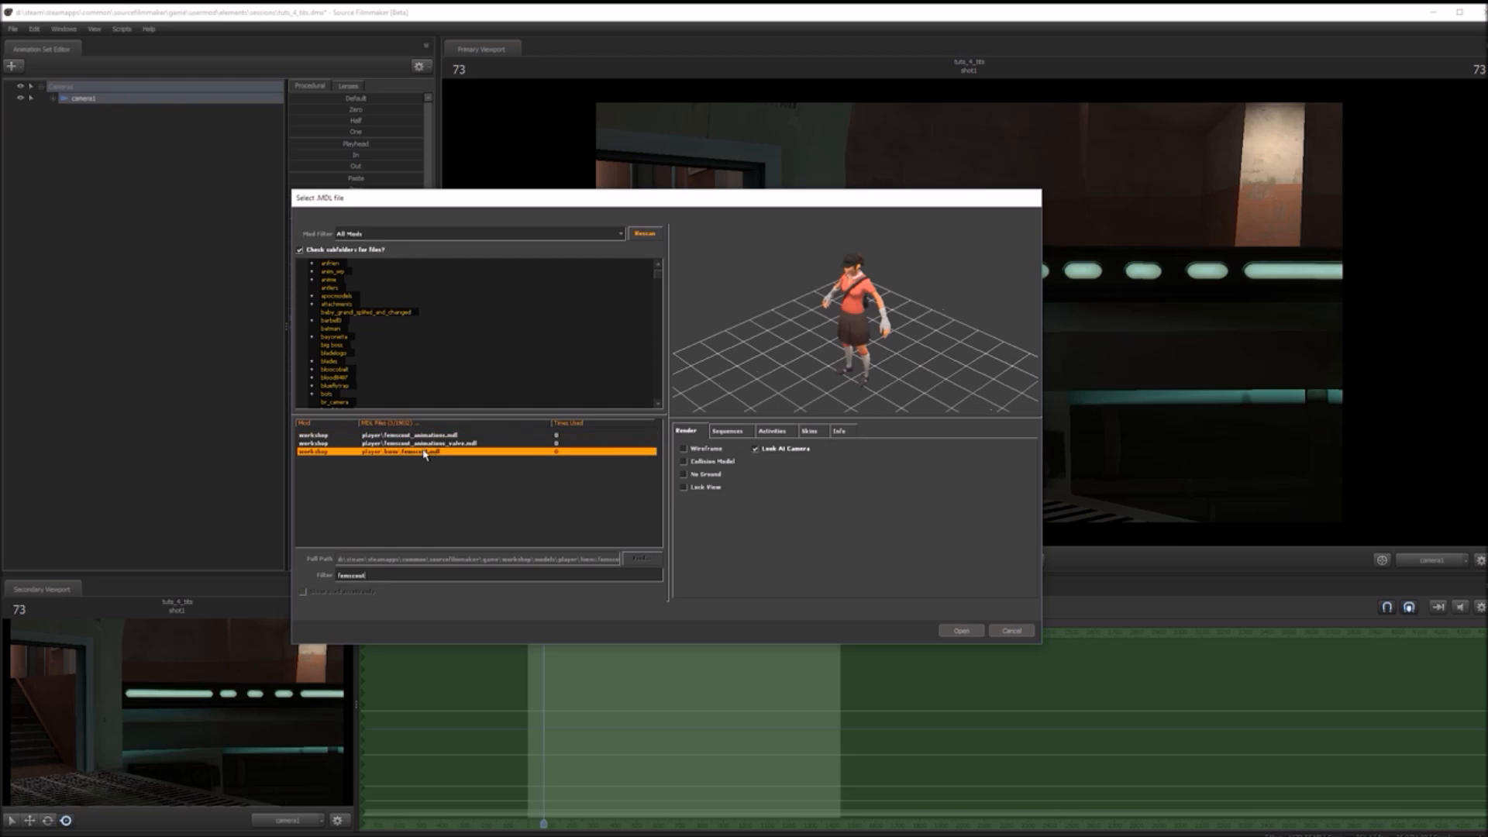
click(961, 631)
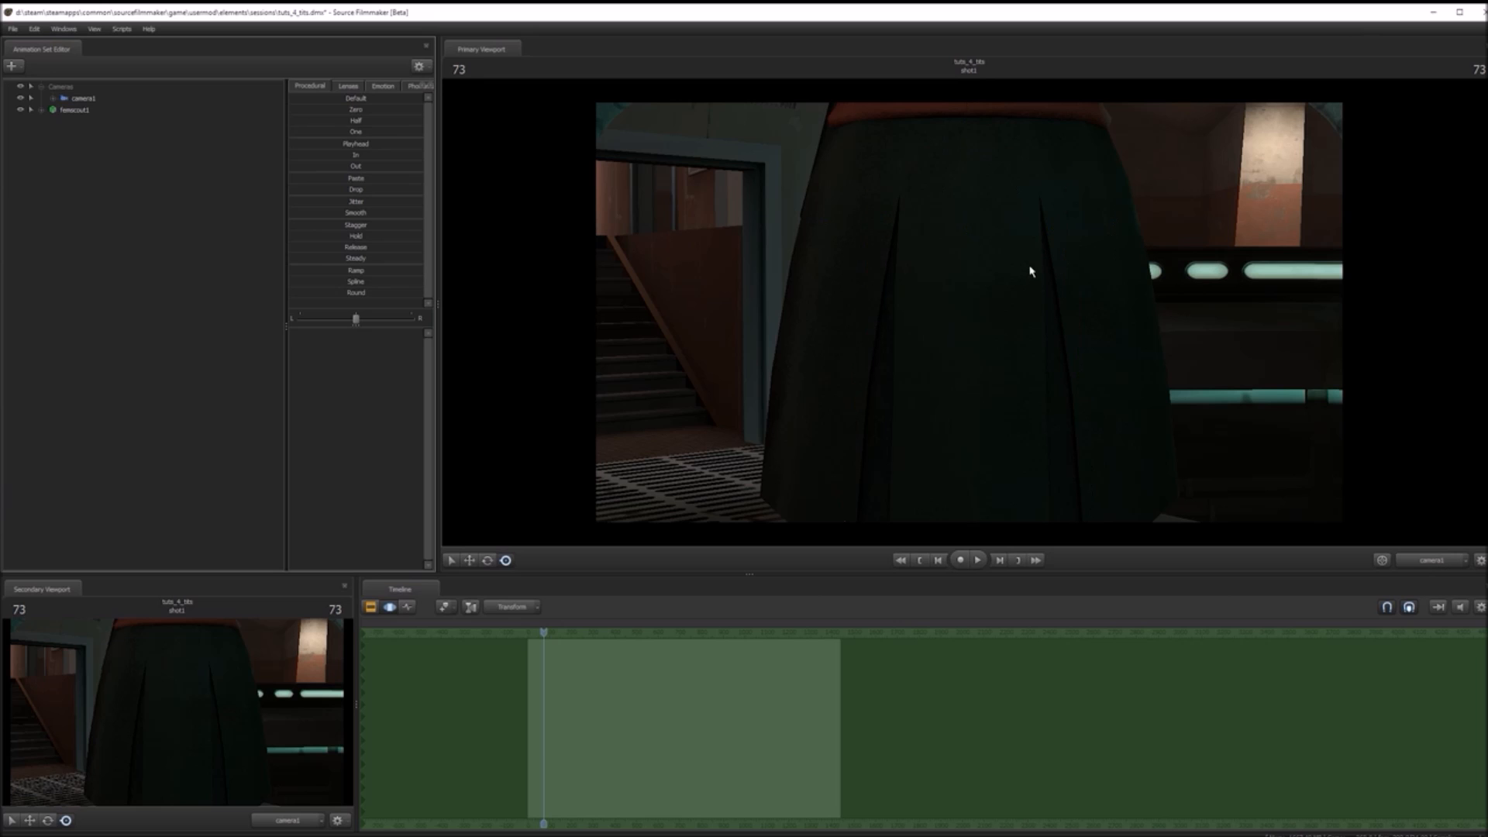
- Switch the Primary Viewport to the Work Camera and frame the whole femscout model
click(1431, 559)
click(1416, 481)
drag(1203, 421, 967, 319)
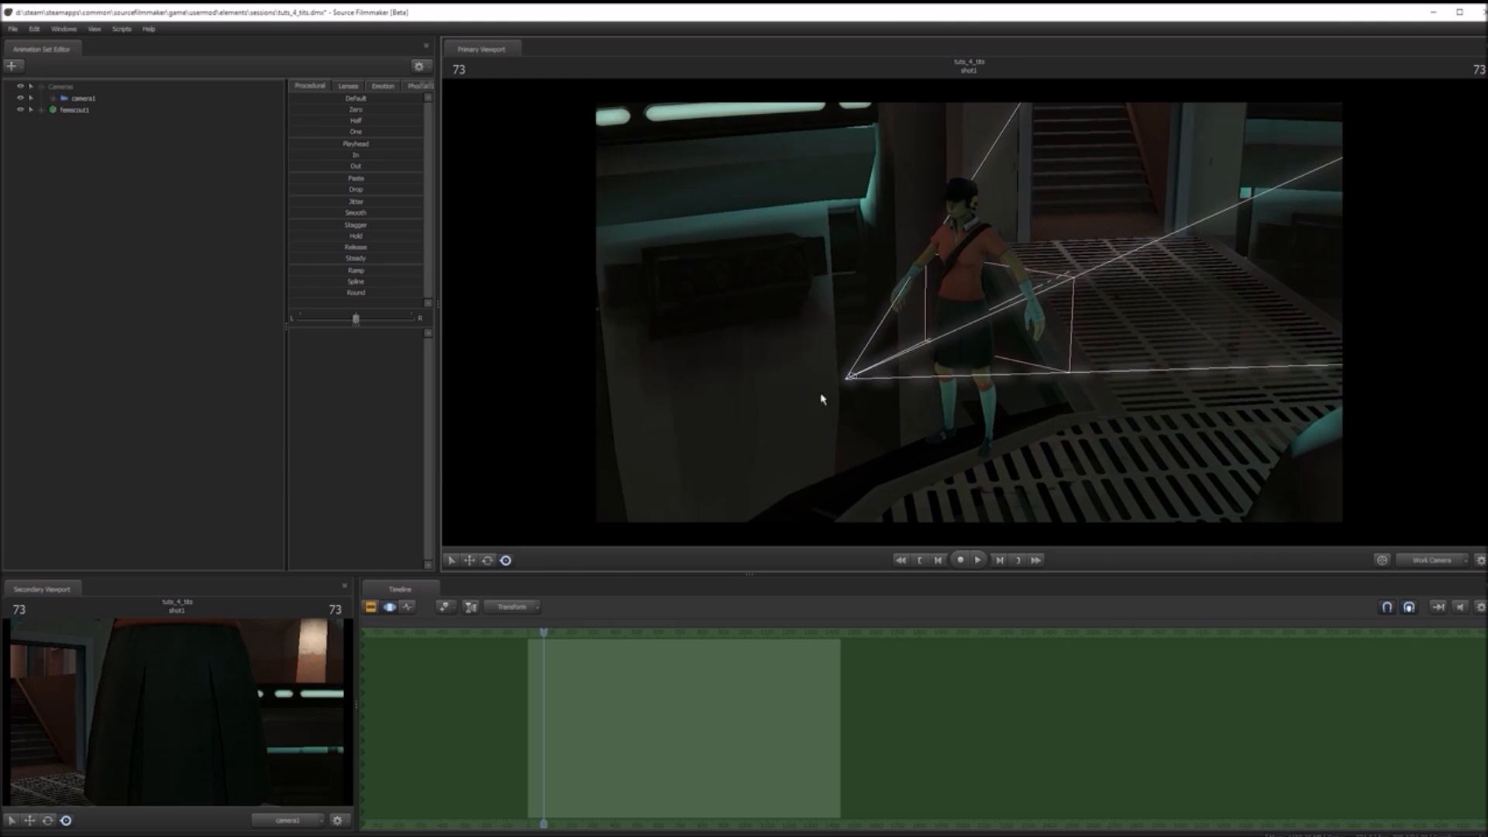
- Select the femscout model's left upper arm bone, bip_upperArm_L, in the Primary Viewport
key(q)
click(1020, 341)
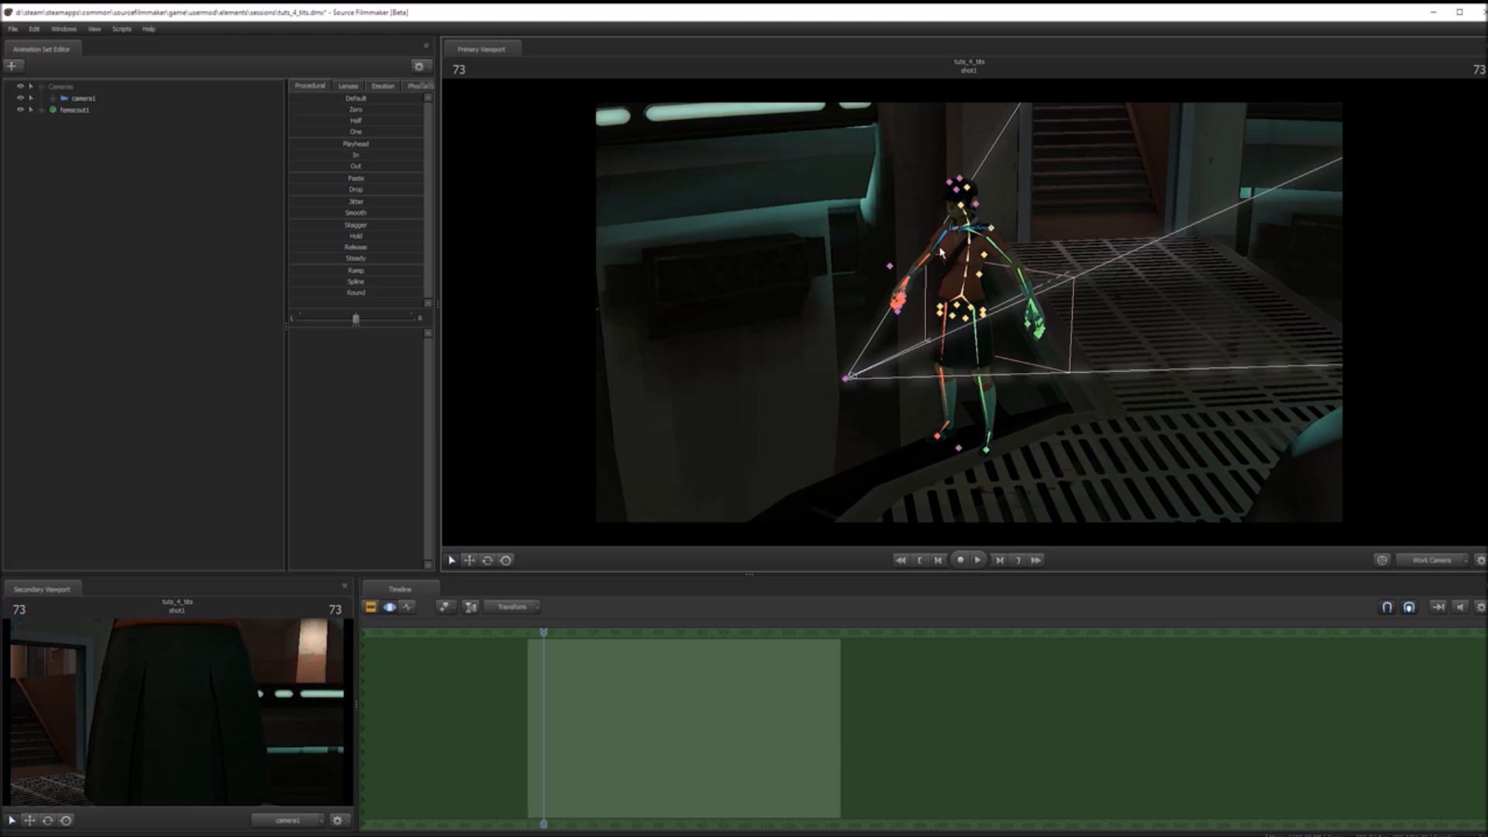
click(999, 250)
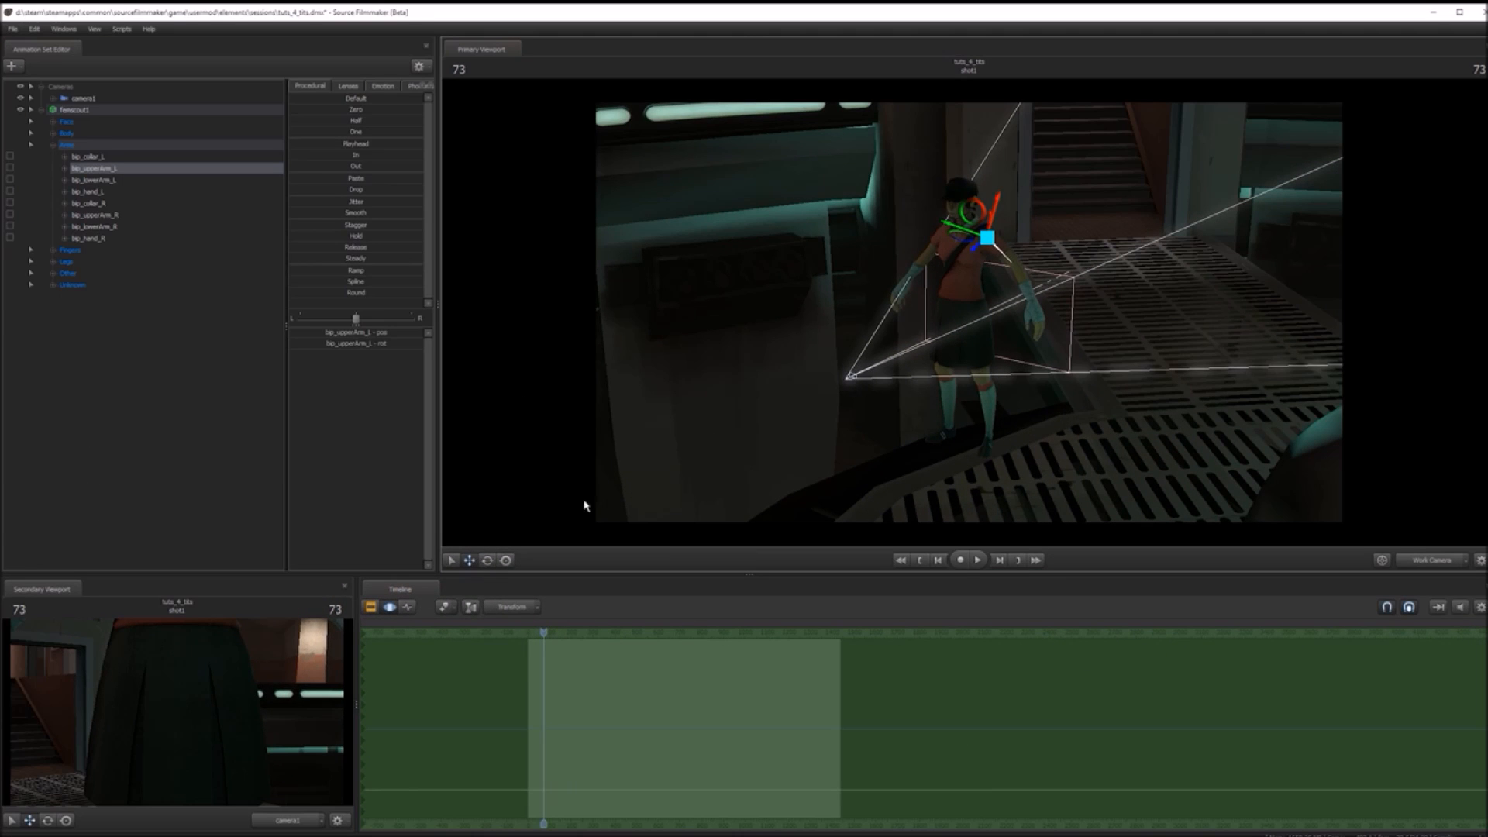
- Try moving bip_upperArm_L away from the body and rotating it, undoing each change
drag(975, 214, 1106, 232)
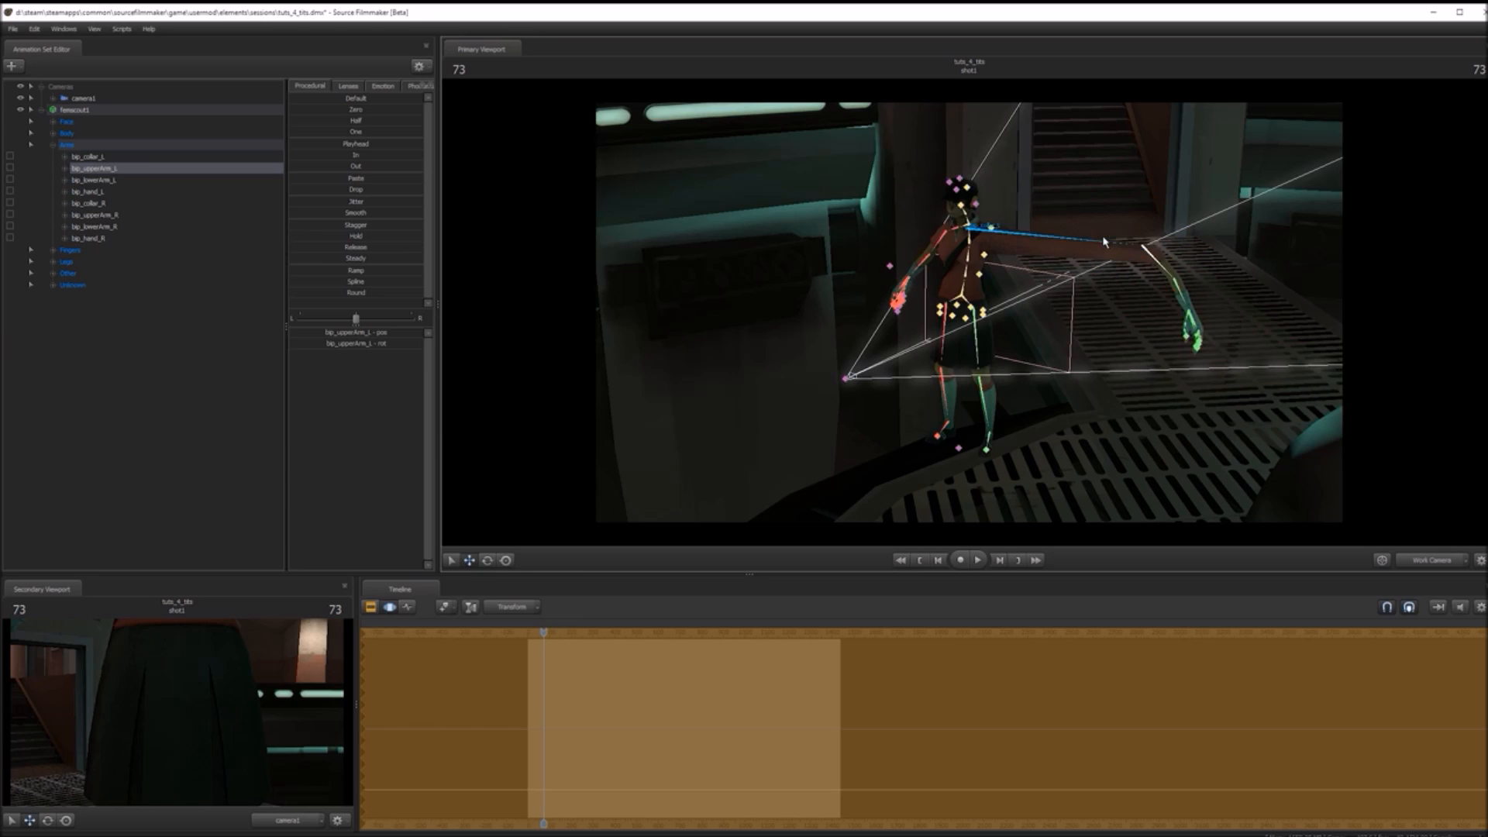
key(ctrl+z)
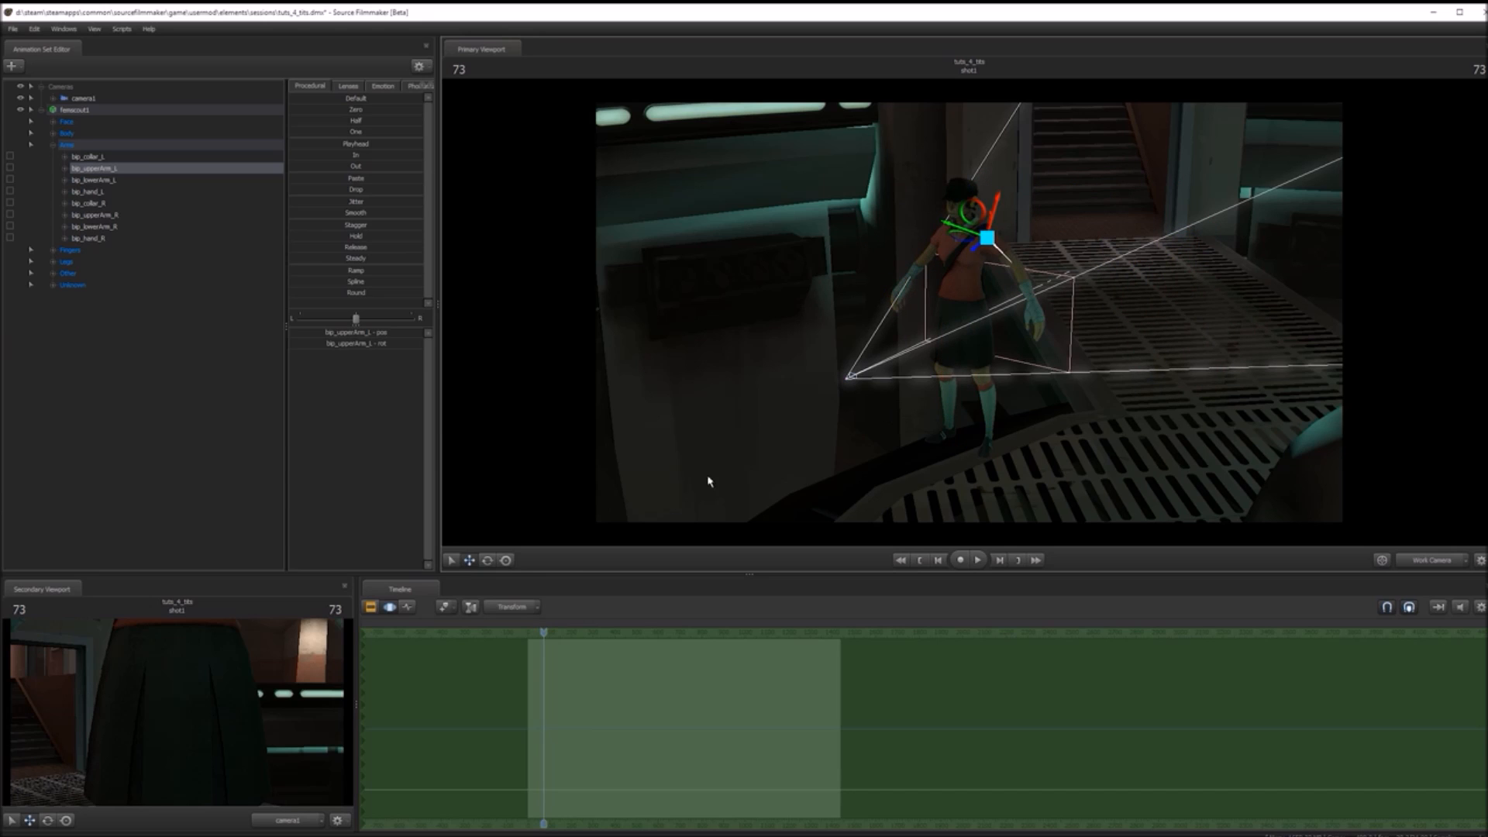
click(489, 561)
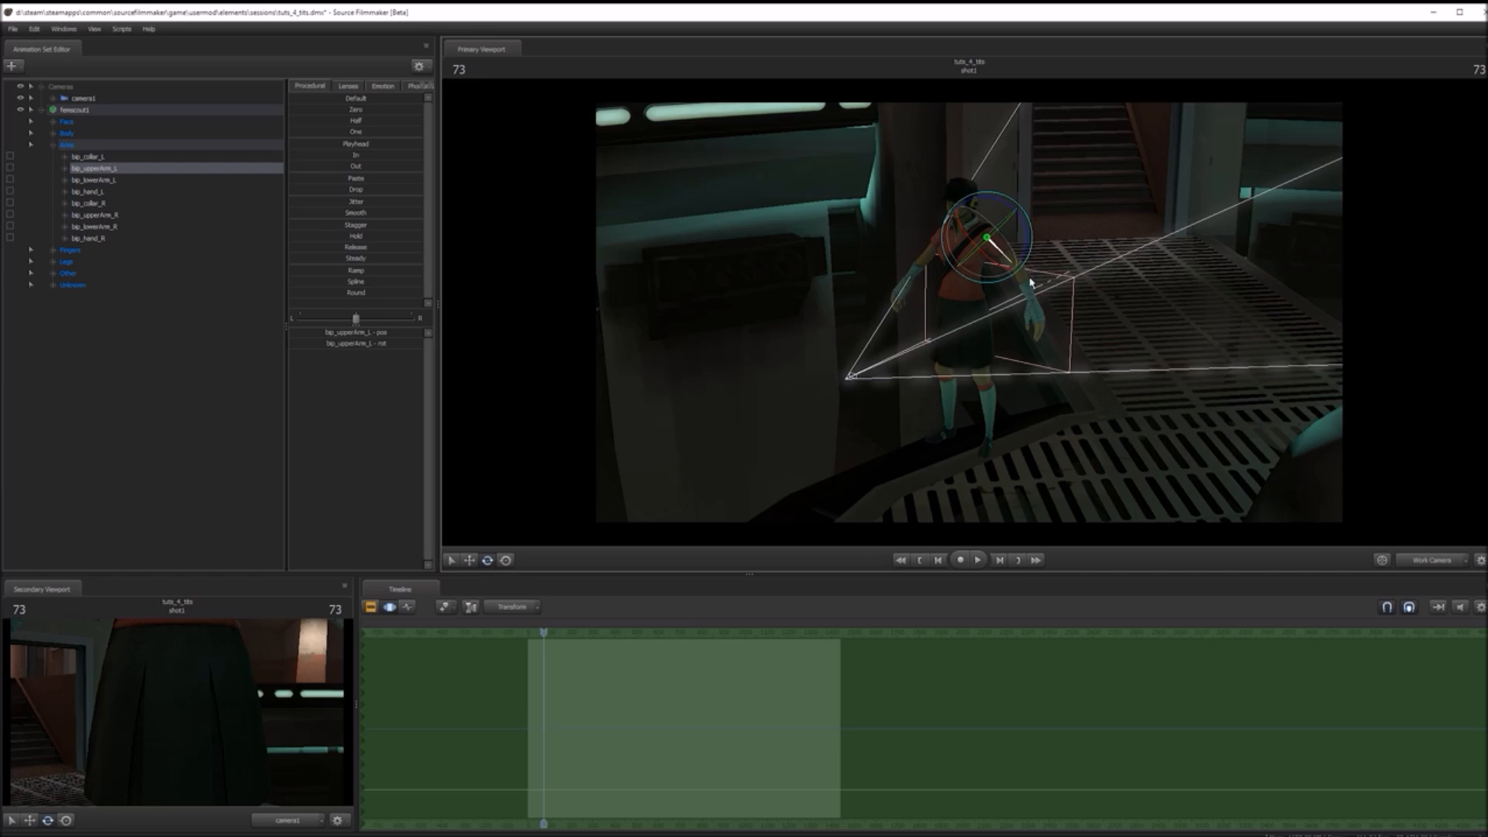
drag(954, 253, 1010, 295)
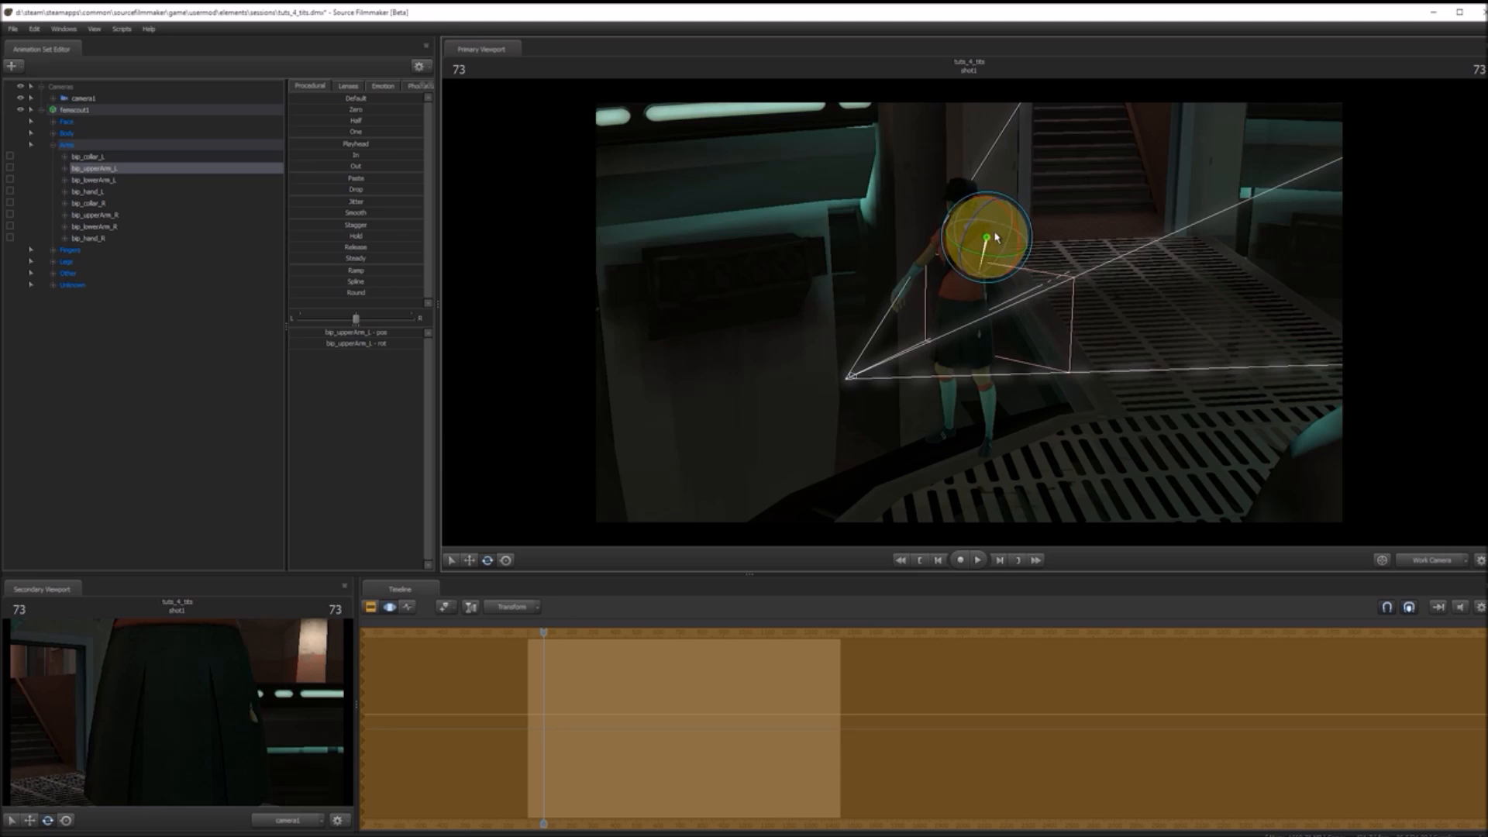
drag(970, 249, 1139, 311)
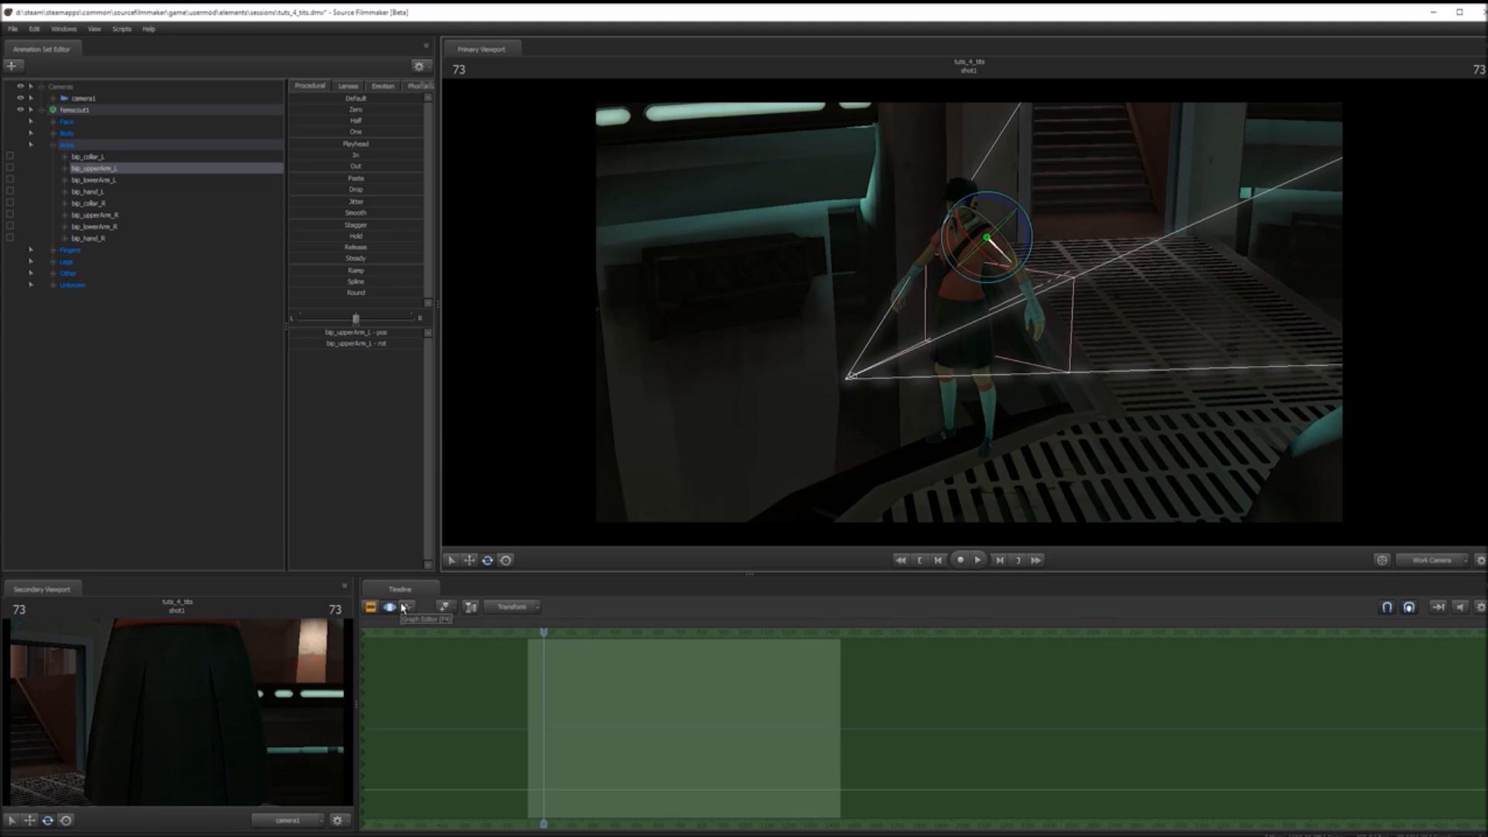
- Try adjusting bip_upperArm_L with the screen manipulator, and undo the change
click(506, 560)
drag(995, 212, 1163, 325)
key(ctrl+z)
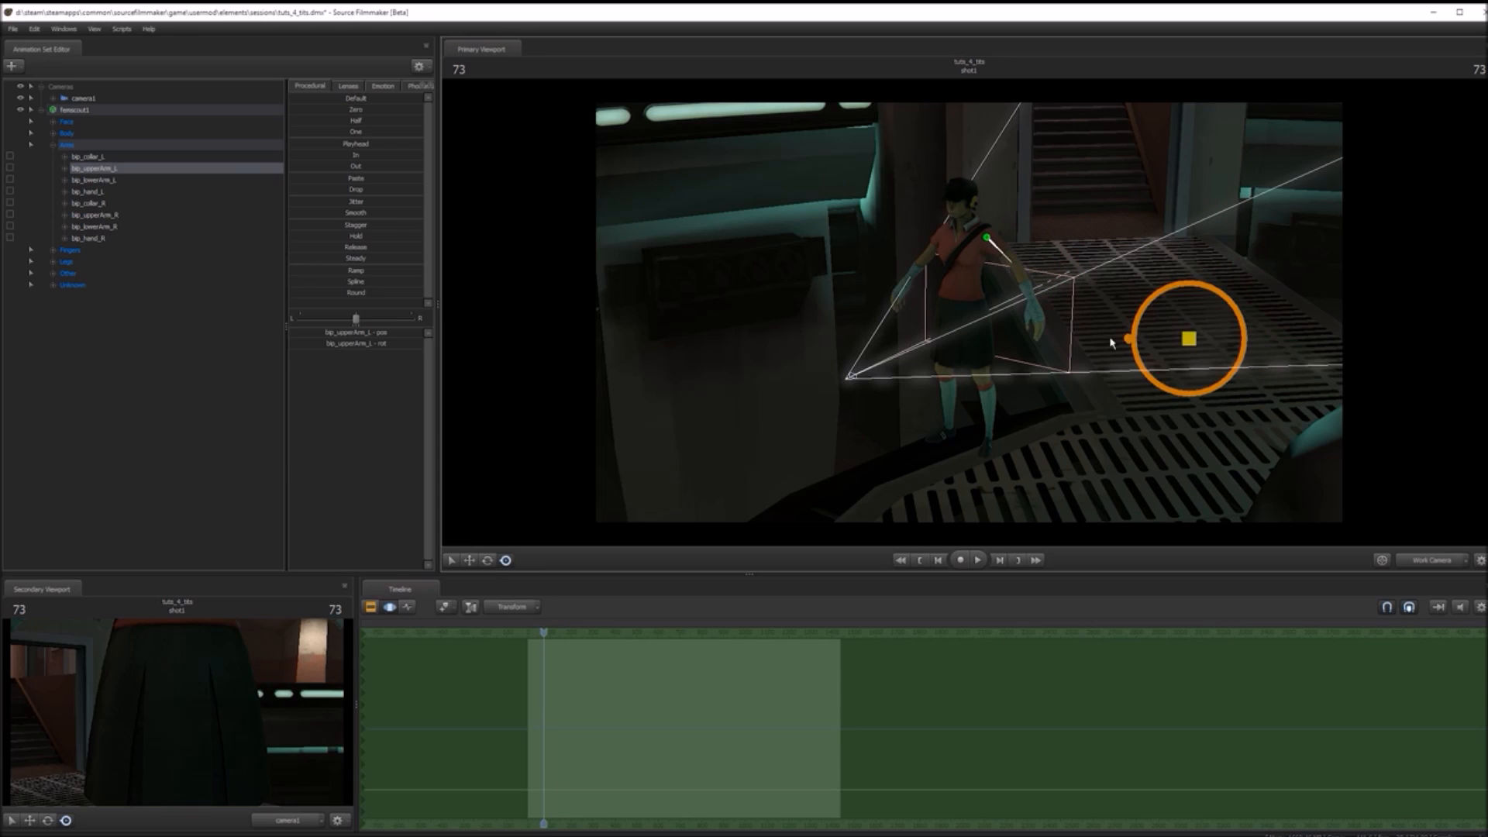
- Try placing bip_upperArm_L's screen manipulator over the femscout model's torso
drag(1128, 339, 930, 224)
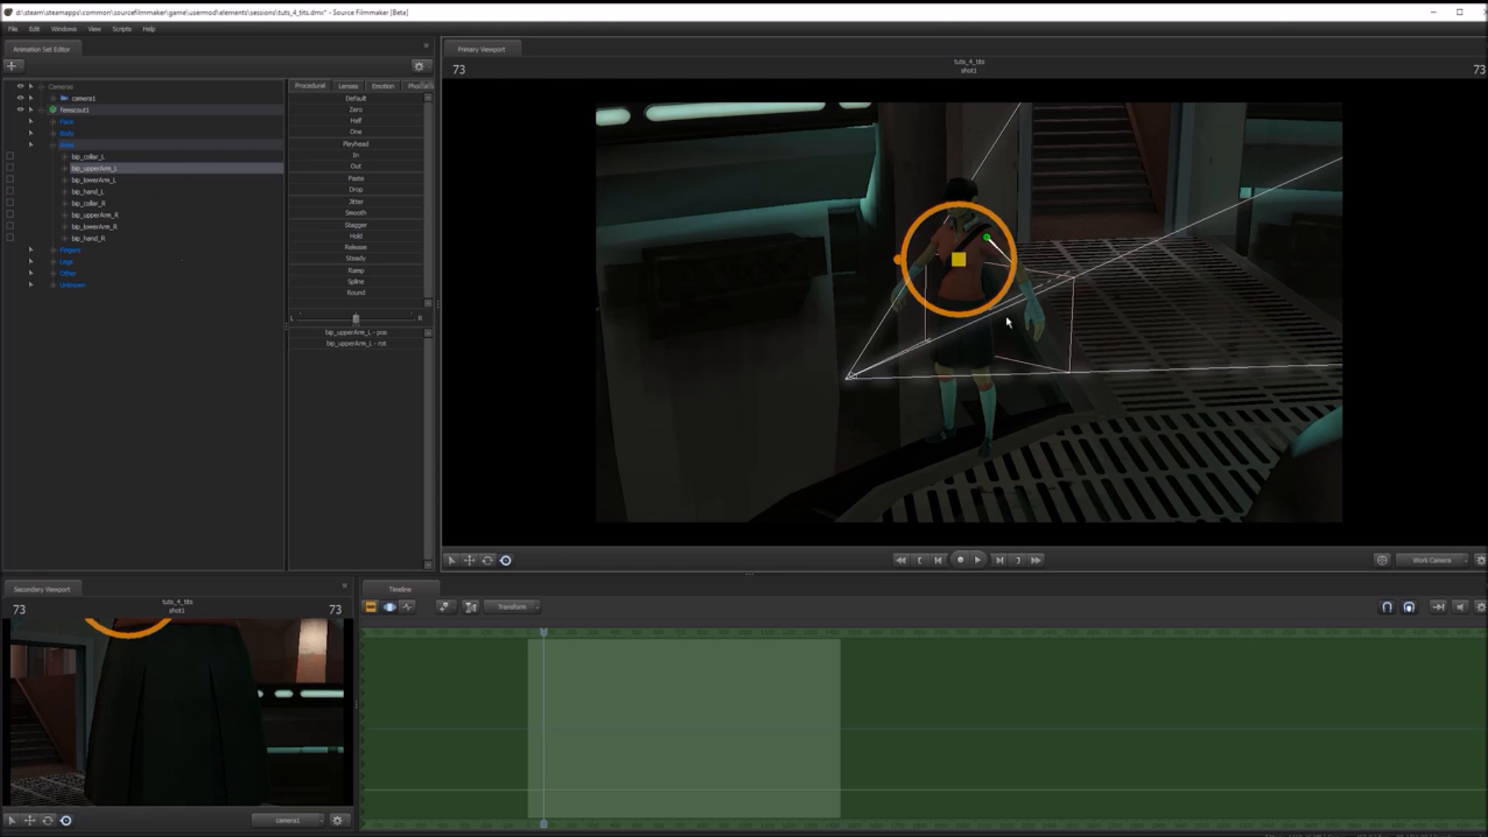
drag(1460, 543, 1459, 487)
key(w)
key(s)
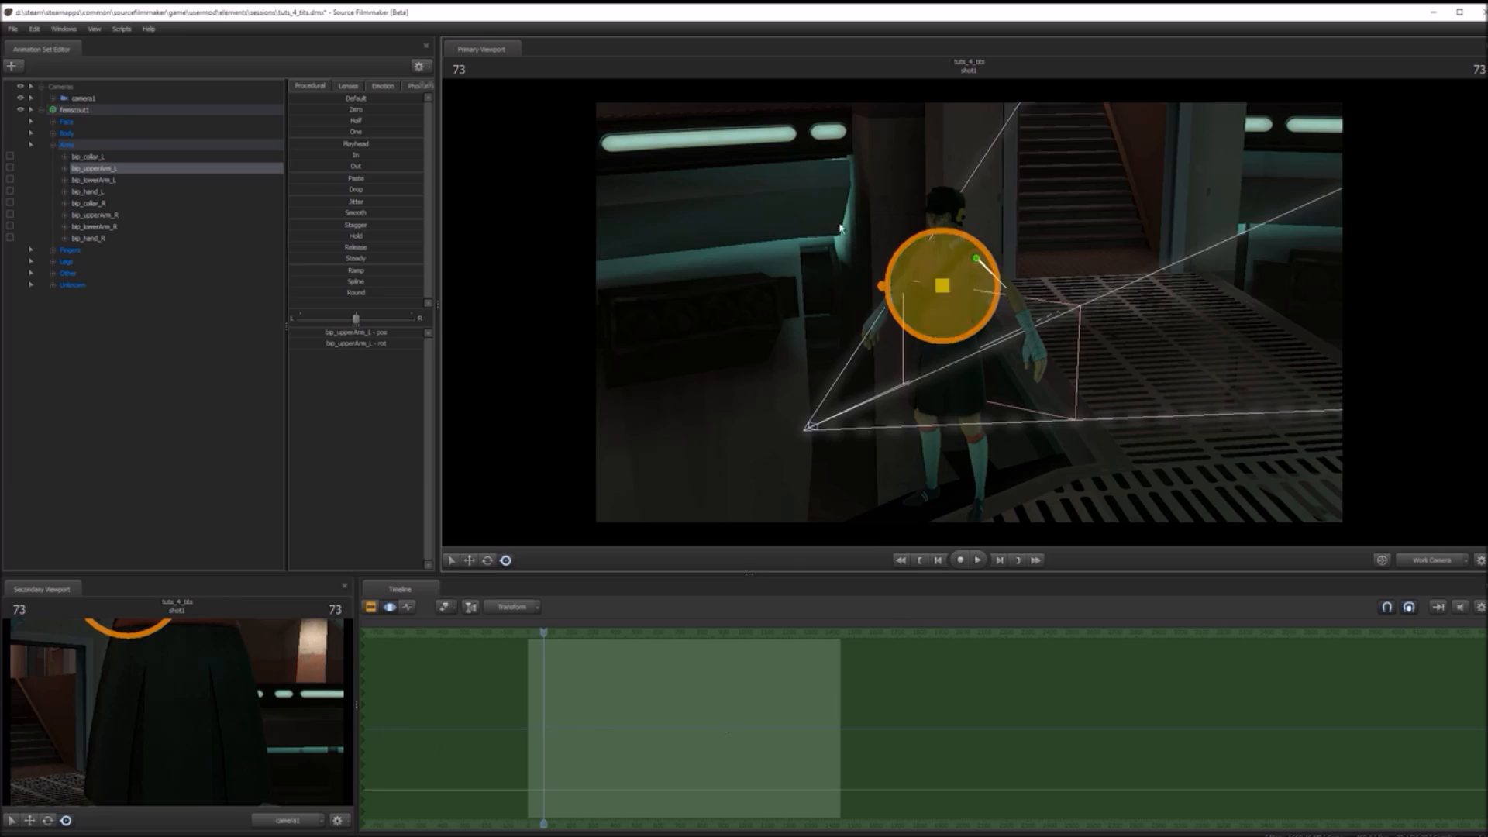
- Select the whole femscout1 model and move it onto the grated walkway in front of the scene camera
click(77, 111)
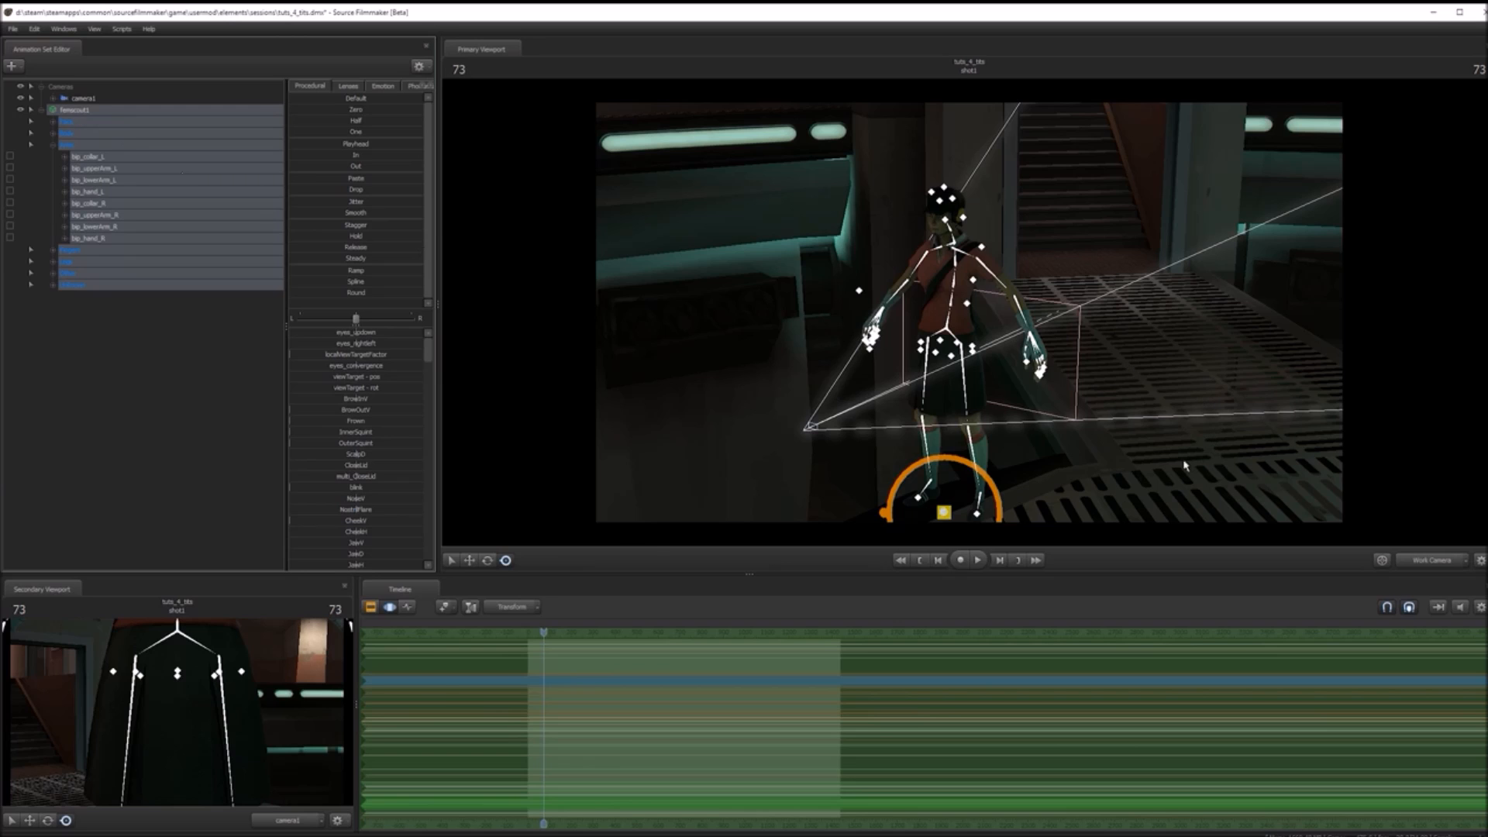
key(w)
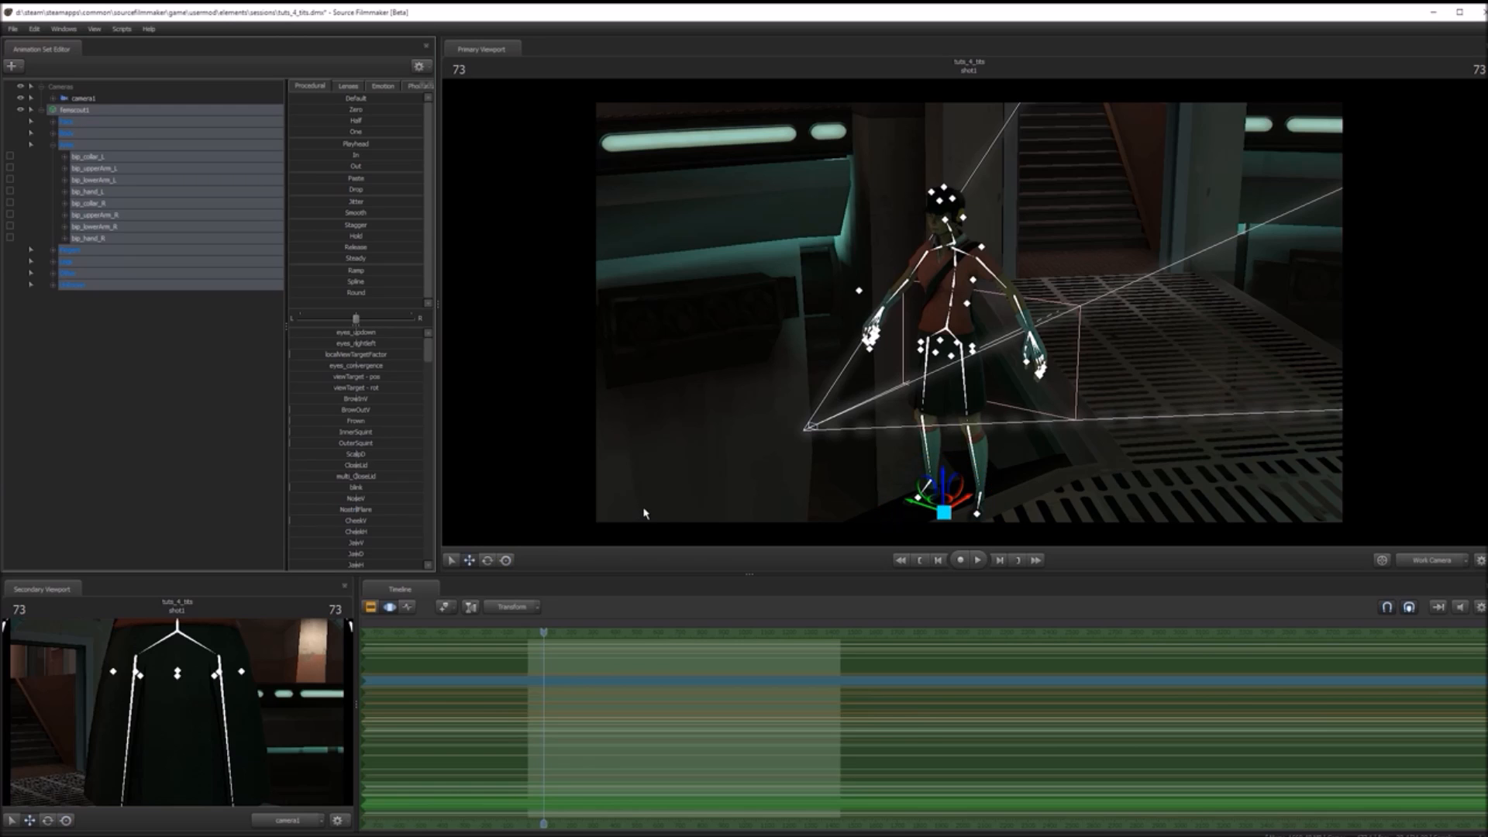
drag(943, 507, 1115, 398)
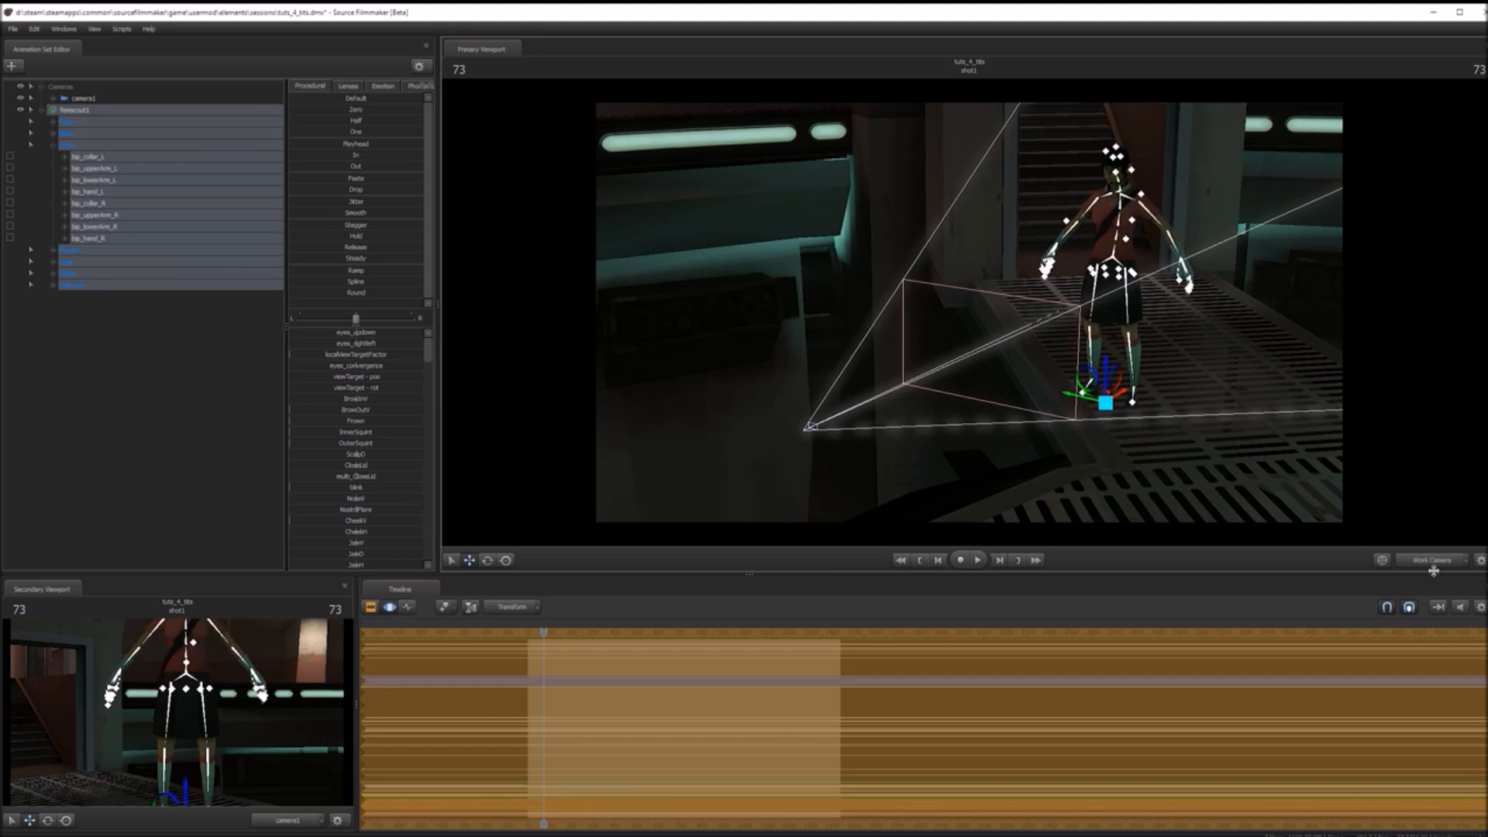
click(1432, 563)
click(1431, 564)
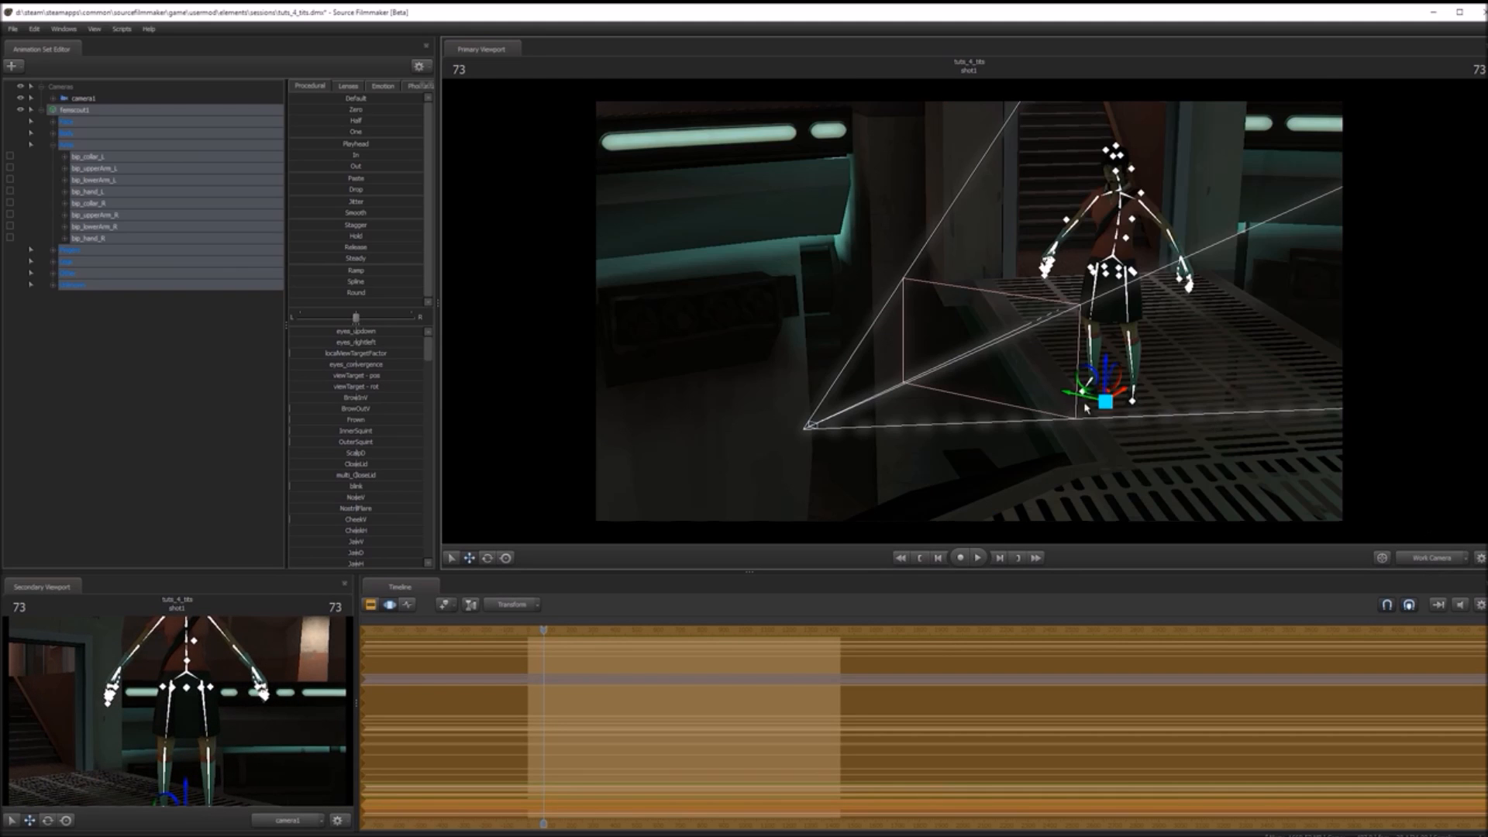
drag(1104, 393, 1136, 480)
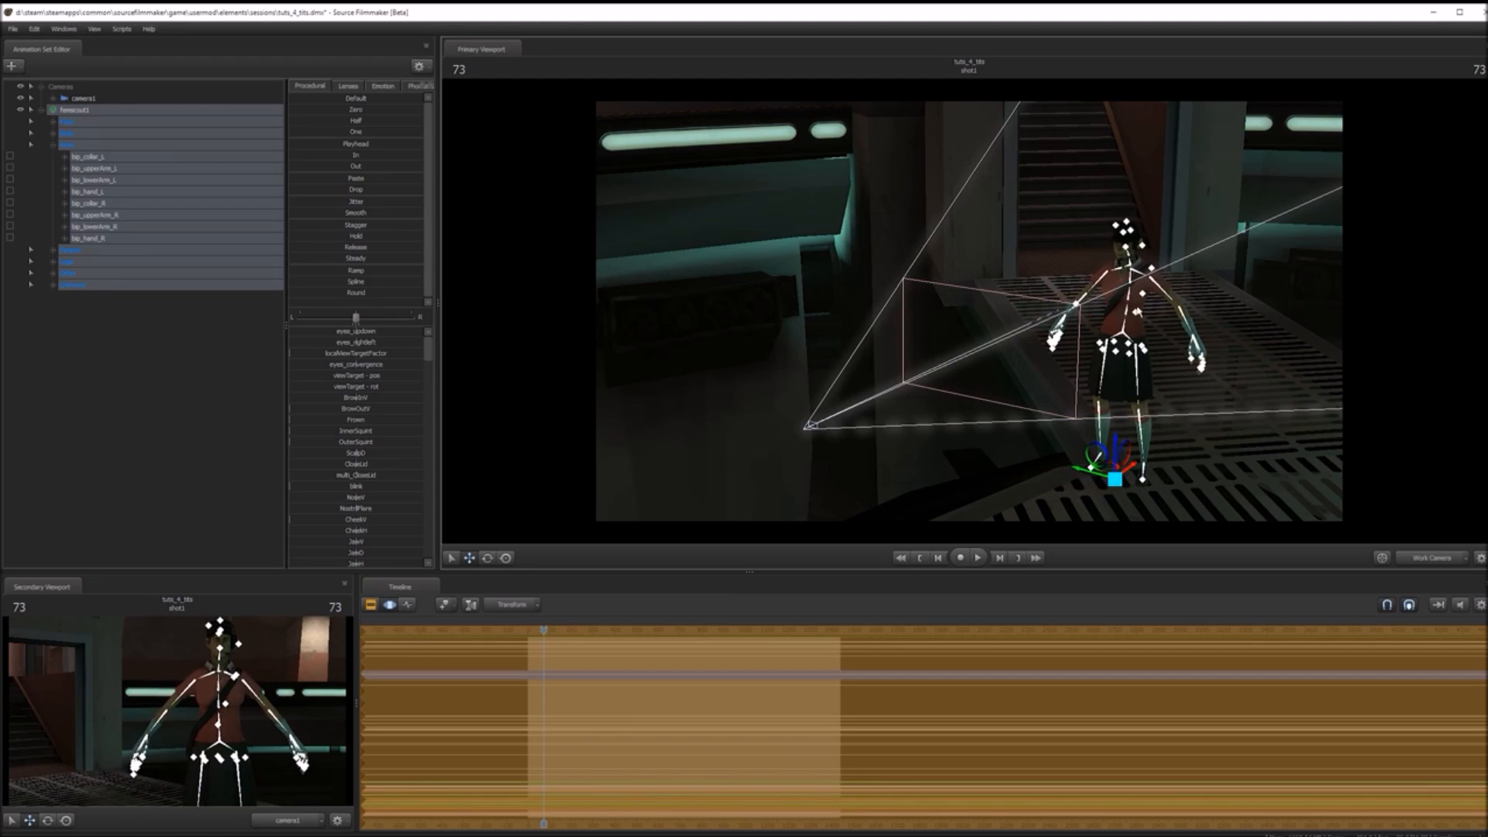
- Rotate the femscout model slightly about its vertical axis, clear the selection, and switch the Primary Viewport to camera1
key(e)
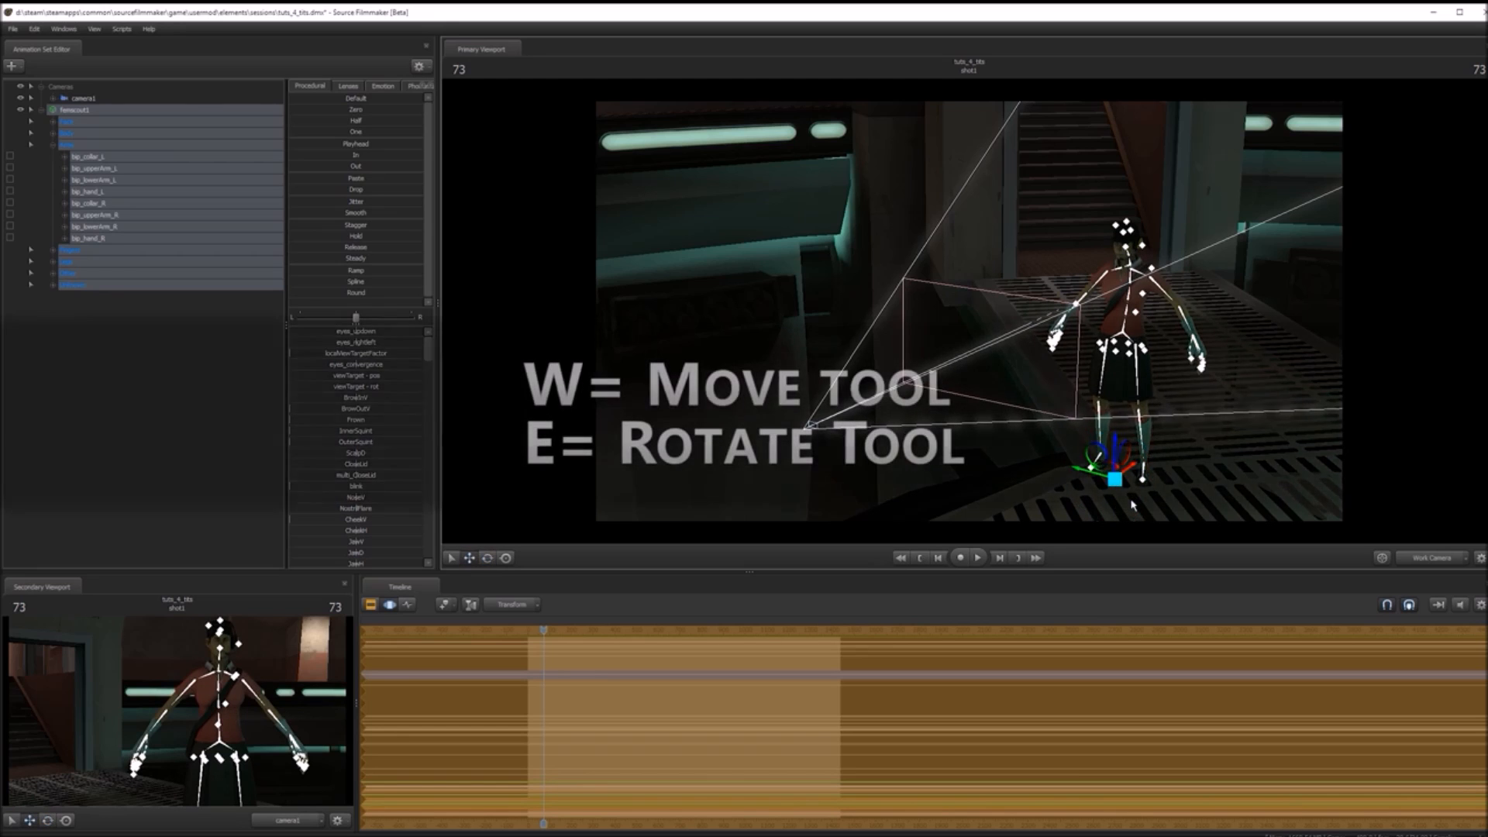
drag(1131, 504, 1105, 500)
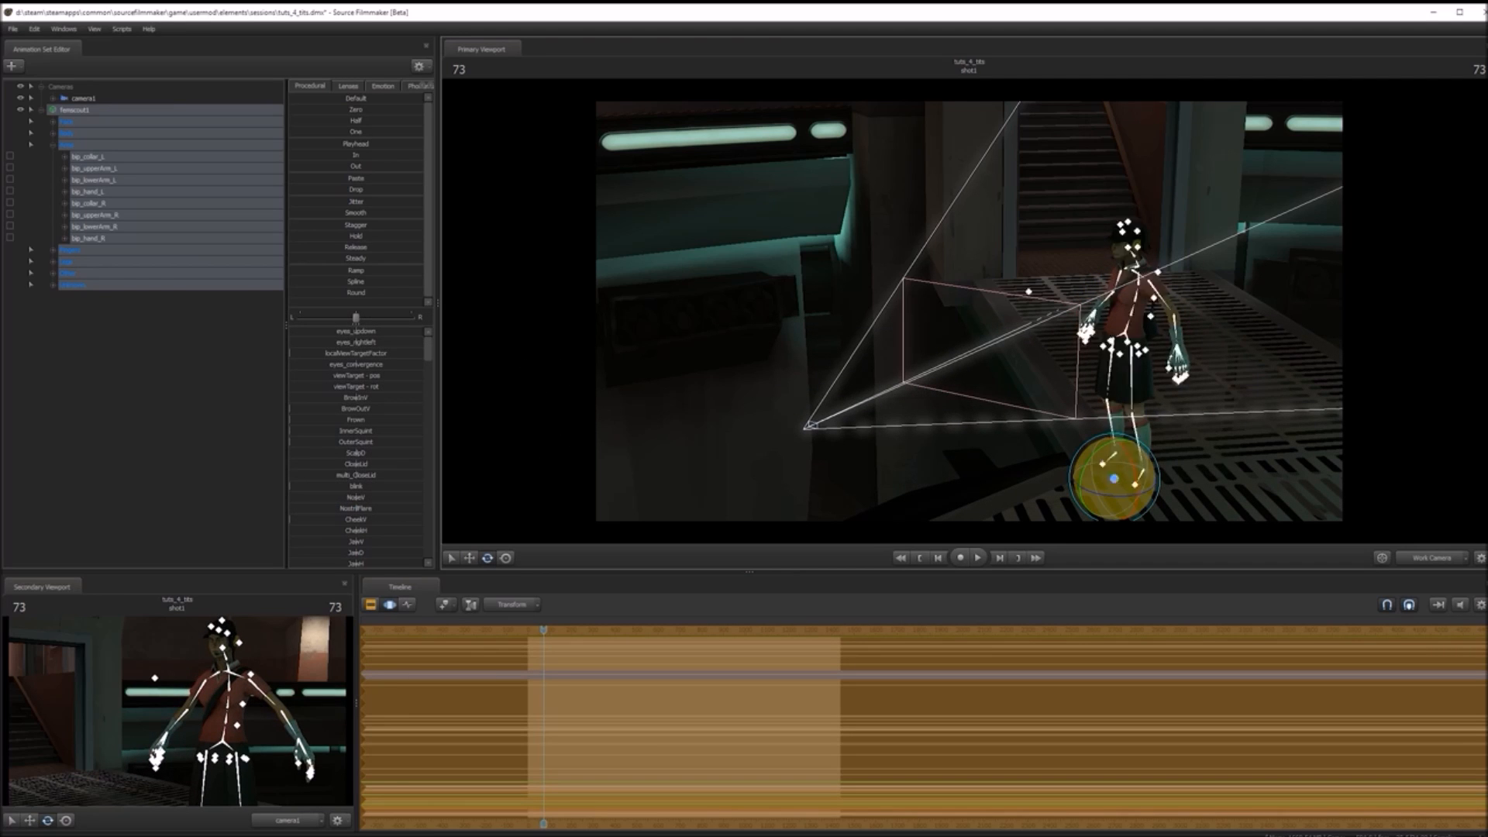
ctrl+click(1306, 381)
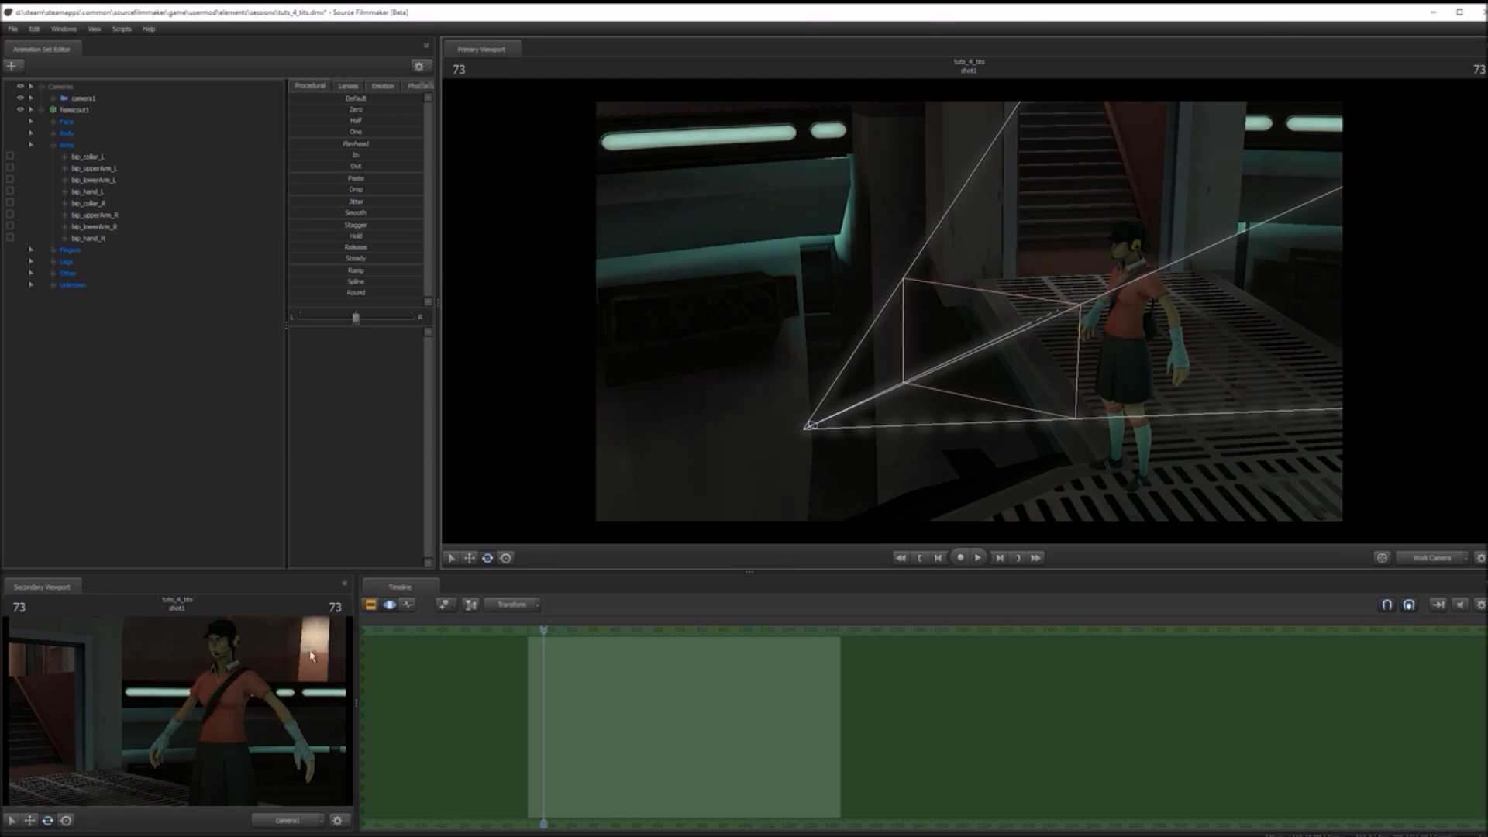
click(1425, 559)
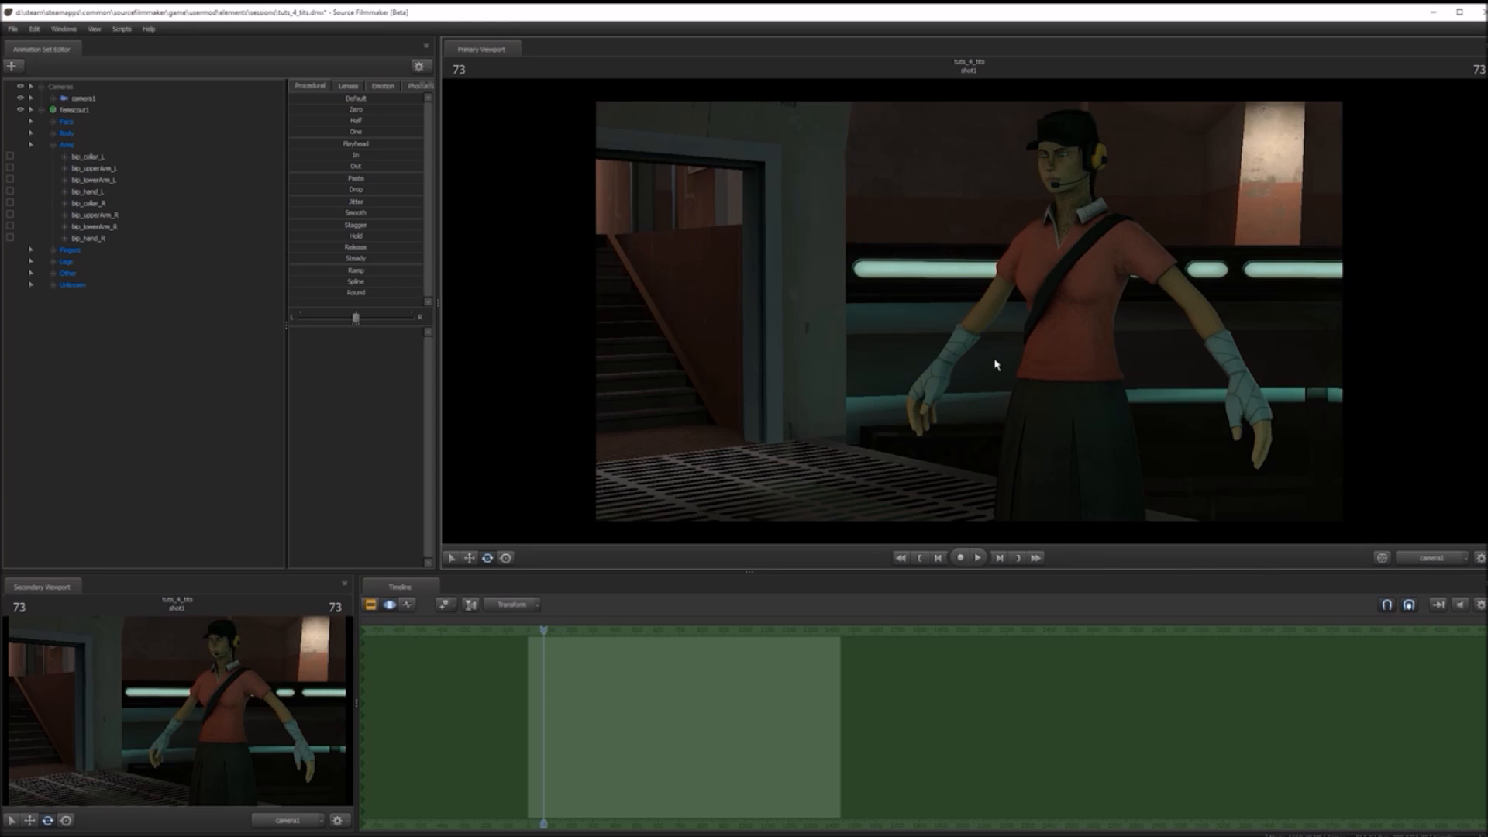
click(14, 66)
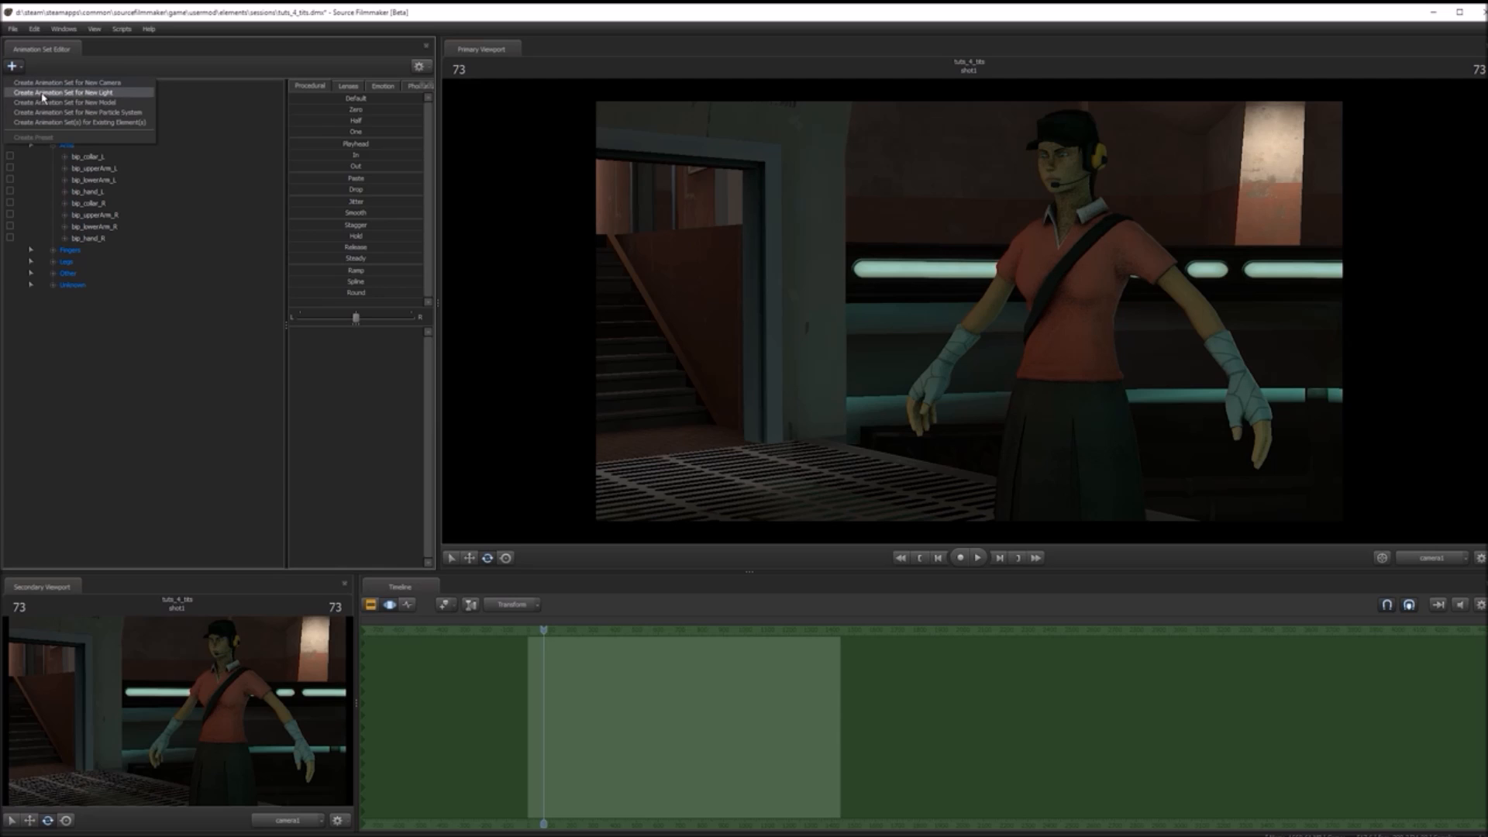
right_click(139, 383)
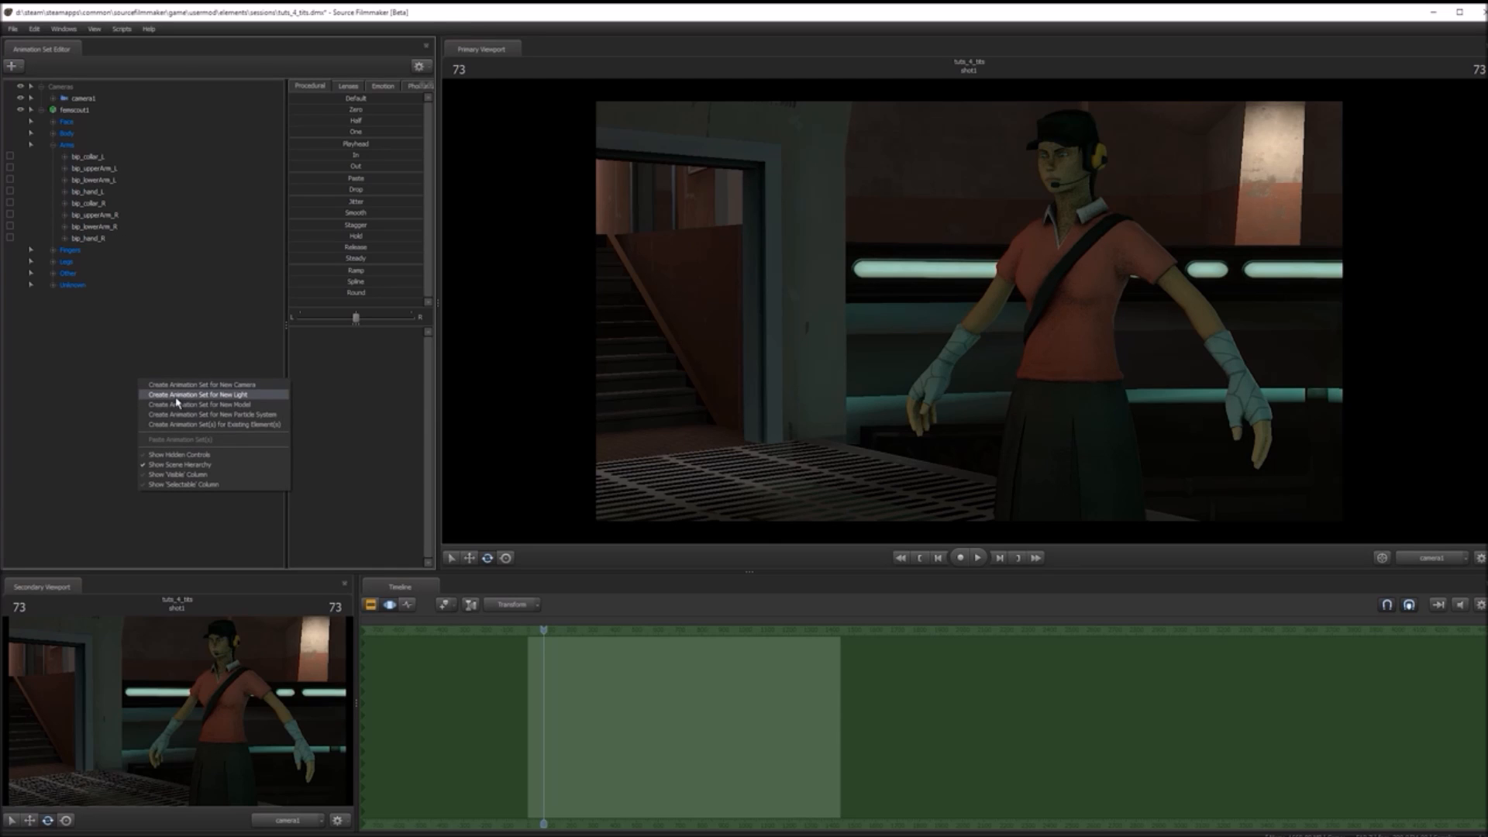
click(116, 310)
click(11, 70)
right_click(74, 367)
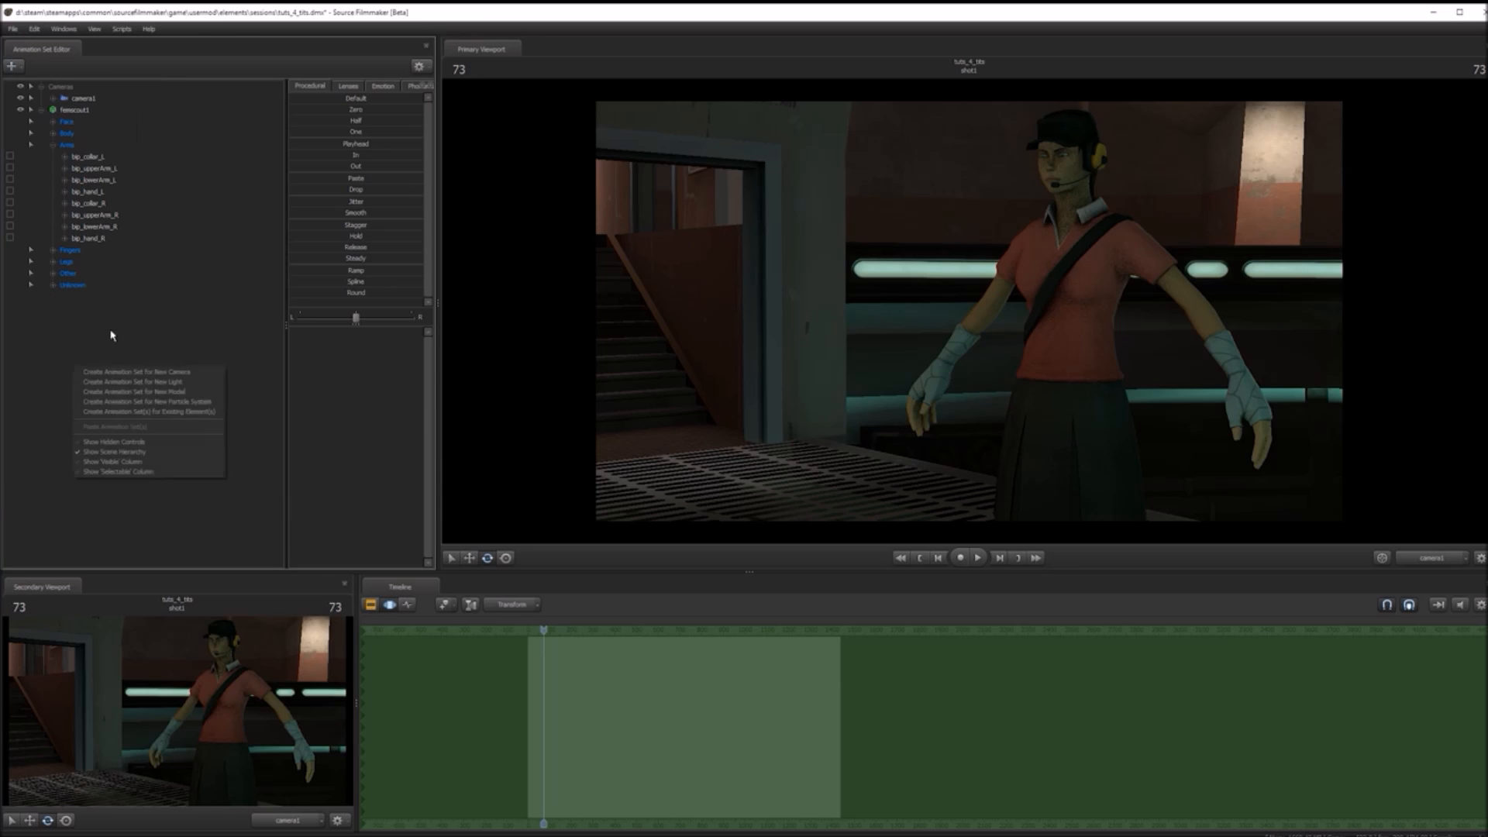
right_click(96, 306)
click(111, 373)
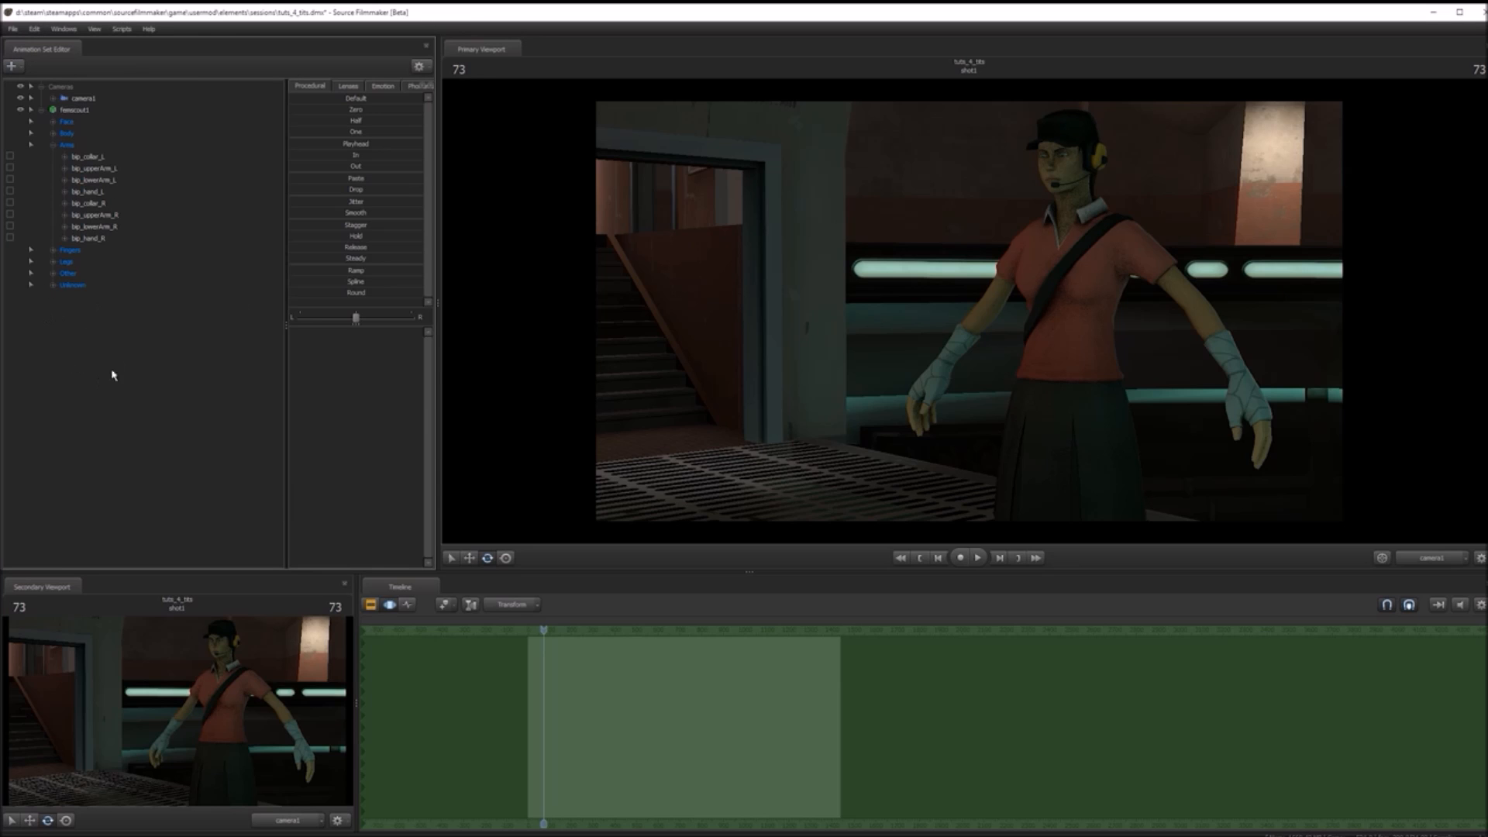
- Create an animation set for a new light and select light1
click(12, 66)
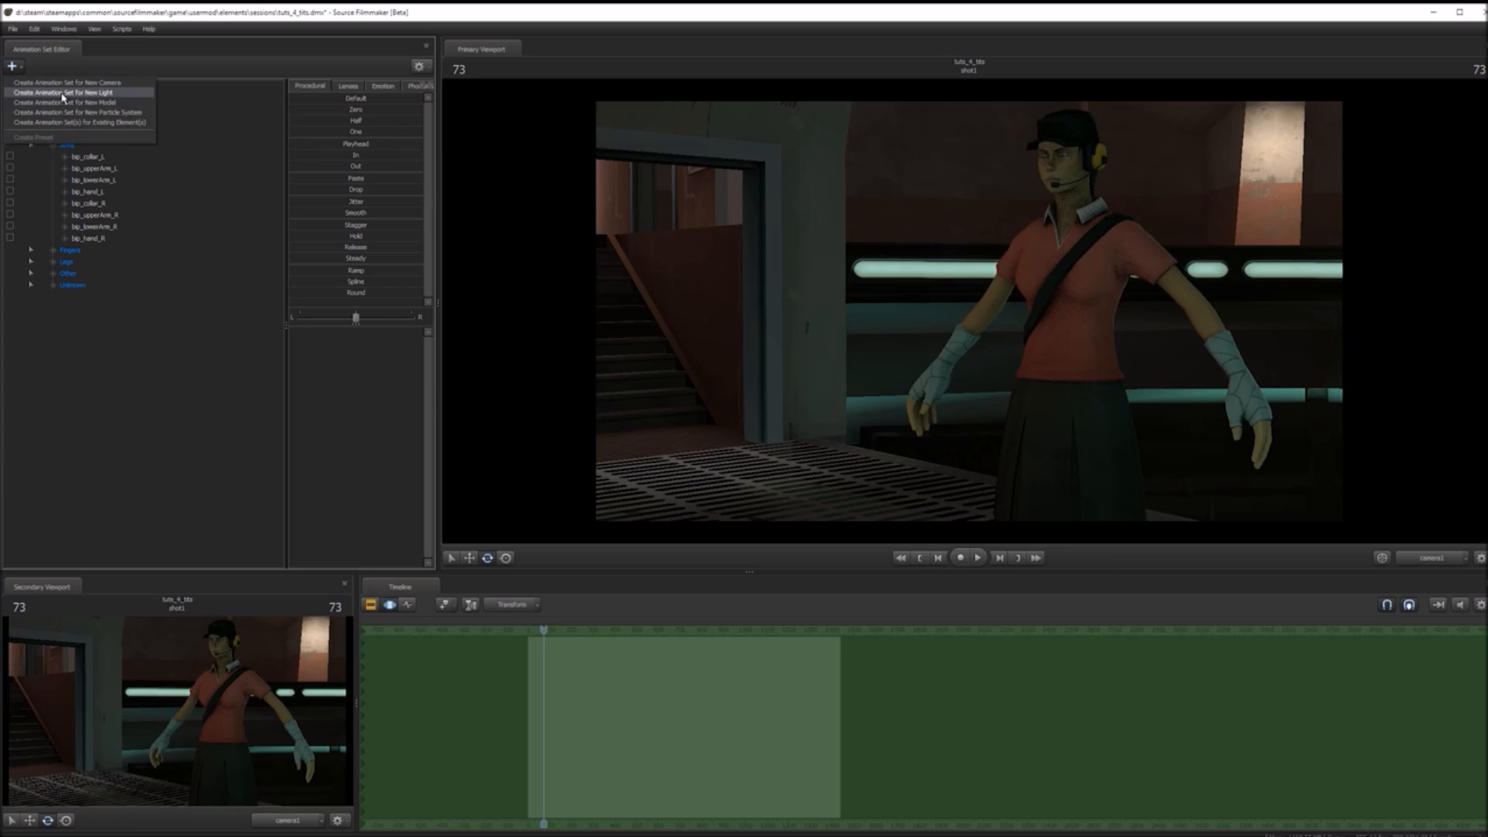
click(63, 93)
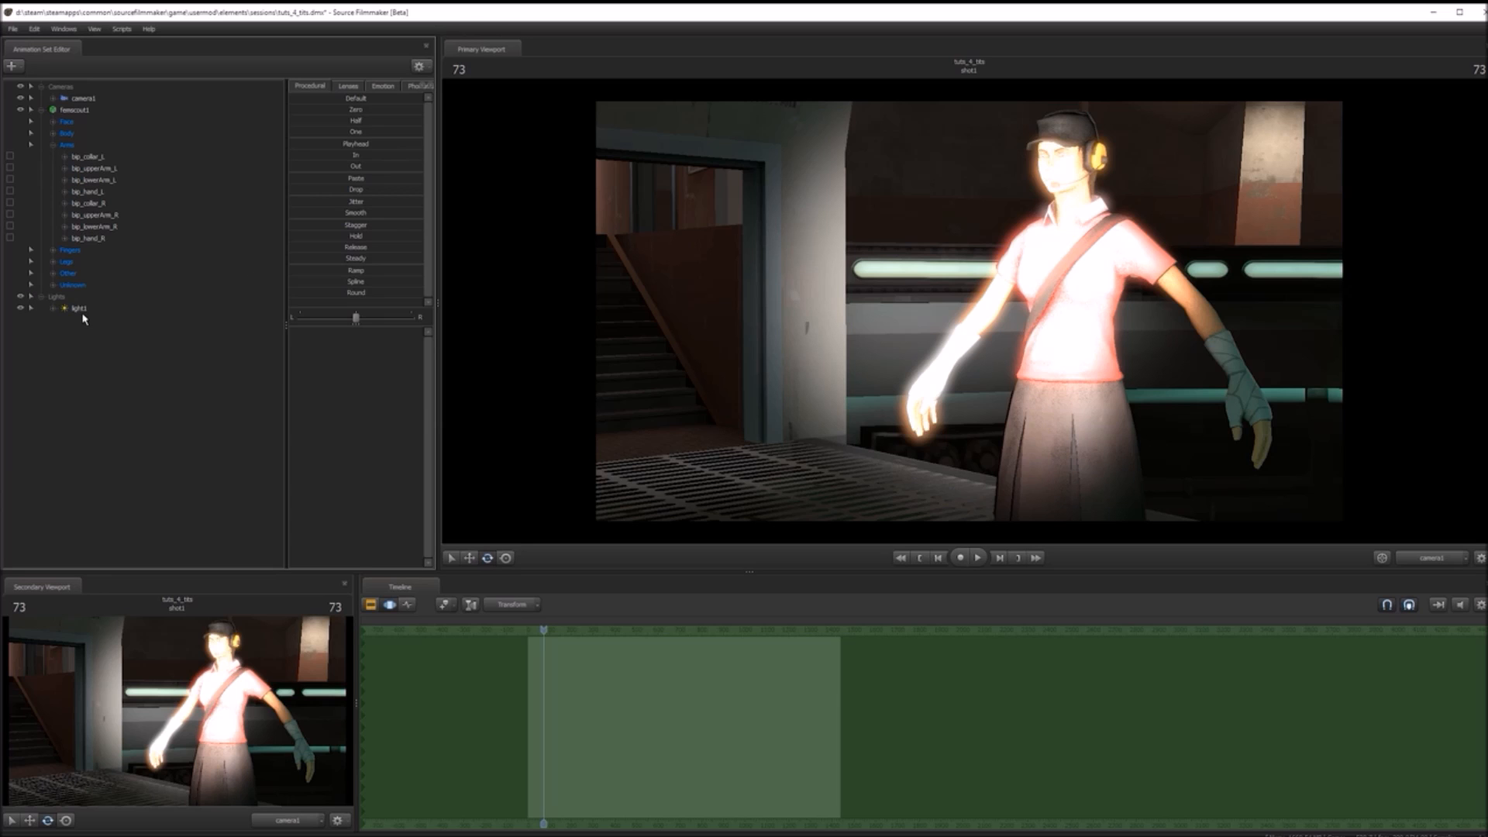
click(80, 310)
- Show the Work Camera in the Primary Viewport and move light1 away from camera1 toward the wall alcove facing the femscout
click(1408, 562)
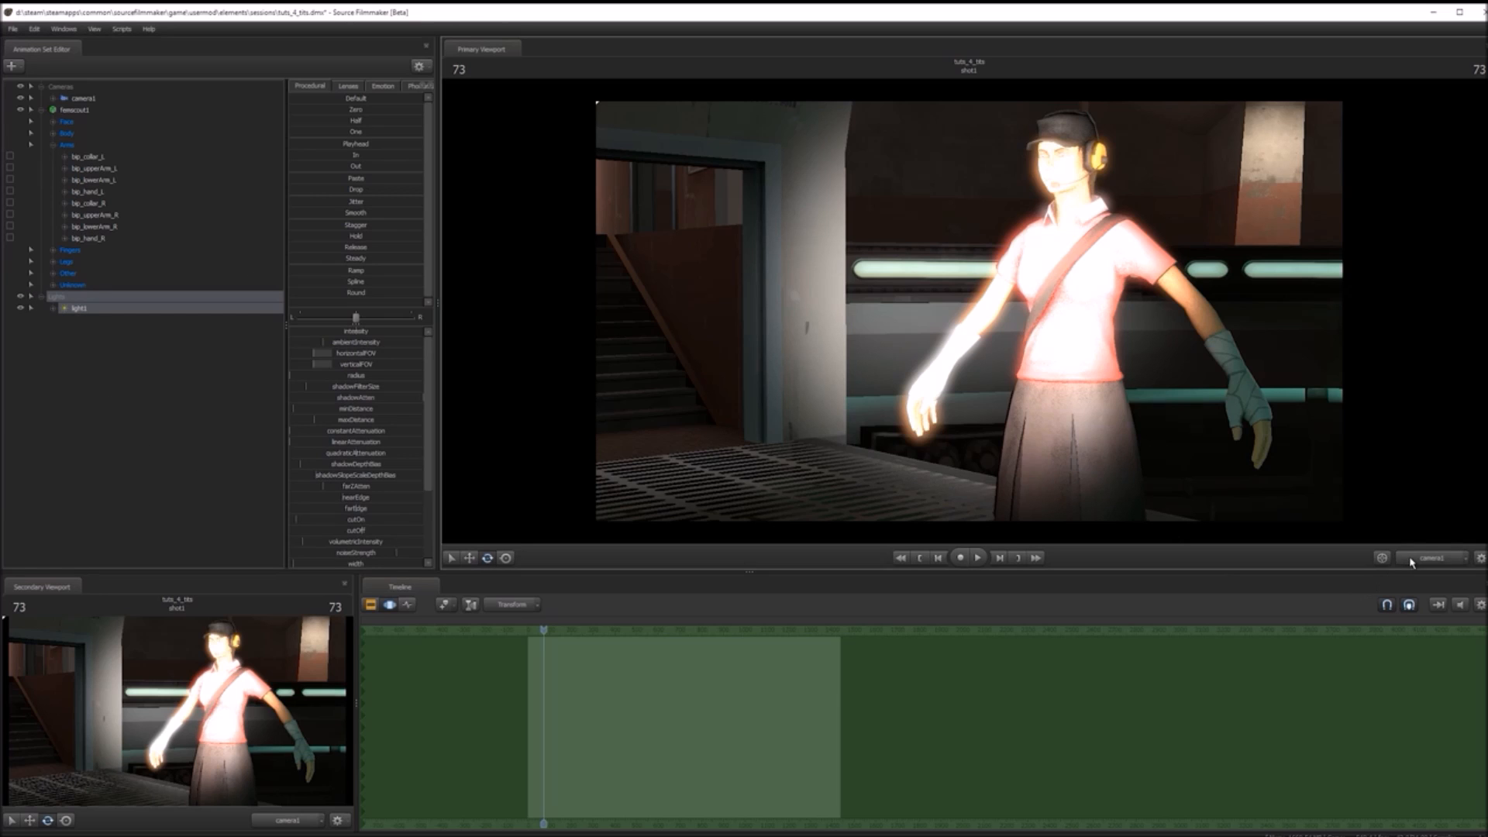
drag(1187, 392, 1187, 449)
drag(788, 369, 794, 368)
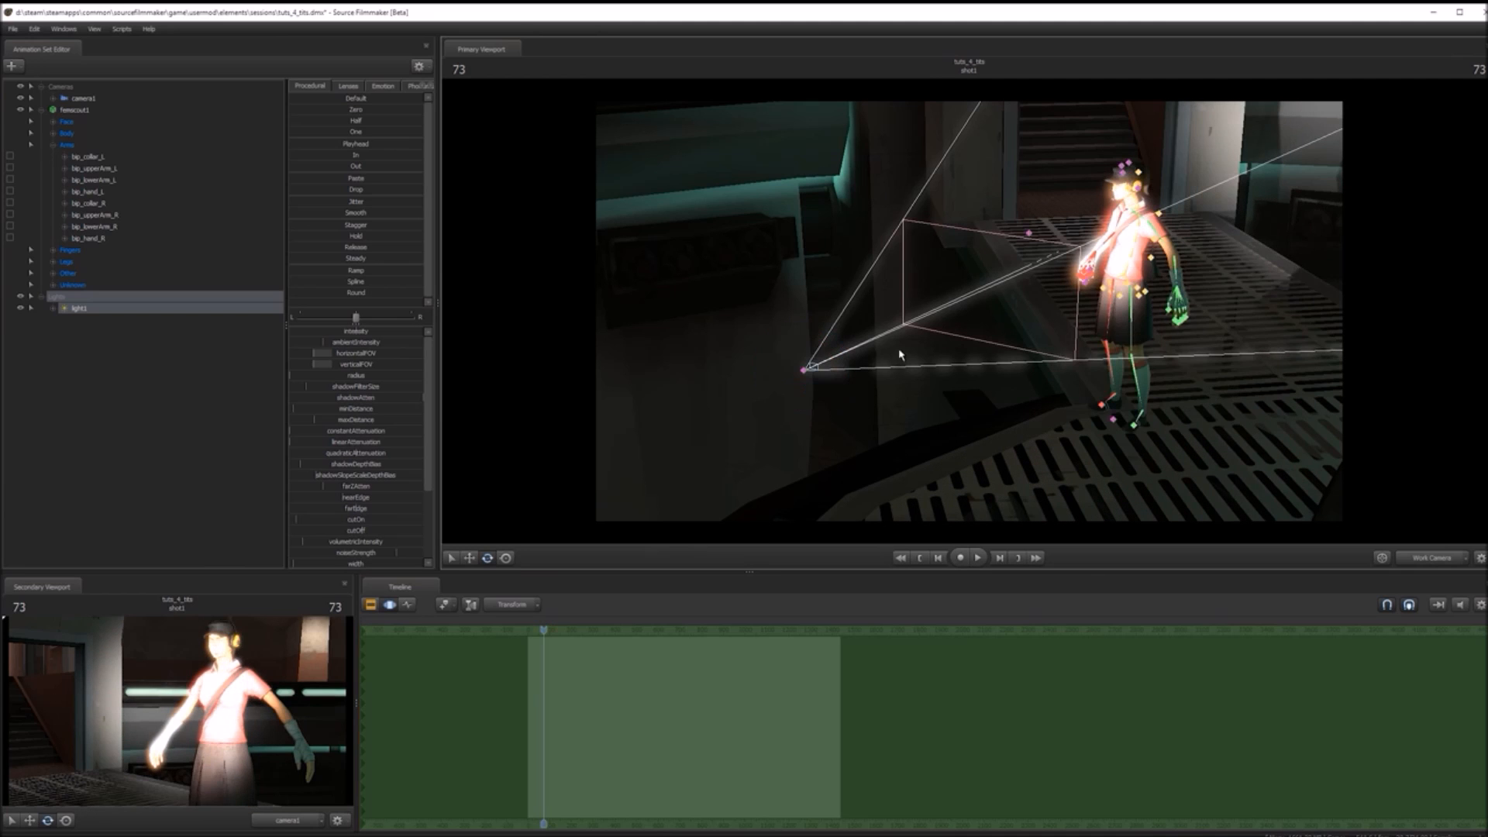
drag(779, 365, 797, 87)
key(w)
key(s)
drag(877, 242, 853, 205)
drag(967, 330, 738, 289)
- Rotate light1 so its beam falls on the femscout model and the walkway around it
key(e)
drag(732, 289, 717, 262)
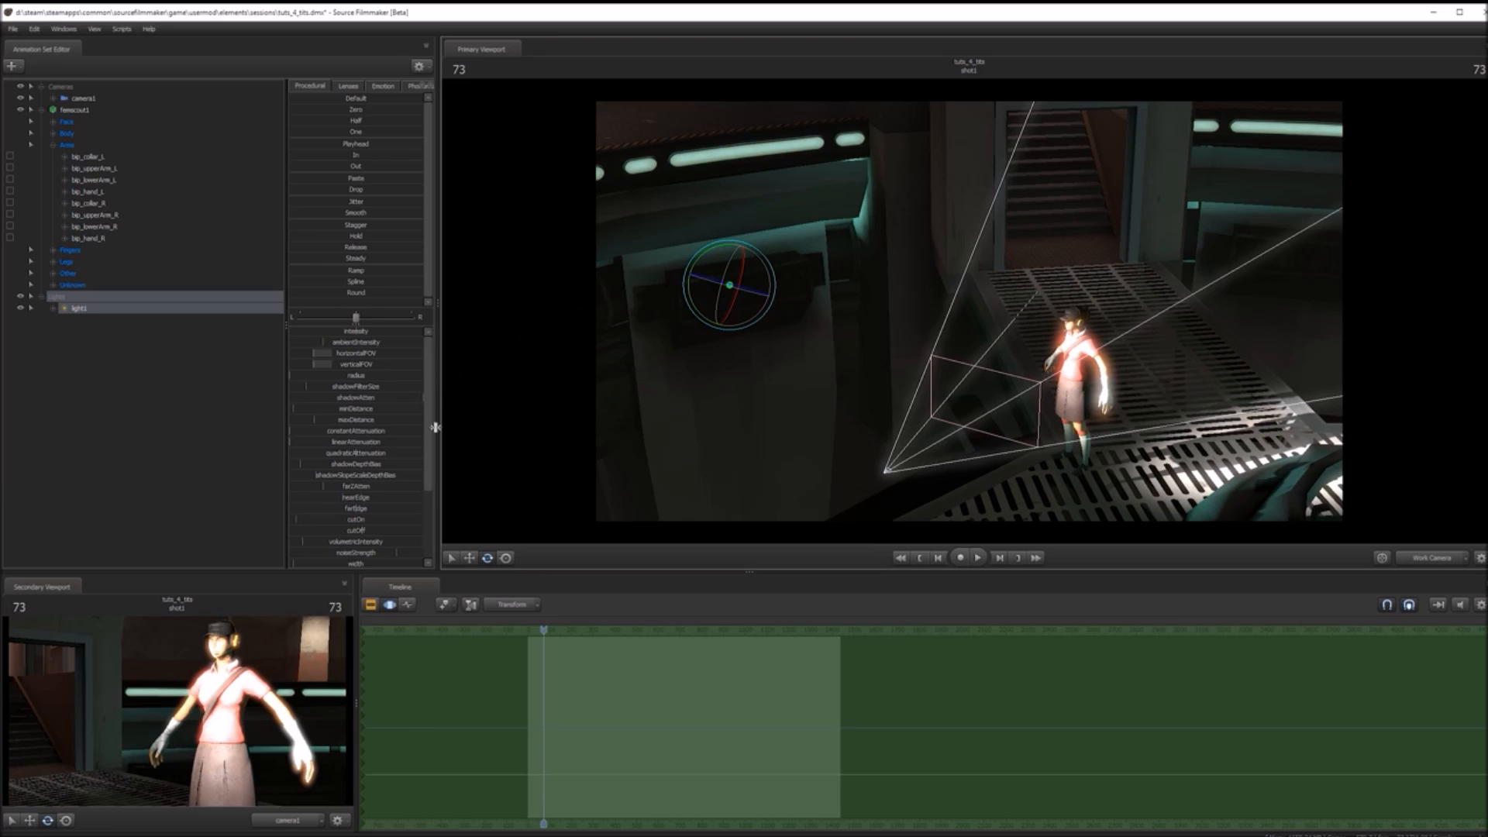
middle_drag(949, 197, 592, 239)
mouse_move(684, 219)
mouse_down()
mouse_move(696, 234)
mouse_move(685, 228)
mouse_up()
key(F3)
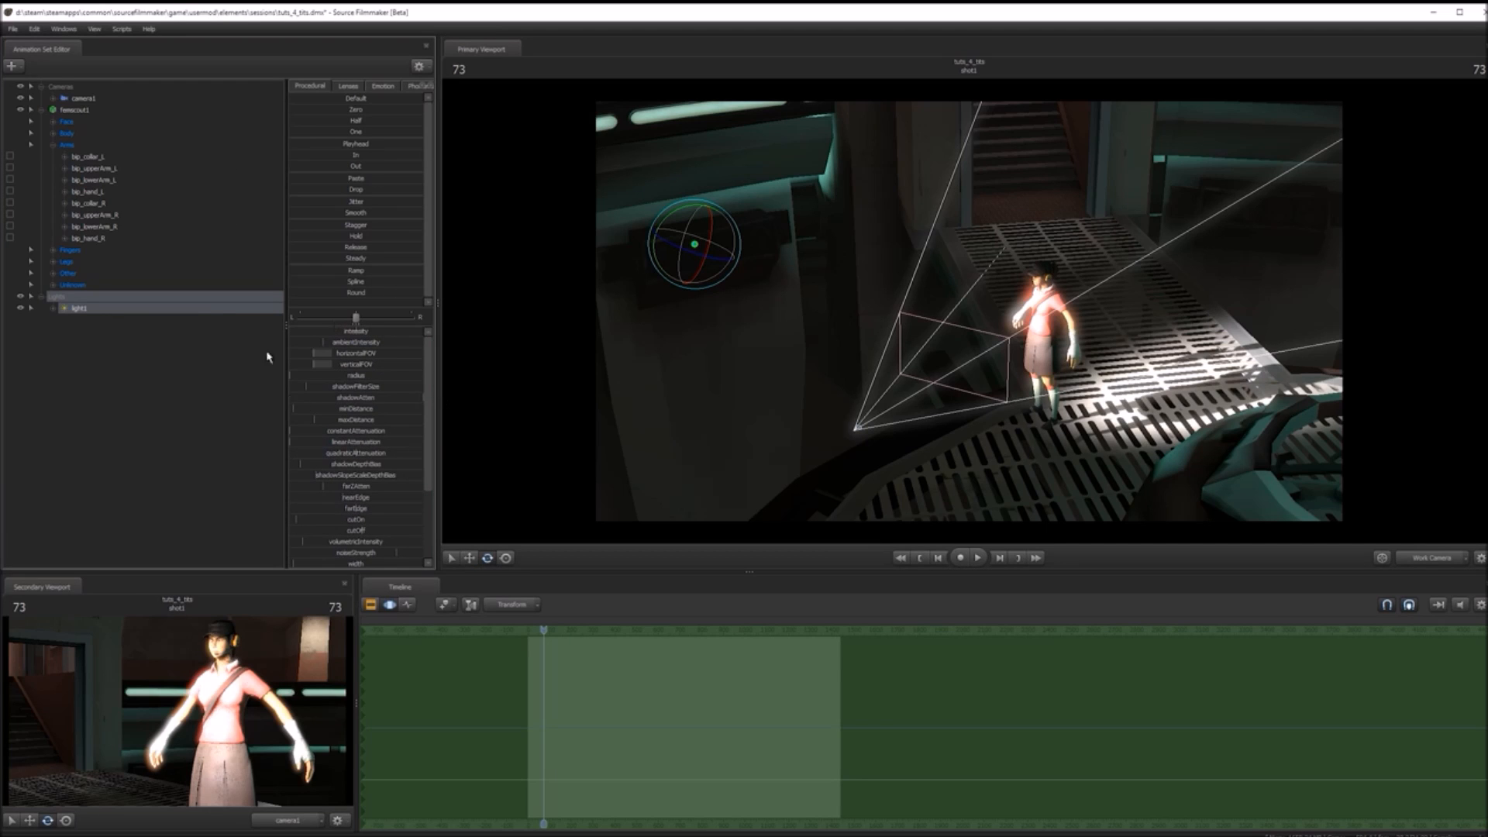
- Select femscout1 and camera1 in turn to compare the controls each animation set offers
click(114, 110)
click(84, 99)
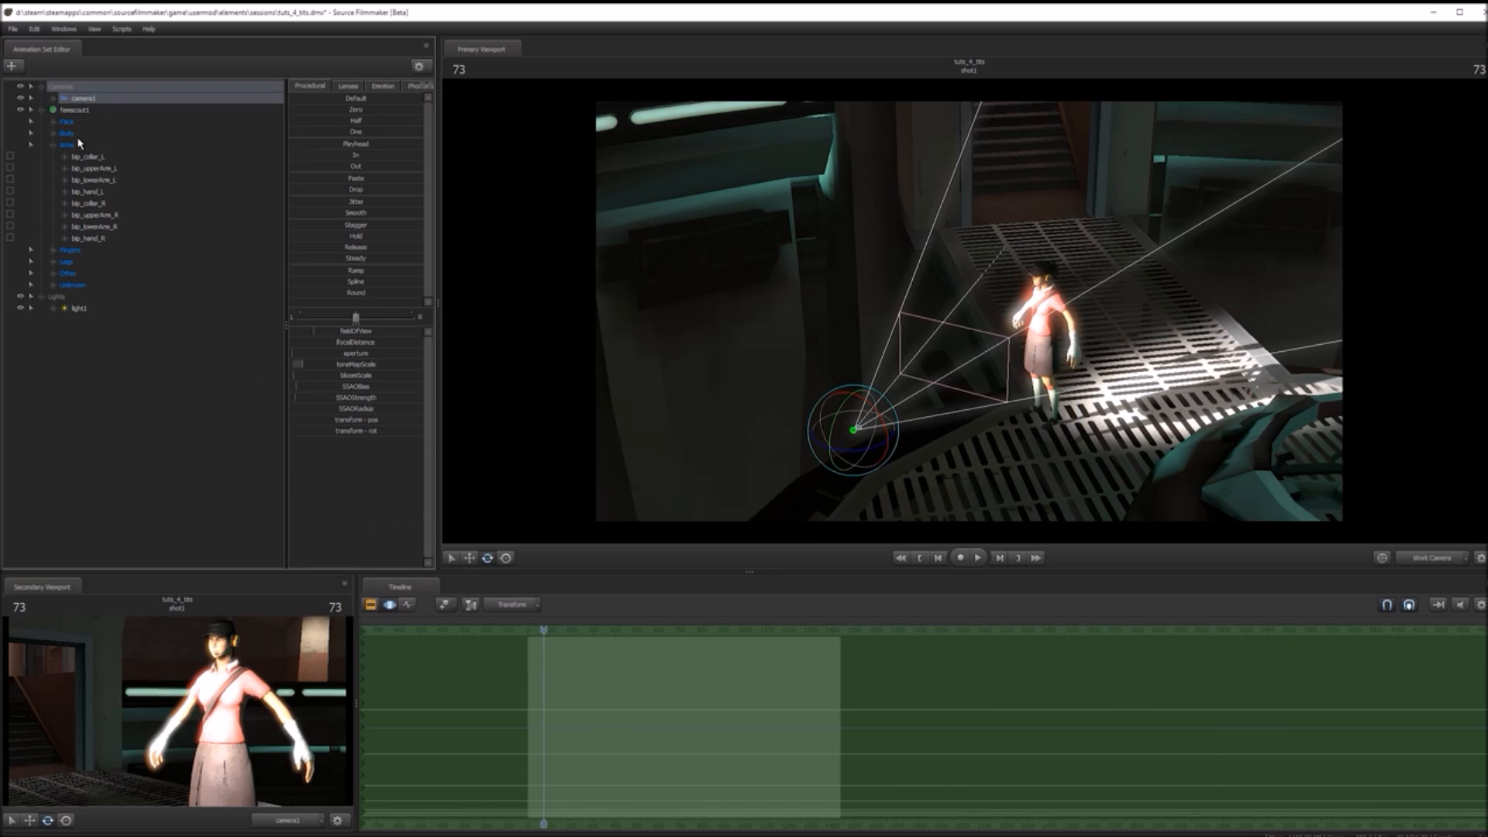
click(75, 111)
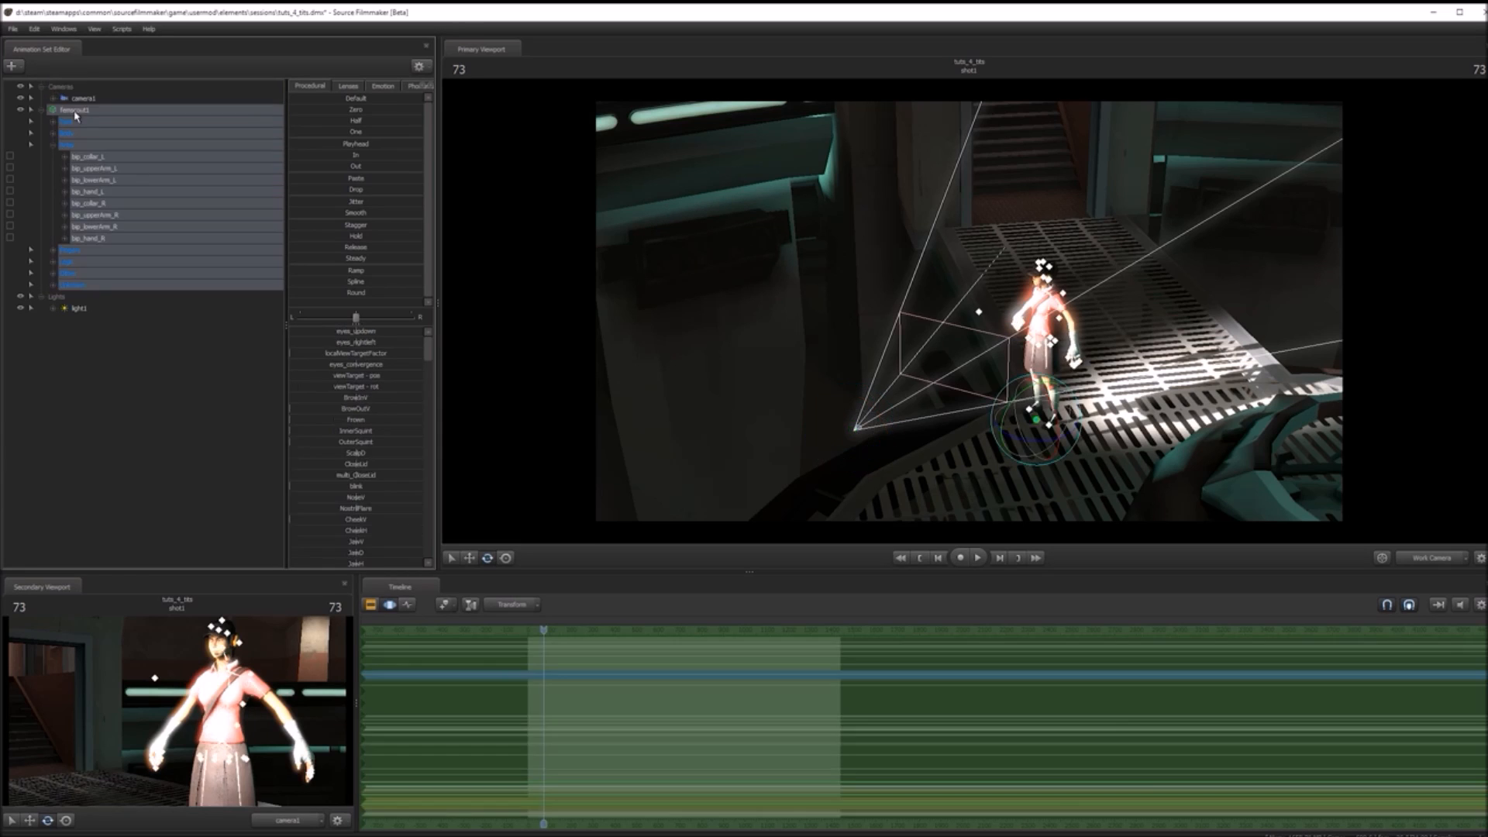
- Select light1, look through its controls, and reduce its intensity to a low value
click(92, 307)
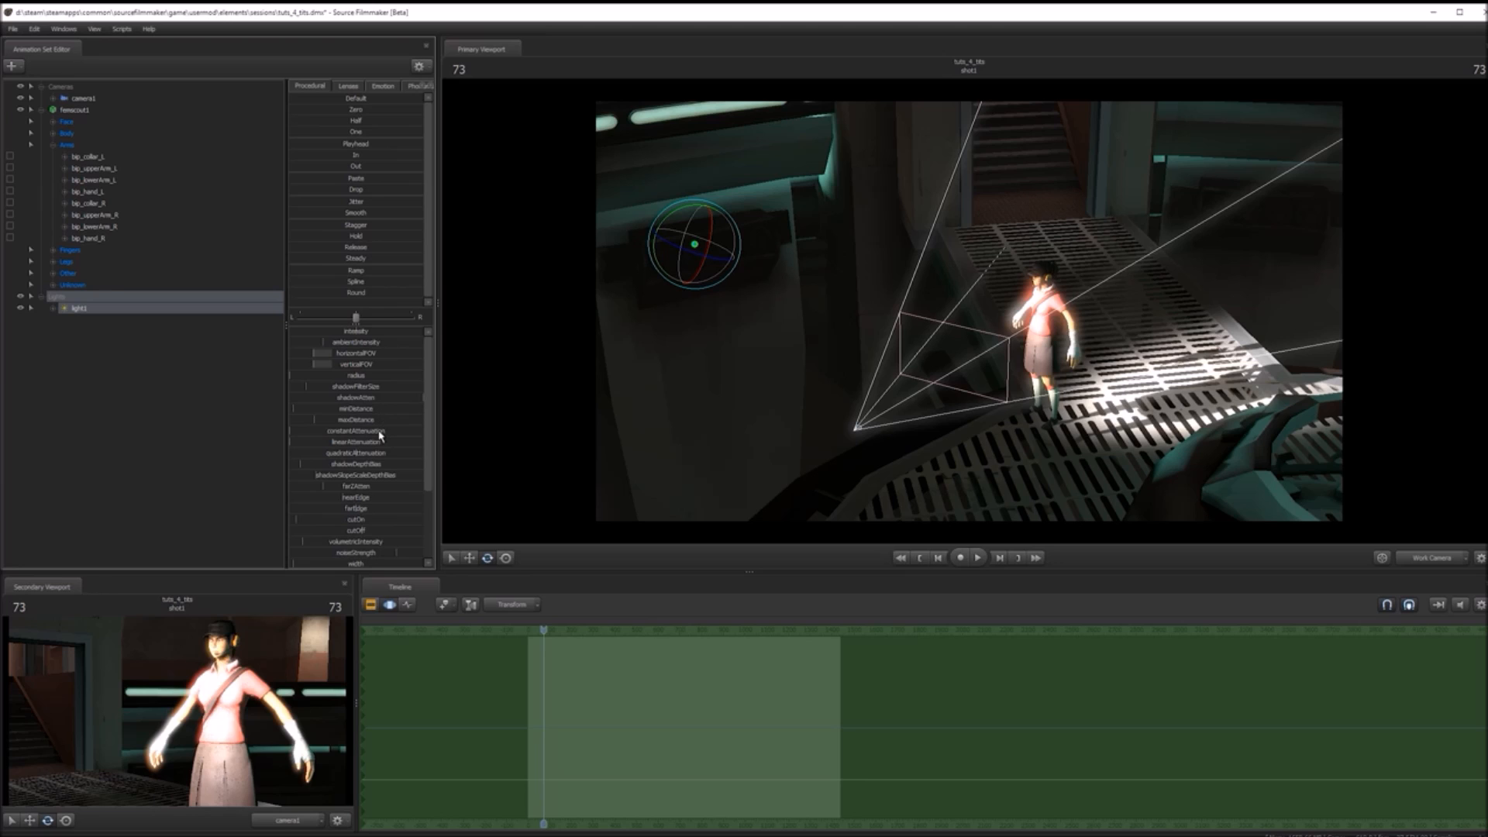
scroll(380, 435, down, 3)
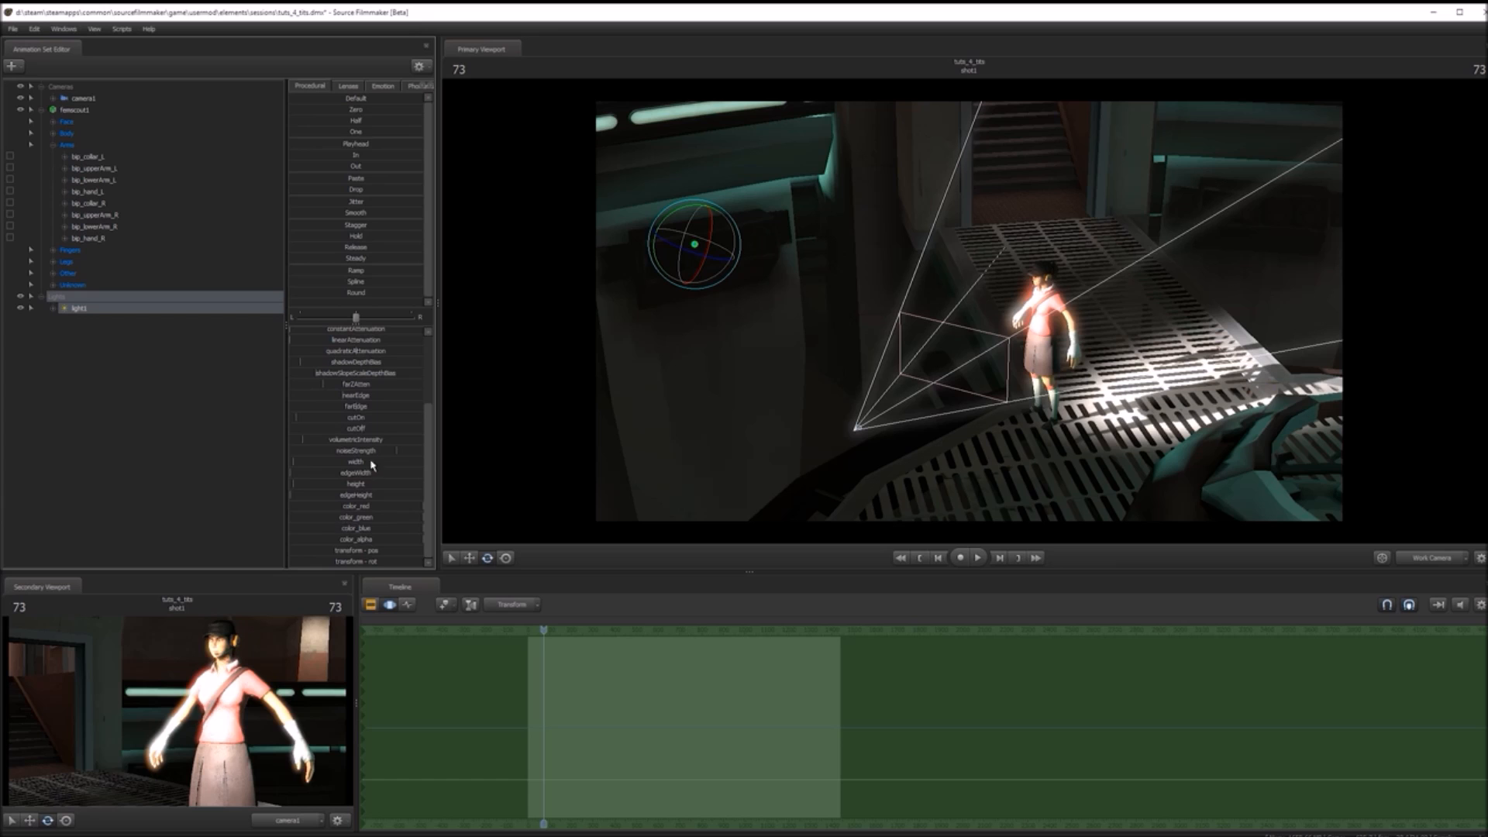
scroll(362, 441, up, 3)
drag(365, 335, 296, 332)
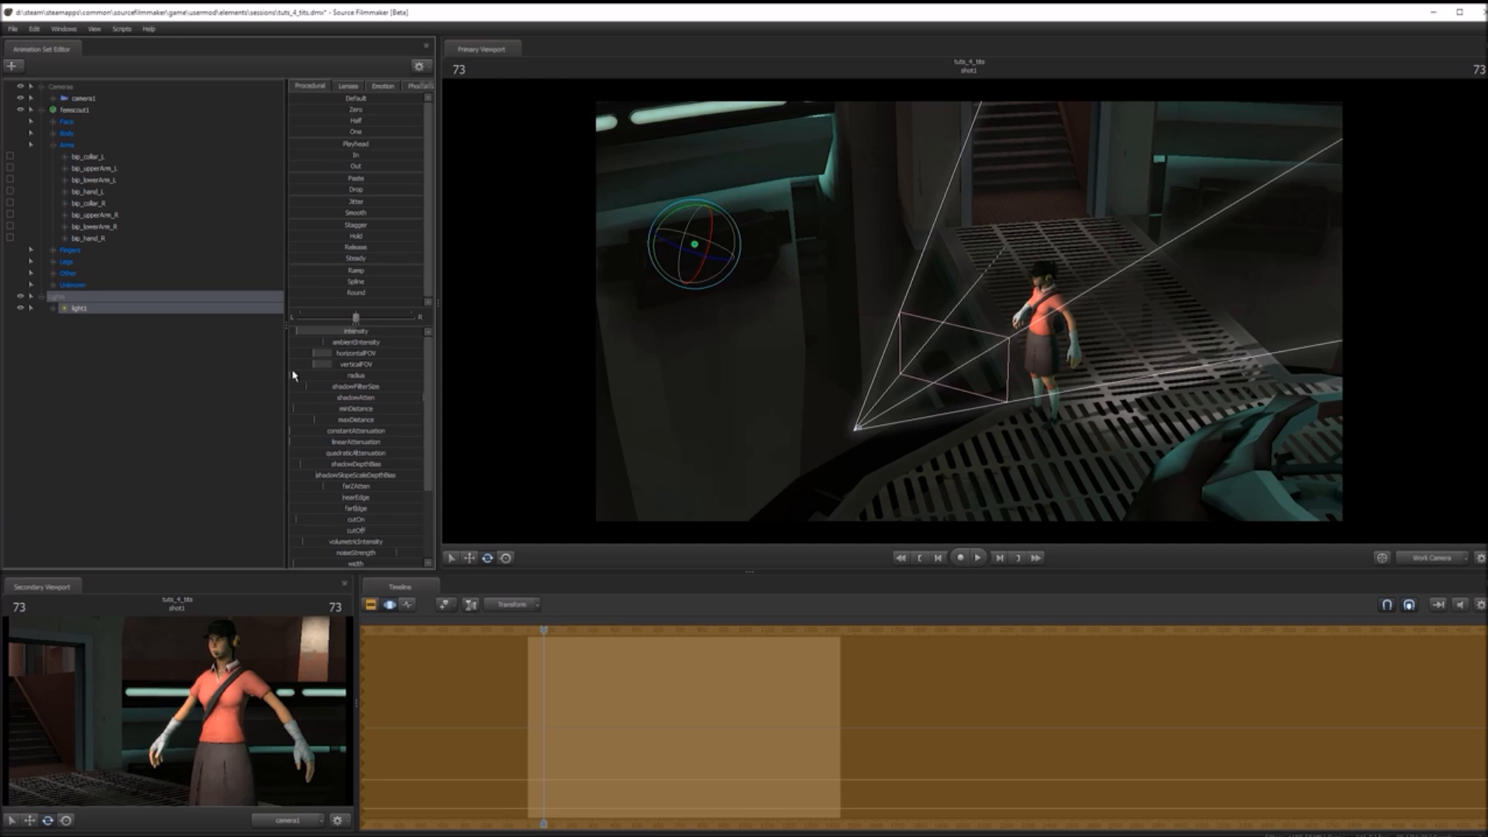
- Create an animation set for a second light and move it away from camera1 toward the femscout model
right_click(200, 391)
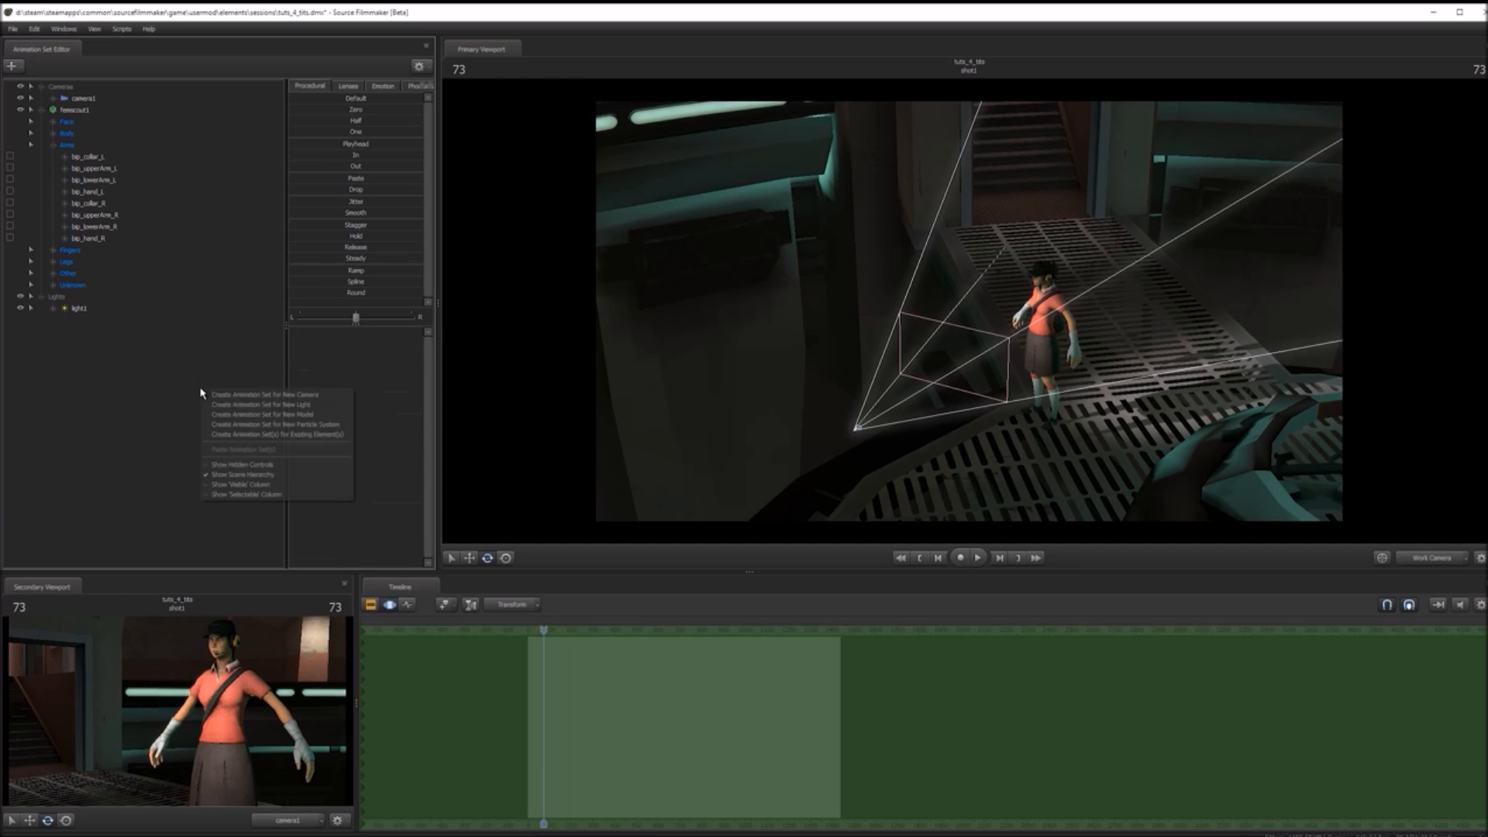
click(232, 402)
key(w)
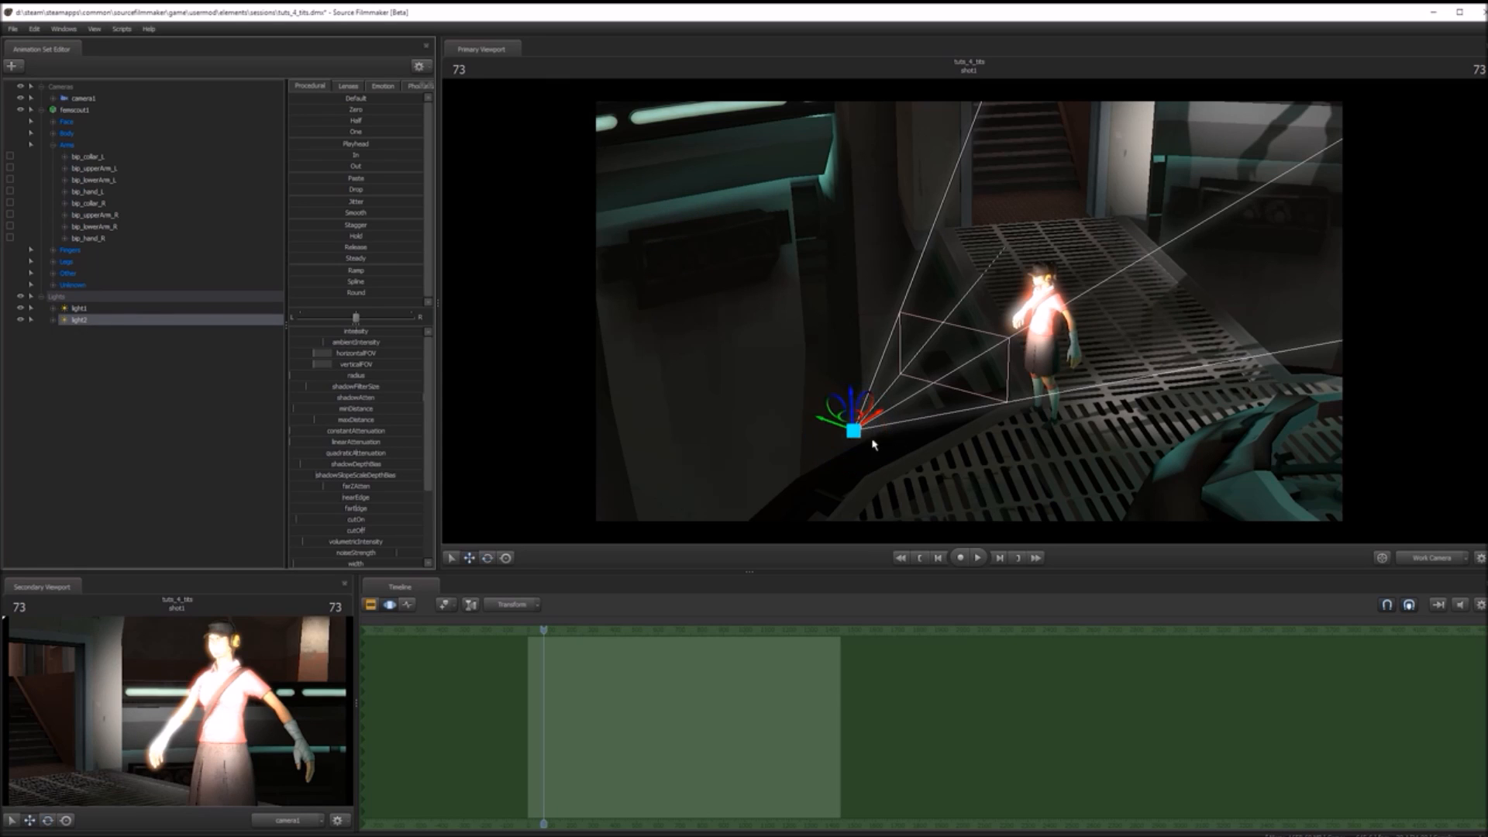
drag(852, 428, 926, 388)
- Aim light2 at the femscout model and reduce its intensity to a low value
key(e)
key(w)
key(e)
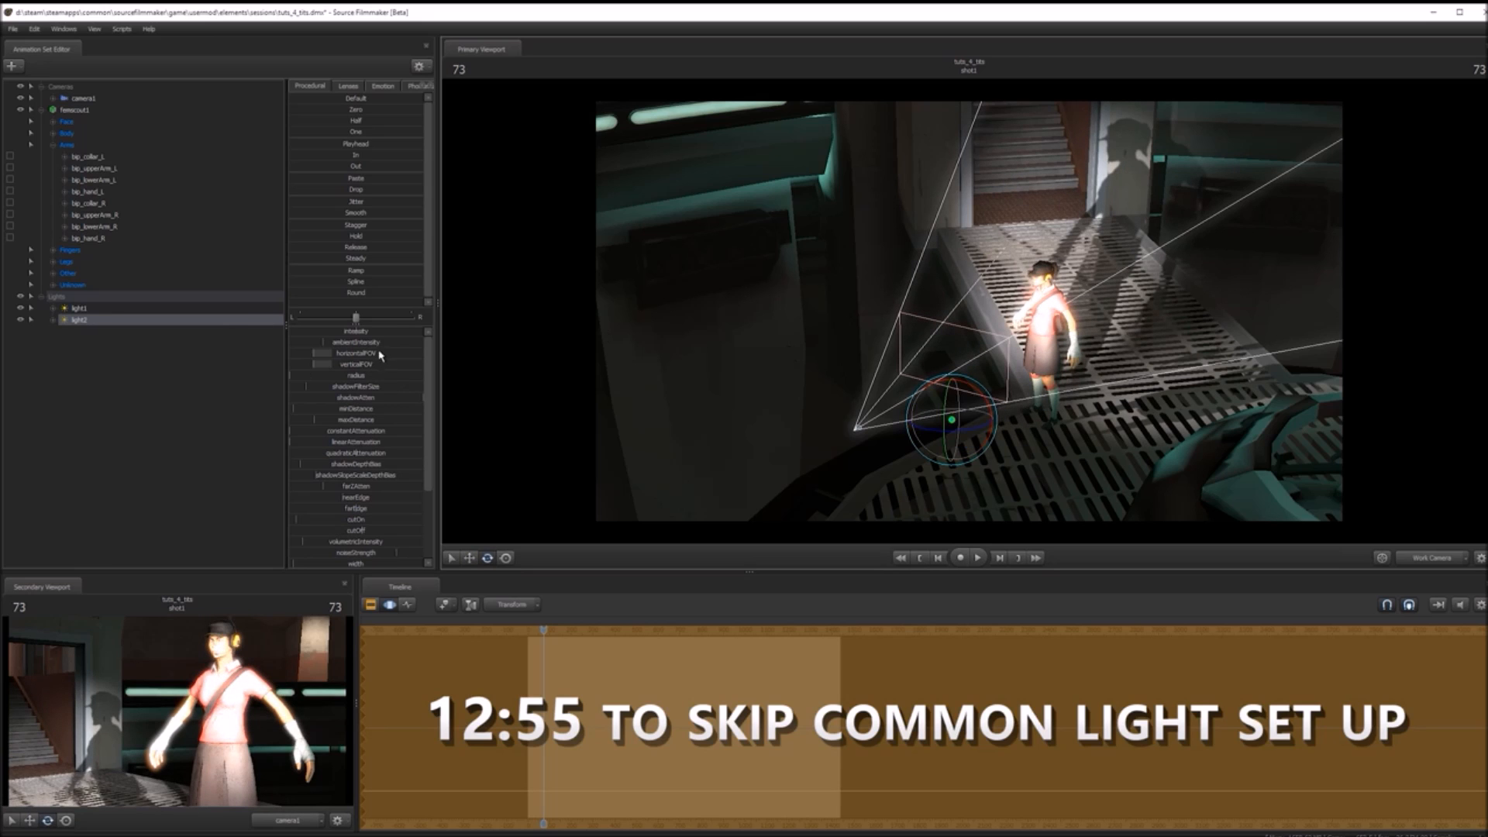
drag(356, 331, 303, 331)
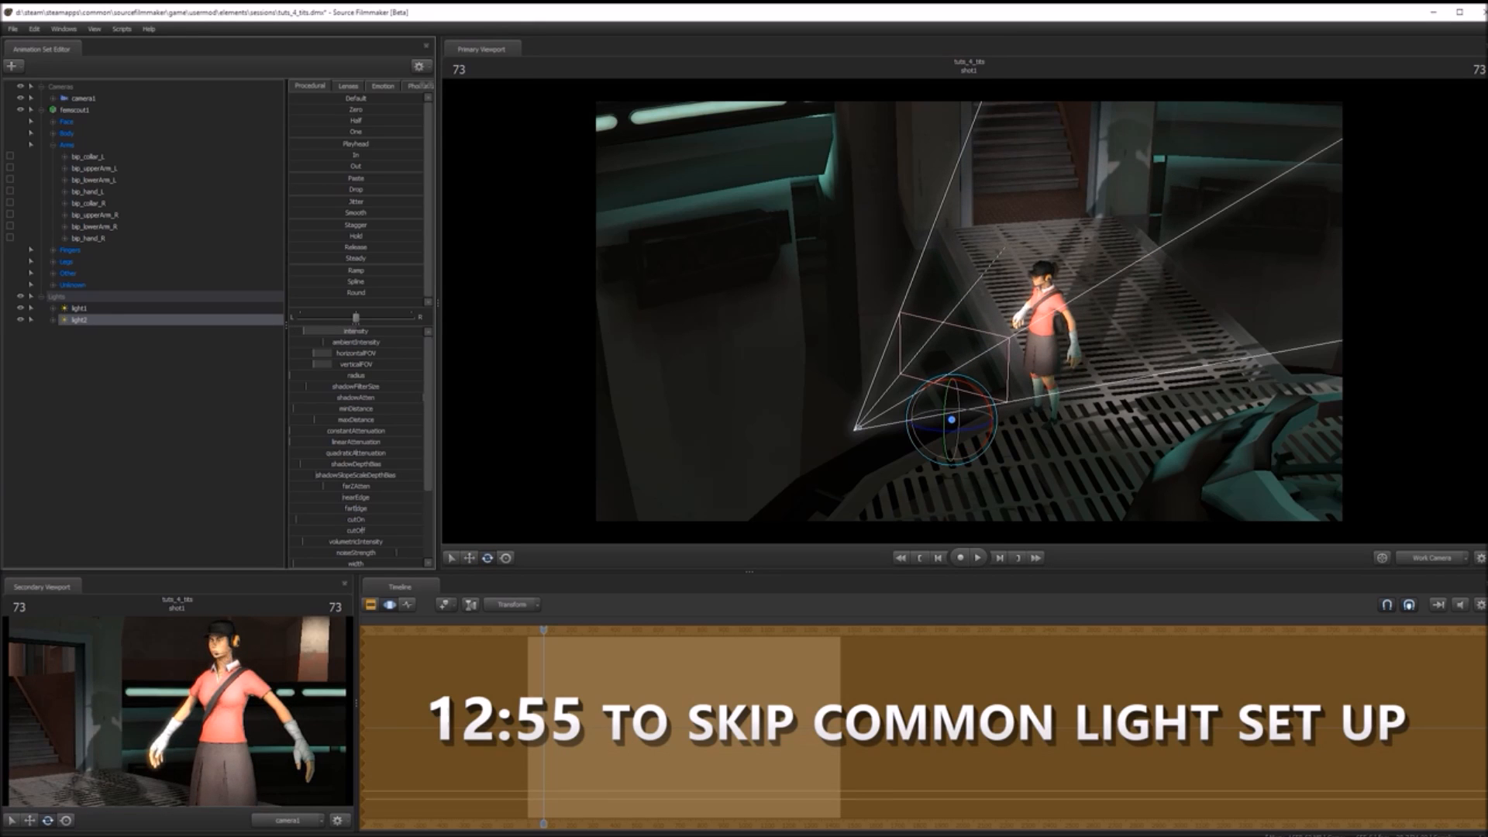
- Tint light1 a warm red by adjusting its color_red, color_green and color_blue controls
click(83, 308)
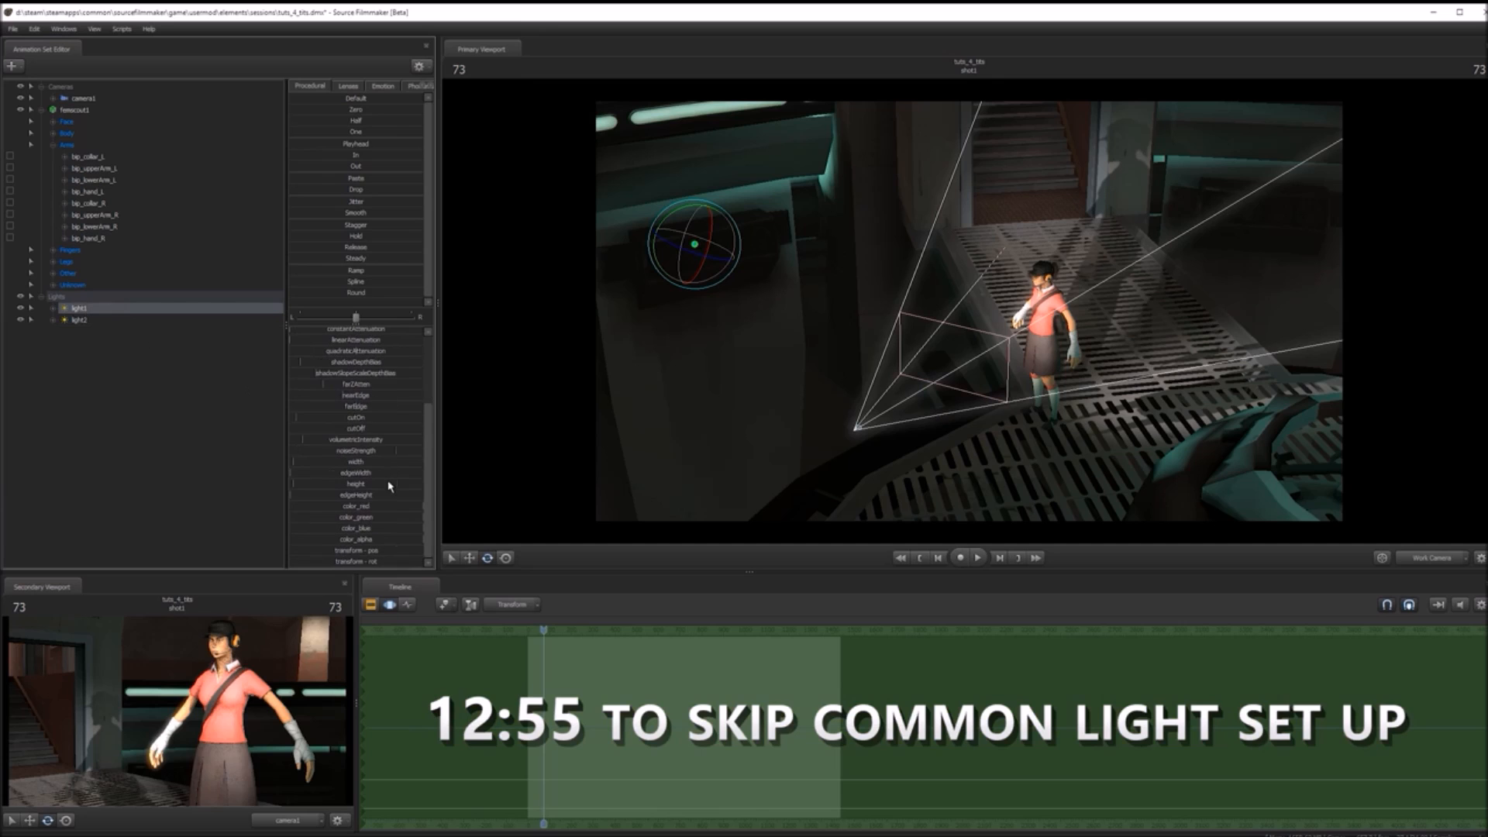
drag(397, 529, 343, 529)
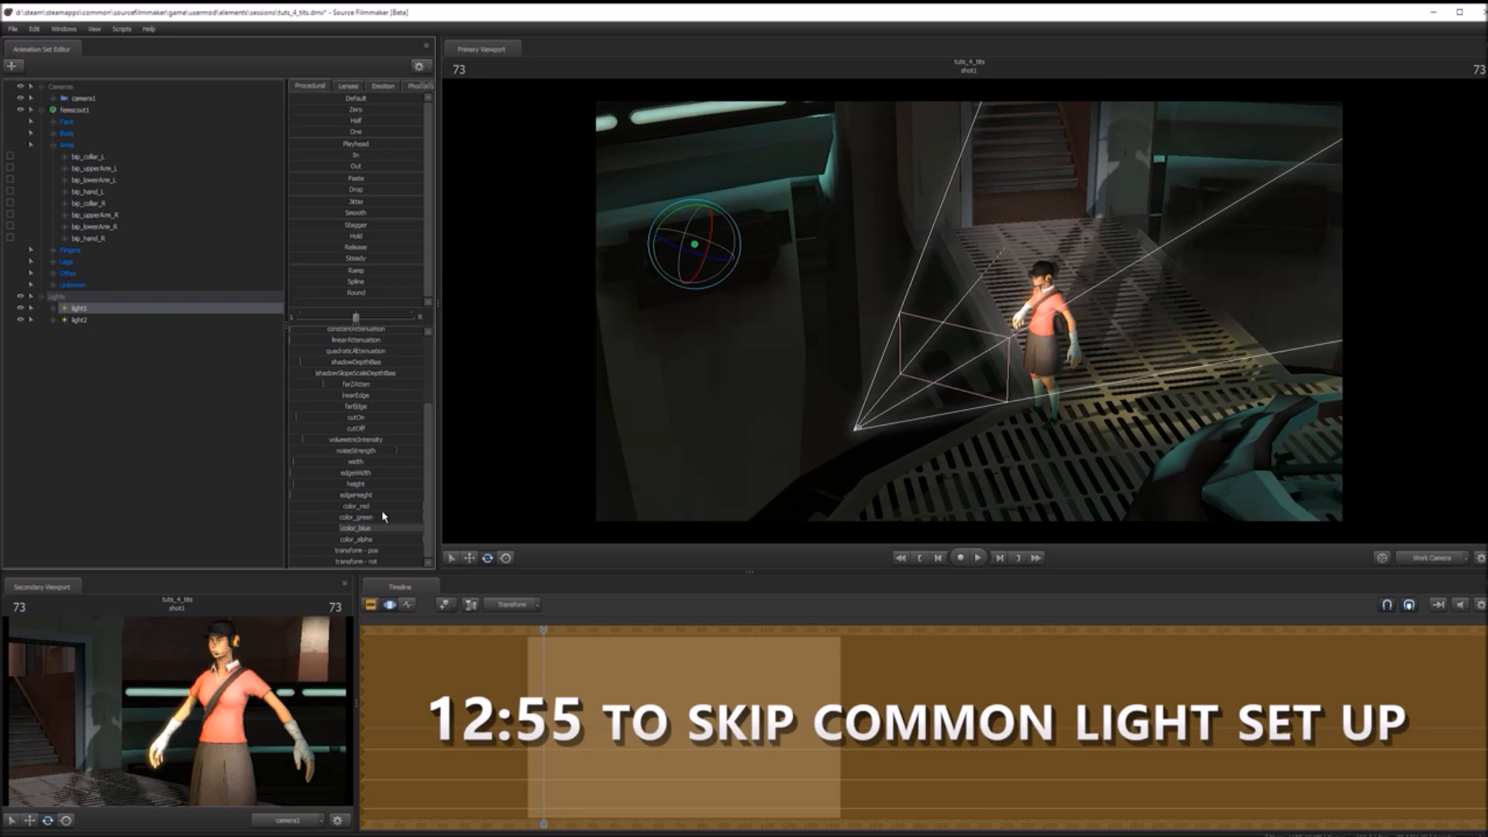
mouse_move(387, 507)
mouse_down()
mouse_move(365, 507)
mouse_move(410, 508)
mouse_up()
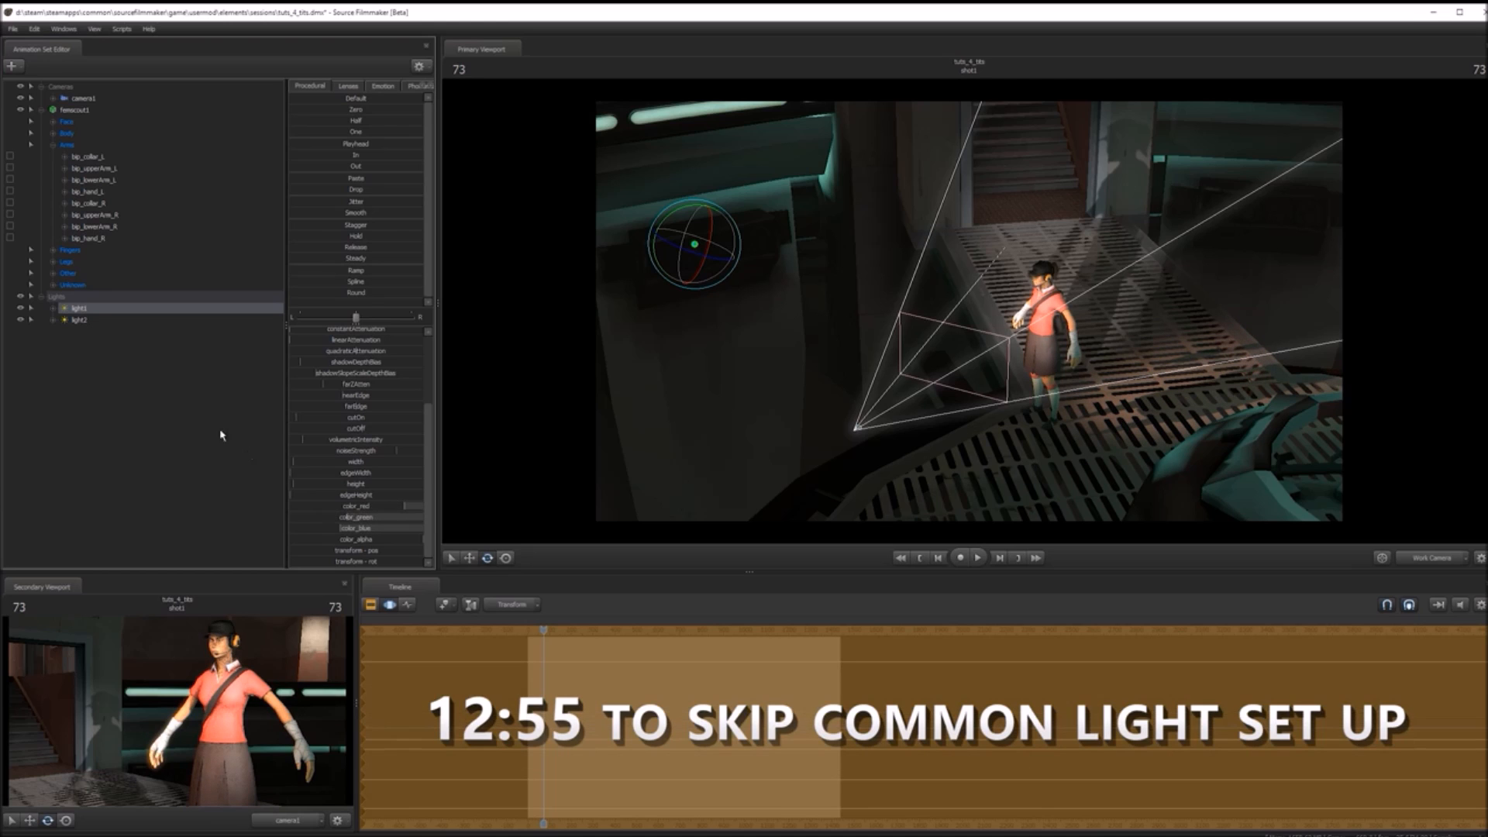
right_click(196, 421)
click(95, 335)
- Select light2 and tint it slightly by lowering its color_green control a little
click(92, 320)
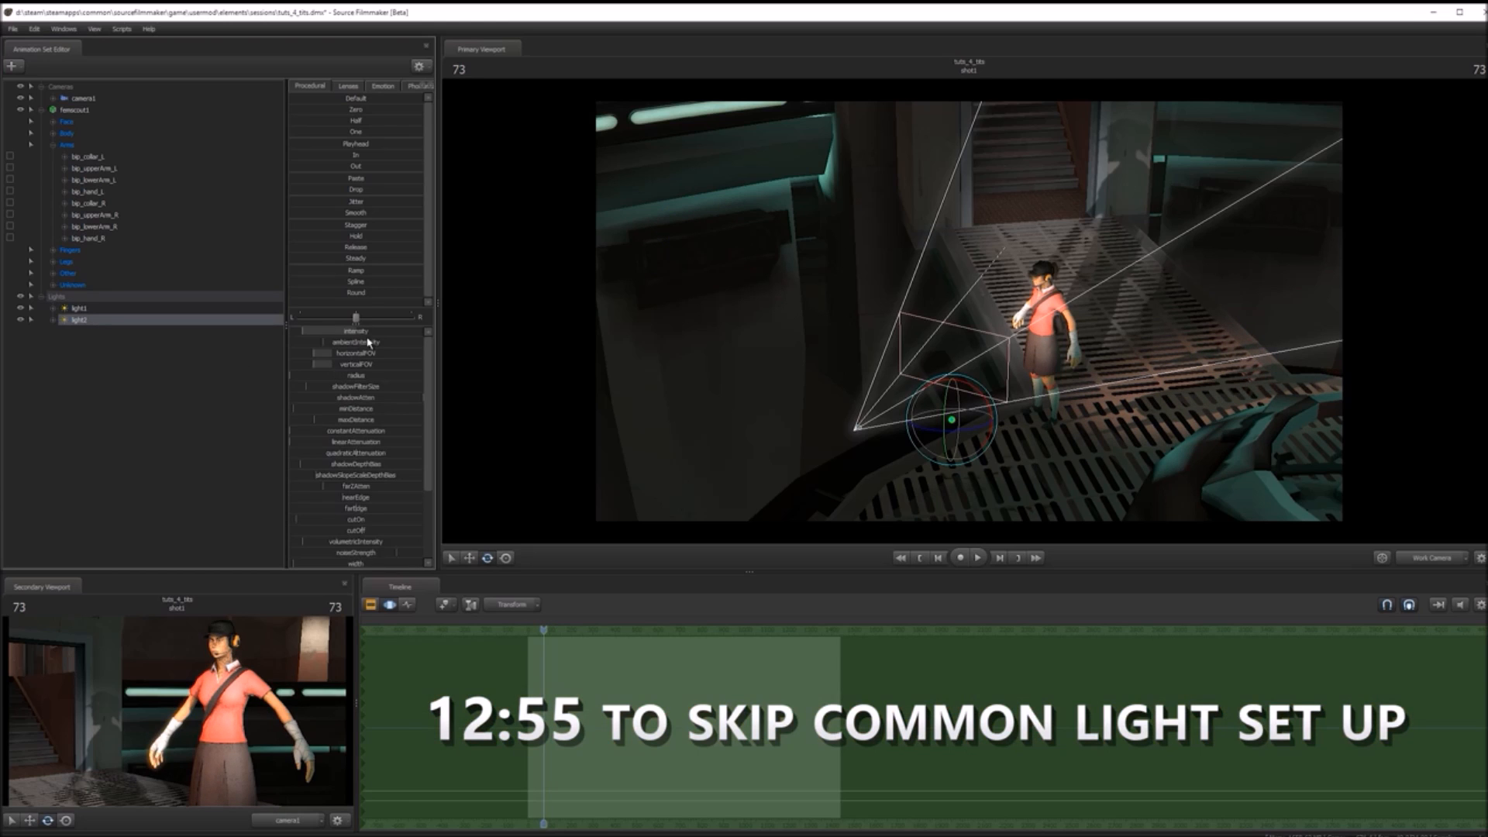
scroll(381, 524, down, 3)
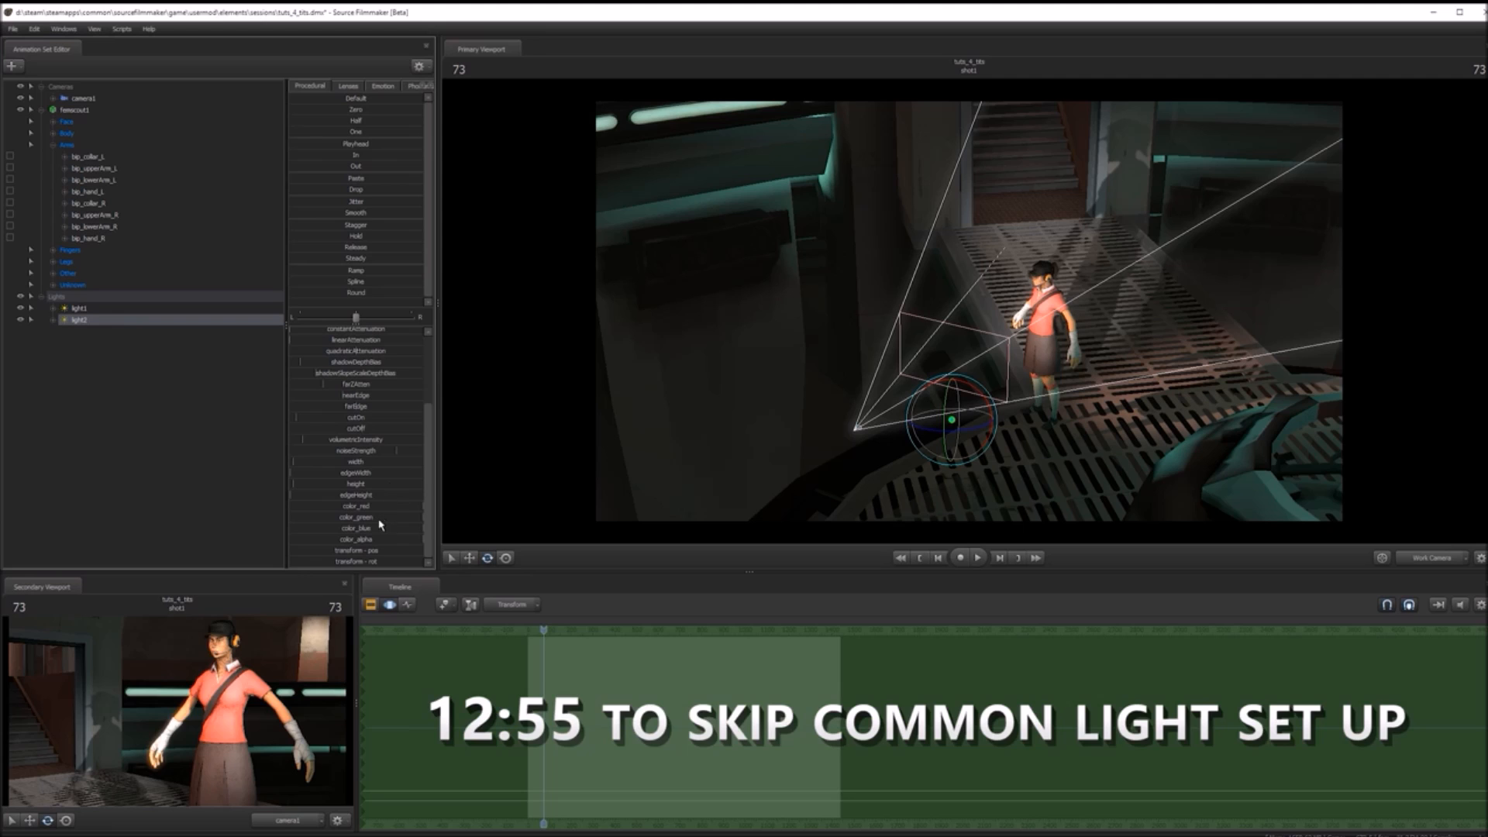
click(379, 518)
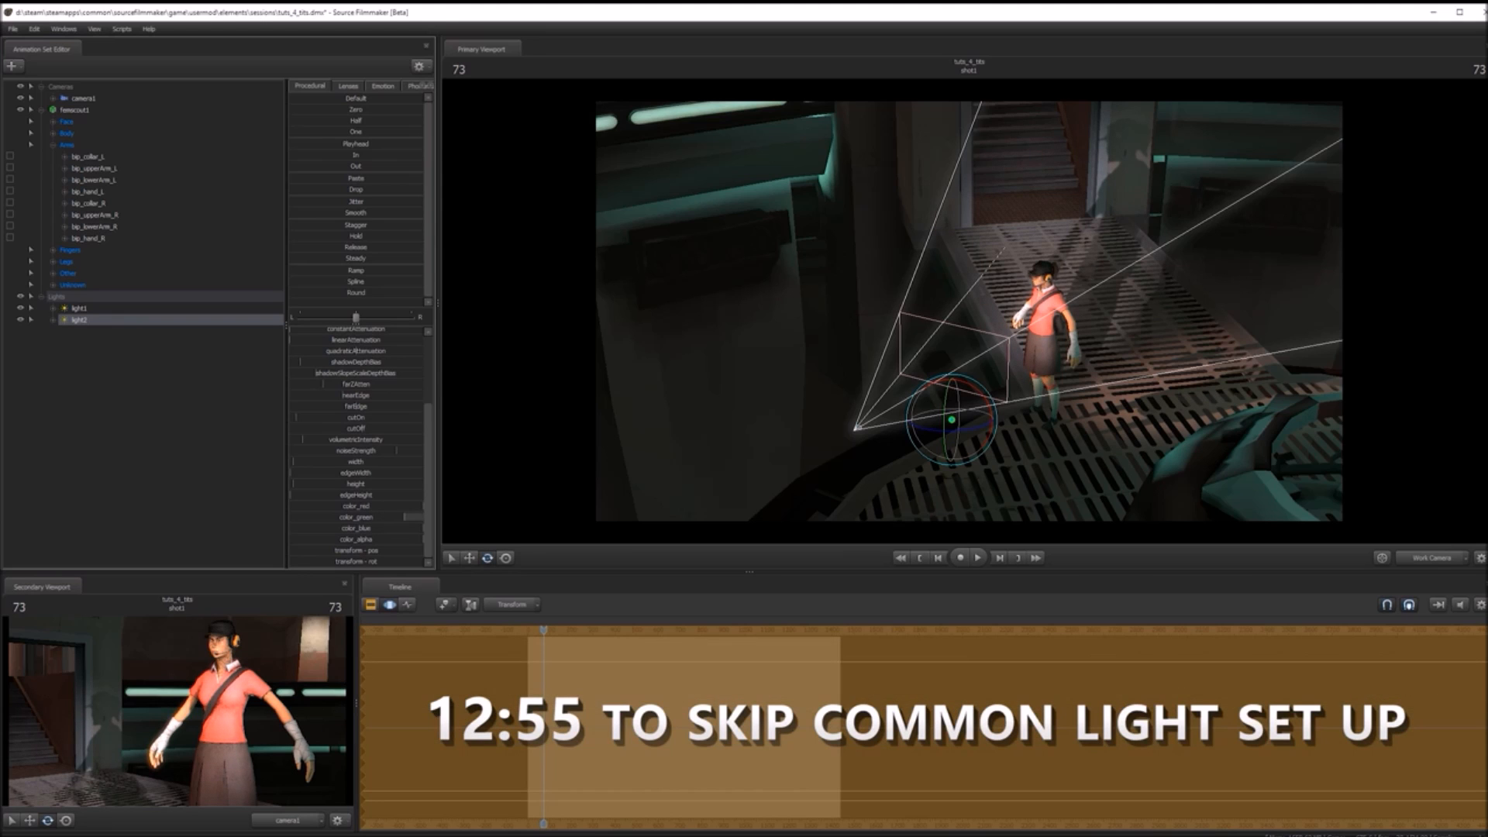
- Create an animation set for a third light and move it away from camera1 to the other side of the femscout model
right_click(153, 412)
click(186, 425)
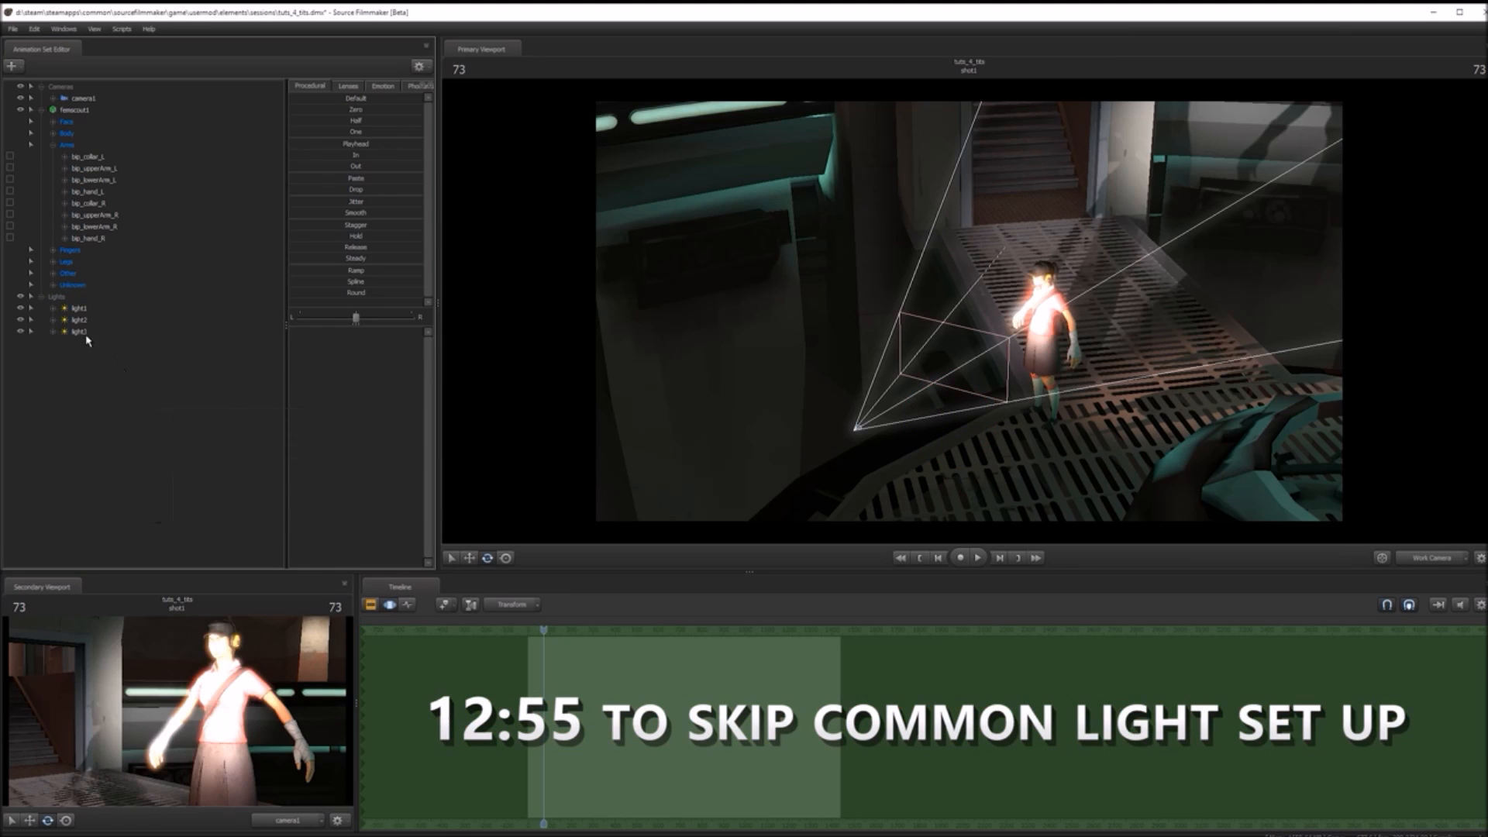
click(862, 424)
key(w)
drag(873, 419, 1340, 329)
key(e)
key(w)
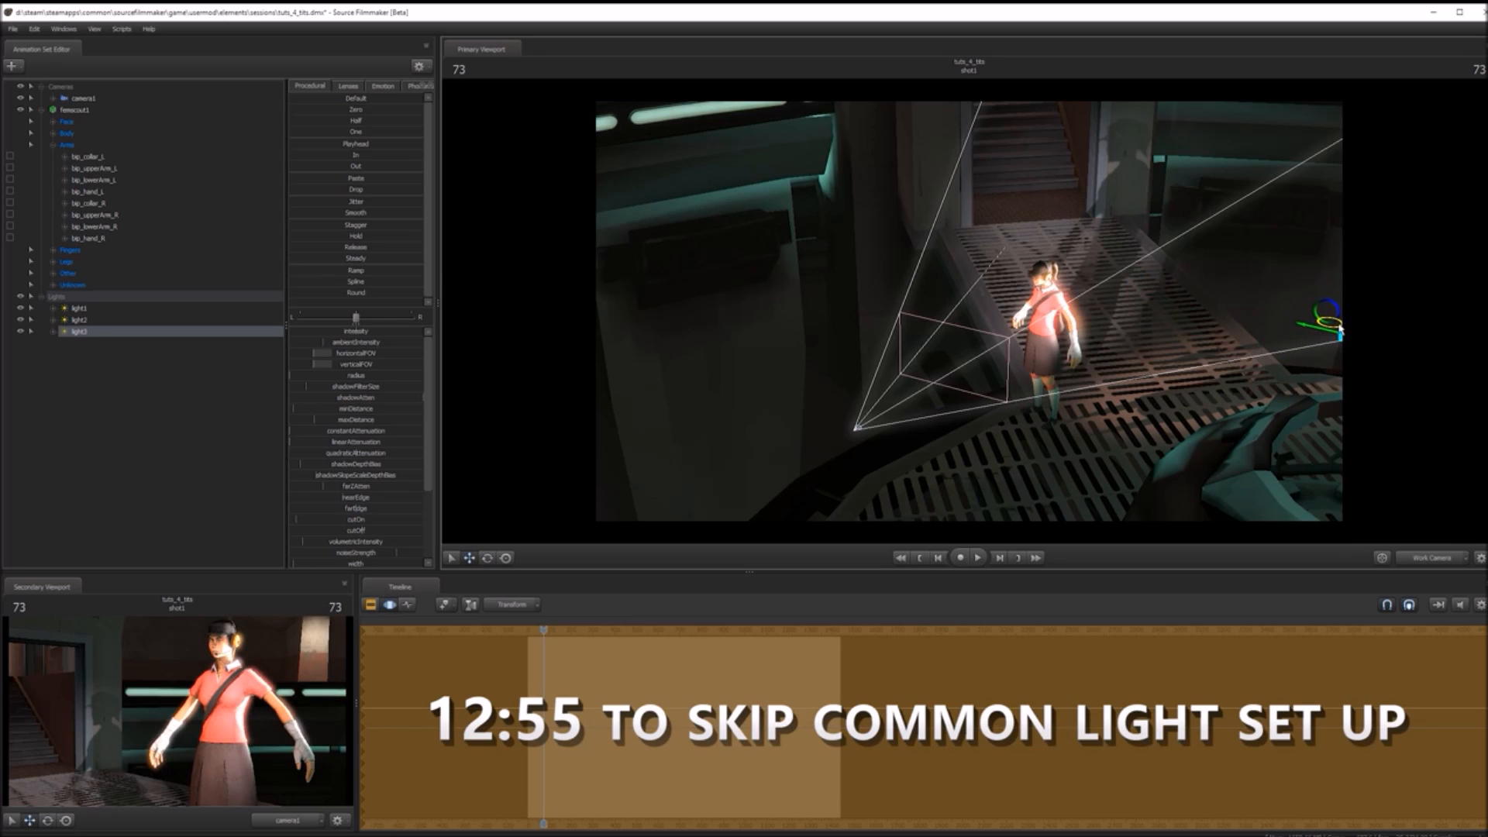
- Aim light3 at the femscout model from behind and reduce its intensity to a low value
drag(1238, 386, 1058, 245)
key(e)
mouse_move(1178, 283)
mouse_down()
mouse_move(1184, 295)
mouse_move(1172, 271)
mouse_move(1190, 285)
mouse_up()
key(w)
key(e)
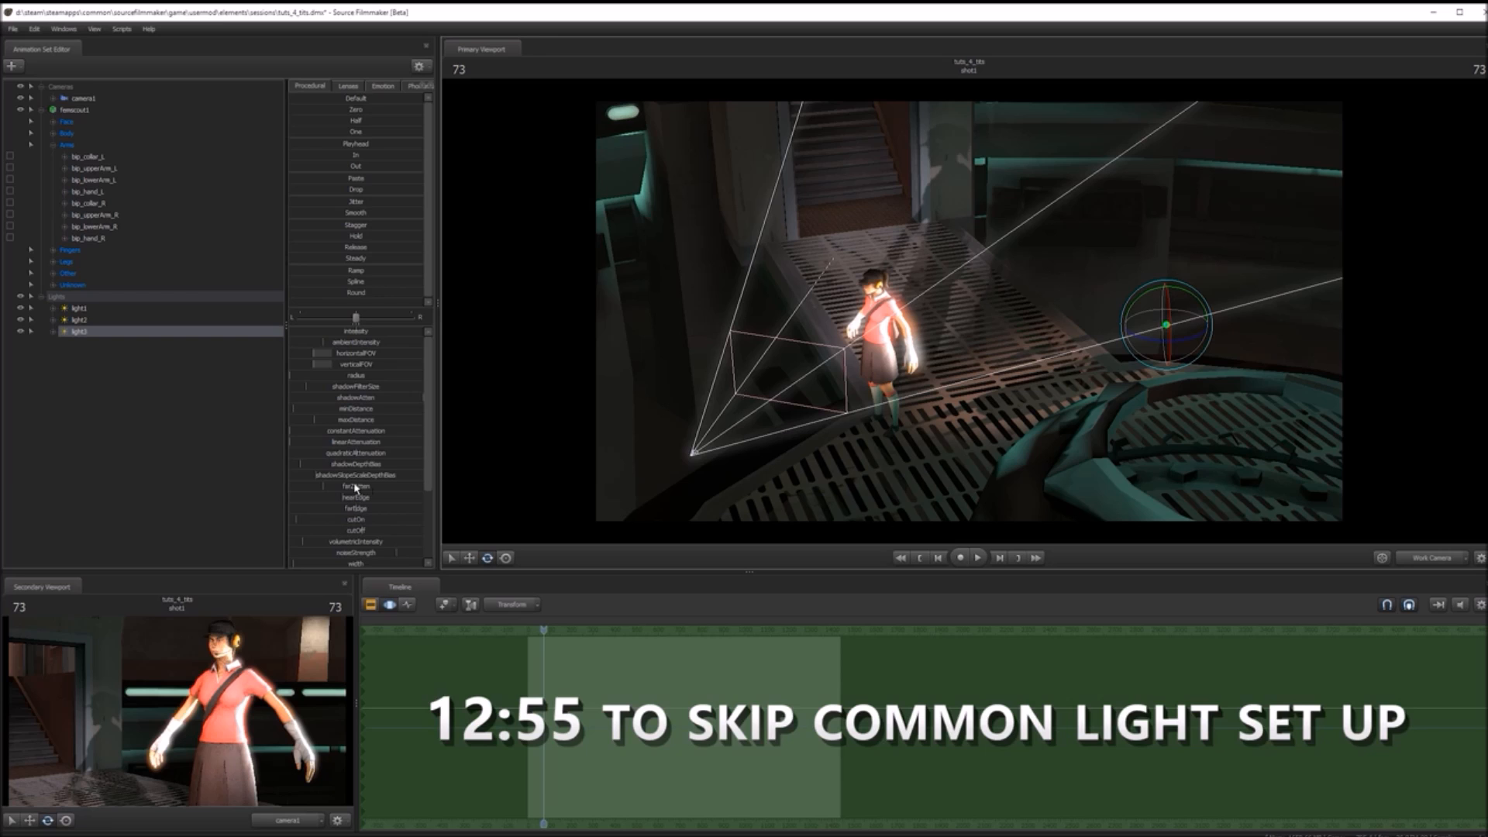
mouse_move(323, 331)
mouse_down()
mouse_move(335, 332)
mouse_move(318, 332)
mouse_up()
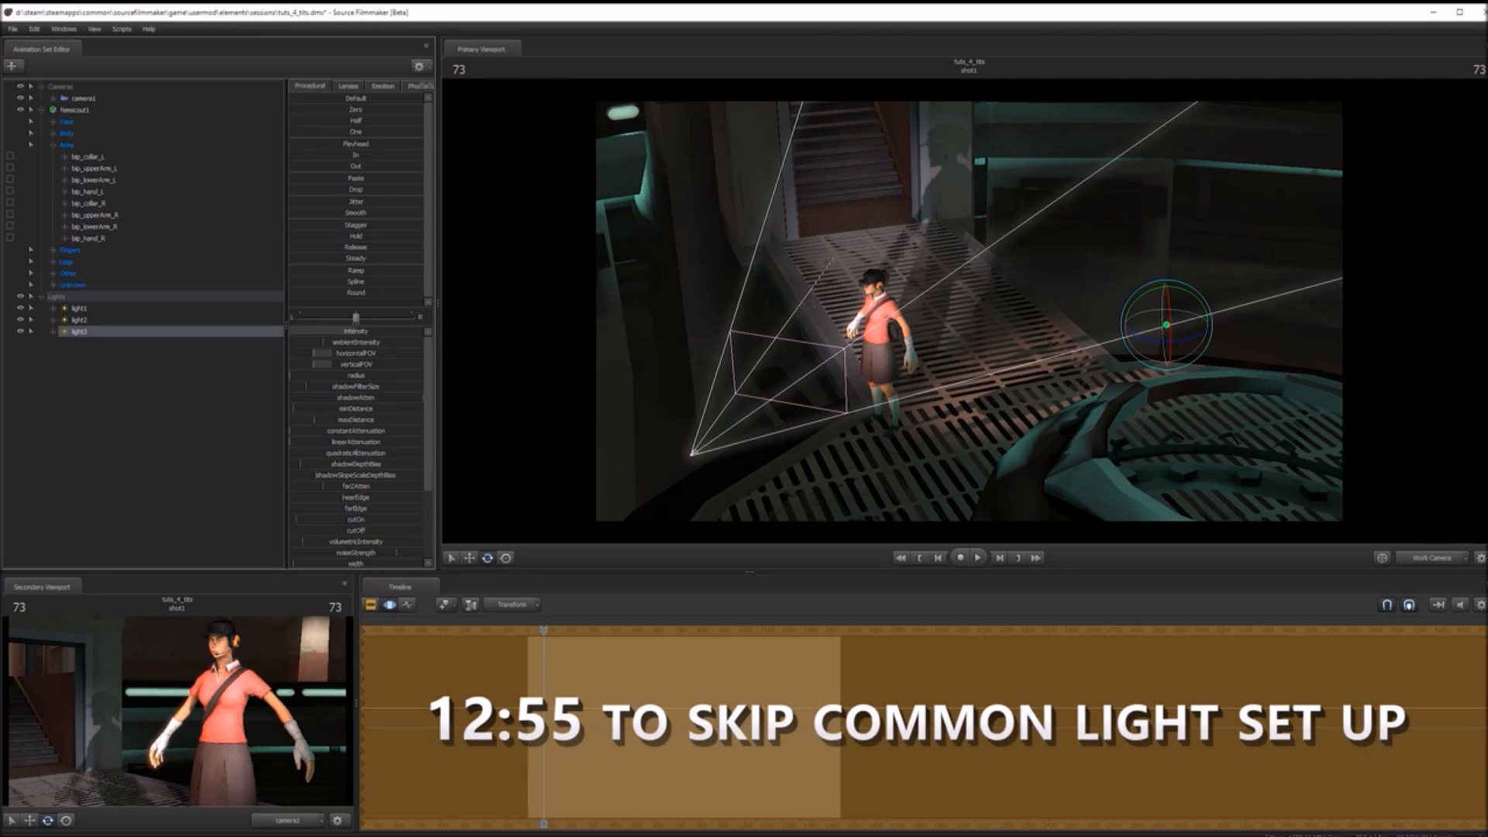
drag(318, 332, 324, 332)
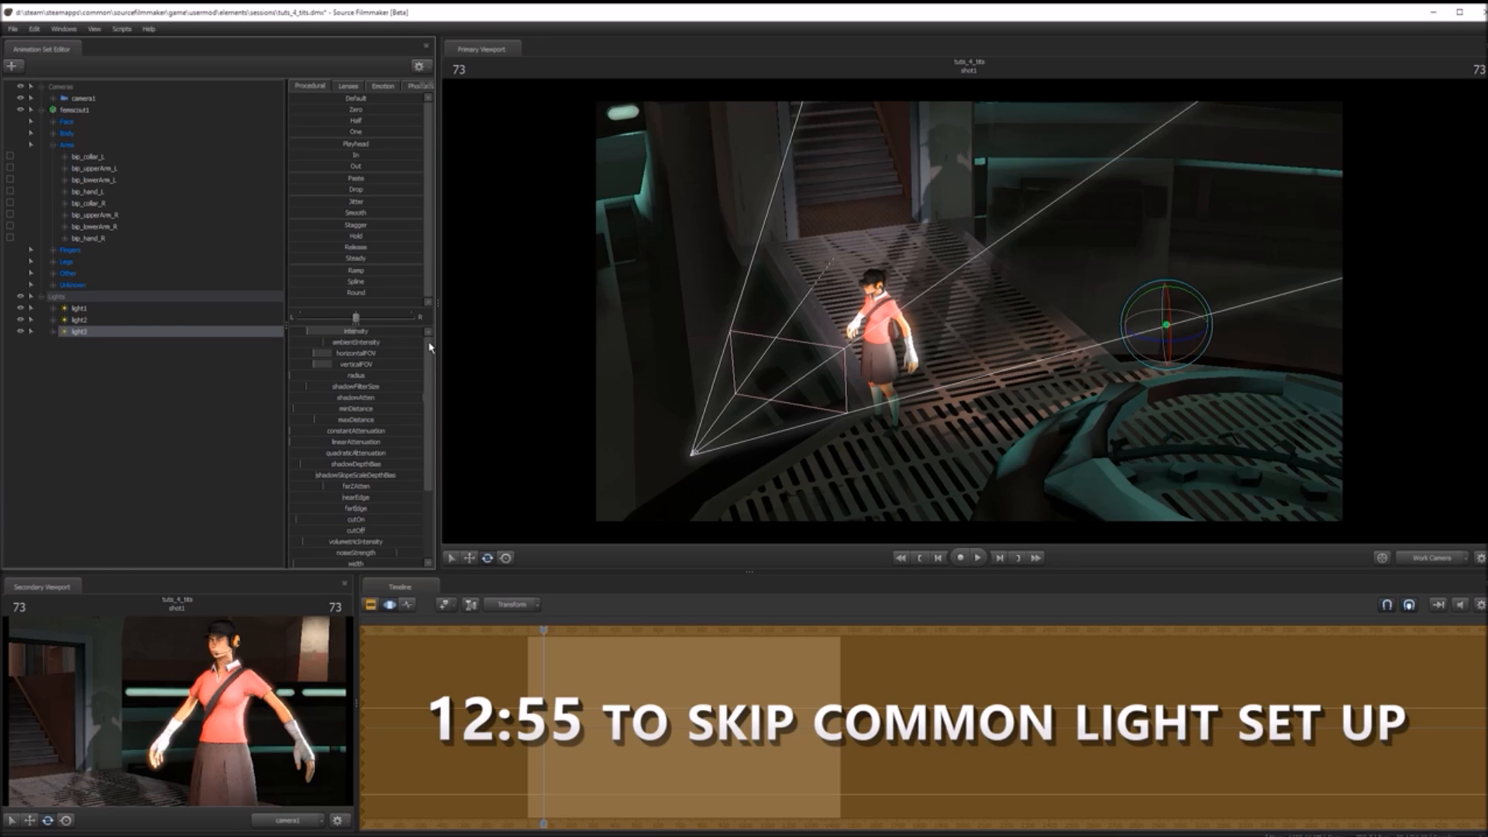
- View the lighting through camera1 and try a slightly different horizontalFOV on light1
click(370, 605)
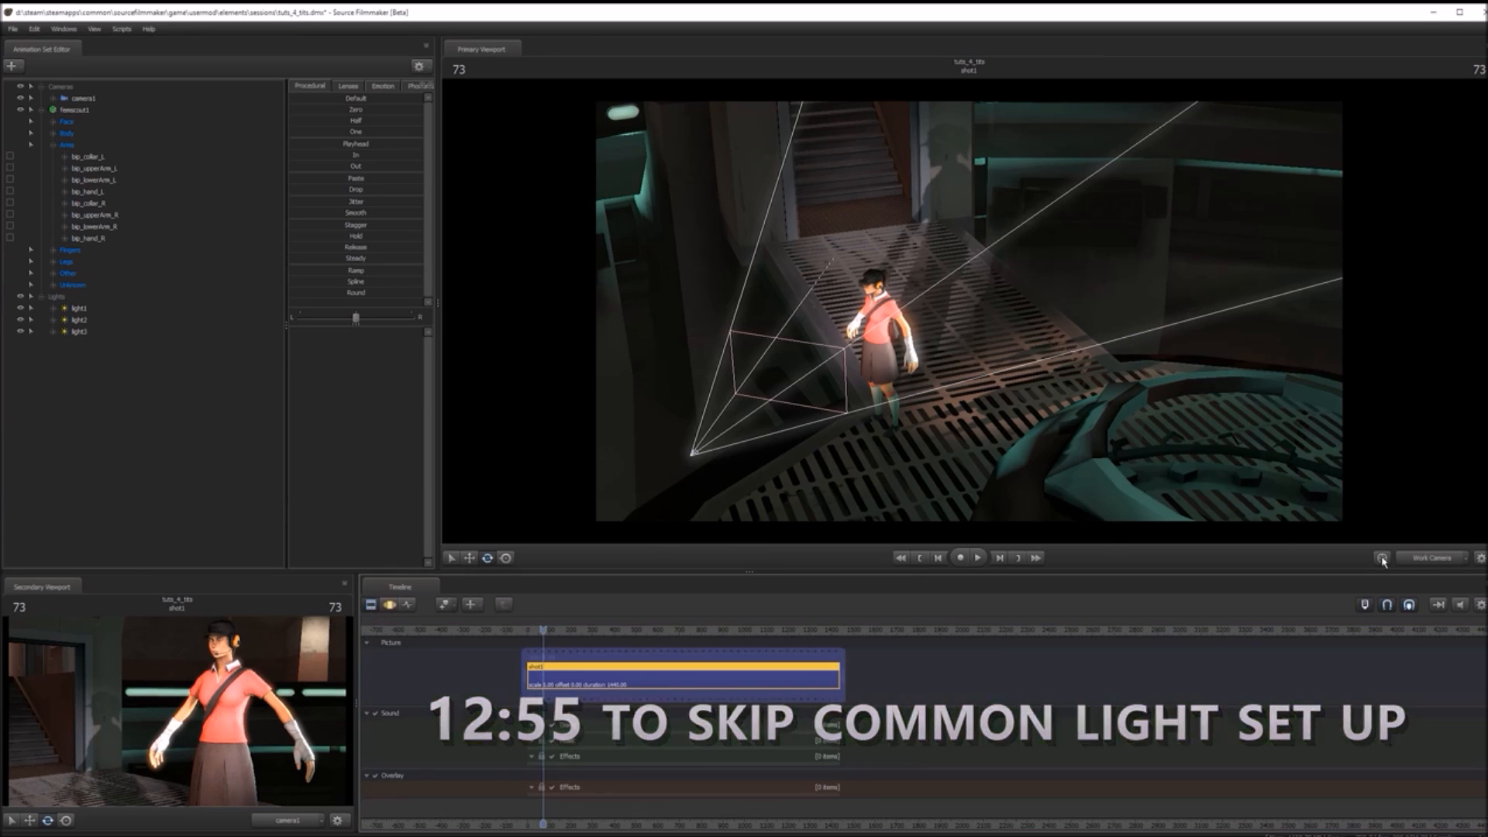
click(1432, 558)
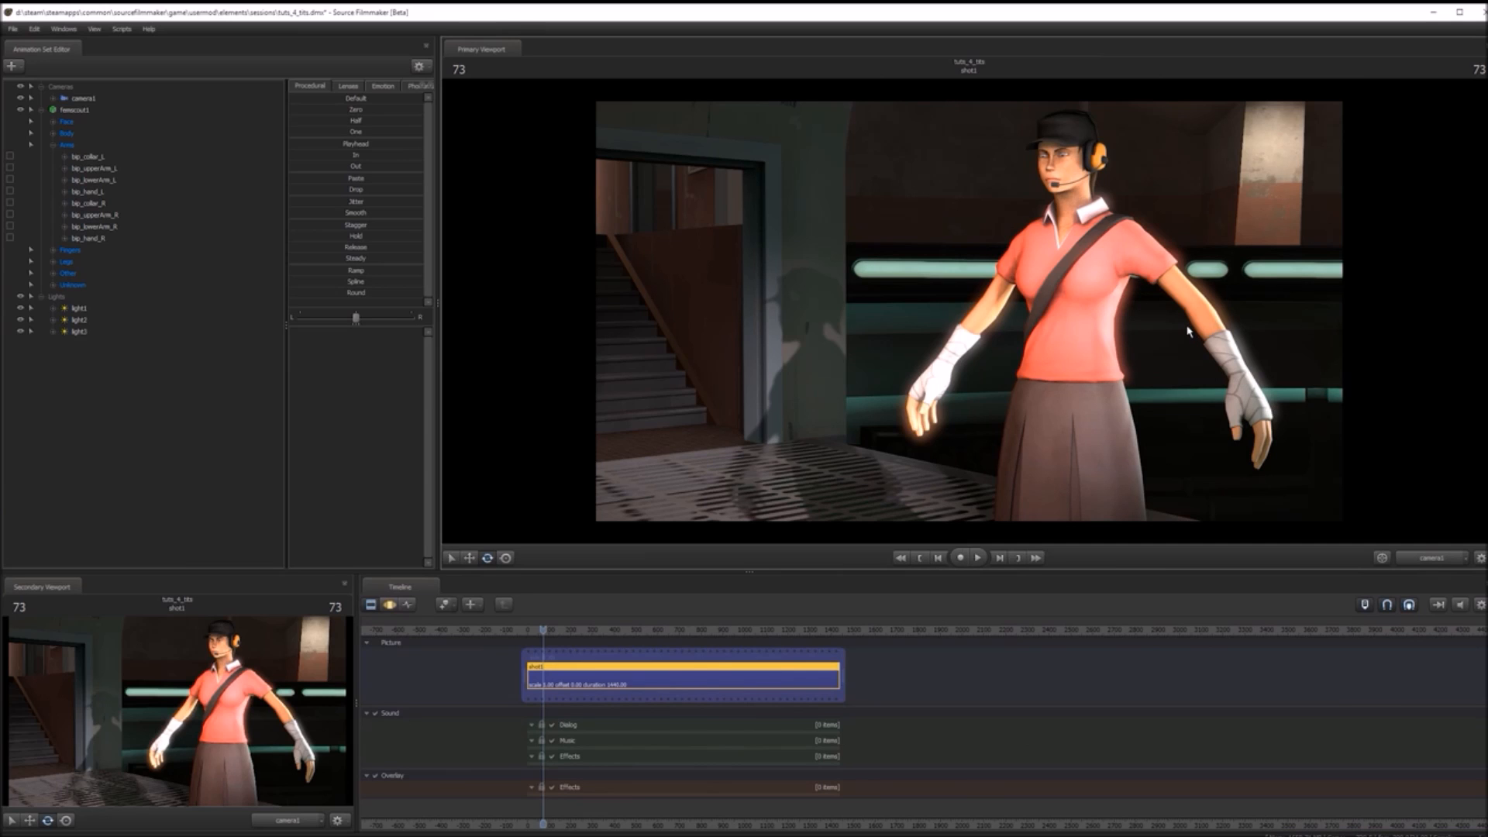
click(77, 308)
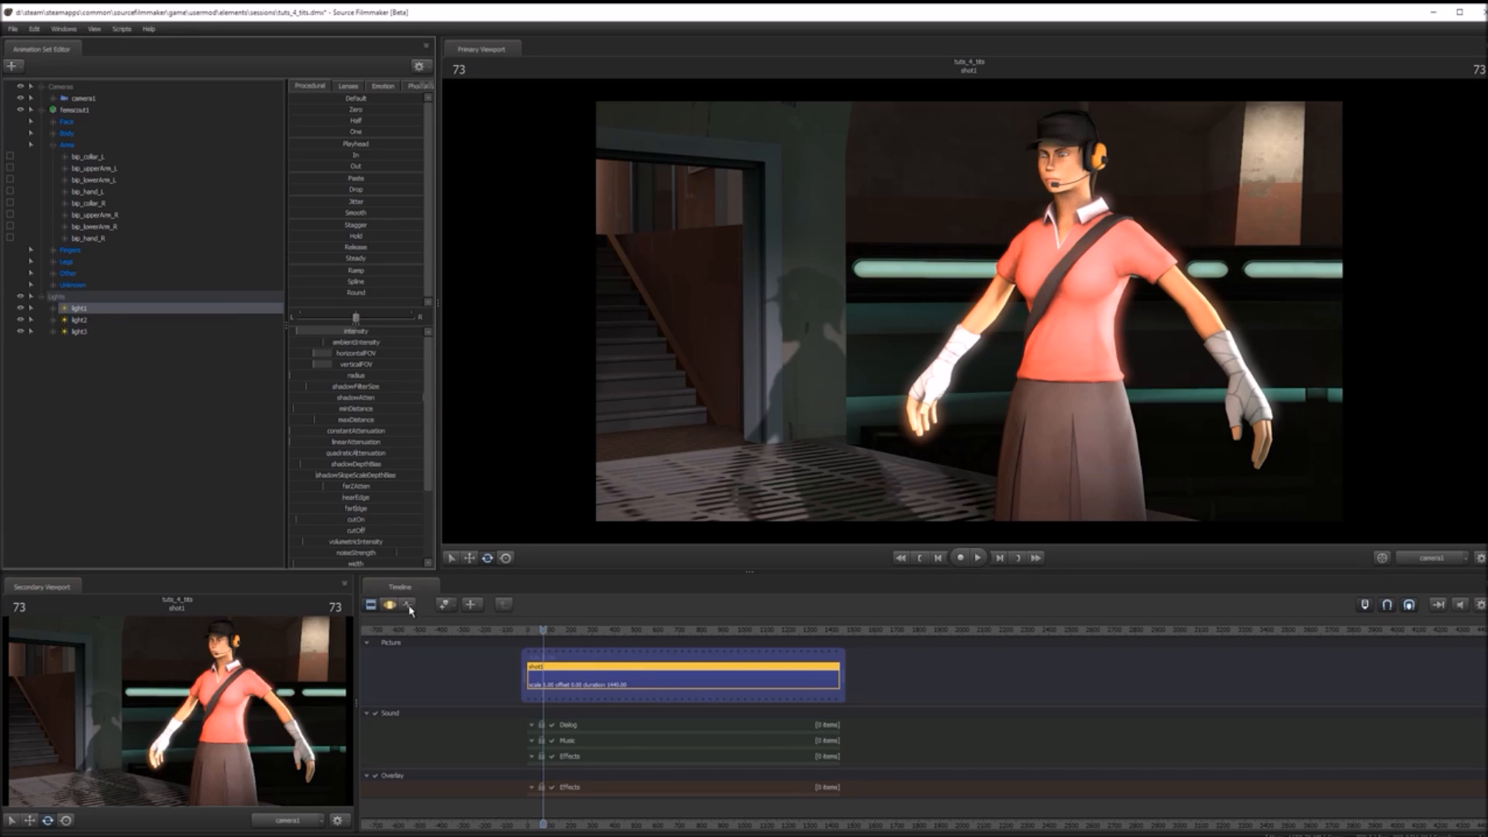
click(390, 605)
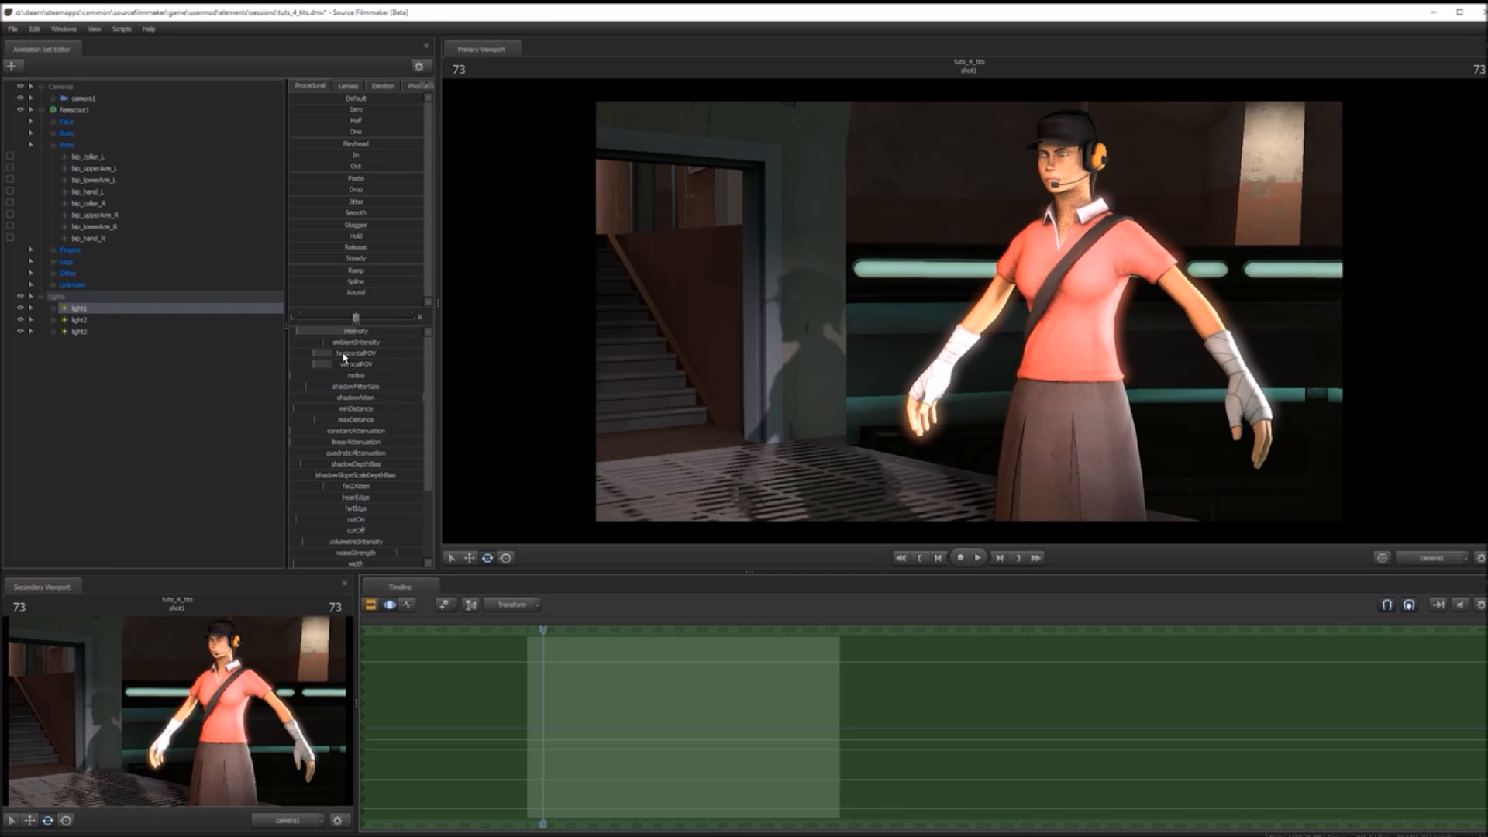
drag(337, 356, 334, 356)
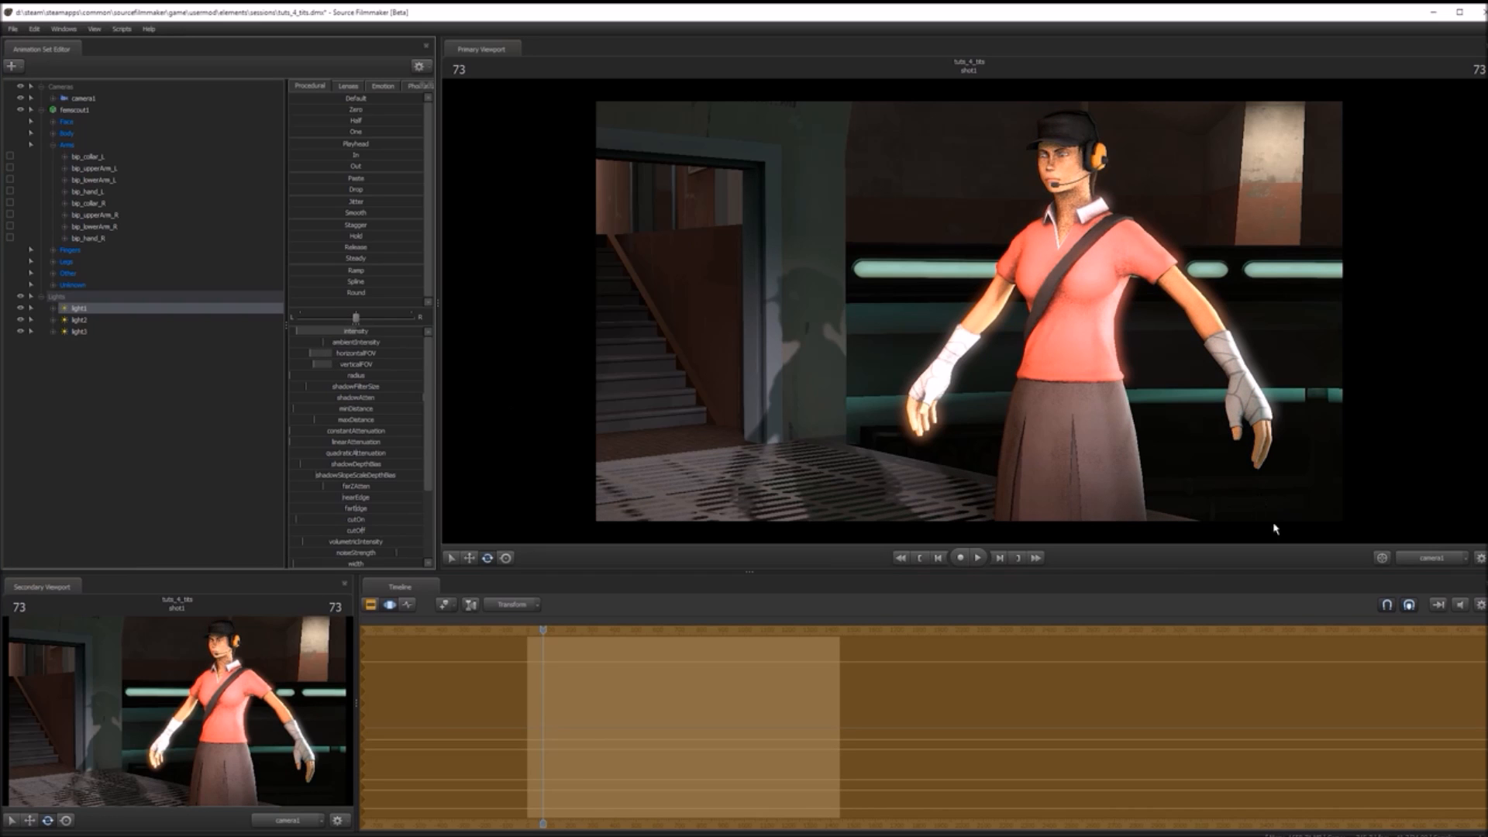
click(1432, 558)
click(1447, 526)
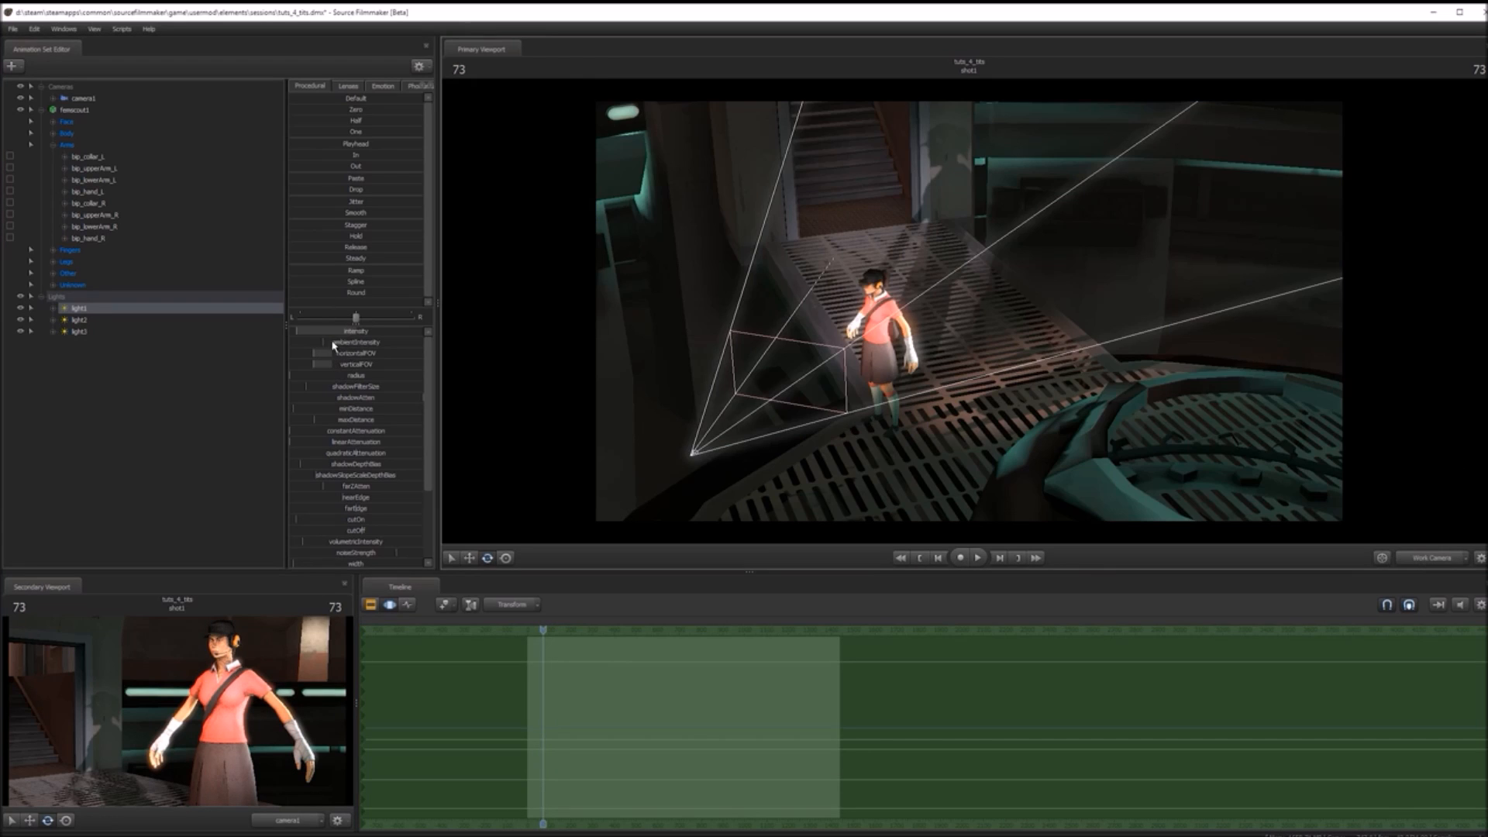
- Raise light1's intensity strongly and try different horizontalFOV, minDistance and maxDistance values on it
drag(341, 331, 518, 337)
mouse_move(342, 355)
mouse_down()
mouse_move(385, 349)
mouse_move(353, 353)
mouse_up()
scroll(372, 412, down, 1)
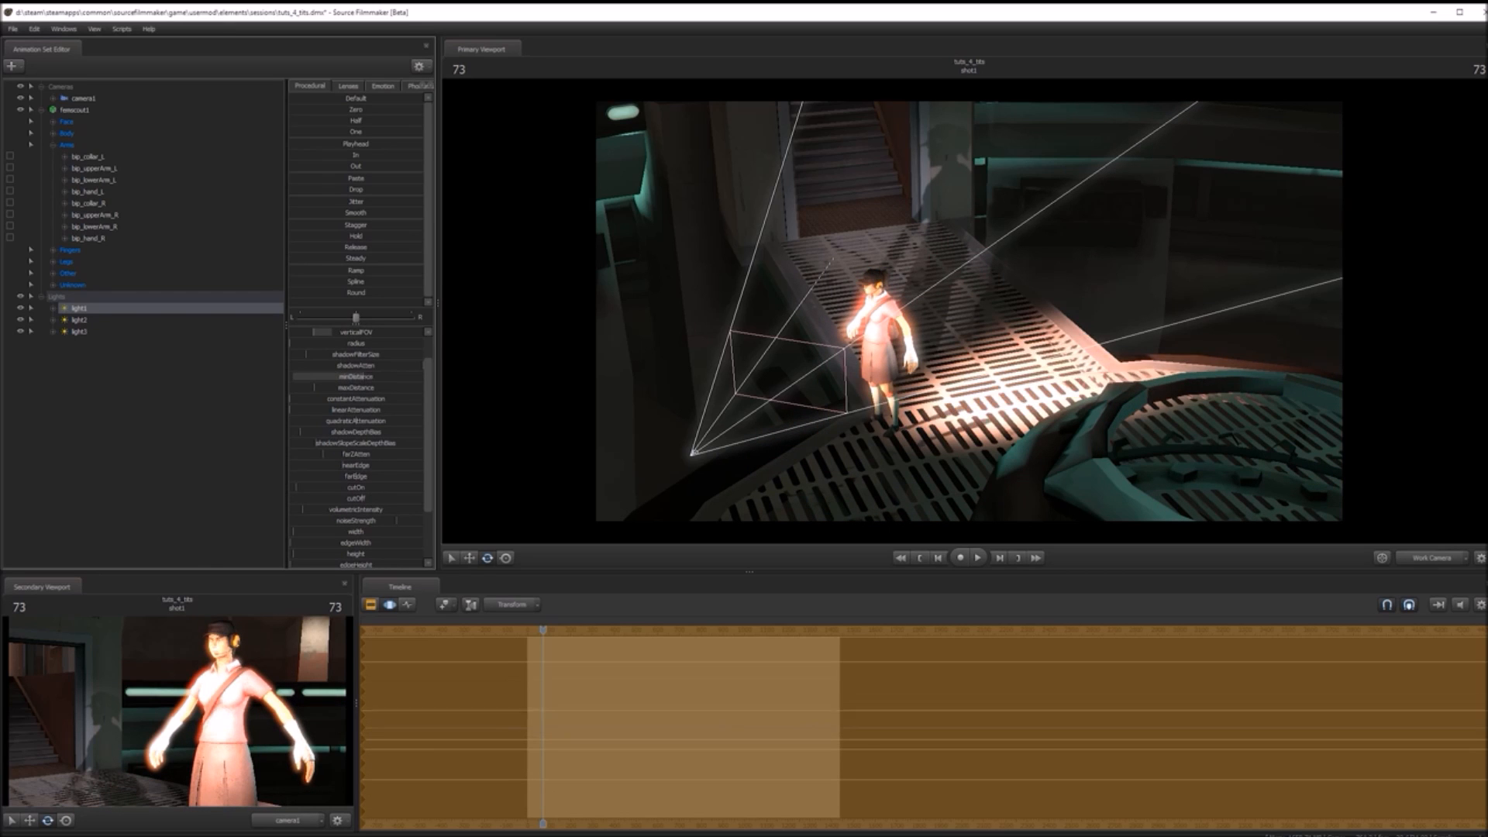
drag(371, 390, 314, 390)
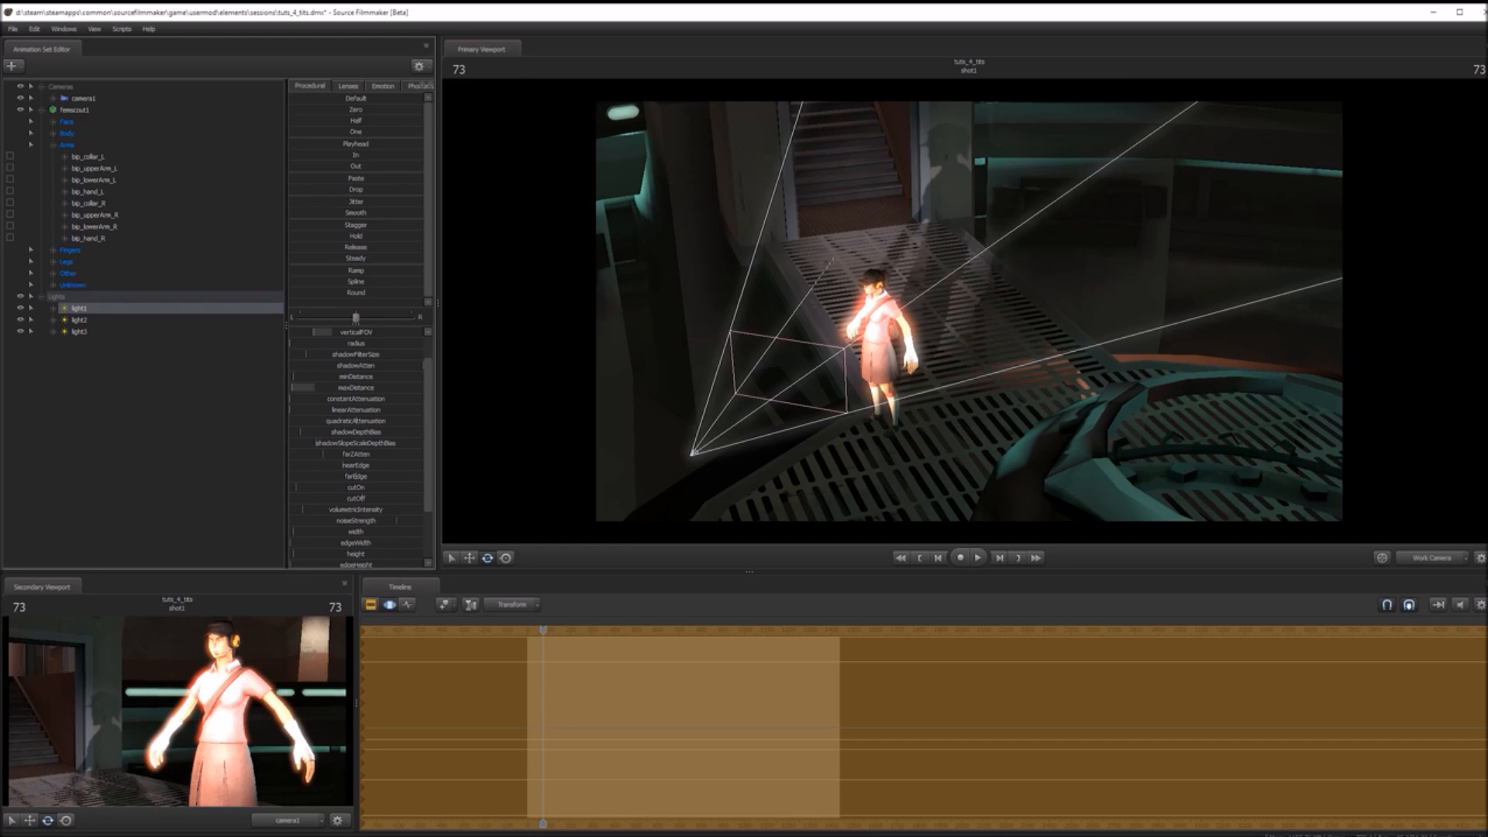
drag(292, 387, 291, 388)
drag(340, 437, 355, 388)
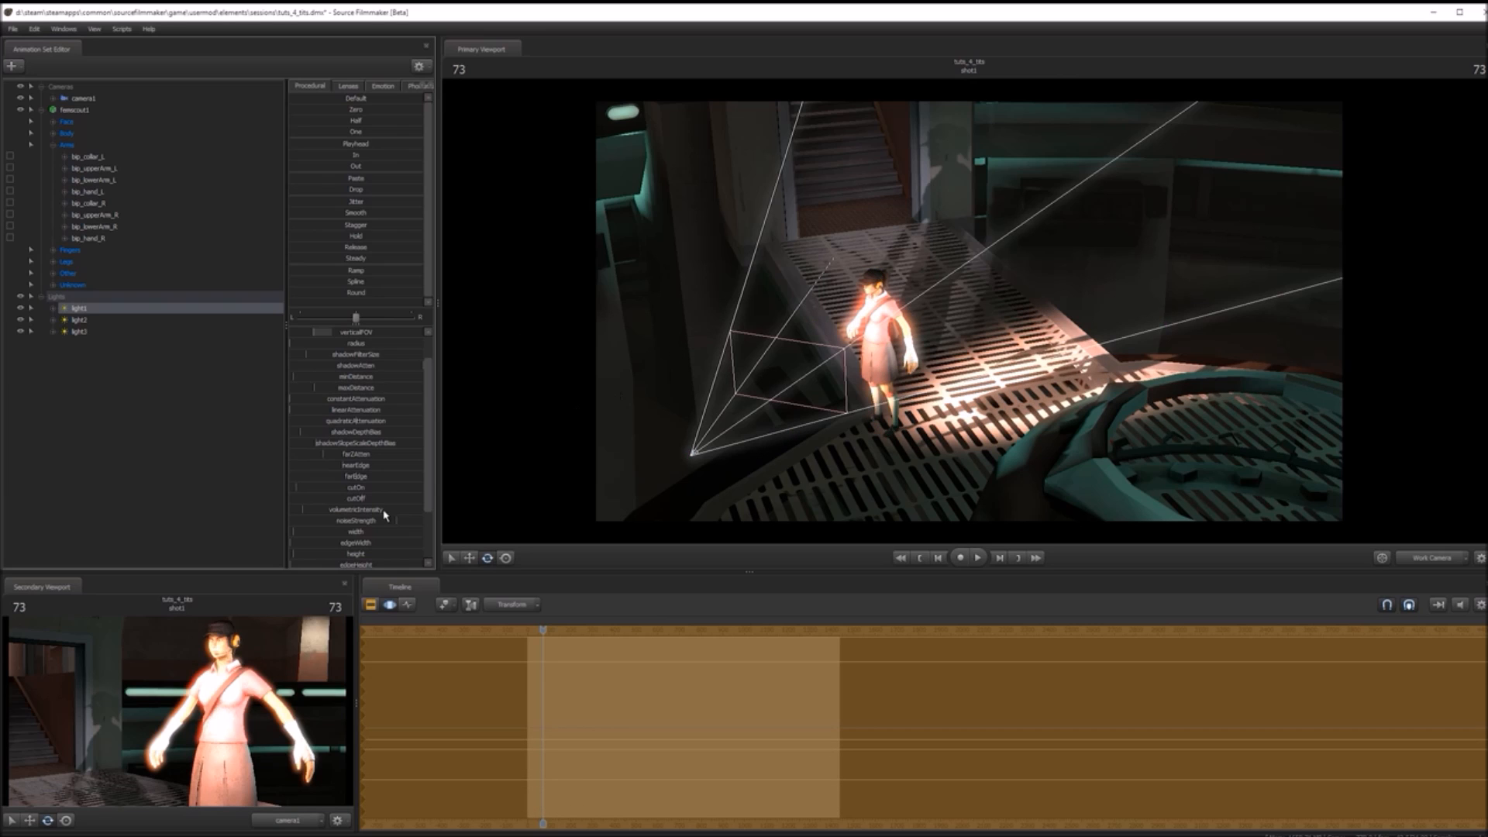
- Raise light1's volumetricIntensity slightly and bring its intensity to a moderate level
scroll(324, 346, up, 1)
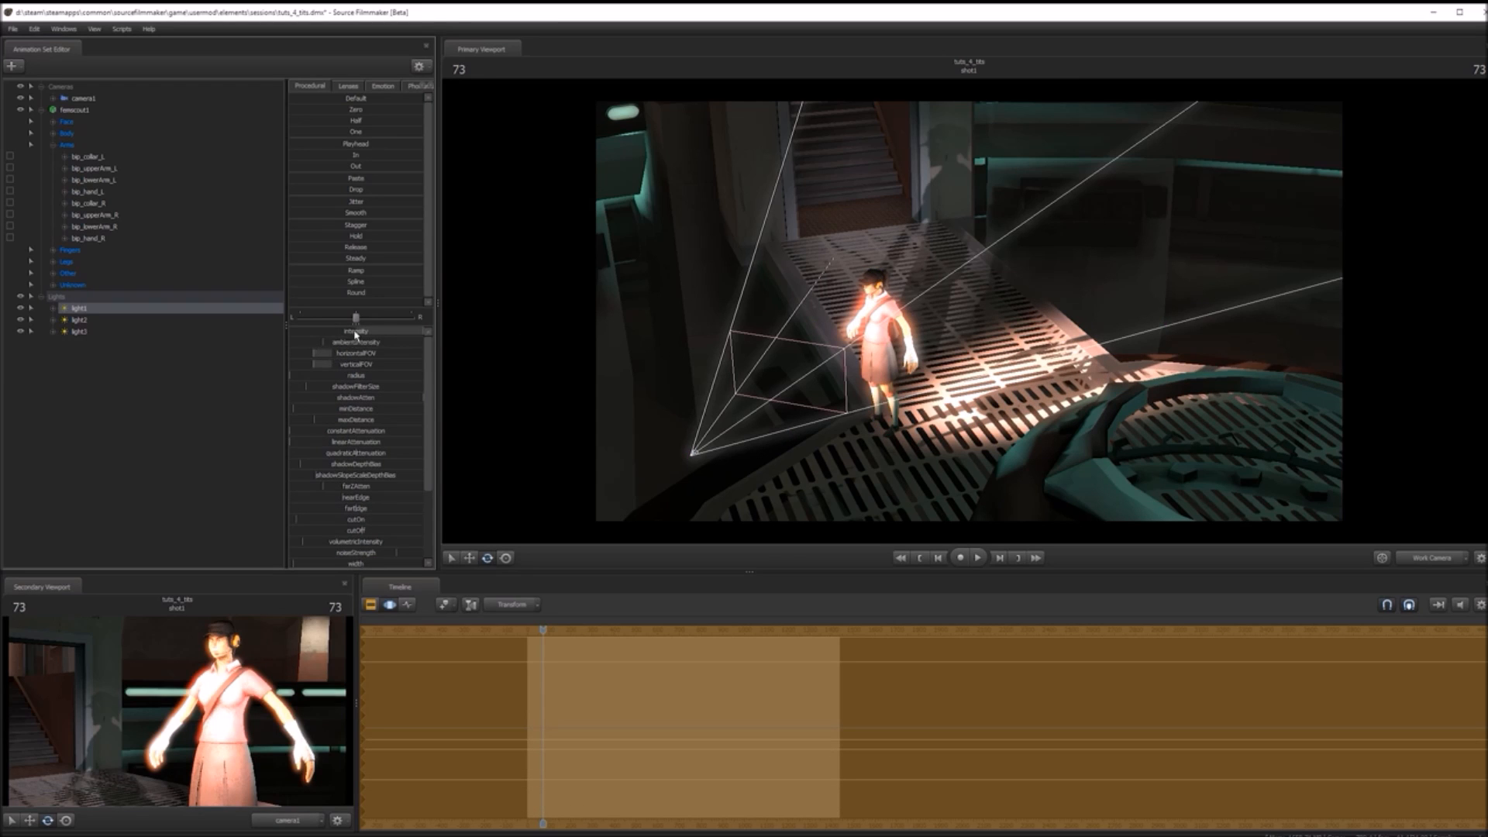
scroll(397, 501, down, 3)
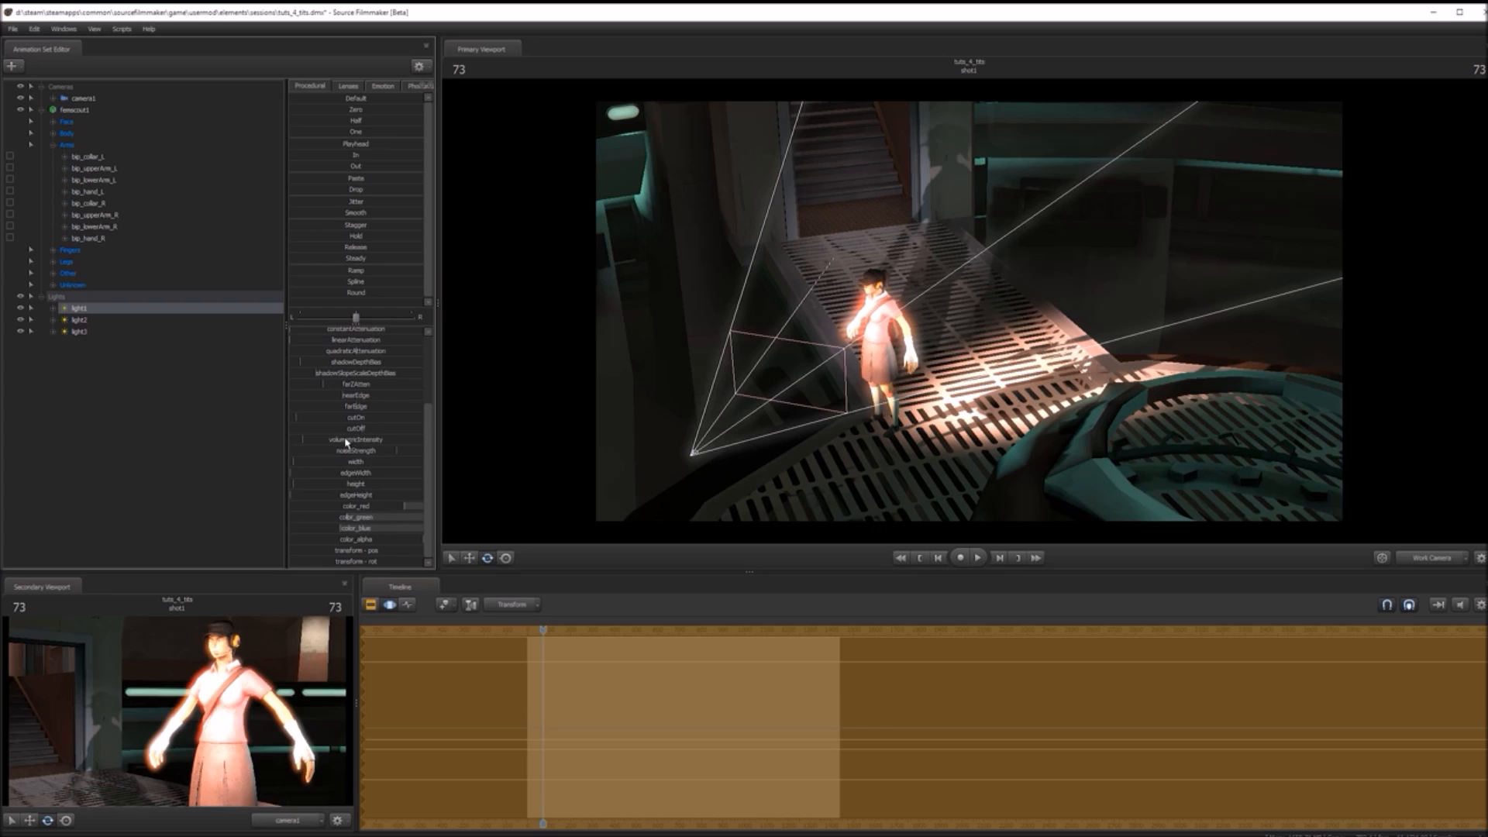
mouse_move(303, 440)
mouse_down()
mouse_move(423, 439)
mouse_move(325, 440)
mouse_up()
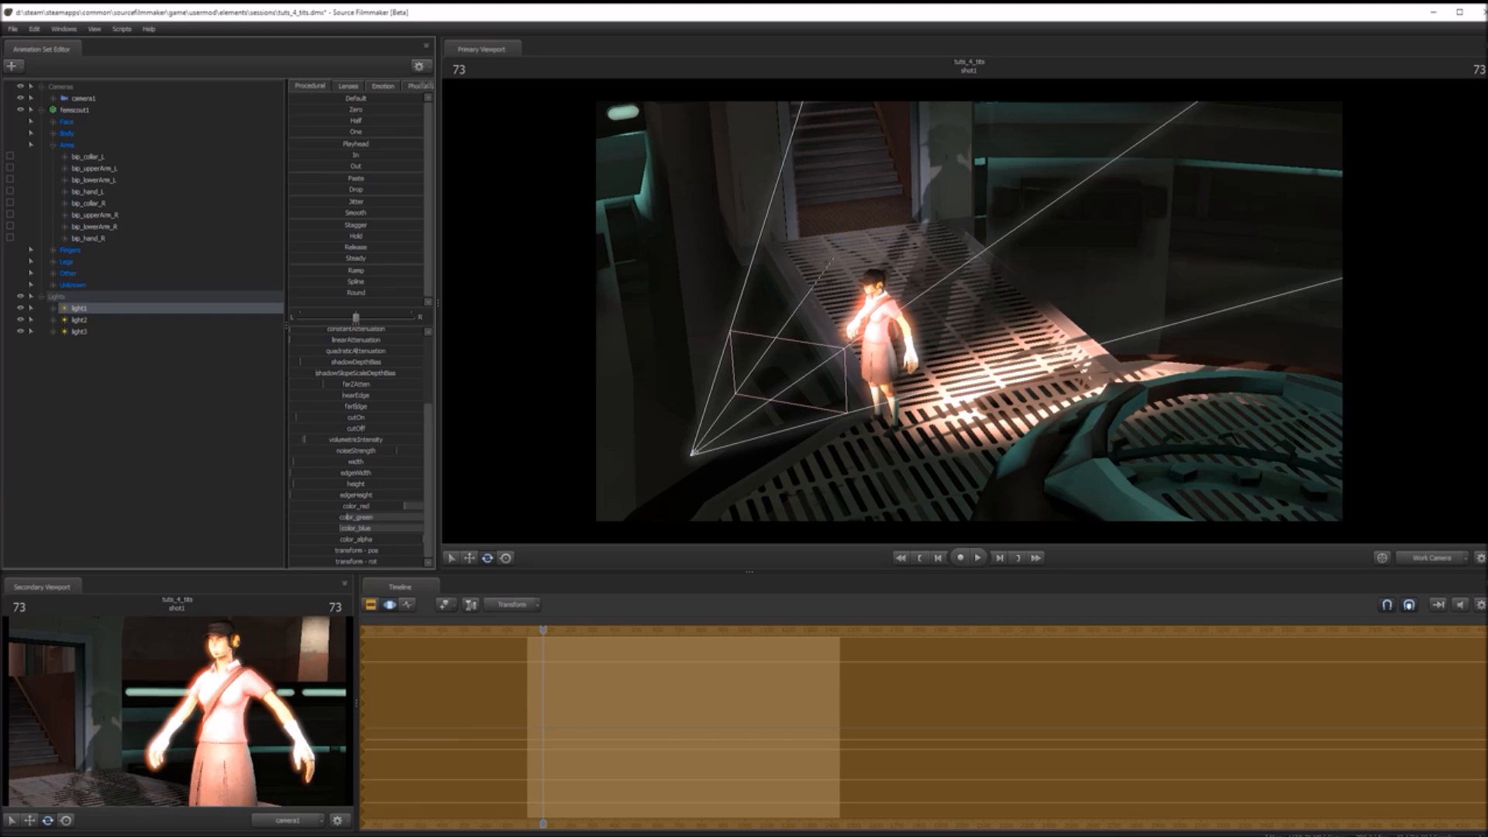
scroll(344, 428, up, 3)
drag(380, 335, 284, 345)
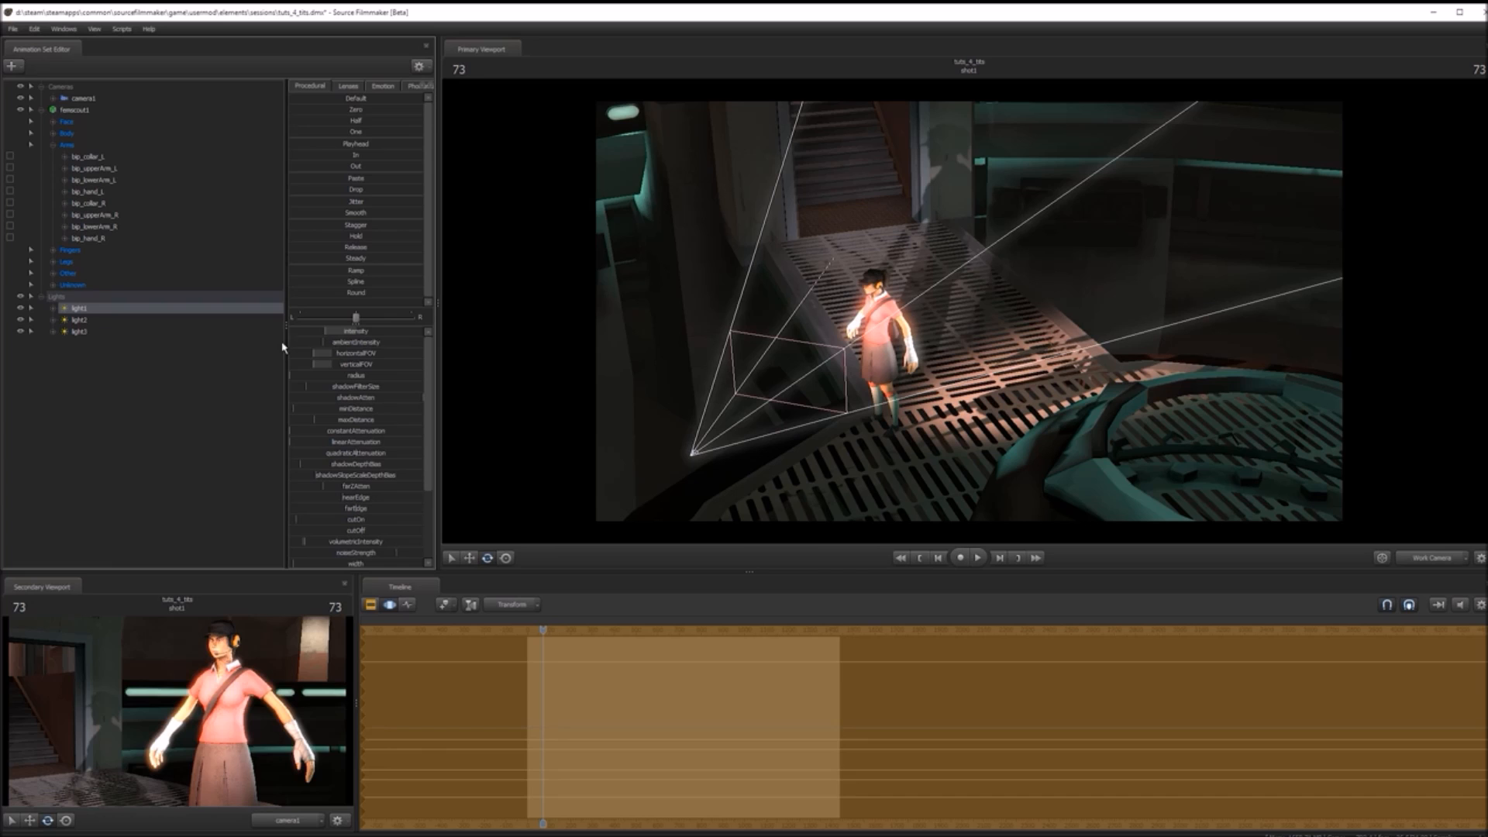
- Enable volumetrics on light1 and move the playhead to frame 46
right_click(81, 310)
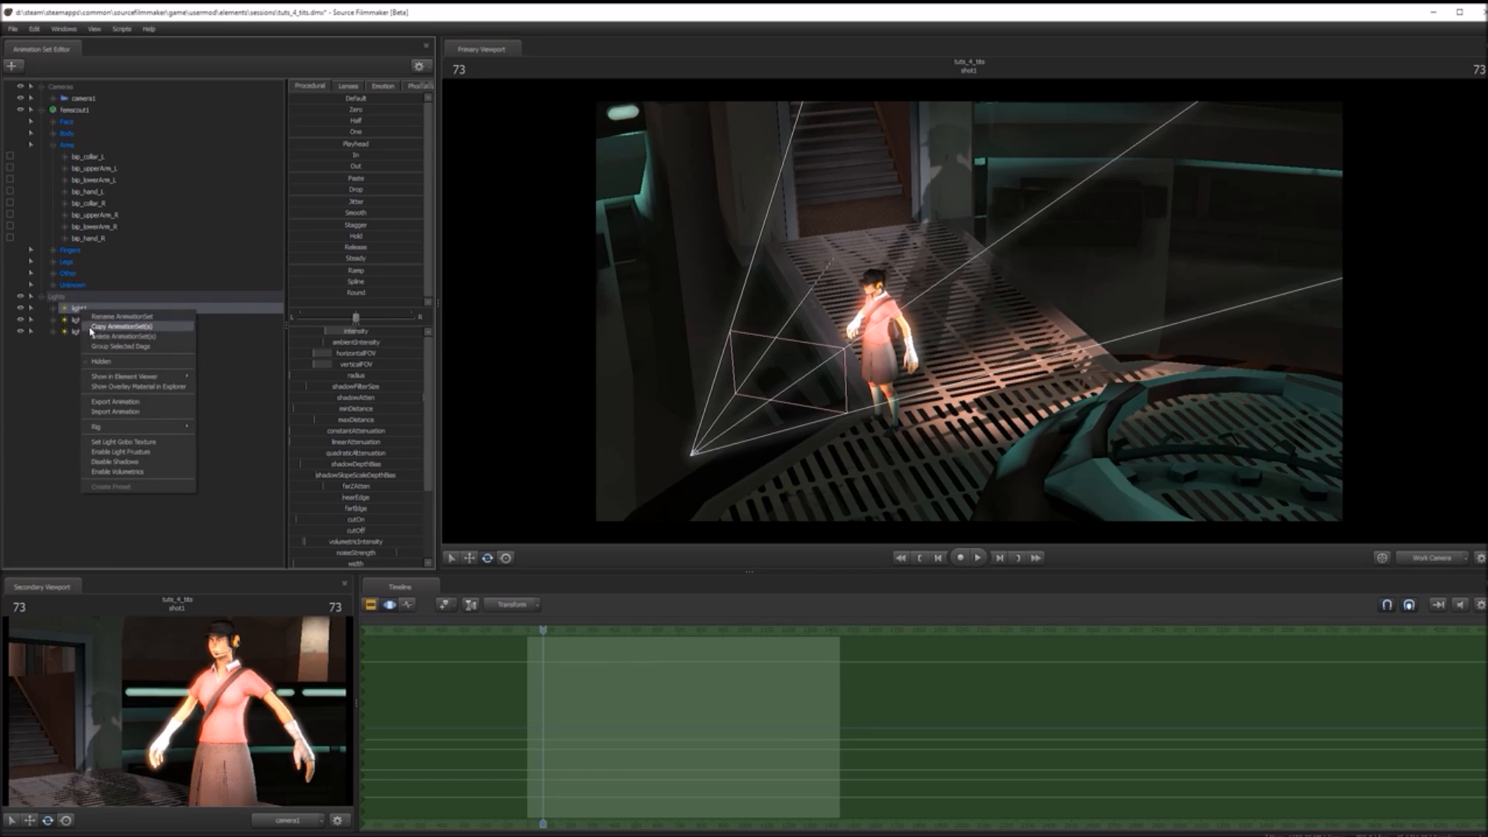
click(139, 473)
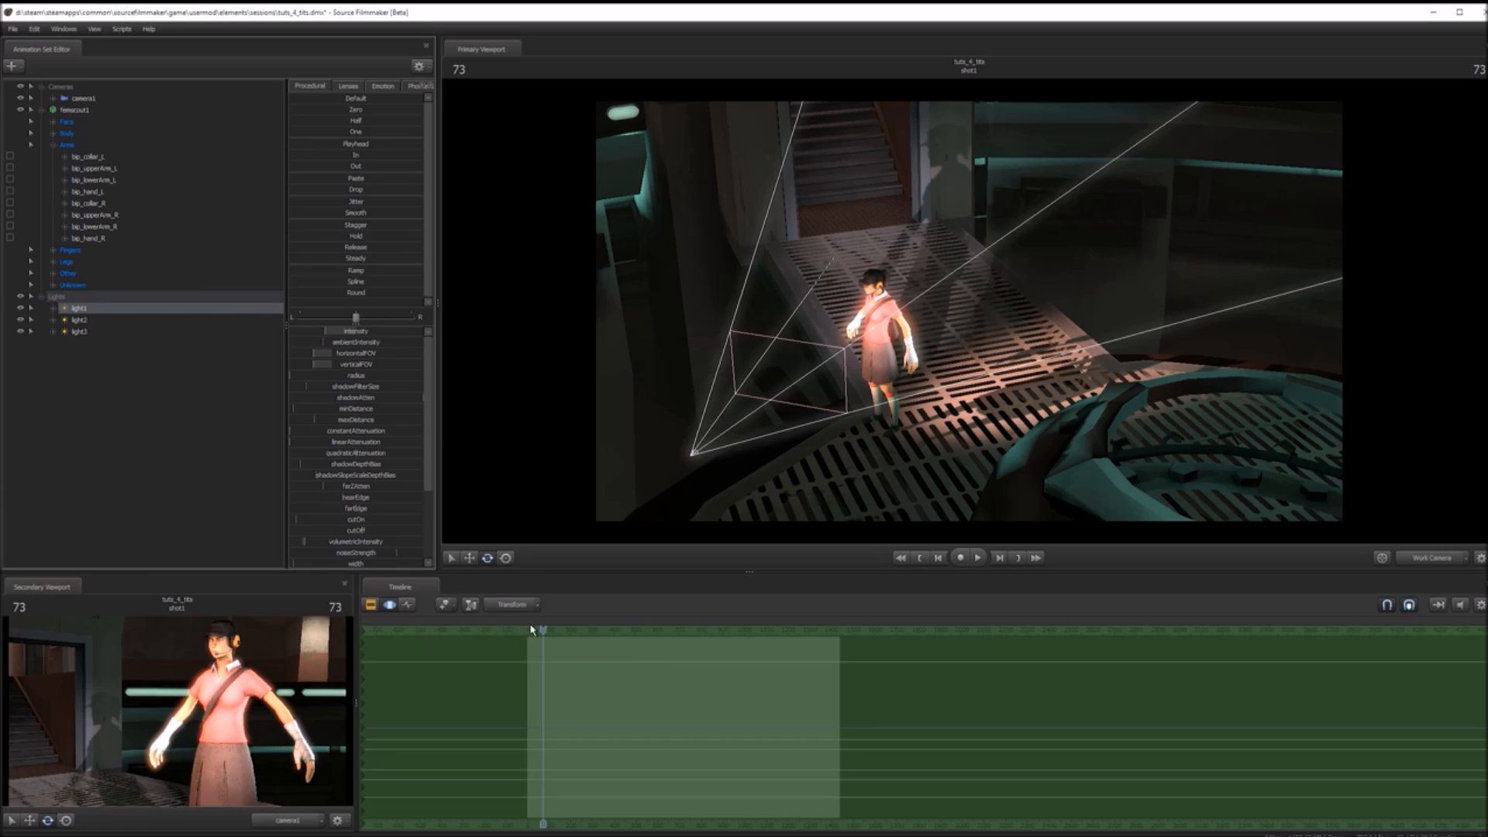
mouse_move(535, 624)
mouse_down()
mouse_move(504, 626)
mouse_move(824, 627)
mouse_move(519, 626)
mouse_move(539, 610)
mouse_up()
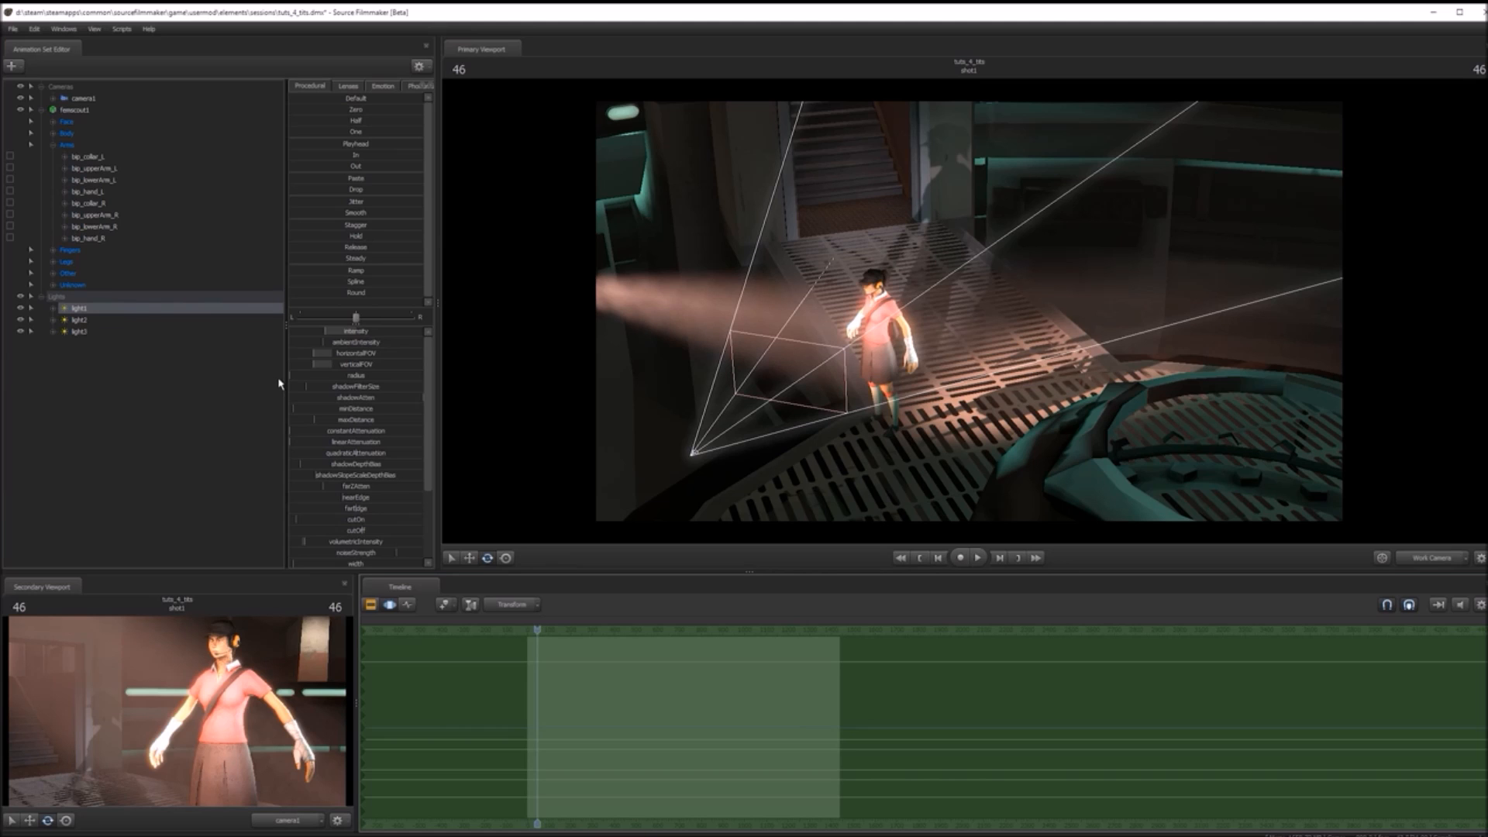
- Raise light1's intensity slightly, try a strong volumetricIntensity, and settle it on a low value
scroll(404, 443, down, 3)
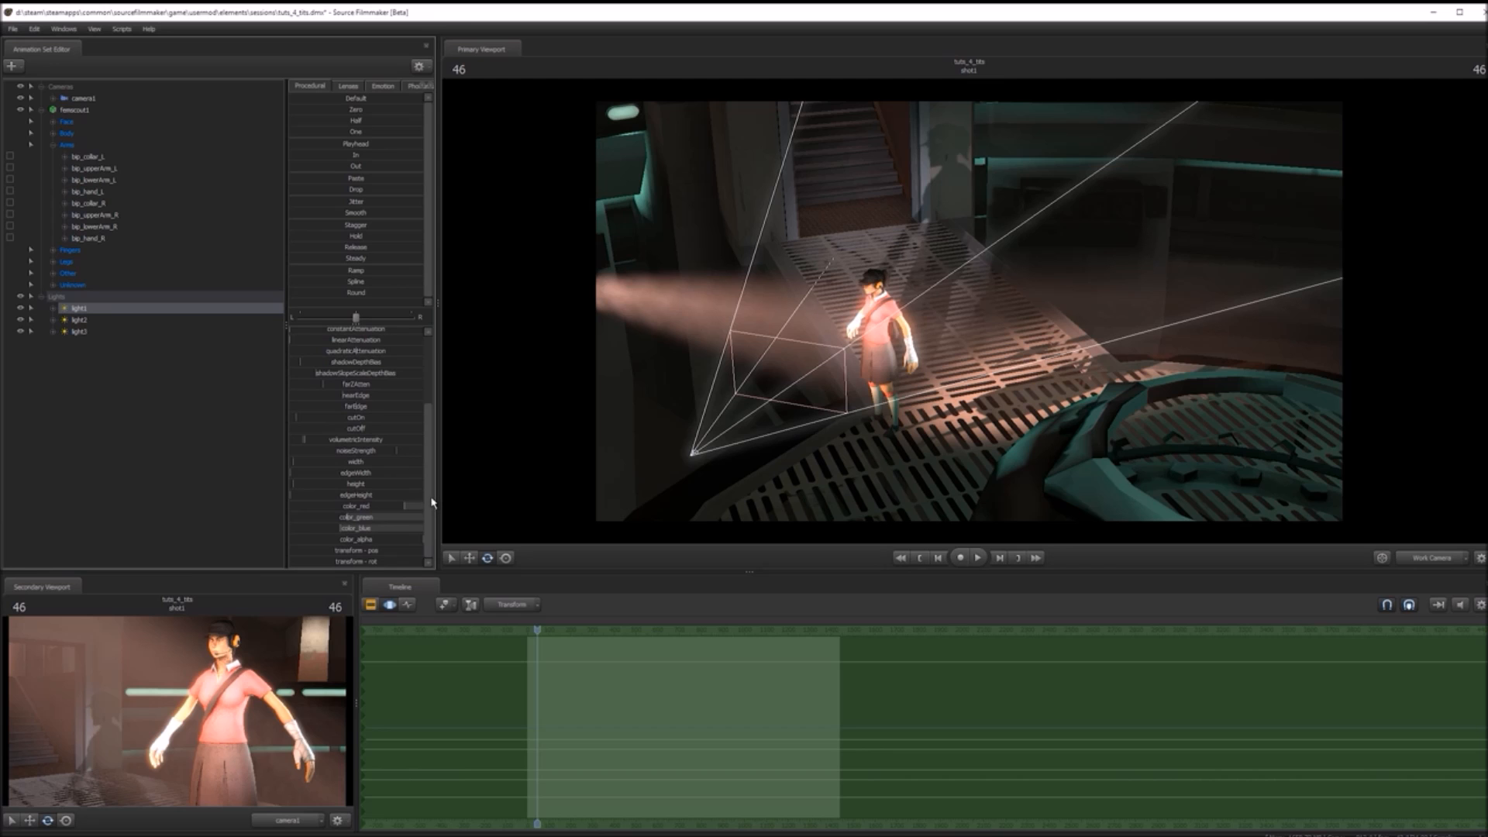
scroll(364, 349, up, 3)
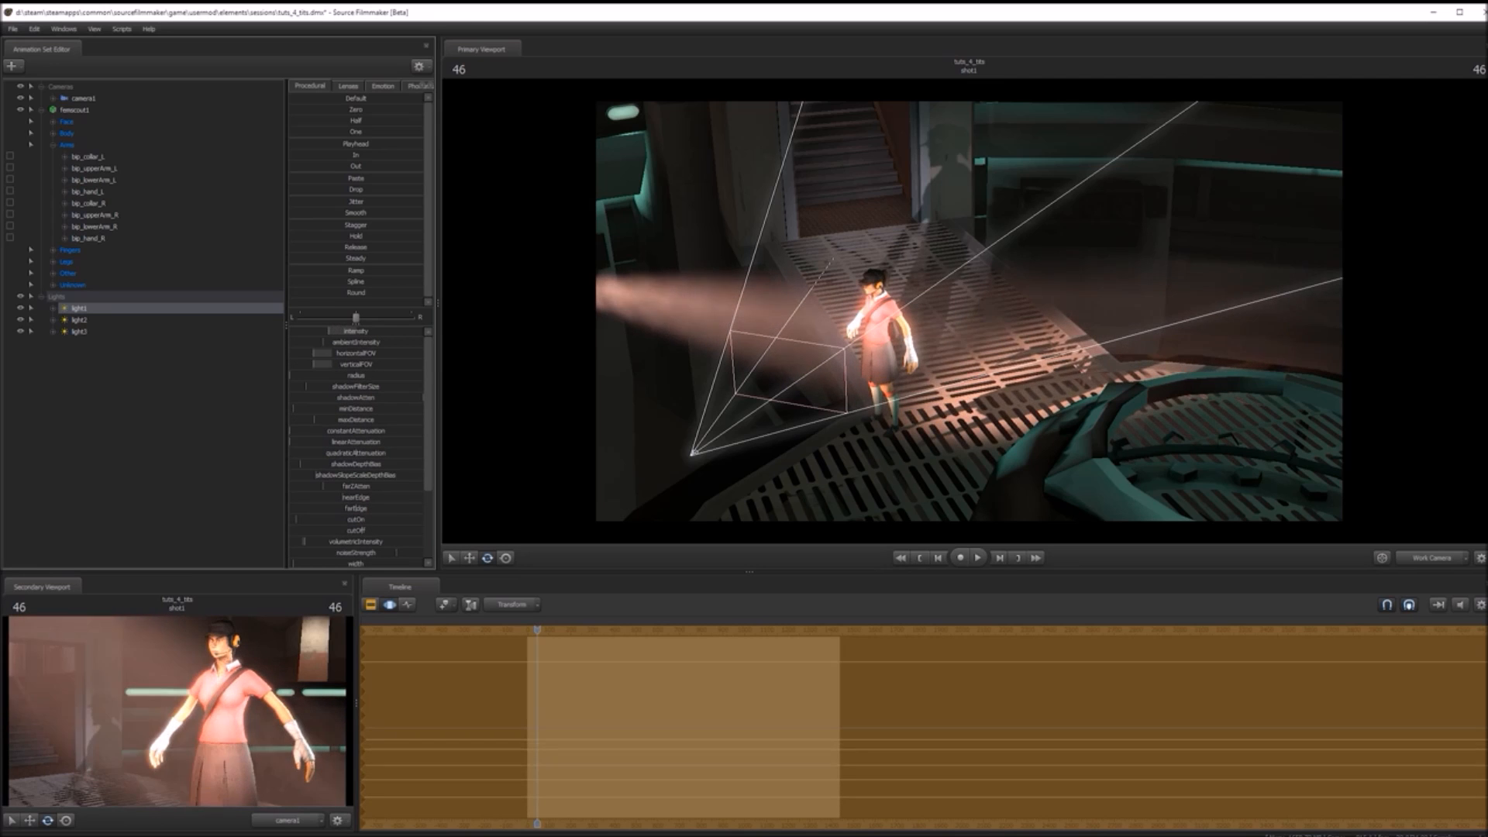
scroll(388, 503, down, 3)
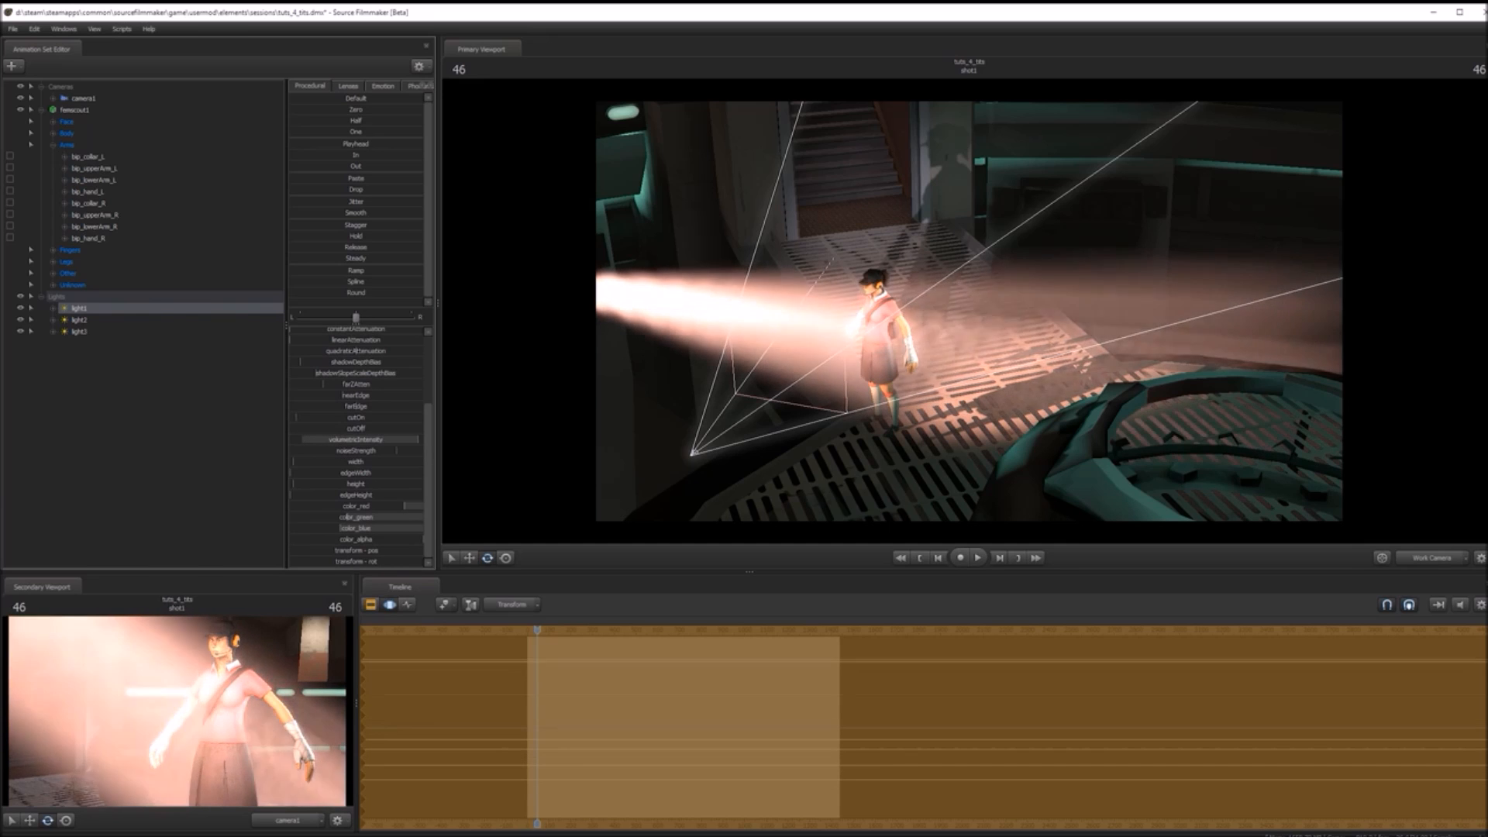
mouse_move(306, 439)
mouse_down()
mouse_move(292, 439)
mouse_move(345, 440)
mouse_move(305, 439)
mouse_up()
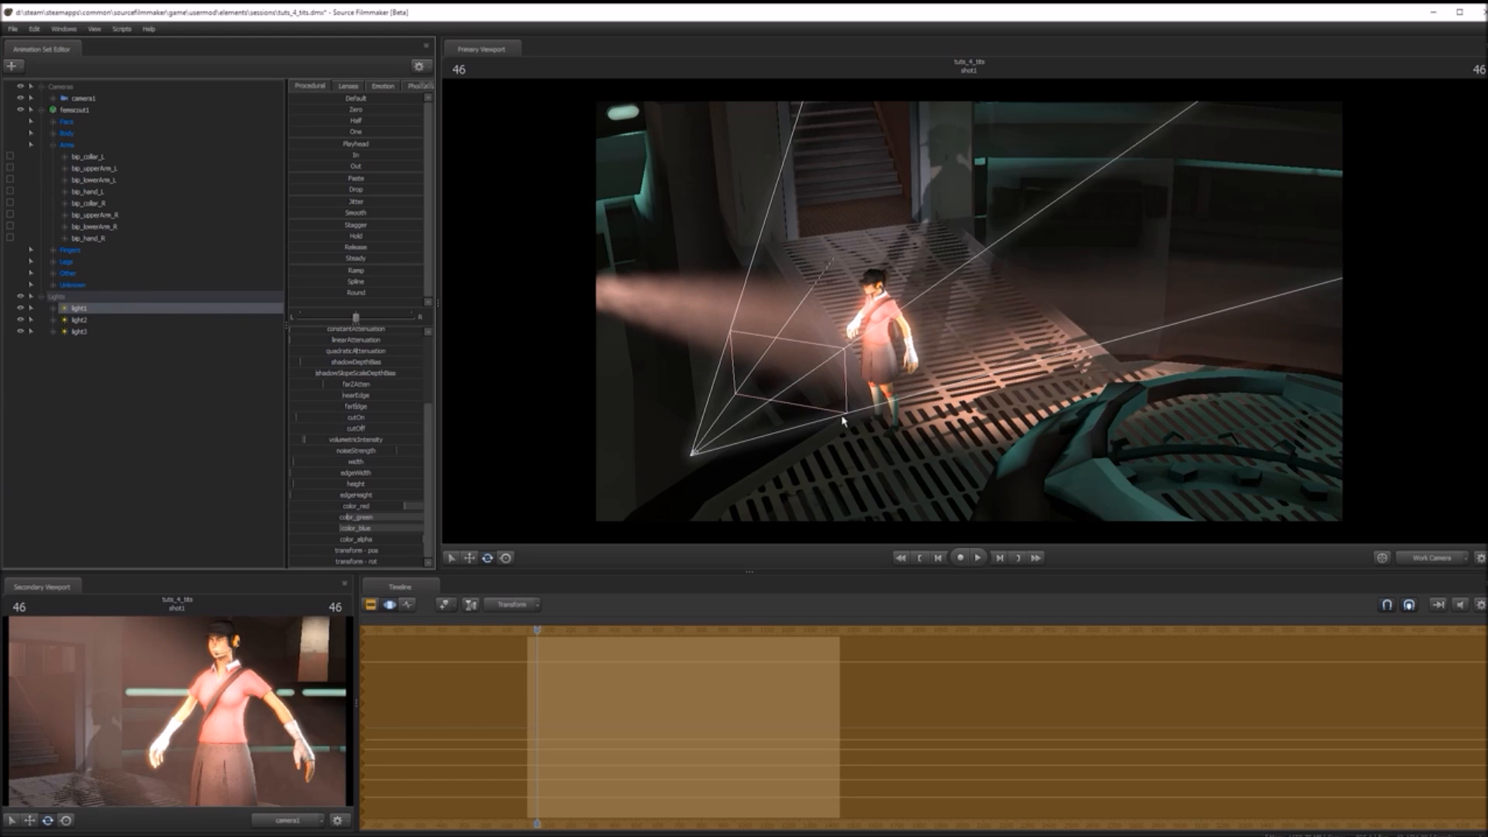
- Enable volumetrics on light3 and move the playhead to frame 158
click(99, 332)
right_click(99, 331)
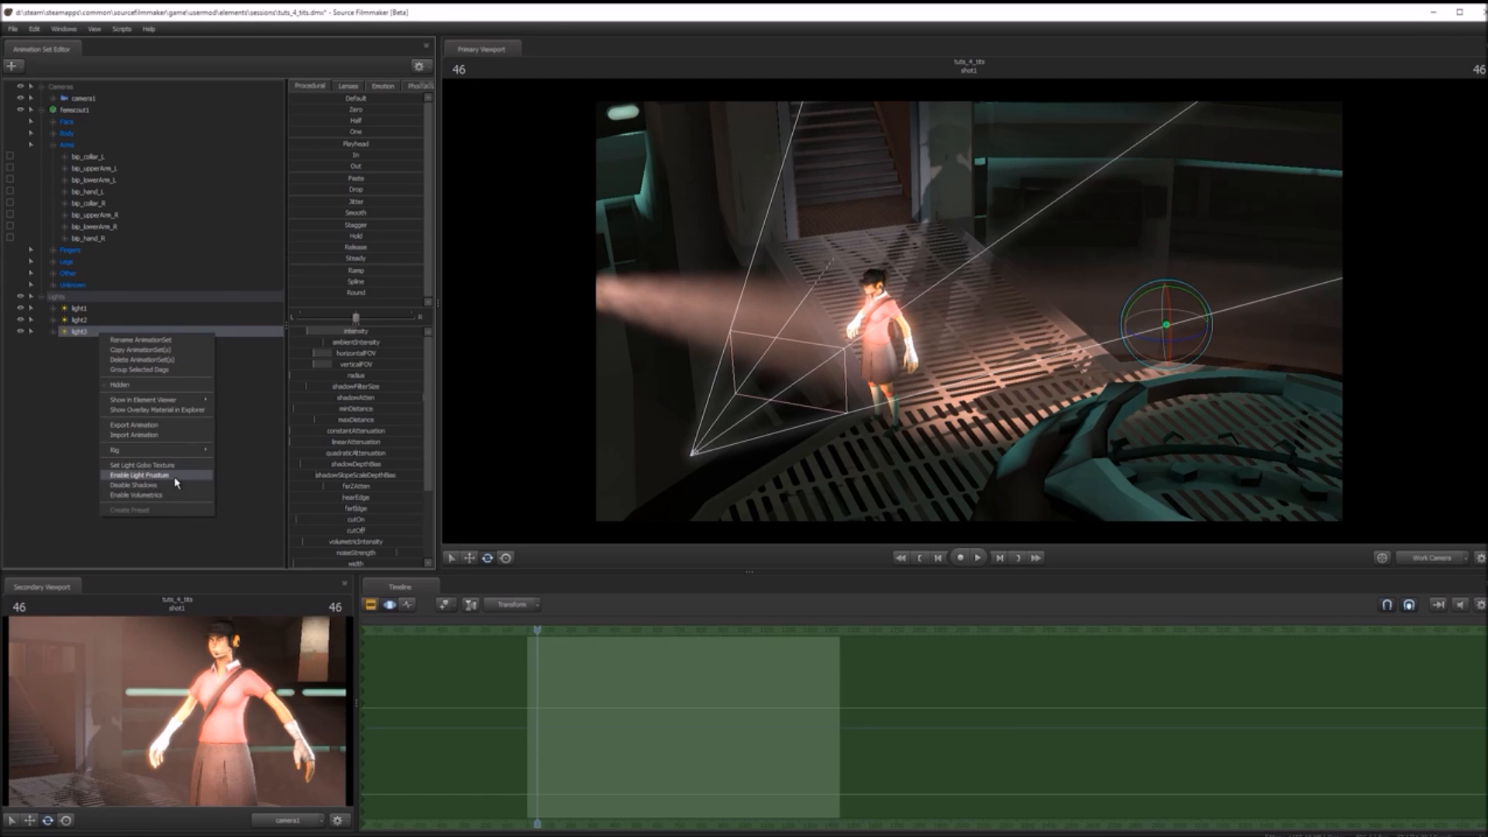
click(178, 499)
click(189, 505)
drag(527, 625, 561, 626)
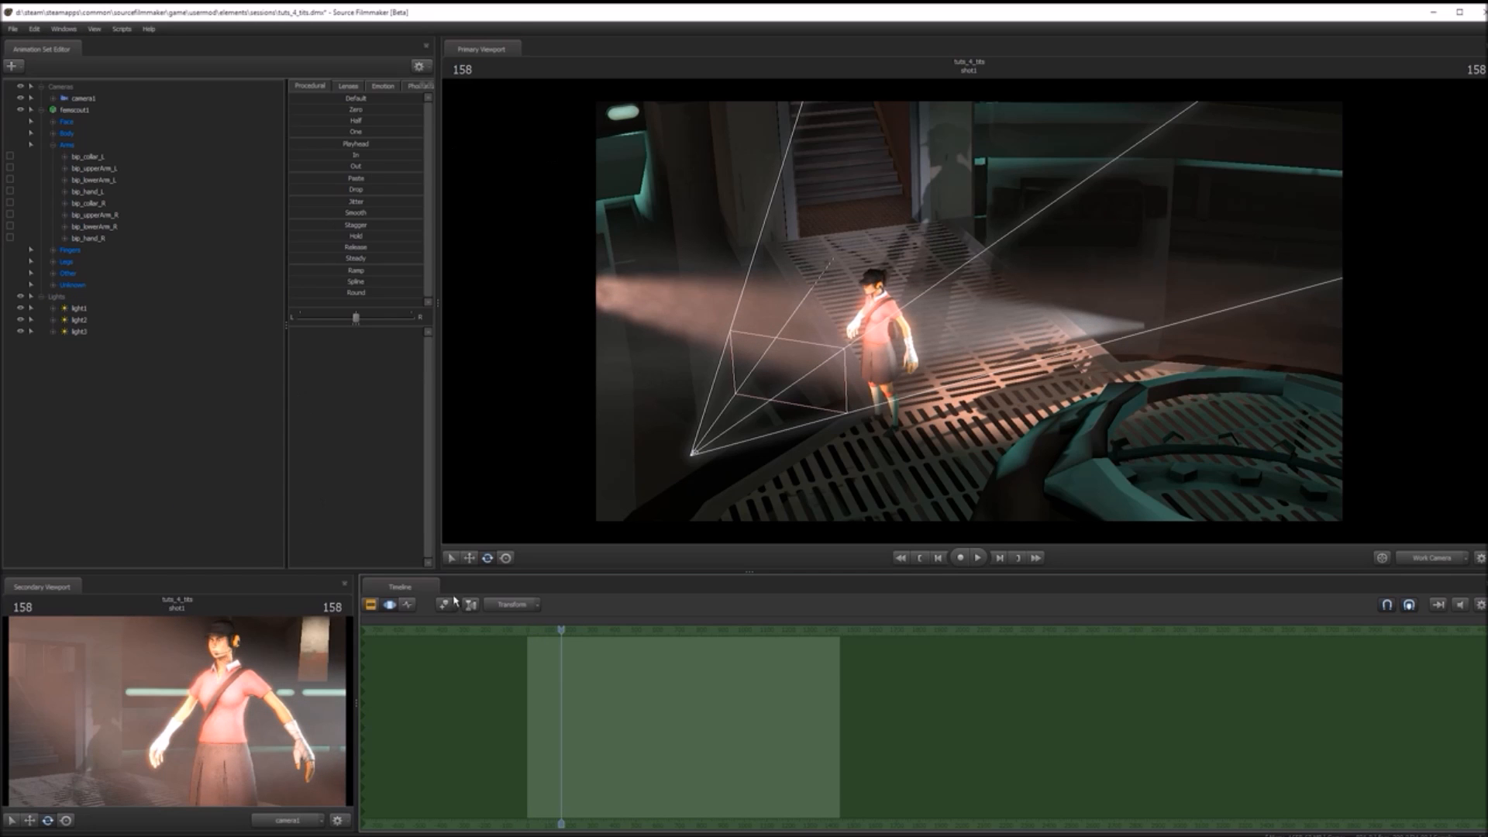
- Raise light3 well above the walkway, aimed down at the femscout model, and widen its horizontalFOV
click(100, 331)
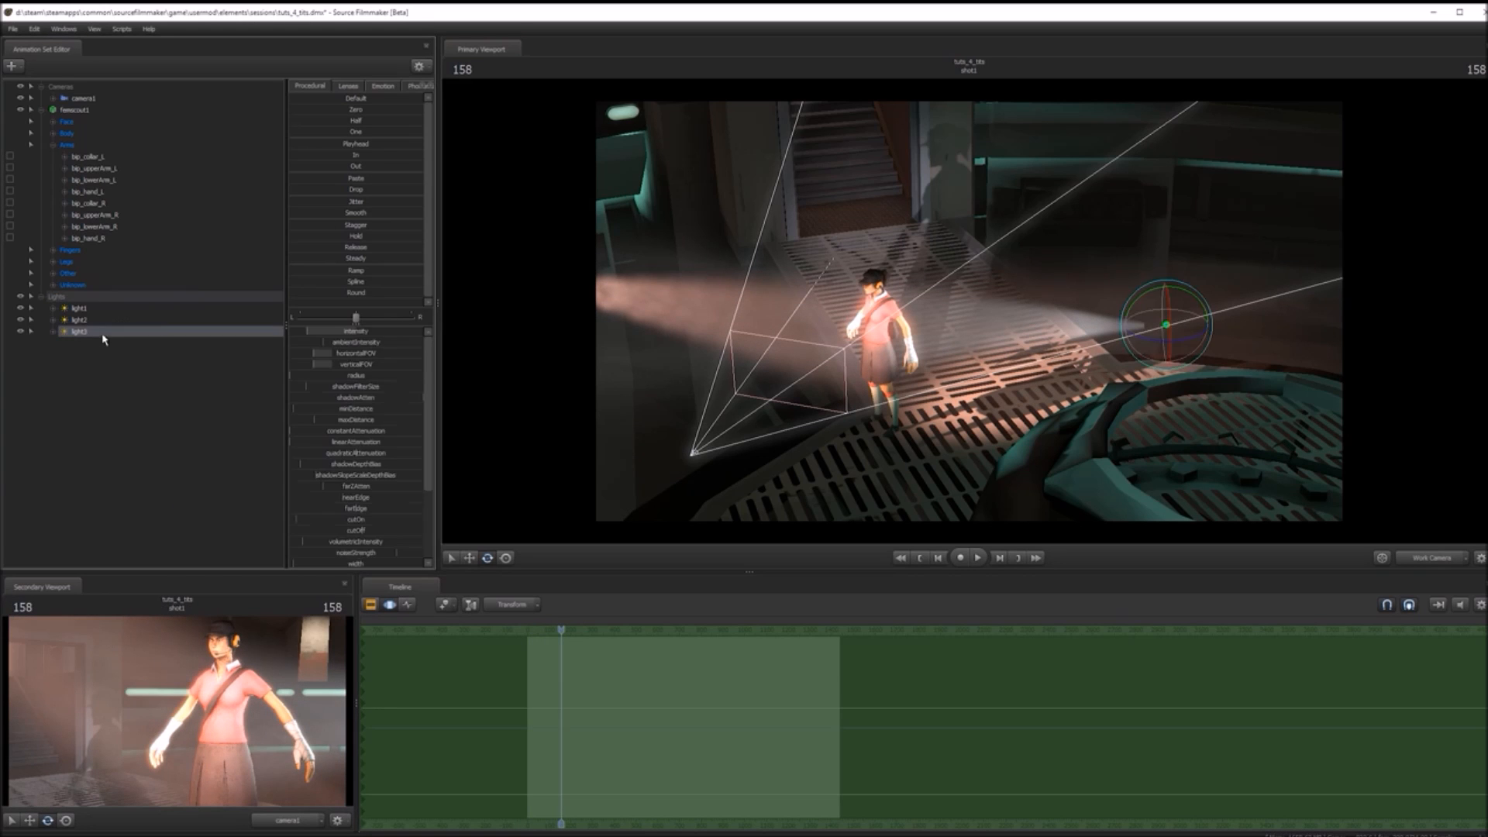
click(1192, 308)
key(w)
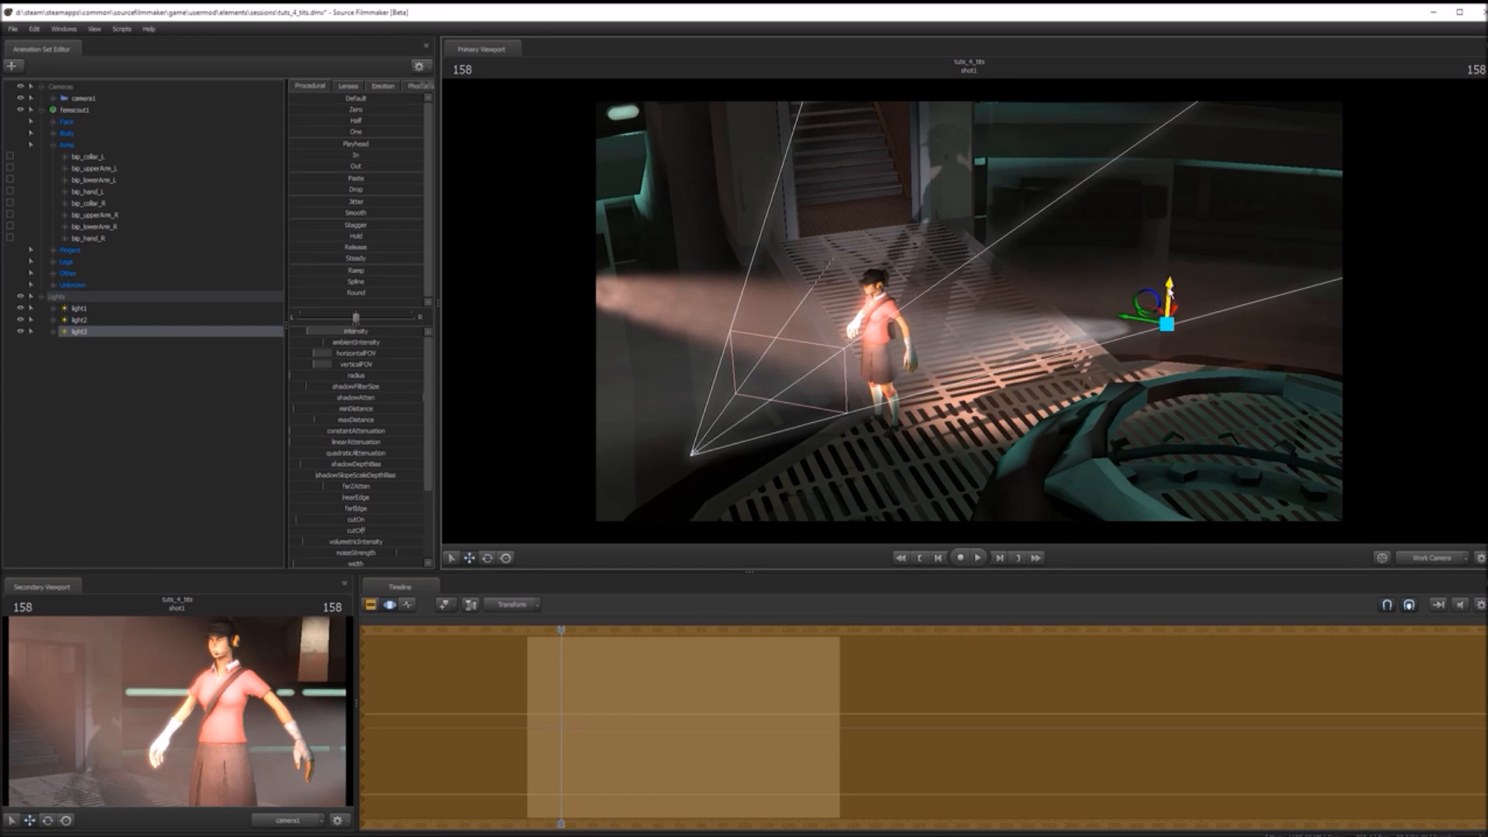
drag(1176, 290, 1172, 163)
key(e)
key(w)
drag(361, 355, 393, 354)
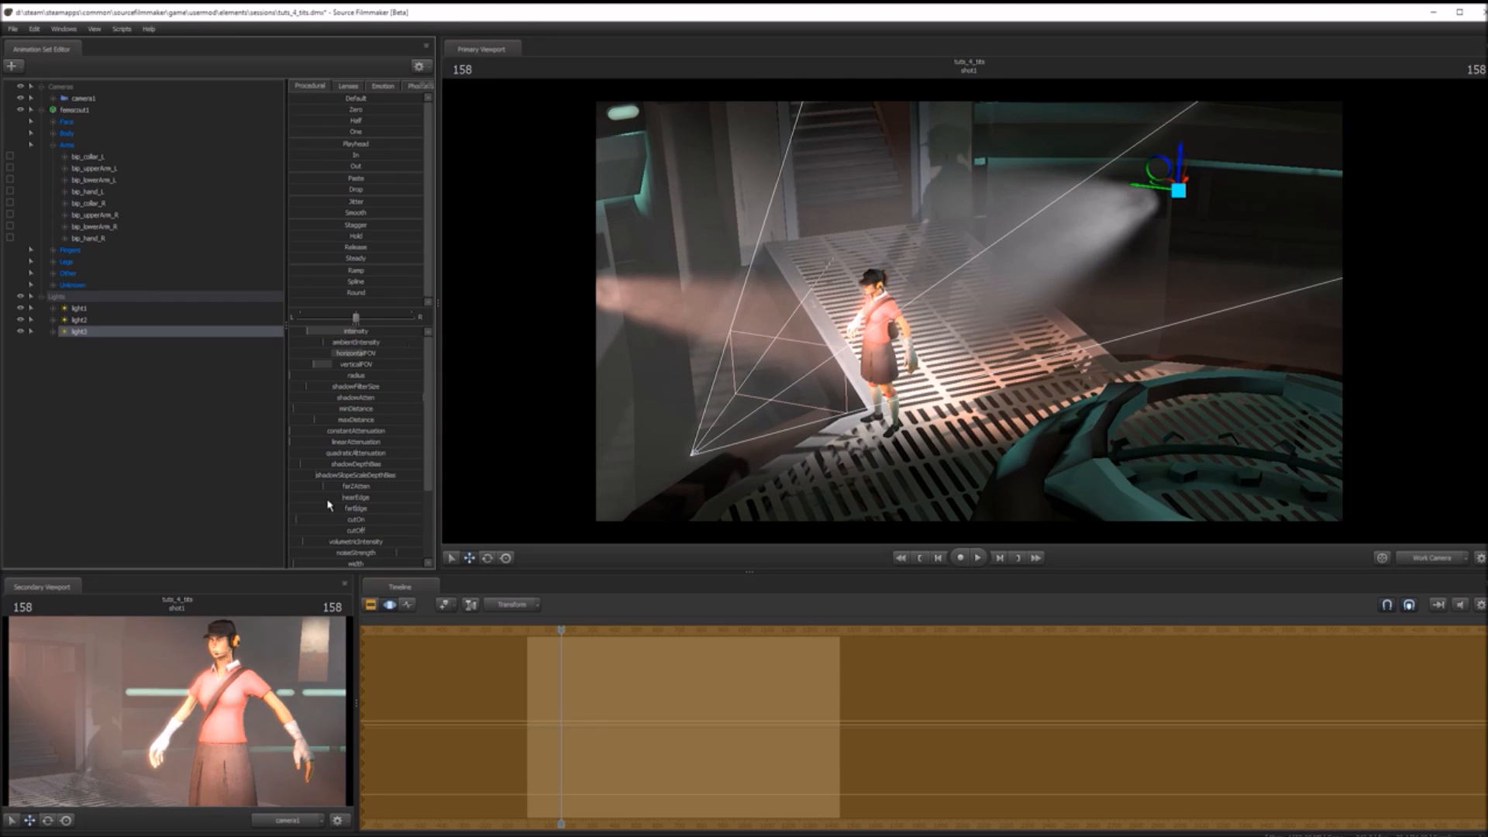
- Tint light3 blue by strongly lowering its color_red control and slightly lowering color_green
scroll(341, 477, down, 3)
click(374, 516)
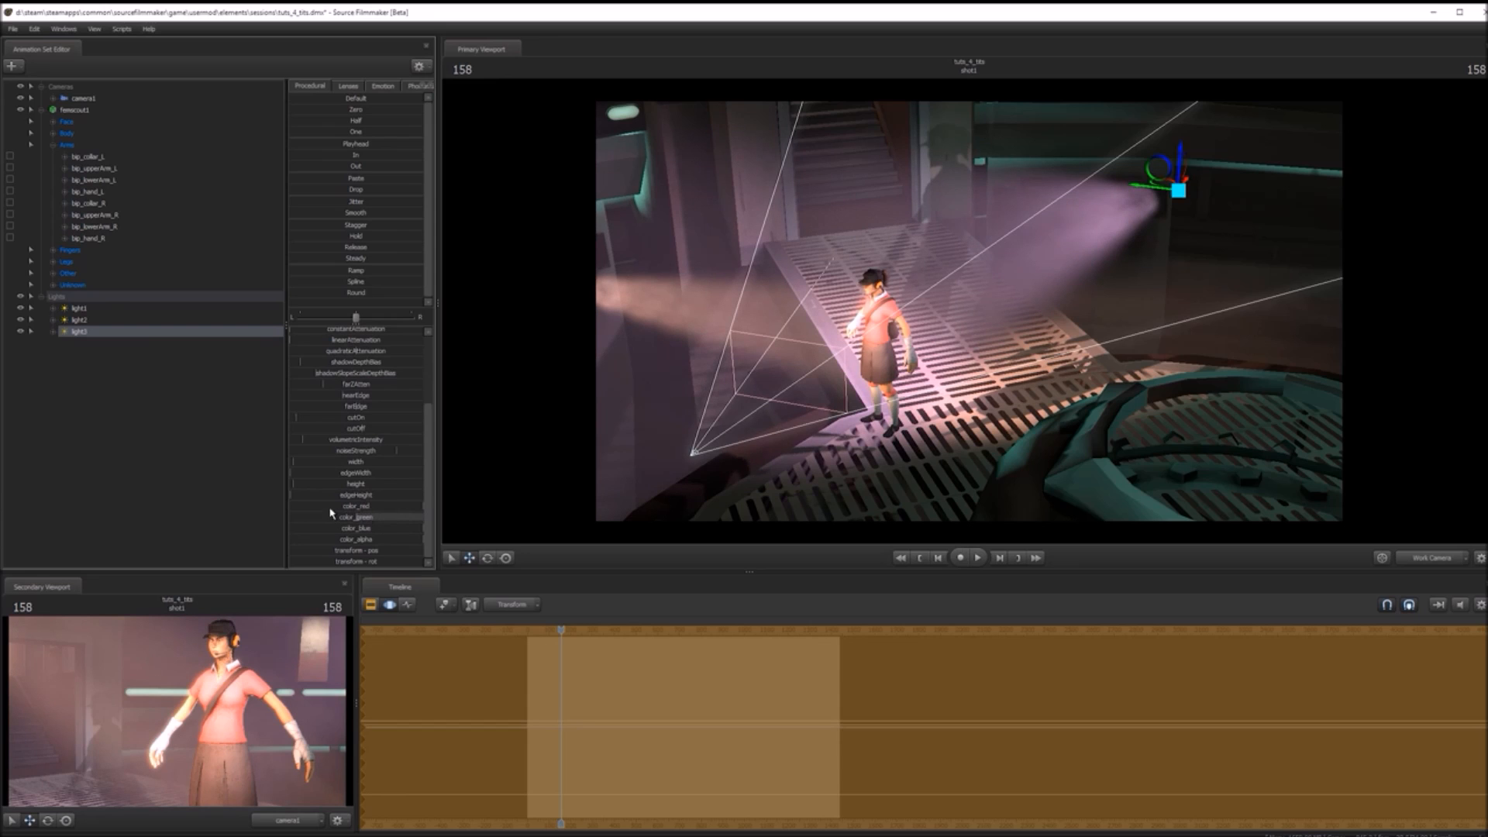
mouse_move(394, 506)
mouse_down()
mouse_move(280, 504)
mouse_move(407, 517)
mouse_up()
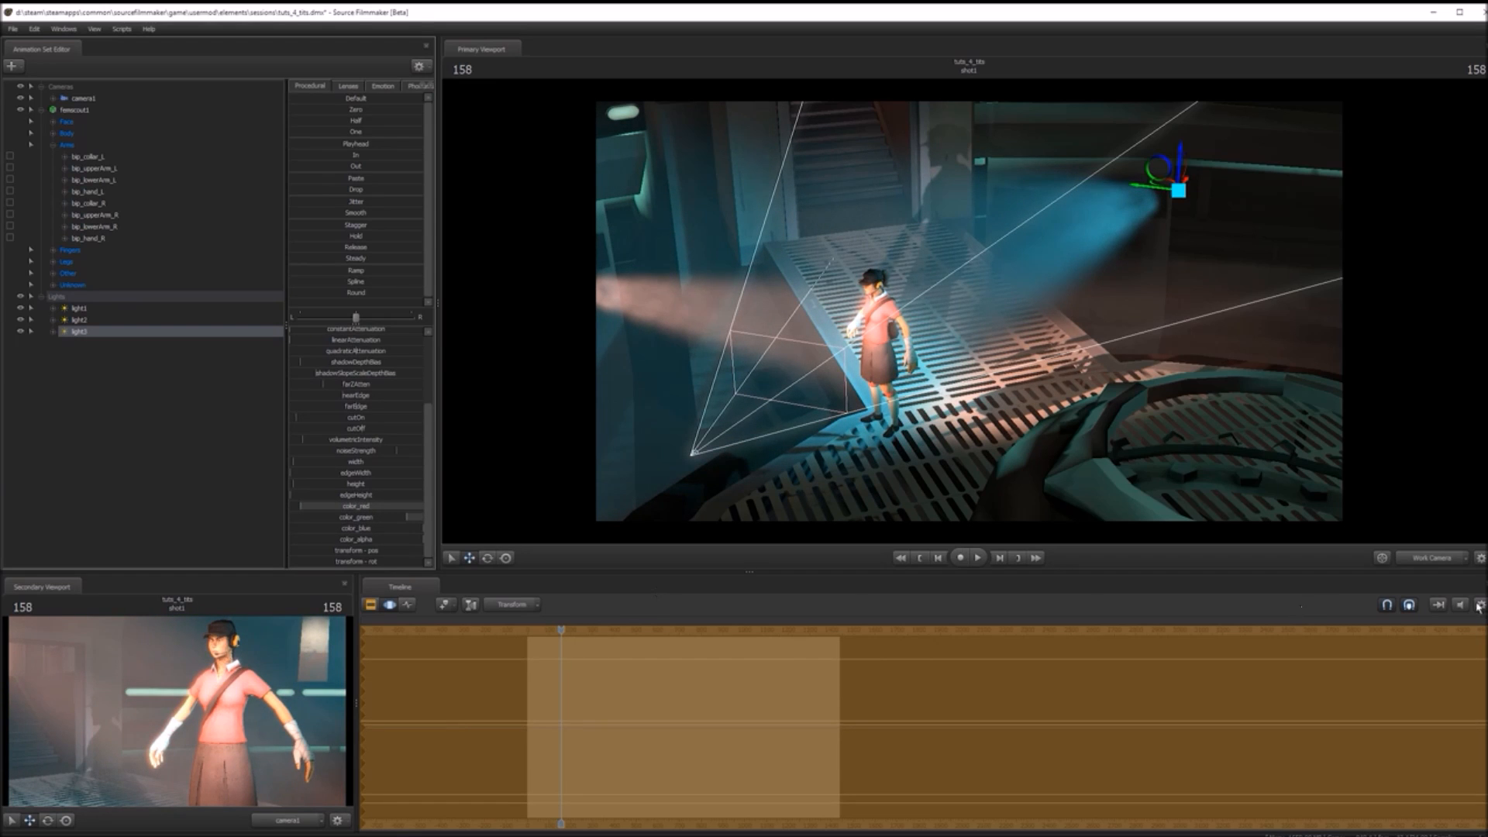
- View the shot through camera1 in the primary viewport, deselect light3 in the motion editor and save the session
click(1435, 558)
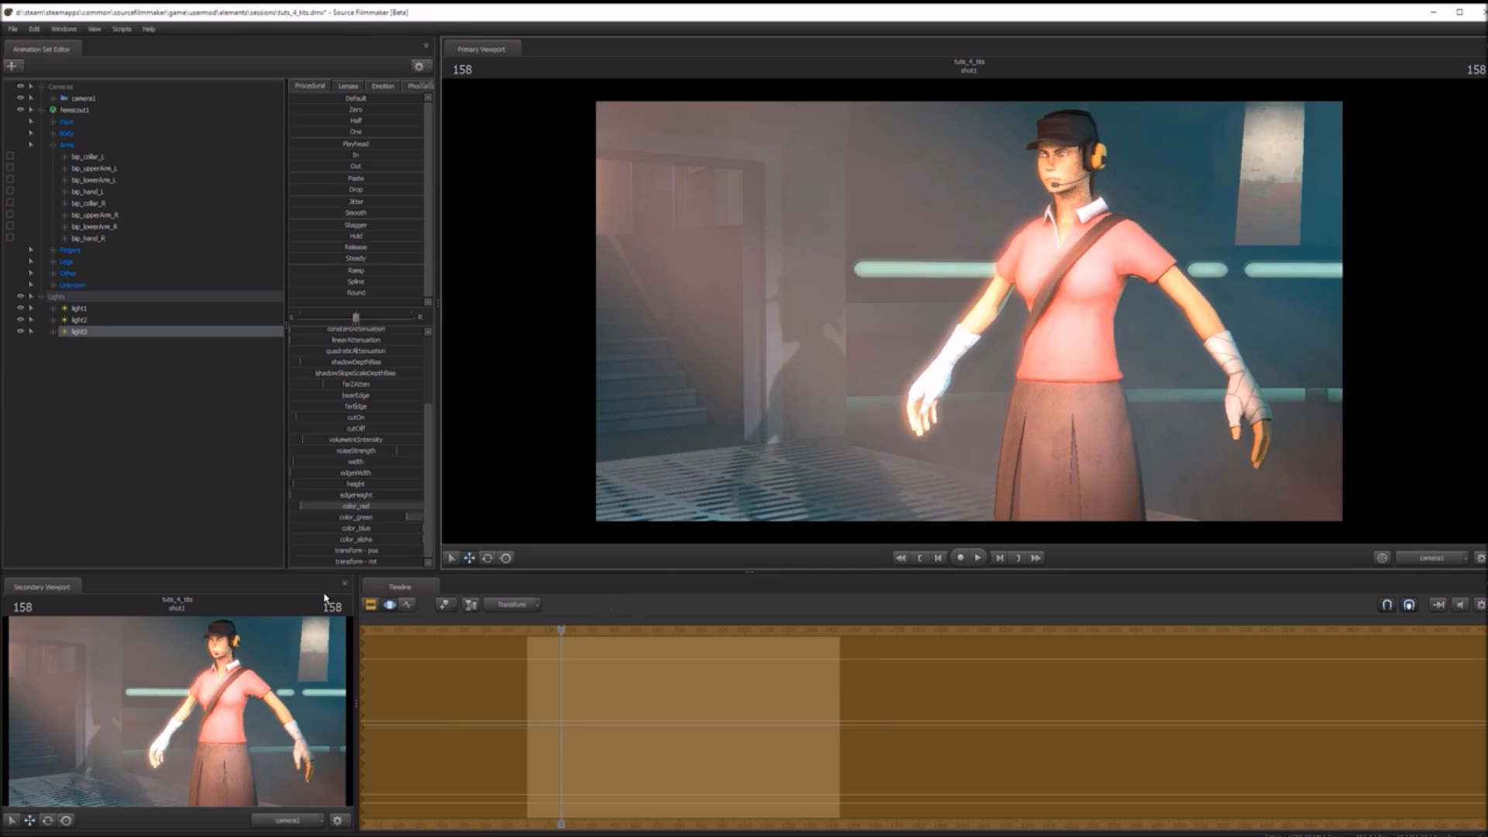
click(373, 605)
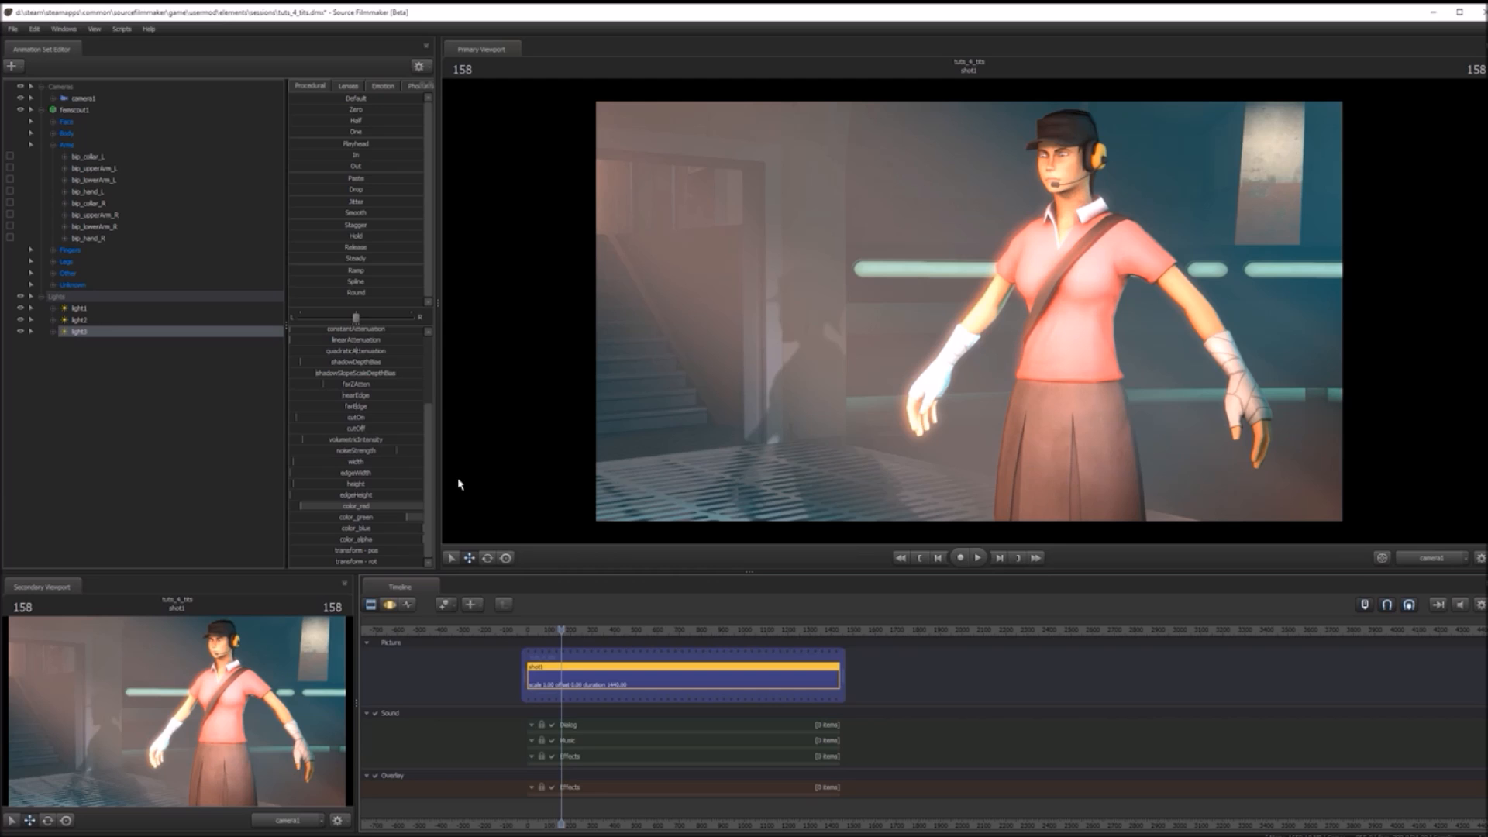
click(390, 605)
click(188, 440)
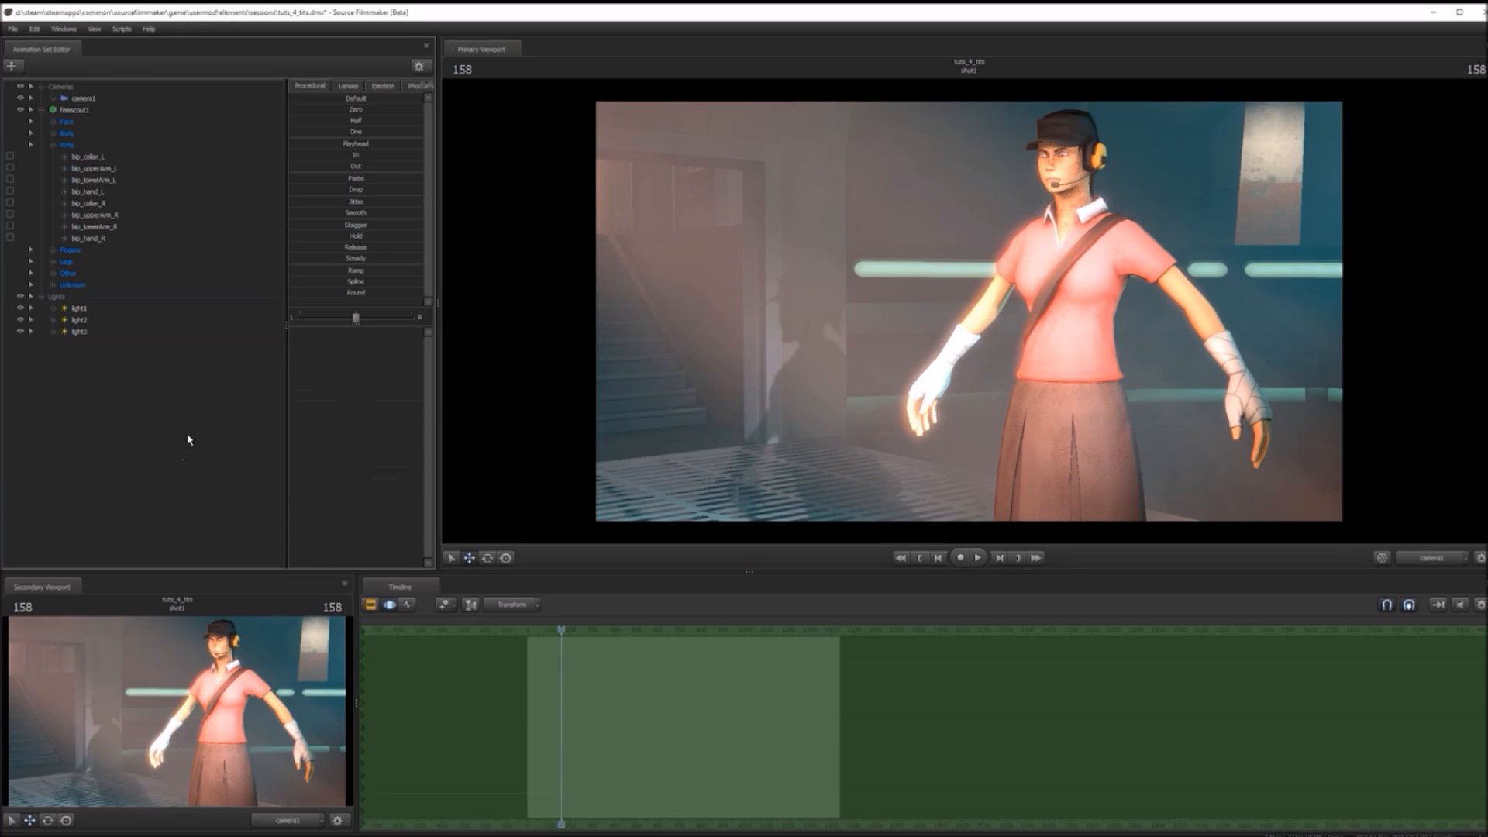
key(ctrl+s)
- Try limited time selections on the femscout model's motion and restore the selection to the entire timeline
click(76, 110)
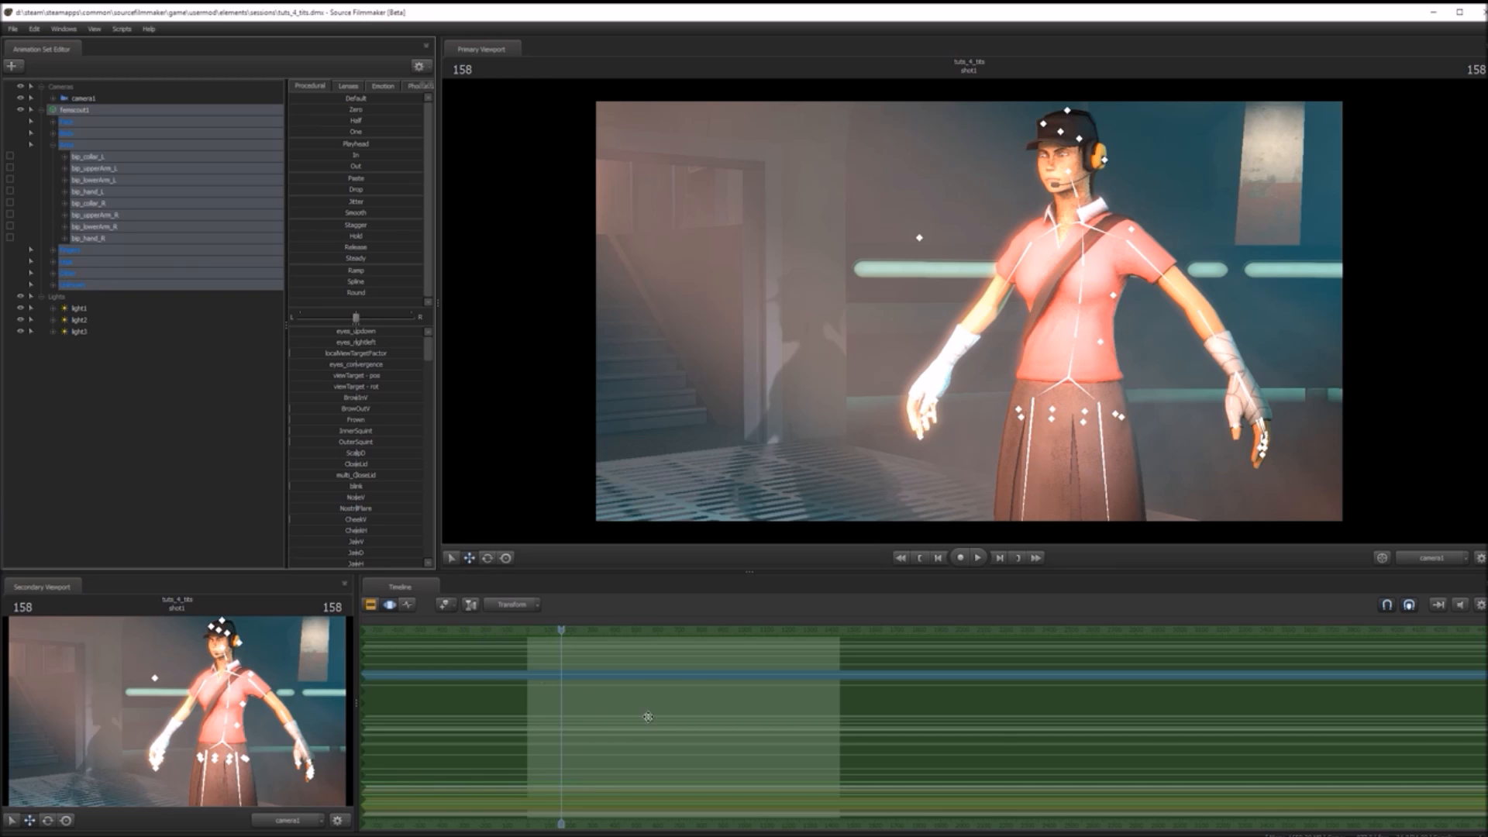
shift+drag(547, 718, 689, 724)
shift+drag(707, 715, 566, 701)
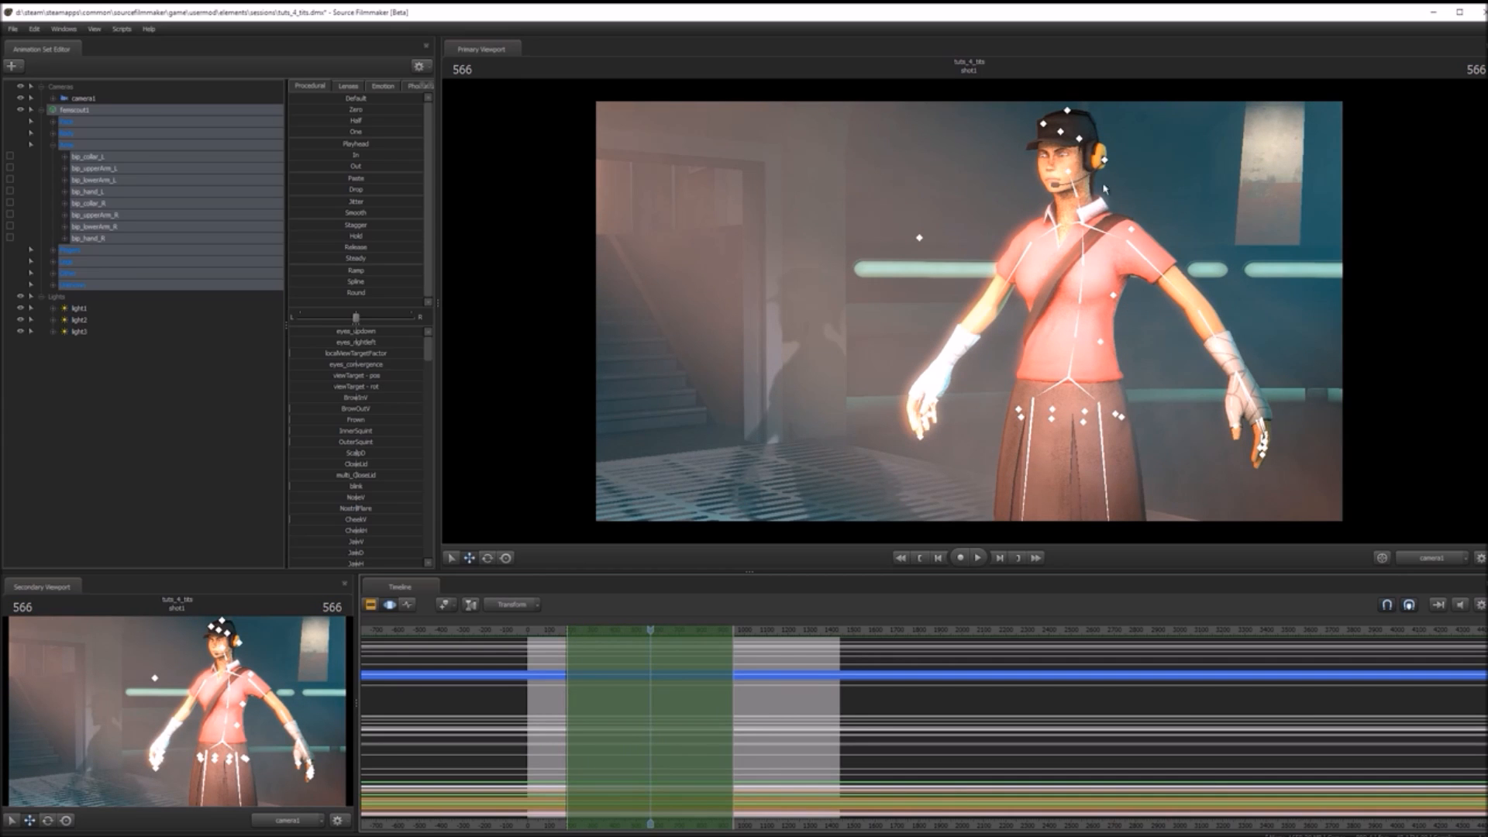
scroll(630, 745, up, 3)
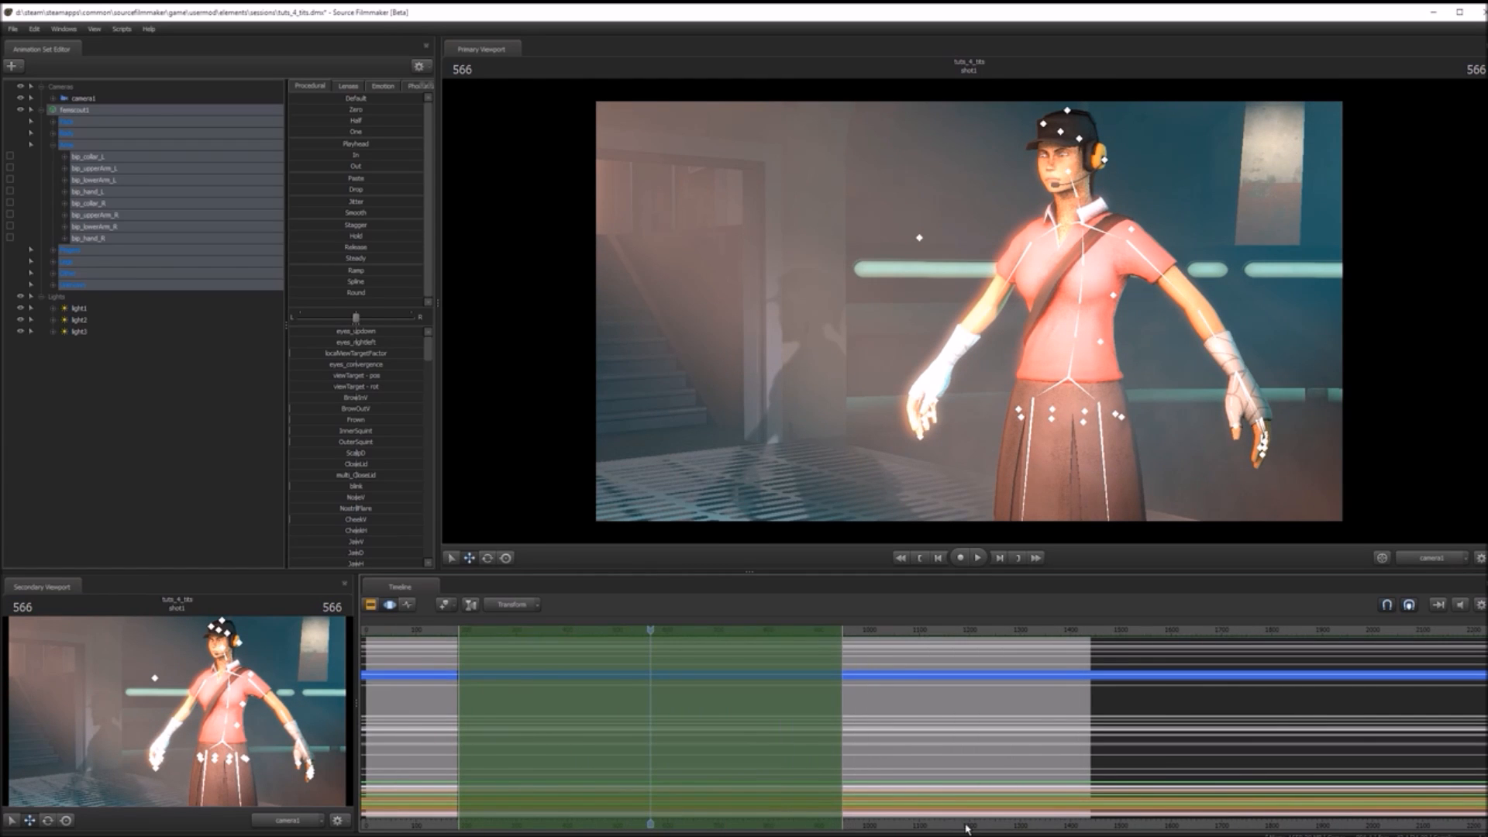
middle_drag(967, 828, 1089, 703)
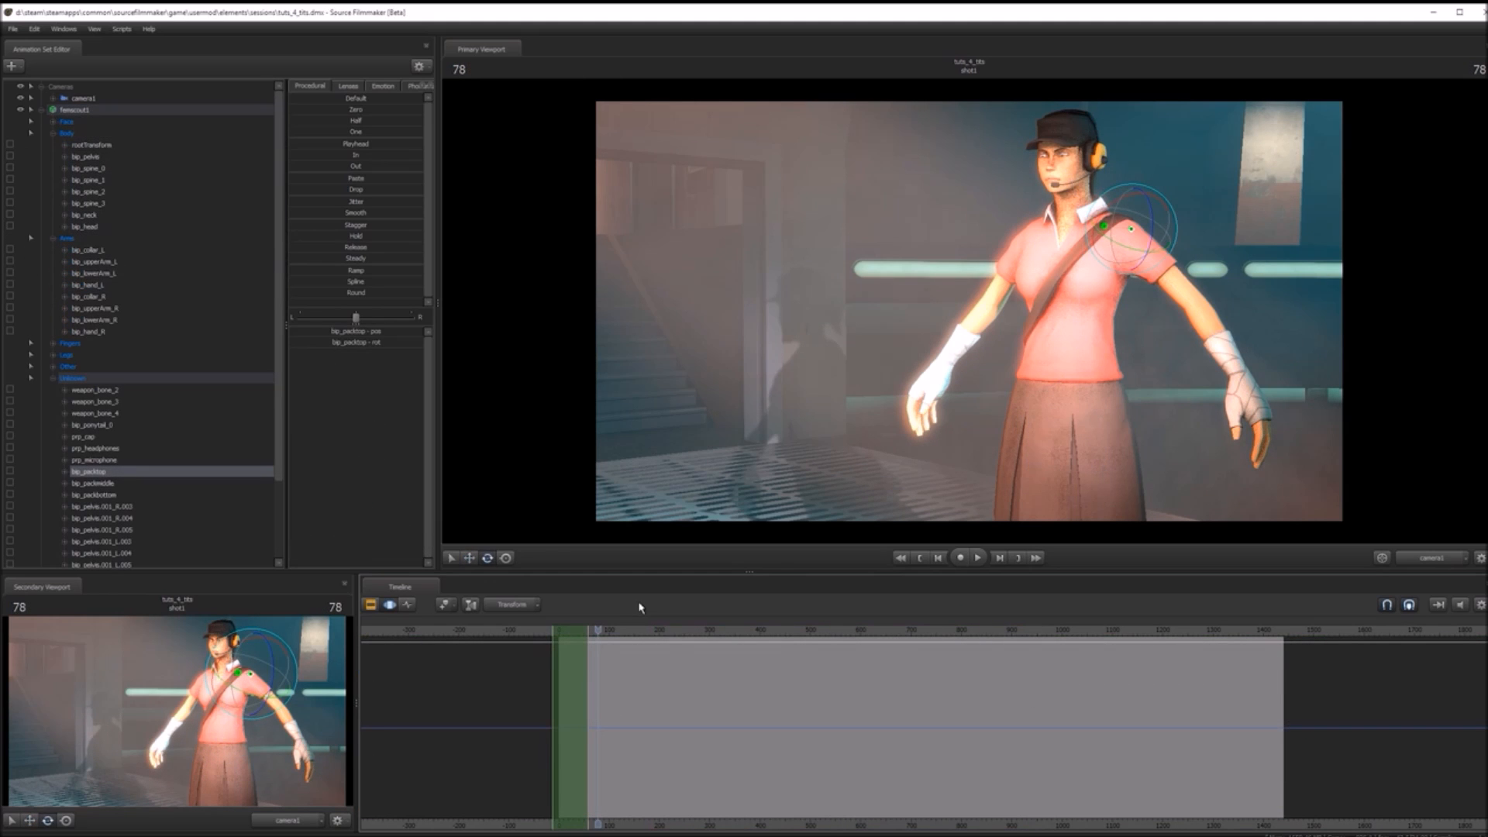
key(ctrl+a)
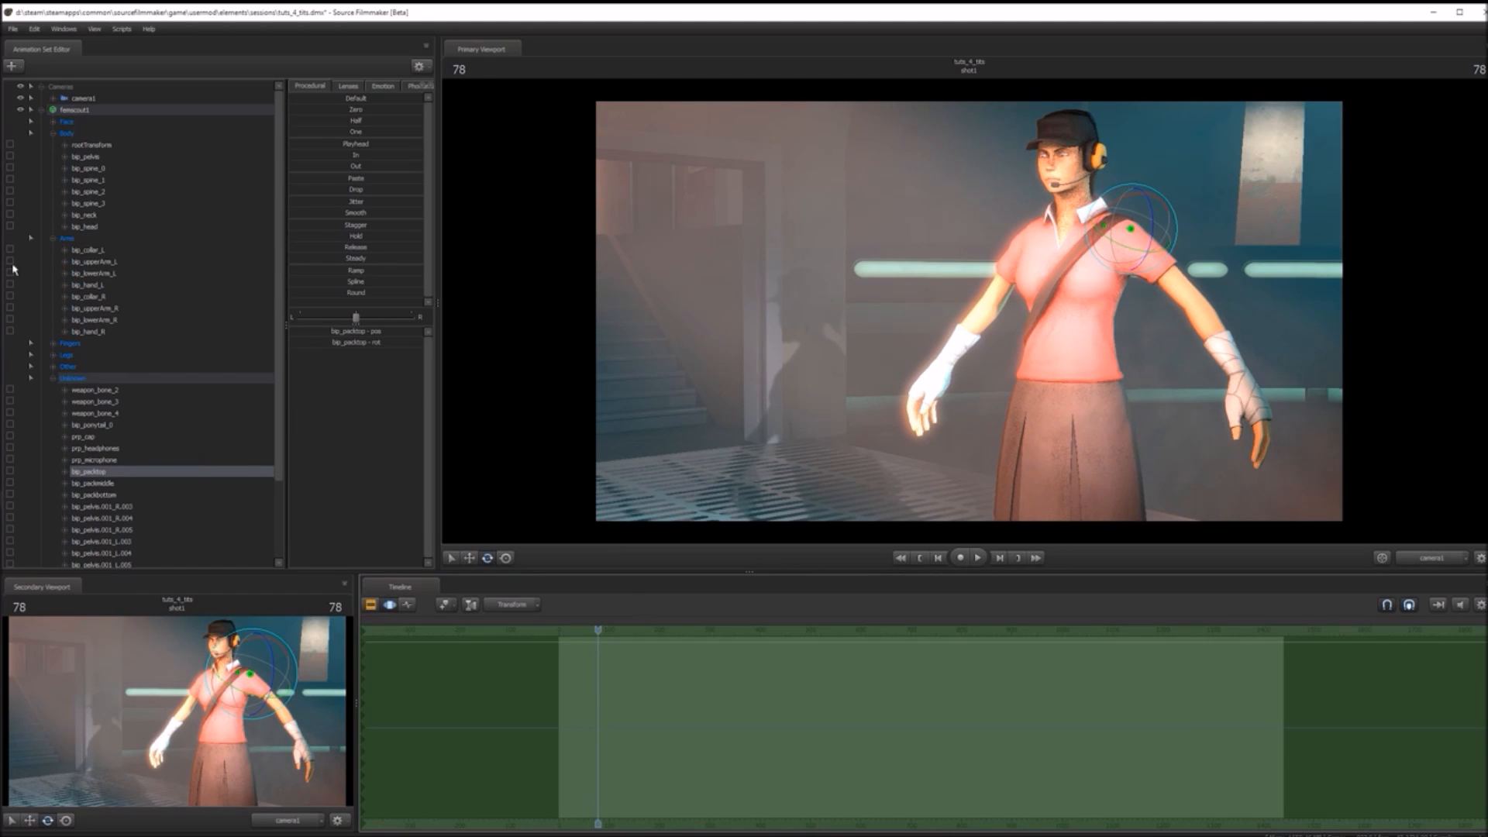
- Try to rotate the femscout's bip_lowerArm_R bone directly in the viewport
key(ctrl)
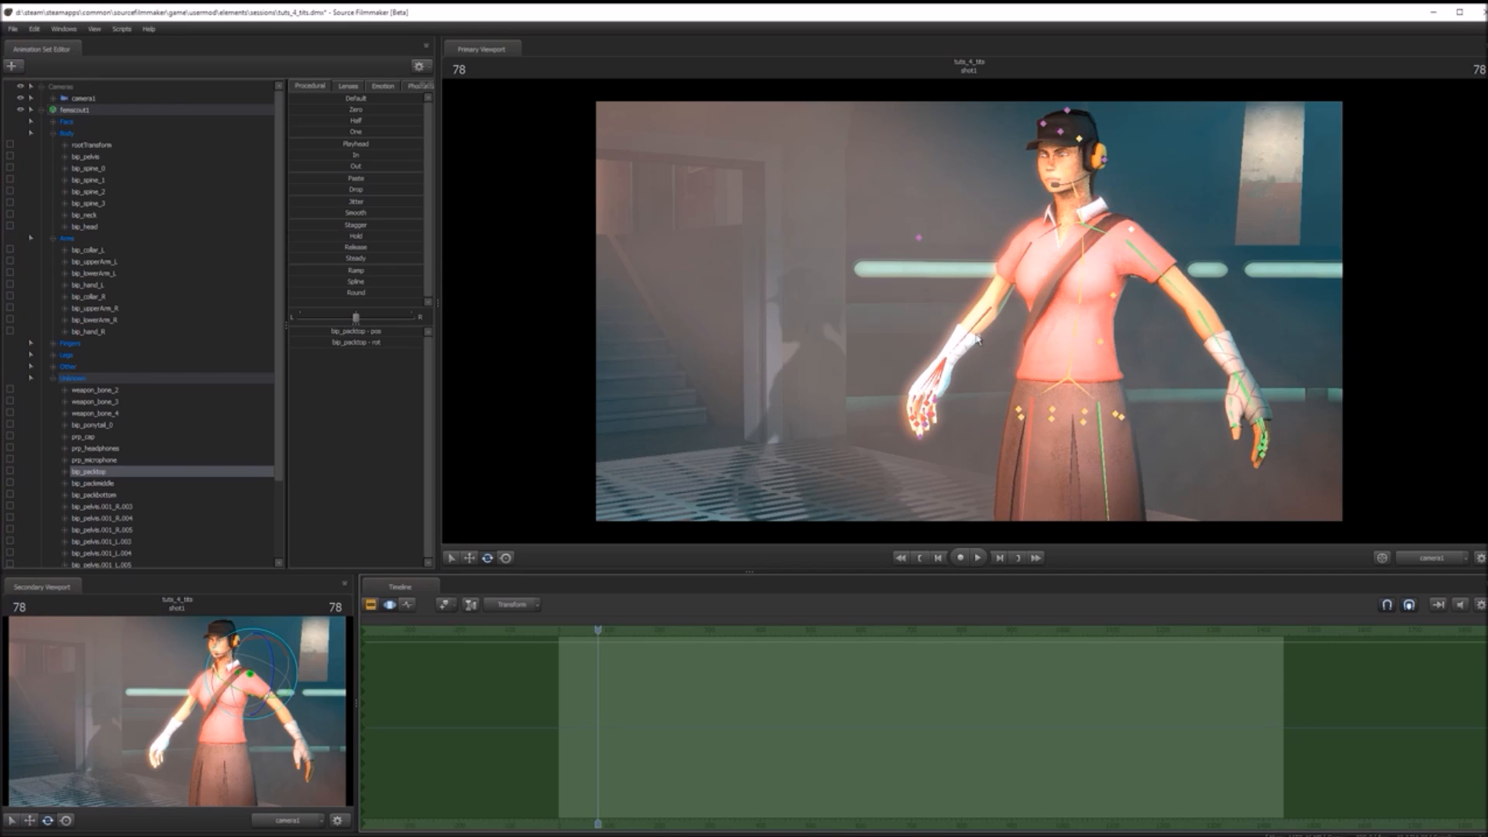
ctrl+click(992, 317)
drag(985, 329, 1088, 564)
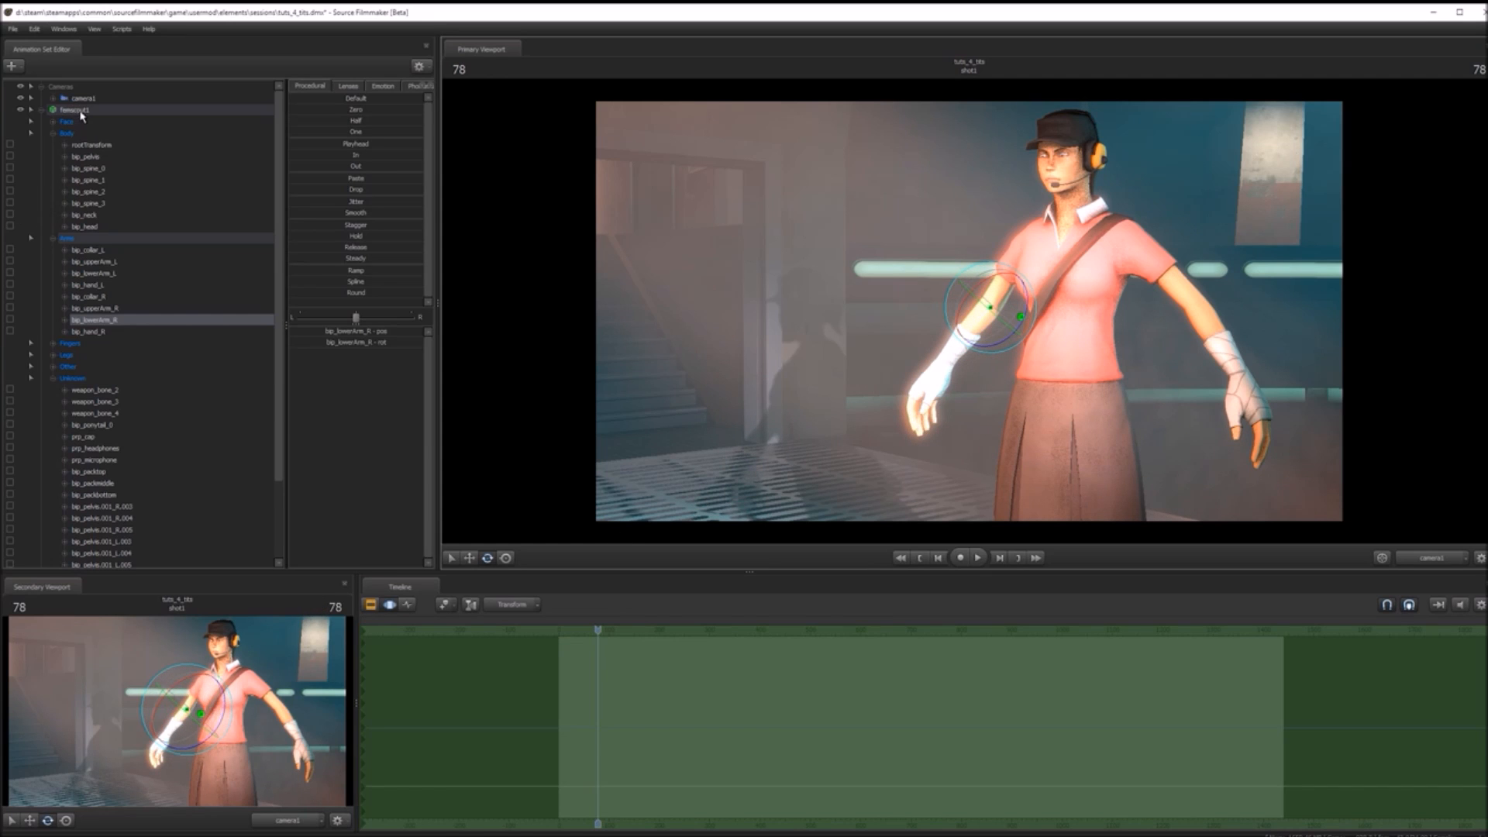
- Apply the rig_biped_simple rig script to the femscout model
right_click(83, 116)
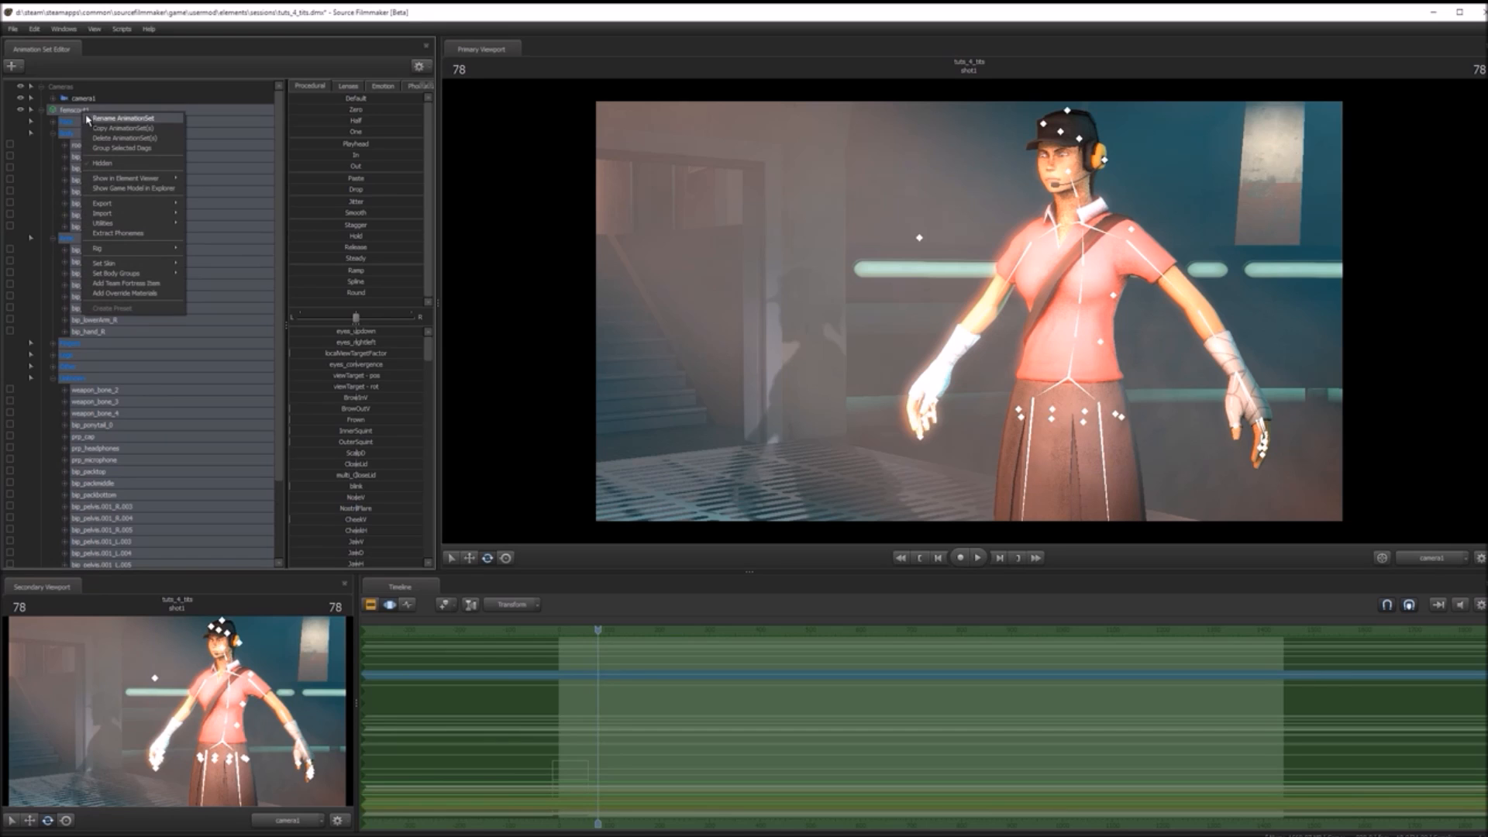
mouse_move(133, 255)
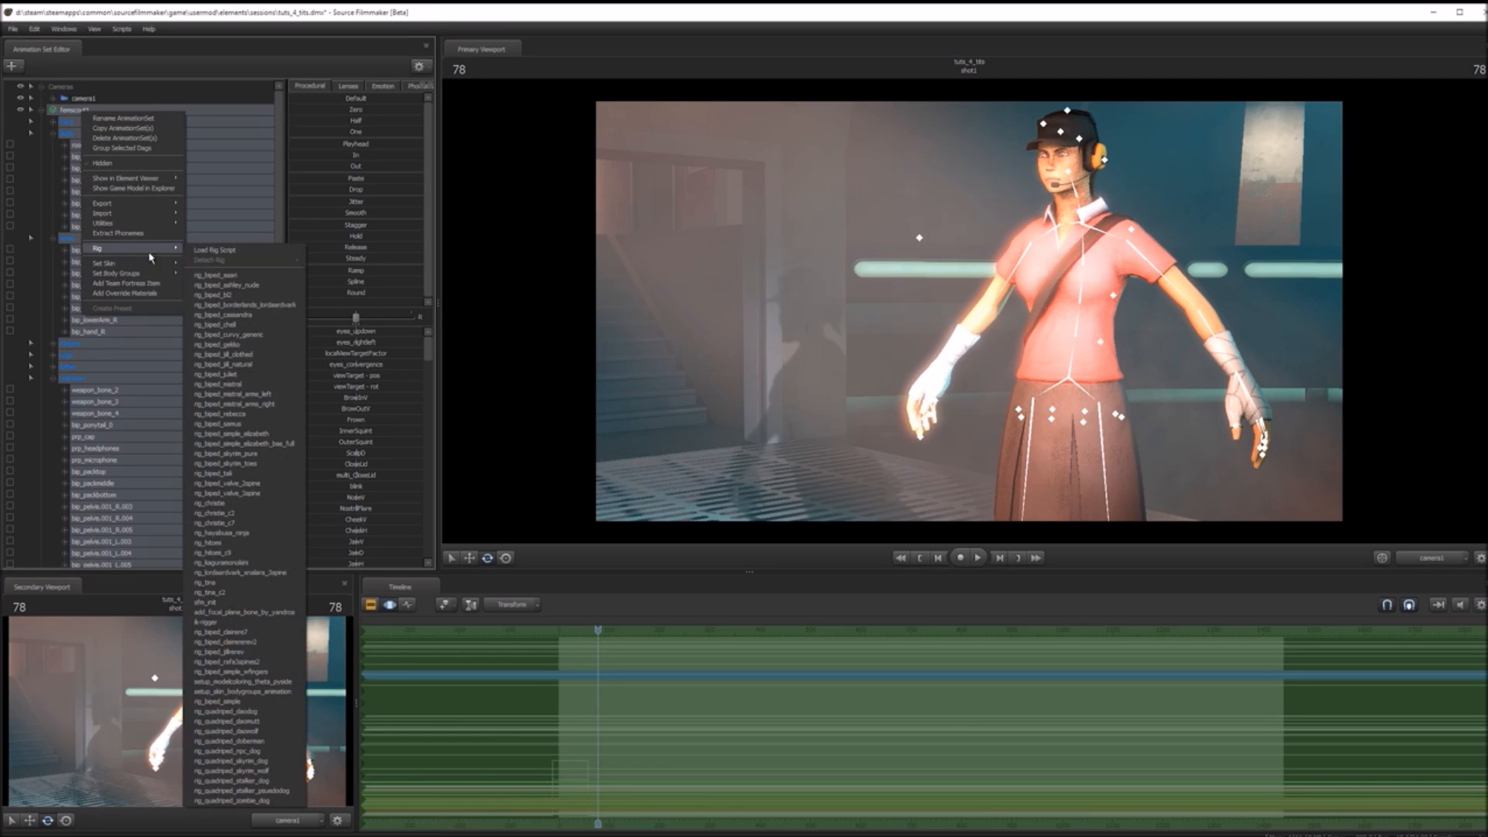
click(259, 702)
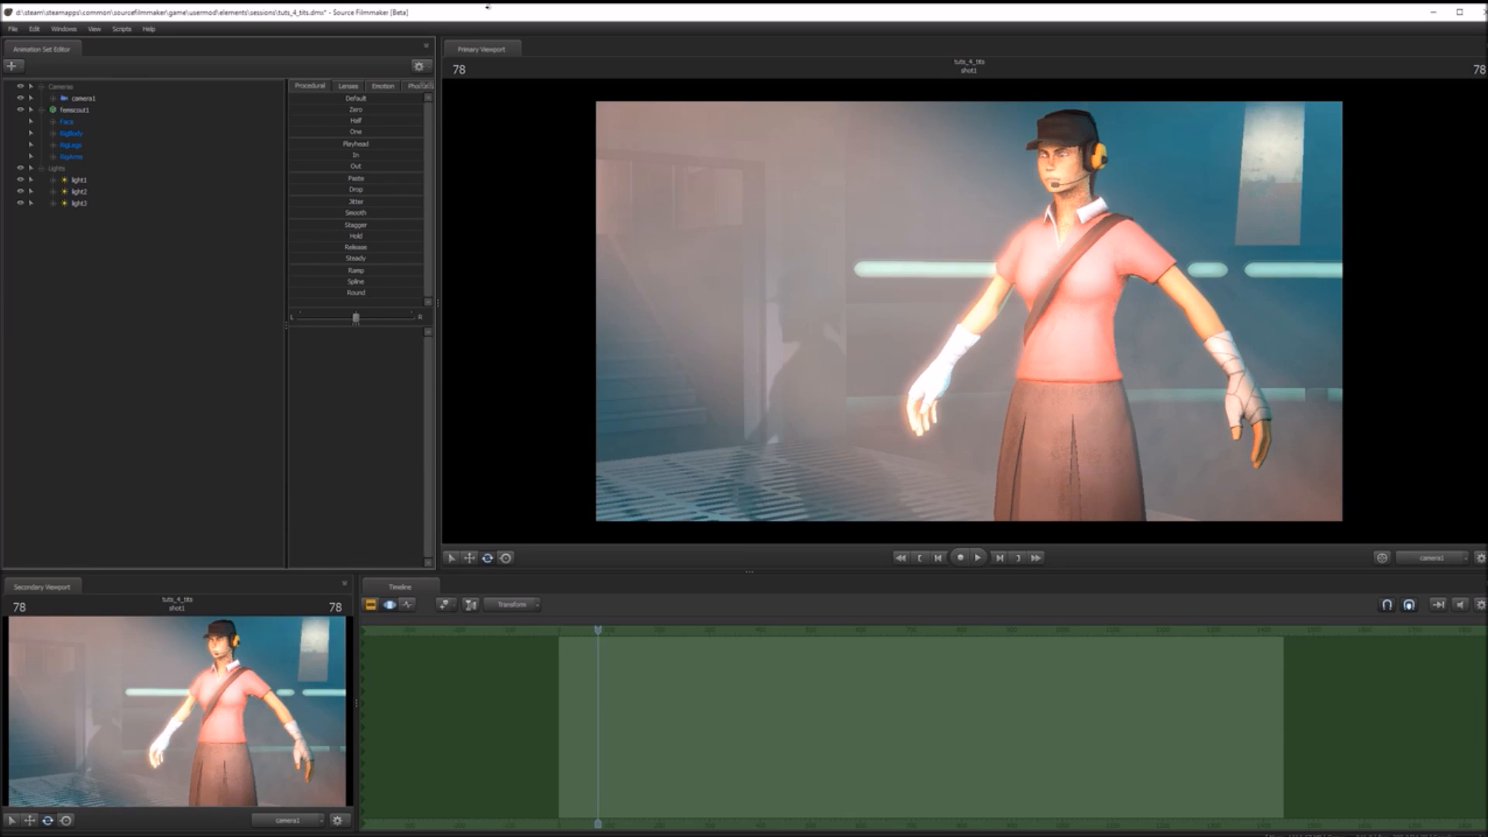
- Select rig_pelvis and bend the femscout's upper body forward within a short time selection around frame 25
drag(570, 631, 605, 629)
key(ctrl)
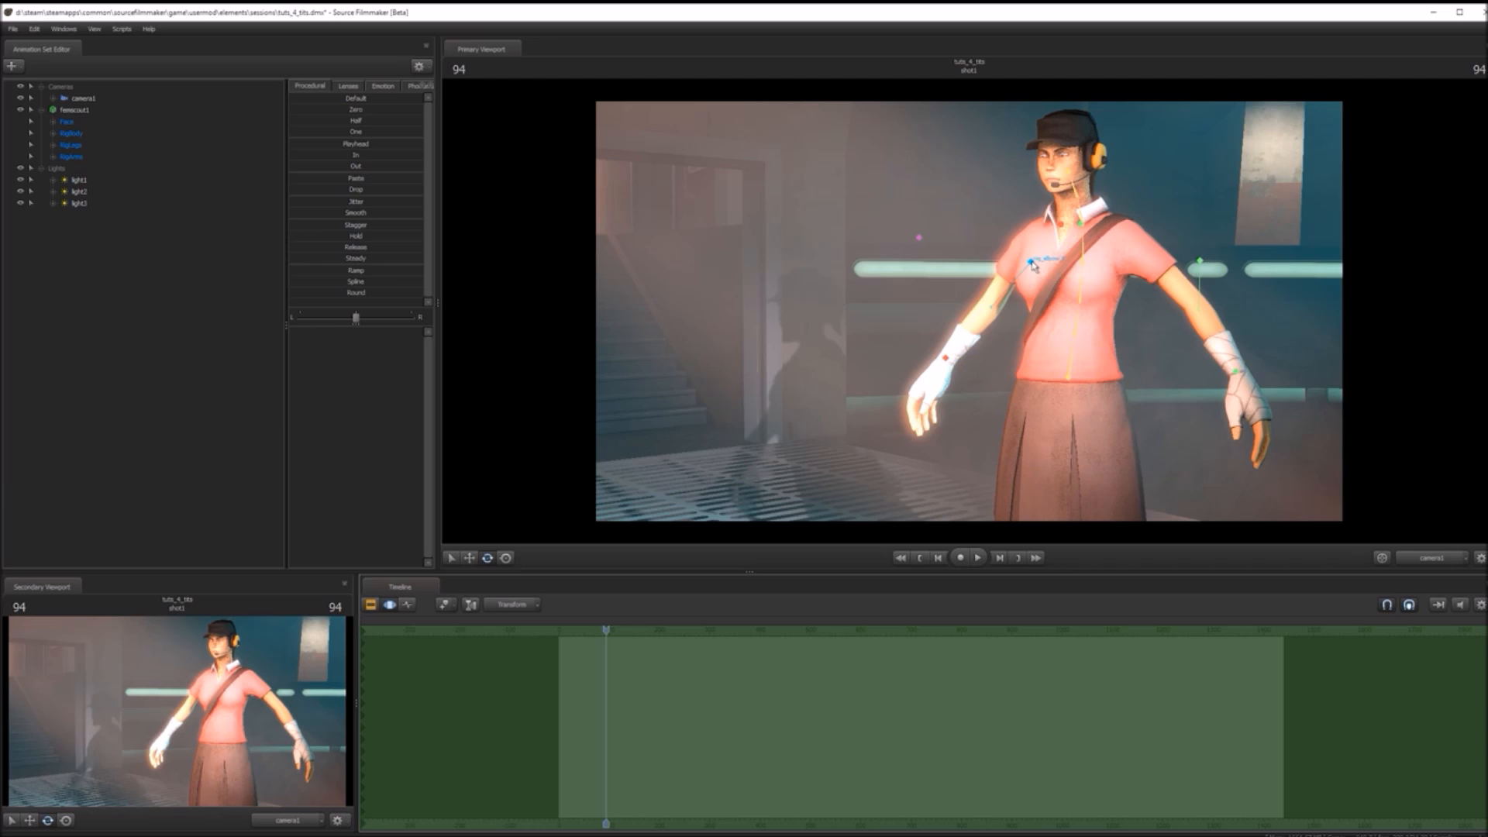
click(1231, 342)
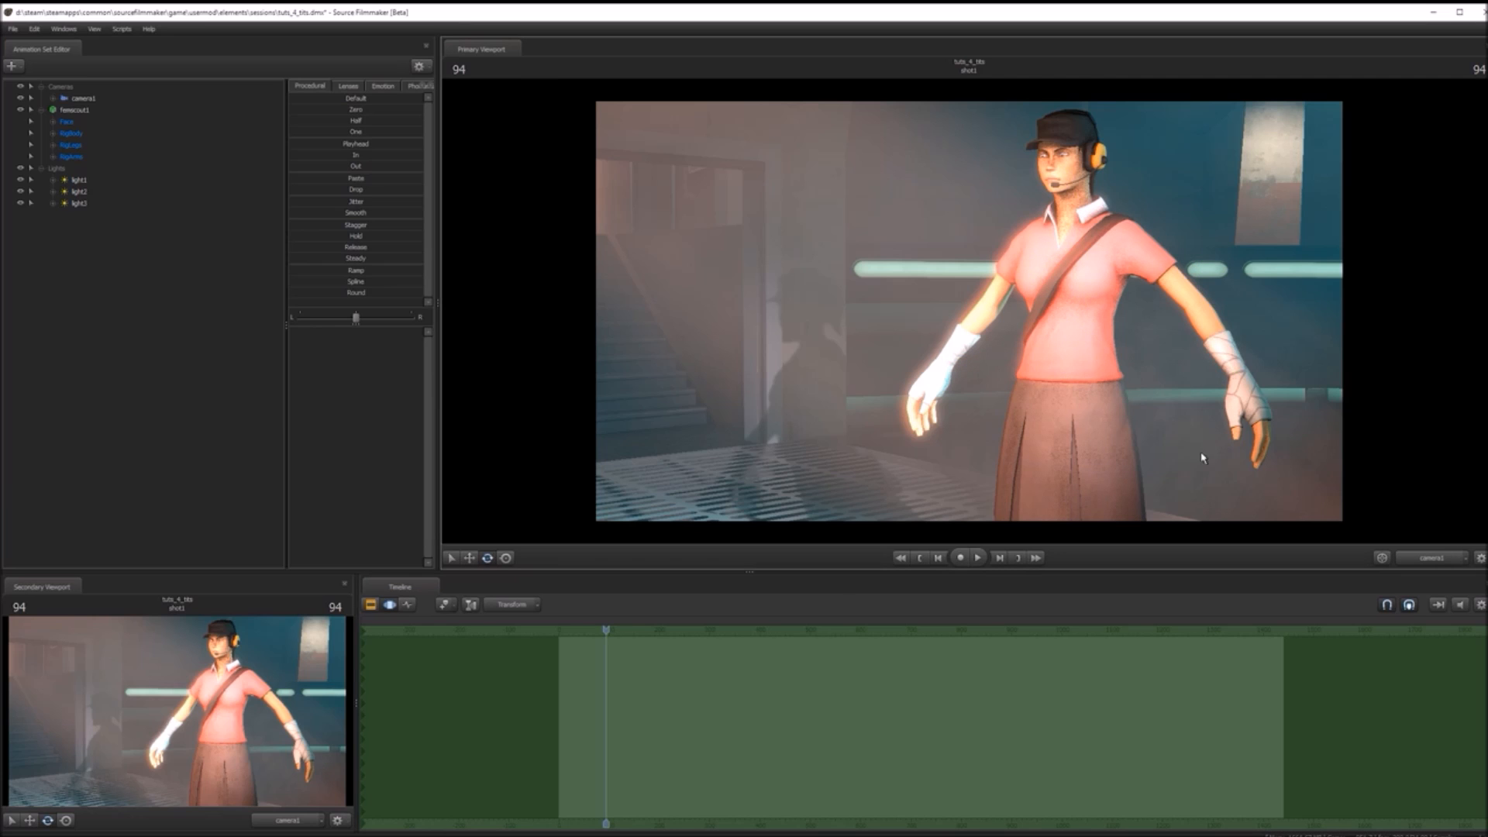
key(ctrl)
click(1069, 376)
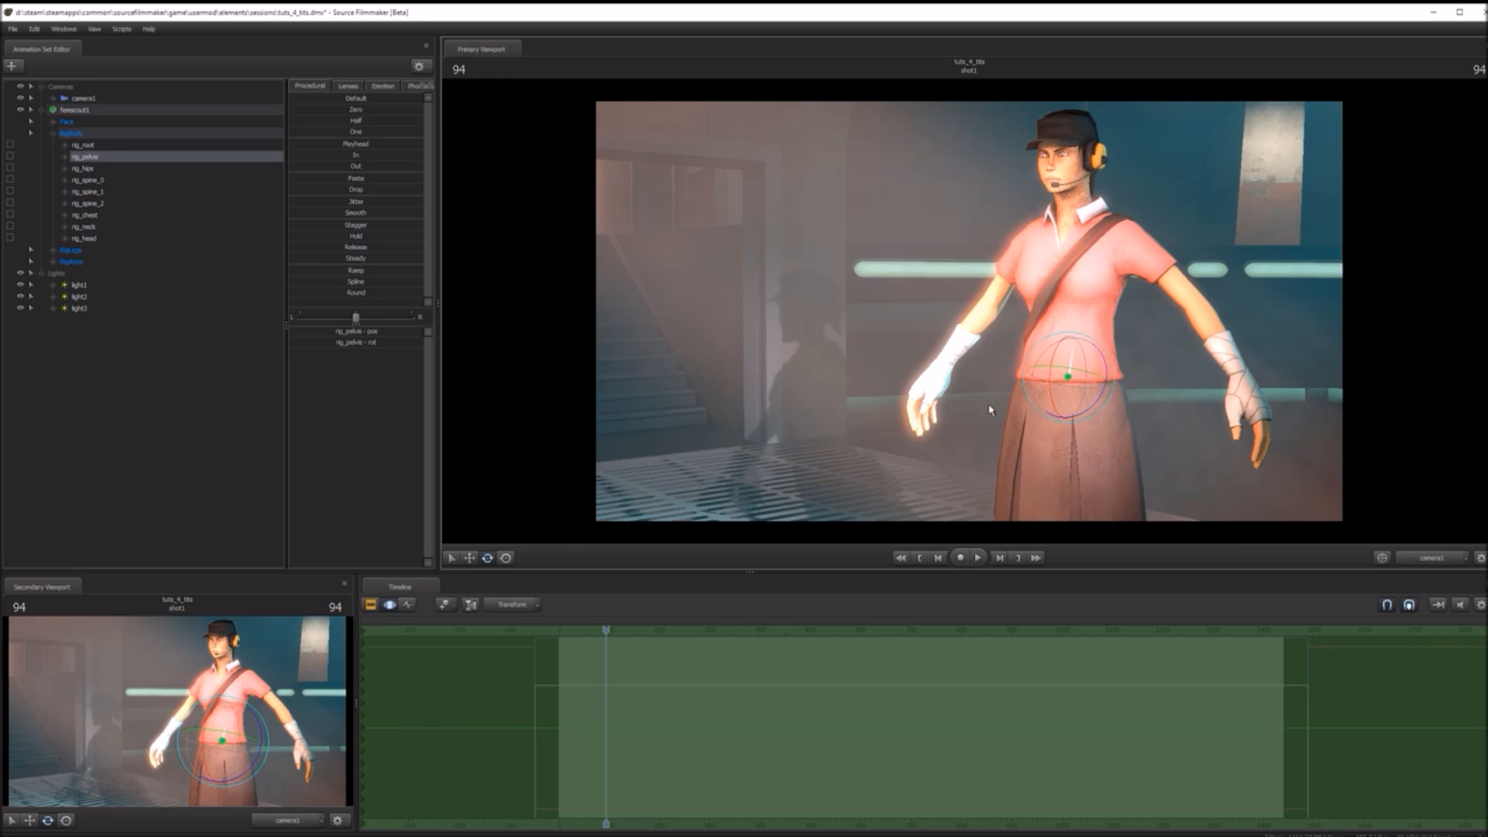
drag(605, 629, 587, 681)
mouse_move(1052, 388)
mouse_down()
mouse_move(1078, 355)
mouse_move(1059, 378)
mouse_up()
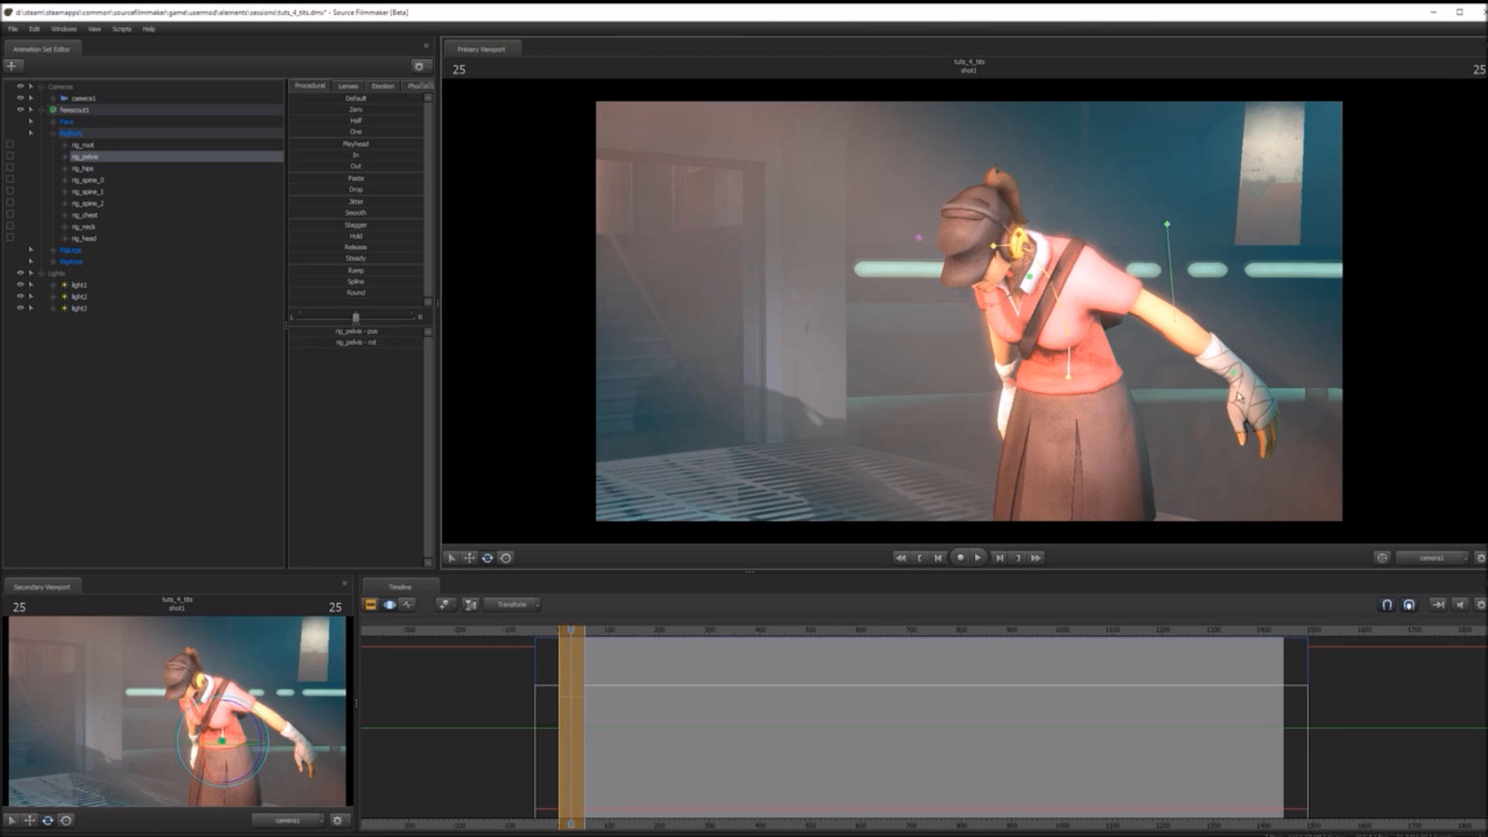
- Extend the time selection to the entire timeline and move rig_hand_L and rig_hand_R in front of the femscout's skirt
ctrl+click(1237, 378)
click(1238, 378)
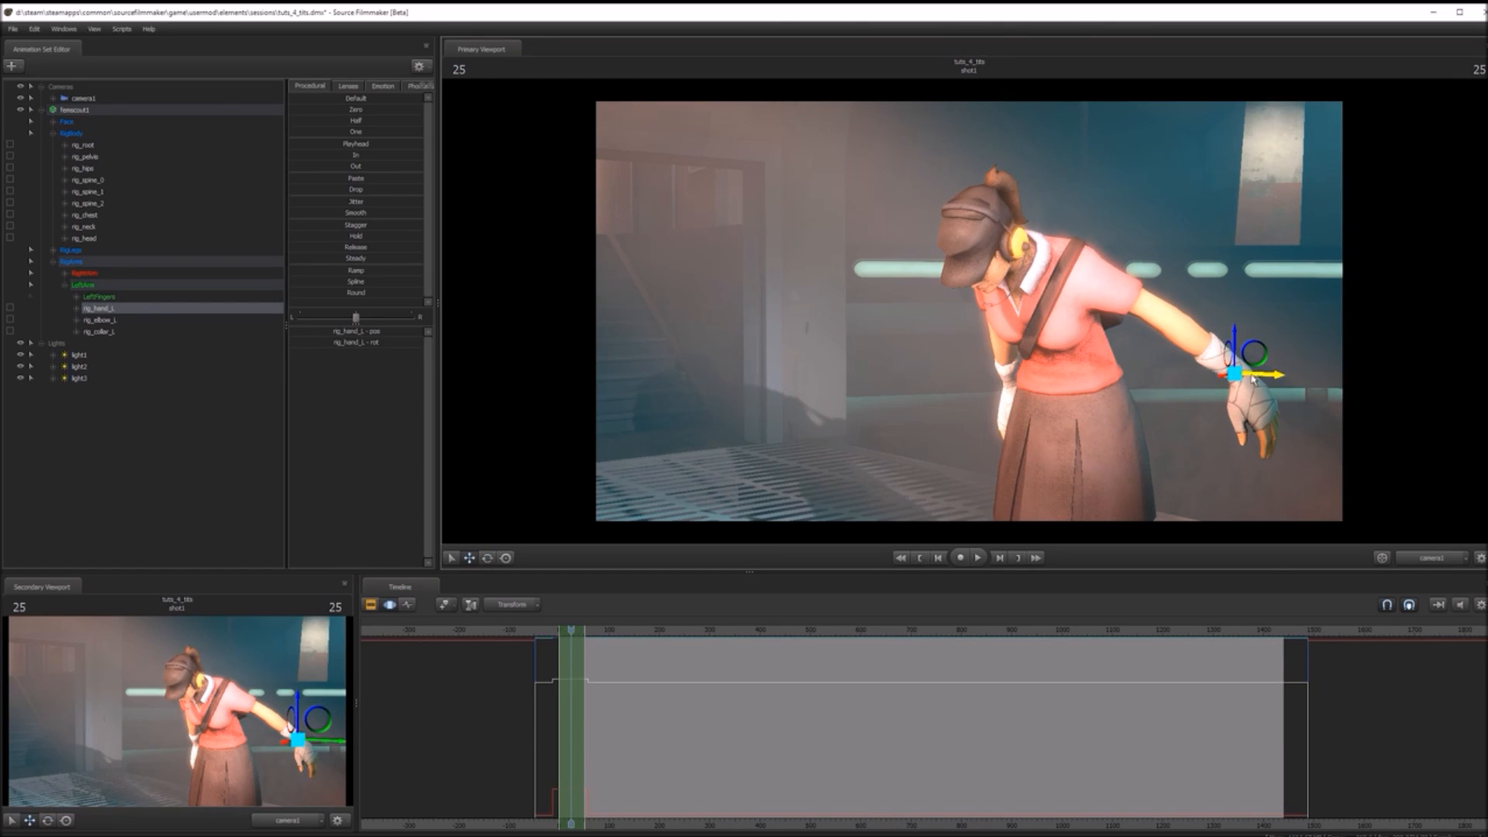
key(ctrl+a)
drag(1249, 380, 1099, 436)
key(e)
key(w)
ctrl+click(1024, 388)
drag(1025, 392, 1006, 403)
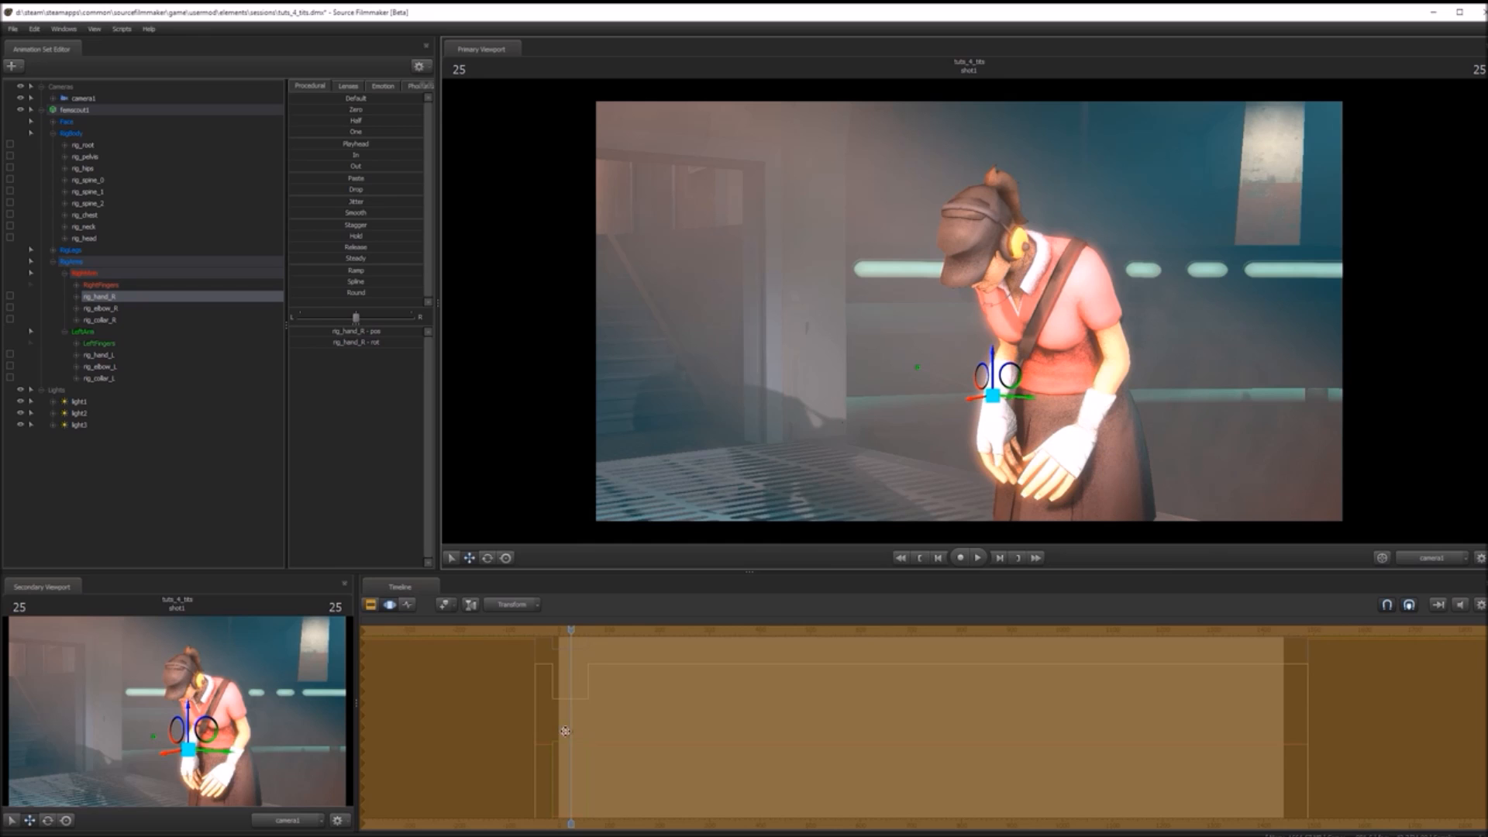
- Rotate rig_neck so the femscout's head hangs down toward her chest
scroll(638, 682, up, 2)
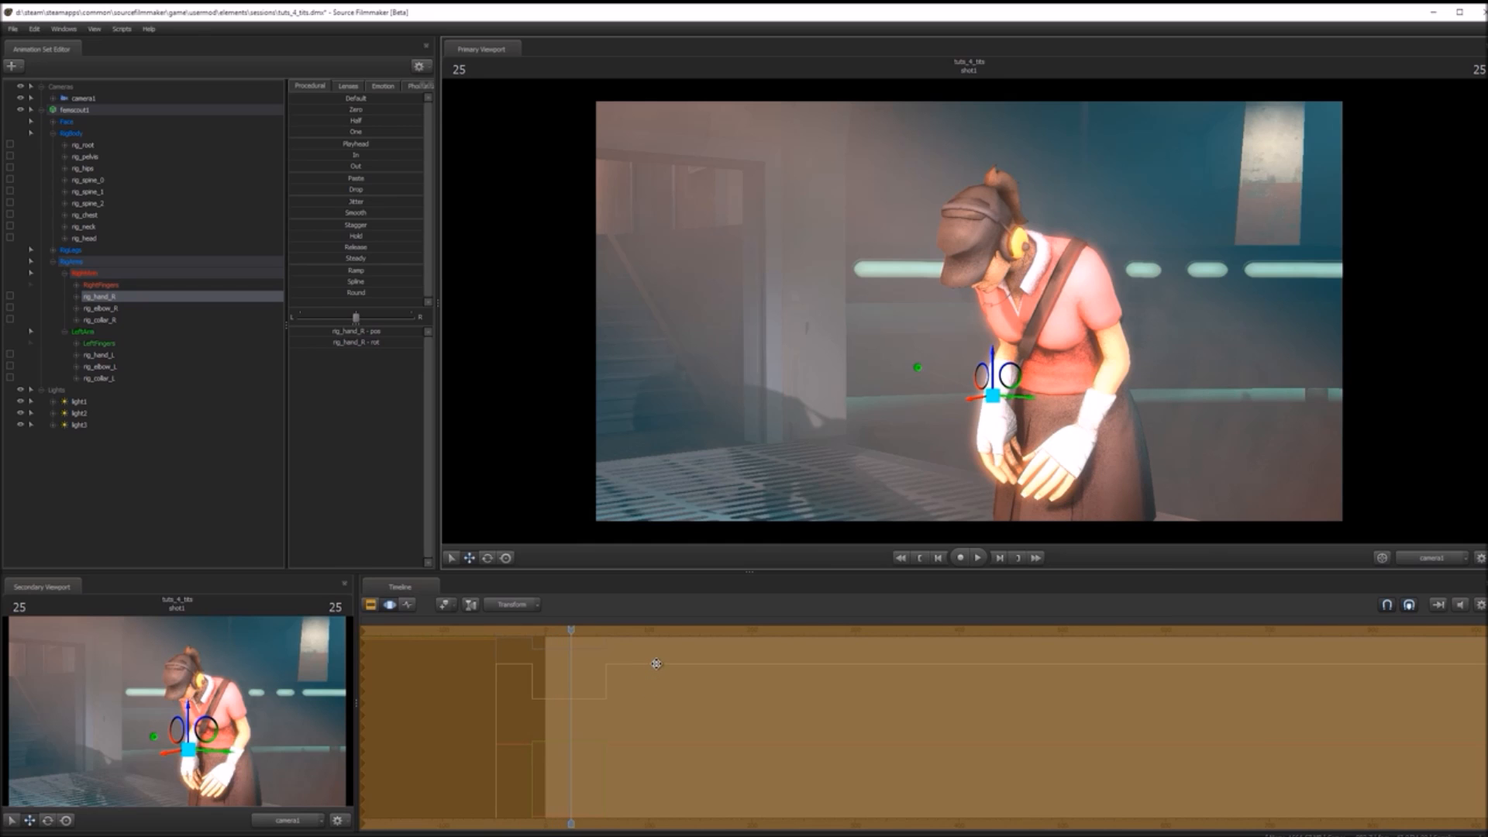
click(1003, 248)
key(e)
drag(1004, 251, 1026, 305)
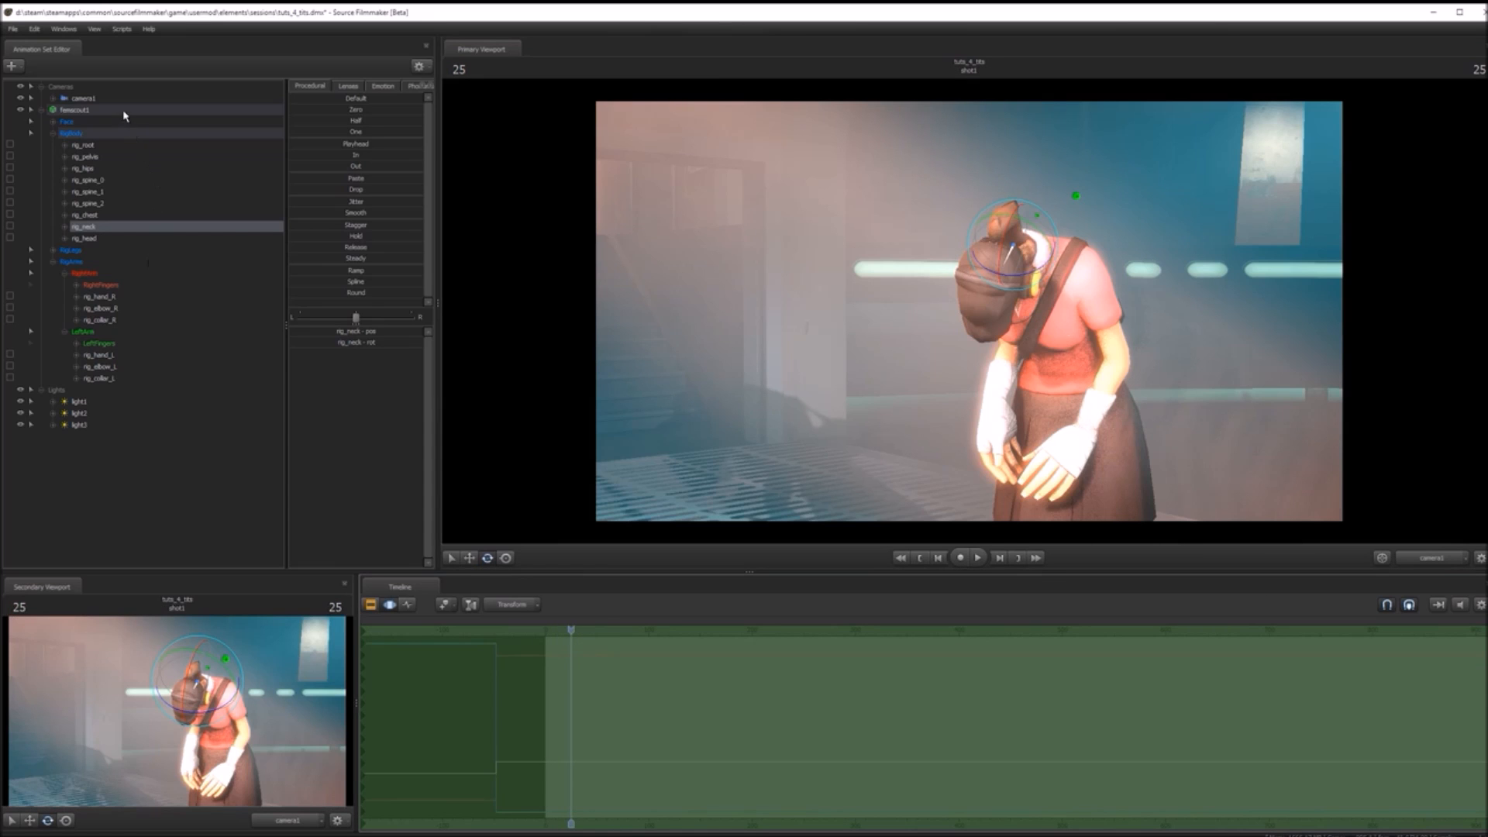
- Start the time selection at frame 54 and pose the femscout leaning back with both hands raised before her chest
click(124, 113)
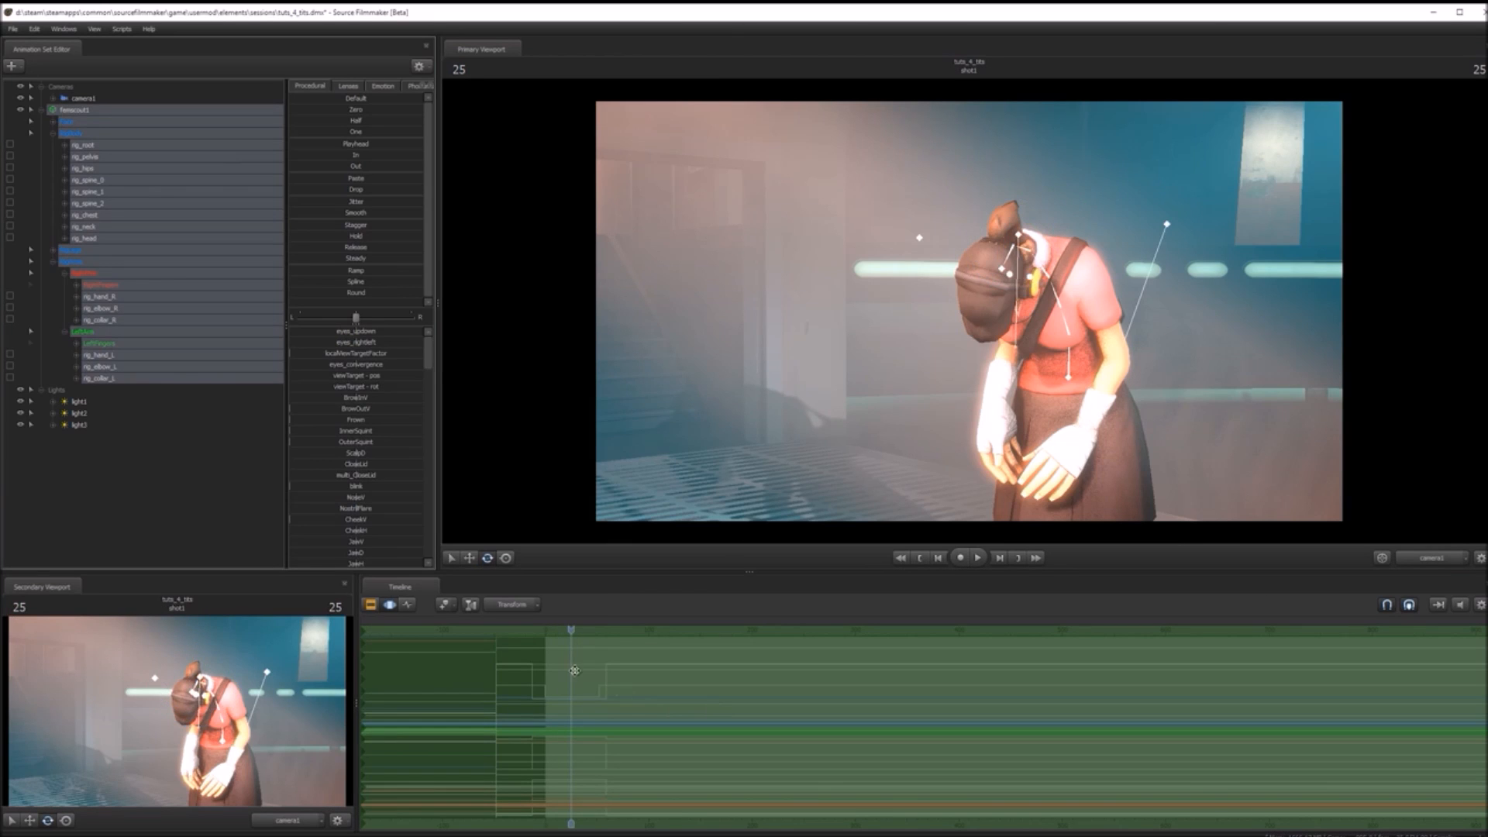
click(601, 667)
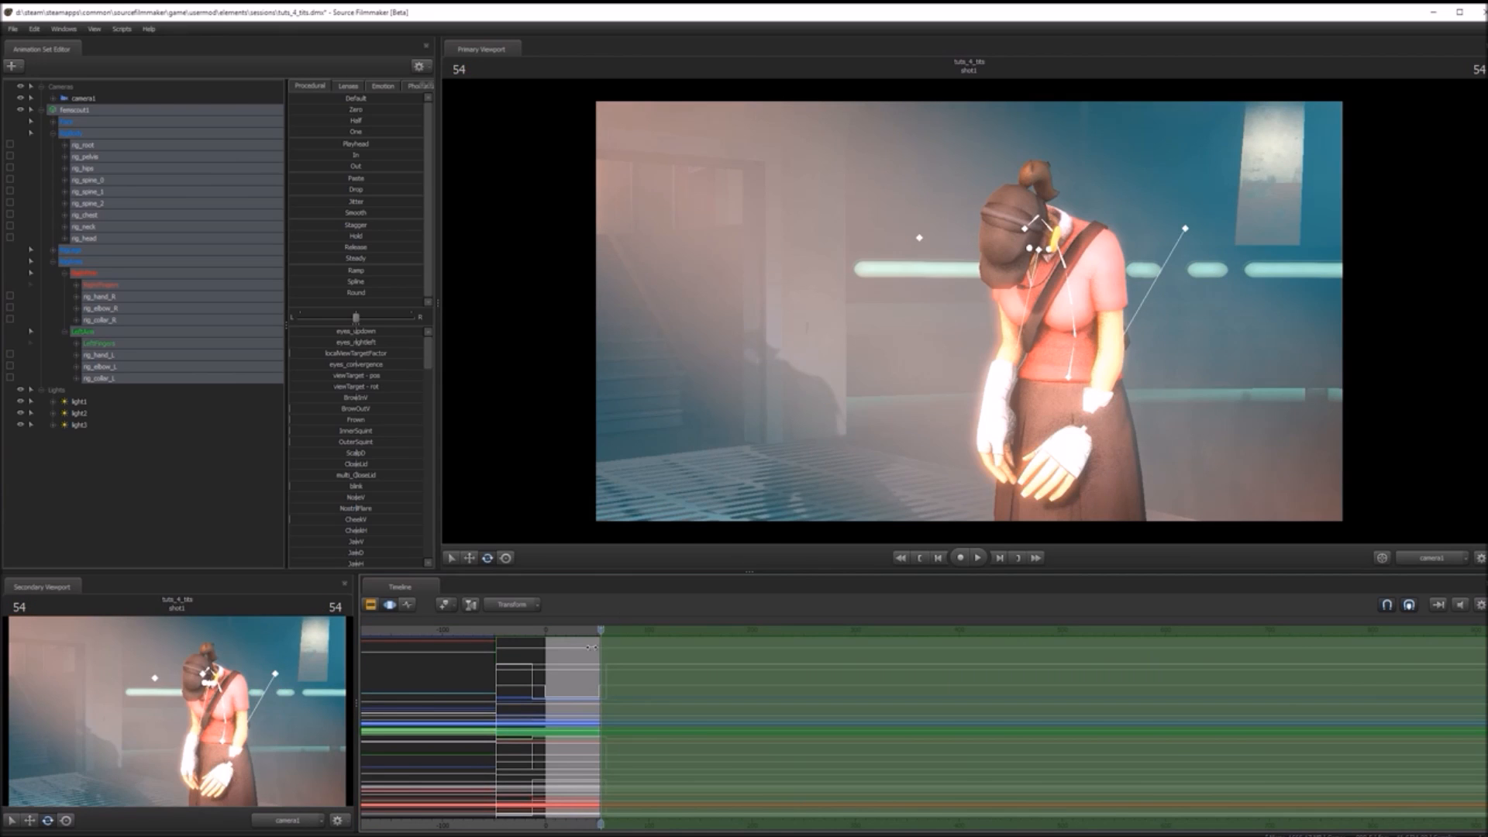
click(613, 642)
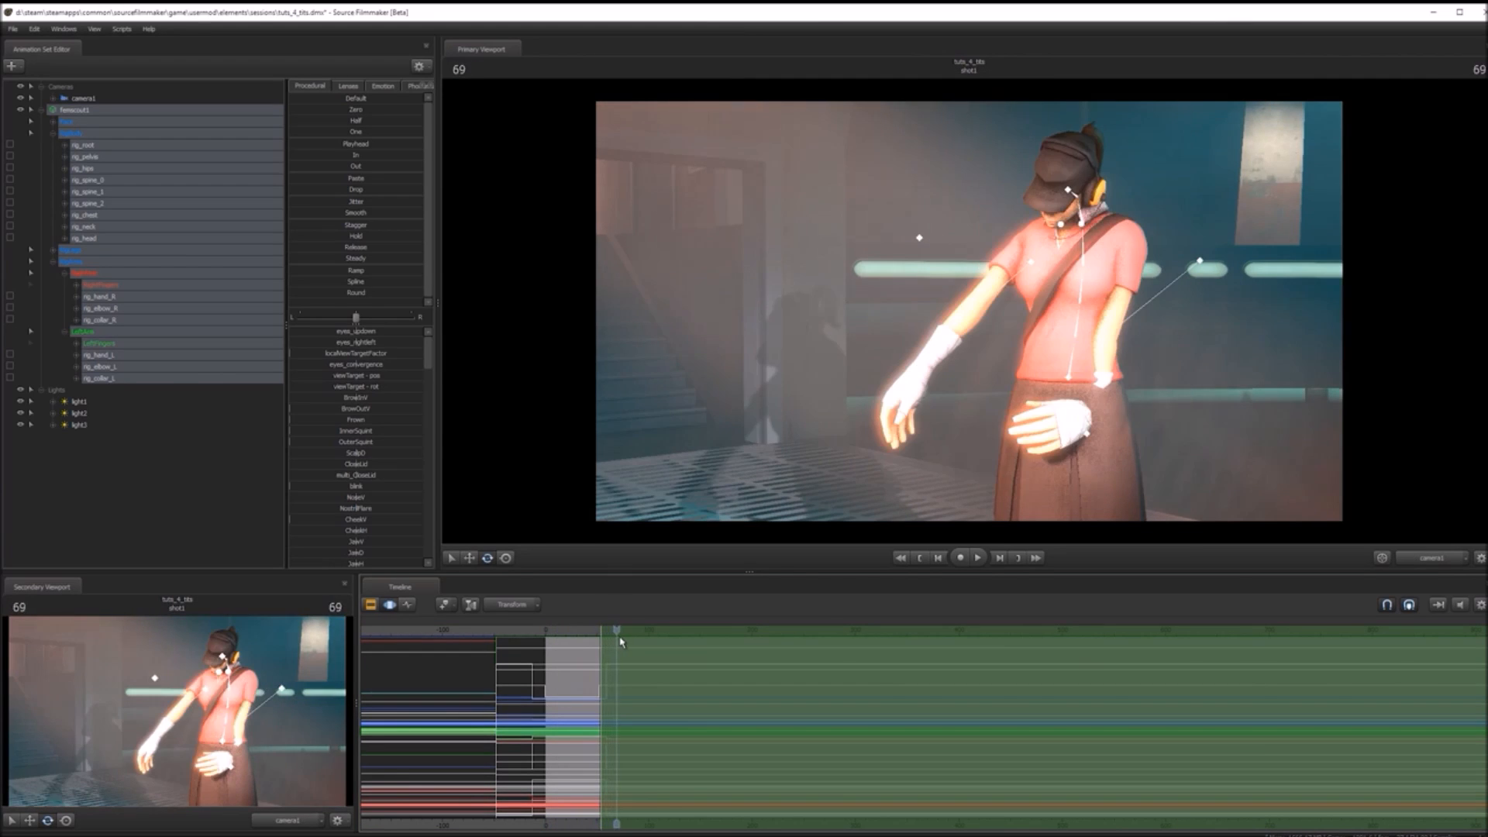
middle_drag(843, 643, 787, 643)
click(563, 659)
click(561, 659)
- From frame 88 onward, straighten the femscout's spine and lower her hands to waist height
click(1070, 291)
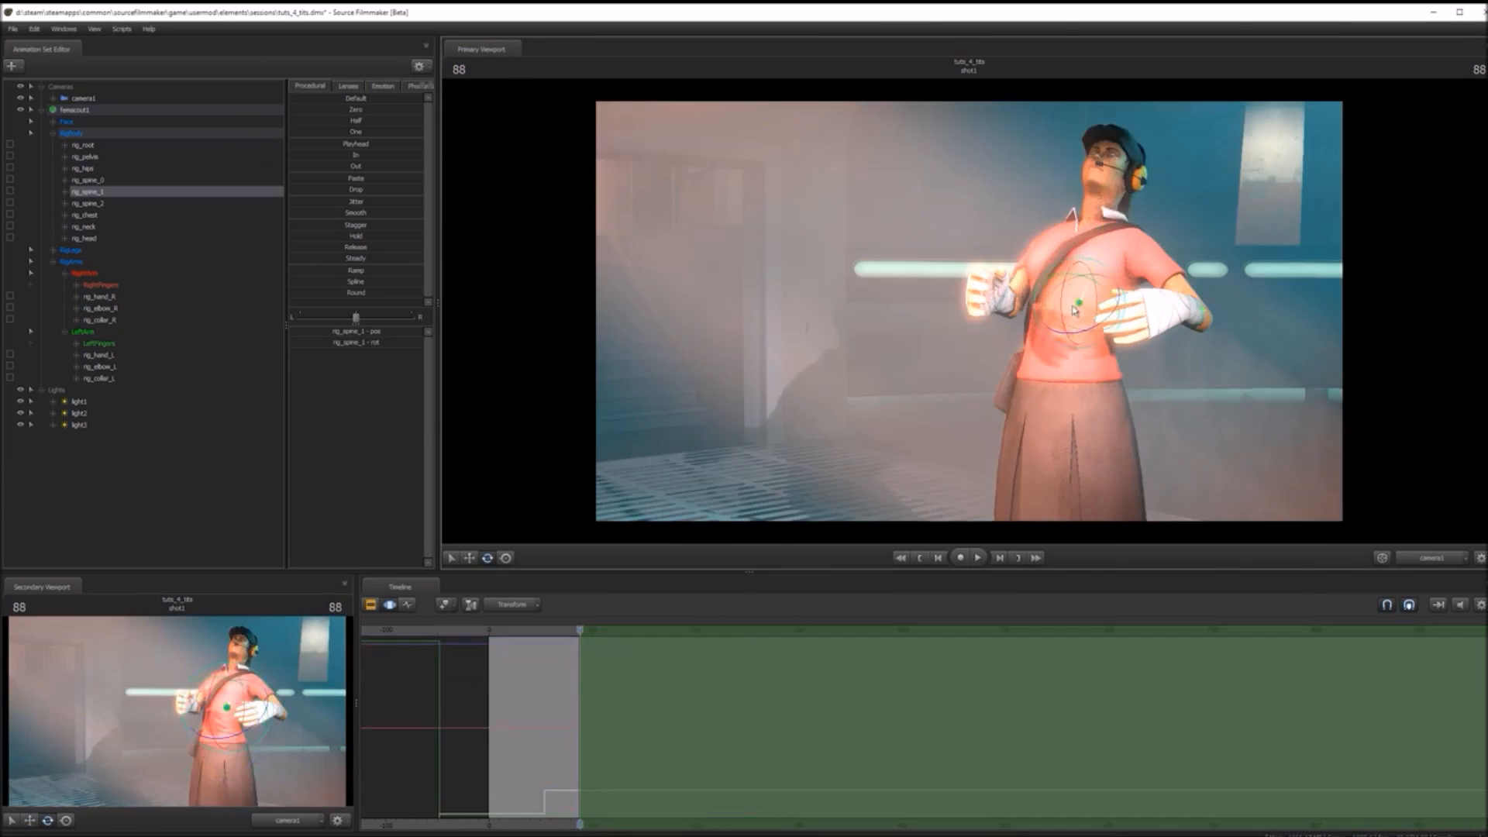
click(991, 283)
drag(991, 282, 1007, 364)
- From frame 122 onward, turn the head, raise the left hand and pull rig_elbow_L outward, moving rig_hand_L outward at frame 144
drag(580, 659, 615, 659)
click(1083, 179)
drag(1151, 318, 1211, 296)
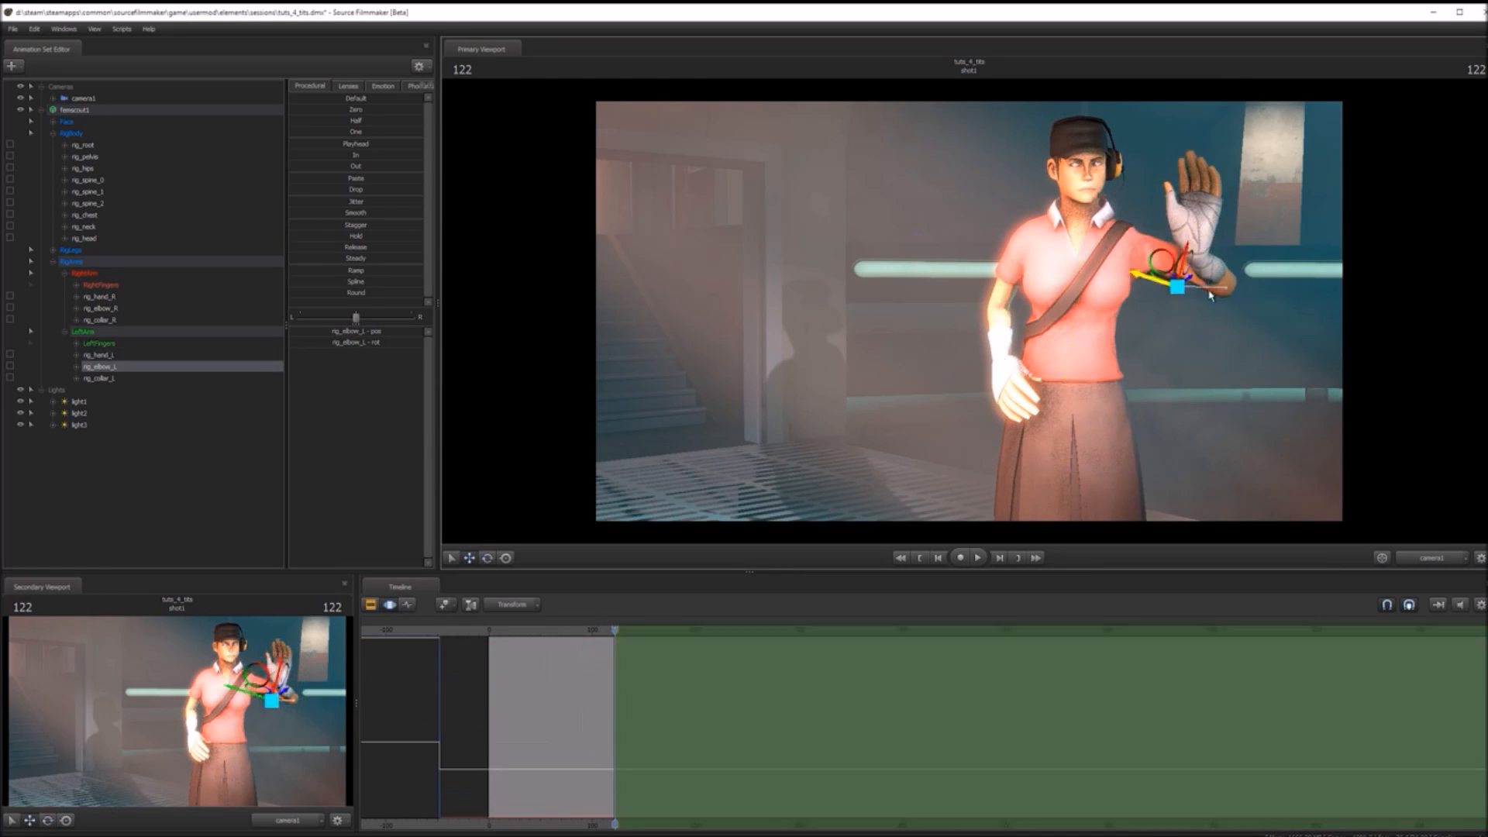
click(1198, 200)
key(Right)
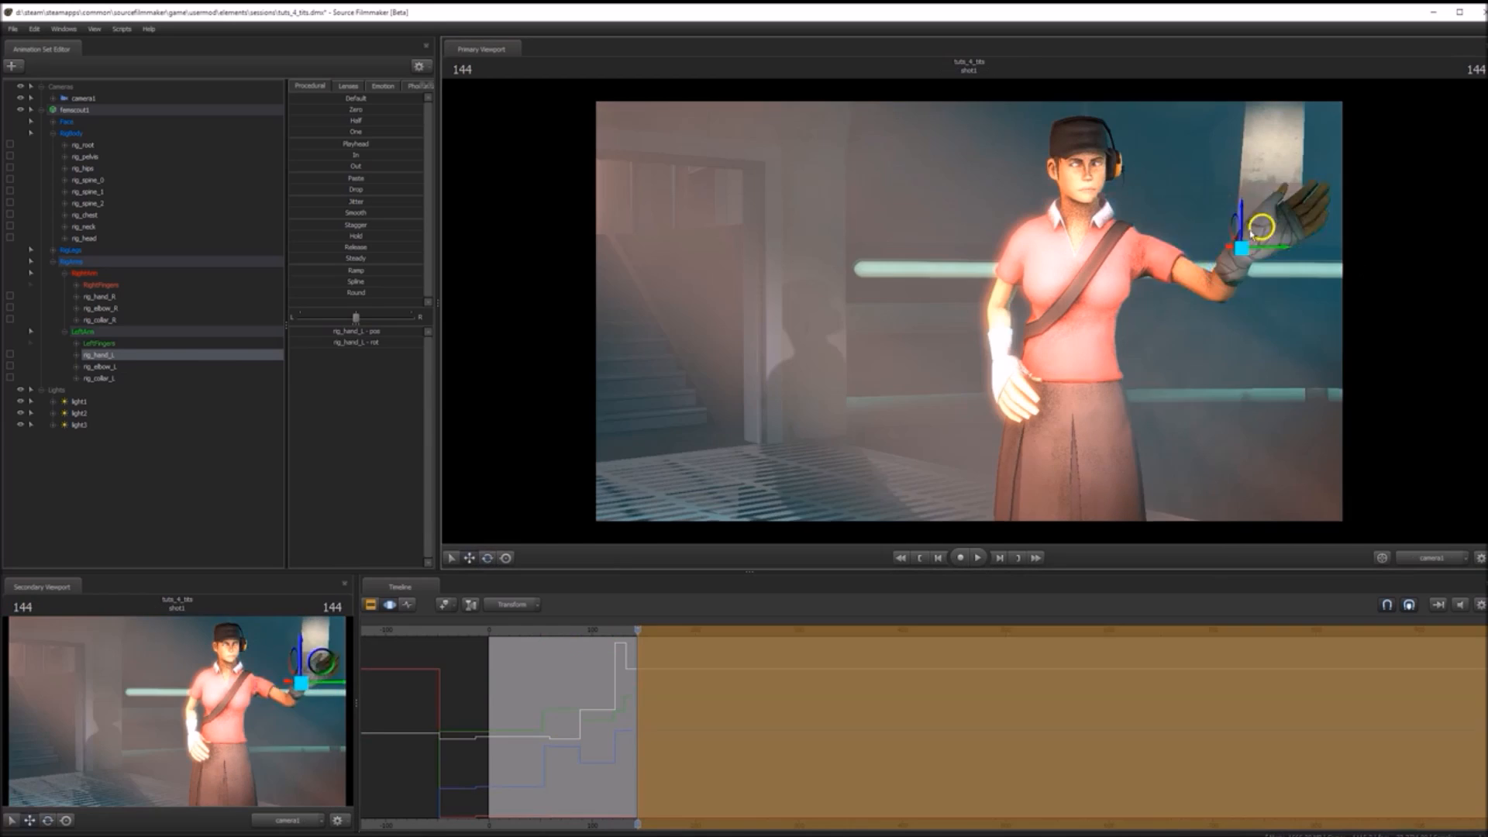
- Play back and scrub through the stepped poses to review the femscout's motion
key(space)
key(space)
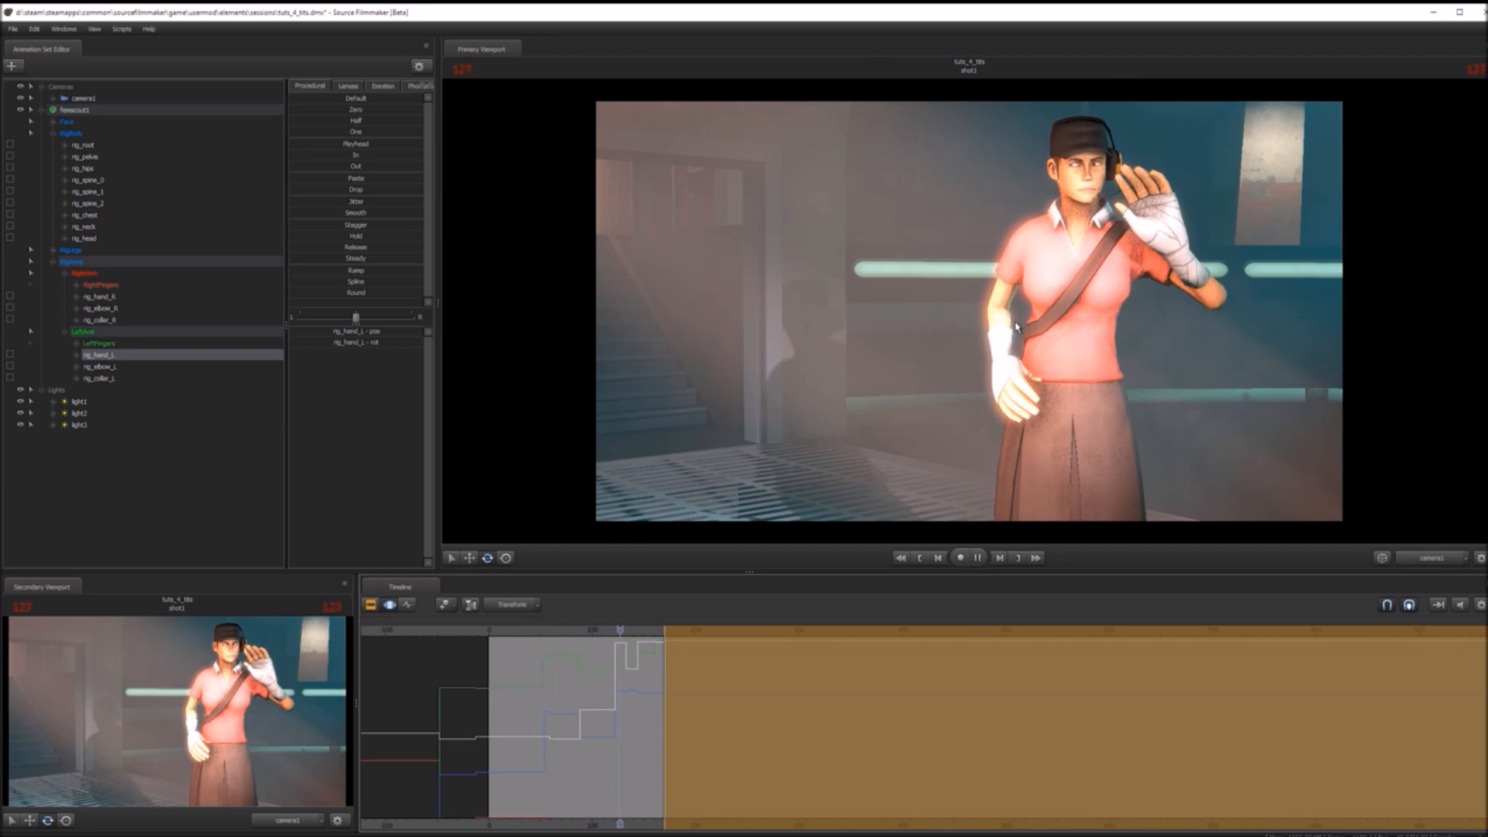
drag(666, 629, 577, 640)
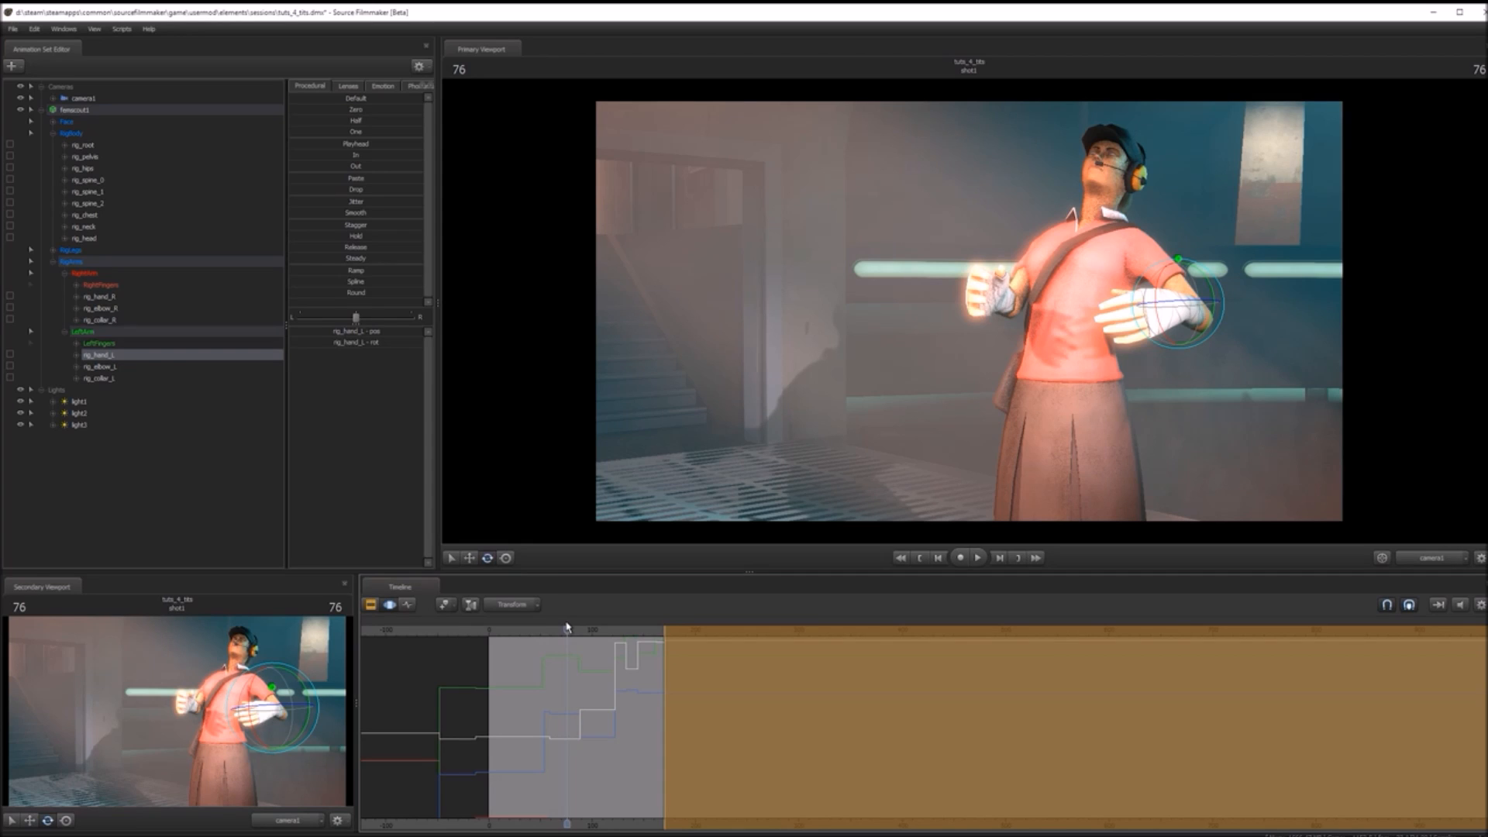
drag(563, 630, 614, 659)
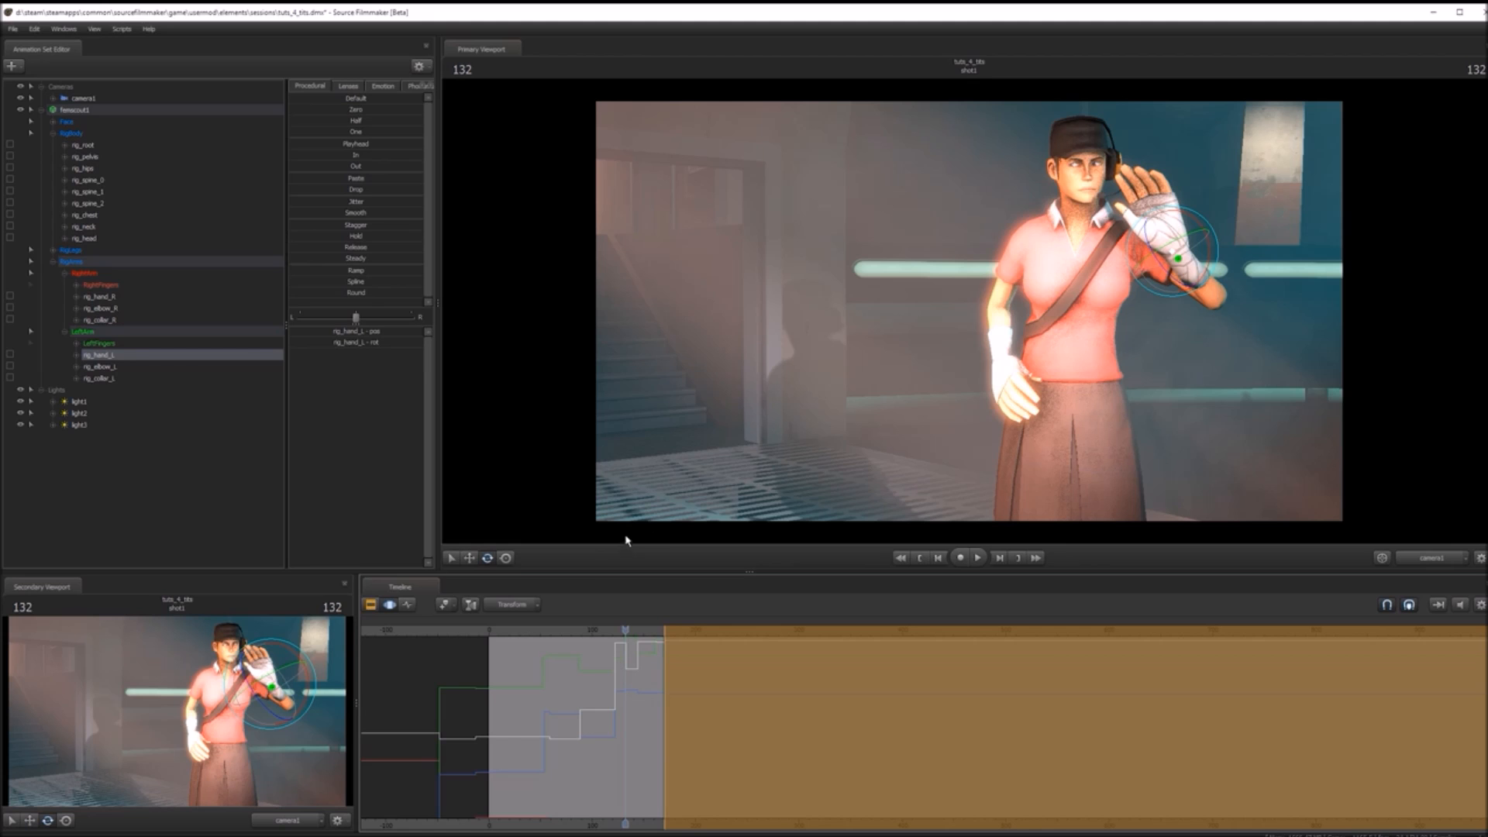
drag(547, 639, 587, 641)
key(space)
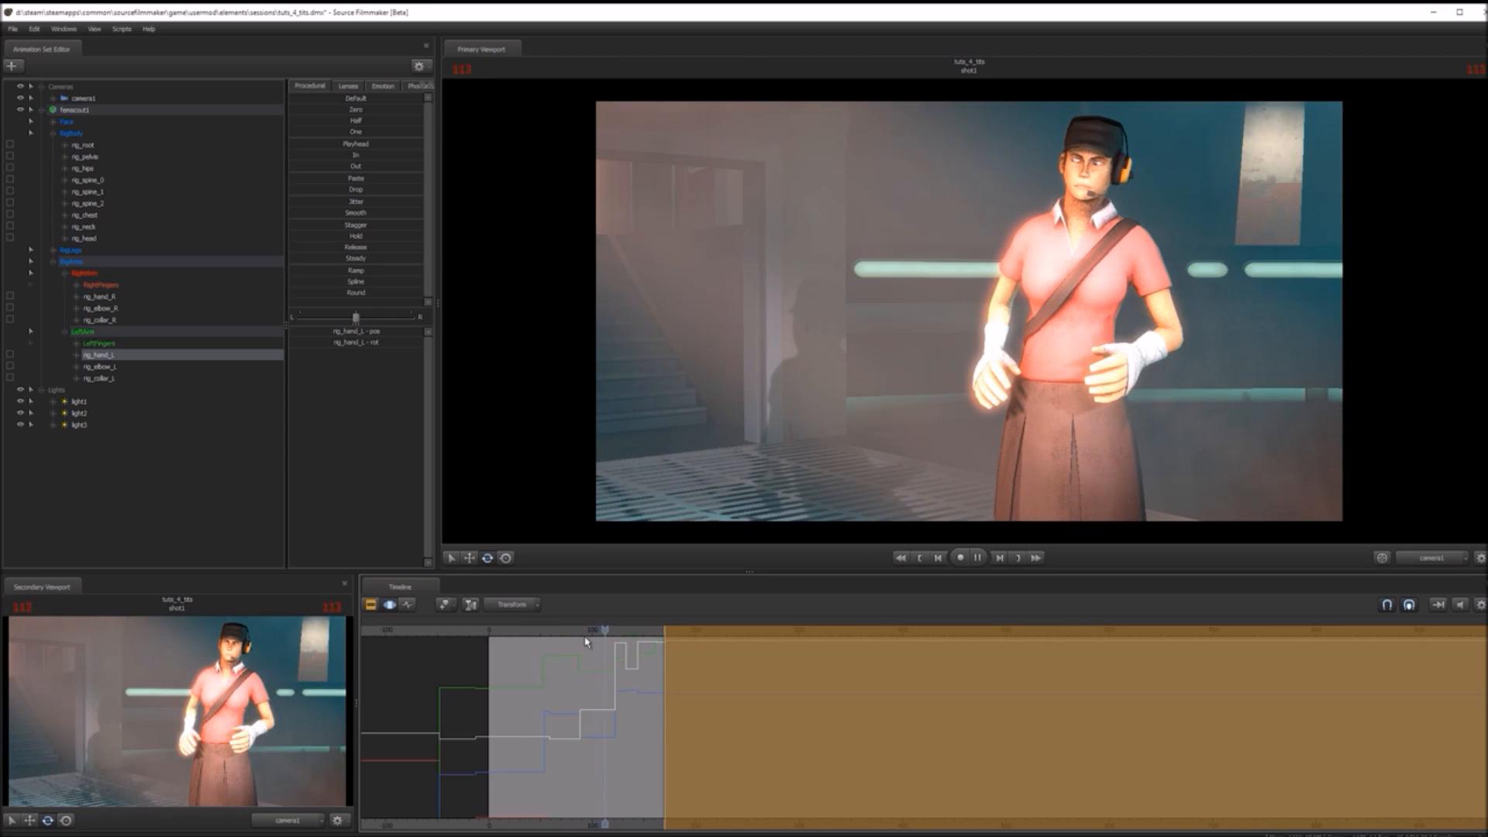
drag(636, 632, 585, 661)
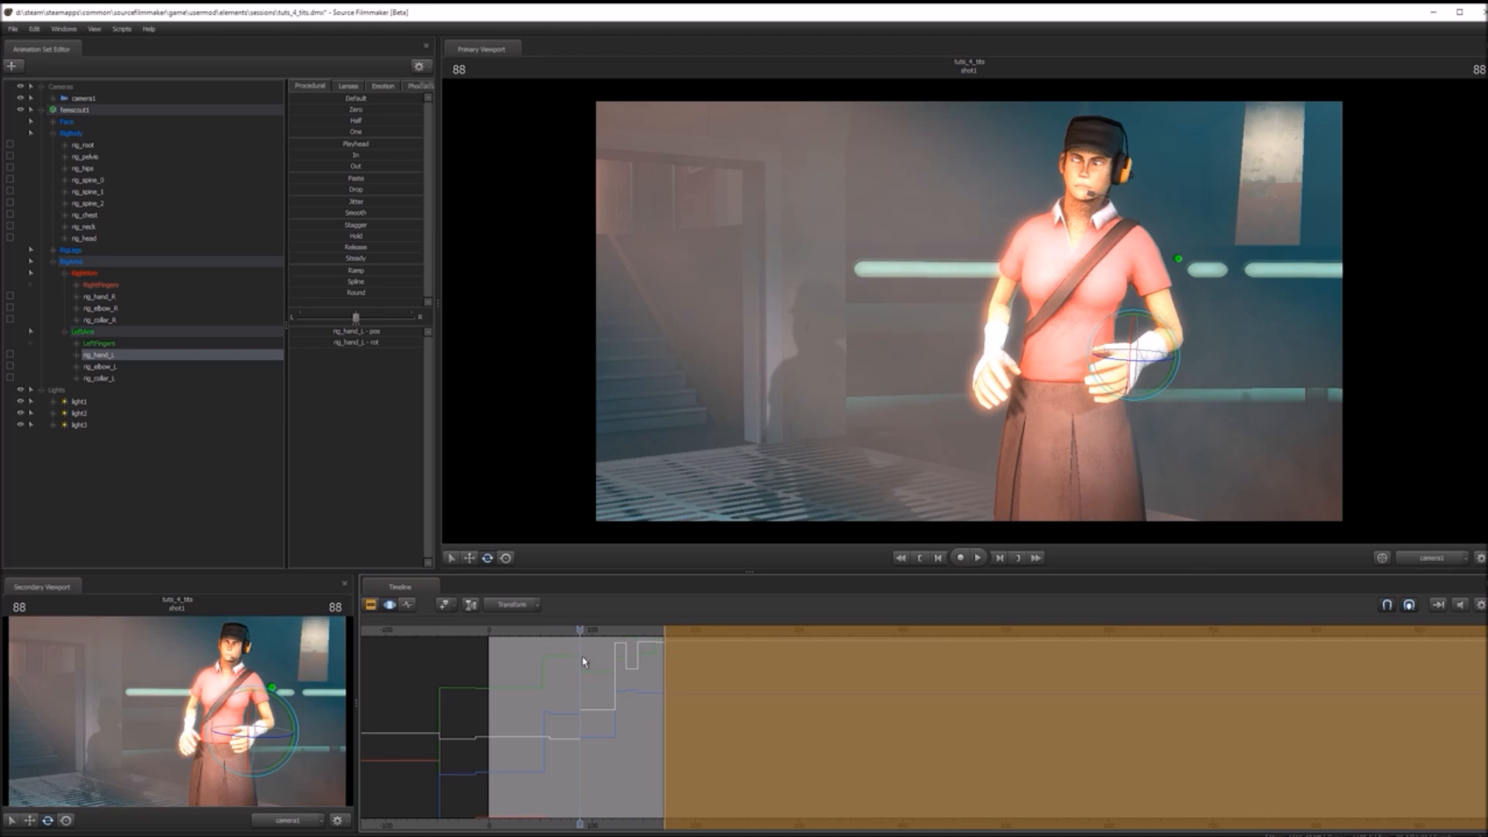
key(space)
- From frame 115 onward, open the femscout's Face group and raise the PuckerUpLo and Smile controls
shift+drag(608, 681, 1486, 742)
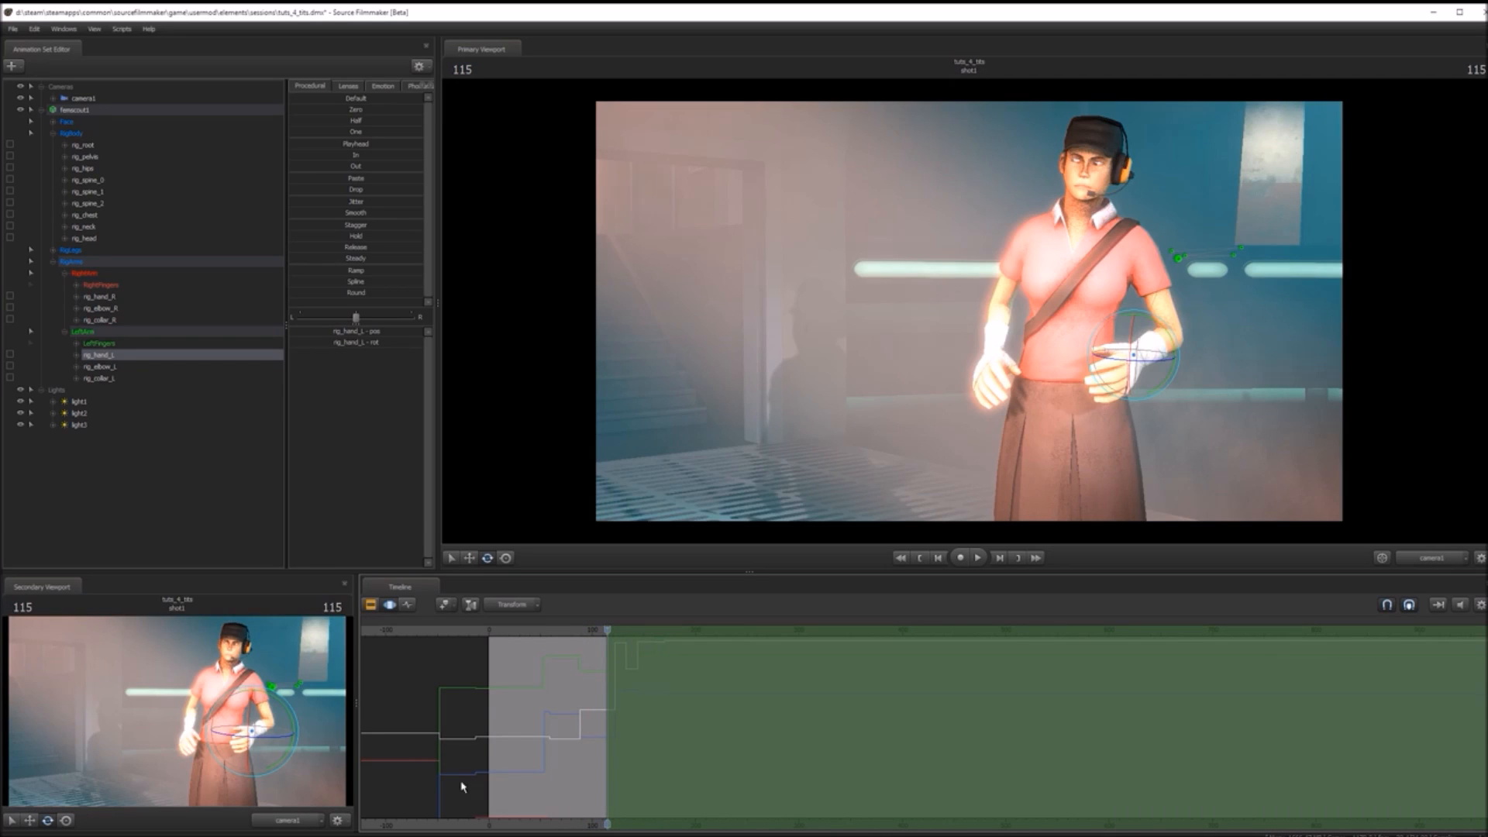
click(75, 124)
scroll(434, 403, down, 5)
drag(446, 500, 446, 422)
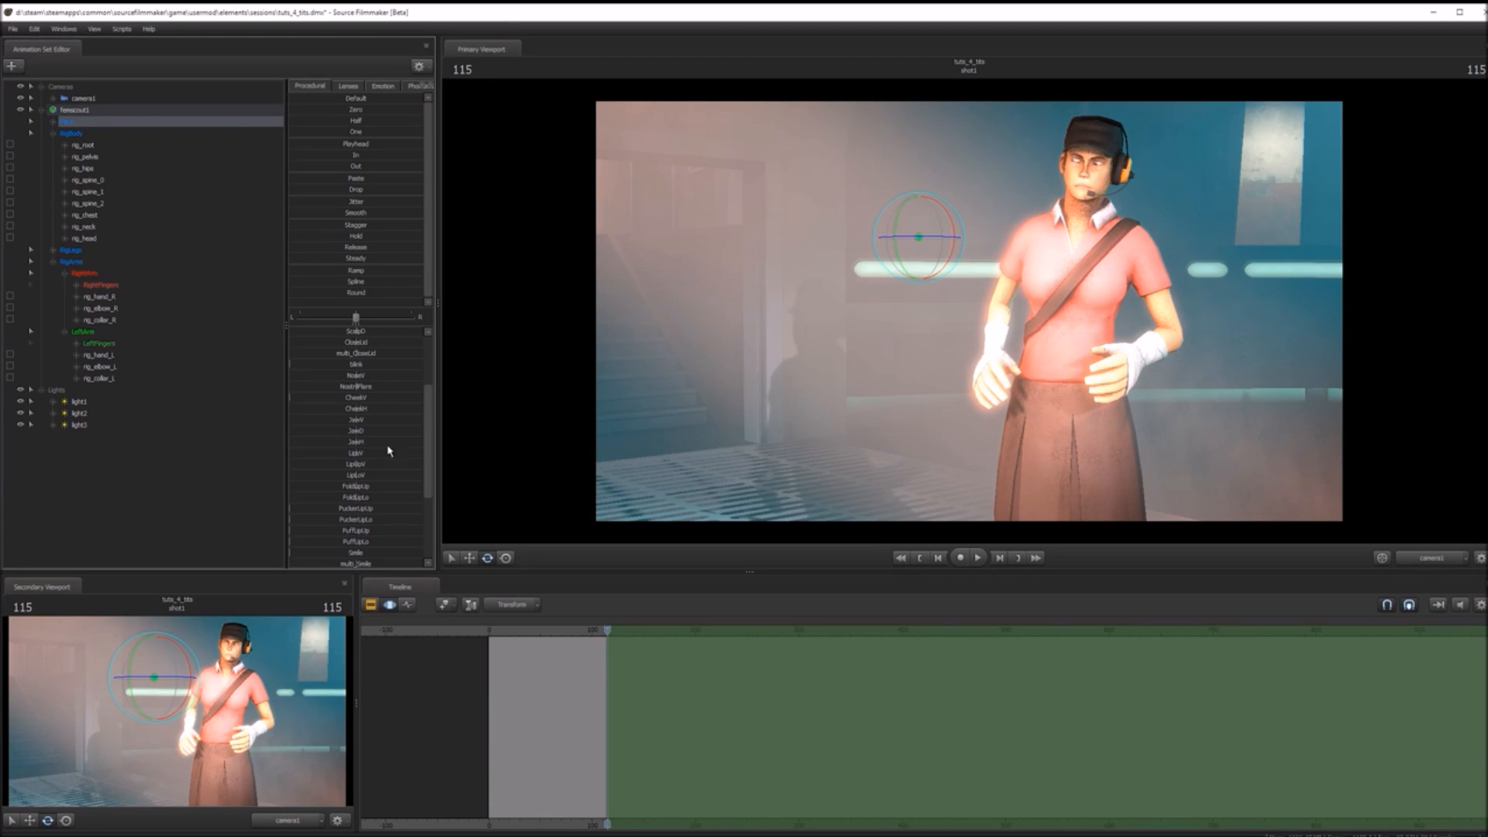
scroll(395, 481, up, 3)
scroll(356, 465, down, 5)
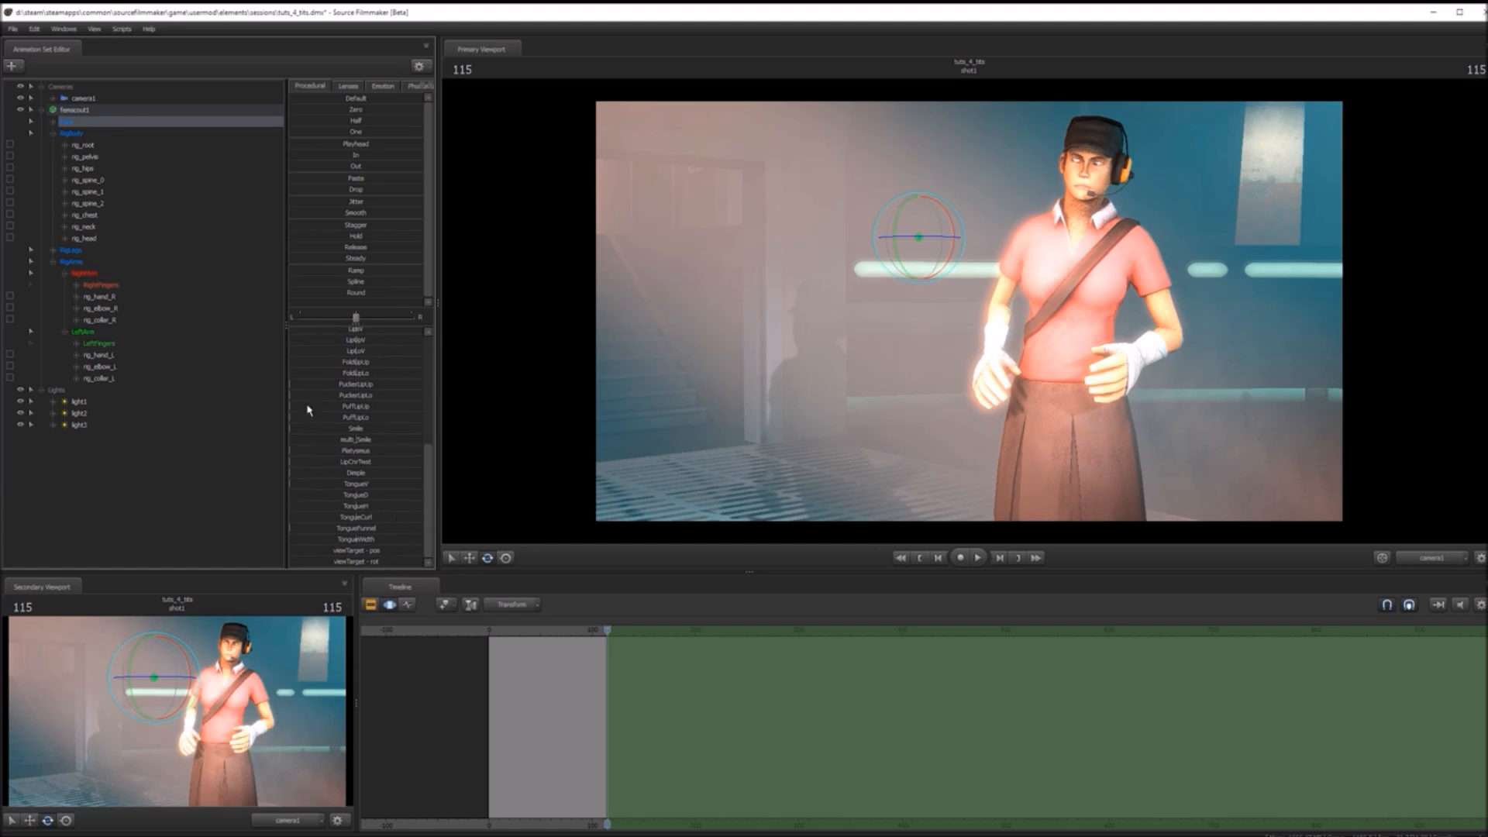
click(52, 122)
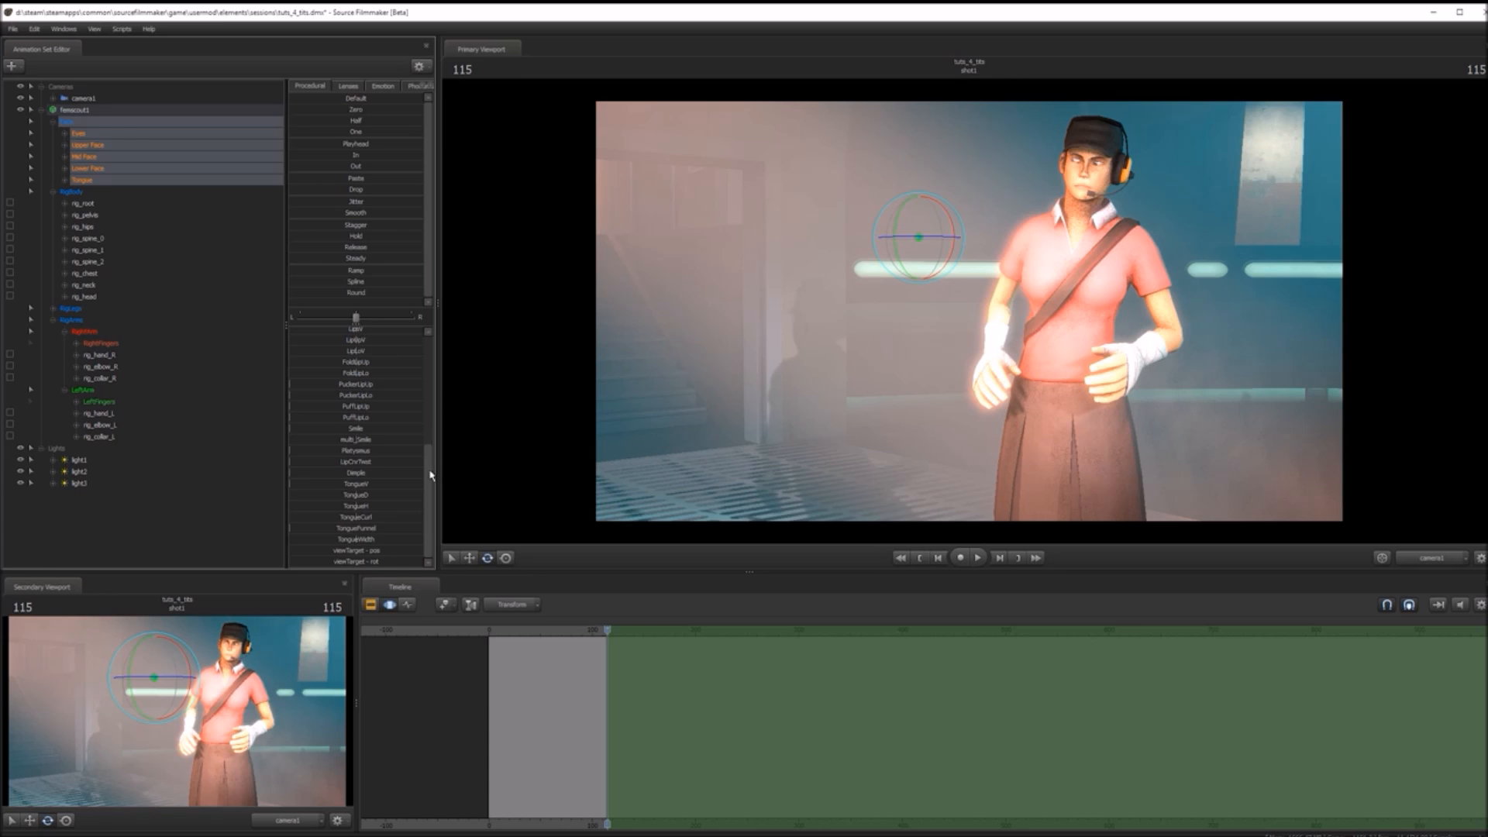
click(353, 428)
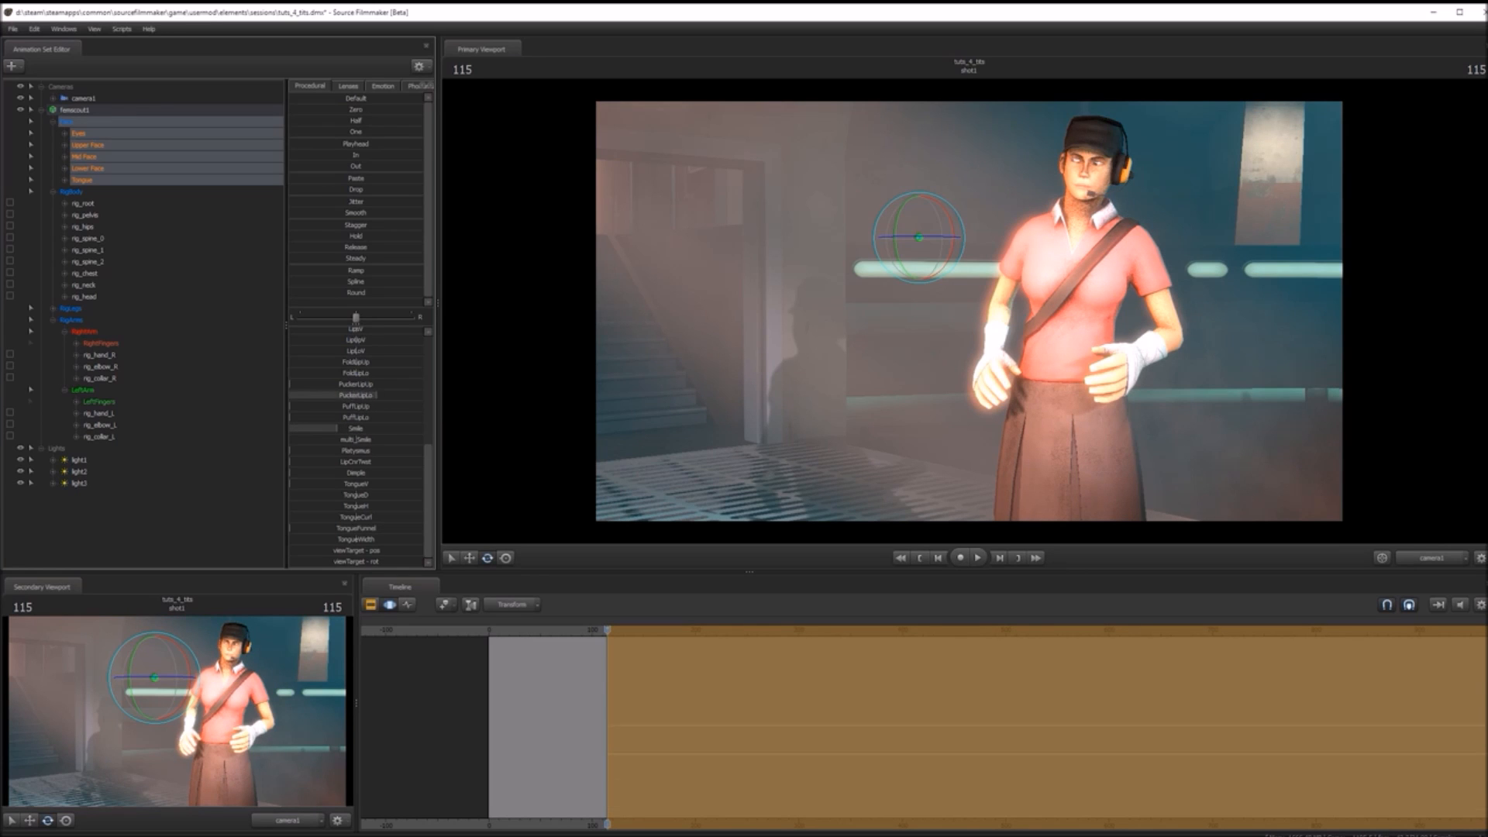
- Adjust the femscout's eyes_rightleft control from frame 115 onward to shift her gaze
scroll(326, 435, up, 5)
scroll(326, 436, up, 2)
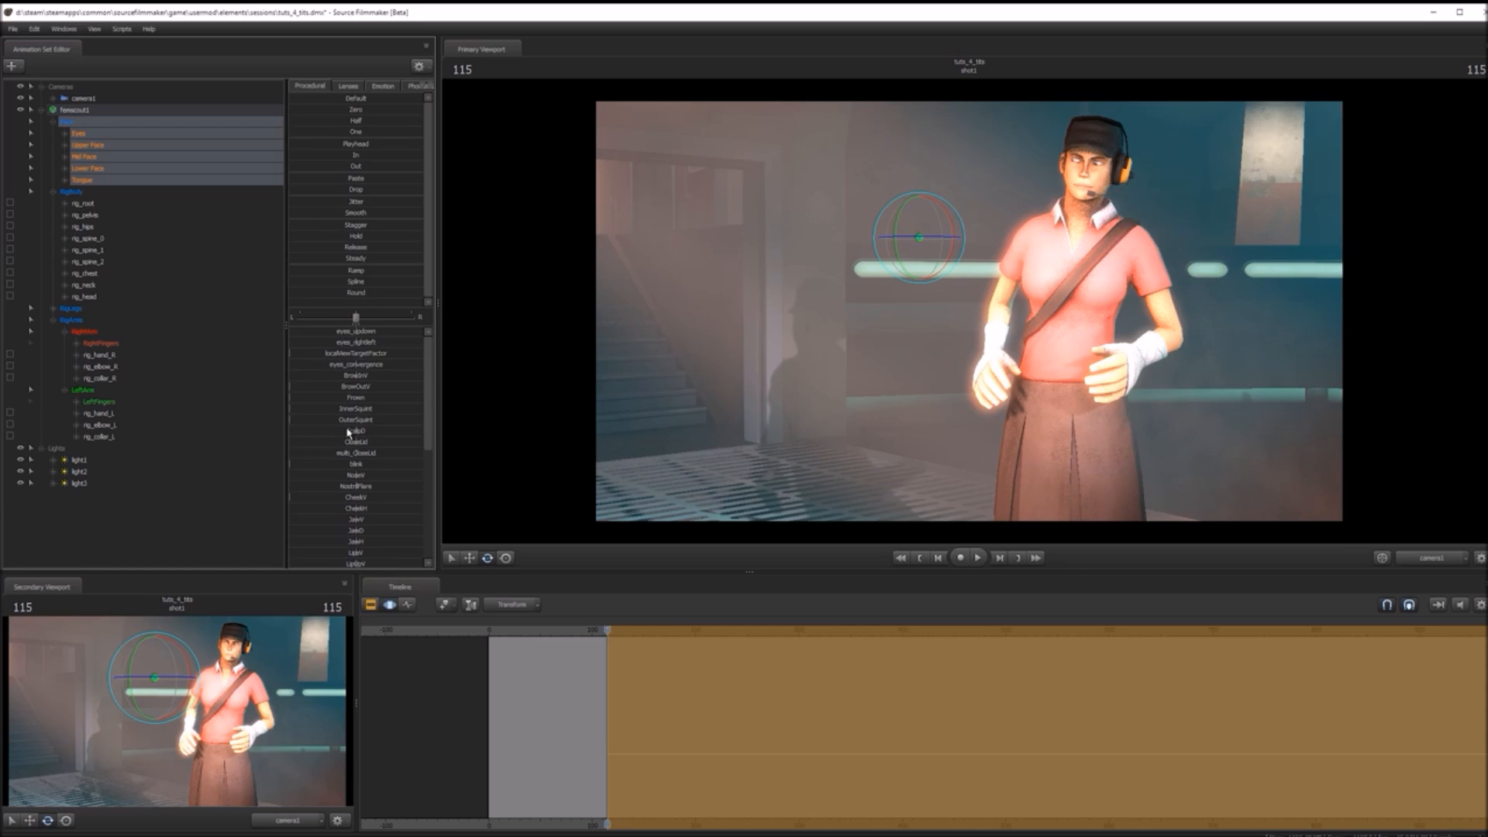
click(364, 342)
key(Return)
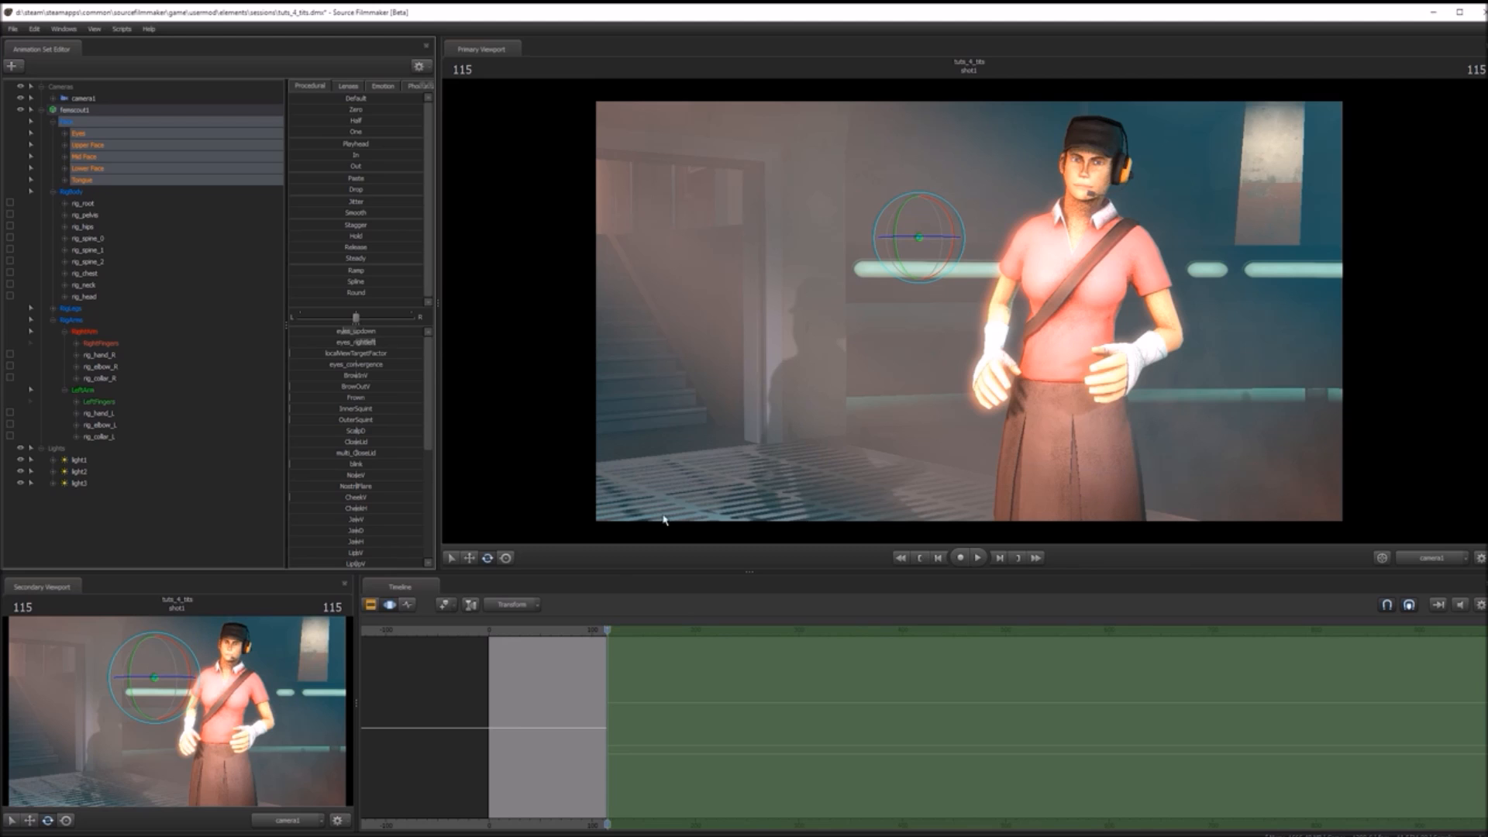
- Play the animation back from about frame 39 to review the new facial expression
drag(605, 628, 530, 630)
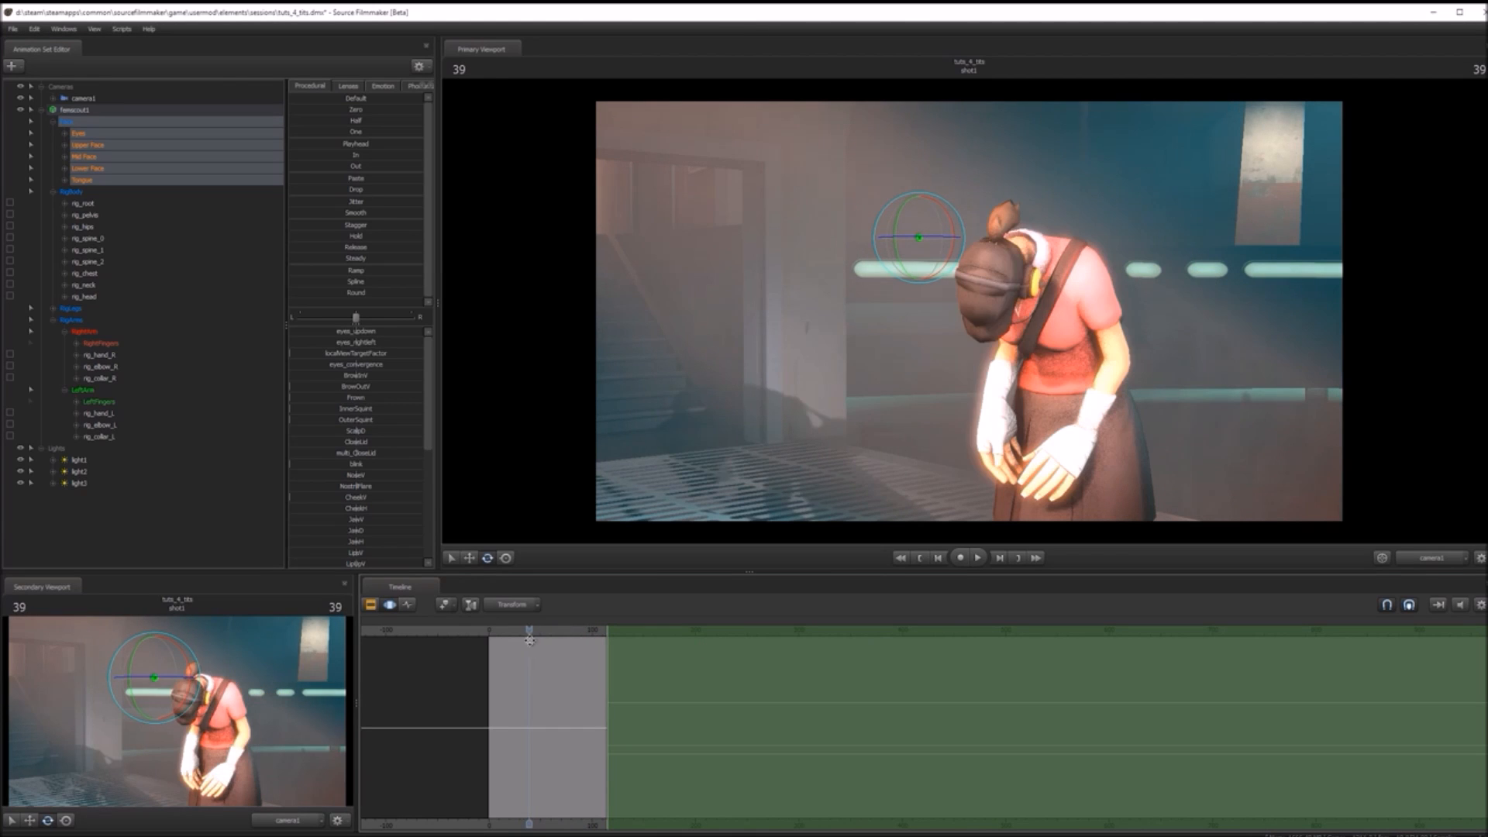
key(space)
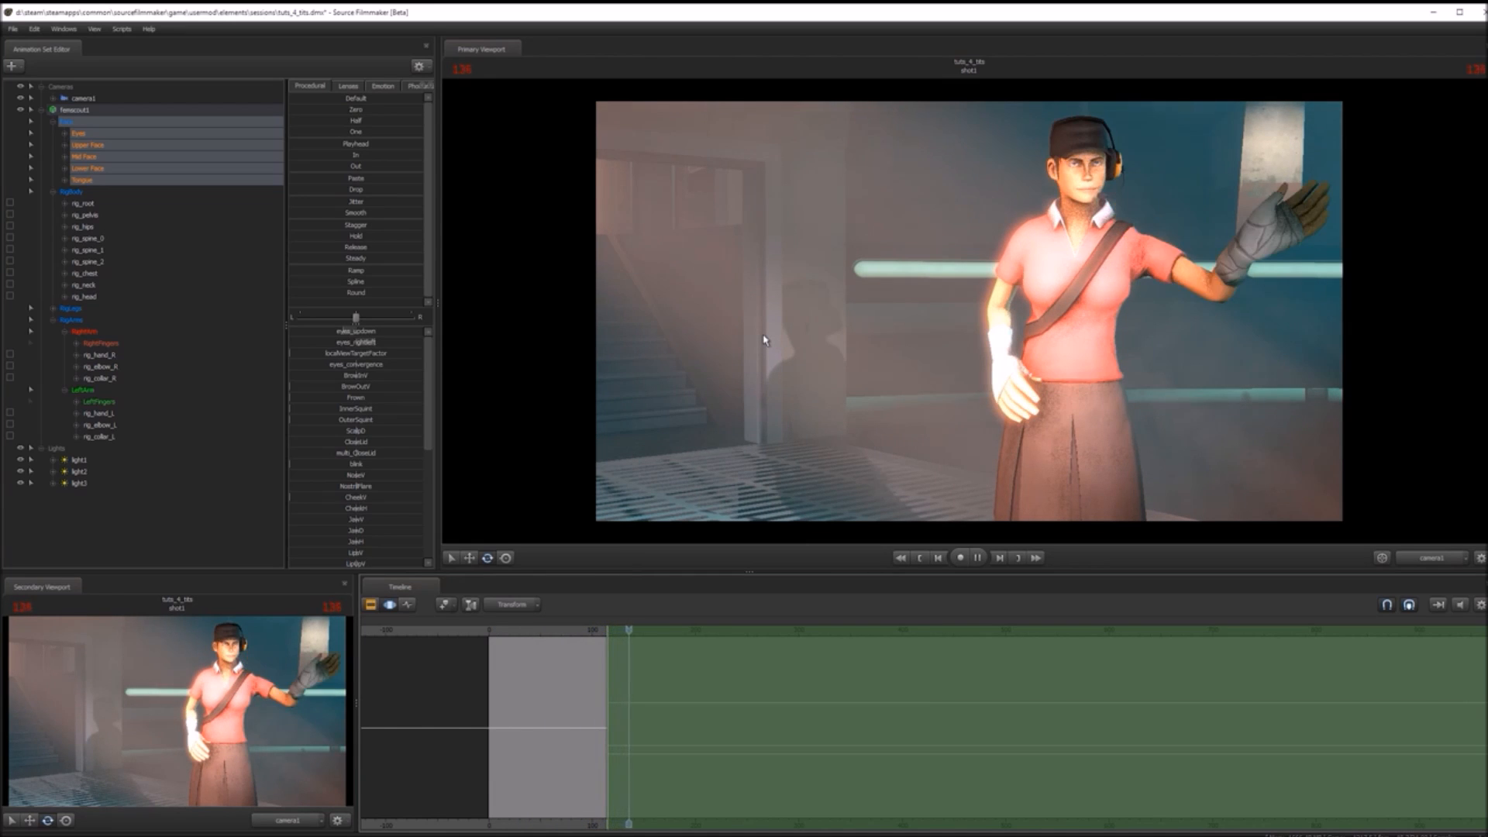
key(space)
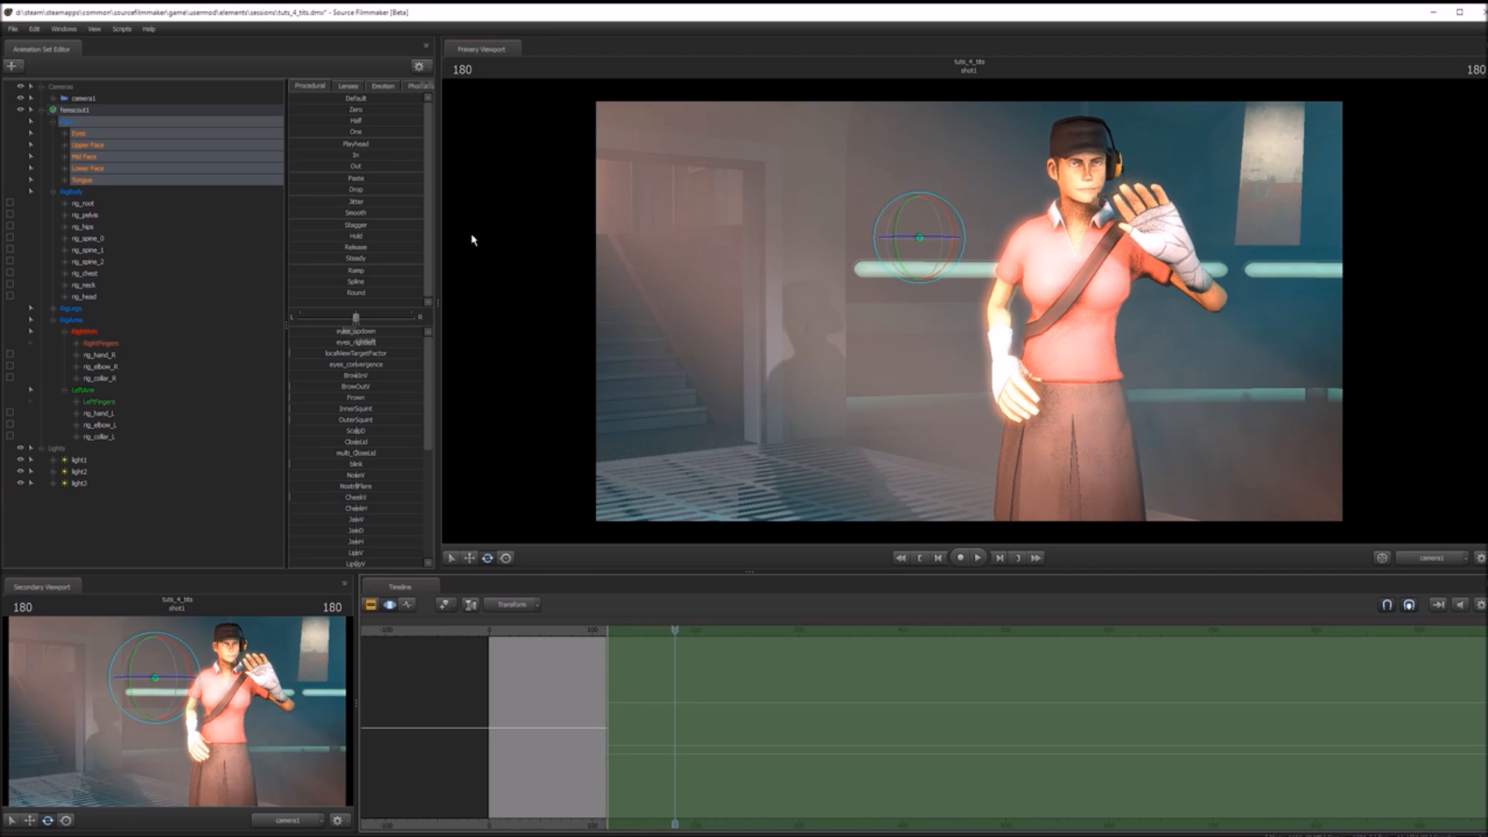
- Select all of femscout1's controls and set the time selection to frames 10–20 around the first pose change
click(109, 115)
drag(573, 827, 695, 826)
scroll(603, 684, up, 6)
drag(500, 827, 805, 823)
mouse_move(672, 714)
shift+mouse_down()
mouse_move(783, 710)
mouse_move(688, 714)
shift+mouse_up()
click(672, 631)
scroll(749, 698, up, 2)
scroll(749, 698, up, 3)
drag(763, 692, 899, 709)
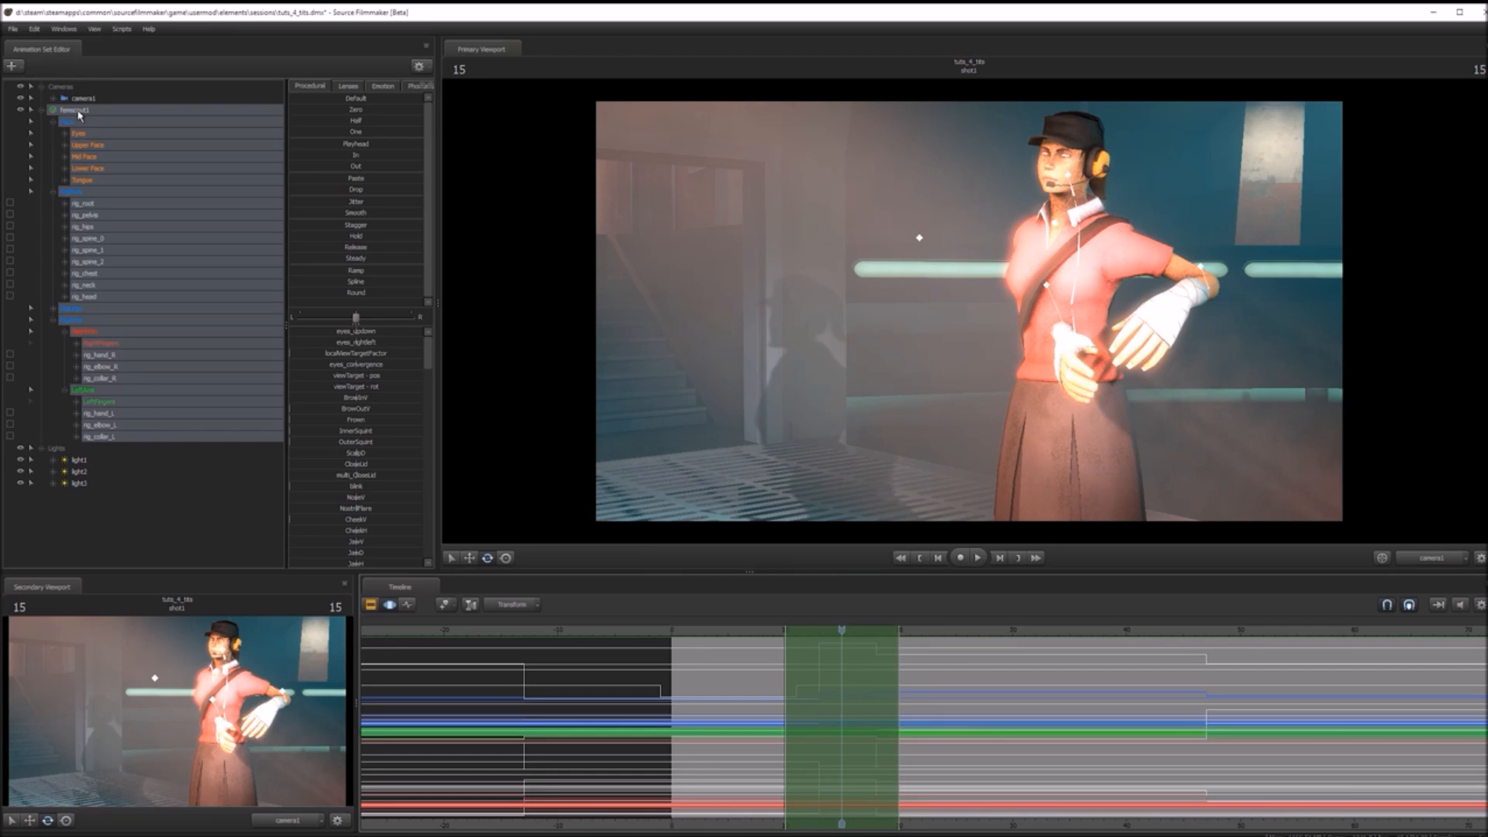
- Examine the femscout's leg, arm, body and face control groups and the sub-controls nested inside them
click(78, 308)
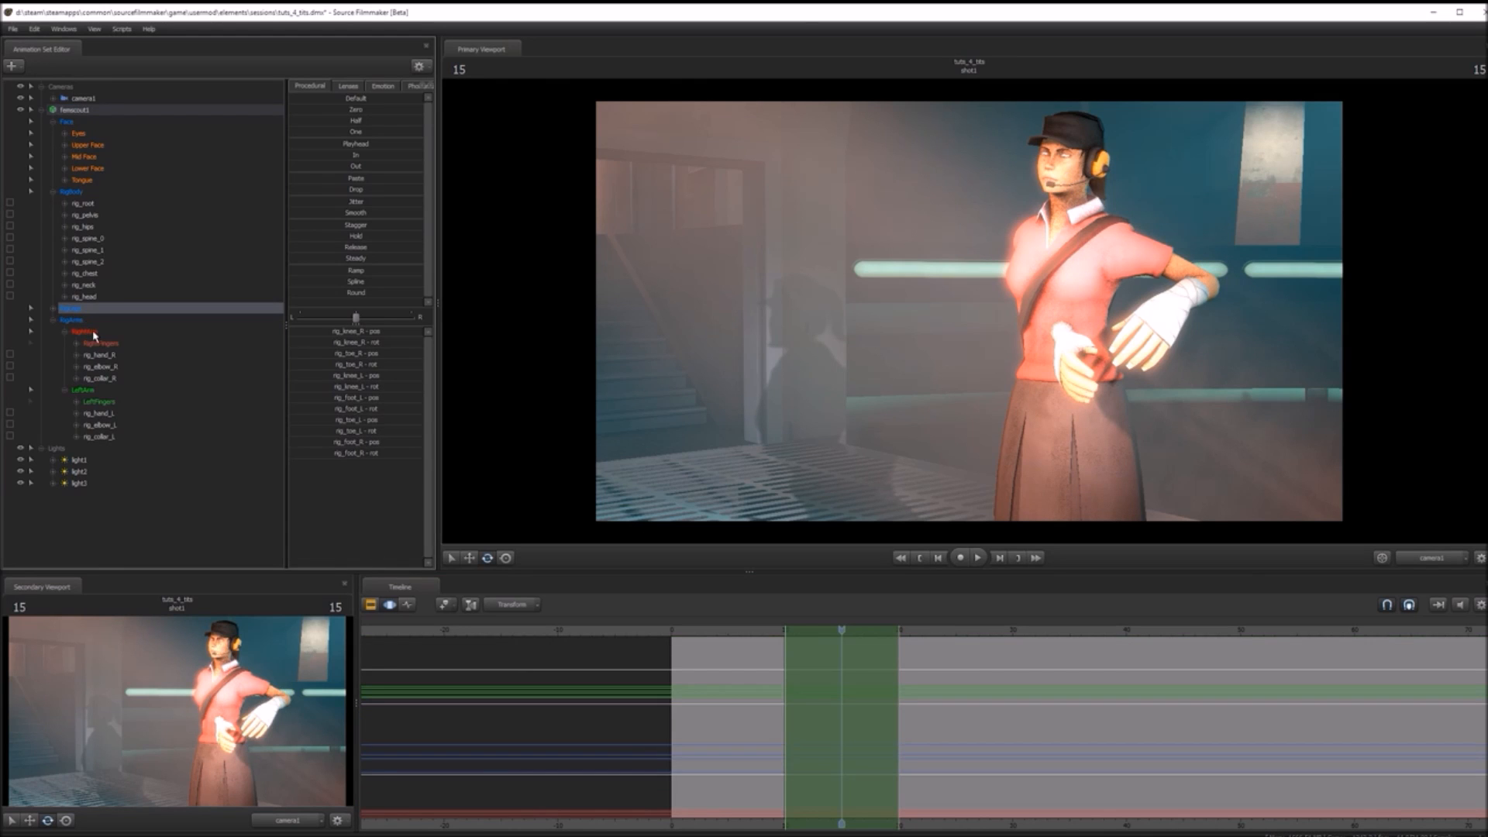
click(85, 318)
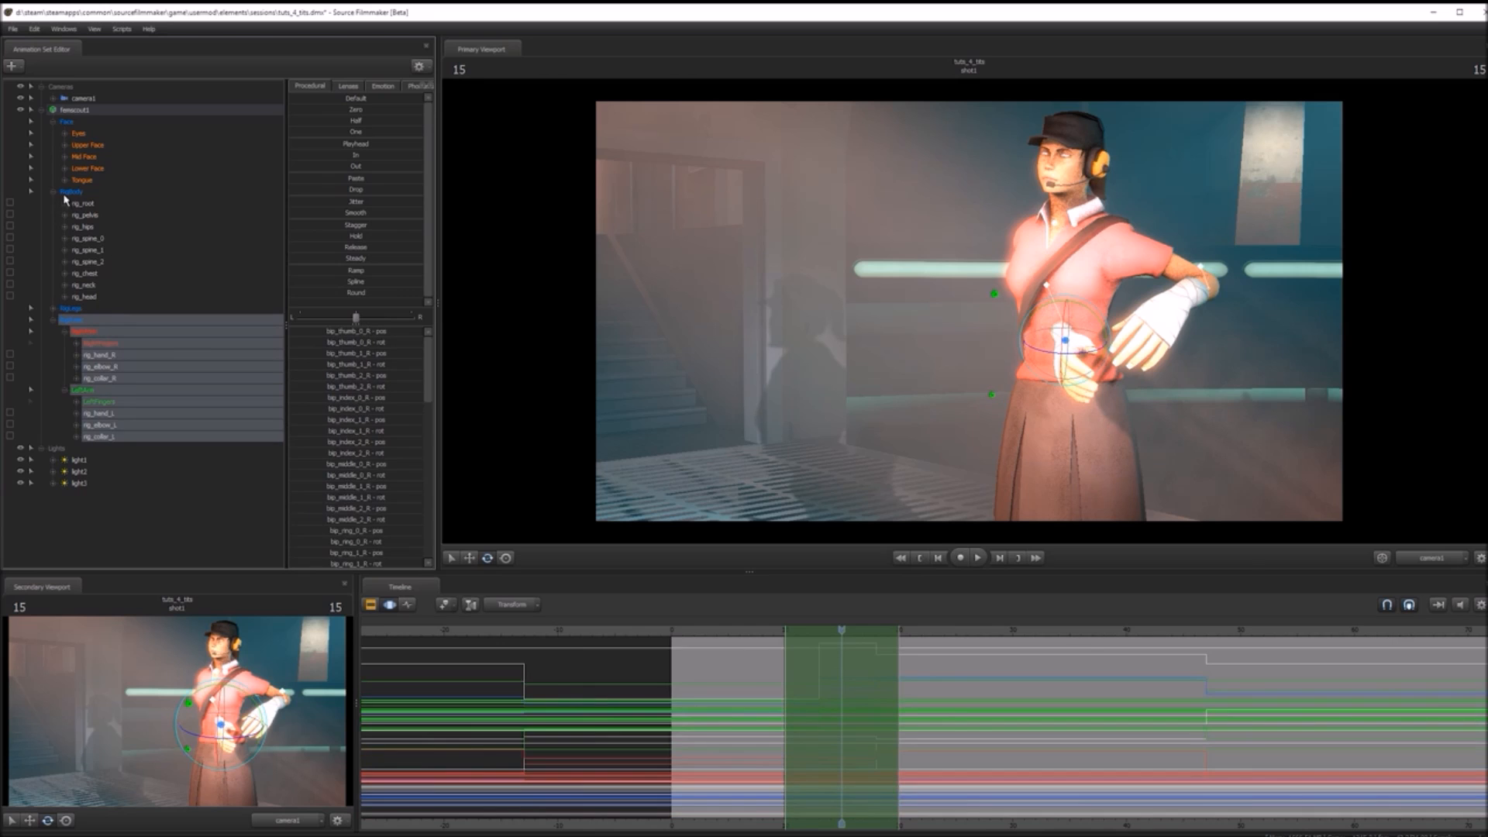
click(76, 194)
click(113, 124)
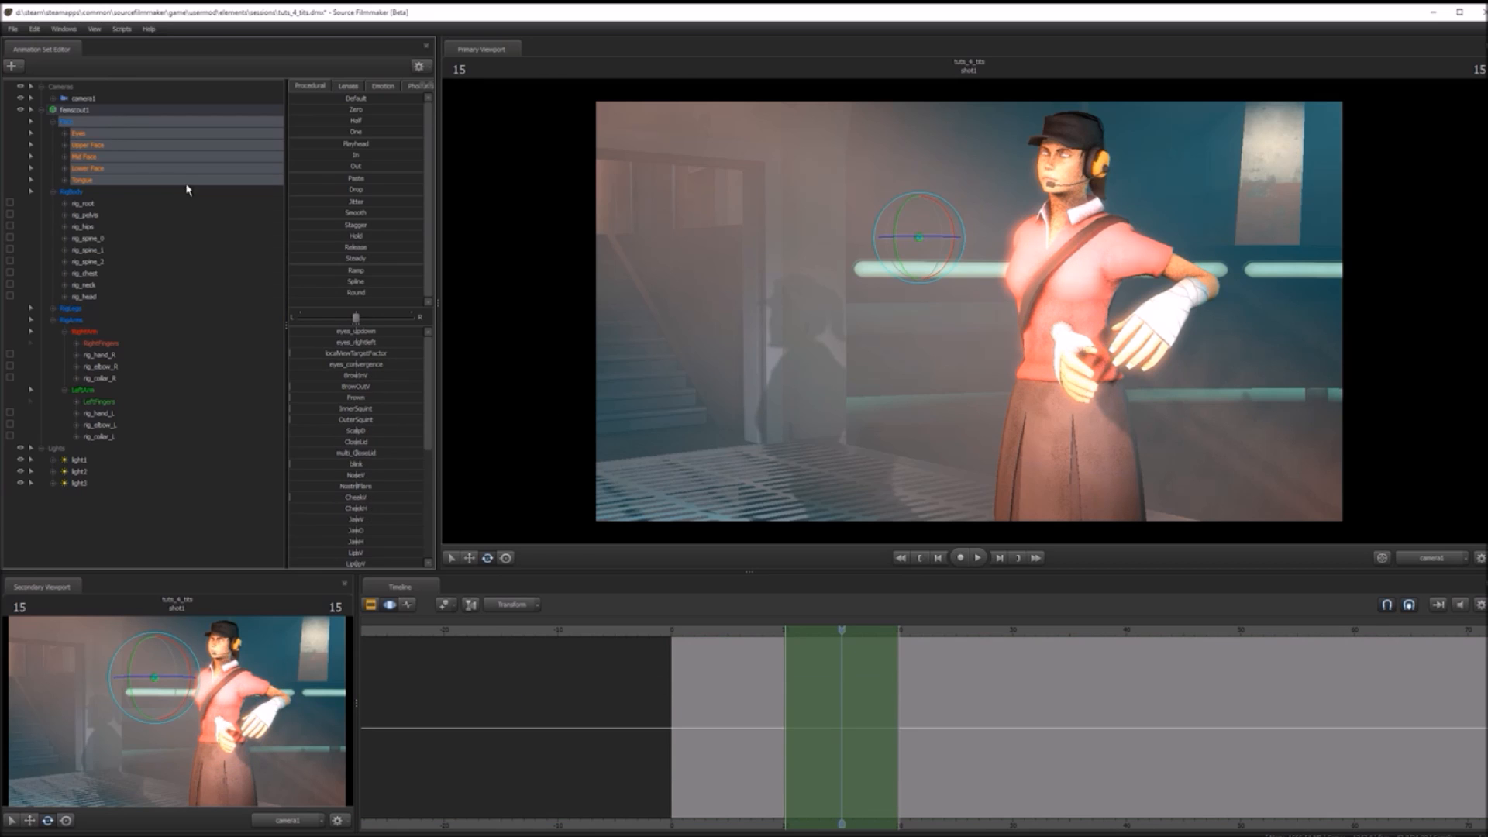
click(176, 239)
click(164, 310)
click(142, 240)
click(159, 166)
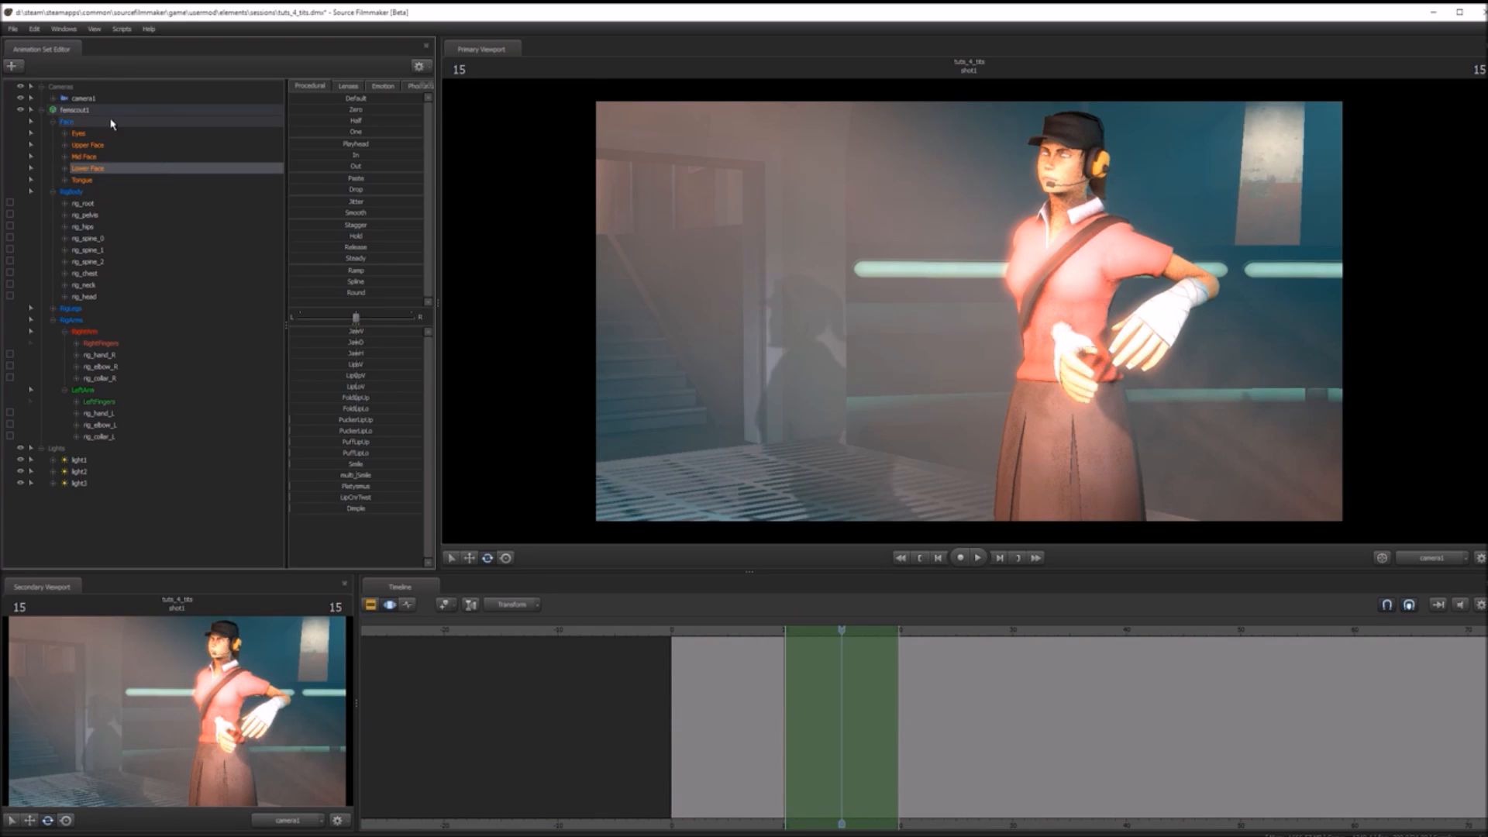
click(66, 157)
click(65, 250)
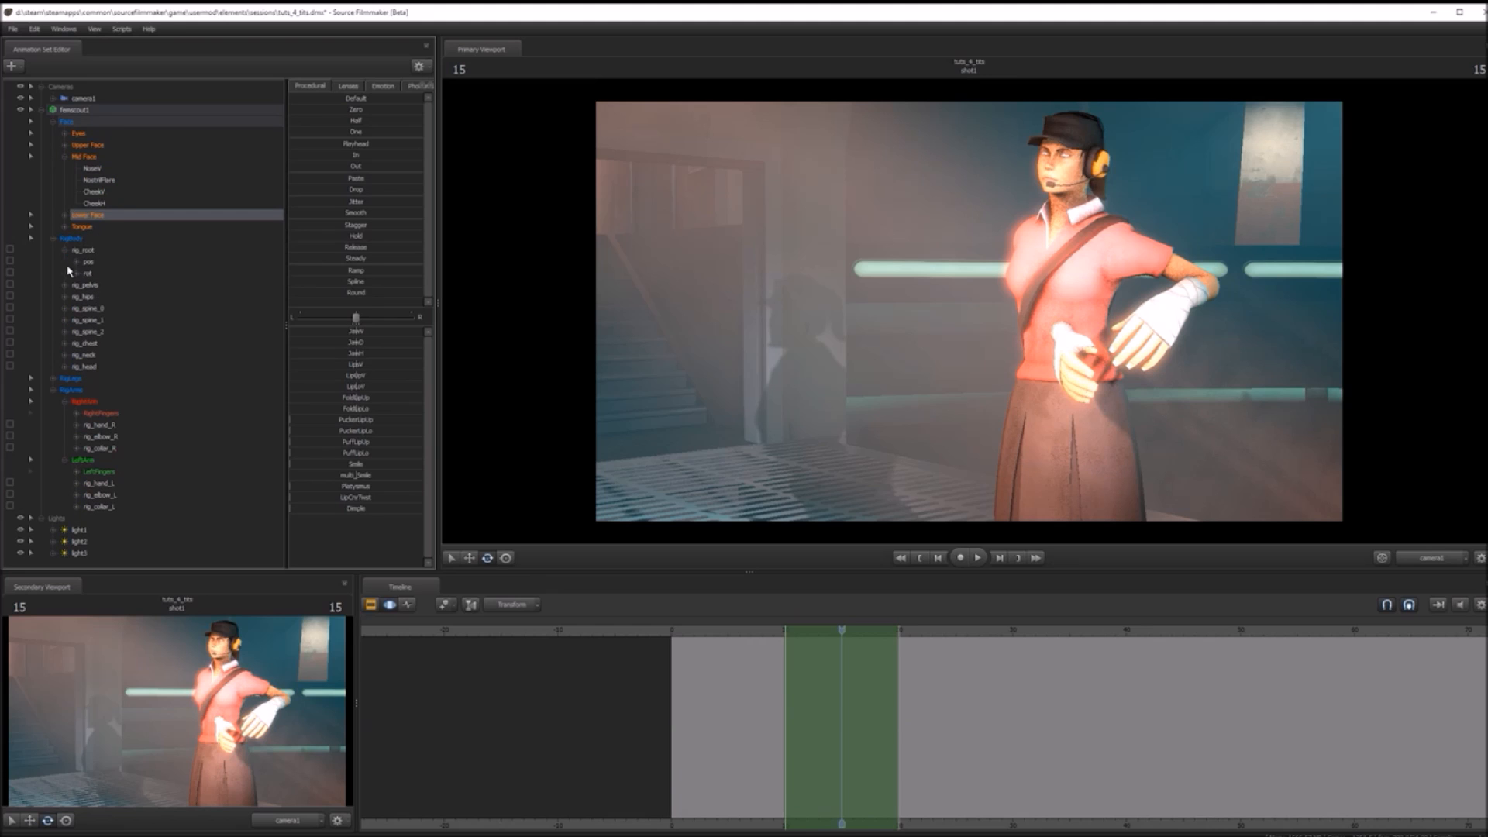
click(95, 273)
click(89, 261)
click(55, 226)
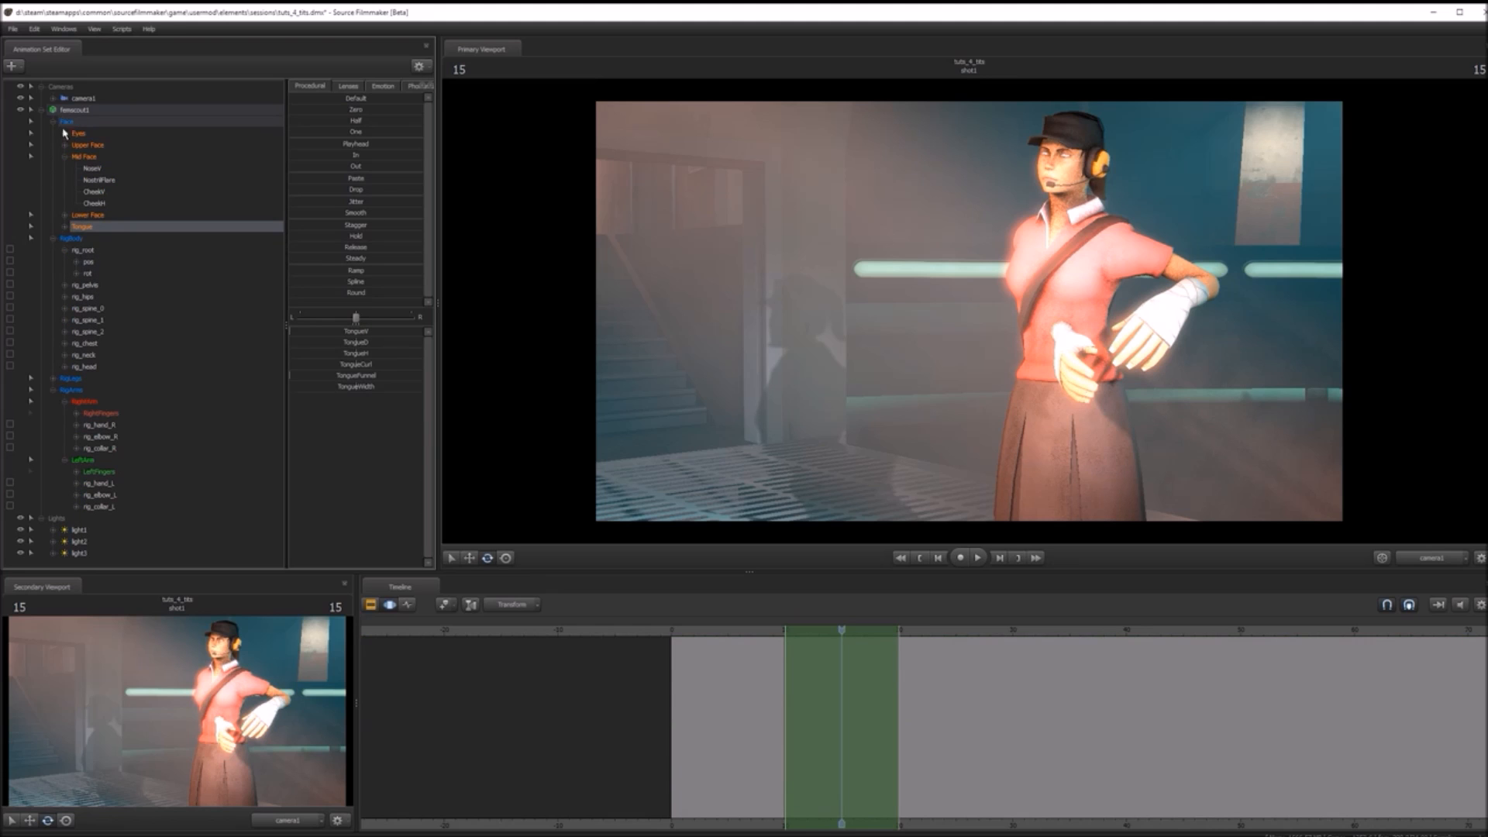
click(53, 122)
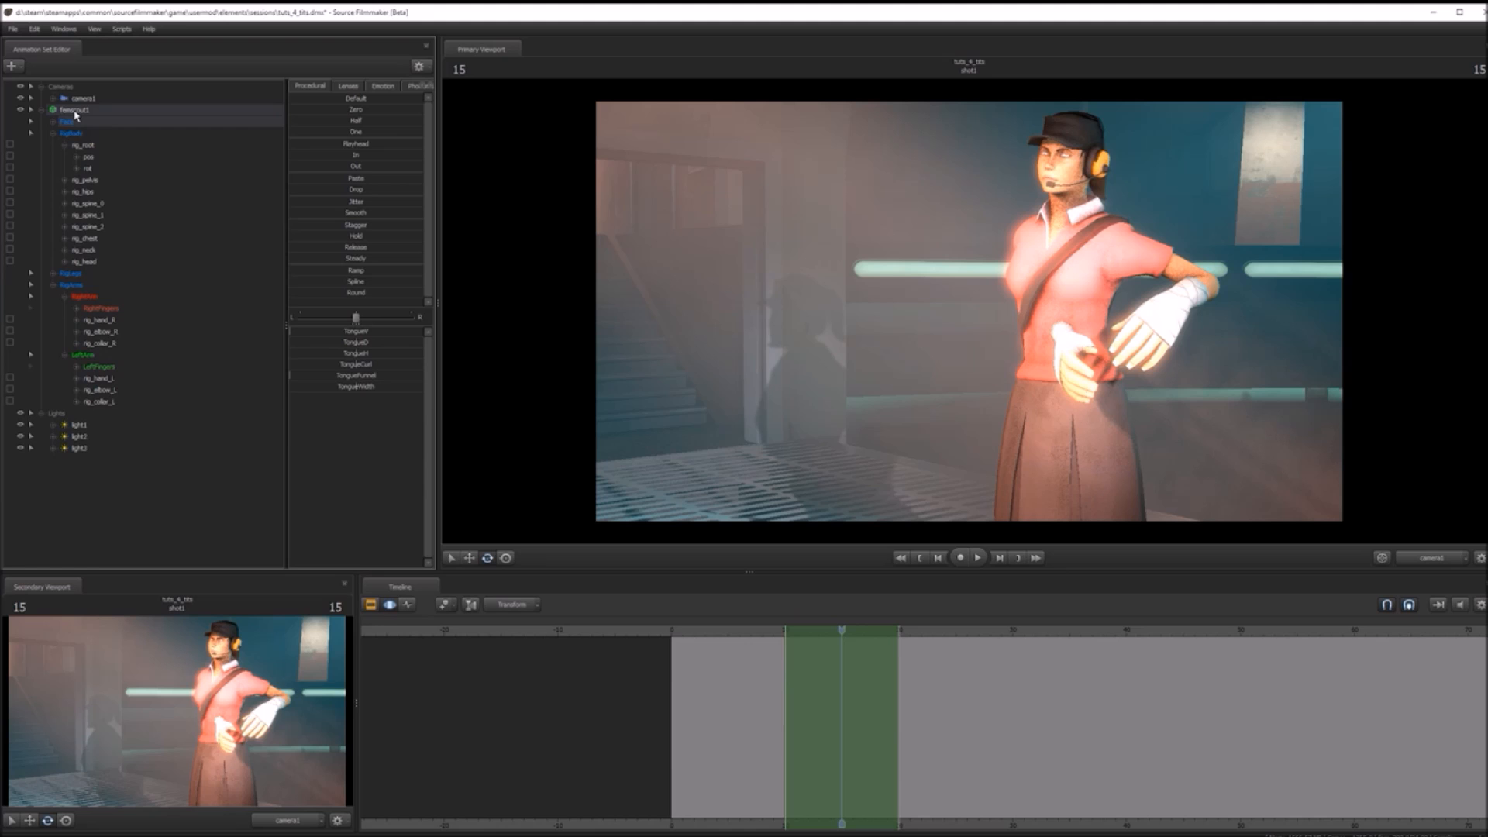
- Reselect the whole femscout1 model and widen the Animation Set Editor to give the preset list more room
click(75, 110)
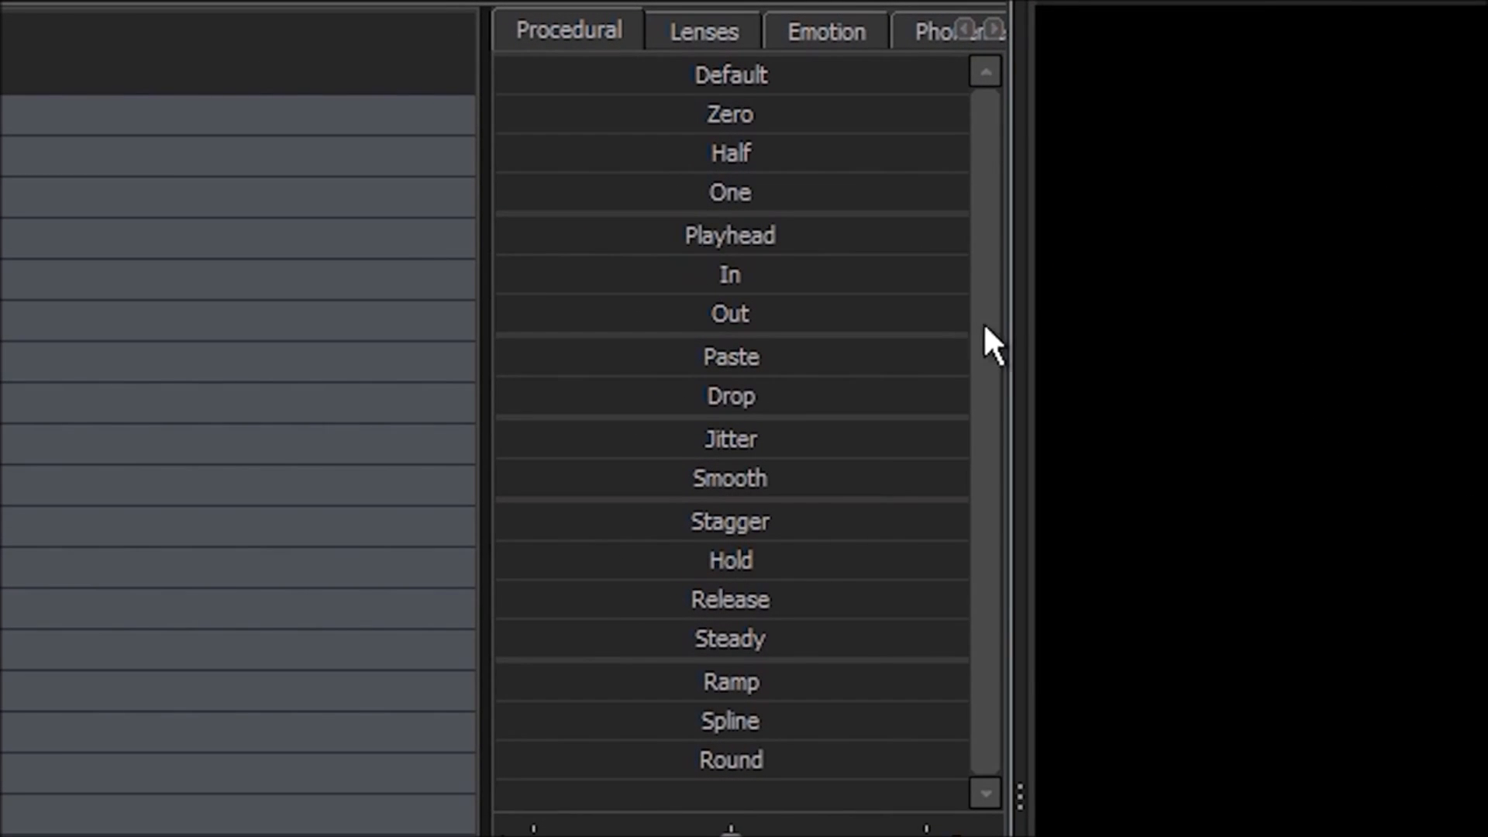
drag(1012, 321, 1157, 357)
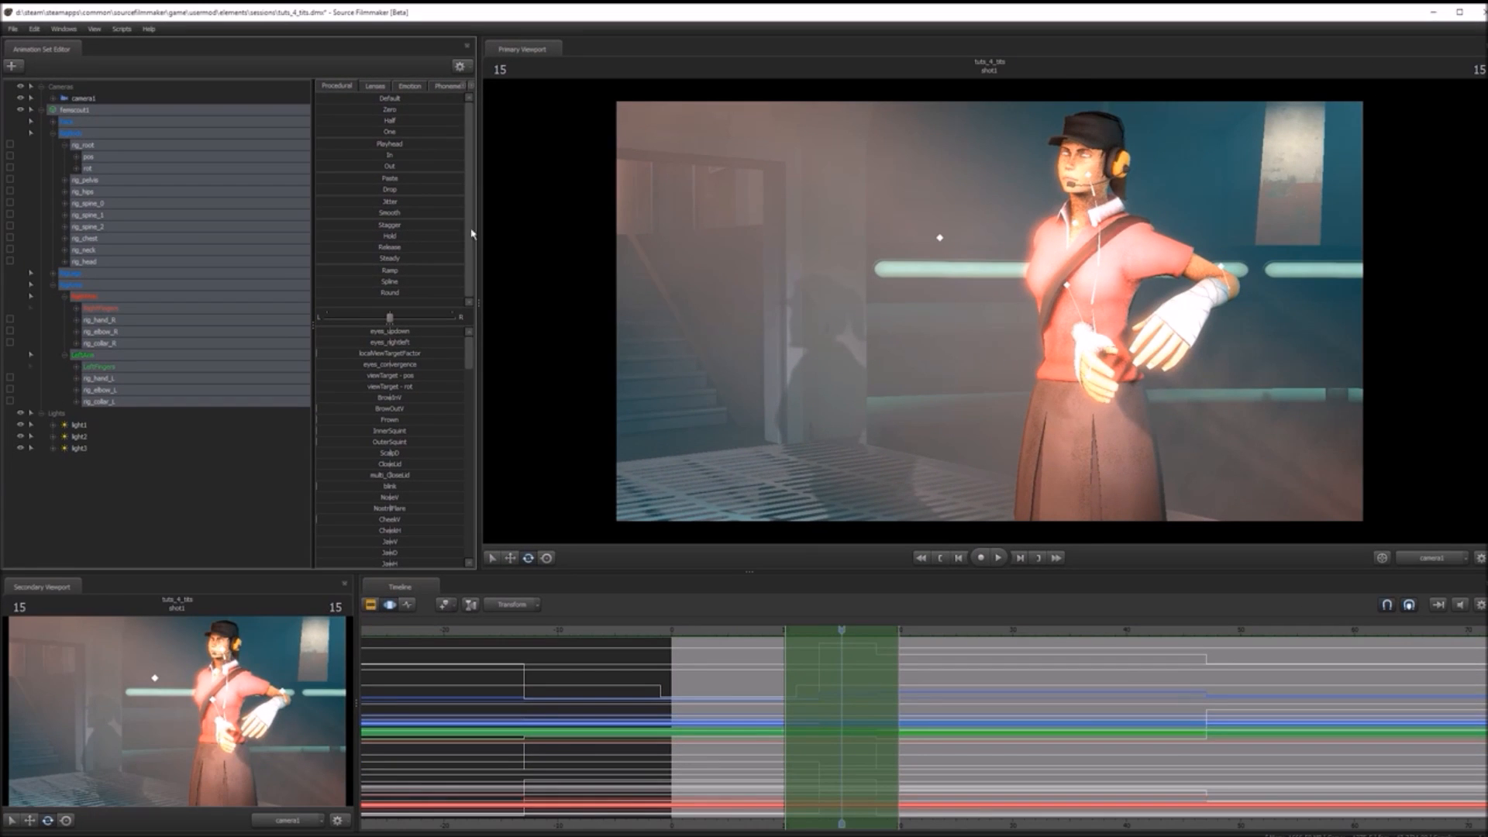
- Try fully applying the Playhead preset from the frame 5 pose to frames 10–20, and undo it
click(735, 635)
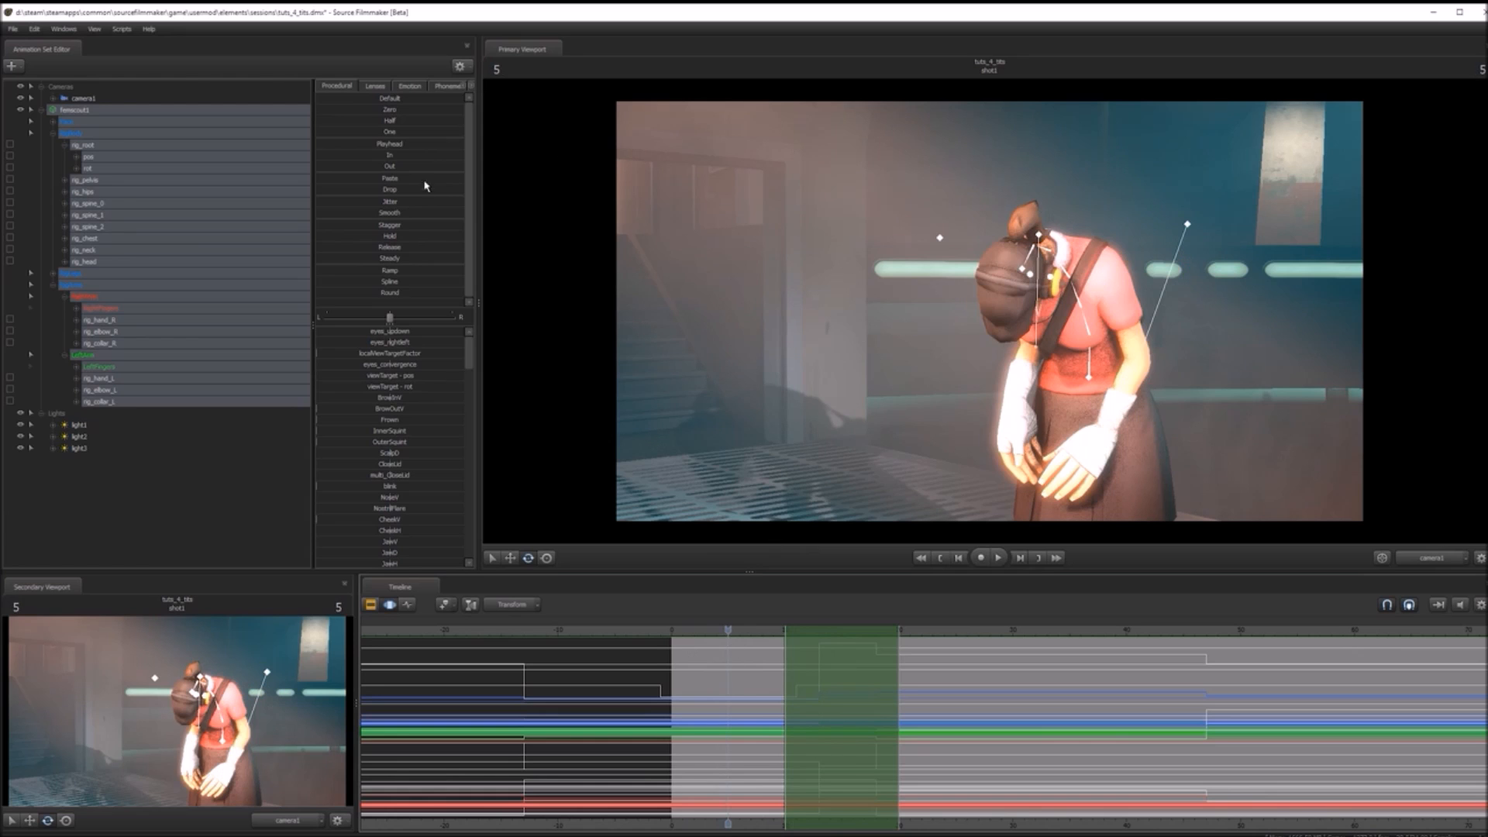
drag(327, 147, 465, 145)
drag(766, 635, 873, 642)
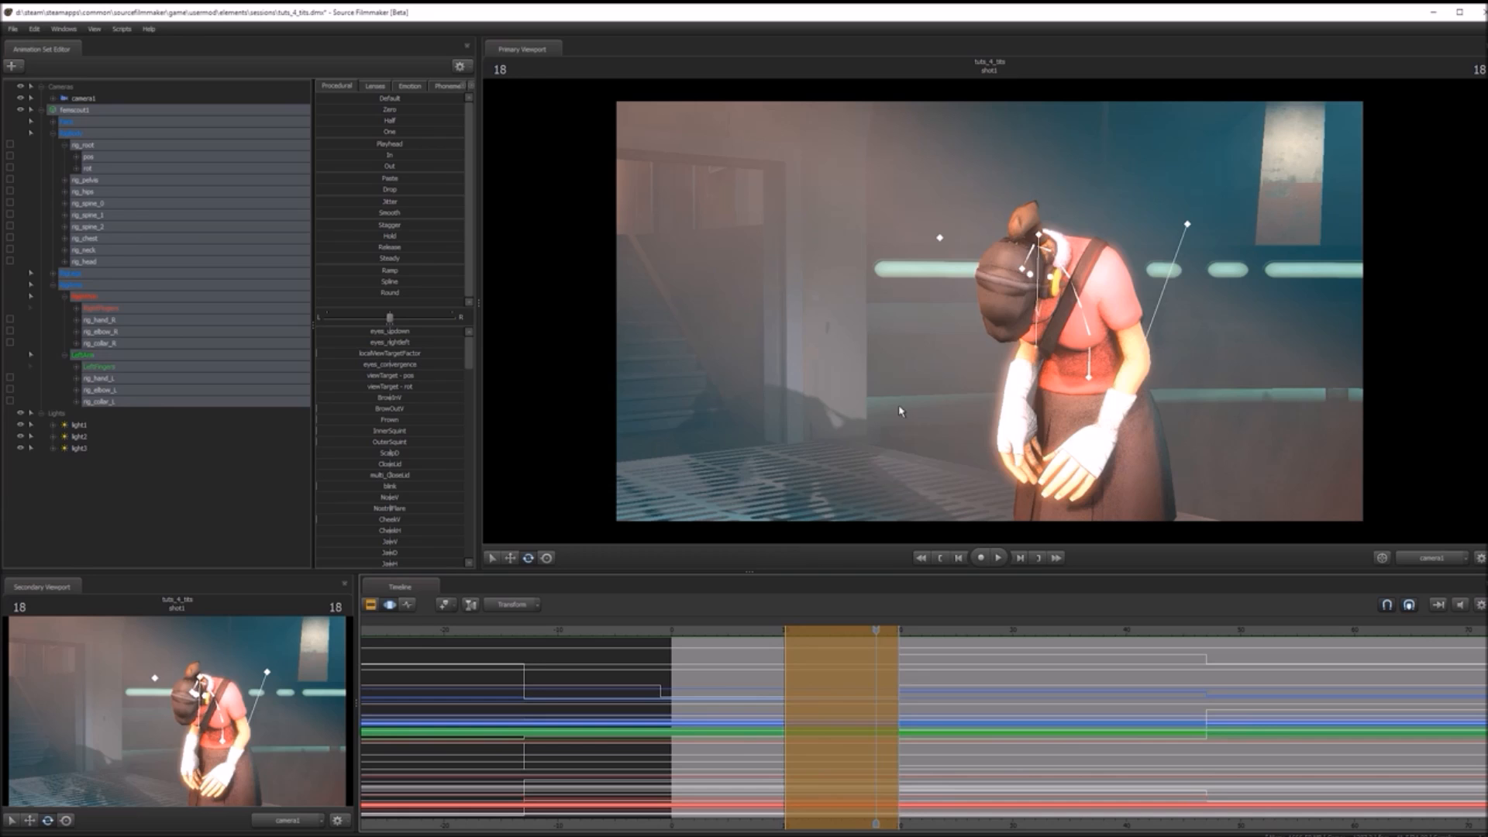
key(ctrl+z)
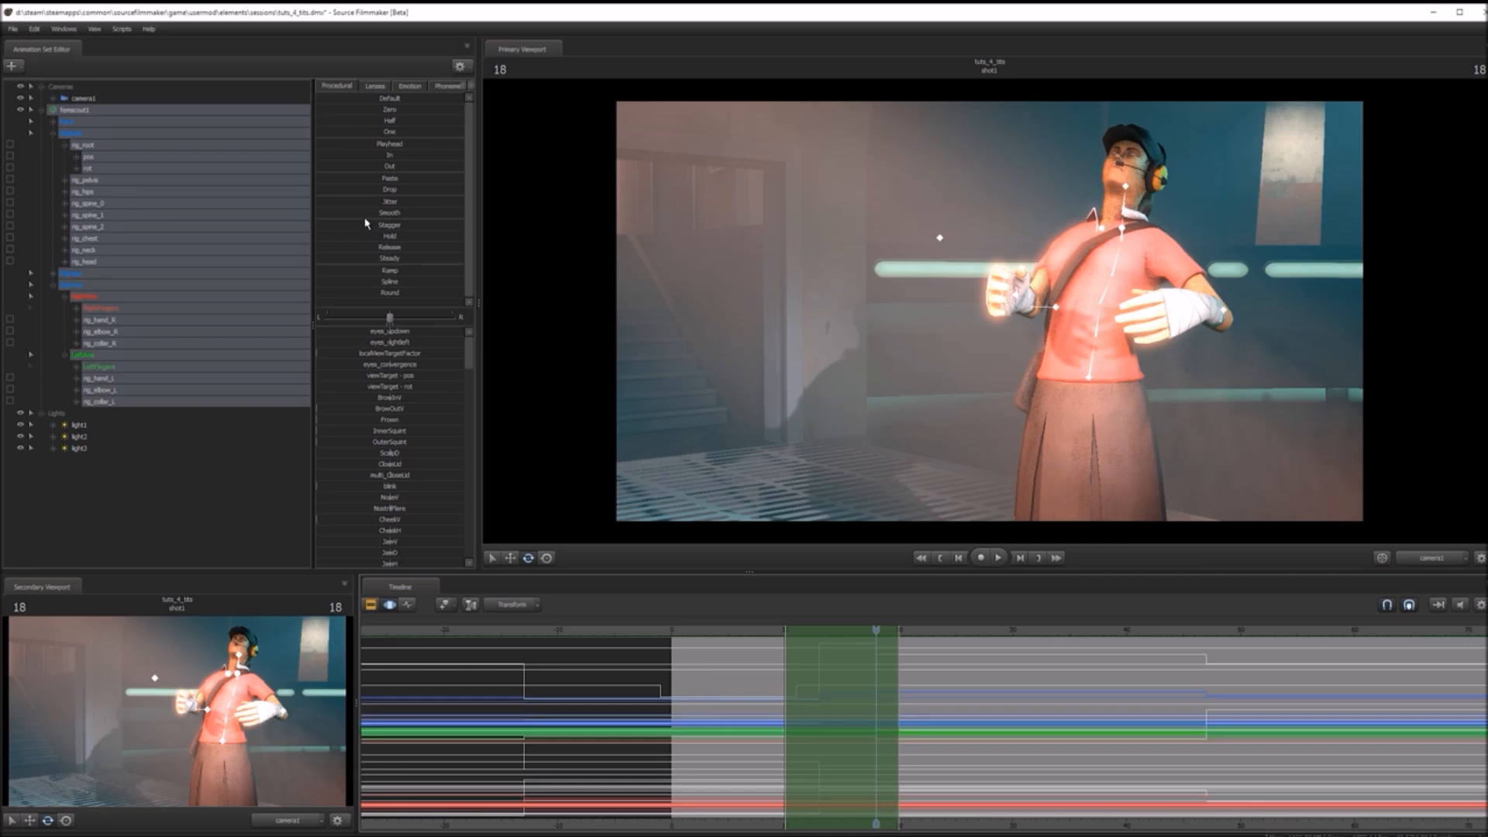
- Apply the Smooth preset to frames 10–20 with falloff widened to about frames 6 and 24, and play back the transition
drag(324, 209, 543, 212)
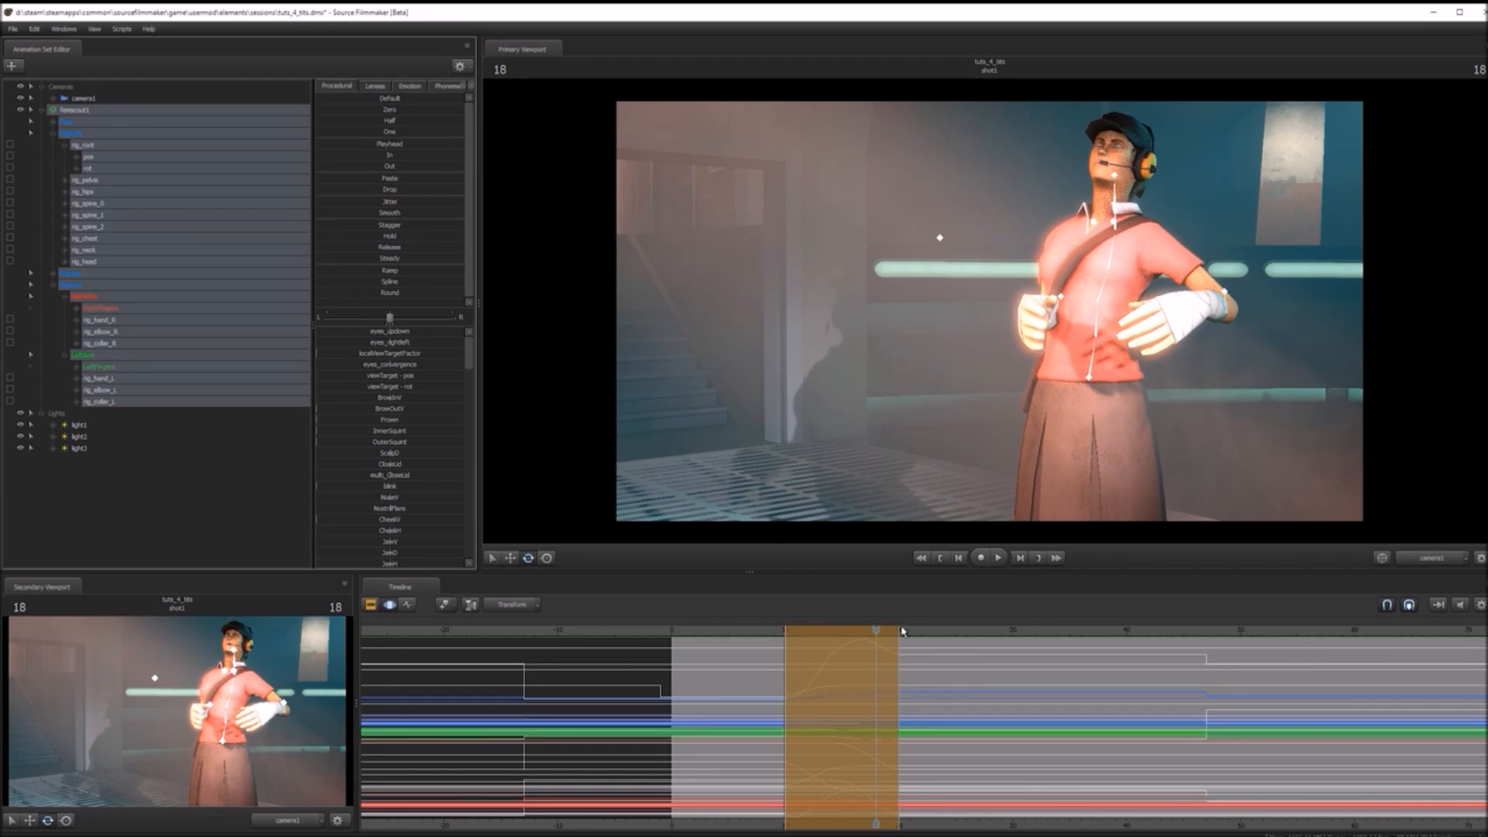
shift+scroll(932, 661, up, 4)
shift+scroll(933, 662, down, 3)
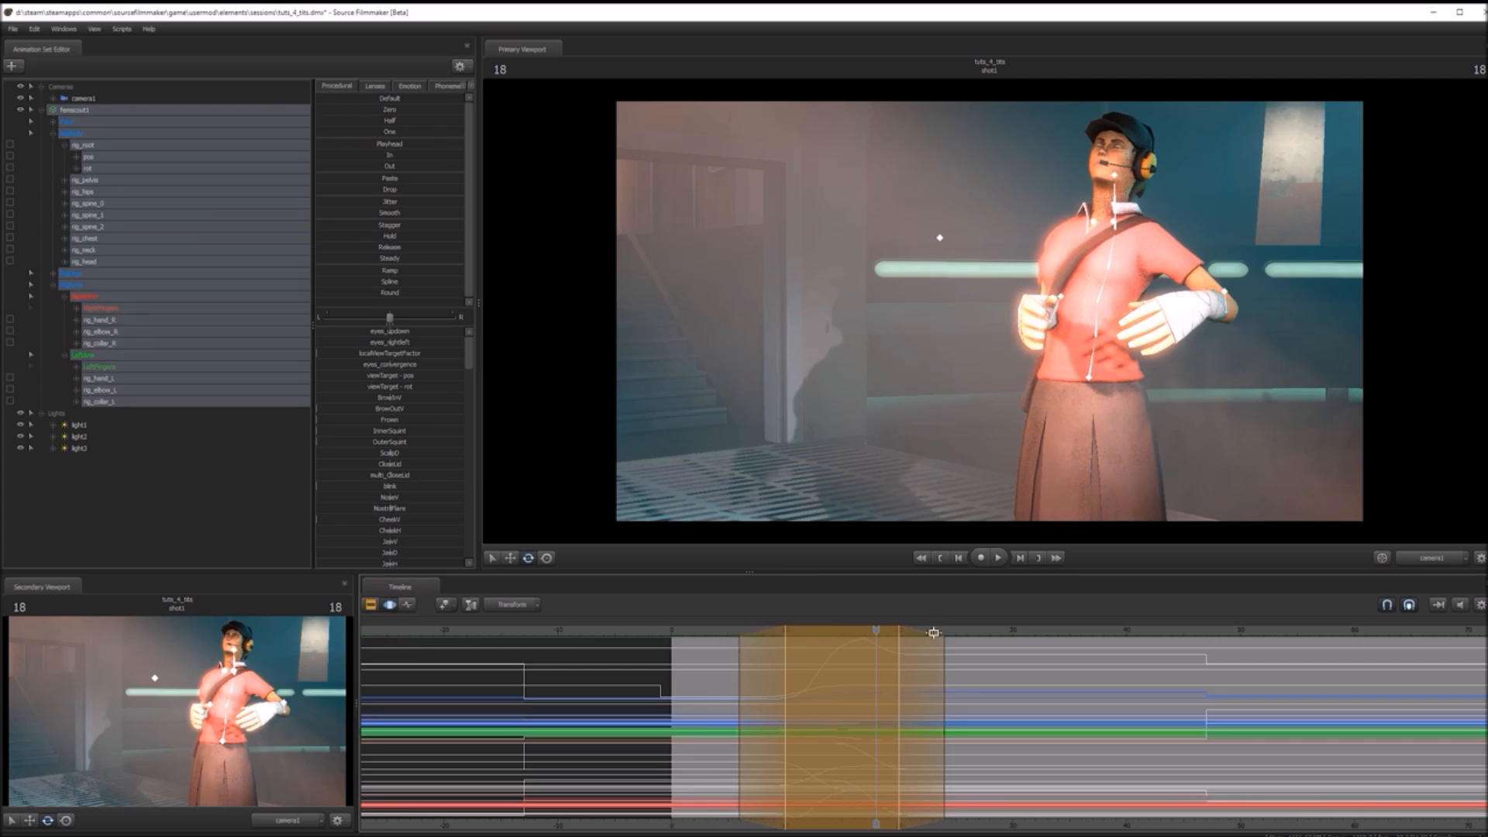
key(space)
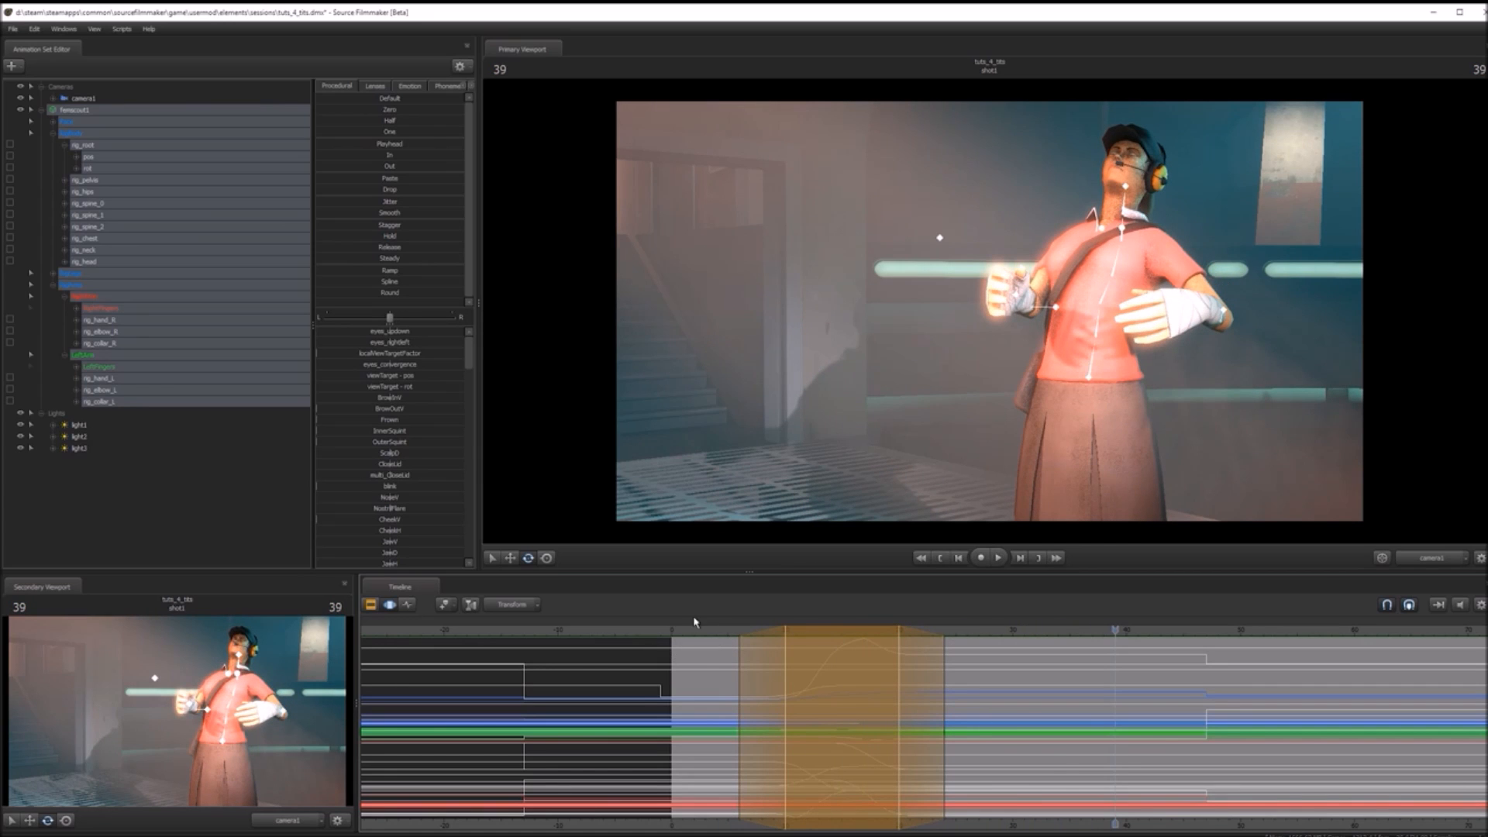
- Select about frames 12–19 and move rig_hand_R outward from the body mid-transition
key(m)
drag(731, 635, 809, 653)
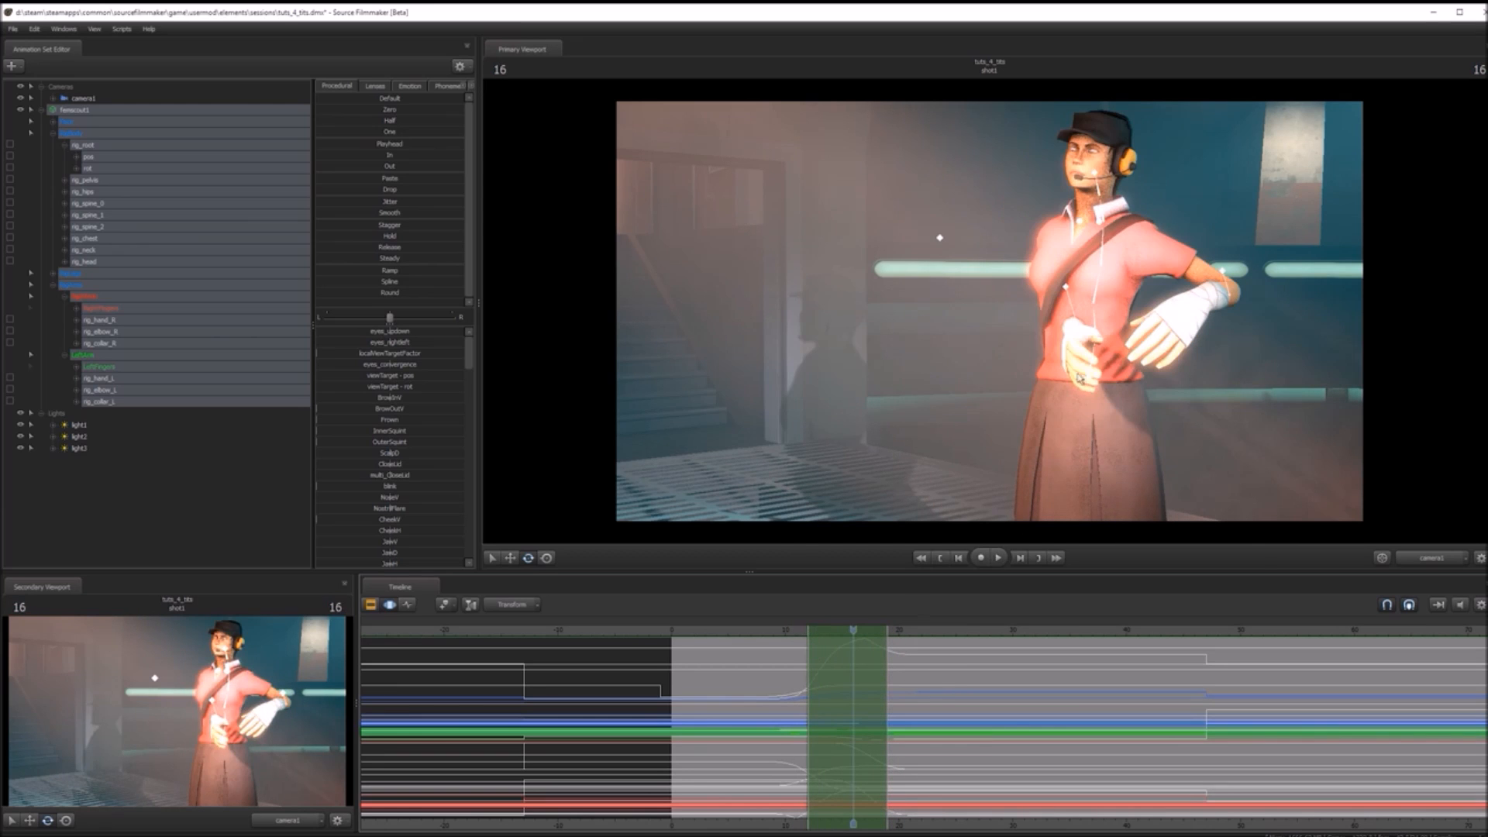
click(1081, 339)
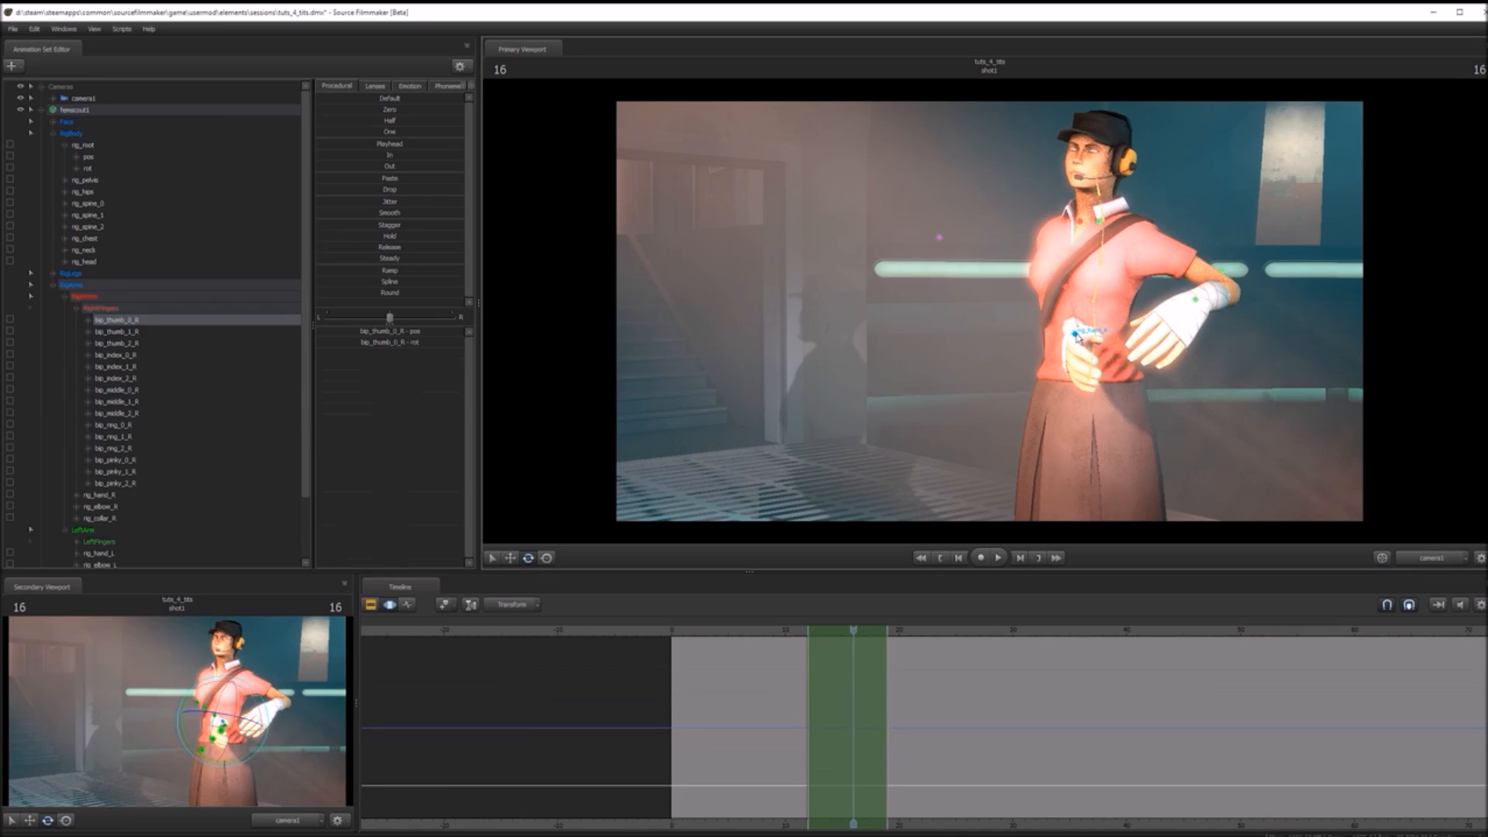
drag(1081, 338, 1016, 336)
- Apply the Round preset to rig_hand_R over about frames 9–22 and scrub through the hand's motion
scroll(767, 765, up, 2)
drag(788, 682, 952, 664)
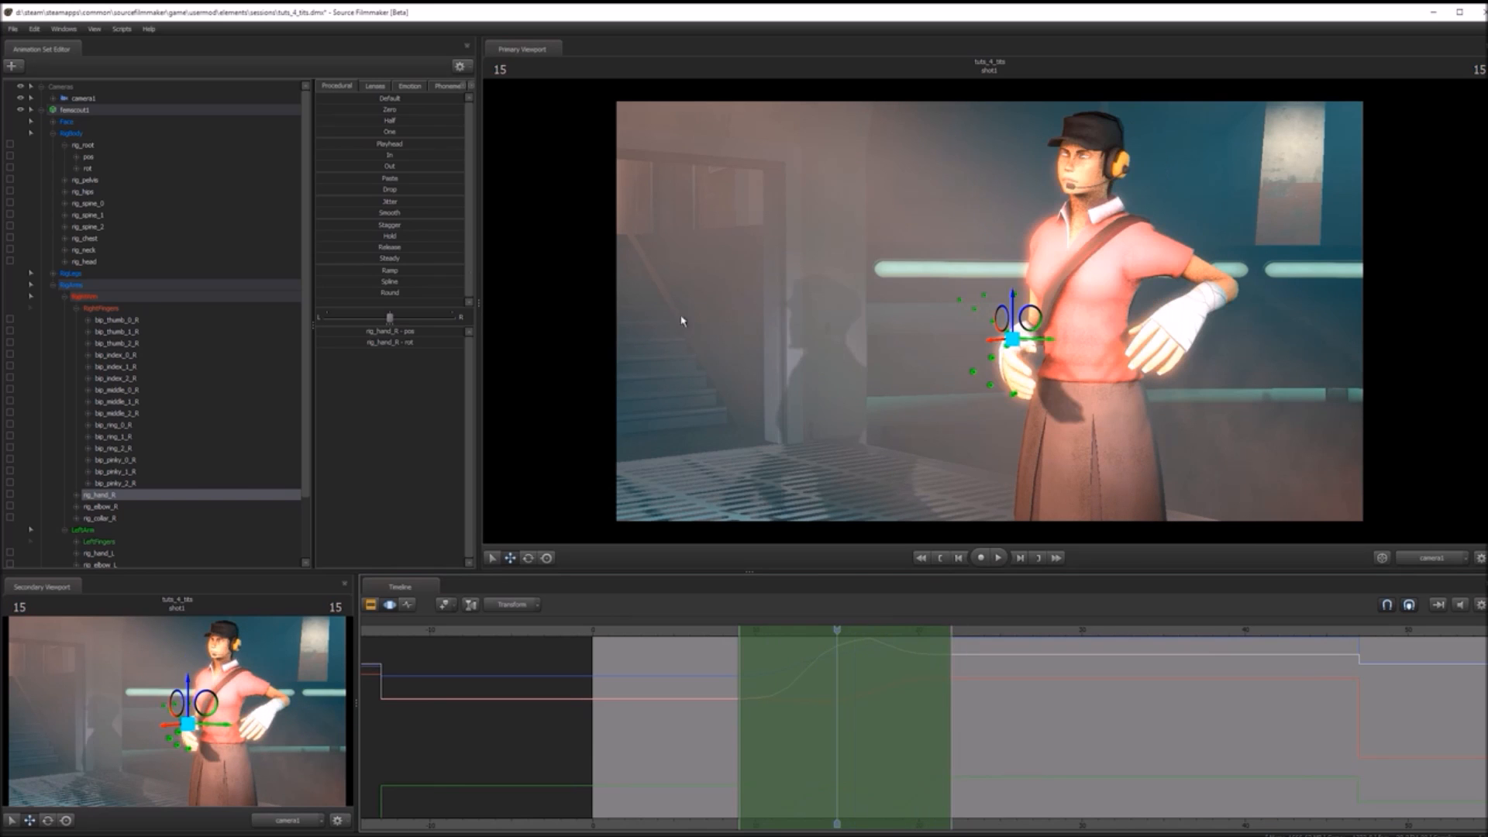
click(390, 292)
drag(858, 630, 682, 629)
- Select all of femscout1 and delete the held stretch of animation from about frame 25 to 46
scroll(978, 767, down, 2)
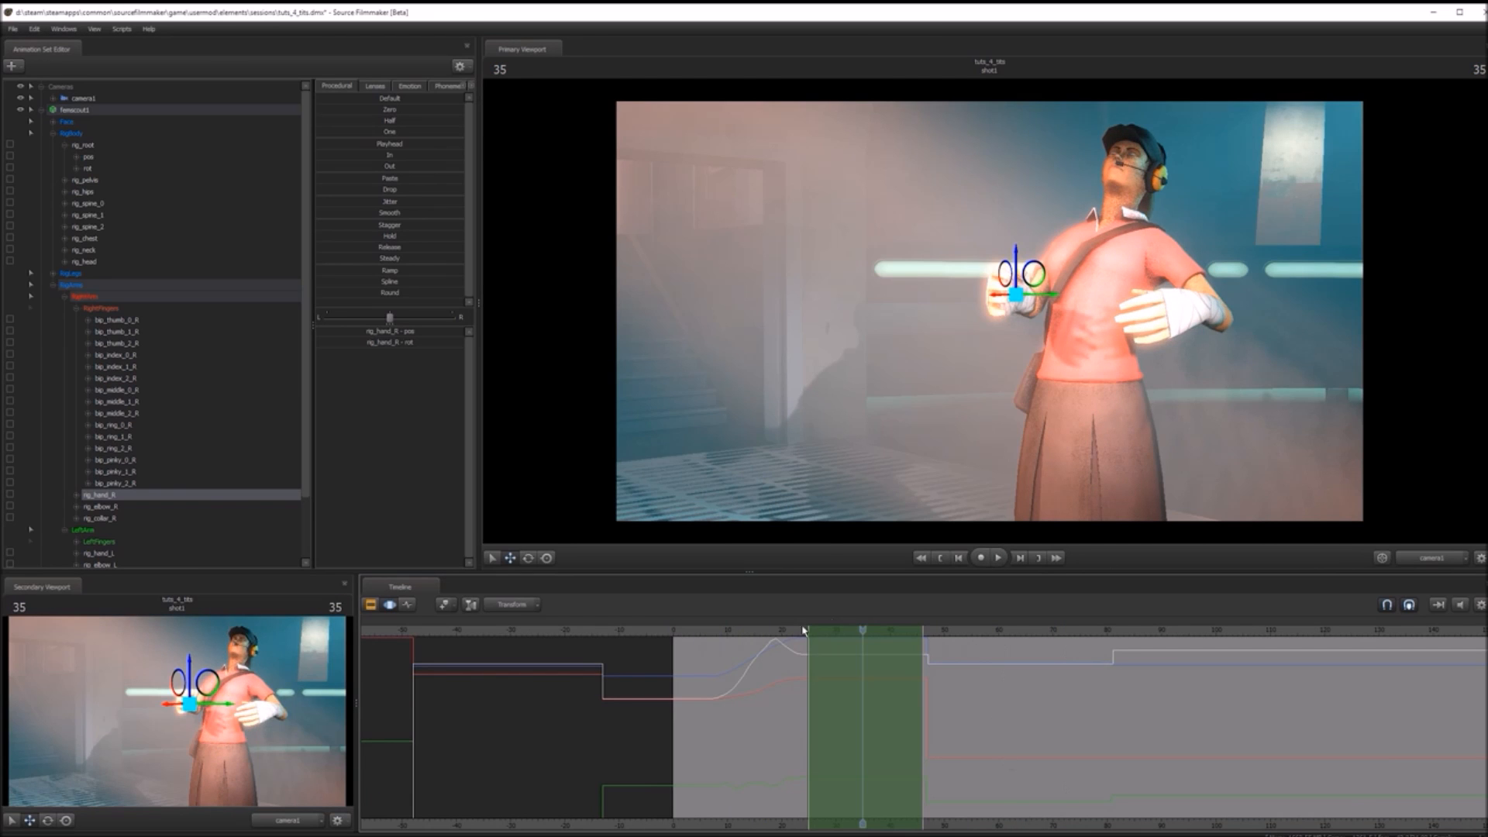
click(1151, 629)
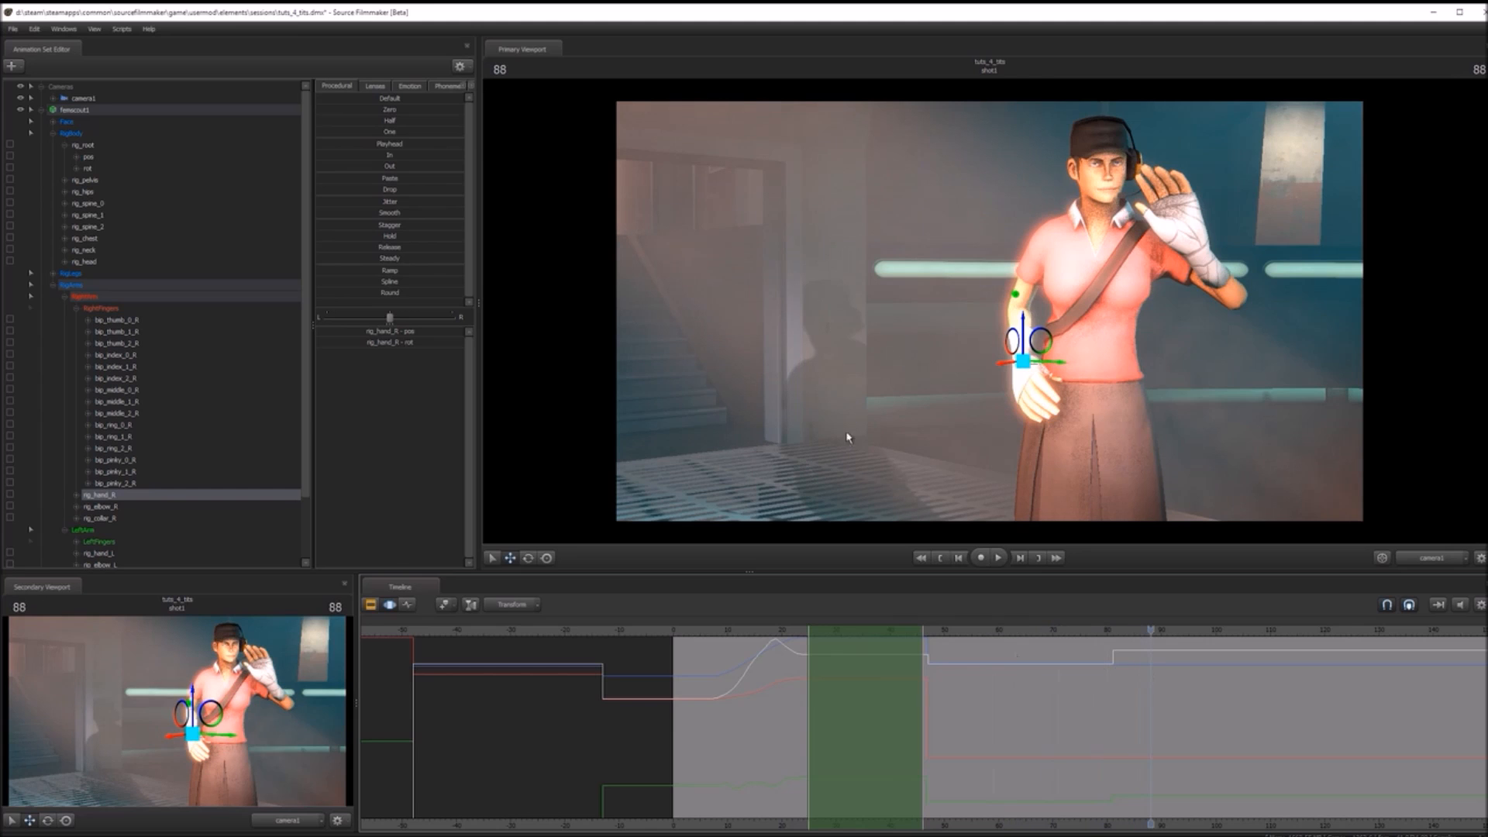
click(66, 111)
drag(812, 668, 922, 700)
key(Delete)
- Set the time selection around the smoothed transition at about frames 11–23 and play it back
drag(863, 630, 783, 631)
scroll(890, 683, up, 3)
drag(757, 686, 1026, 690)
drag(1025, 690, 757, 673)
click(744, 630)
key(space)
- Try compressing the smoothed transition to end at about frame 16, play it back, and undo the retiming
drag(568, 695, 529, 640)
key(alt)
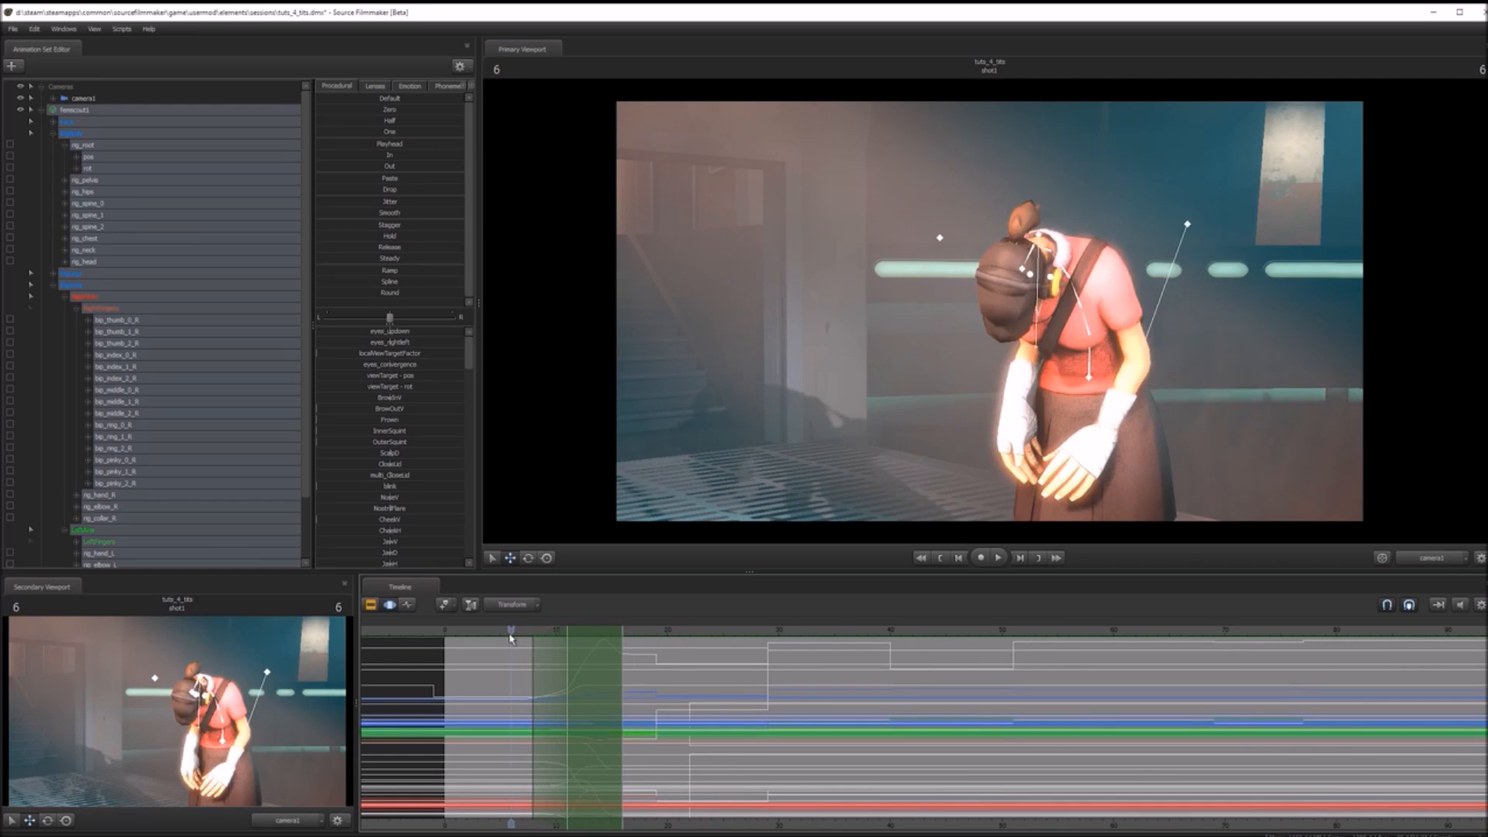
key(space)
key(ctrl+z)
key(ctrl+z)
key(ctrl+z)
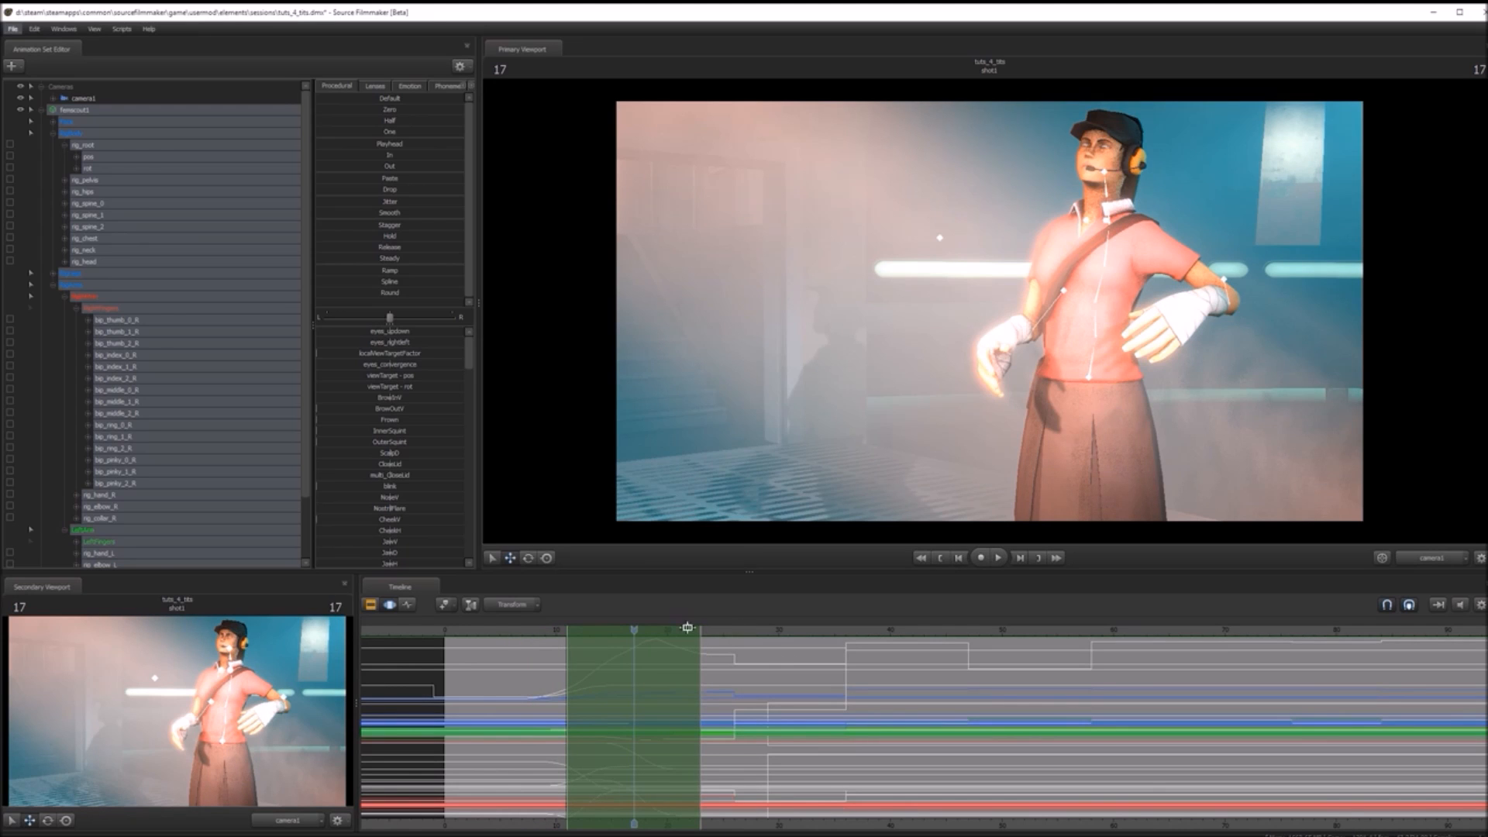
- Compare the femscout's poses at frames 24 and 14 of the smoothed transition
click(714, 631)
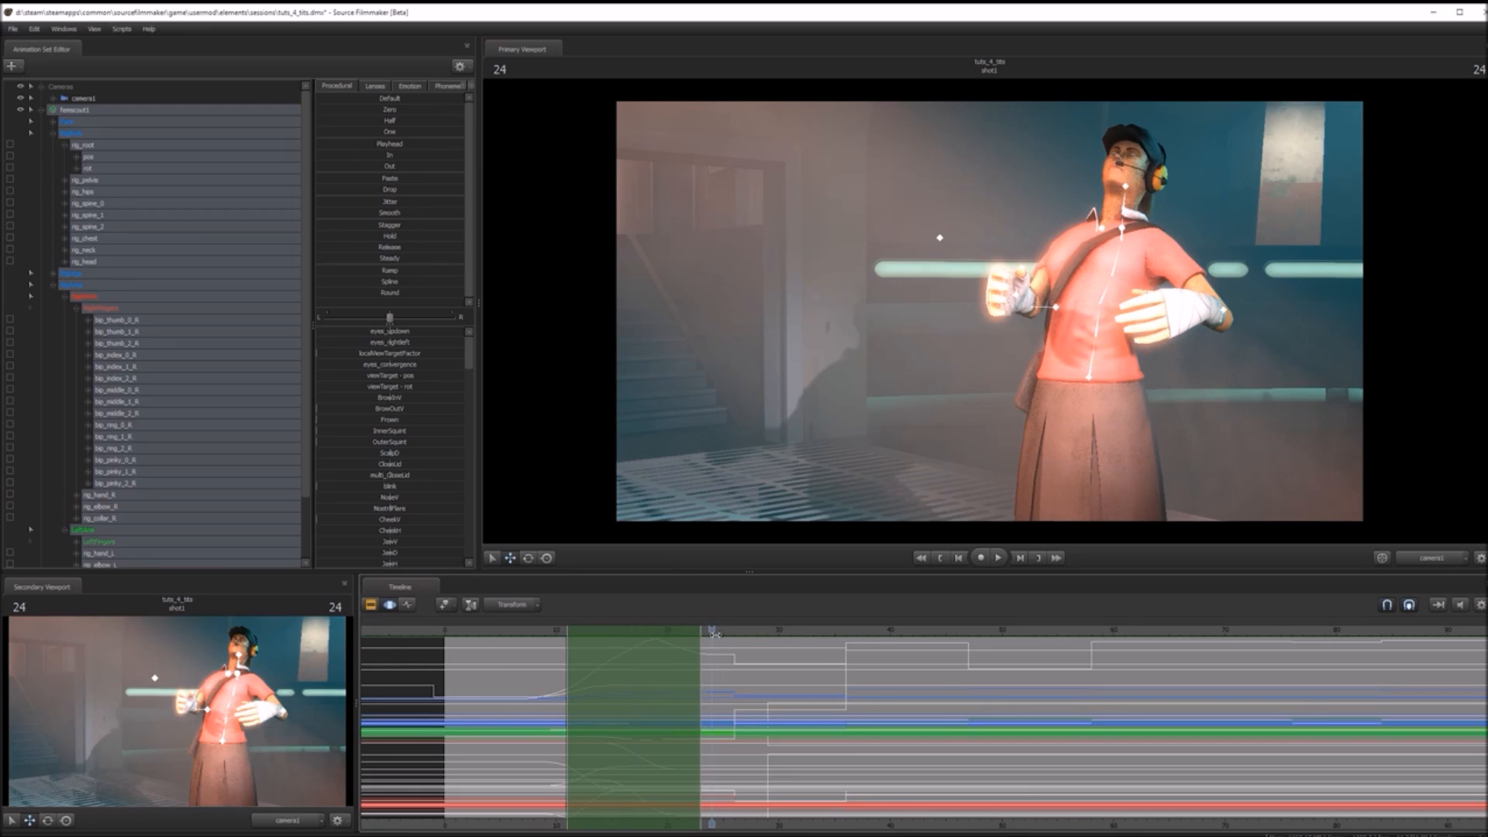
click(602, 628)
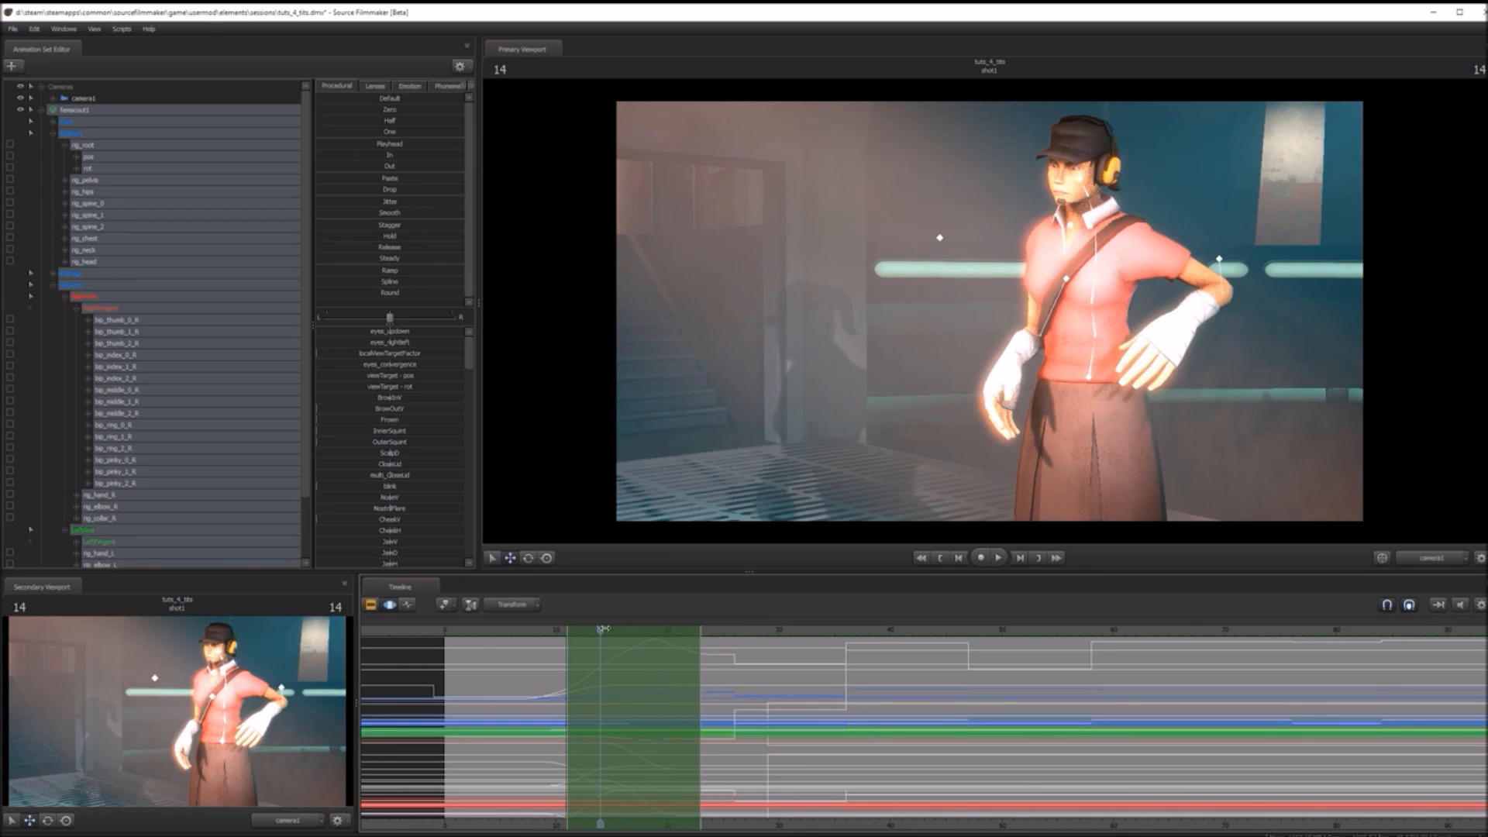
- Play the femscout animation from about frame 11 through the smoothed transition and into the following stepped poses
key(ctrl+s)
drag(715, 640, 571, 644)
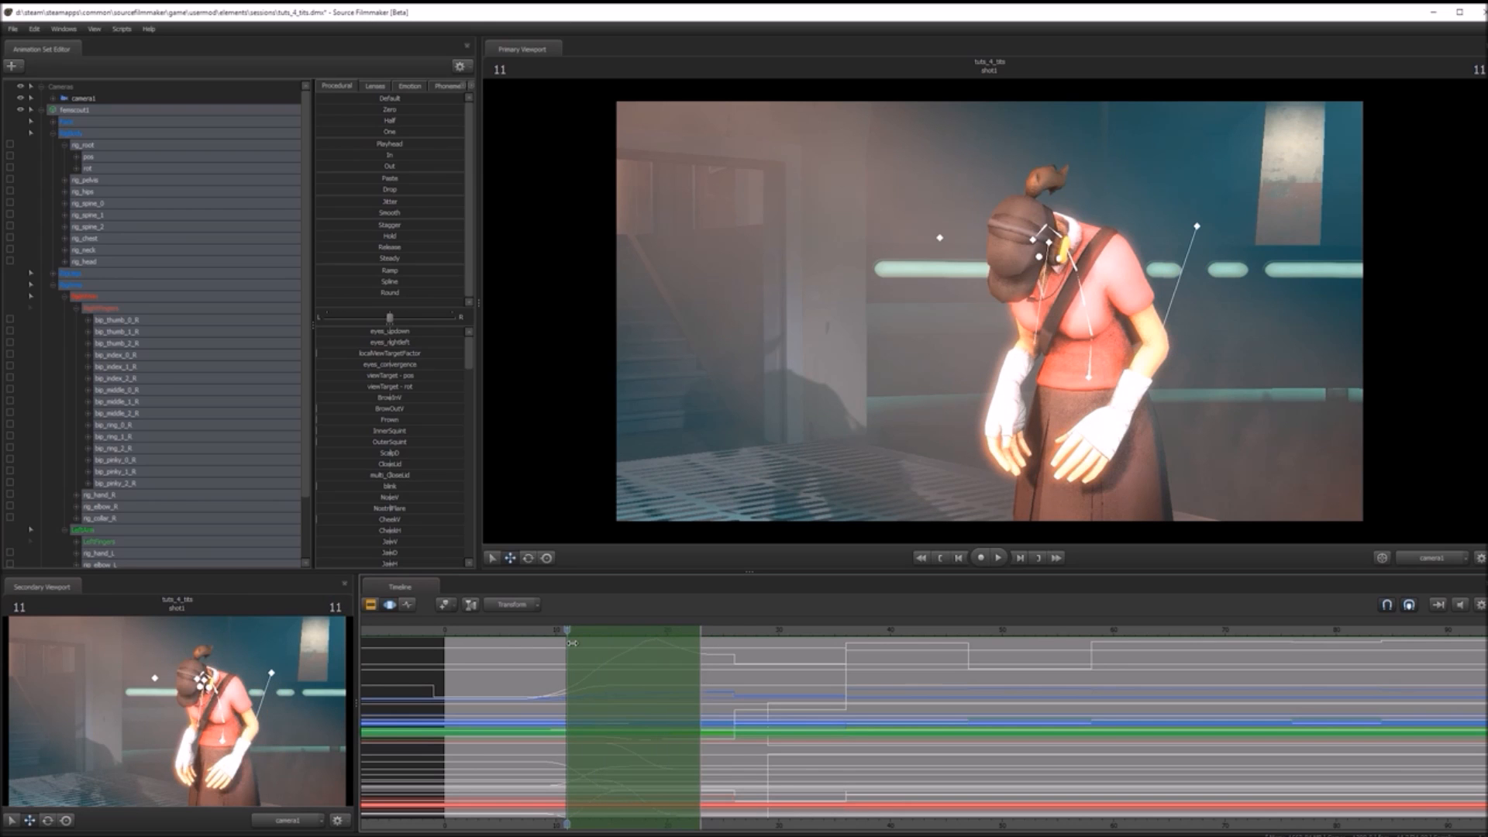
key(space)
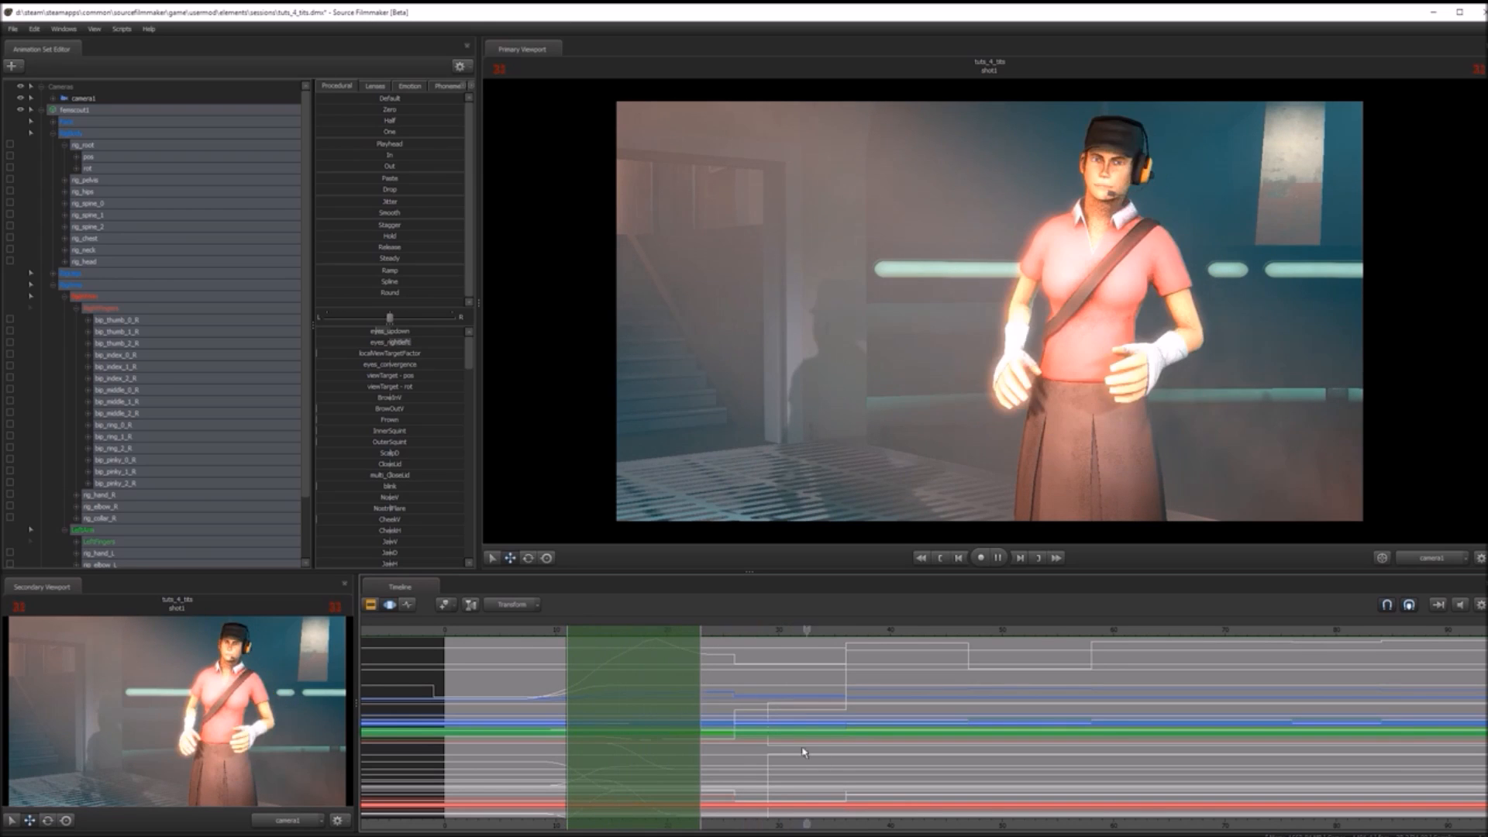
key(space)
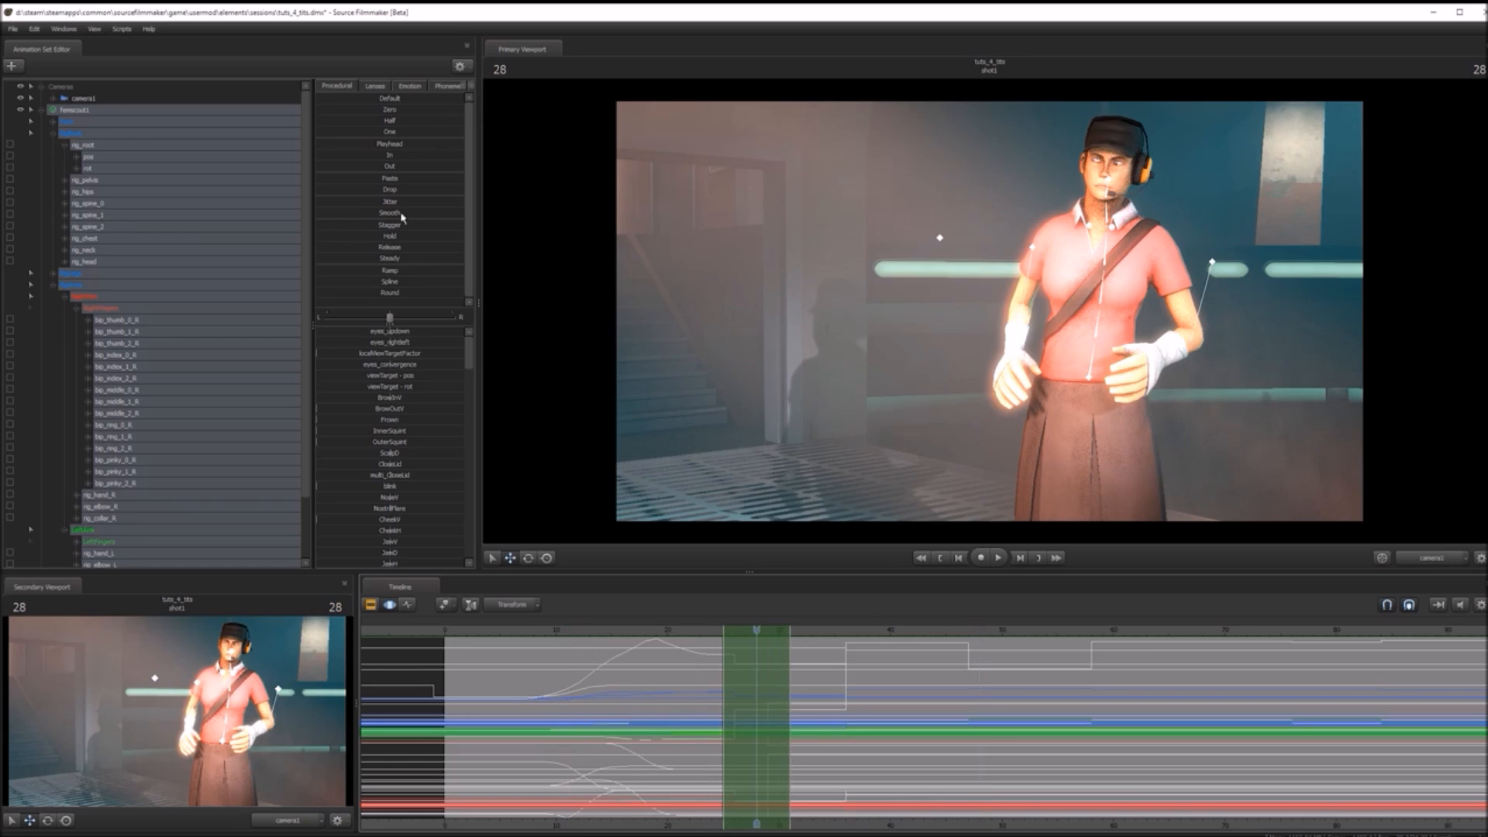
- Smooth the pose change at about frames 25–31 with falloff extending to about frames 21–35, and play it back
drag(358, 215, 464, 215)
scroll(713, 675, up, 4)
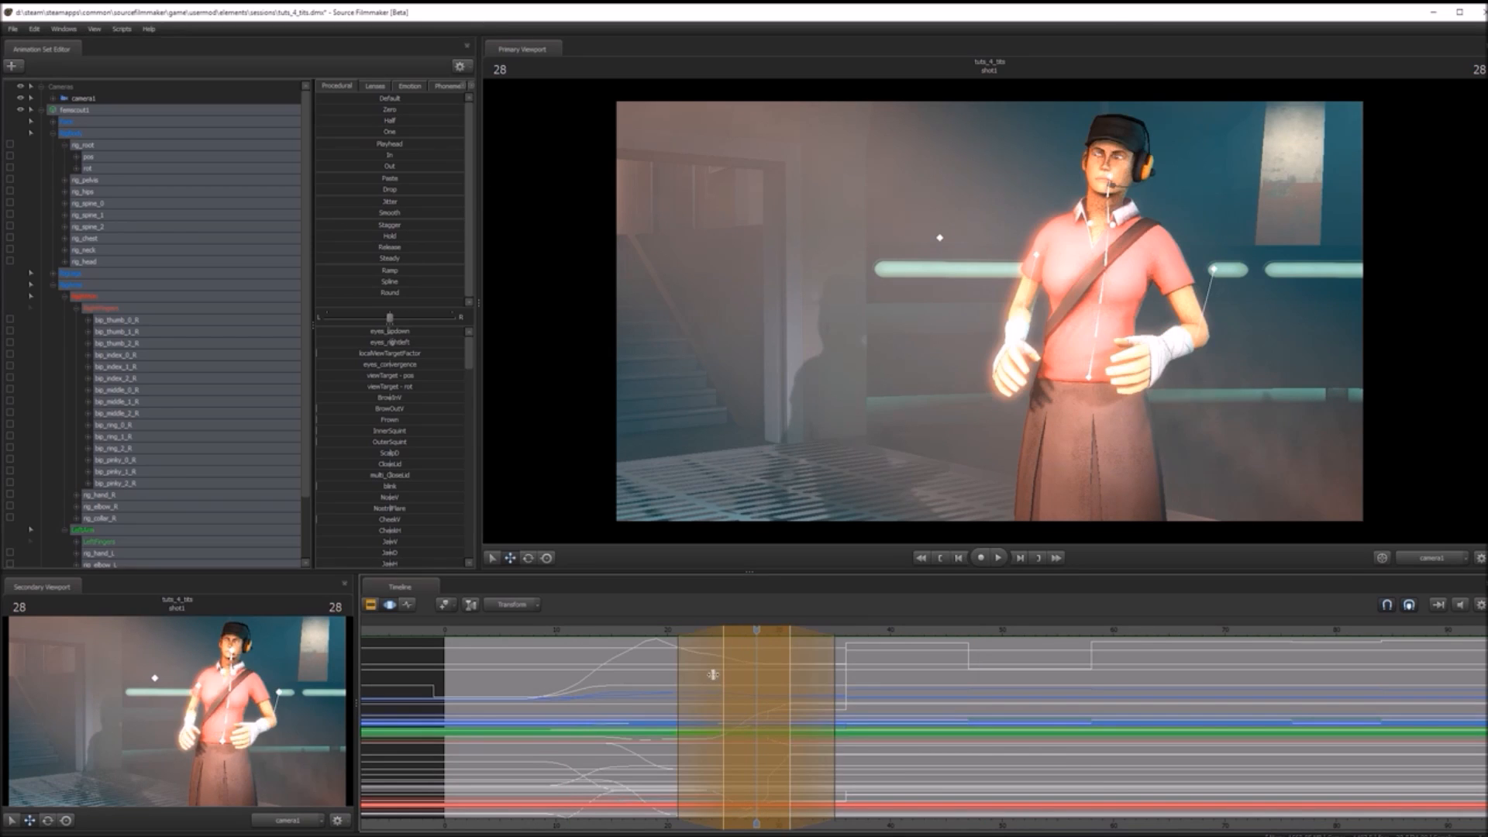
key(space)
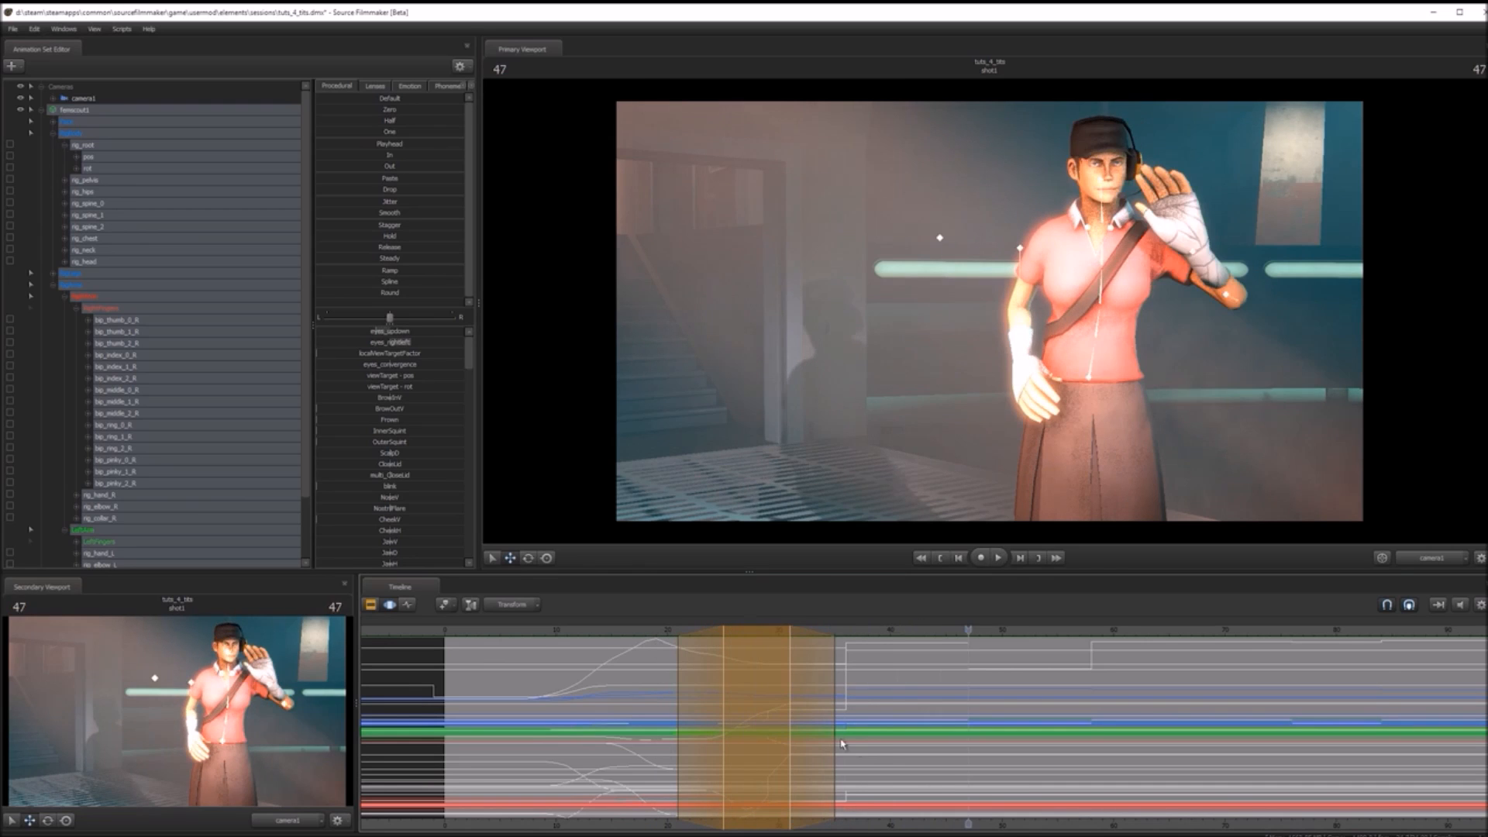
key(space)
- Smooth the pose change at about frames 32–39 with falloff extending to about frames 30–41
double_click(366, 214)
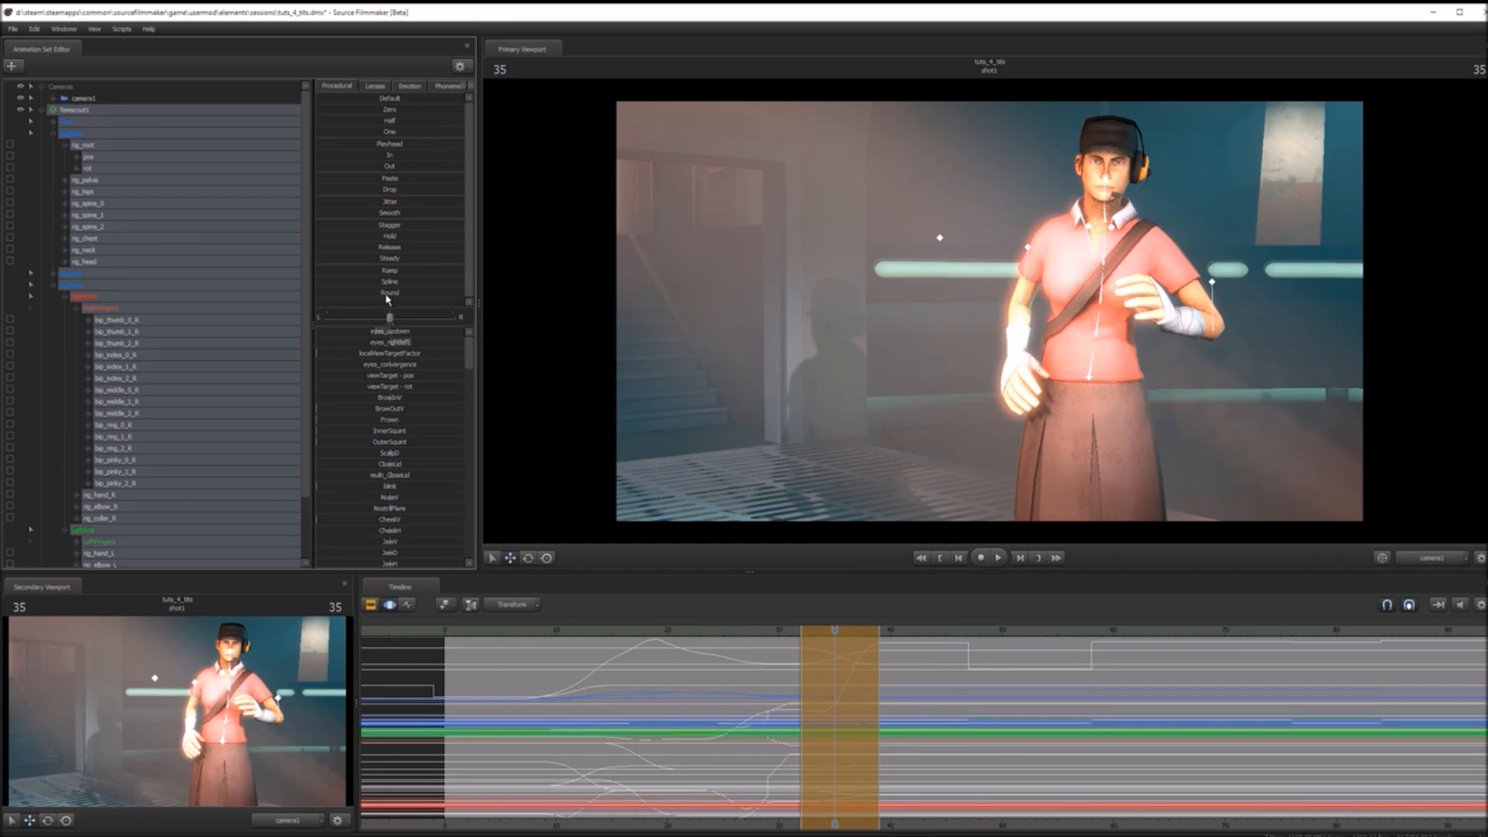
click(935, 709)
shift+scroll(923, 717, up, 2)
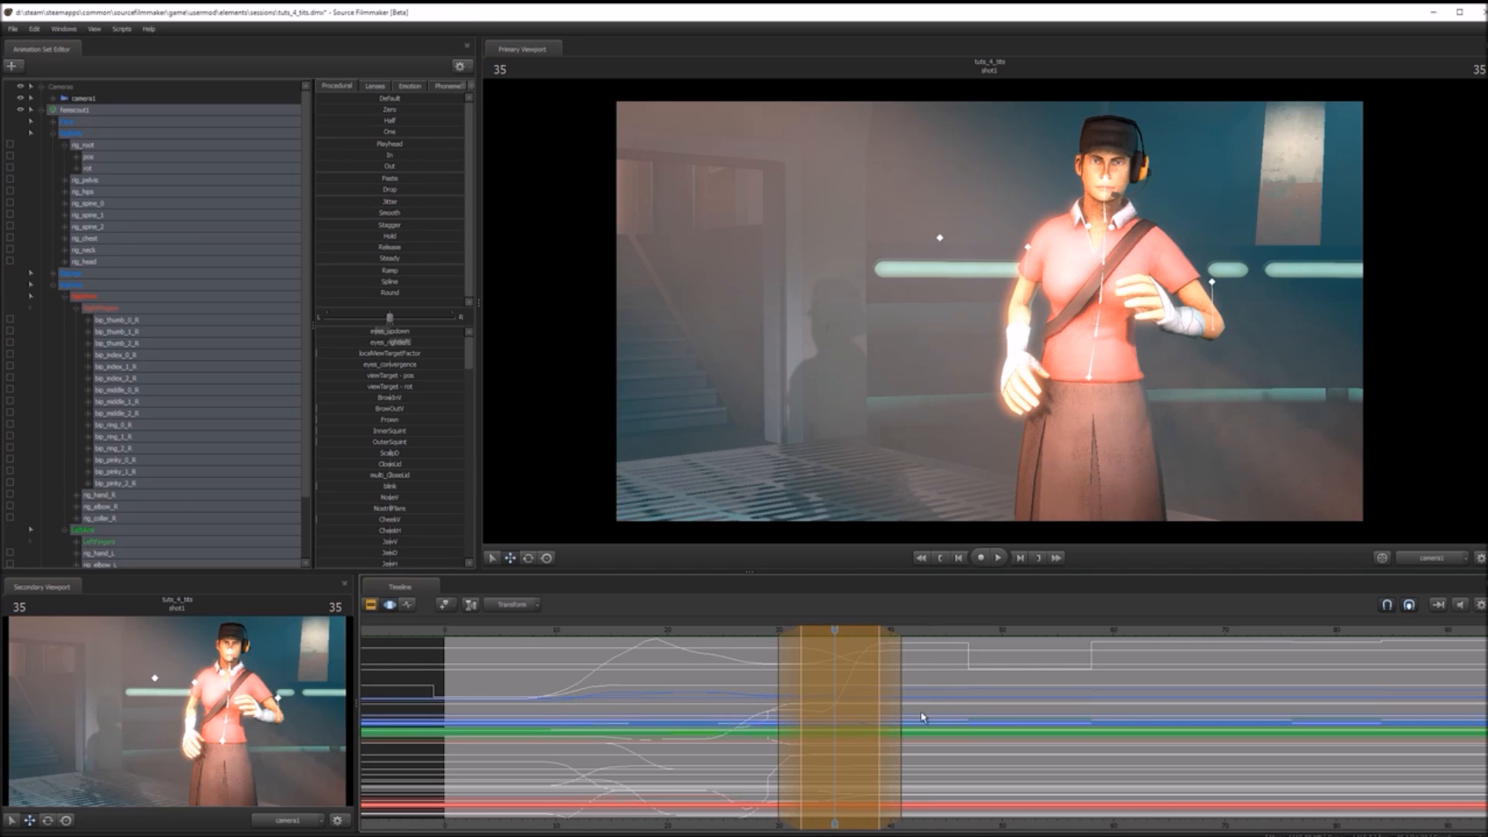
key(Return)
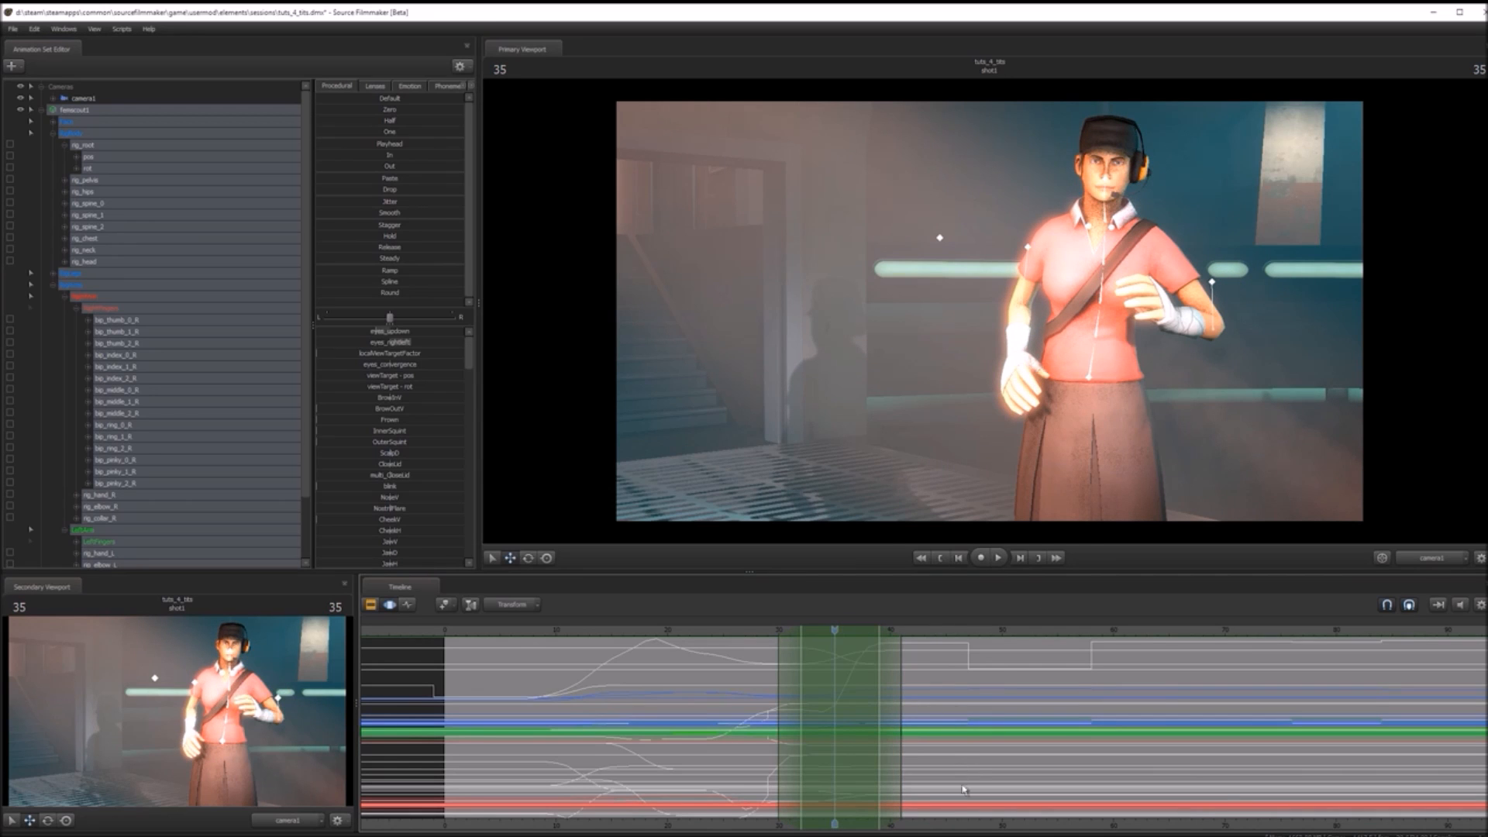
- Try to soften the left hand's jump around frame 47 with the Round preset, and undo it
click(967, 678)
drag(968, 679, 992, 679)
drag(362, 295, 466, 295)
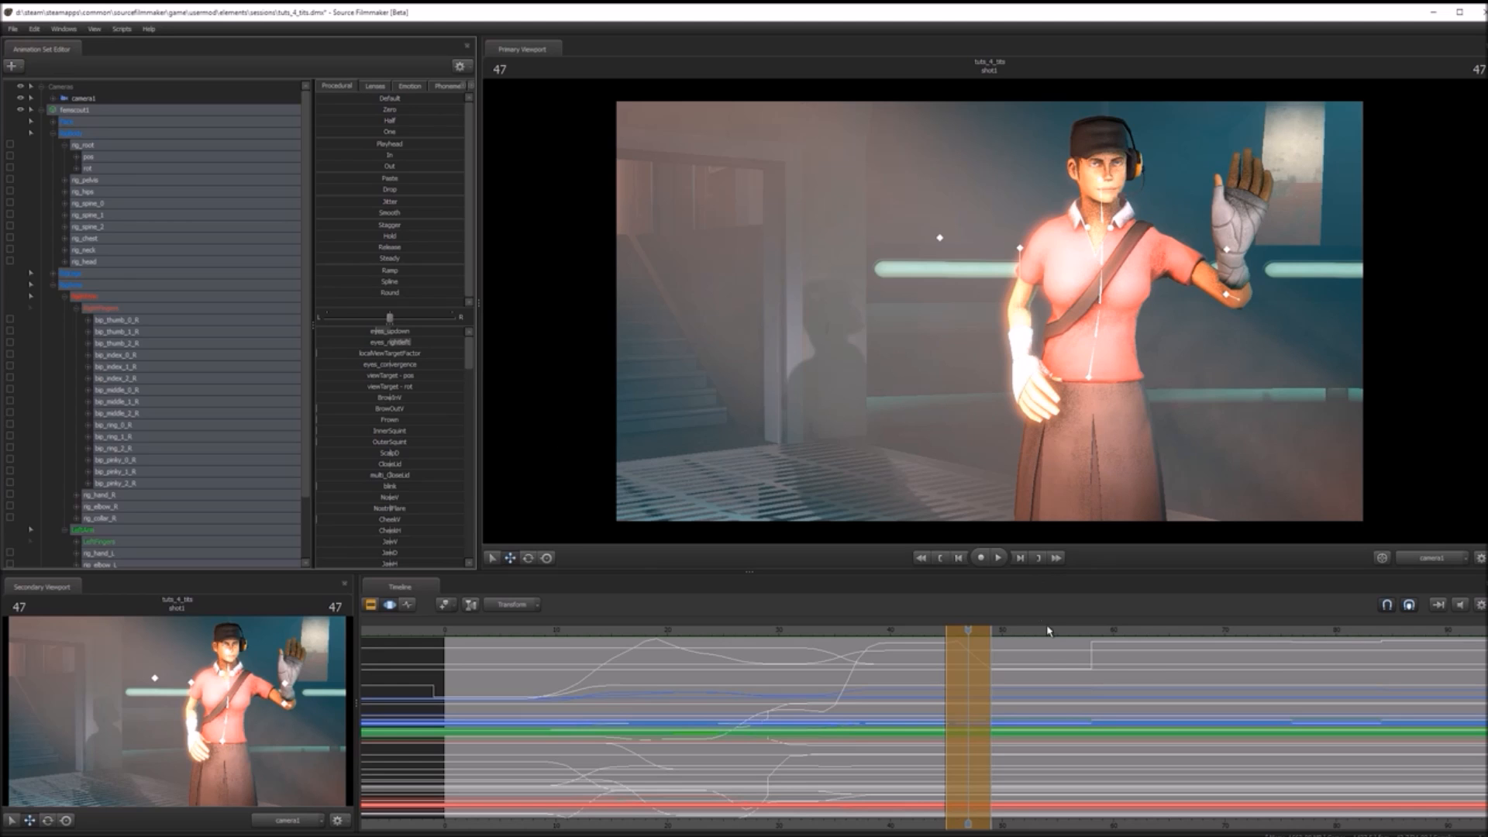
key(ctrl+z)
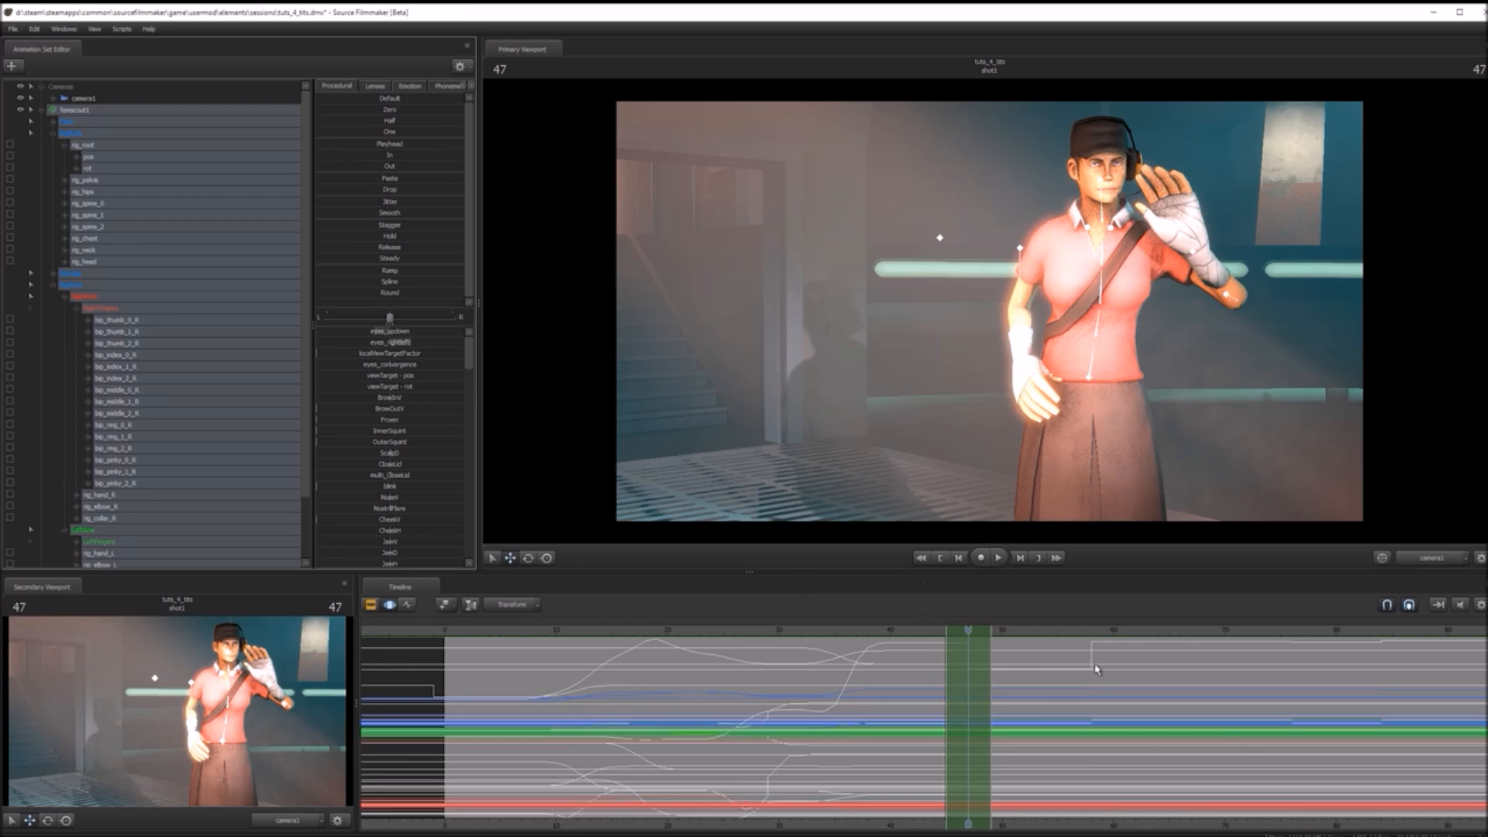
- Play back the wave and examine the abrupt left hand pose changes around frames 47 and 58
shift+drag(1069, 667, 1097, 666)
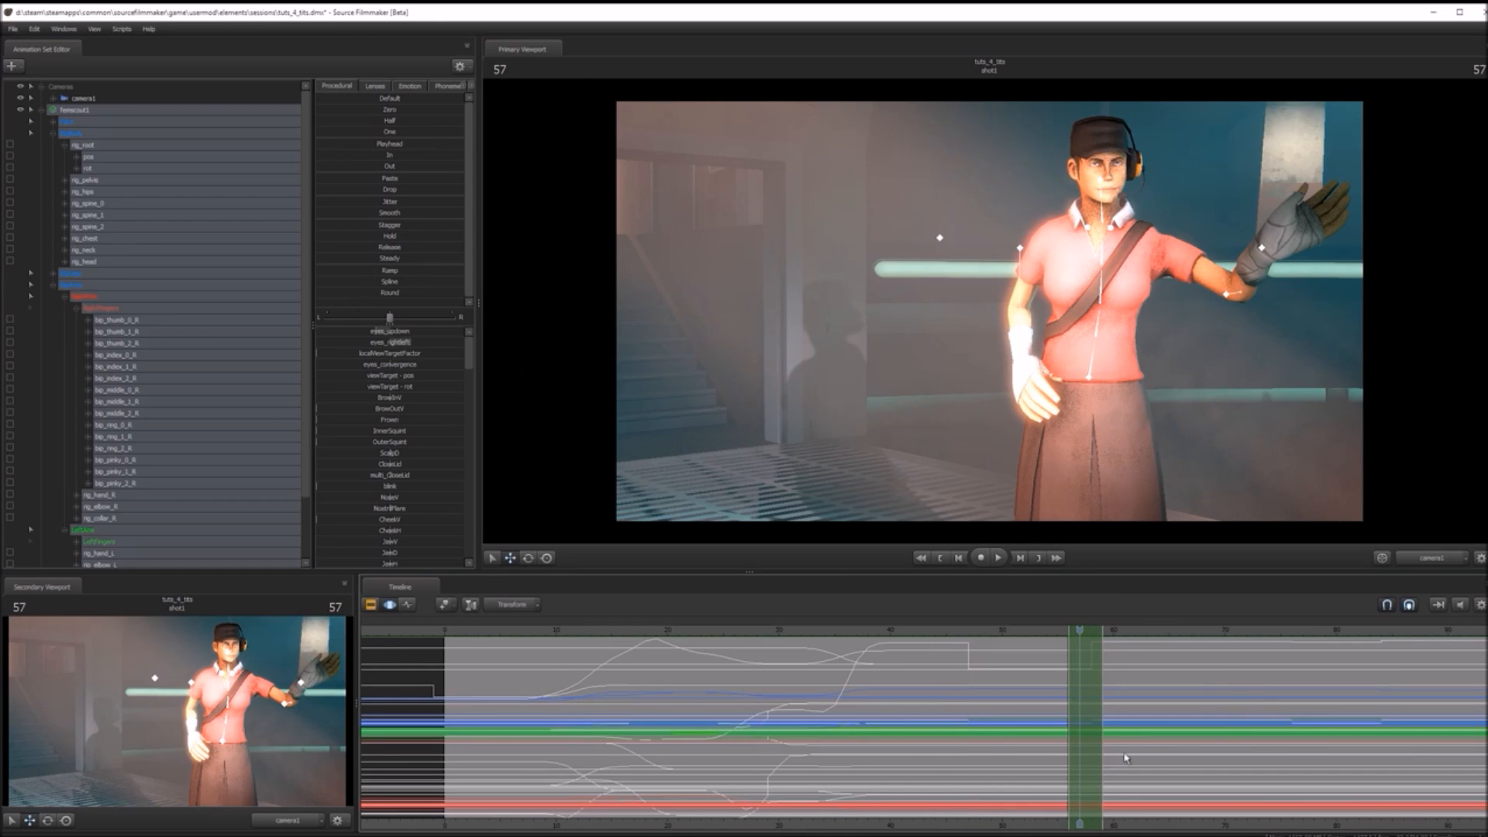
middle_drag(1123, 816, 853, 686)
click(682, 631)
key(space)
key(space)
shift+drag(953, 674, 987, 674)
click(735, 629)
key(space)
key(space)
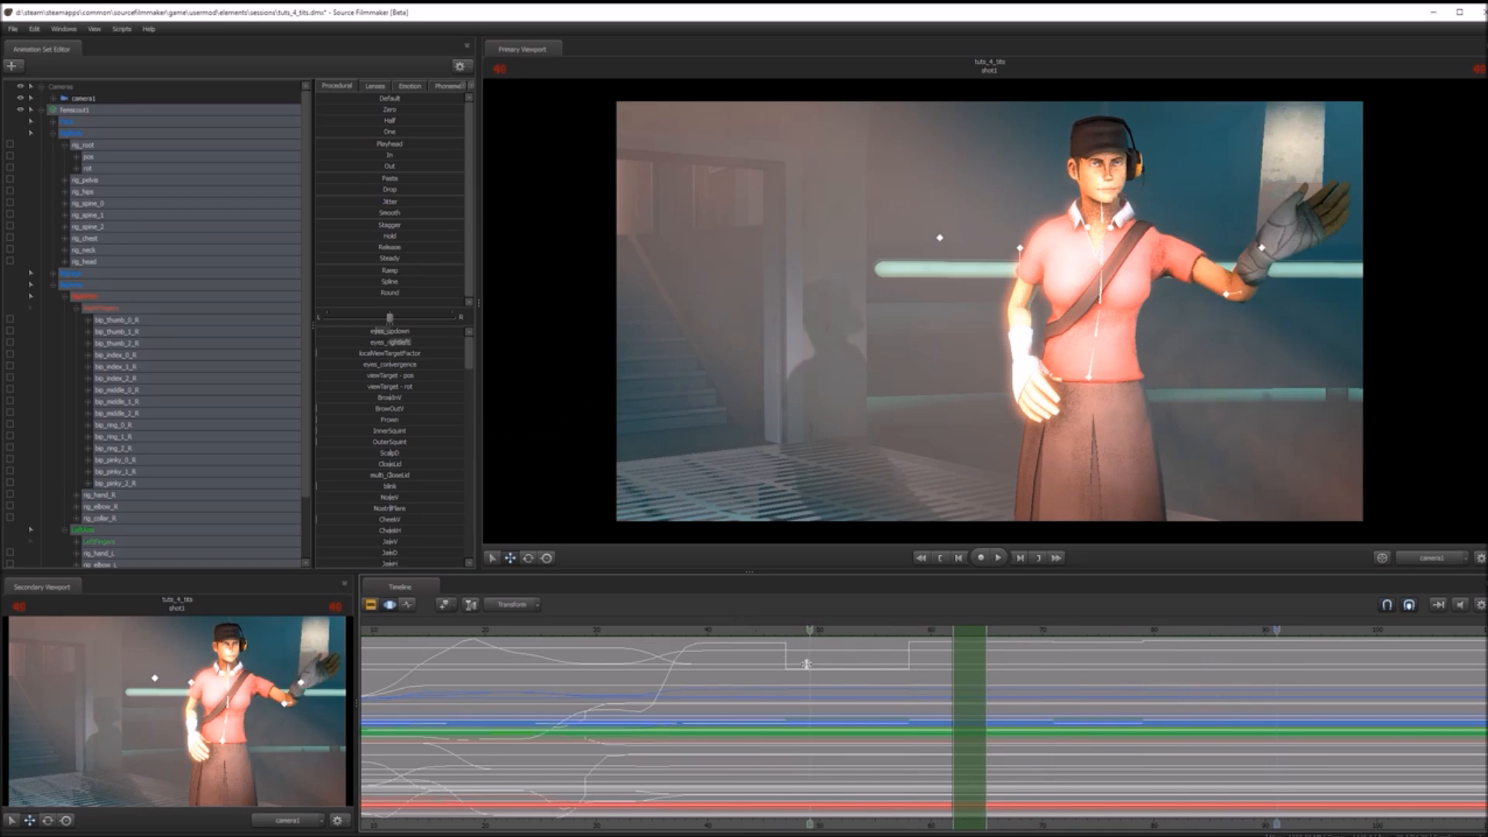
- Soften the left hand's abrupt pose changes around frames 47 and 58 with the Round preset
shift+drag(764, 657, 819, 655)
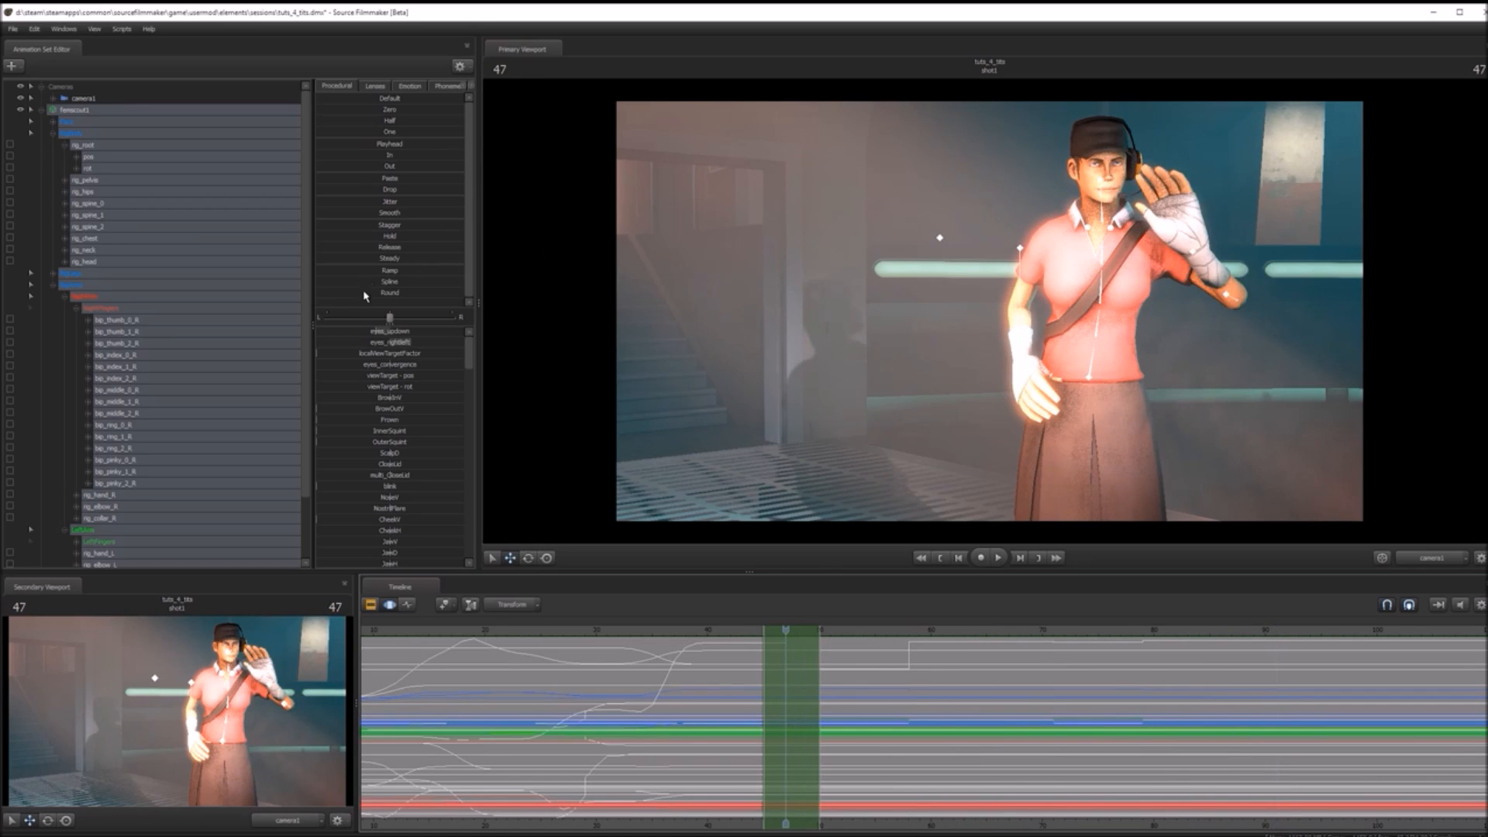
drag(365, 292, 1405, 393)
shift+drag(897, 655, 931, 654)
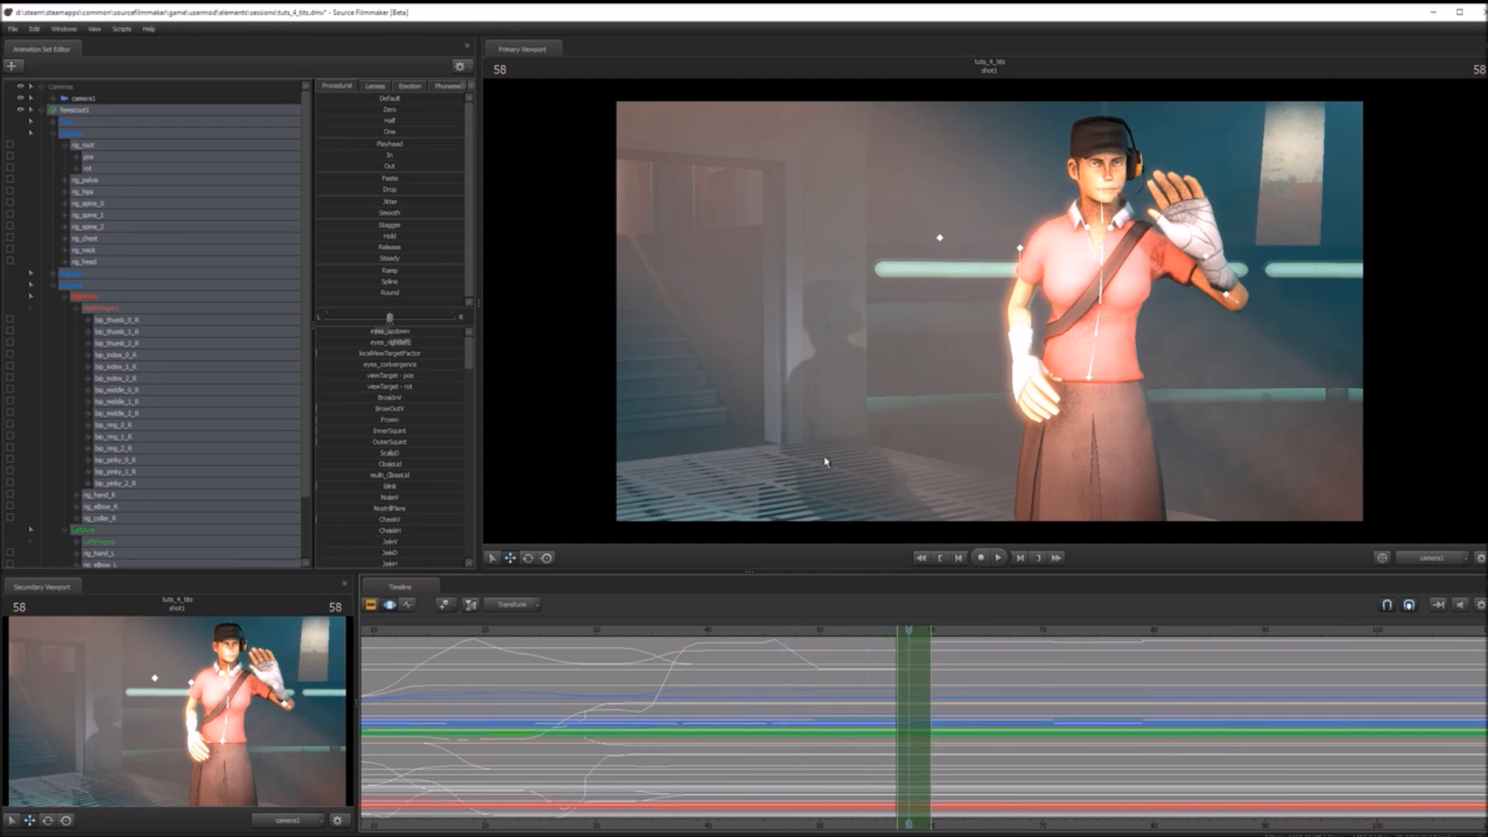
drag(391, 293, 1033, 701)
drag(368, 293, 1285, 753)
shift+drag(1121, 704, 1177, 707)
mouse_move(373, 290)
mouse_down()
mouse_move(917, 673)
mouse_move(789, 674)
mouse_move(978, 674)
mouse_move(781, 625)
mouse_move(1033, 671)
mouse_move(951, 658)
mouse_move(848, 688)
mouse_move(1103, 707)
mouse_move(737, 662)
mouse_move(752, 667)
mouse_up()
- Smooth the waving motion across about frames 44 to 69 with the Smooth preset and apply the change
key(Delete)
key(Delete)
key(Delete)
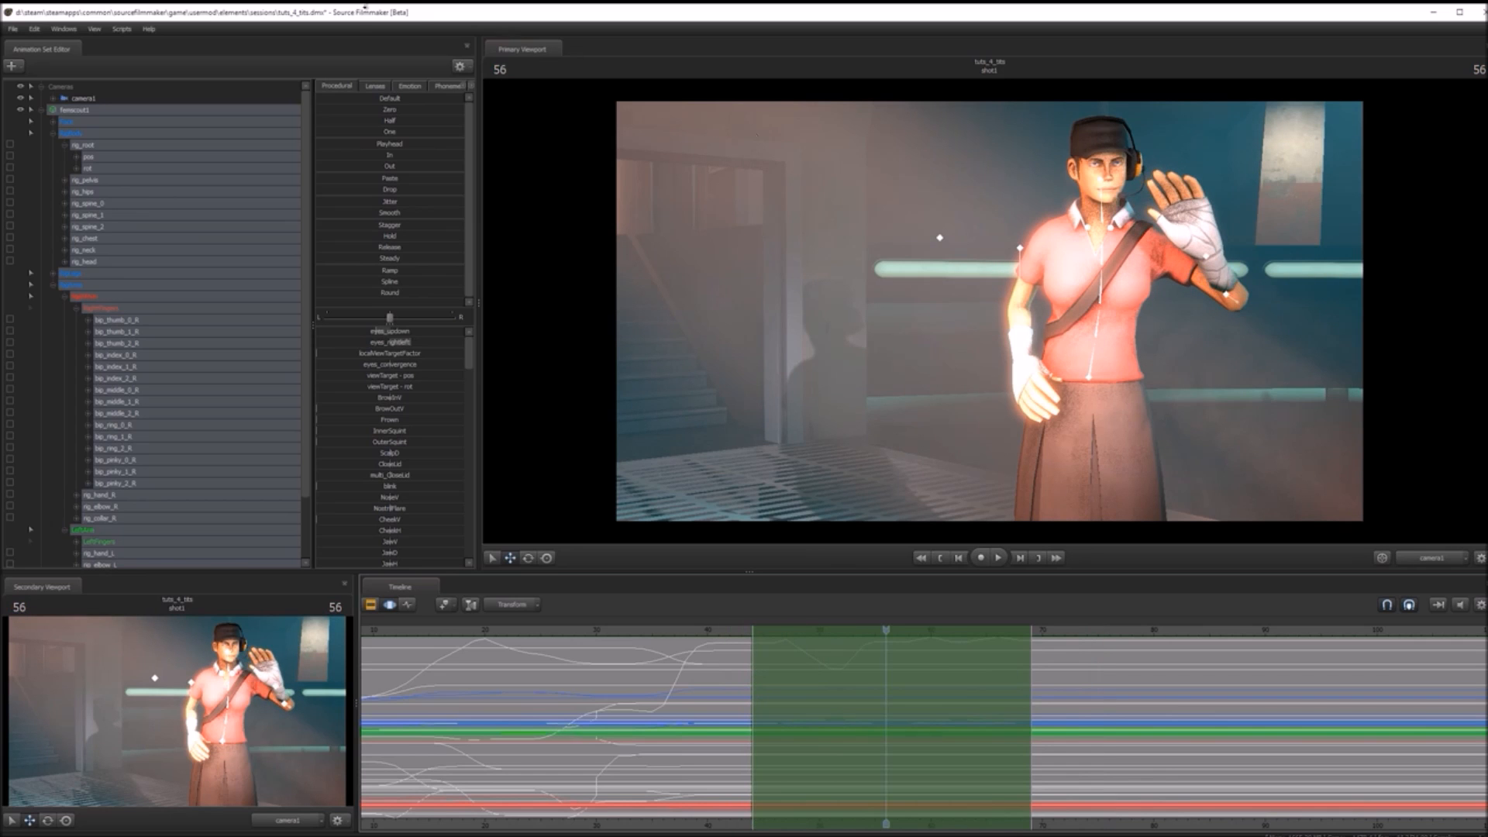
click(334, 214)
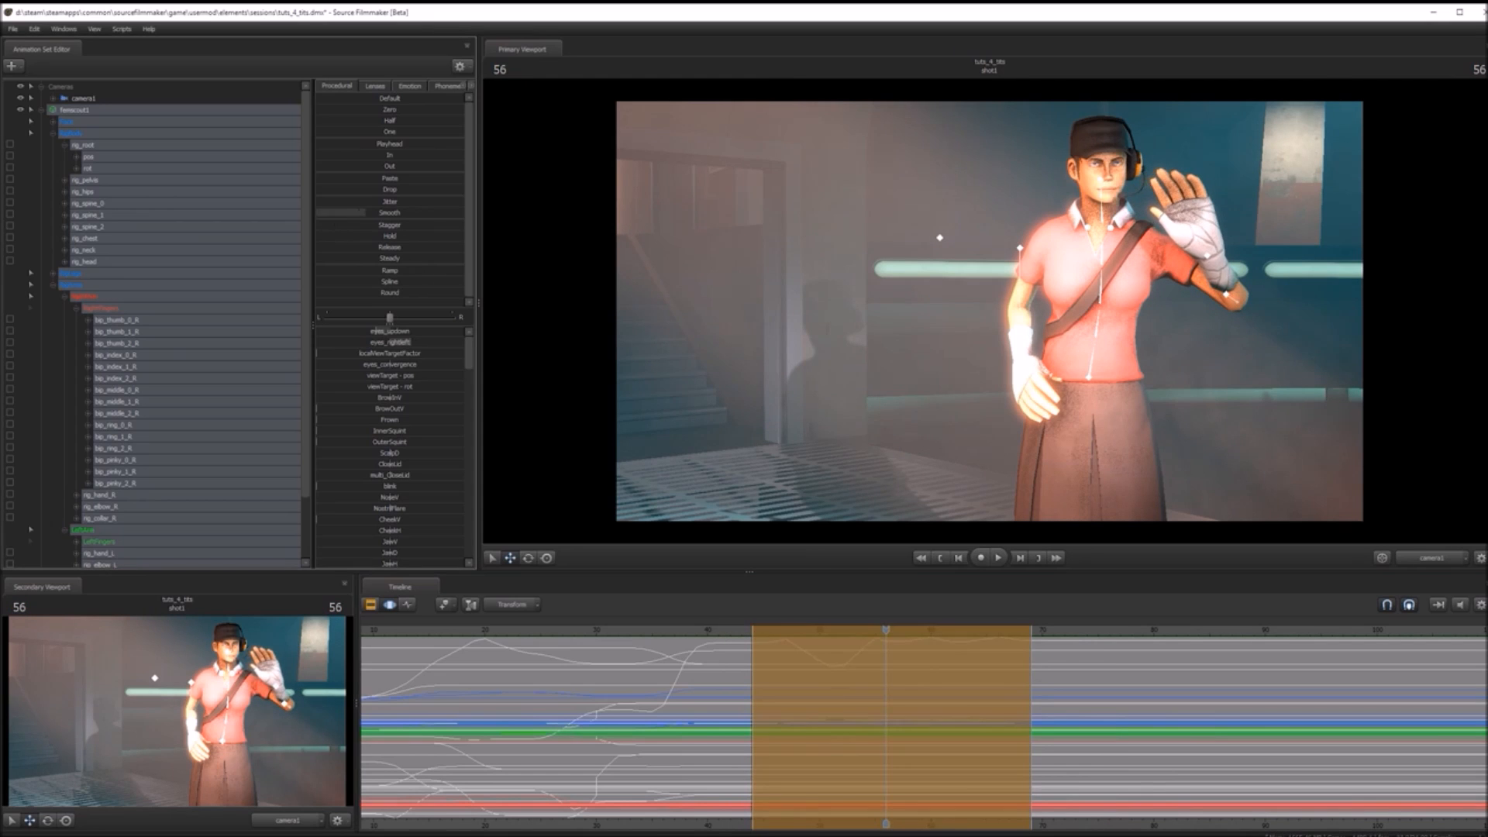
key(space)
key(space)
key(Return)
- Play the shot from frame 0 to review the smoothed wave, and save the session
drag(733, 627, 581, 603)
key(space)
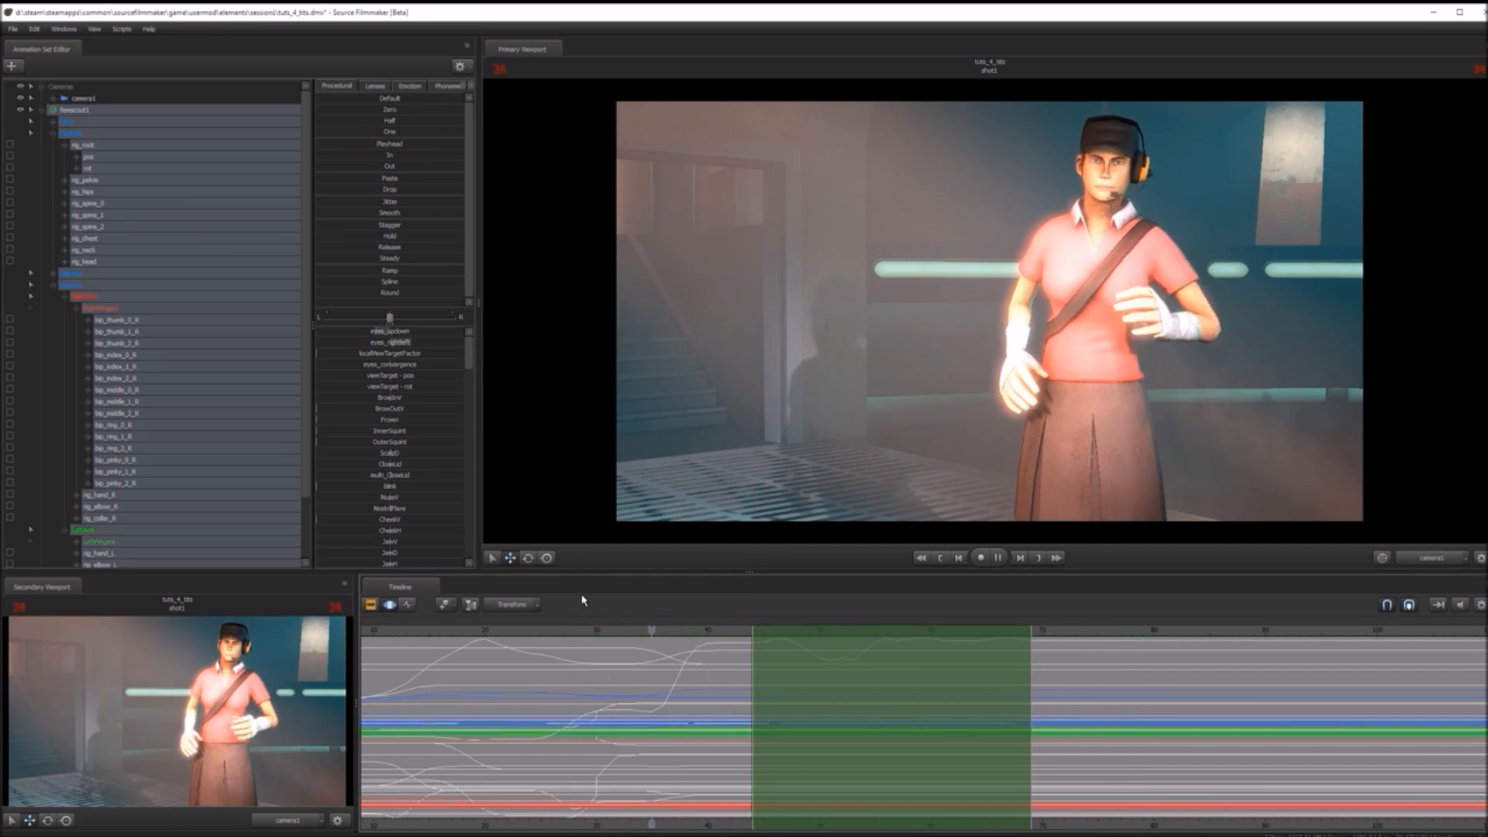
key(space)
scroll(744, 679, down, 4)
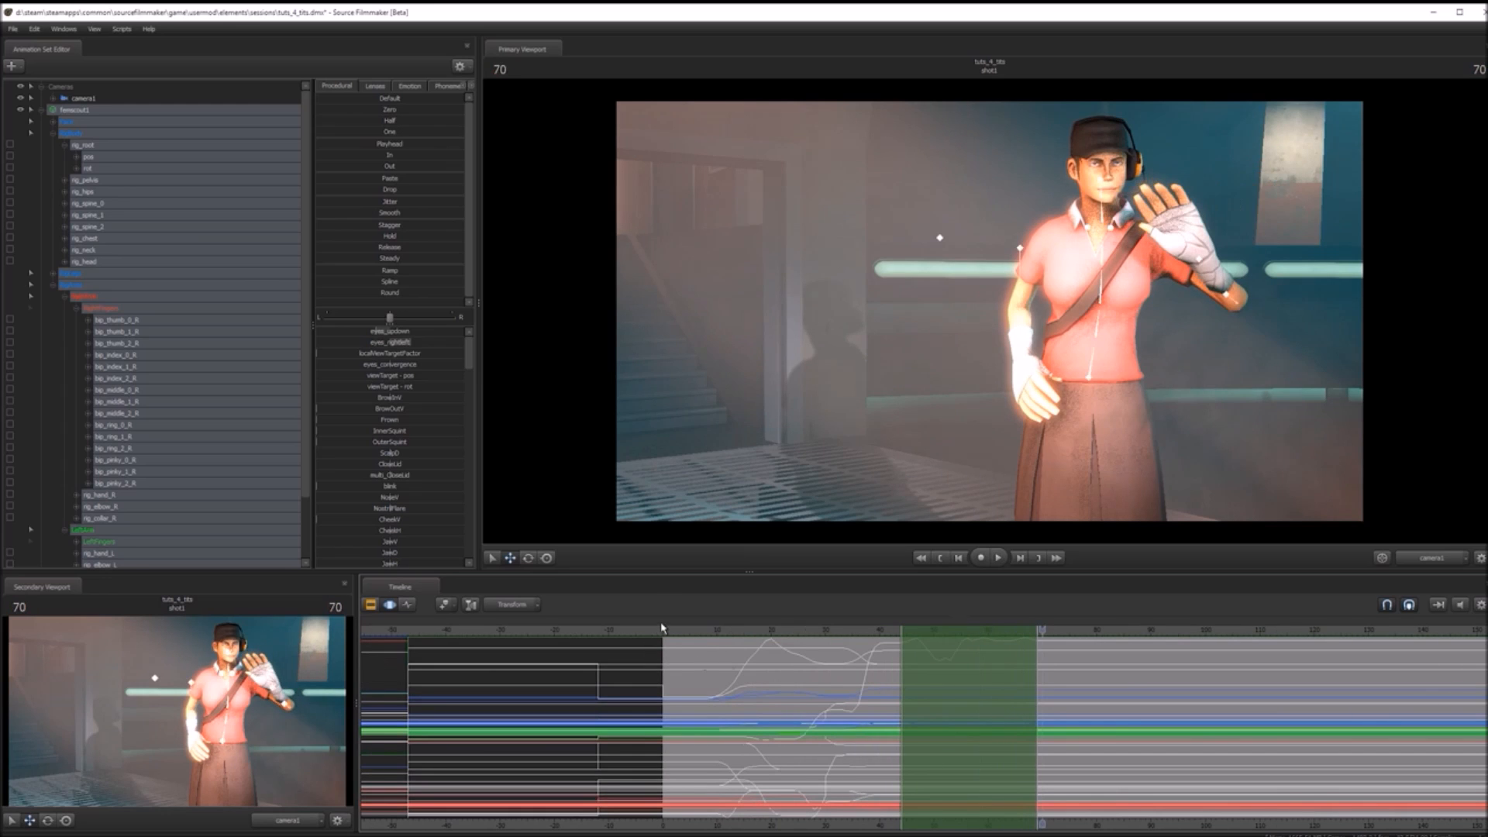
click(663, 627)
key(space)
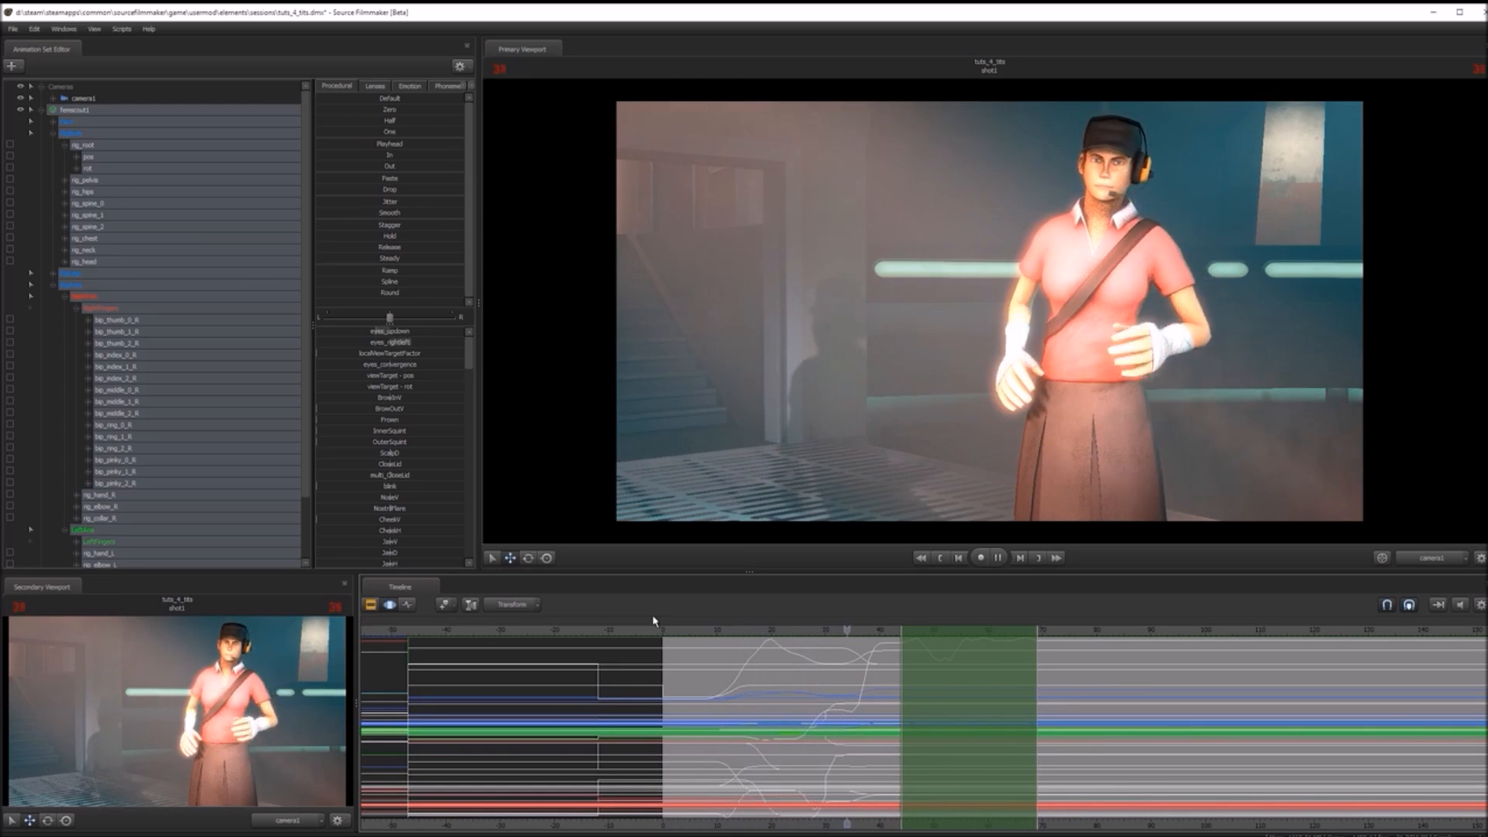
key(space)
key(ctrl+s)
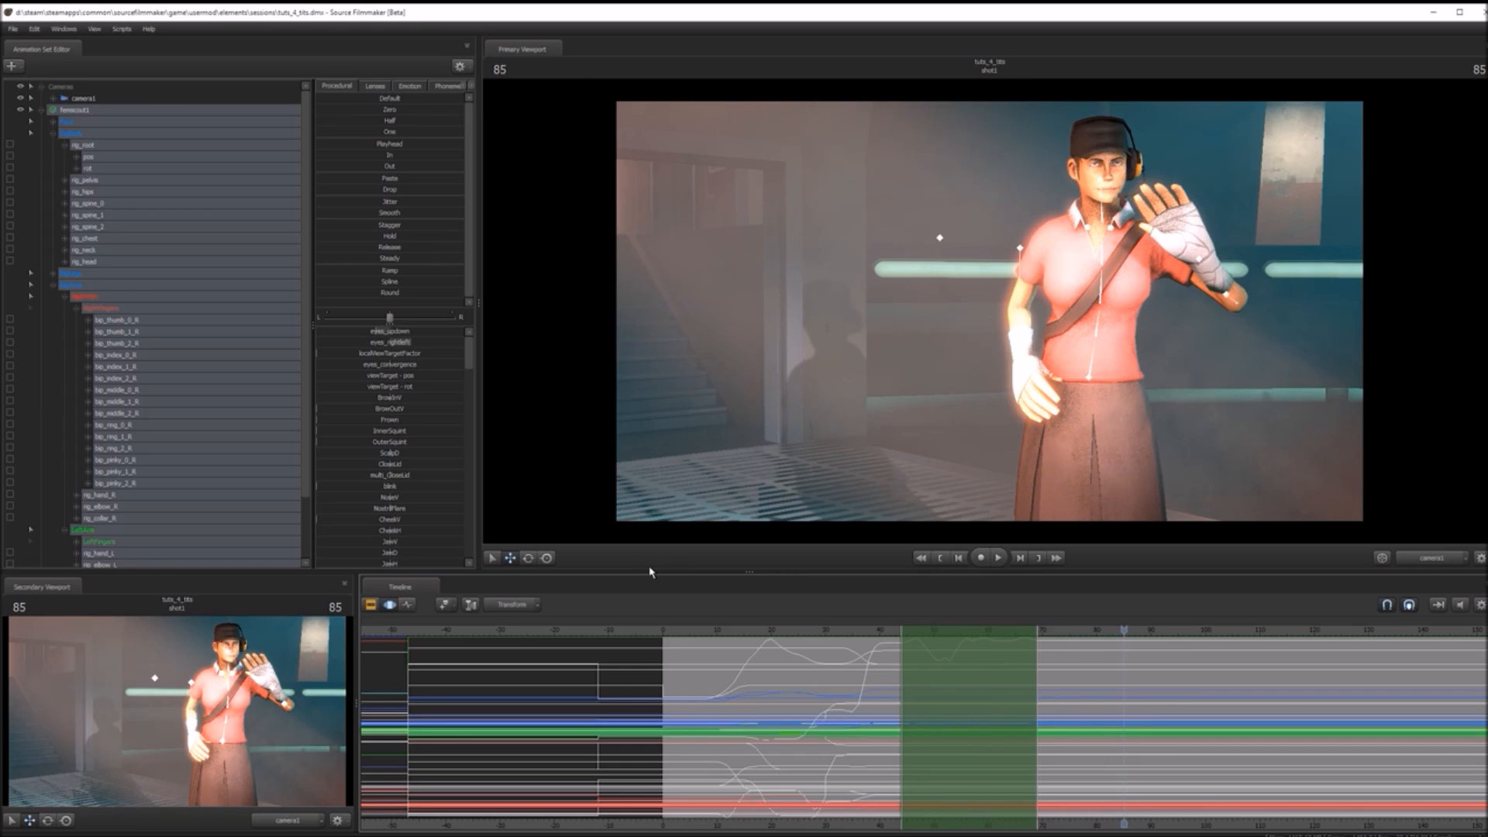
- Play the animation from frame 41 to examine the left hand's wave
middle_drag(866, 830, 655, 807)
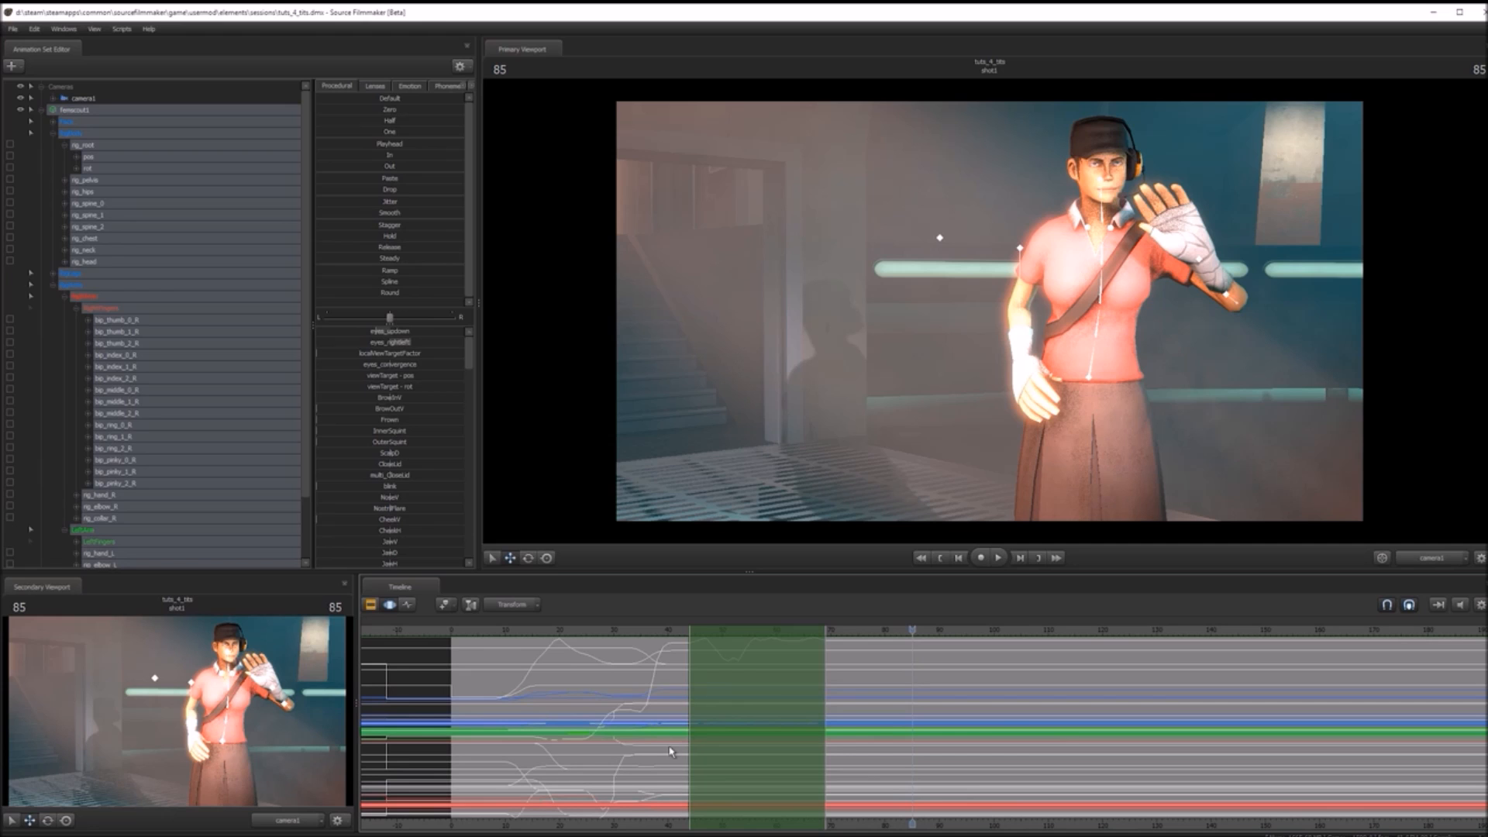
click(673, 640)
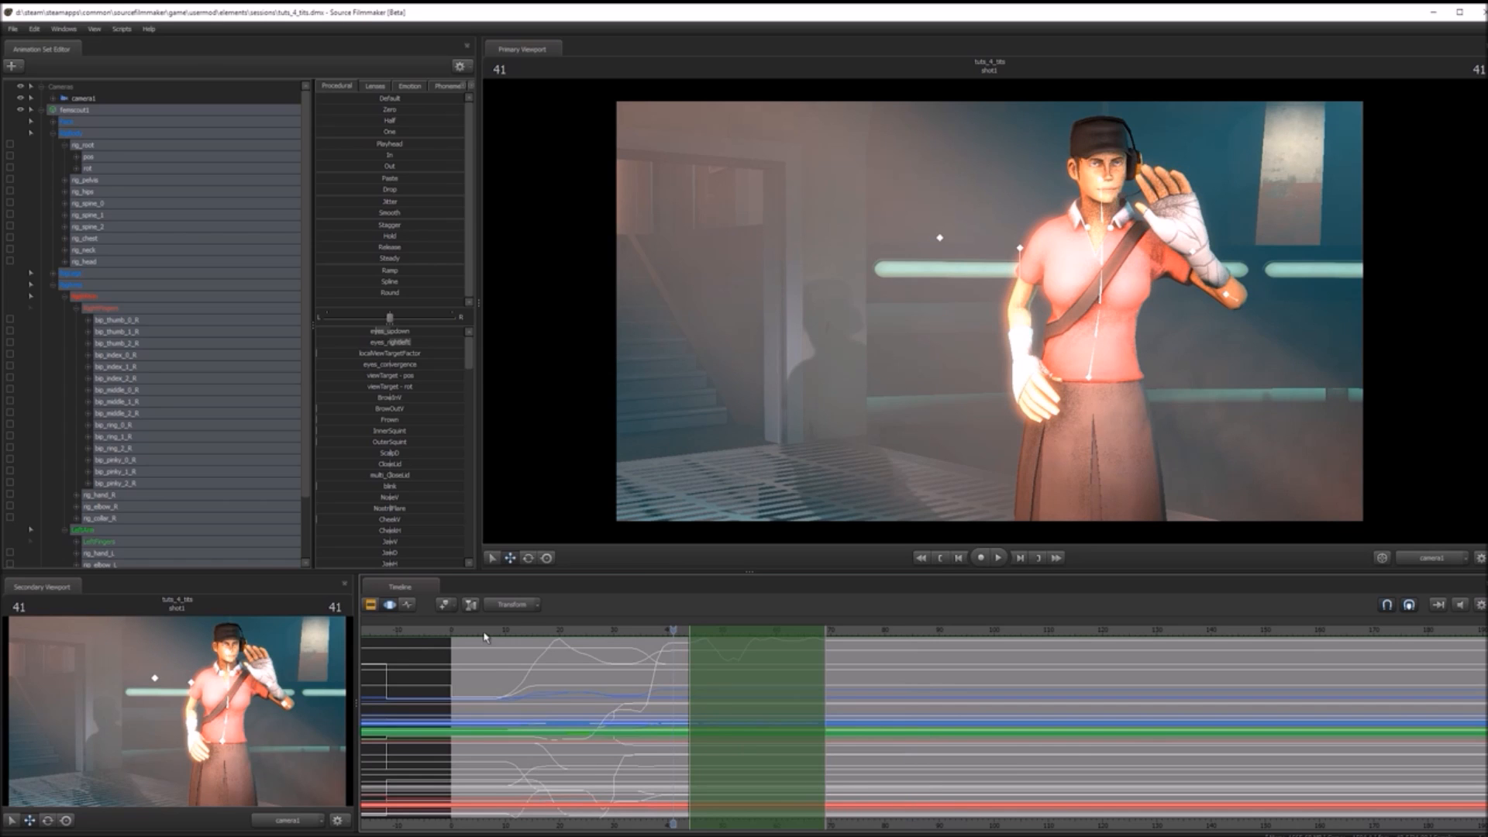
key(space)
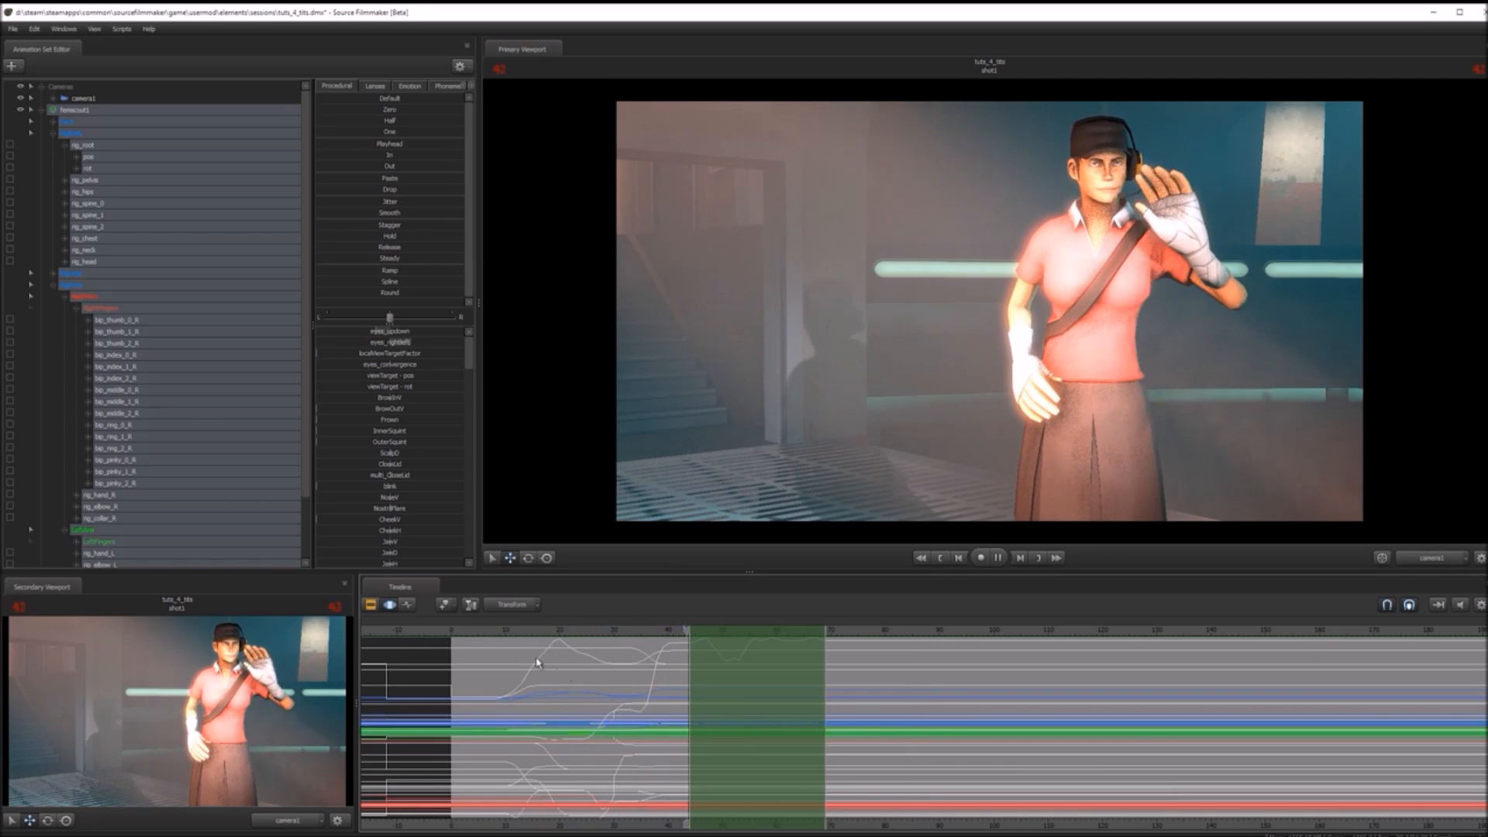
key(space)
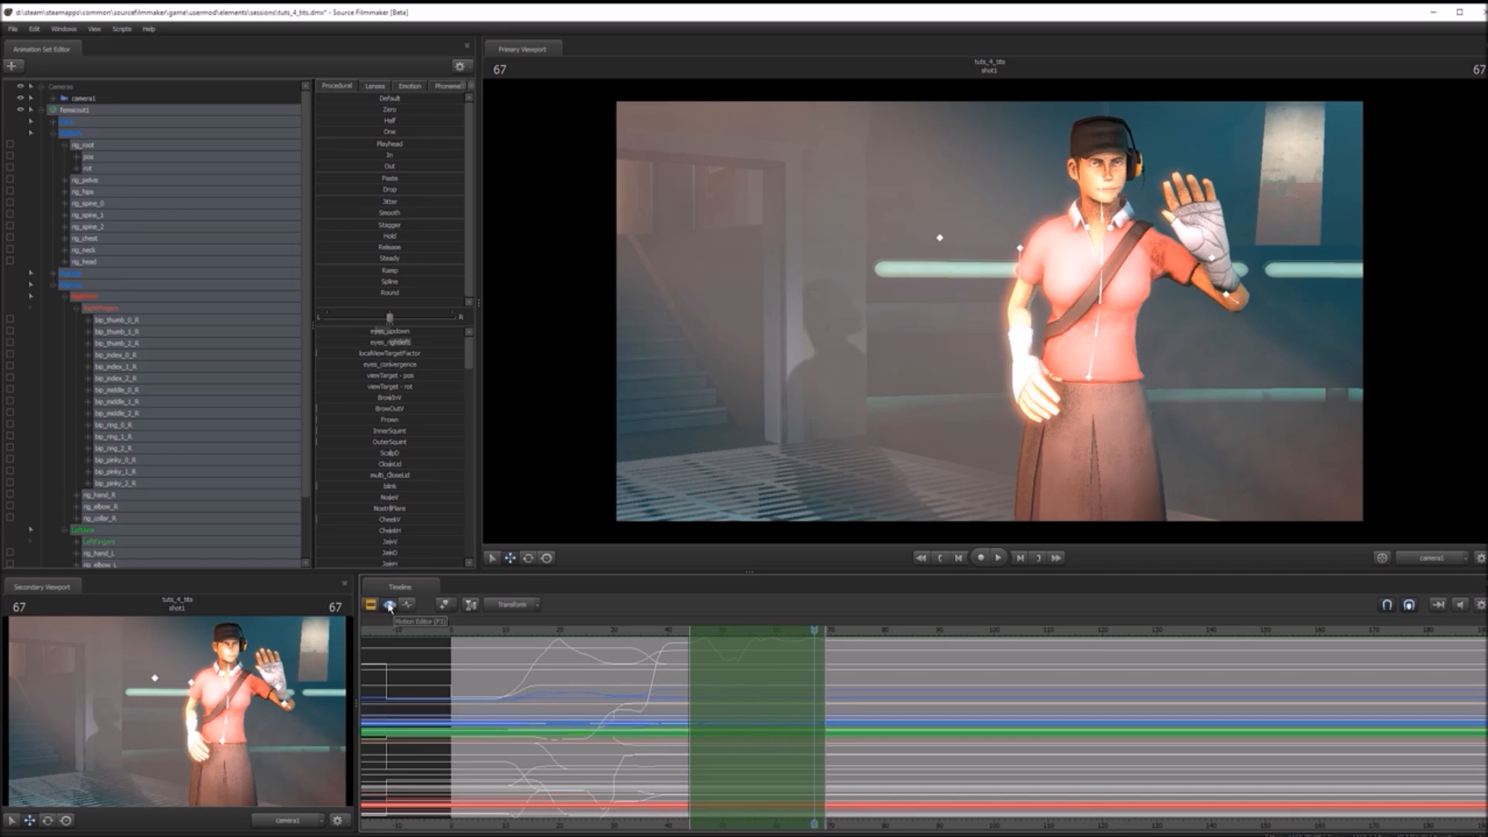
- Look at the animation curves in the Graph Editor, and replay the shot back in the Motion Editor
click(410, 605)
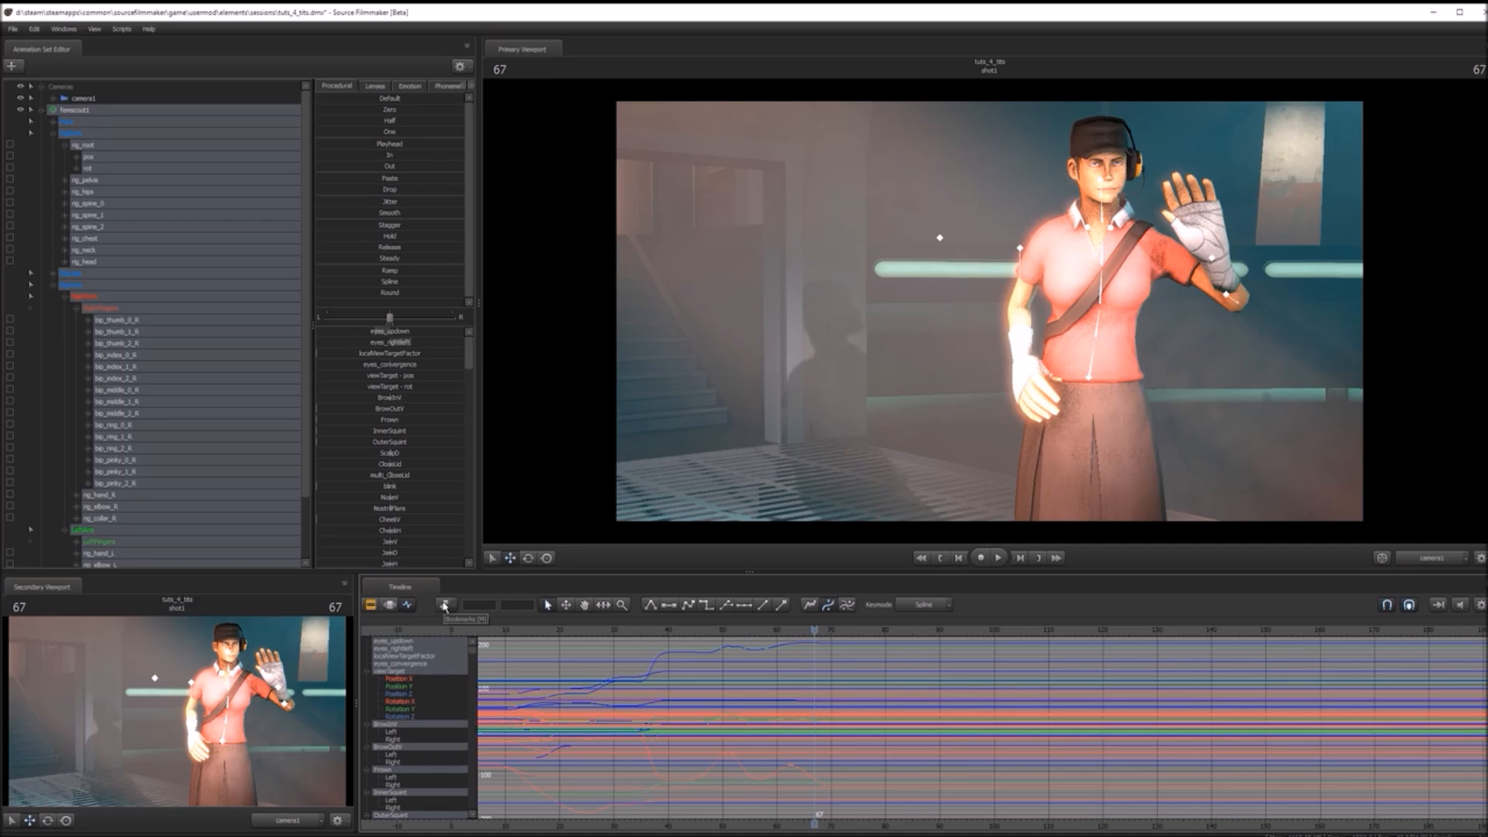
click(390, 604)
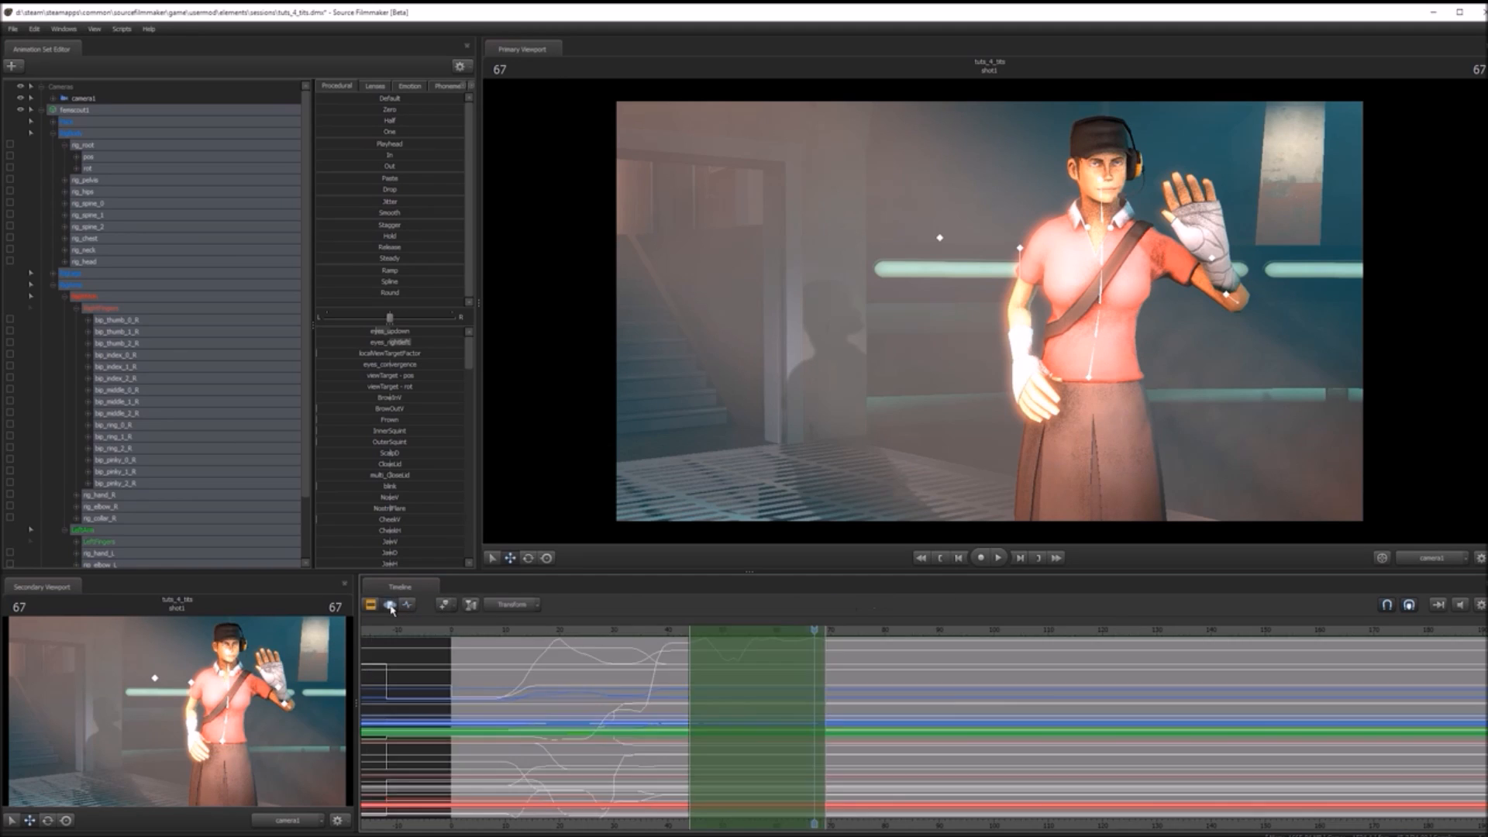
middle_drag(650, 740, 633, 734)
key(space)
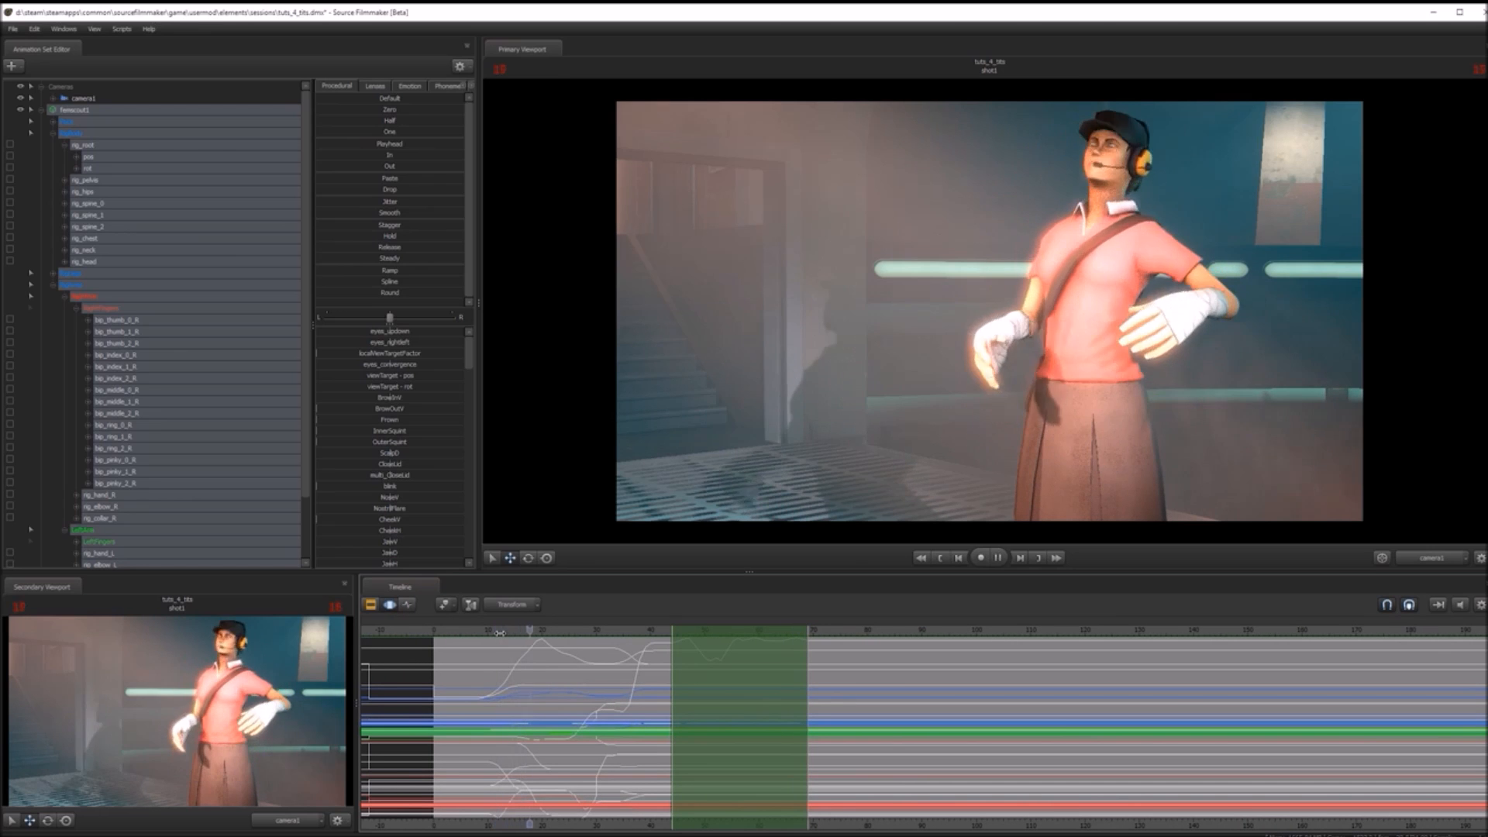
key(space)
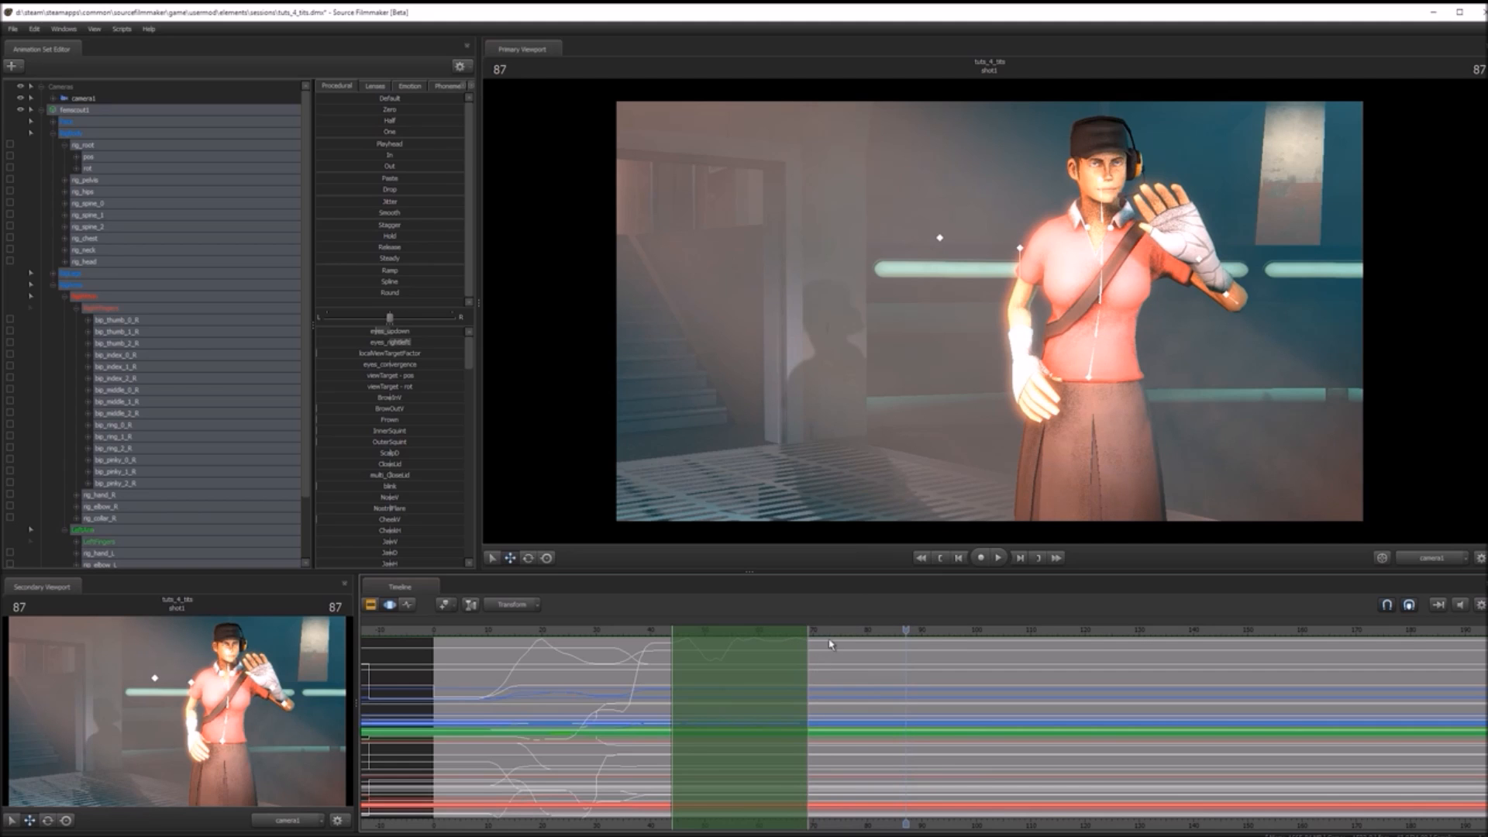
- Select the time range from frame 70 to the end of the timeline and play across its start
shift+drag(812, 656, 1465, 706)
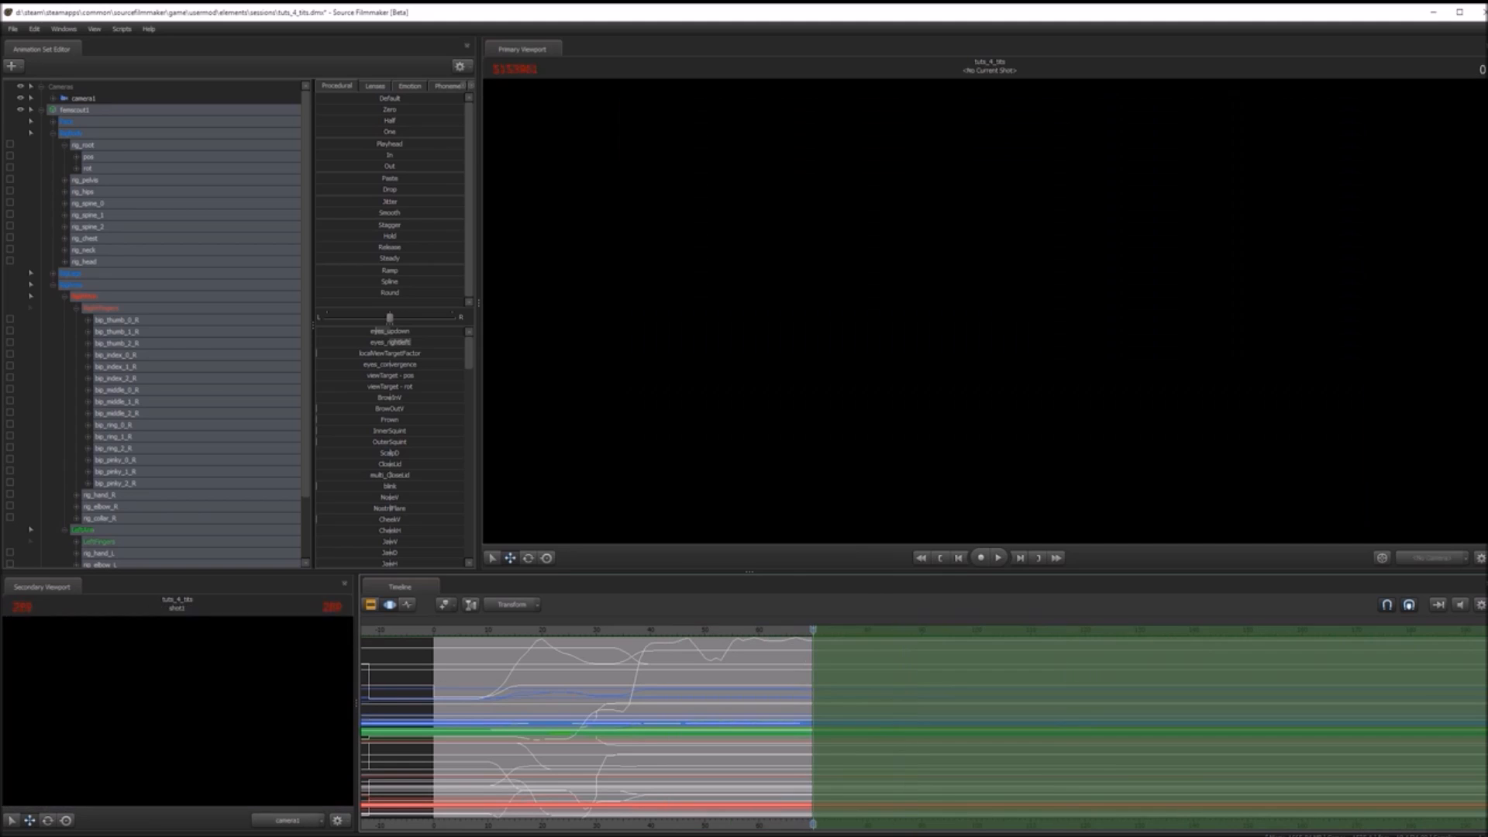
middle_drag(690, 819, 526, 783)
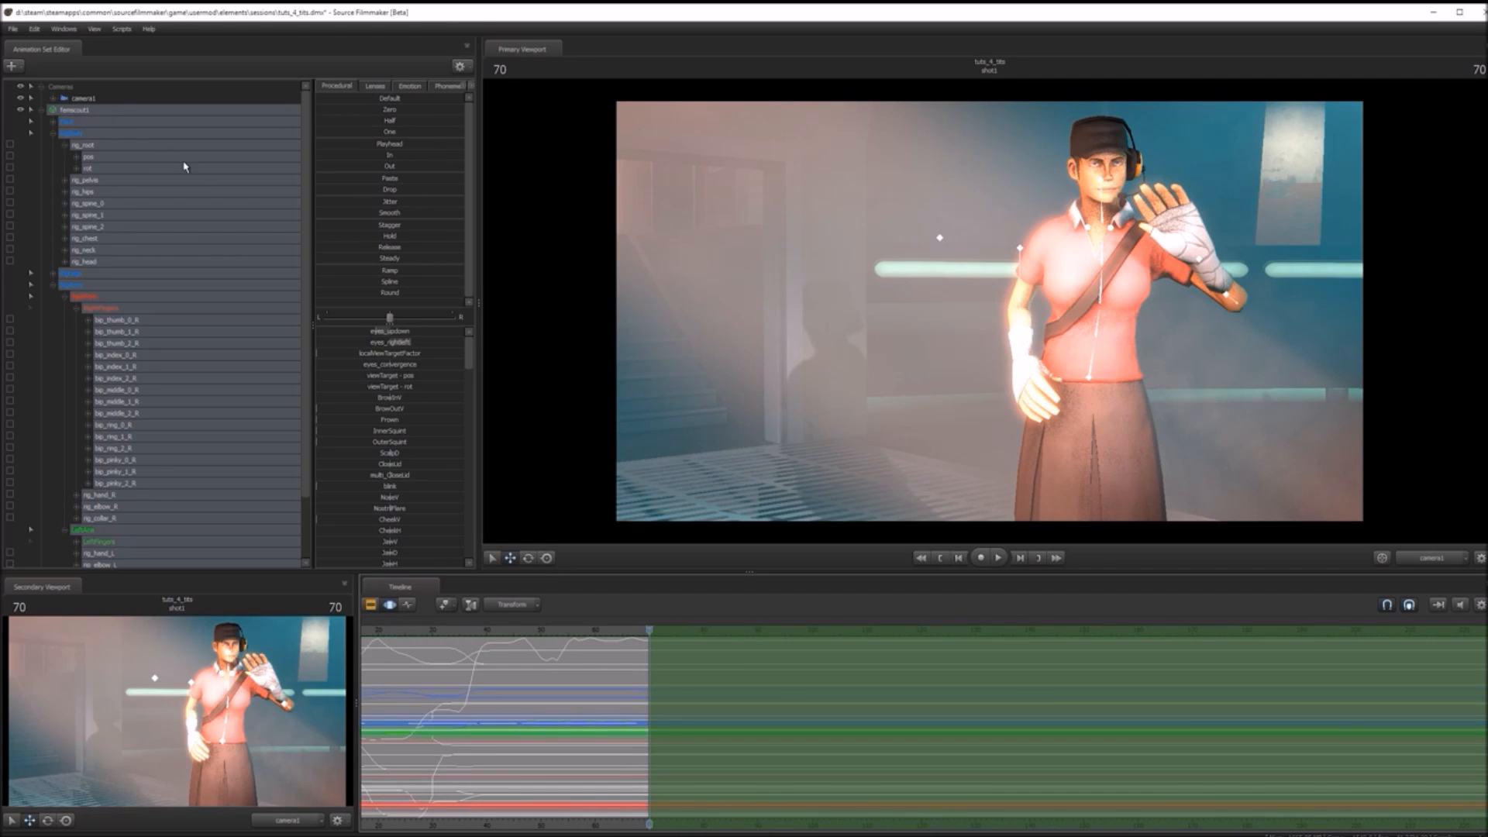
drag(650, 629, 628, 629)
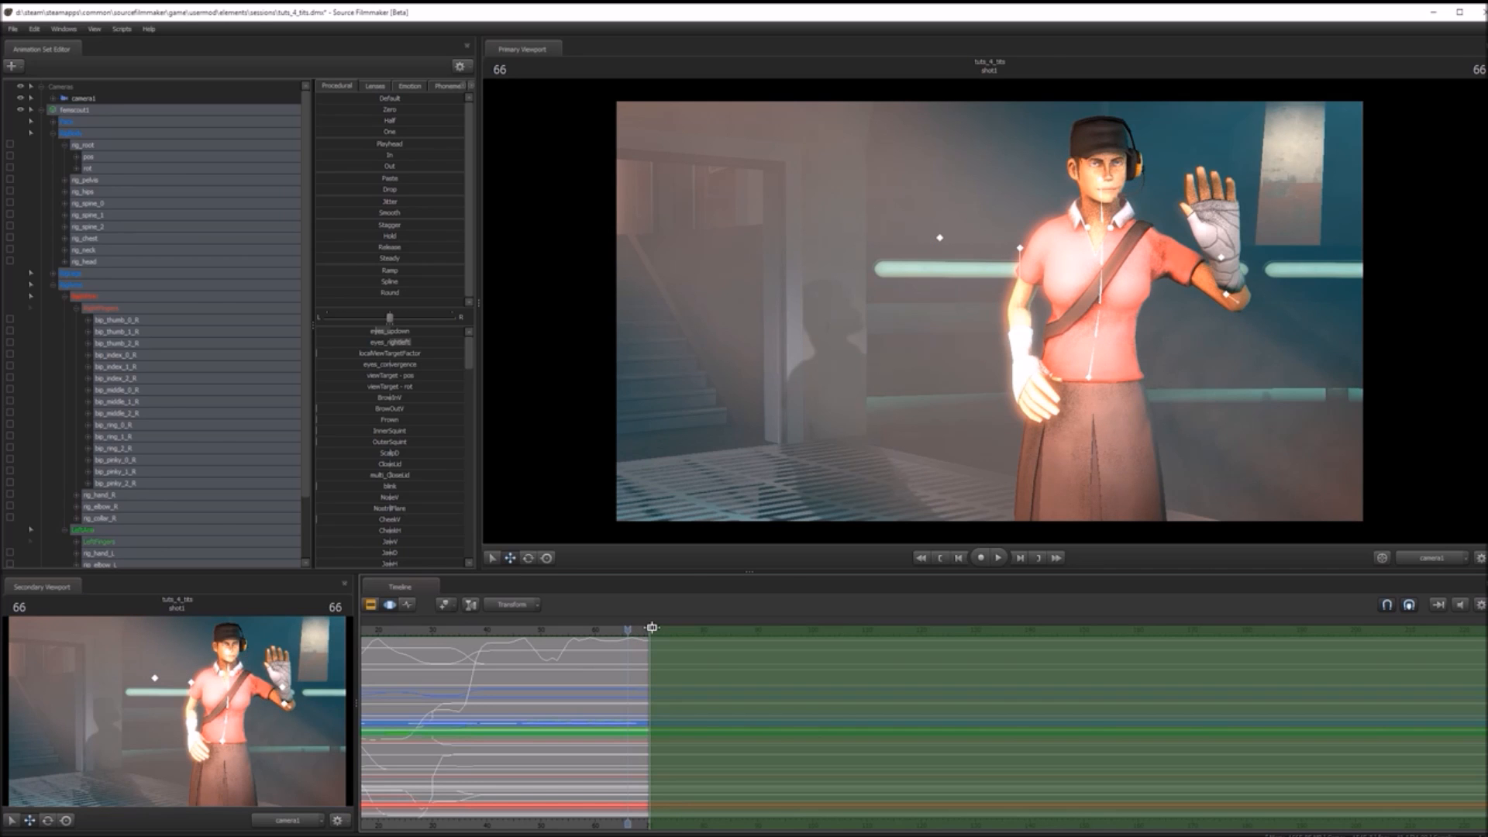
scroll(785, 698, down, 5)
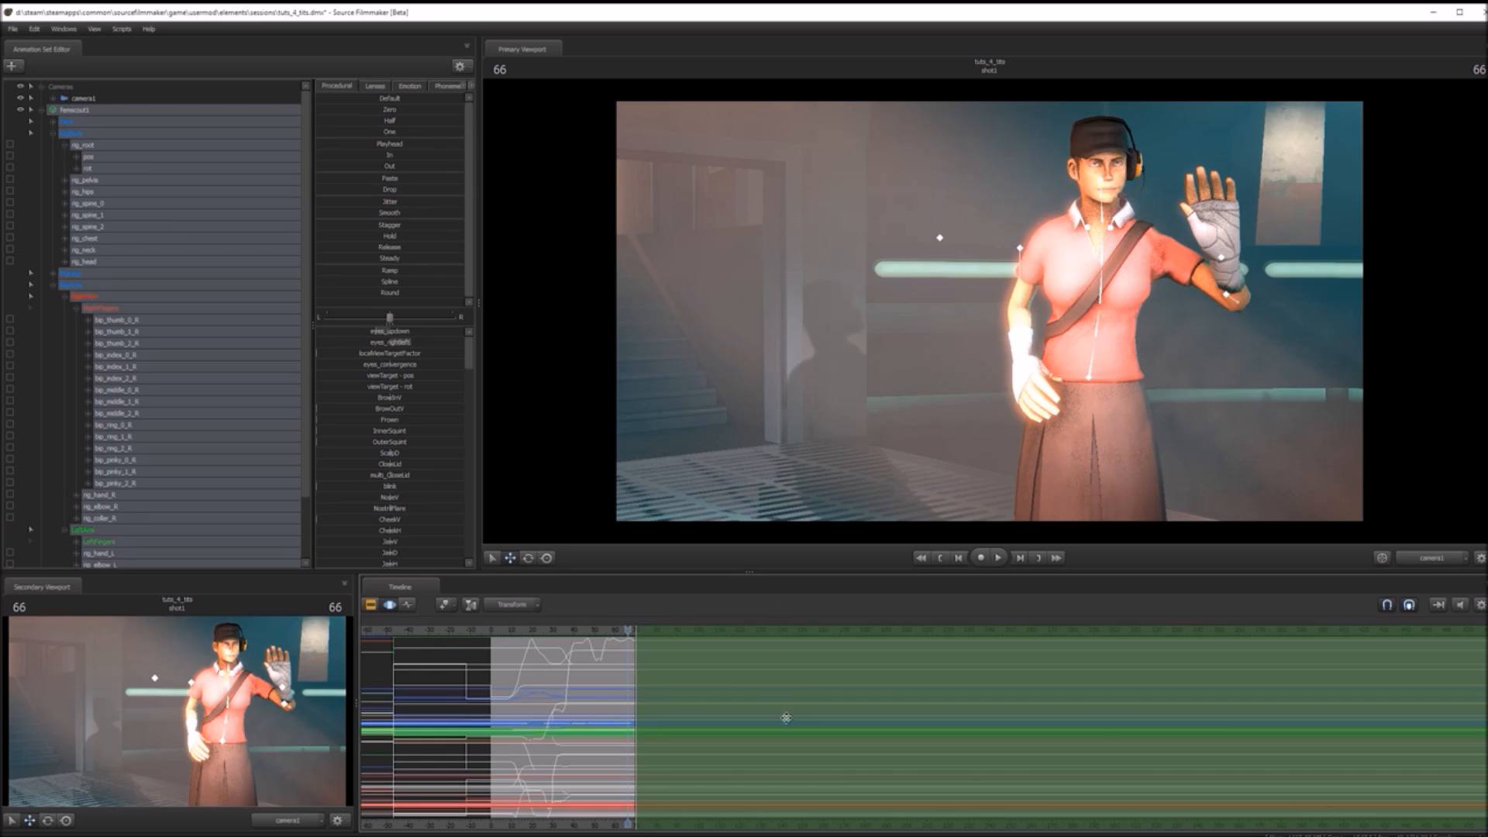
middle_drag(575, 823, 479, 810)
key(space)
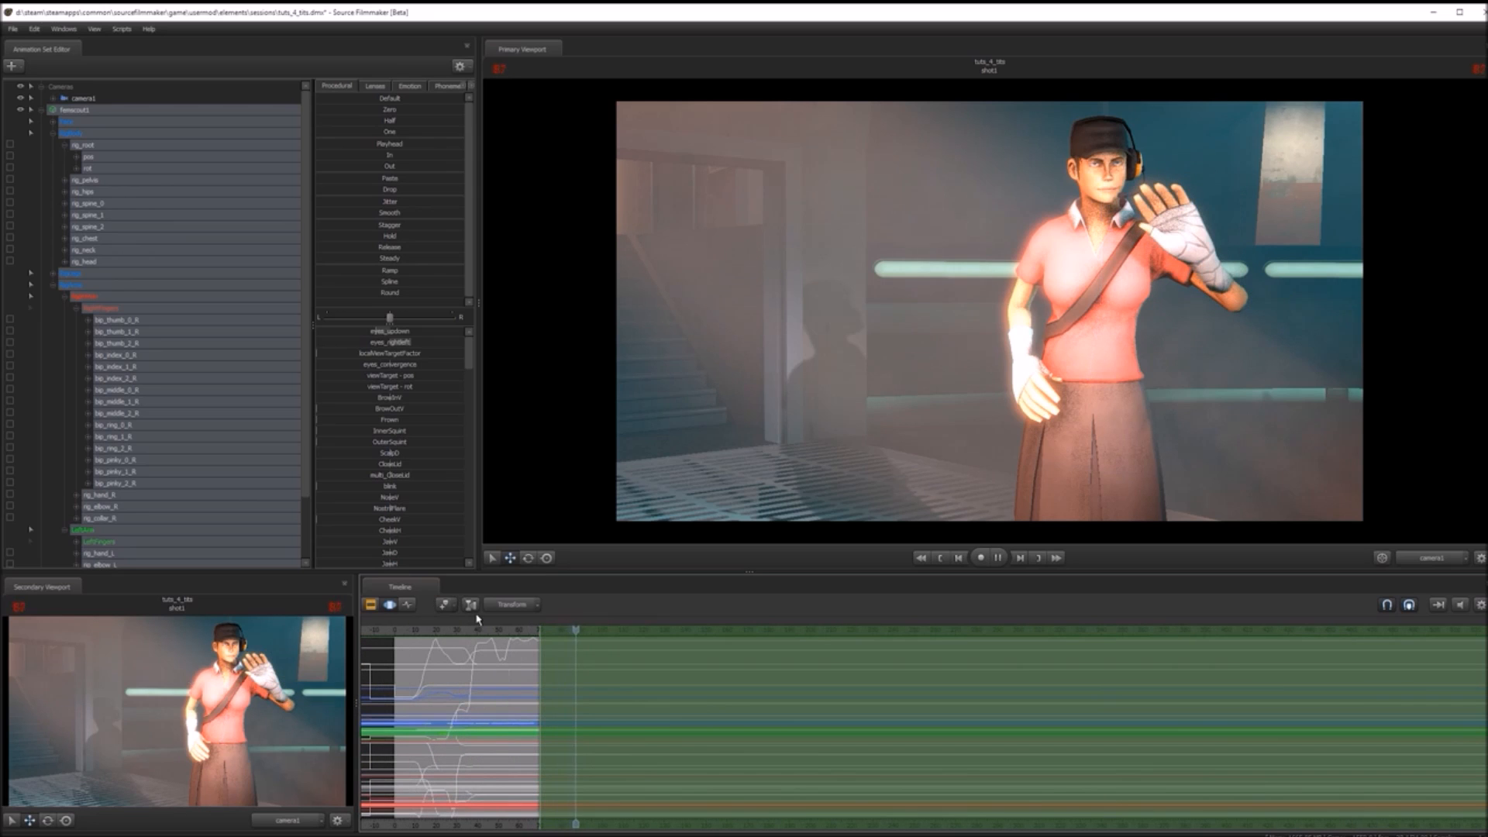
key(space)
- Create a marker for the left hand control rig_hand_L at frame 70 in the Graph Editor
click(409, 605)
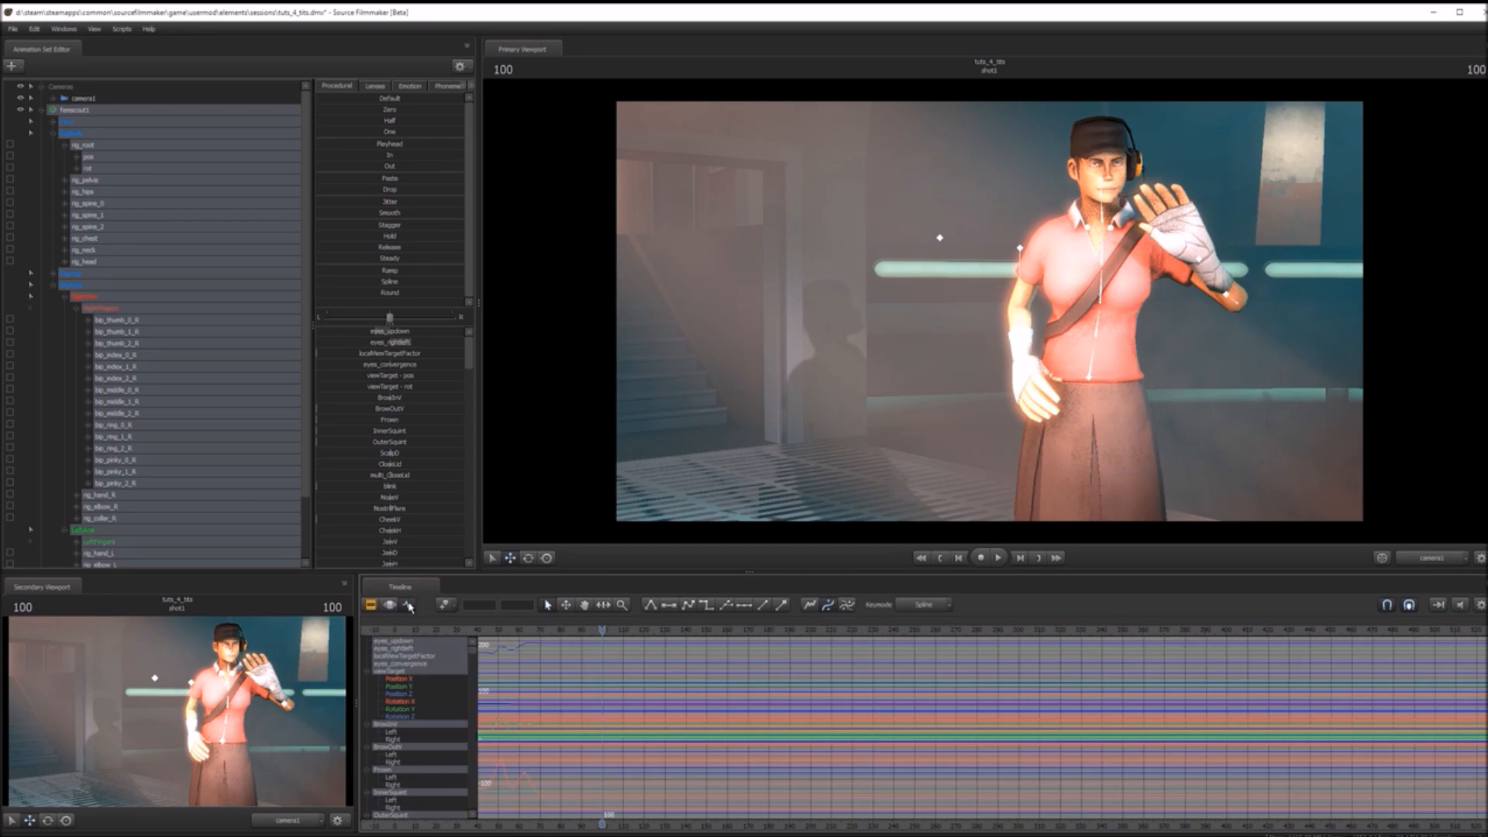
middle_drag(551, 775, 724, 675)
drag(710, 631, 724, 630)
click(1200, 259)
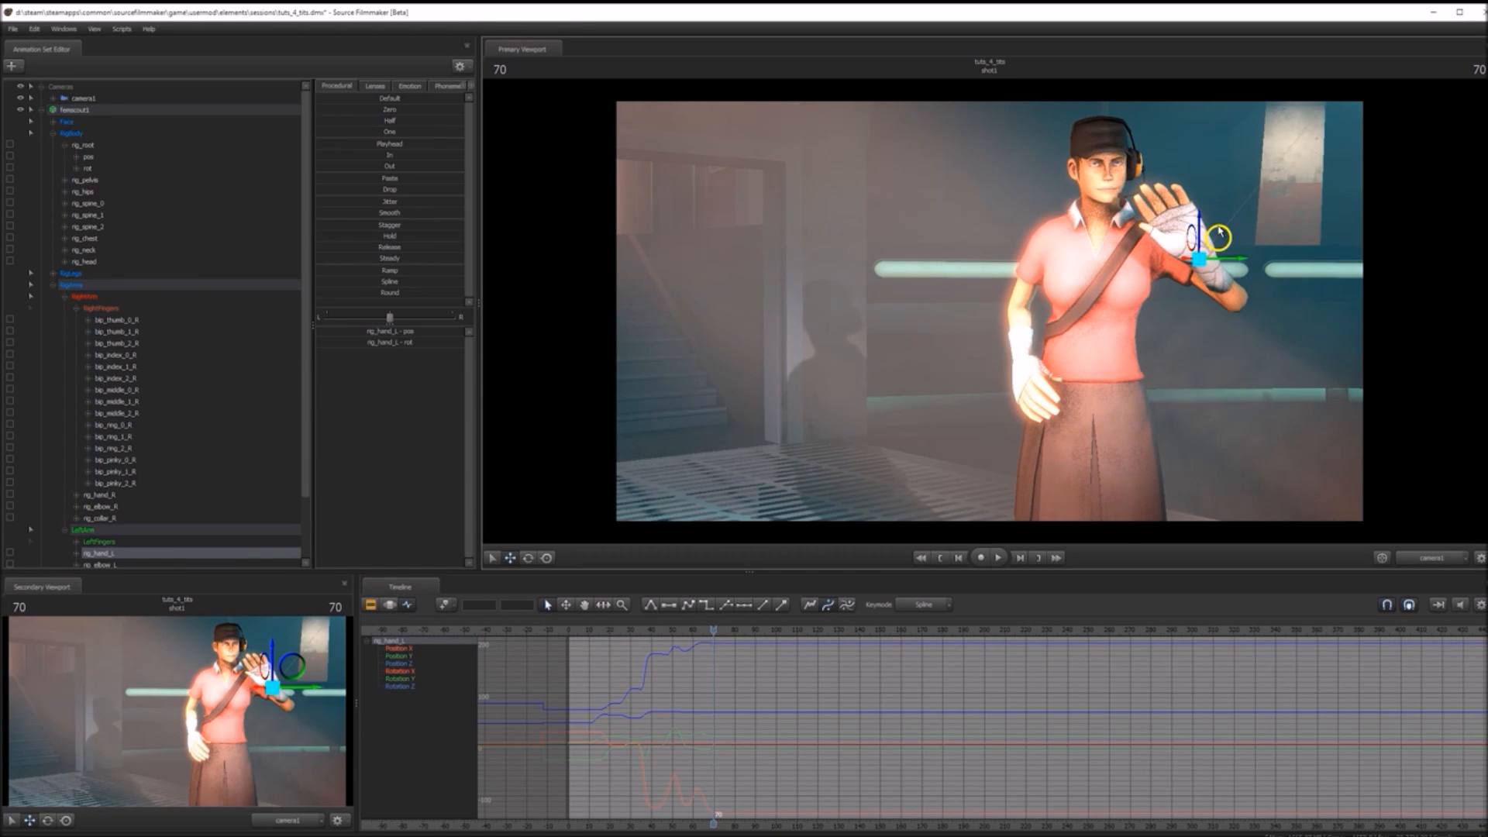
key(m)
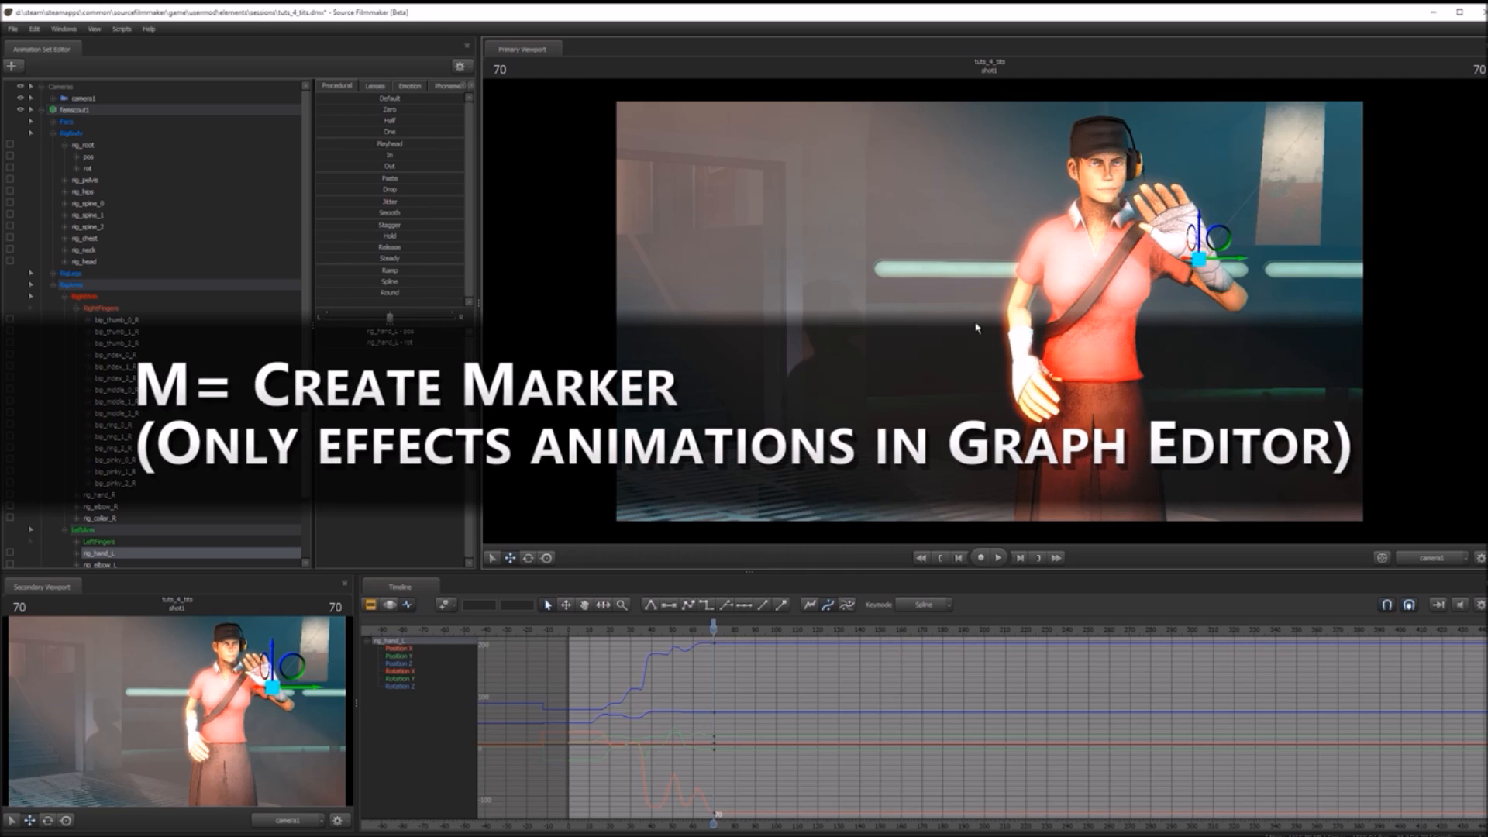
scroll(710, 654, up, 5)
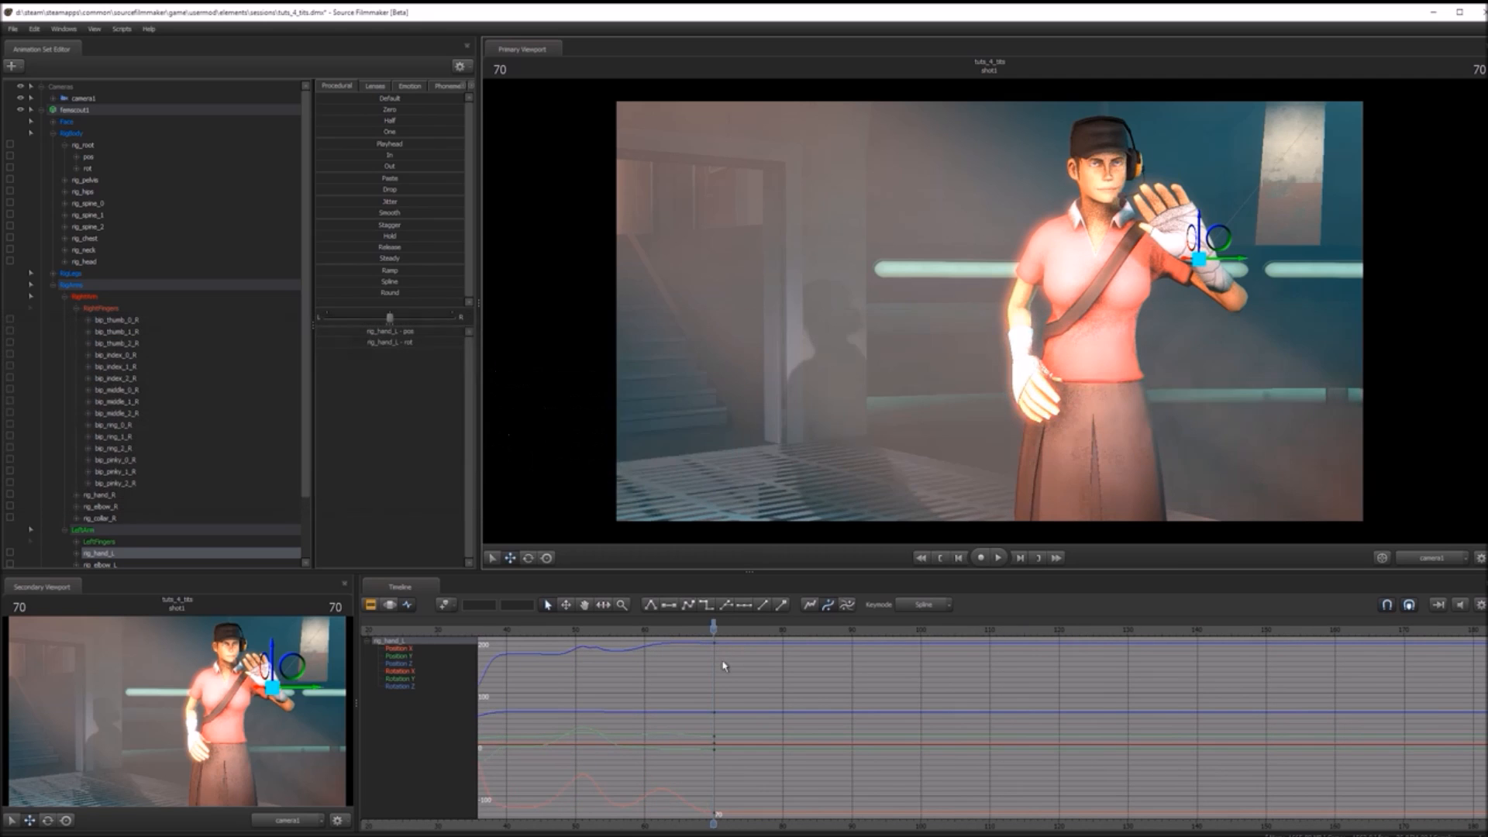
- Play the shot through the frame 70 marker to examine the end of the wave
drag(734, 631, 700, 629)
scroll(707, 670, down, 5)
key(space)
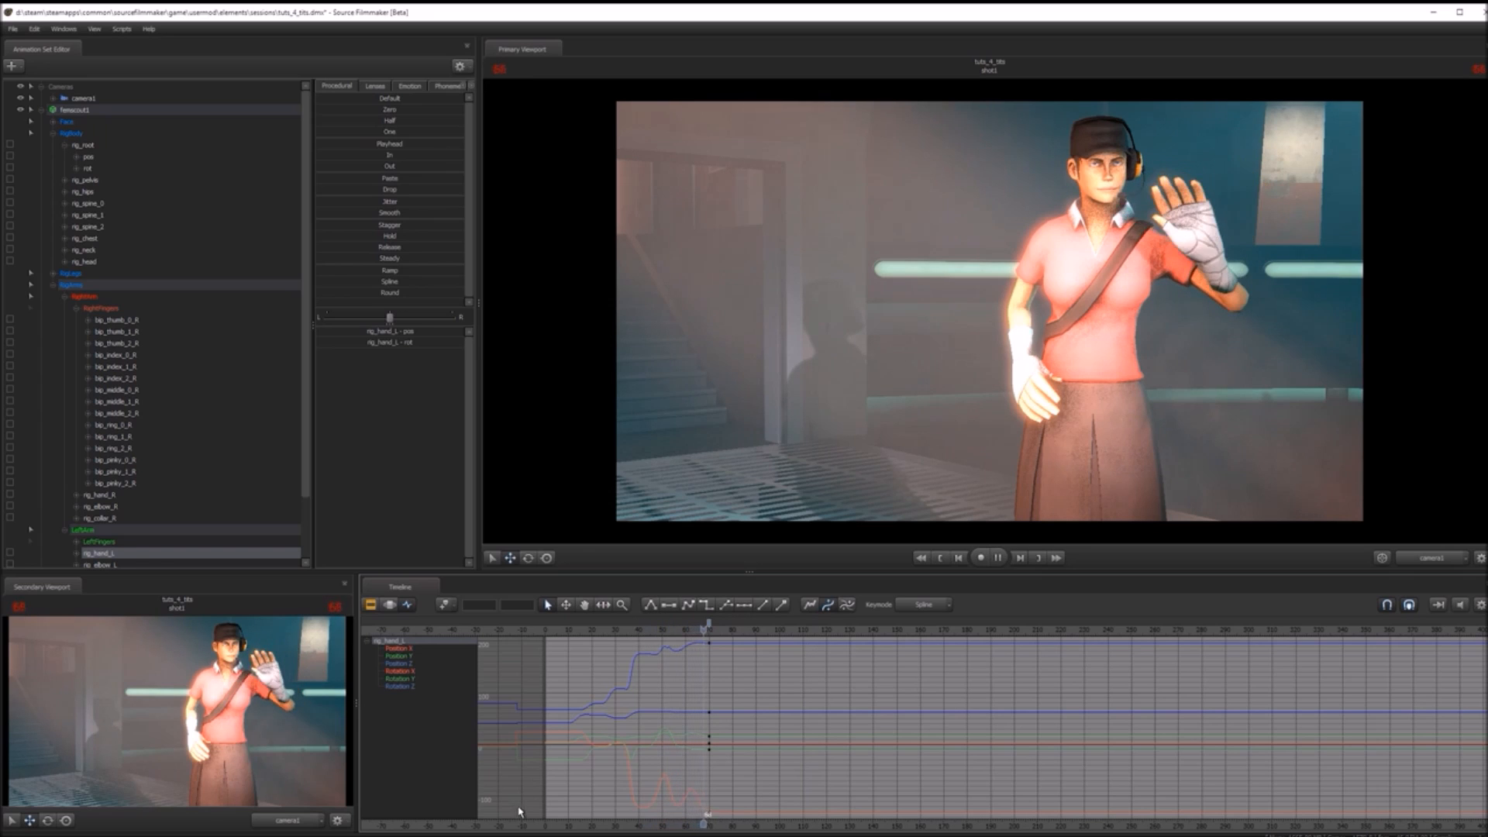
key(space)
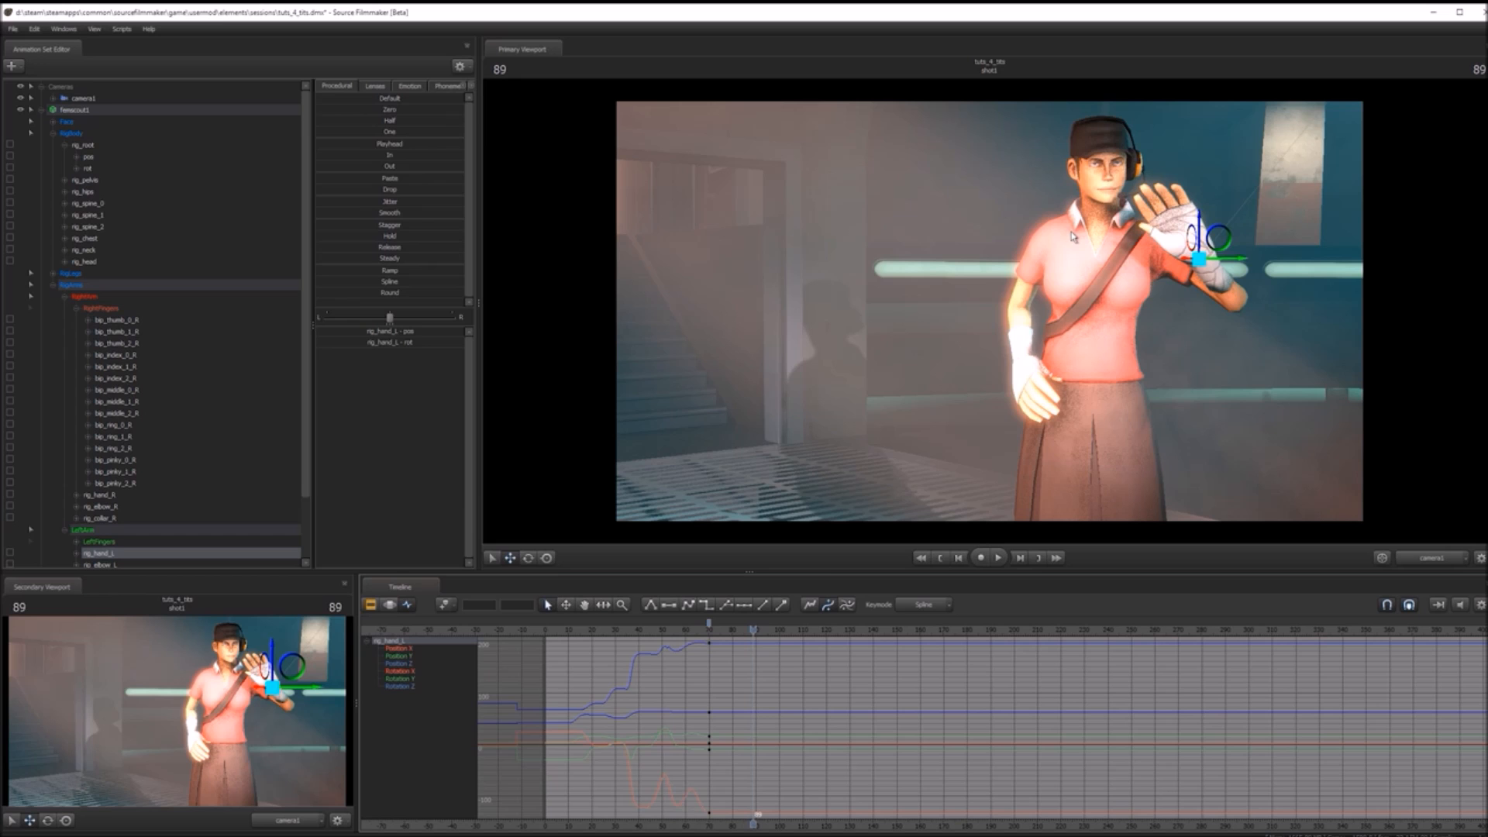
- Lower the left hand at frame 76 and, viewing through the Work Camera, move and rotate it to rest on the hip
drag(741, 640, 723, 629)
drag(1219, 238, 1200, 382)
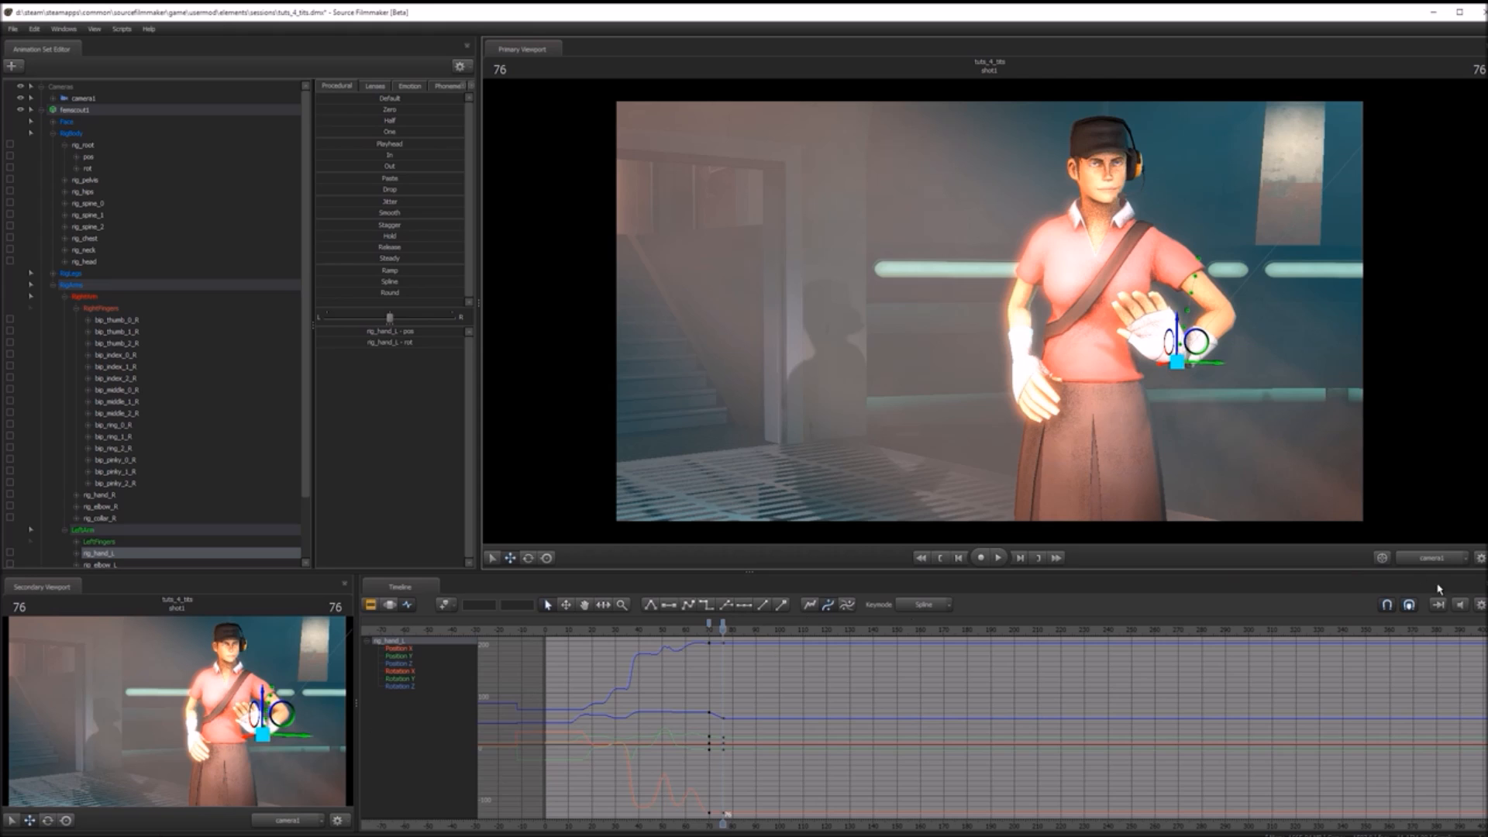
click(1434, 559)
drag(1382, 478, 992, 285)
key(w)
key(e)
key(w)
key(e)
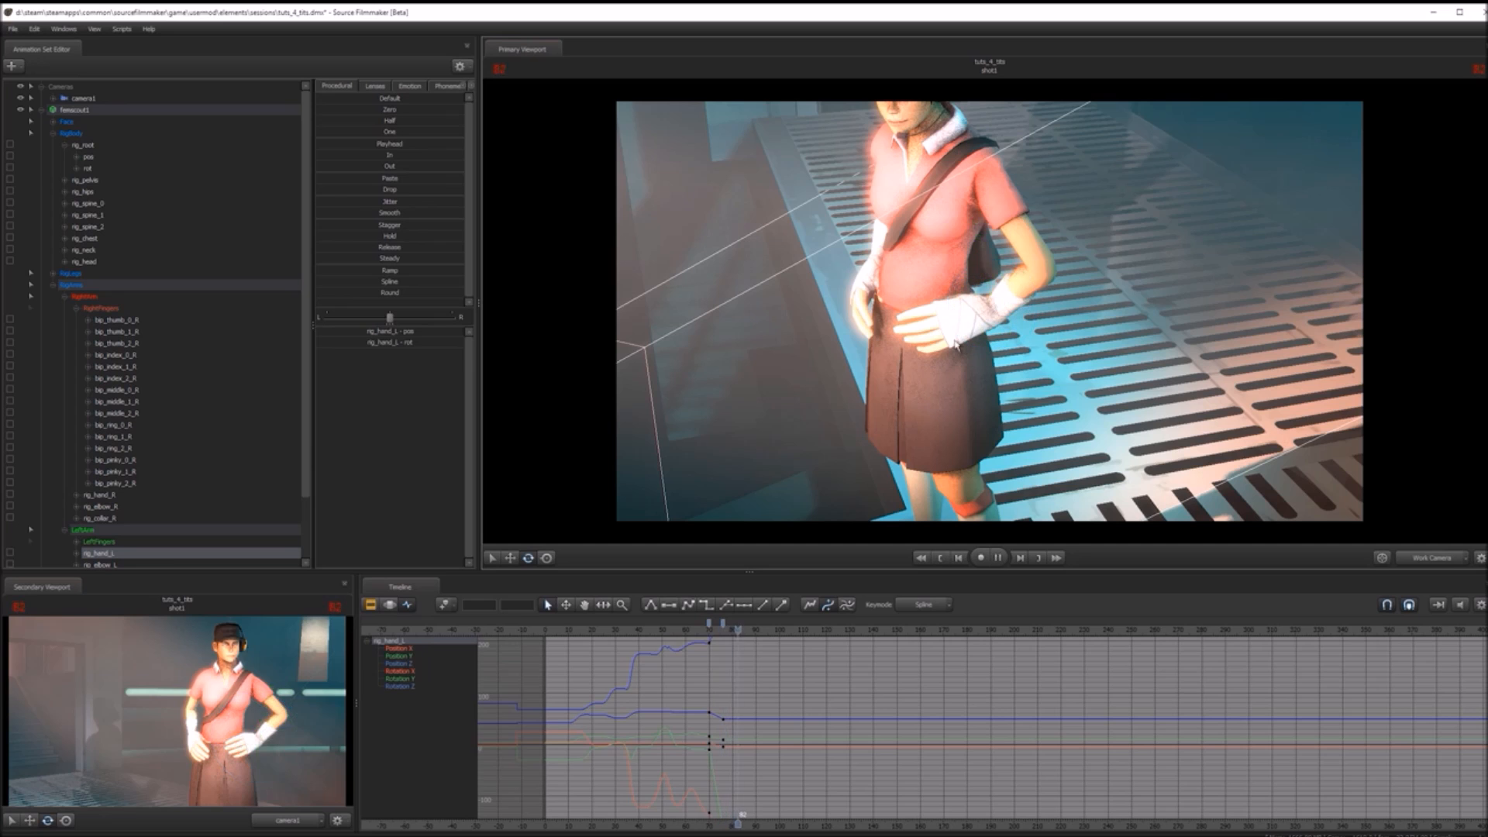
- Review the left hand's transition from the wave to the hip between frames 70 and 89
click(706, 628)
drag(706, 628, 752, 628)
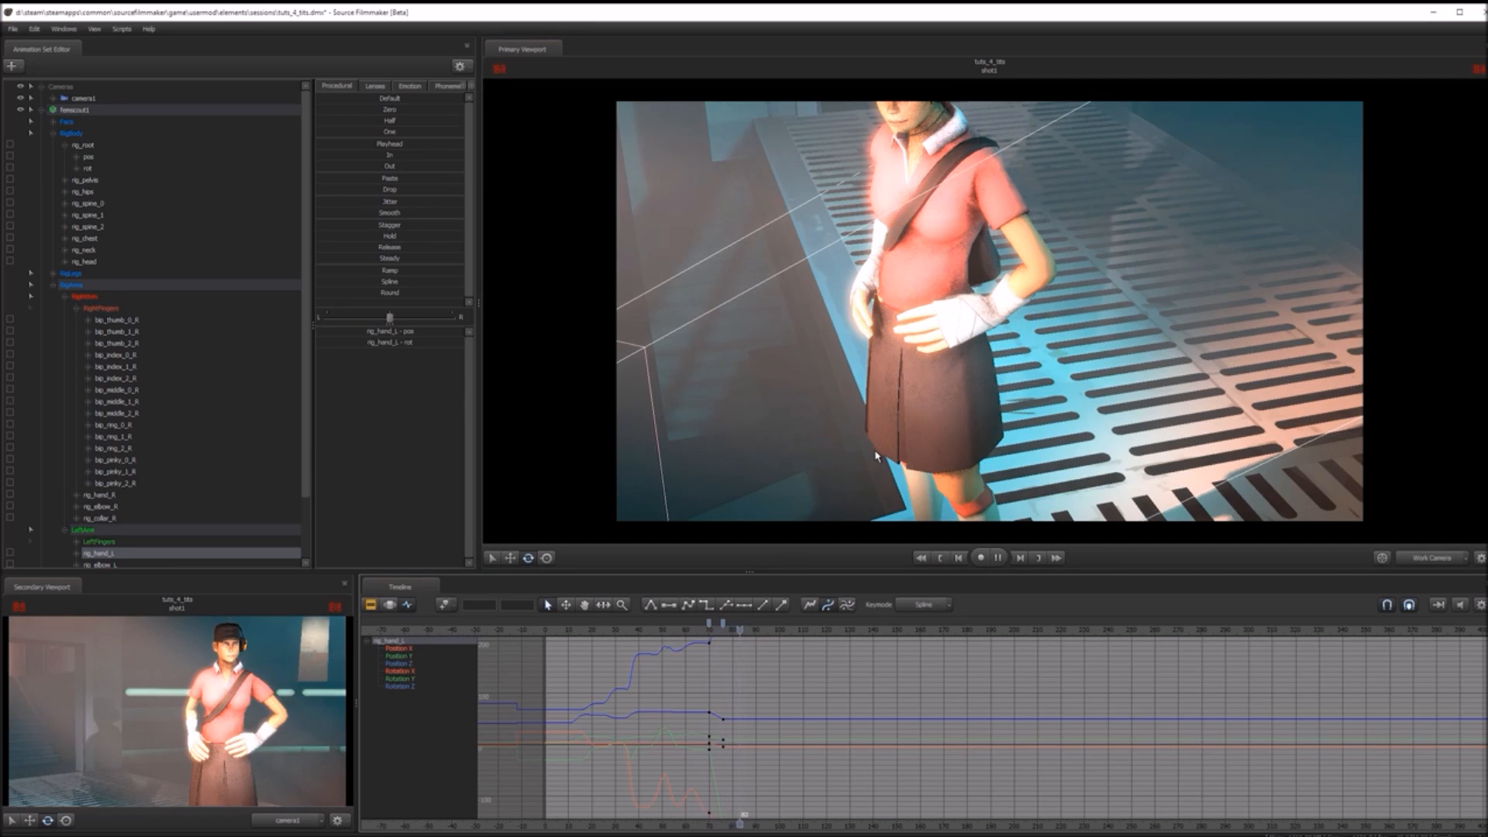
scroll(709, 734, up, 5)
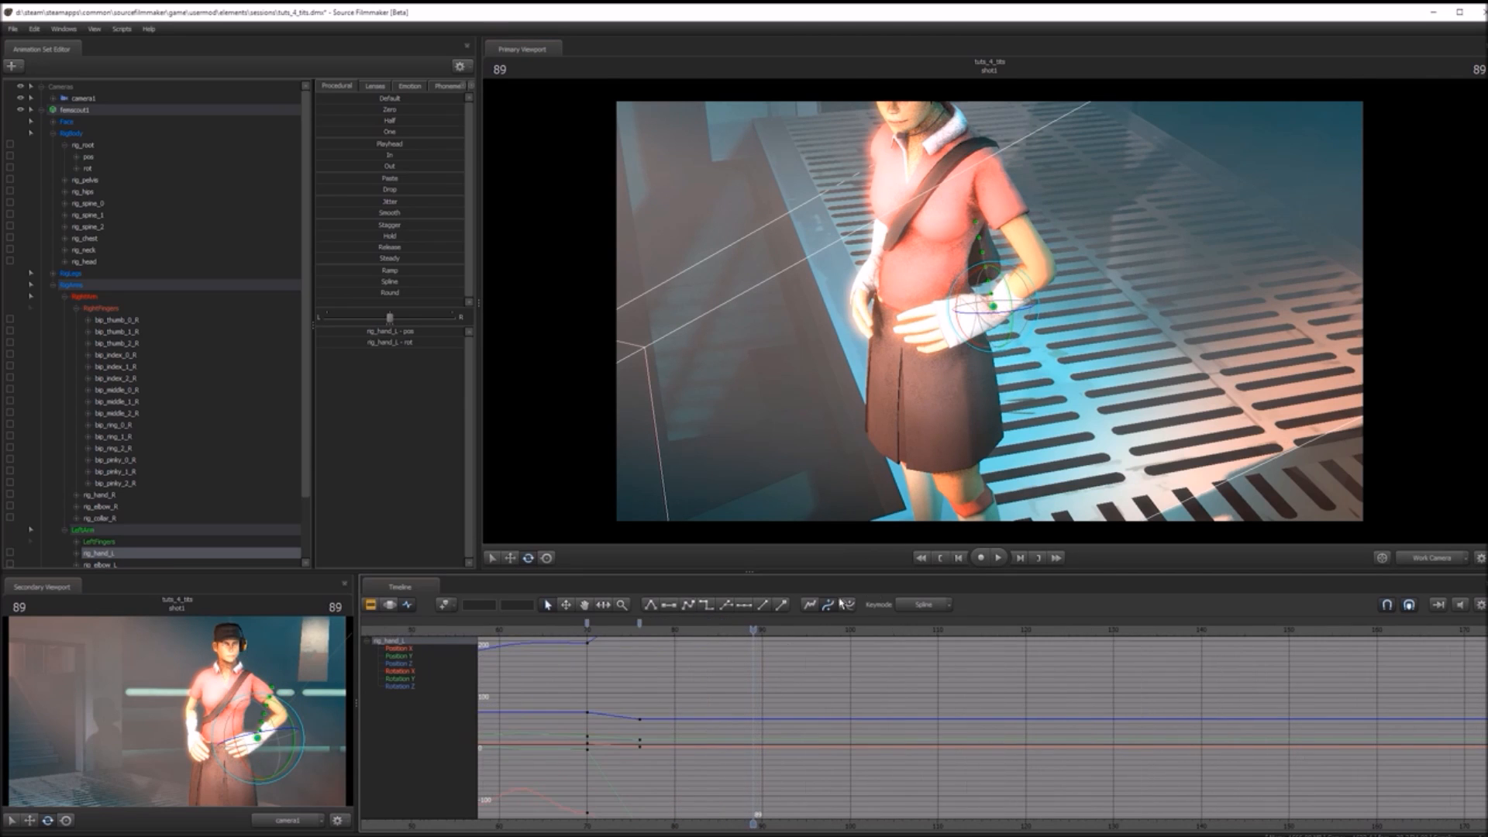
- Keep the key mode on Spline and create a marker for the left hand resting on the hip at frame 88
click(950, 605)
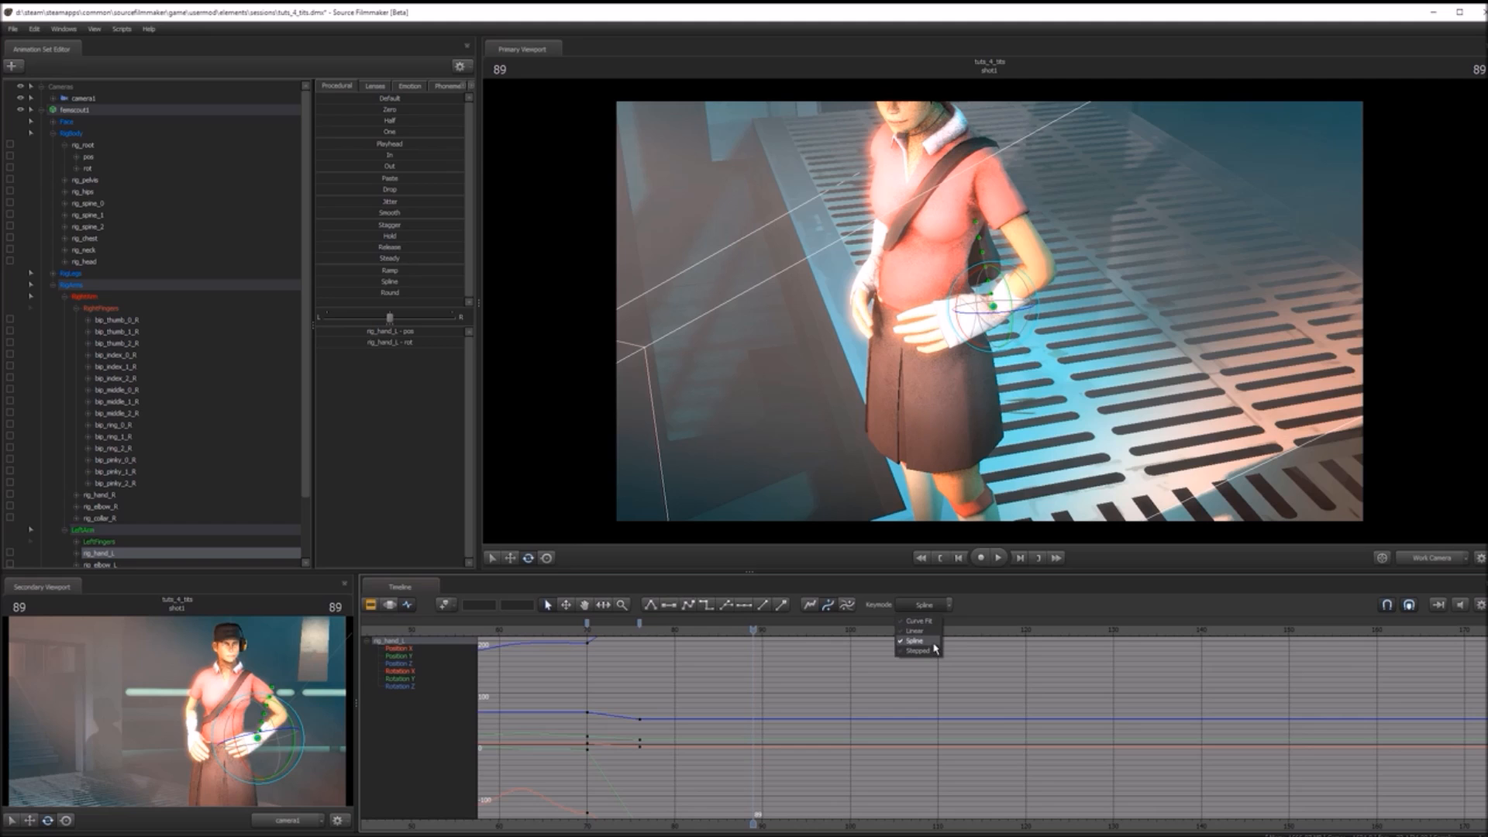
click(934, 644)
drag(753, 629, 743, 634)
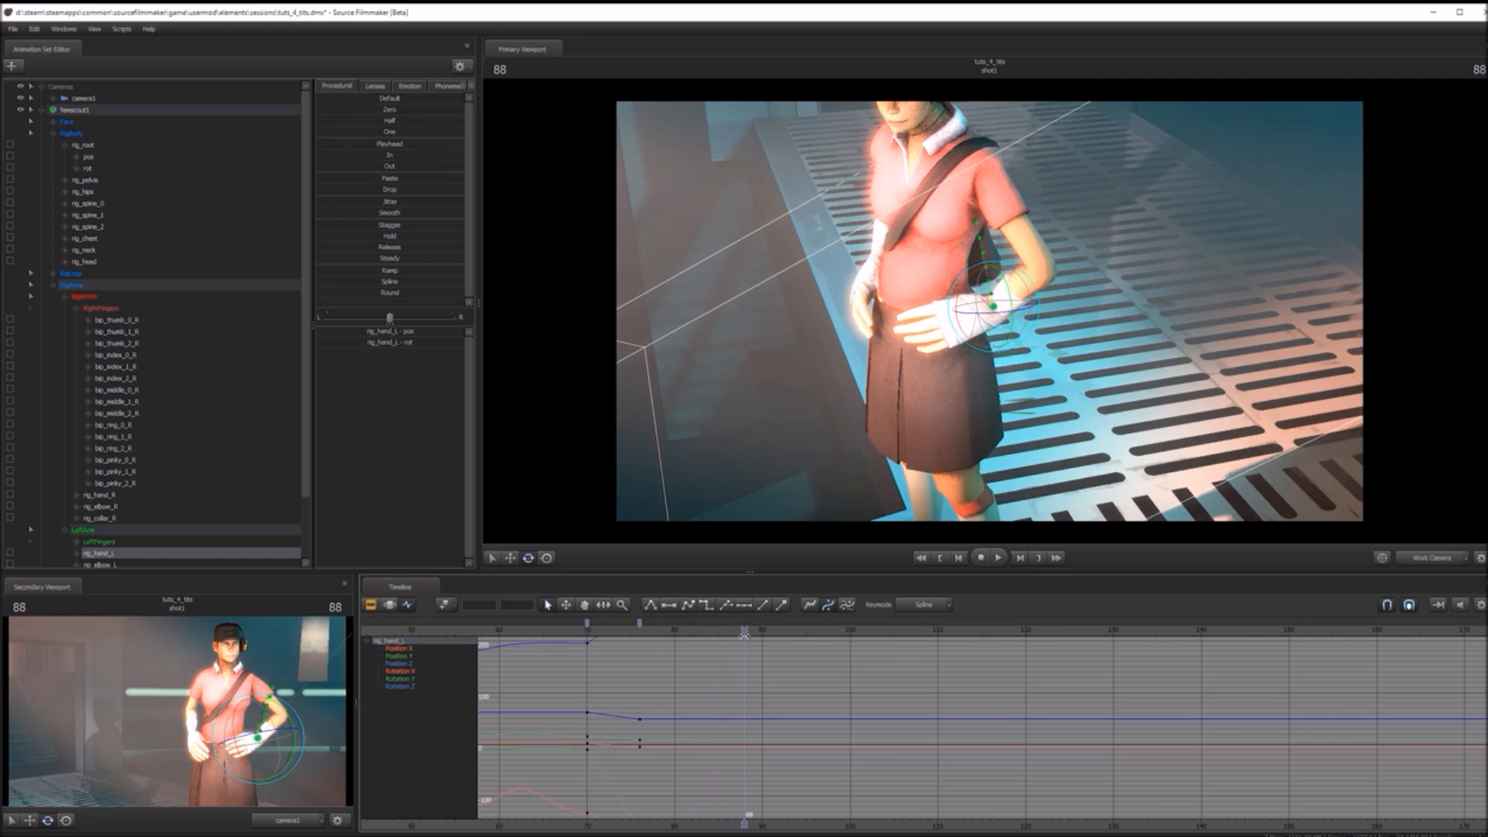
click(964, 295)
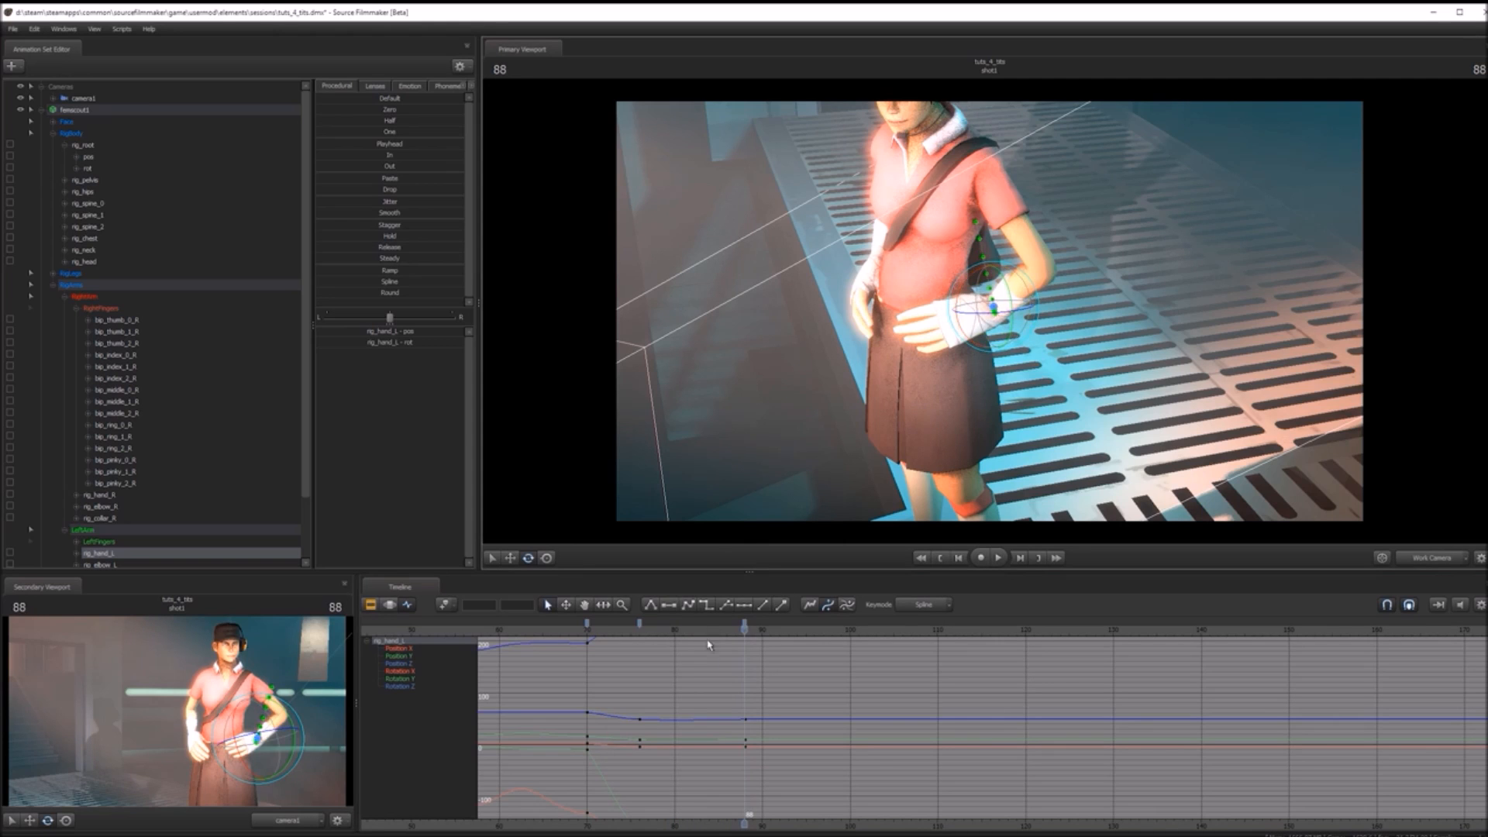
- Play the shot from frame 70 to examine the left hand's move down to the hip
click(588, 632)
key(space)
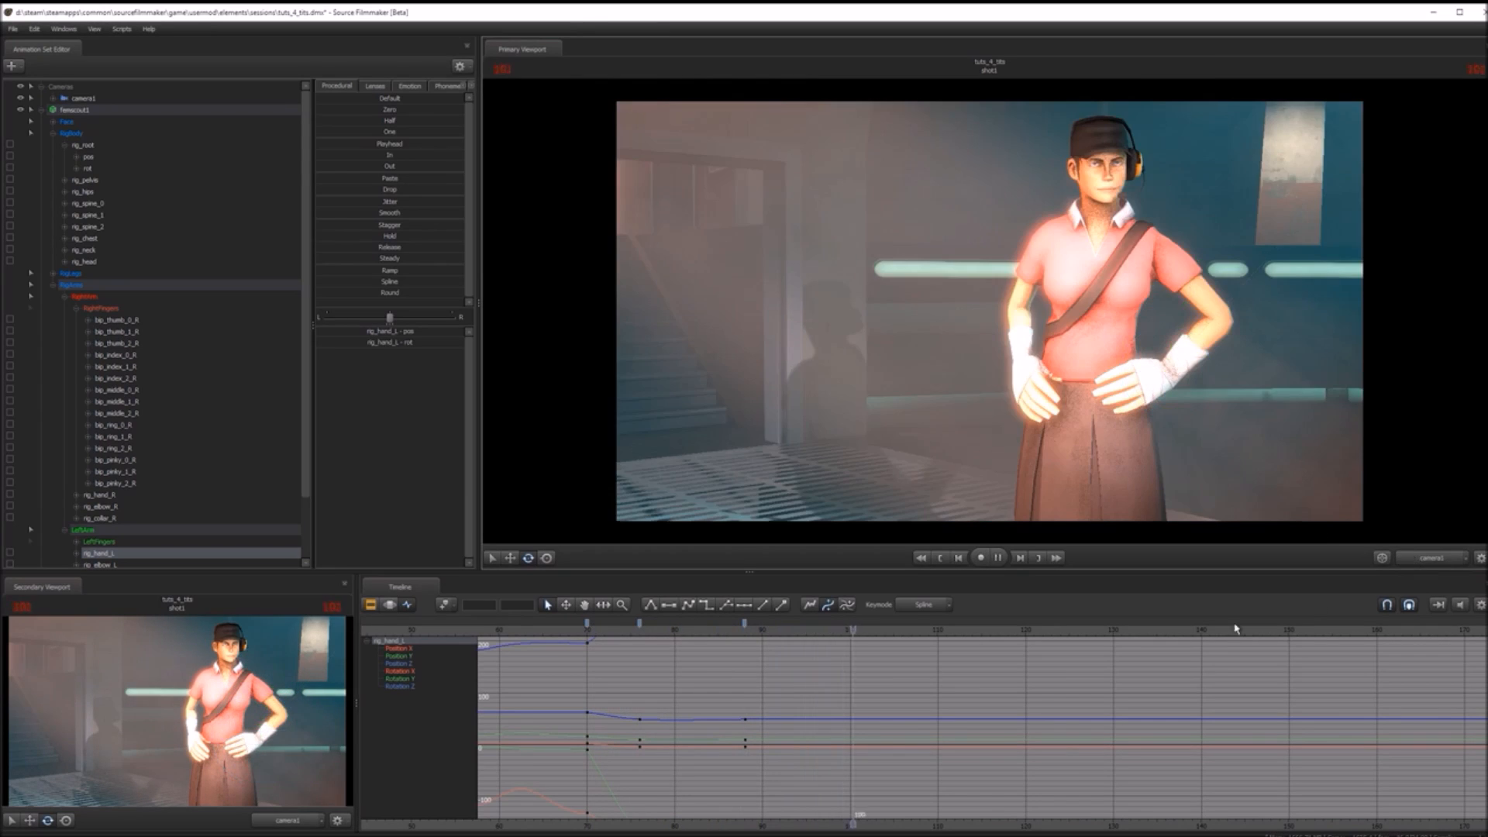
click(606, 632)
key(space)
key(space)
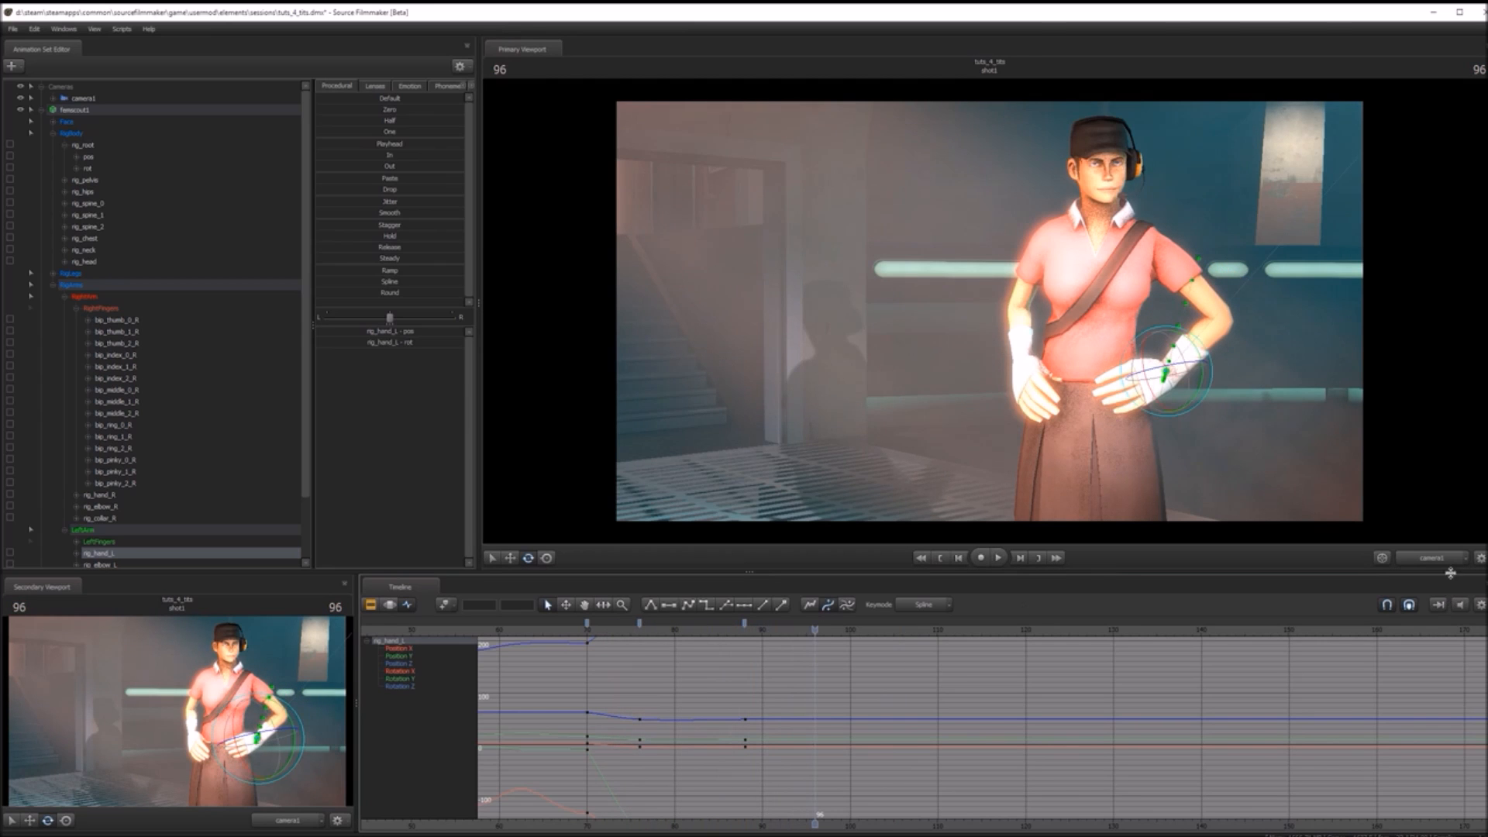
- View the hands up close through the Work Camera and replay the left hand's move to the hip from frame 70
click(1449, 559)
mouse_move(1248, 435)
mouse_down()
mouse_move(1217, 434)
mouse_move(1246, 426)
mouse_up()
key(w)
key(space)
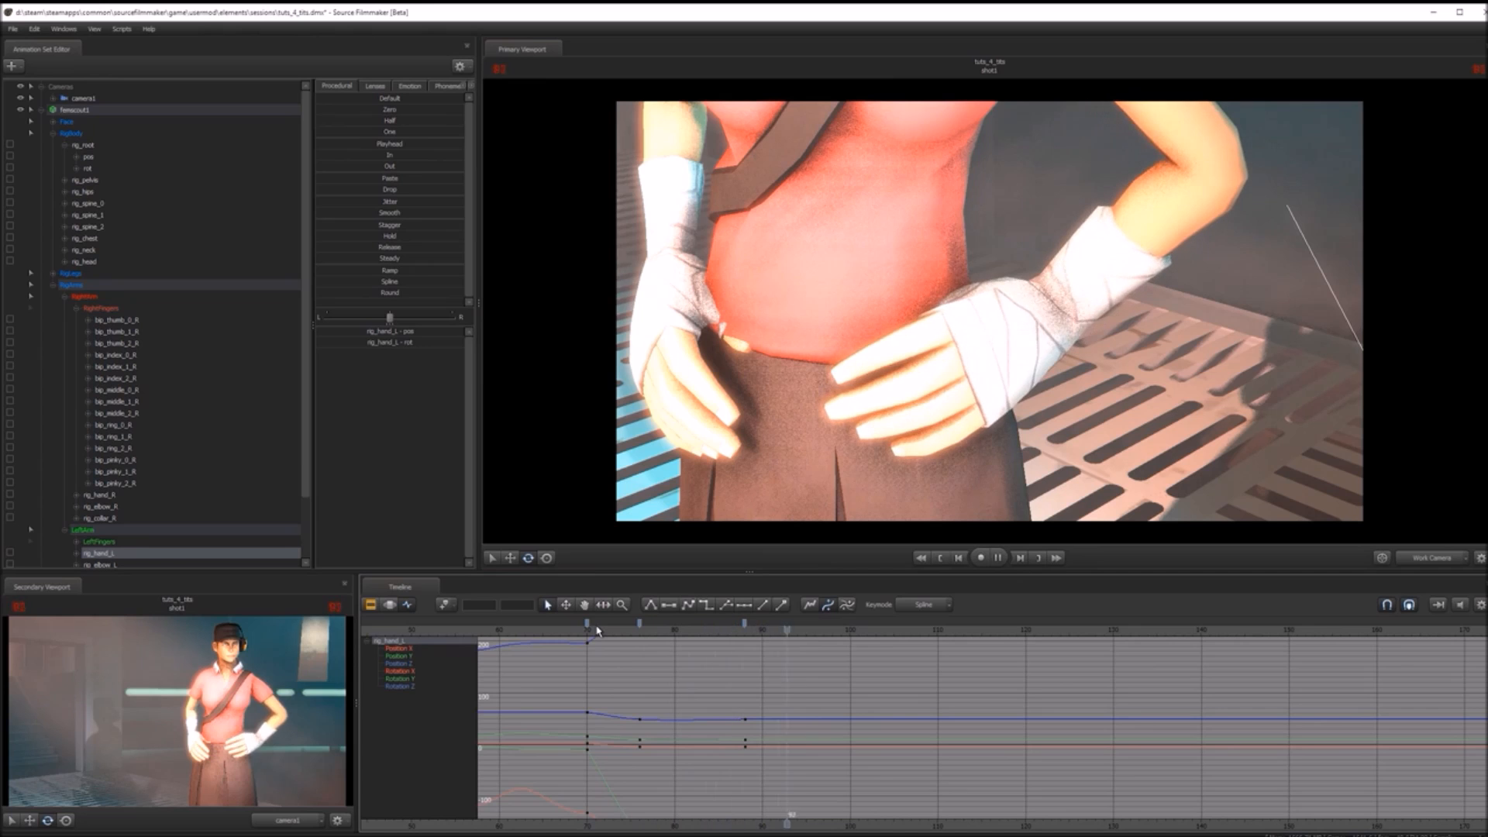
click(596, 632)
key(space)
key(space)
drag(780, 634, 593, 656)
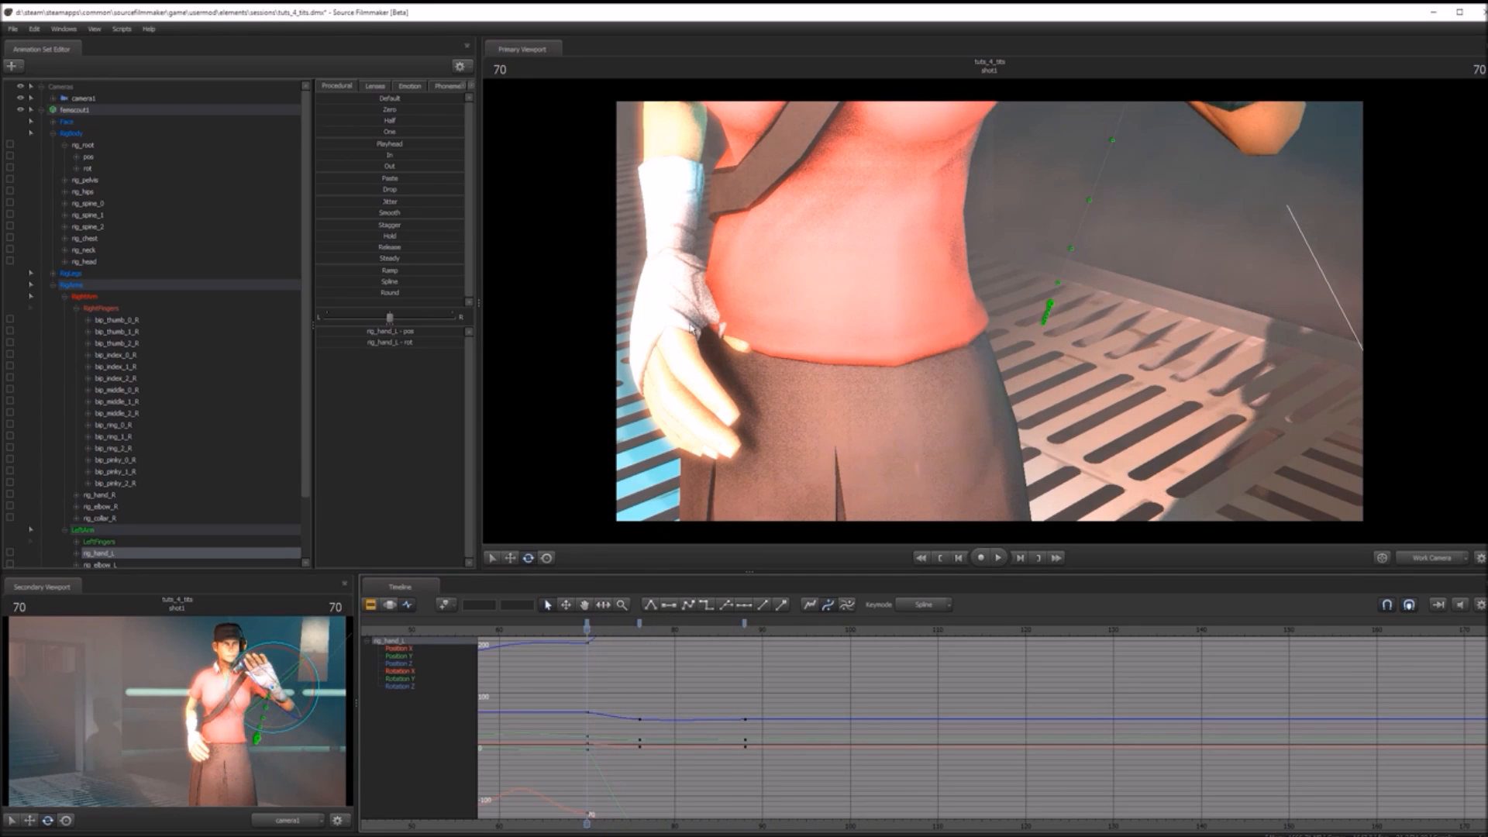
- Select the right hand control rig_hand_R, set its key mode to Curve Fit and fit all its curves in the graph
click(676, 262)
click(947, 604)
click(940, 626)
key(f)
click(947, 604)
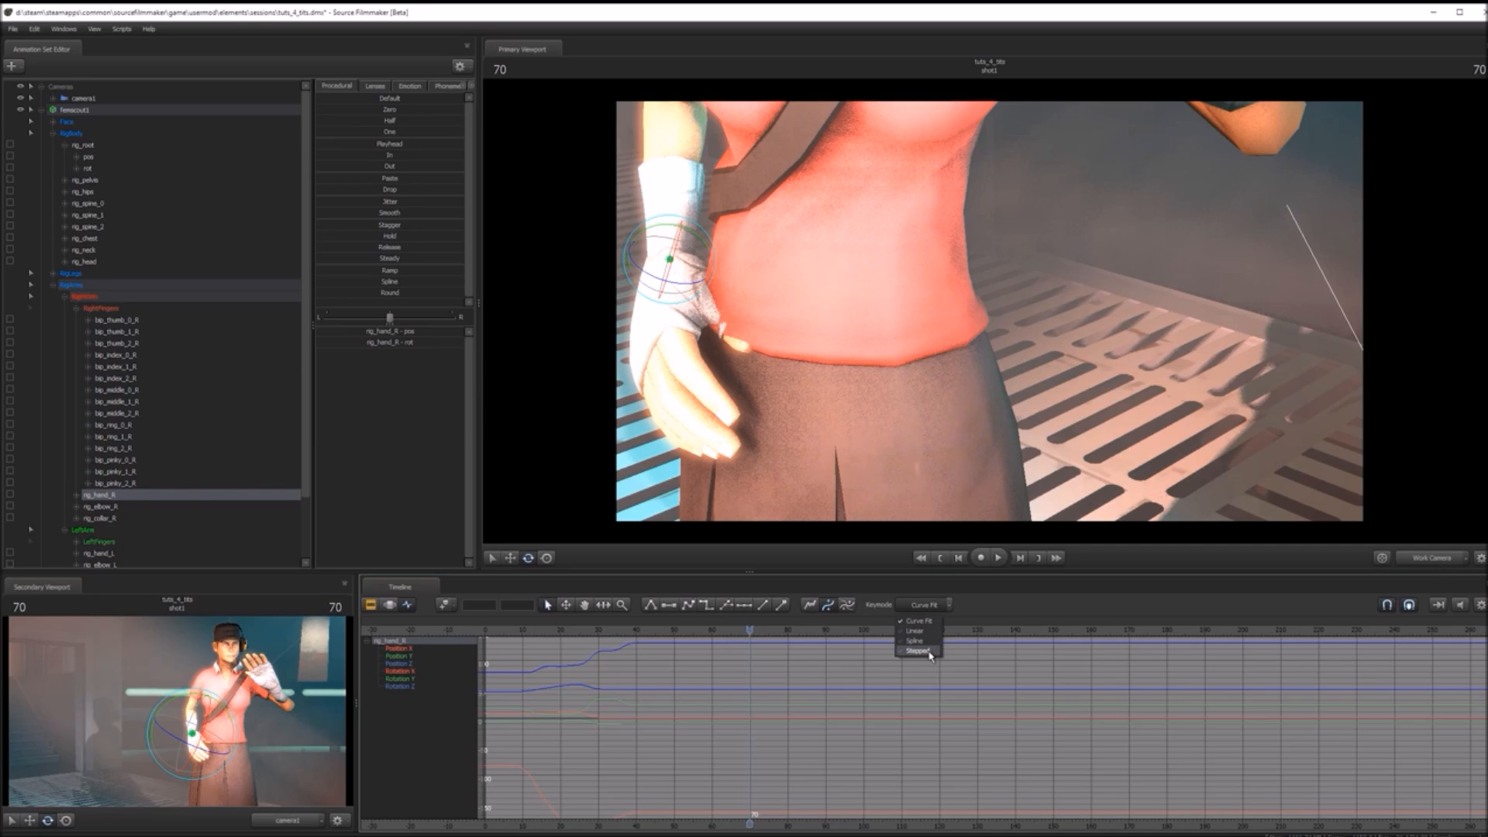
- Try raising the right hand within a time selection around frame 49 in the Motion Editor
key(F3)
shift+drag(640, 687, 705, 685)
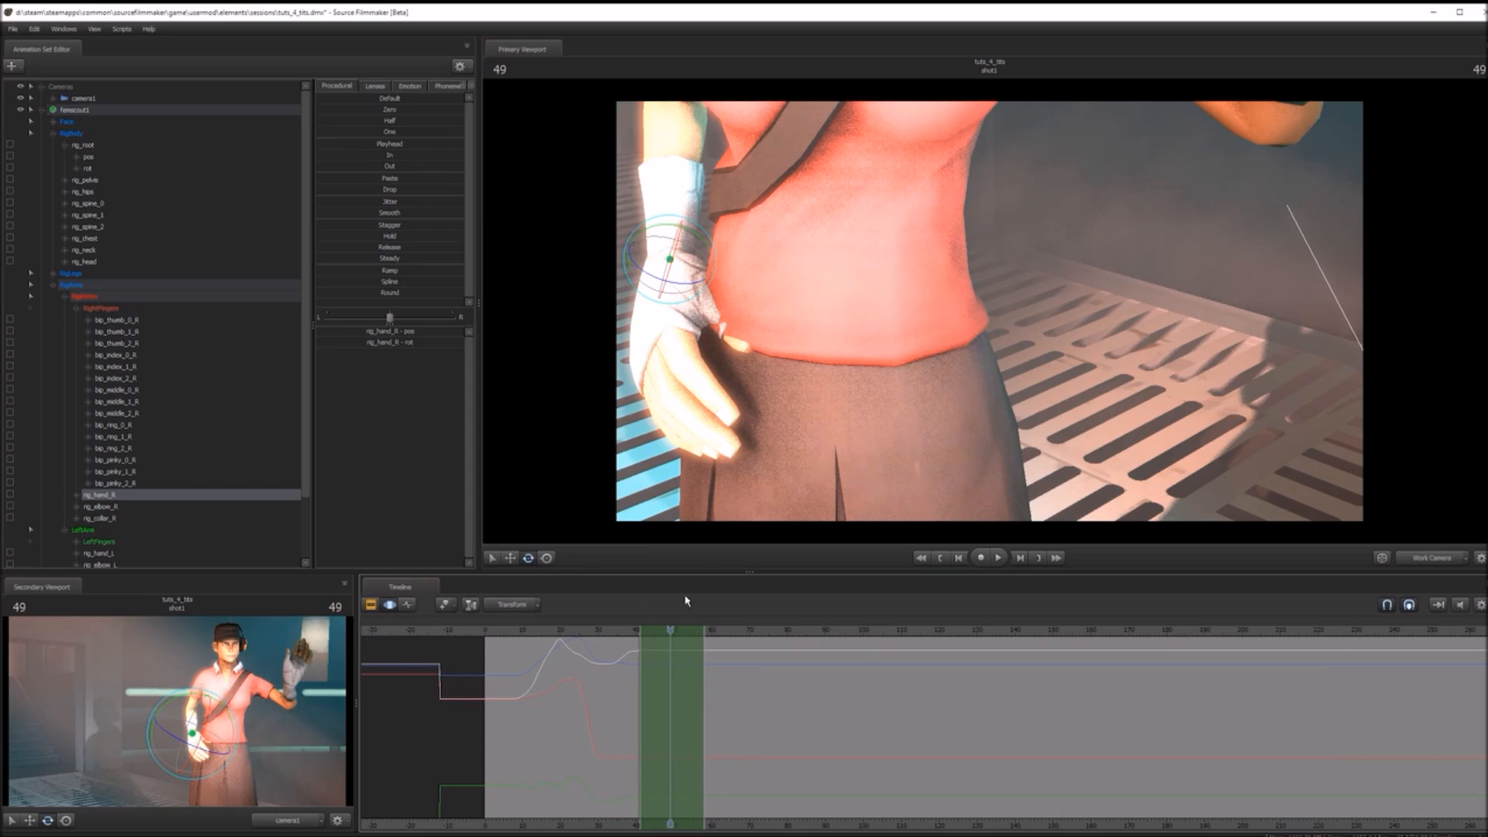
key(w)
drag(666, 226, 657, 143)
key(ctrl+z)
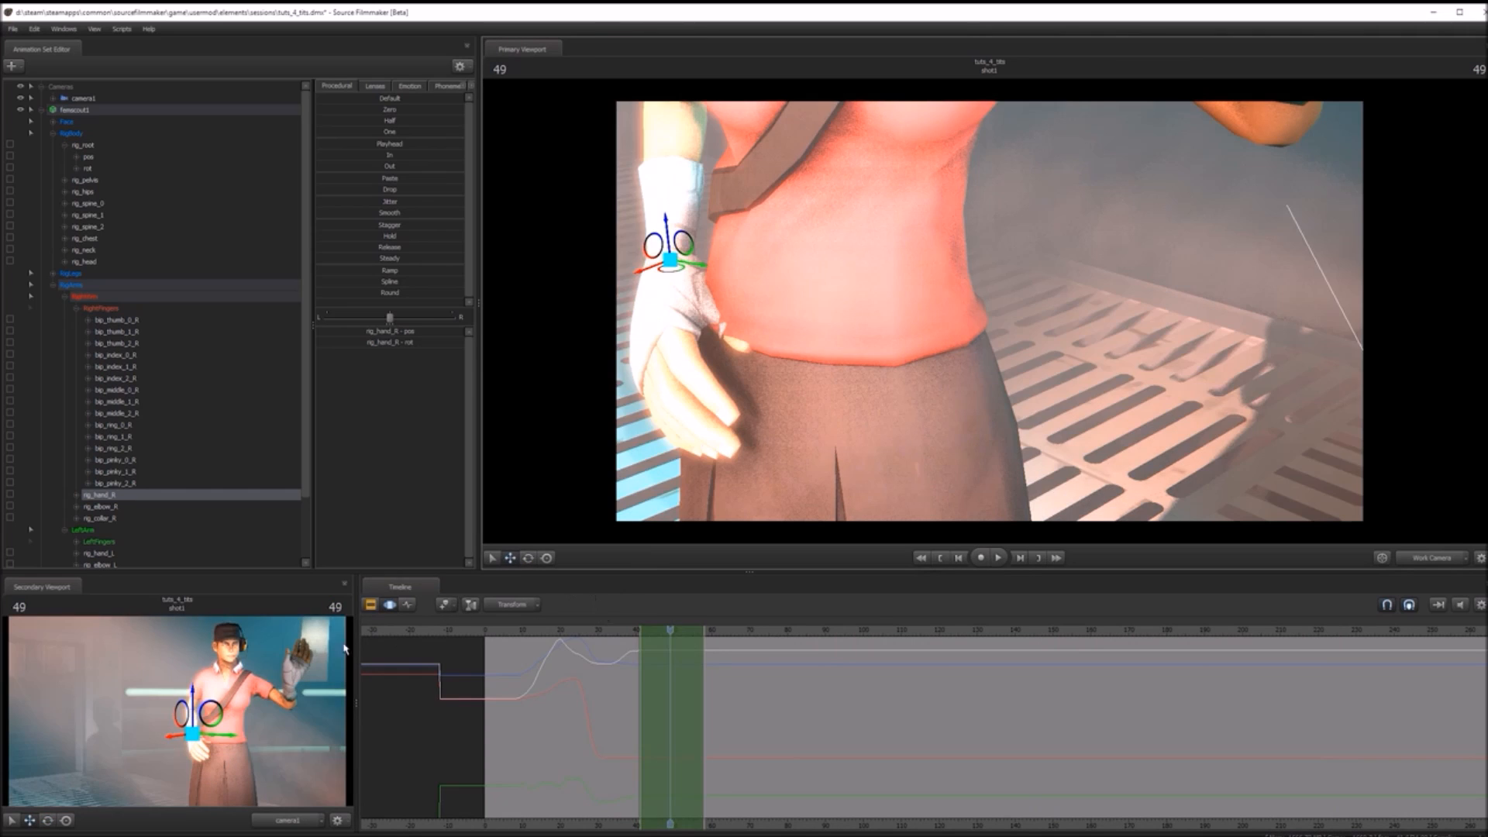
click(410, 604)
click(389, 605)
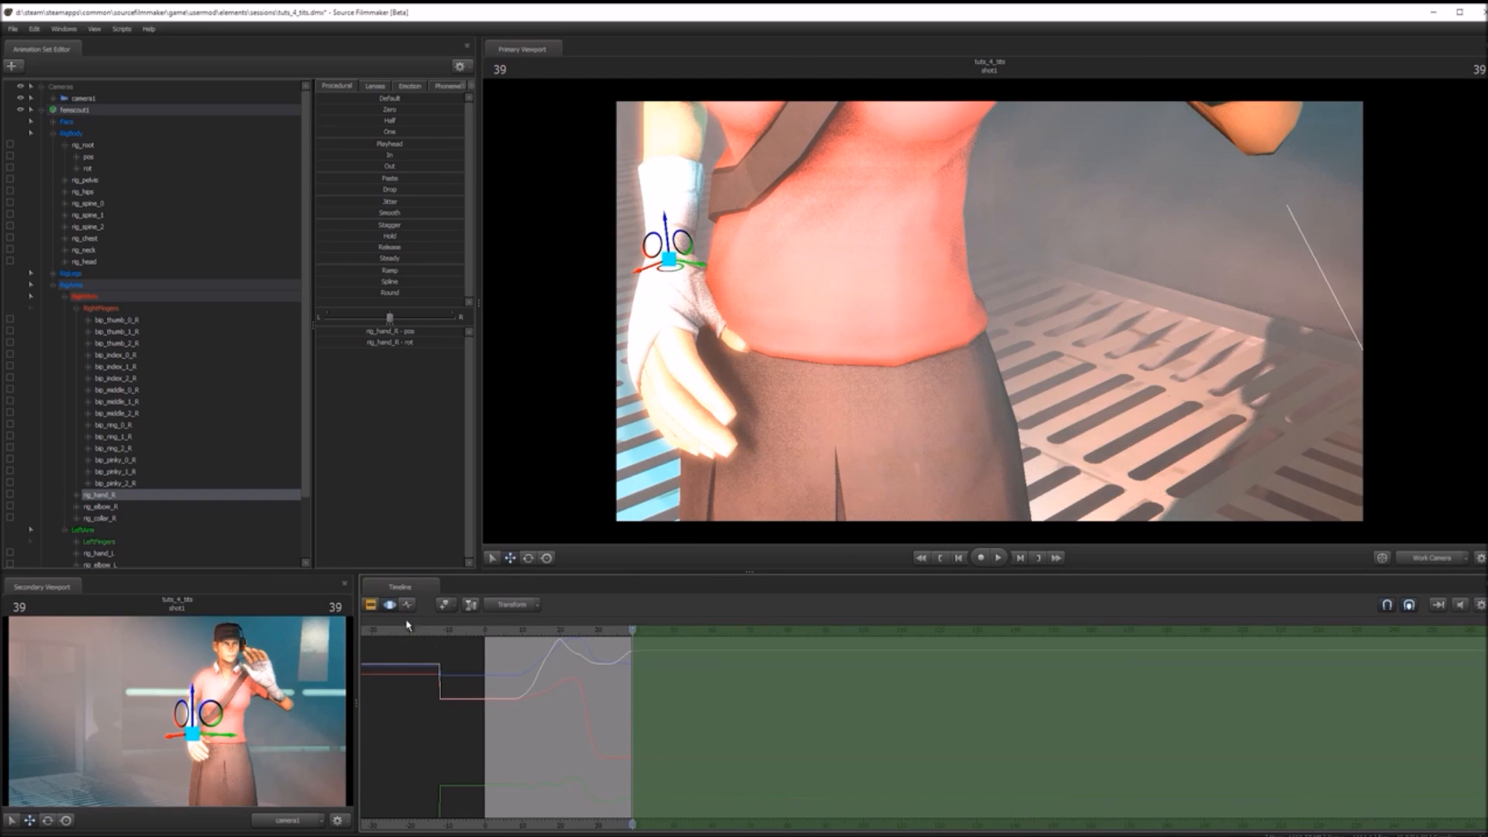
click(409, 604)
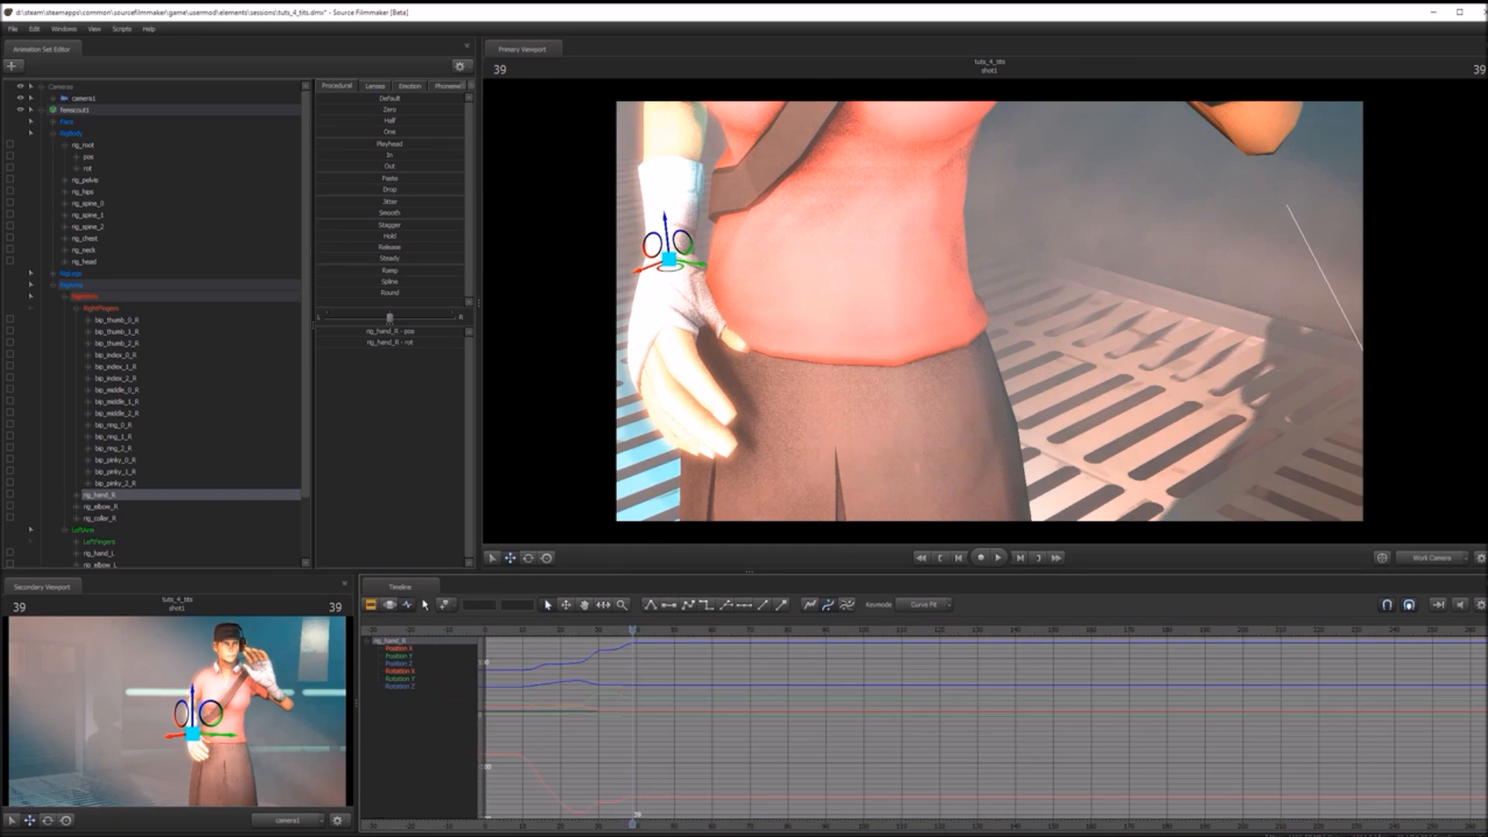
- Create markers for the right hand control rig_hand_R at frames 43 and 66 in the Graph Editor
drag(633, 629, 655, 630)
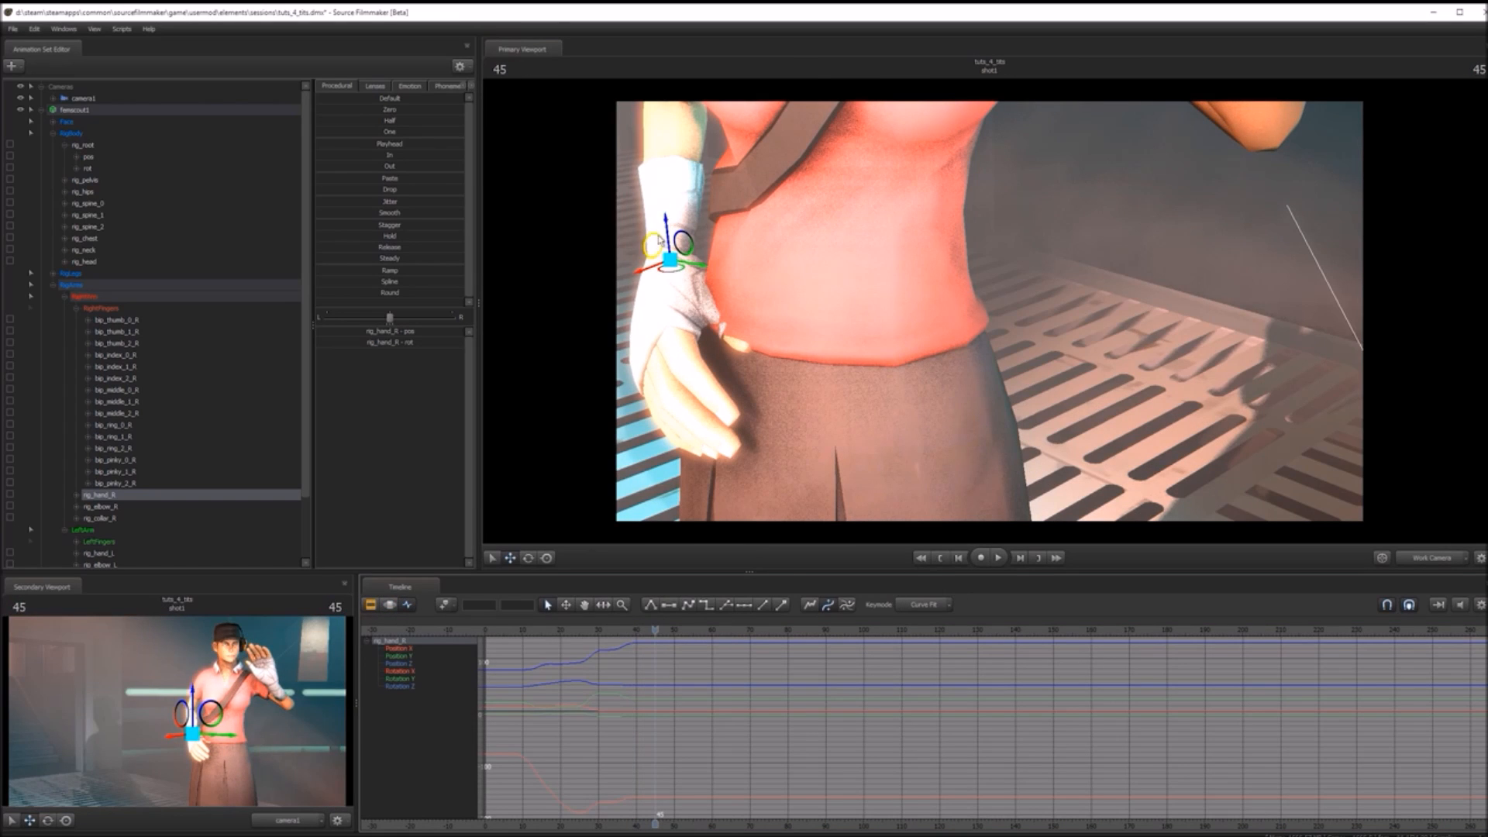
key(Left)
key(Left)
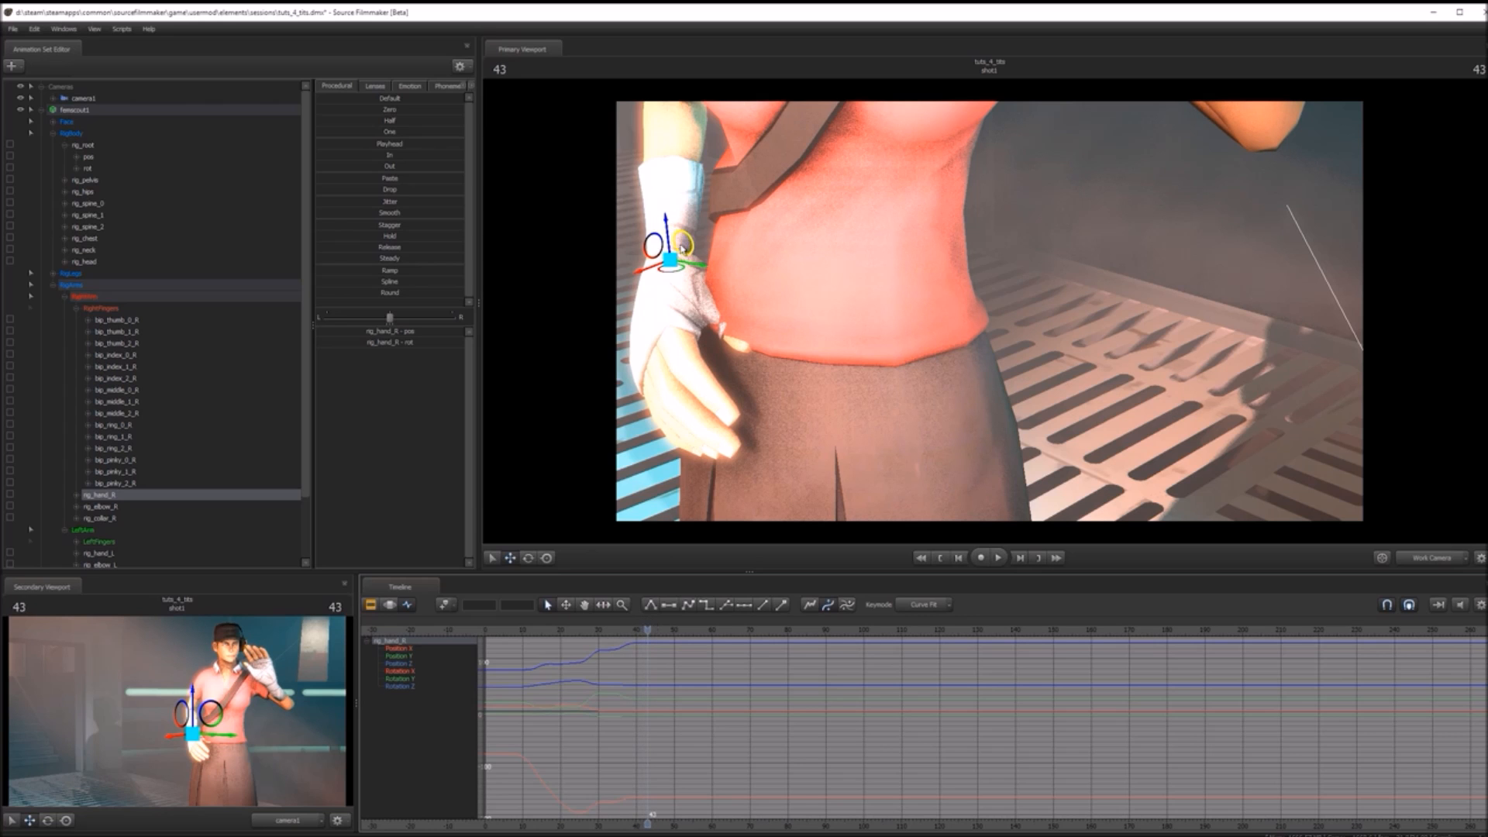
key(space)
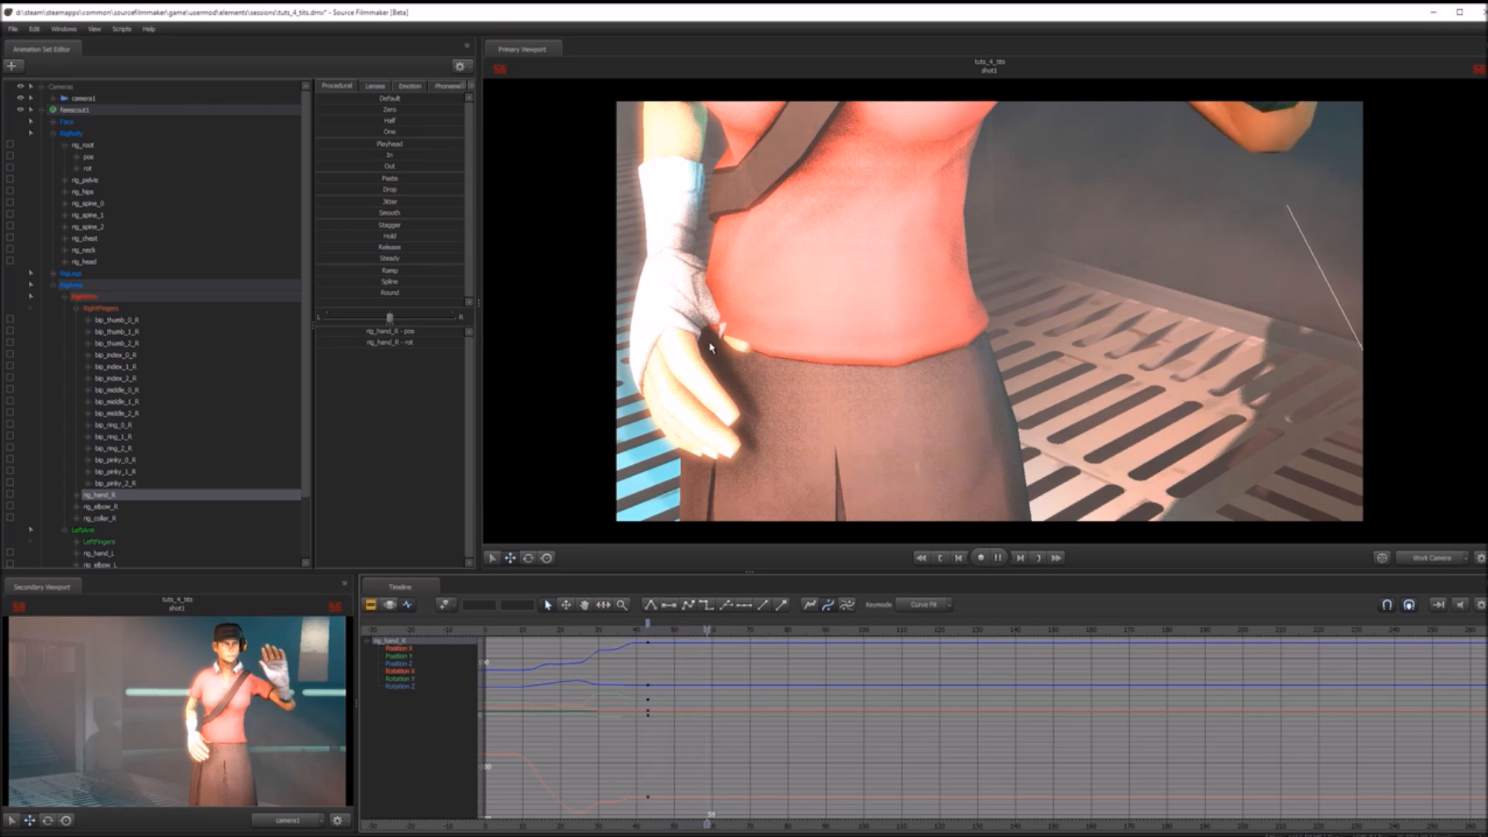
click(735, 629)
key(m)
- Raise the right hand slightly toward the hip at frame 77 and create a hold marker at frame 97
key(space)
key(space)
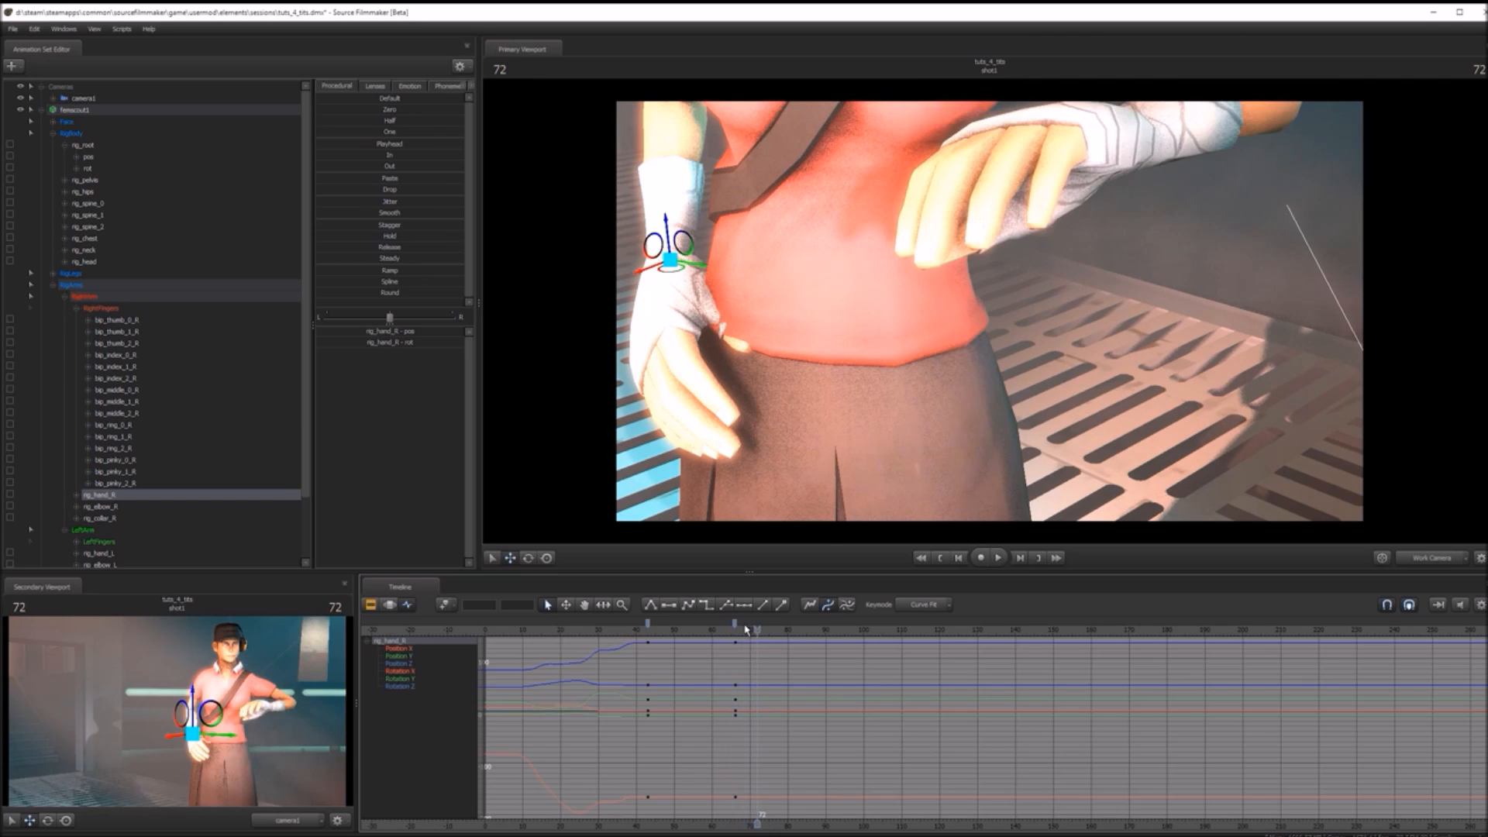
key(space)
key(space)
drag(679, 266, 685, 242)
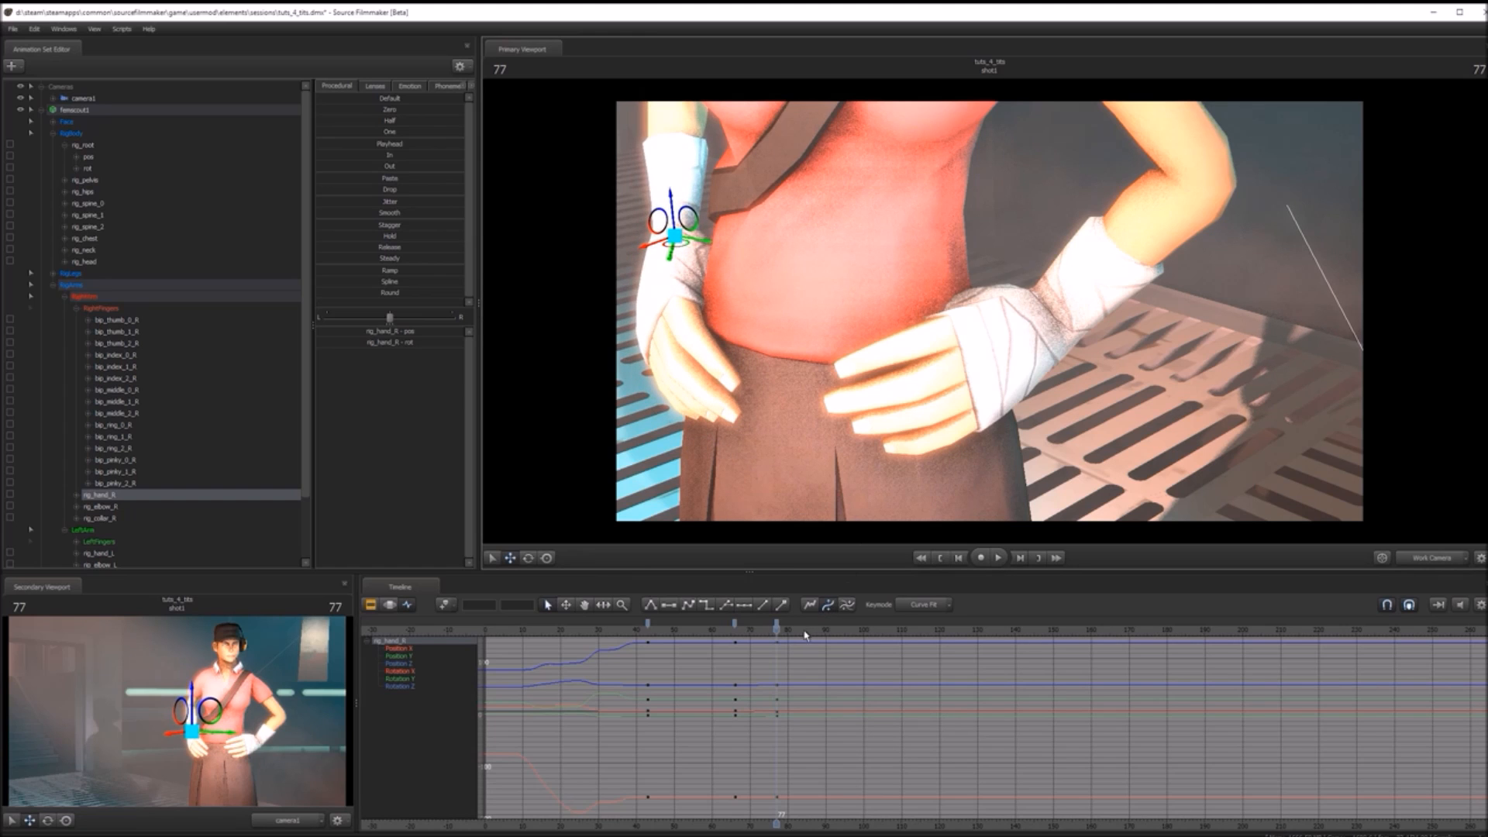
click(852, 629)
key(m)
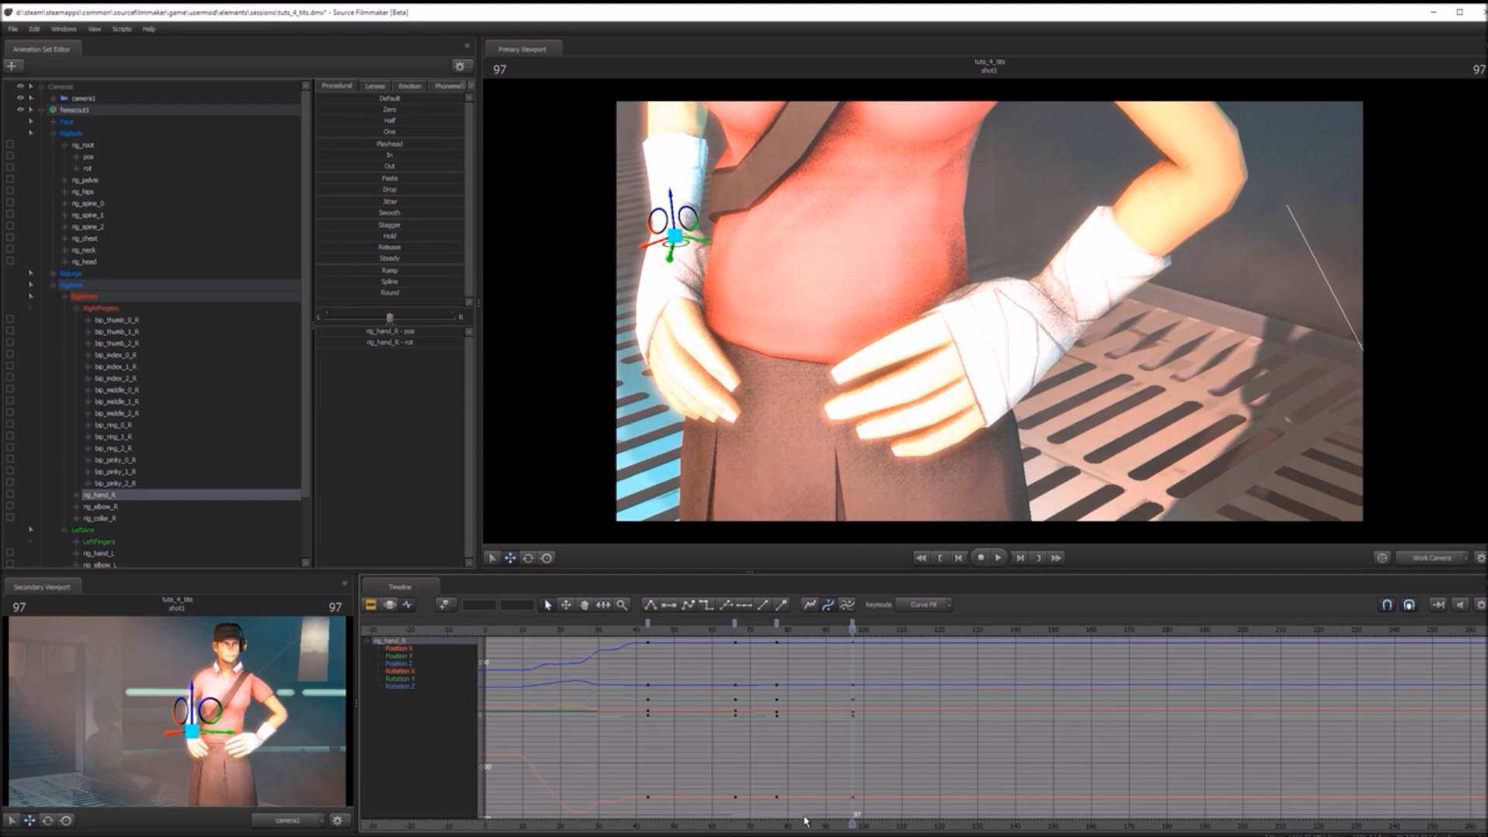
- Reframe the Work Camera on the upper body and create a marker for the right elbow rig_elbow_R at frame 72
middle_drag(784, 822, 893, 817)
drag(1227, 444, 990, 311)
key(s)
ctrl+click(898, 289)
ctrl+click(898, 288)
drag(944, 631, 865, 626)
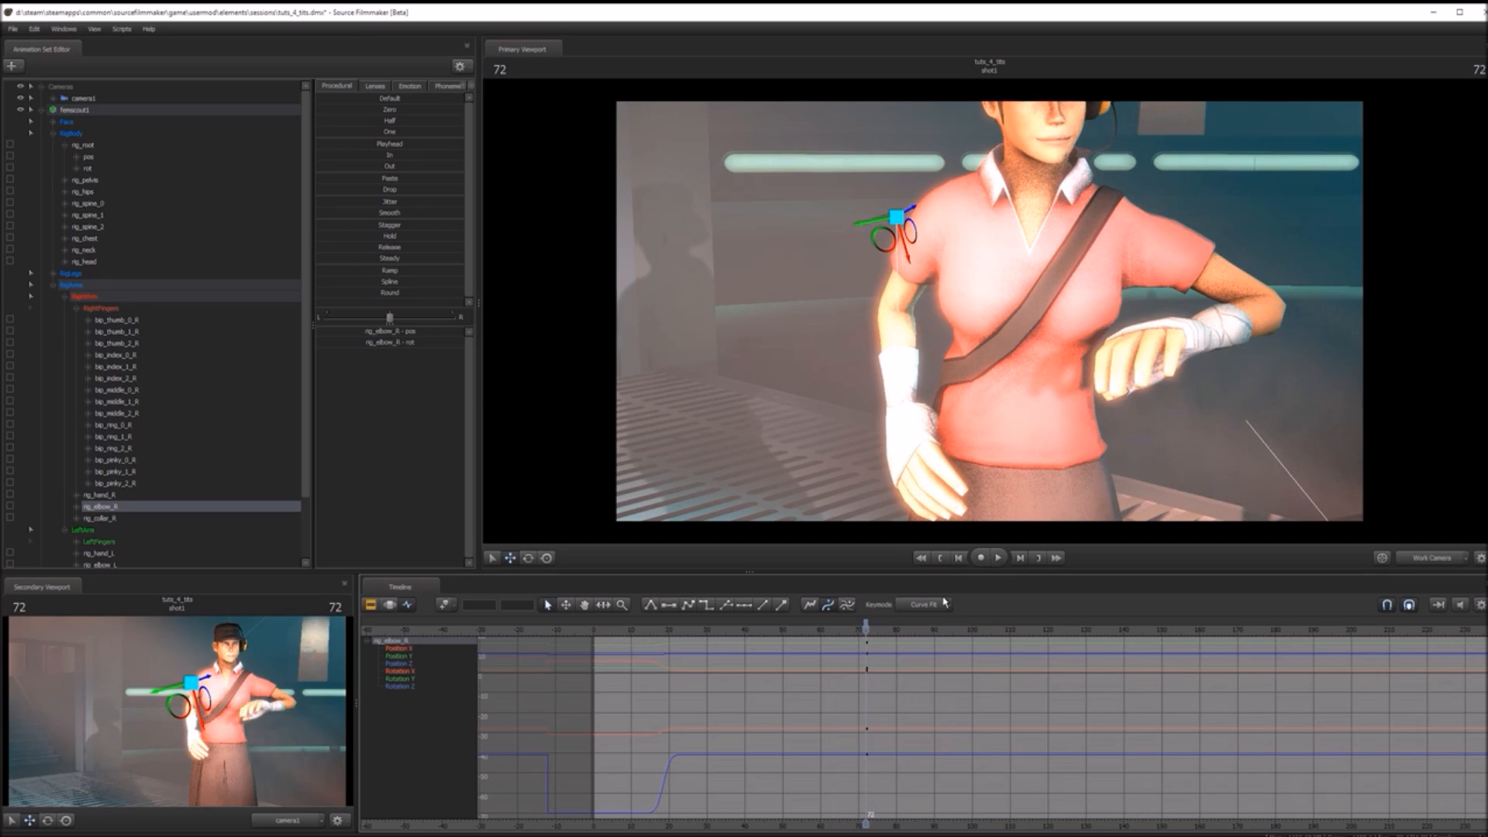
- Move the right elbow outward at frame 81, create a marker at frame 95, and scrub through the arm's transition
key(space)
key(space)
drag(912, 236, 893, 240)
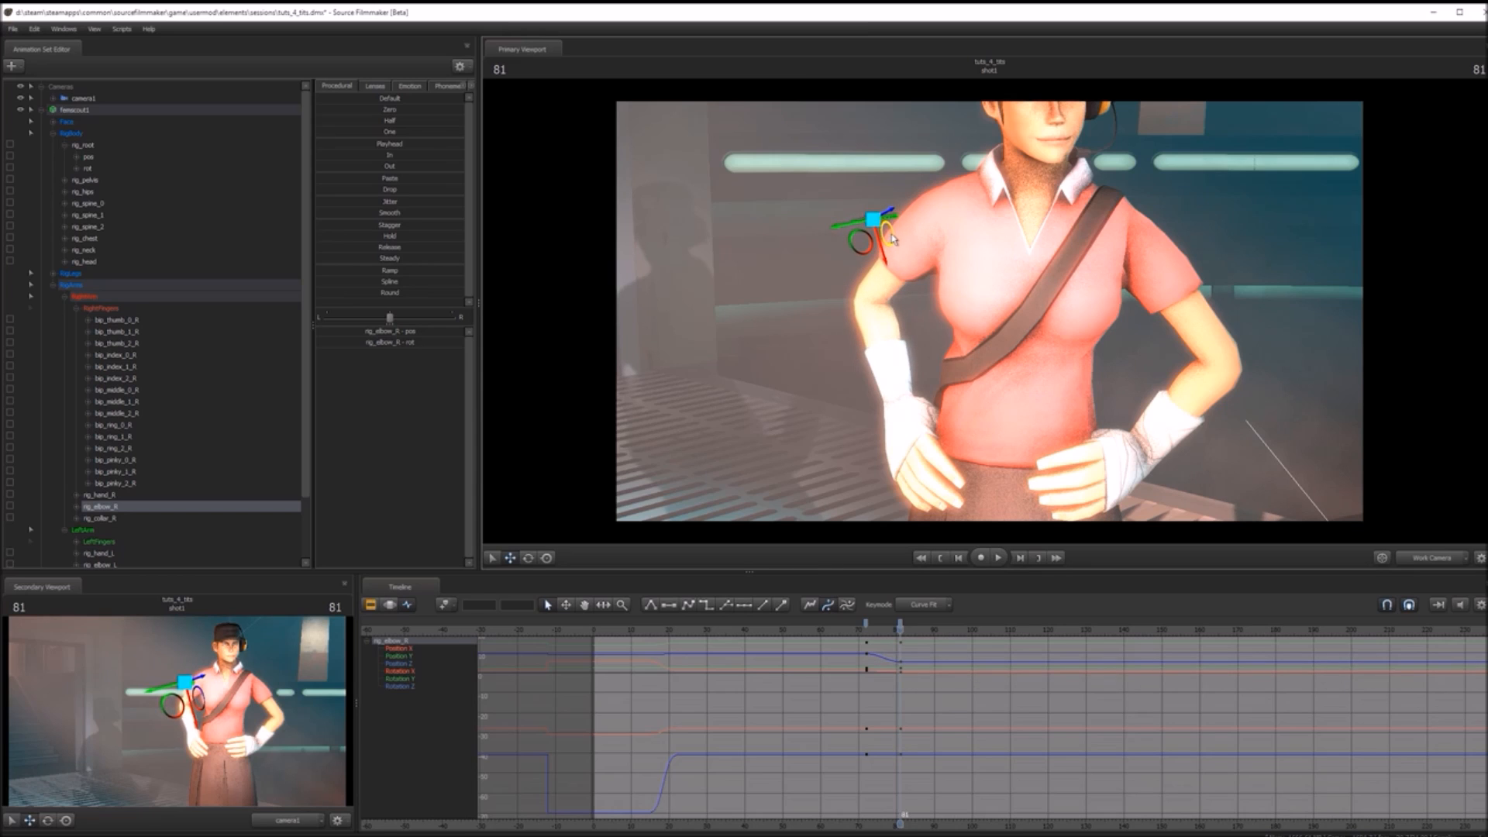
key(space)
key(space)
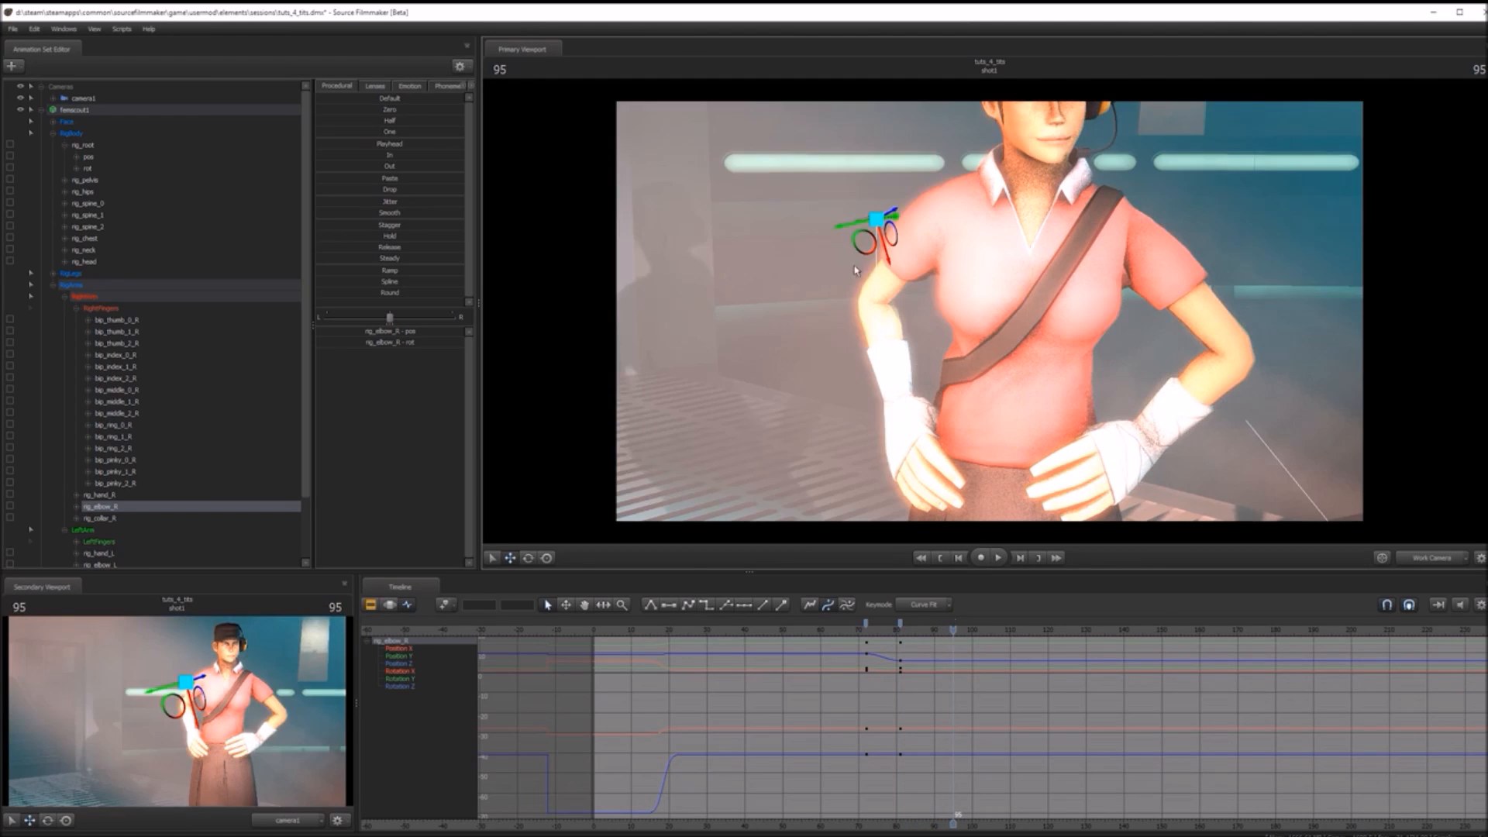
click(865, 249)
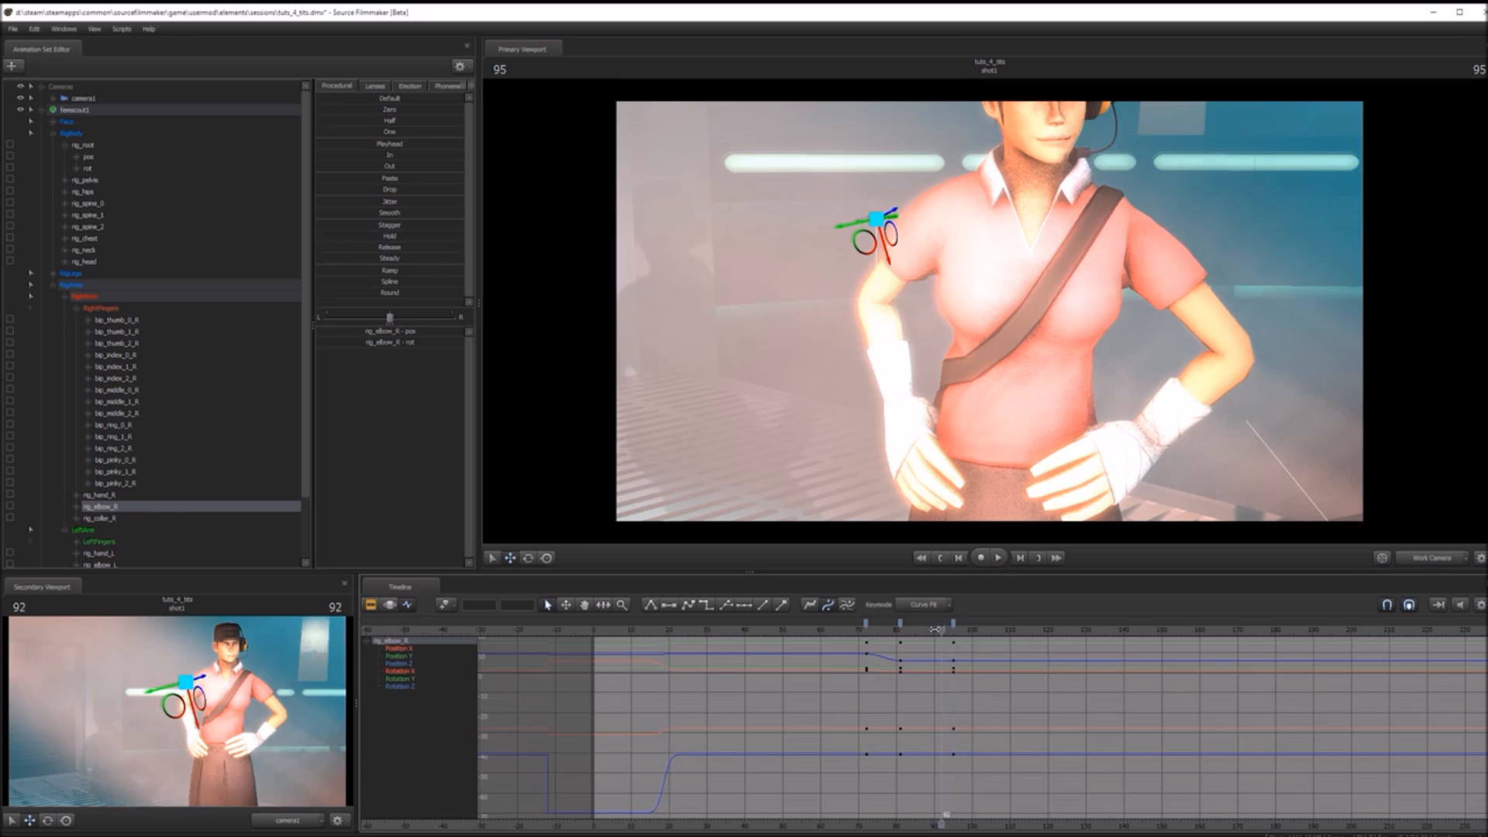
drag(942, 629, 901, 680)
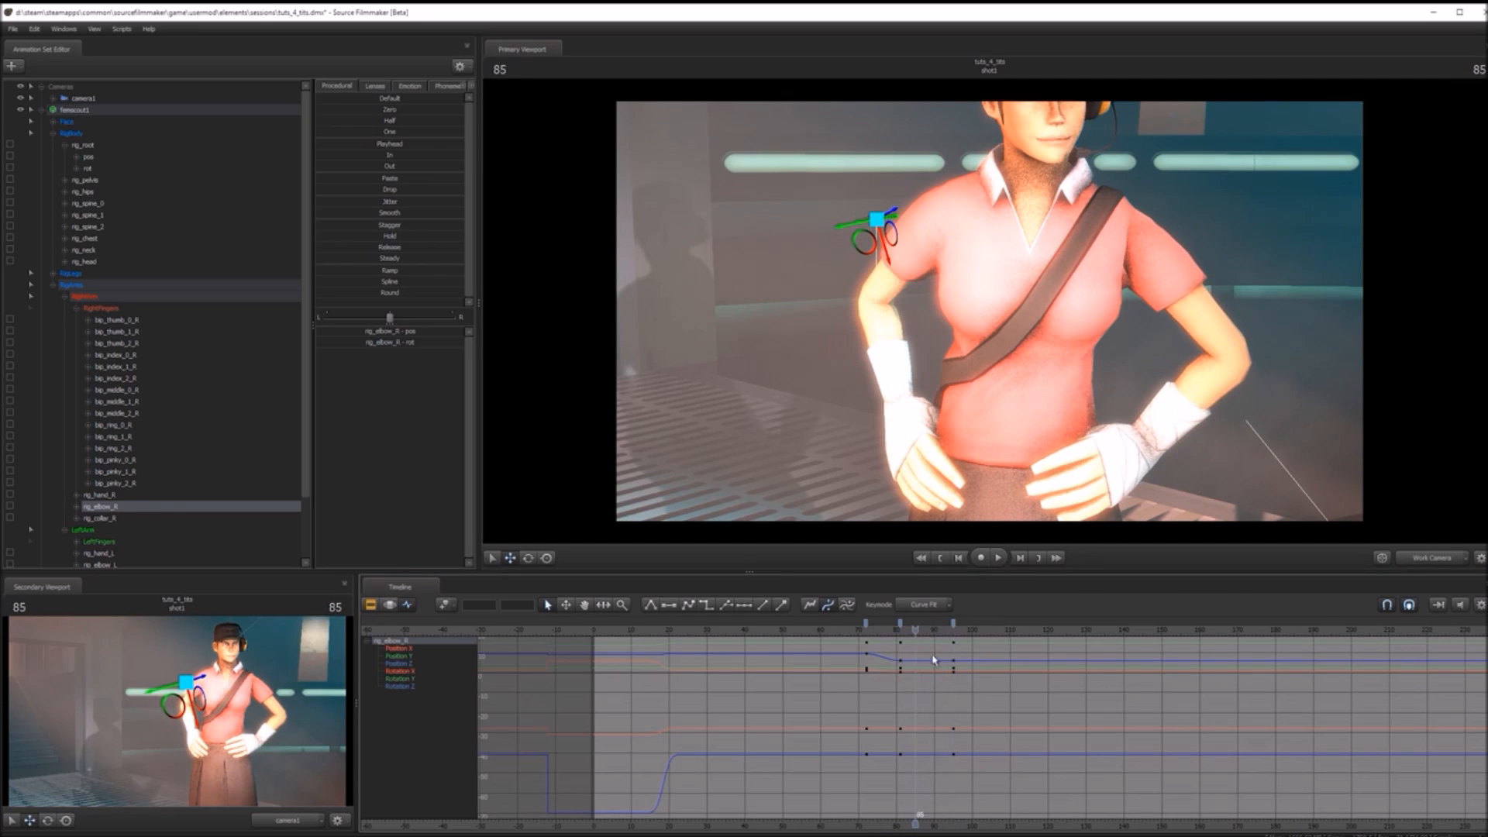
drag(942, 634, 904, 634)
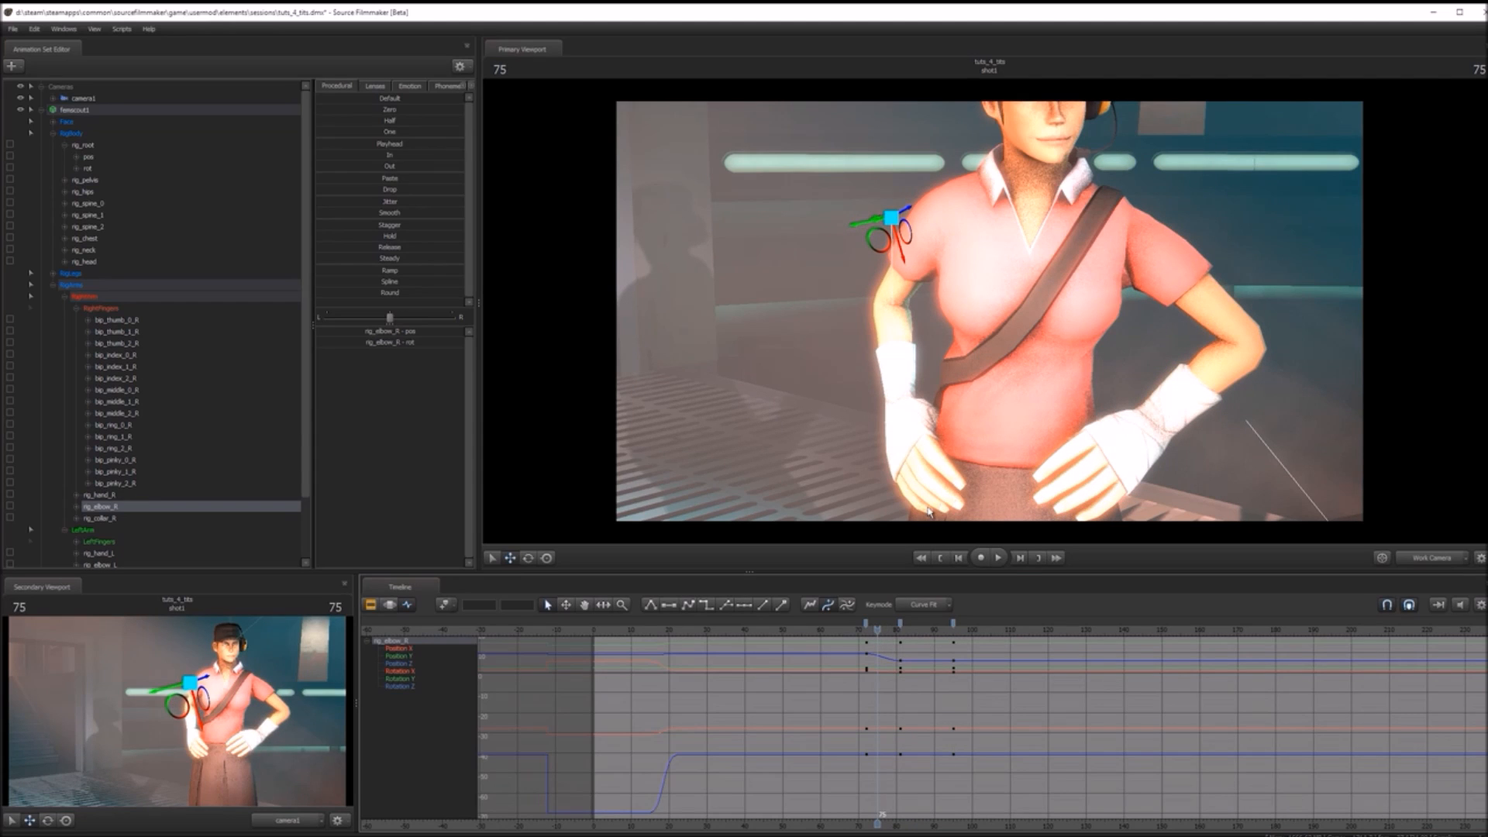
- Even out the left hand's motion in the Motion Editor with a procedural preset over a time selection ending at frame 84, and replay it
click(1158, 426)
drag(877, 633, 913, 634)
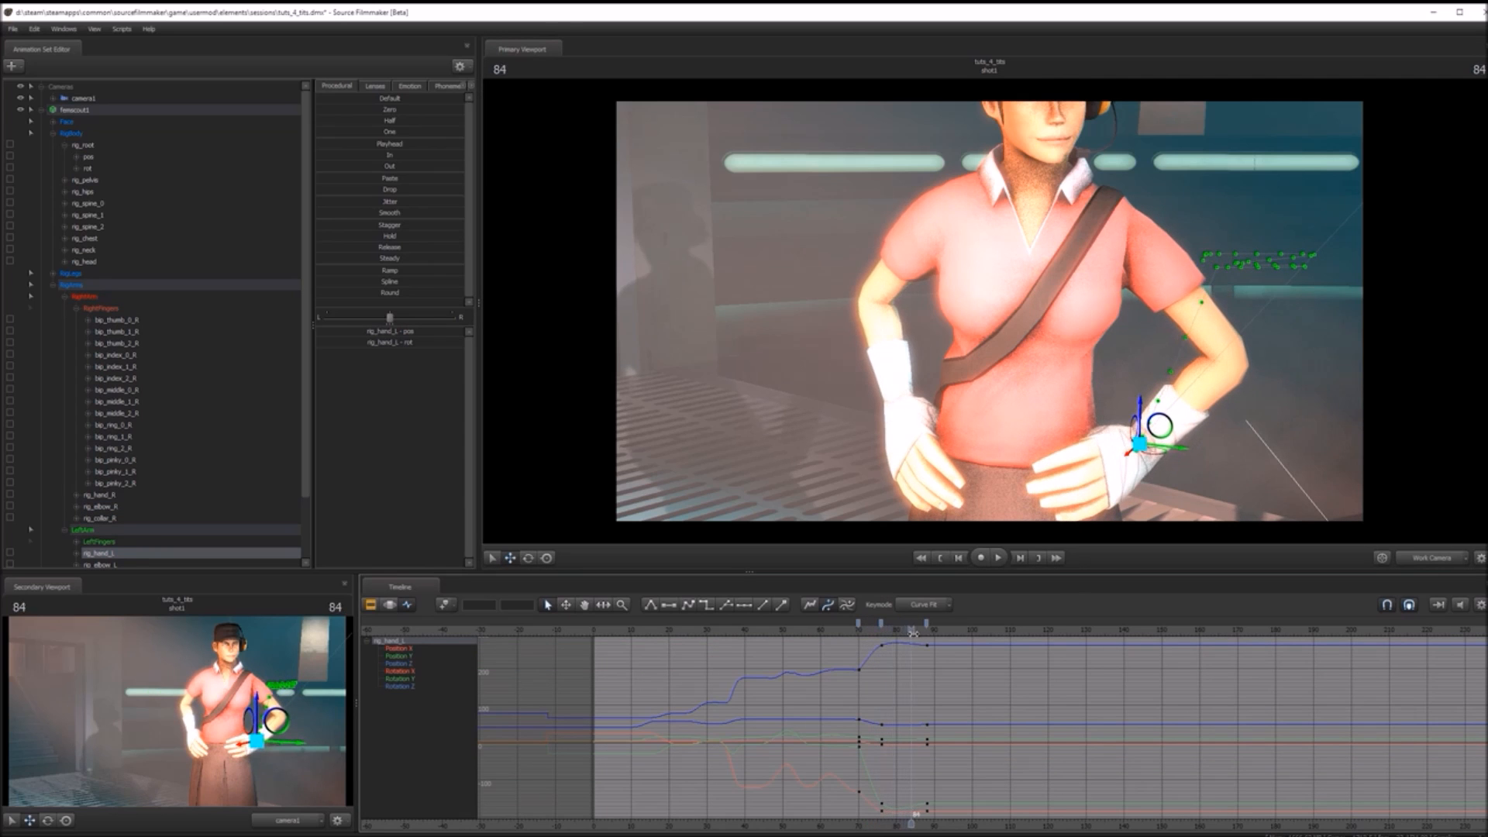
click(389, 605)
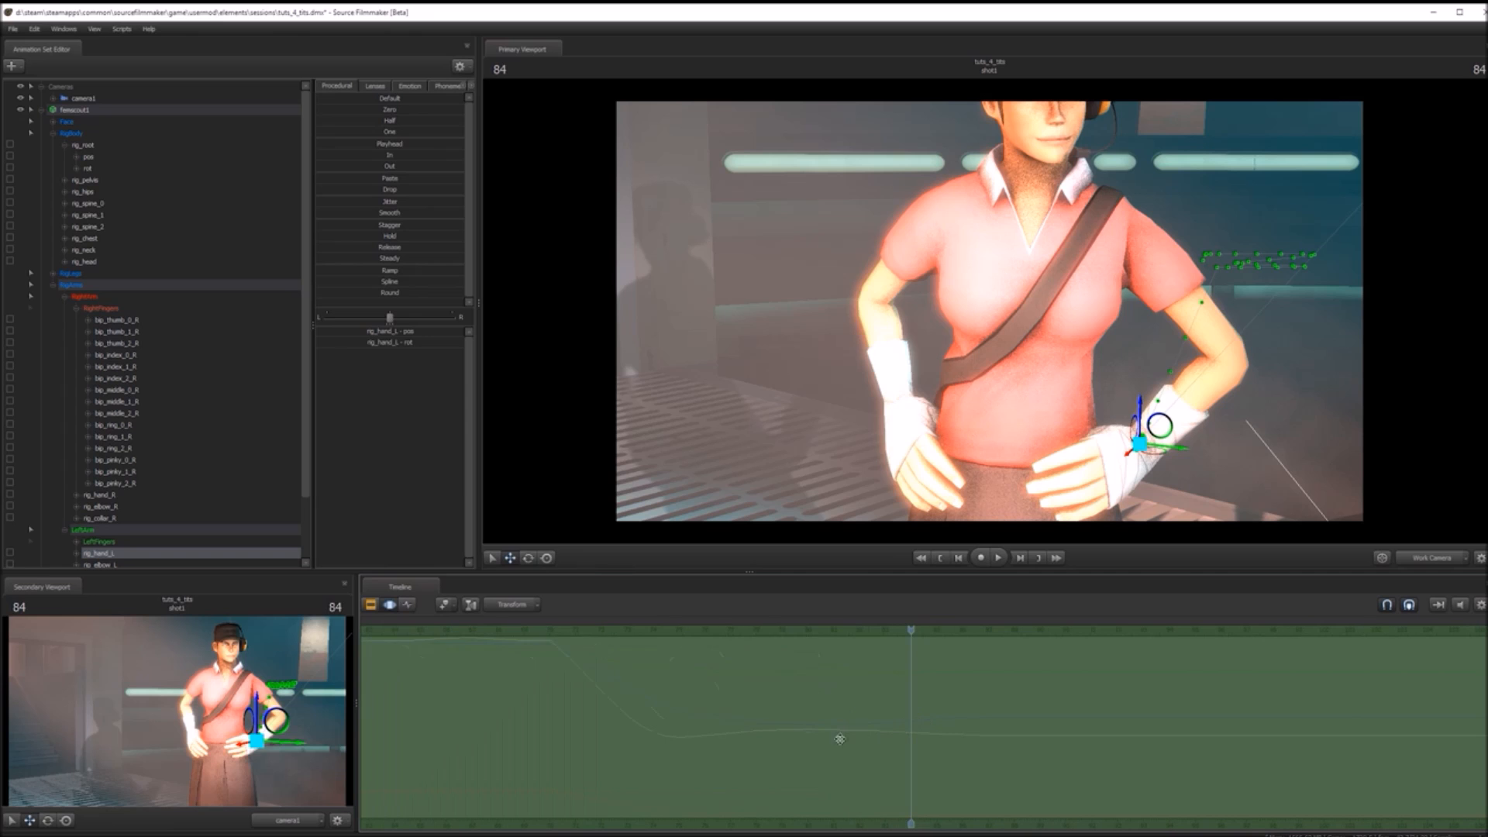
drag(714, 734, 912, 732)
drag(339, 297, 733, 310)
scroll(804, 717, up, 3)
drag(601, 632, 532, 632)
key(space)
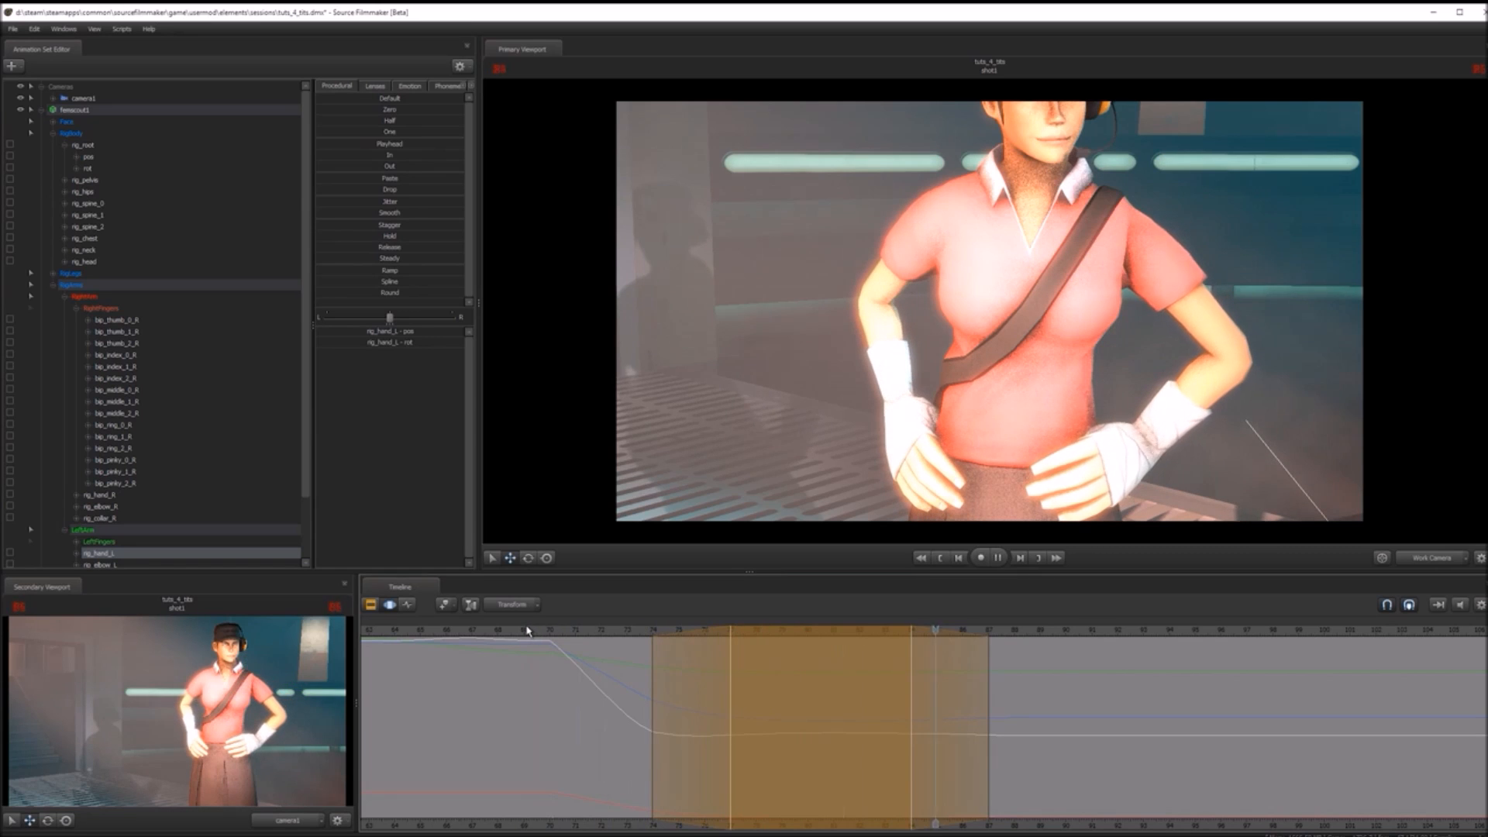
key(space)
- Extend the left hand's time selection and its falloff past frame 84, replay the motion, and return to the Graph Editor
scroll(961, 699, up, 7)
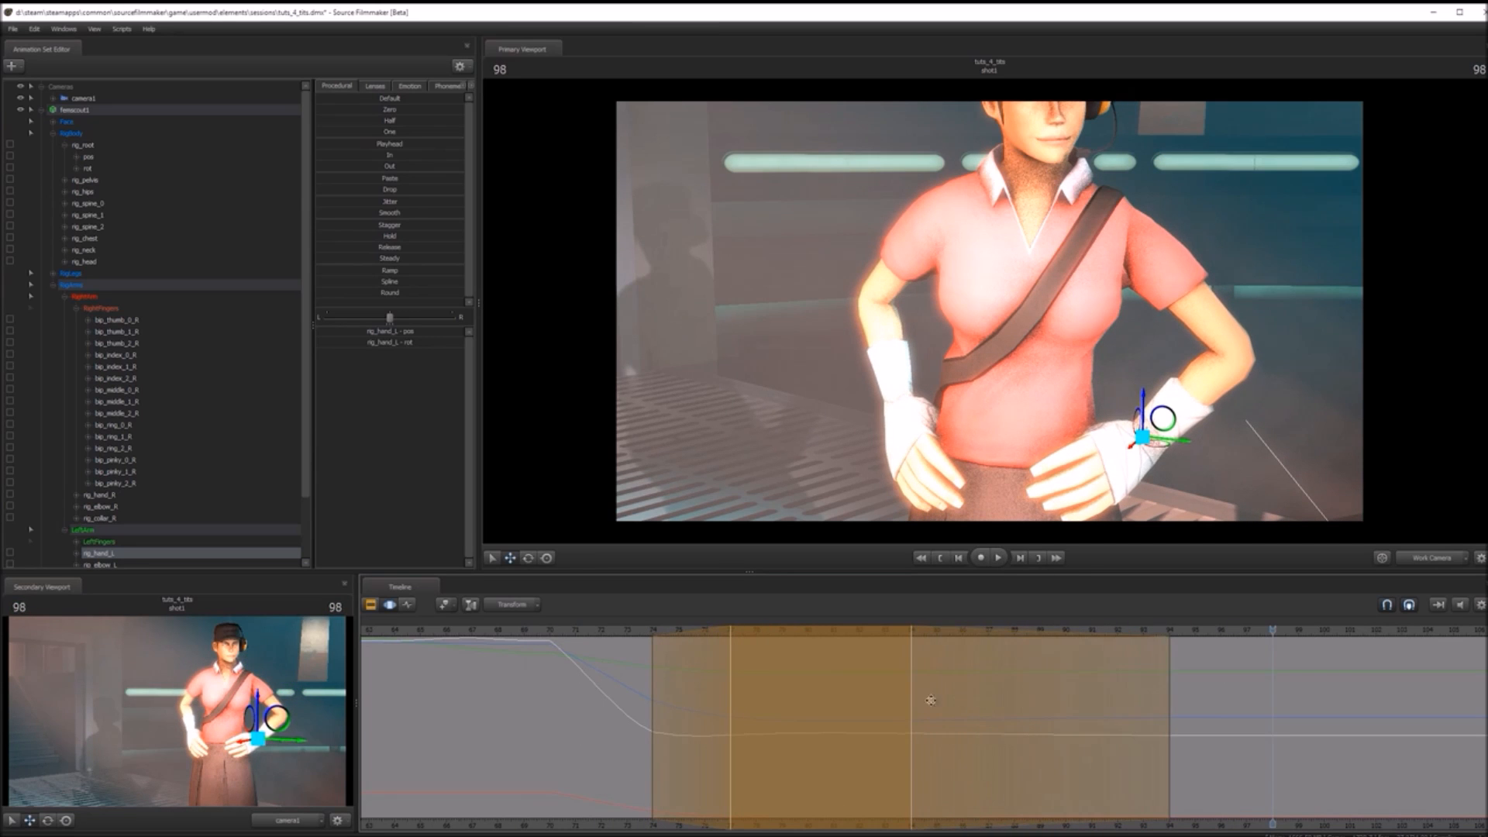
drag(918, 696, 1013, 695)
drag(598, 633, 477, 631)
key(space)
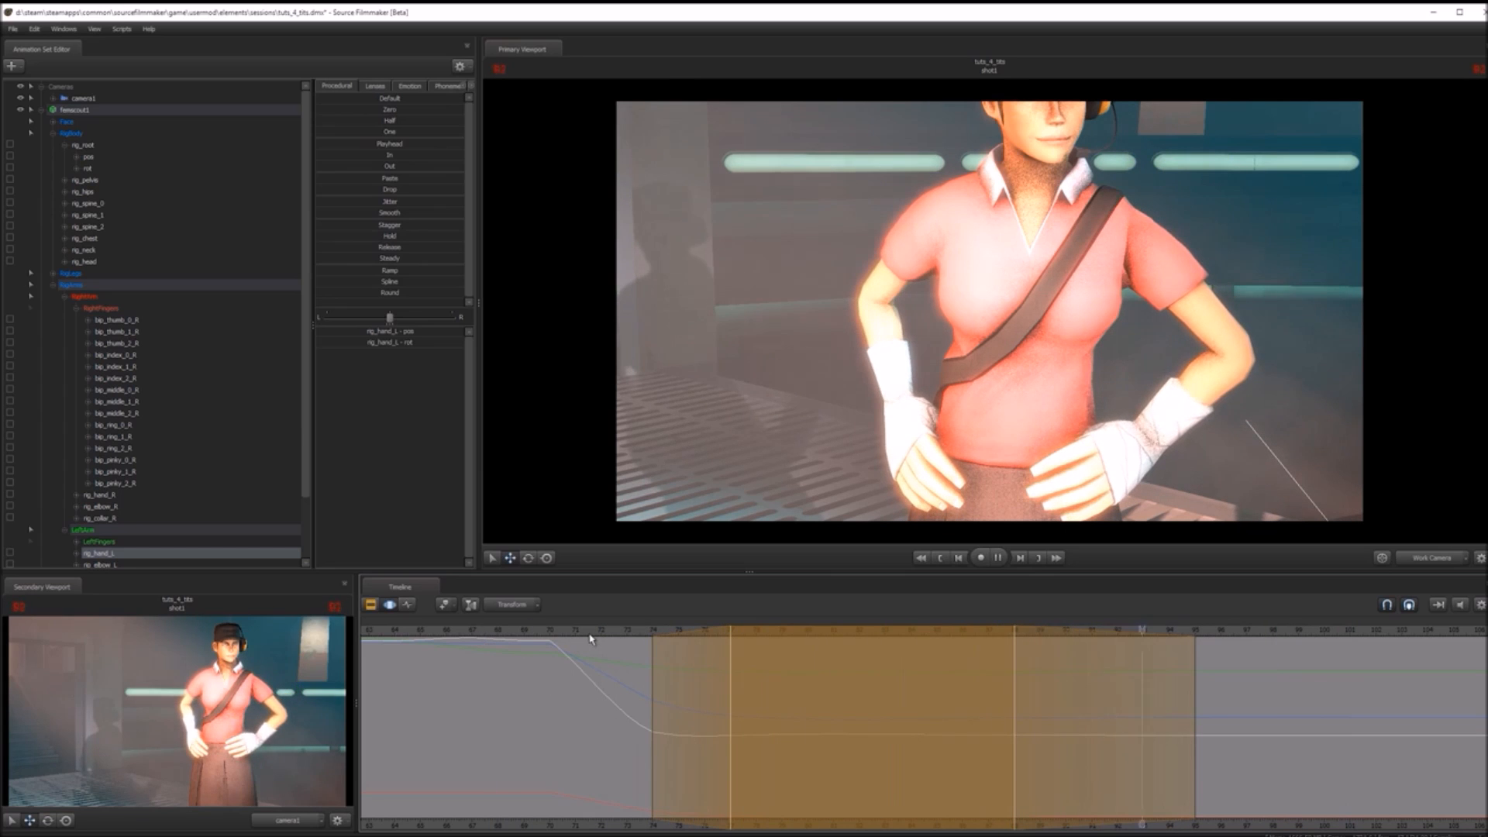
click(390, 605)
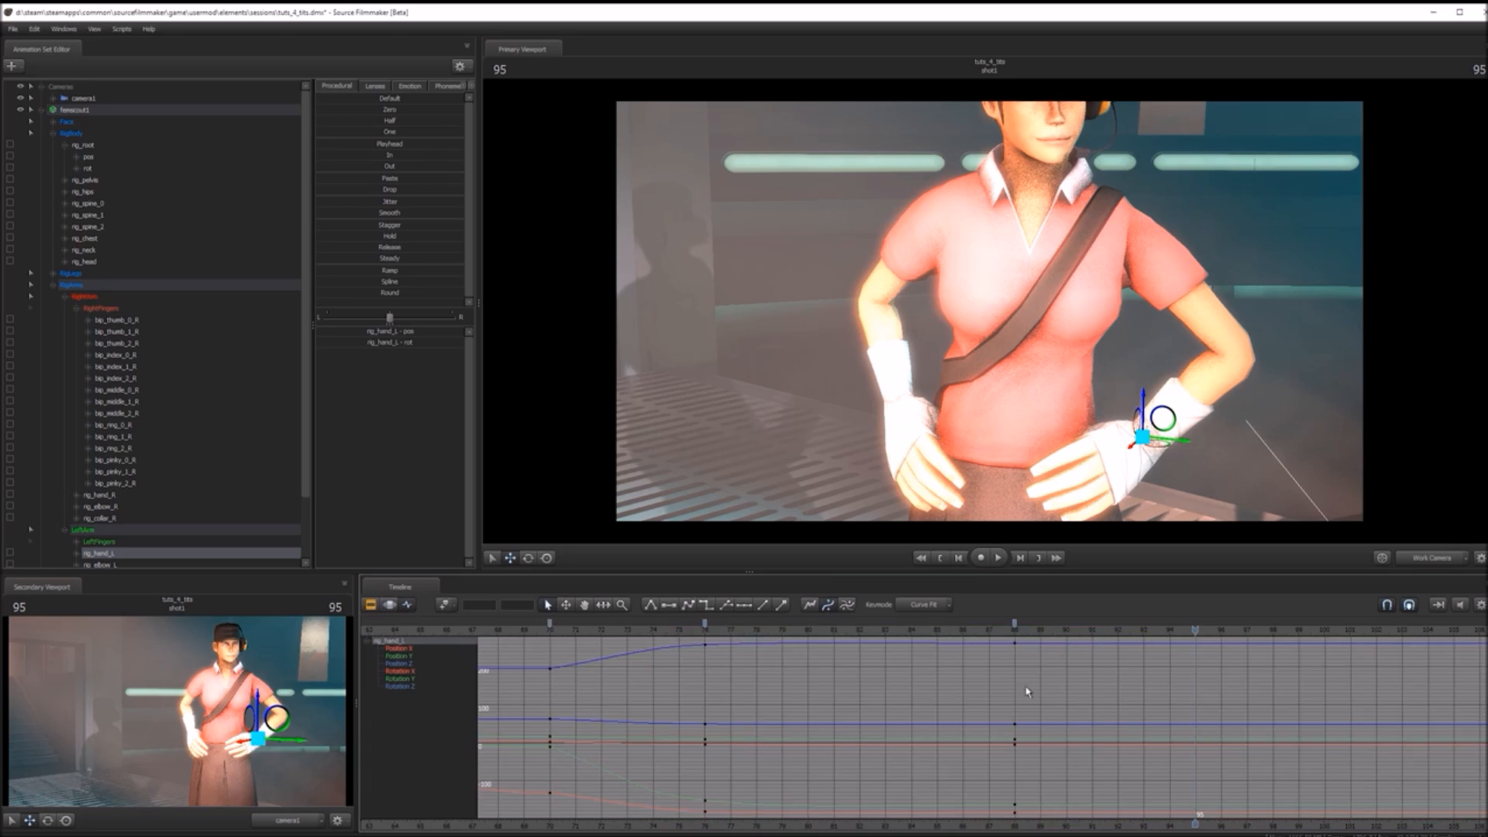
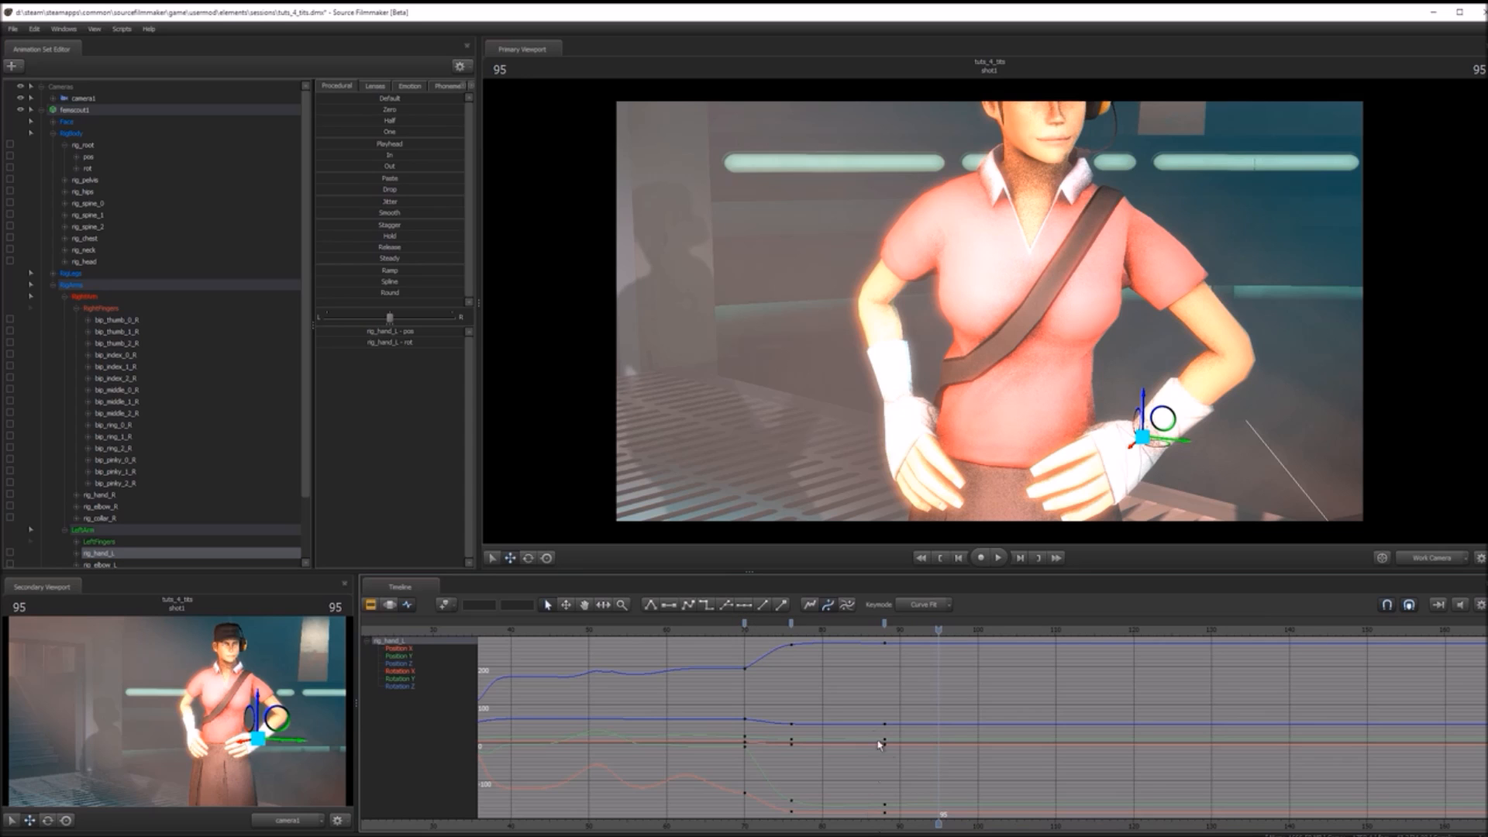
- Create markers for the left elbow control rig_elbow_L at frames 70 and 80
middle_drag(961, 828, 802, 828)
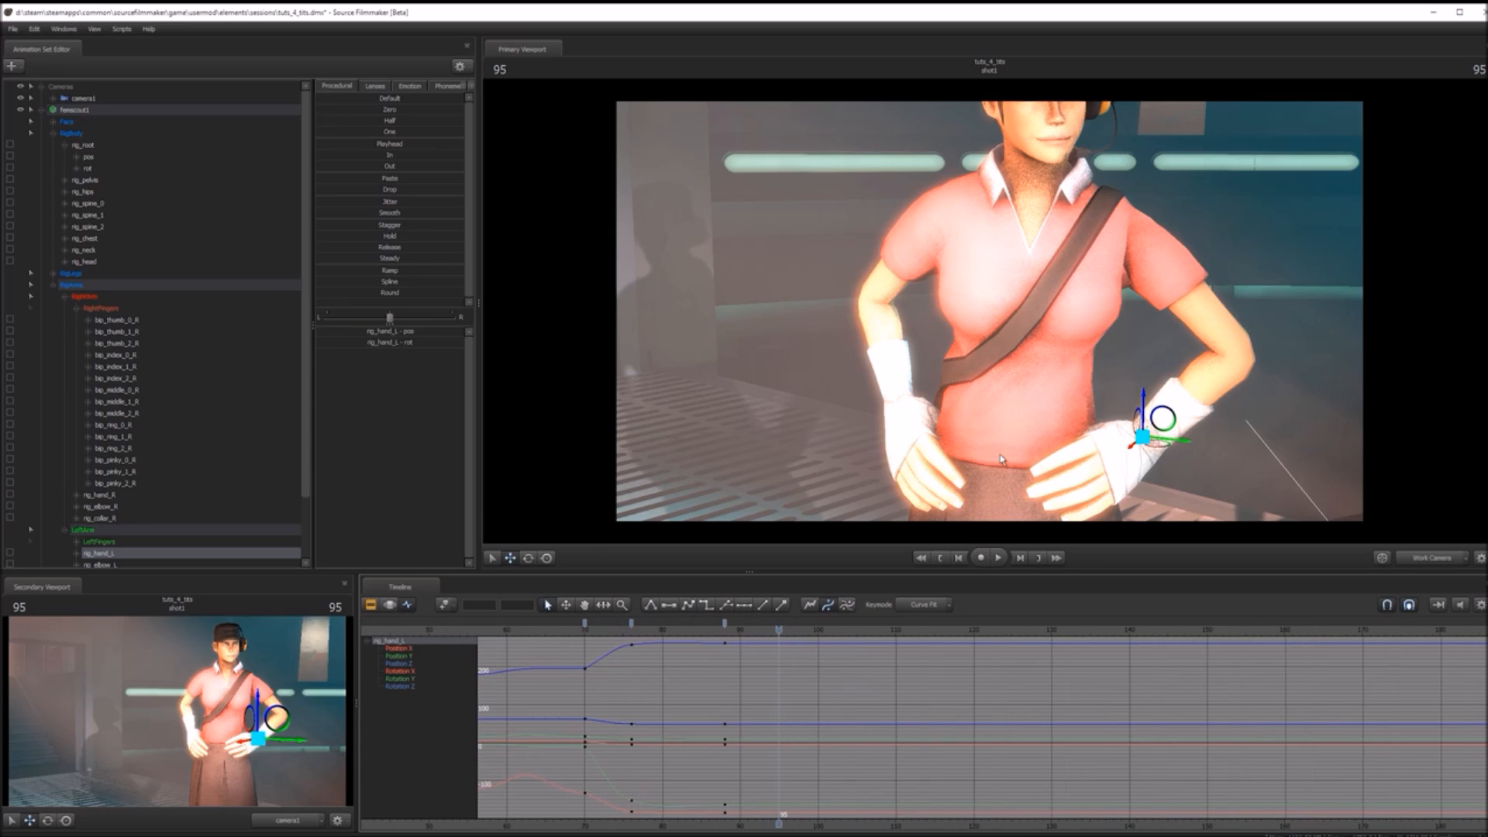
click(912, 404)
drag(741, 633, 794, 629)
click(1248, 341)
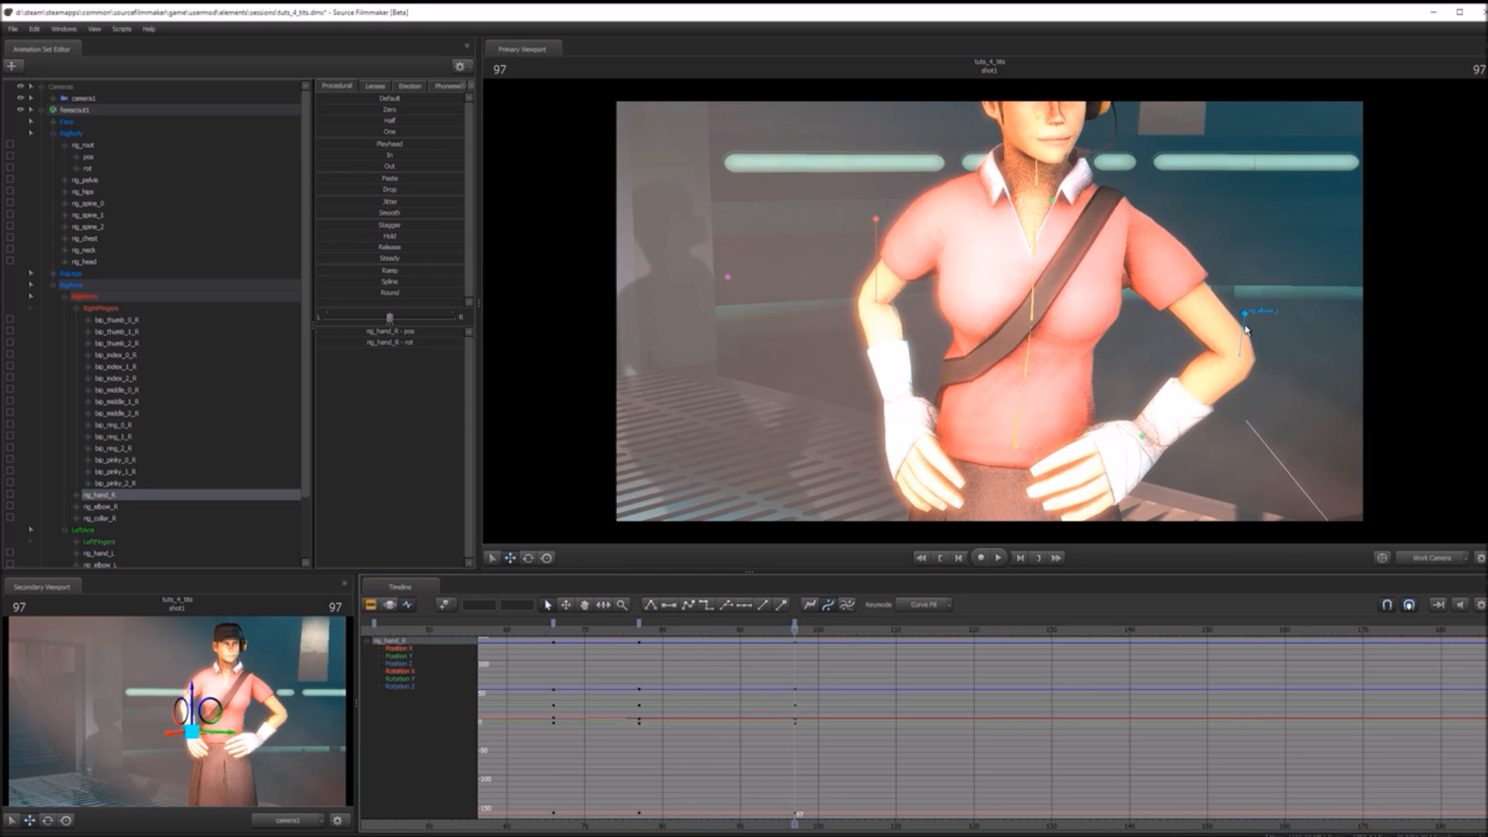
mouse_move(601, 632)
mouse_down()
mouse_move(548, 629)
mouse_move(698, 631)
mouse_move(585, 639)
mouse_up()
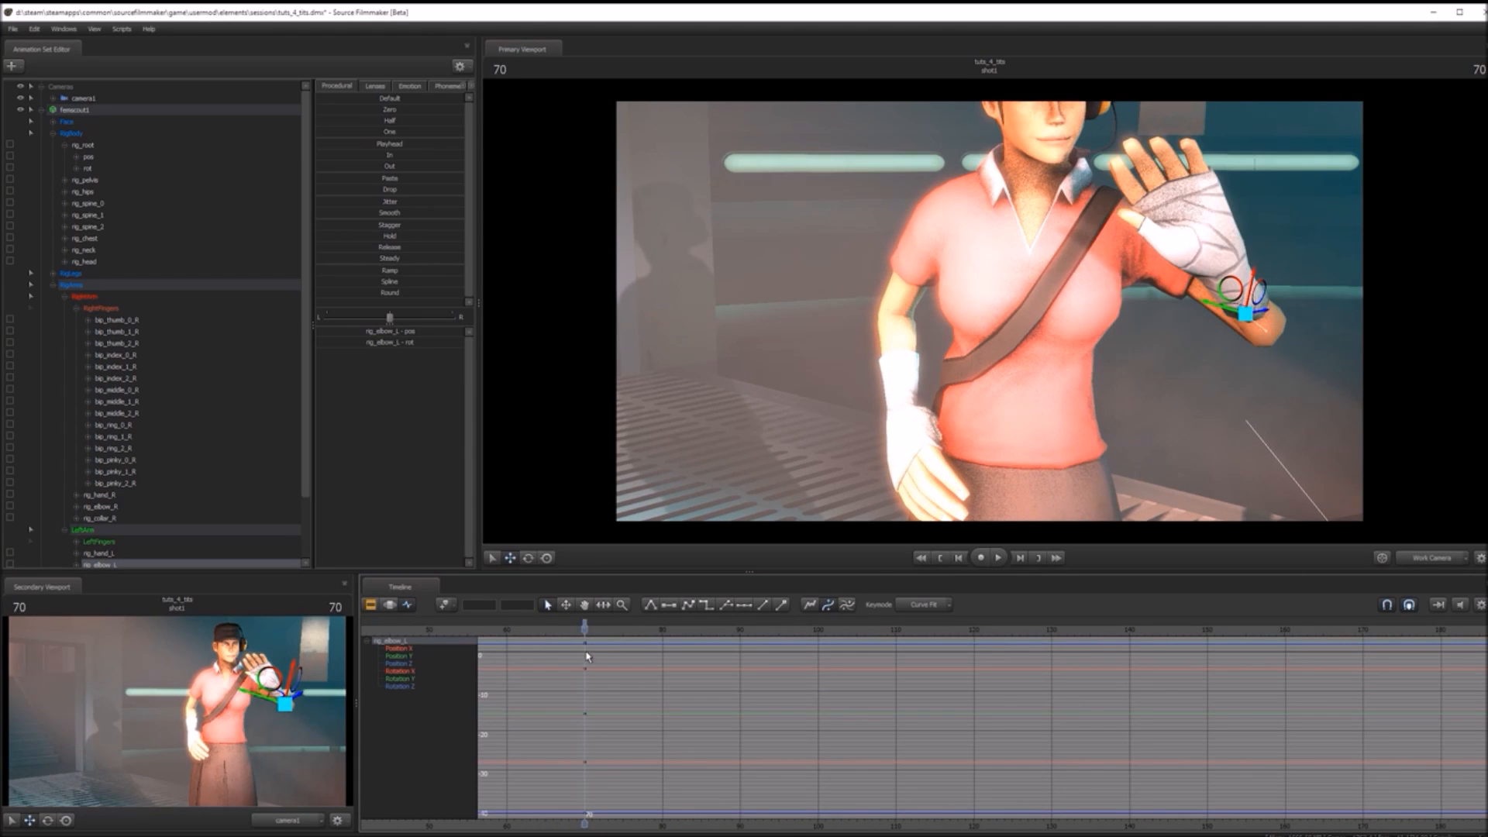
click(662, 630)
drag(1245, 311, 1246, 312)
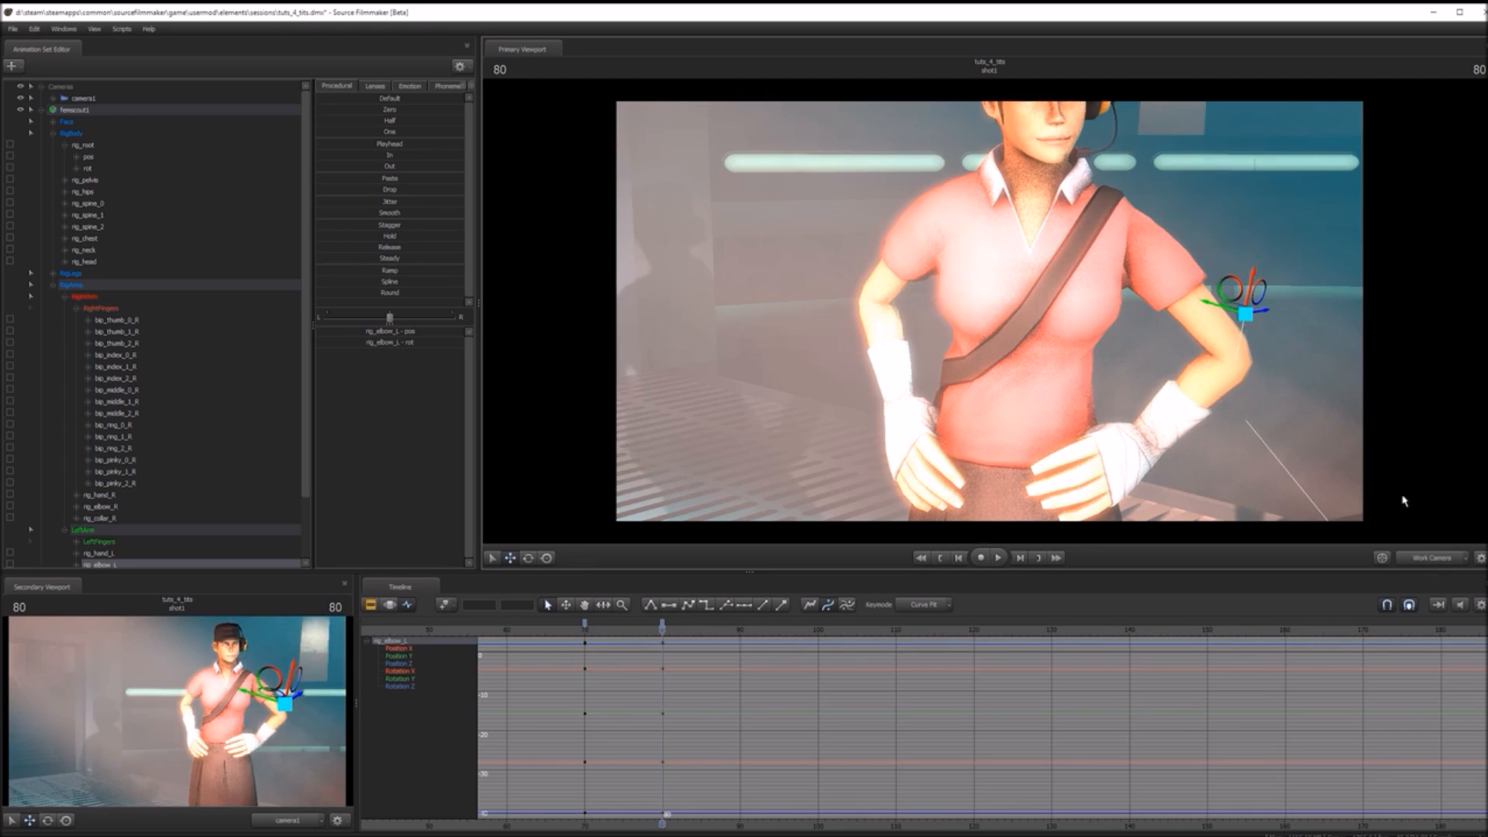
- Reposition the left elbow control rig_elbow_L at frame 80 and add a marker at frame 87
drag(1287, 367, 903, 283)
key(Right)
key(Right)
key(Right)
key(Right)
key(Right)
key(Right)
key(Right)
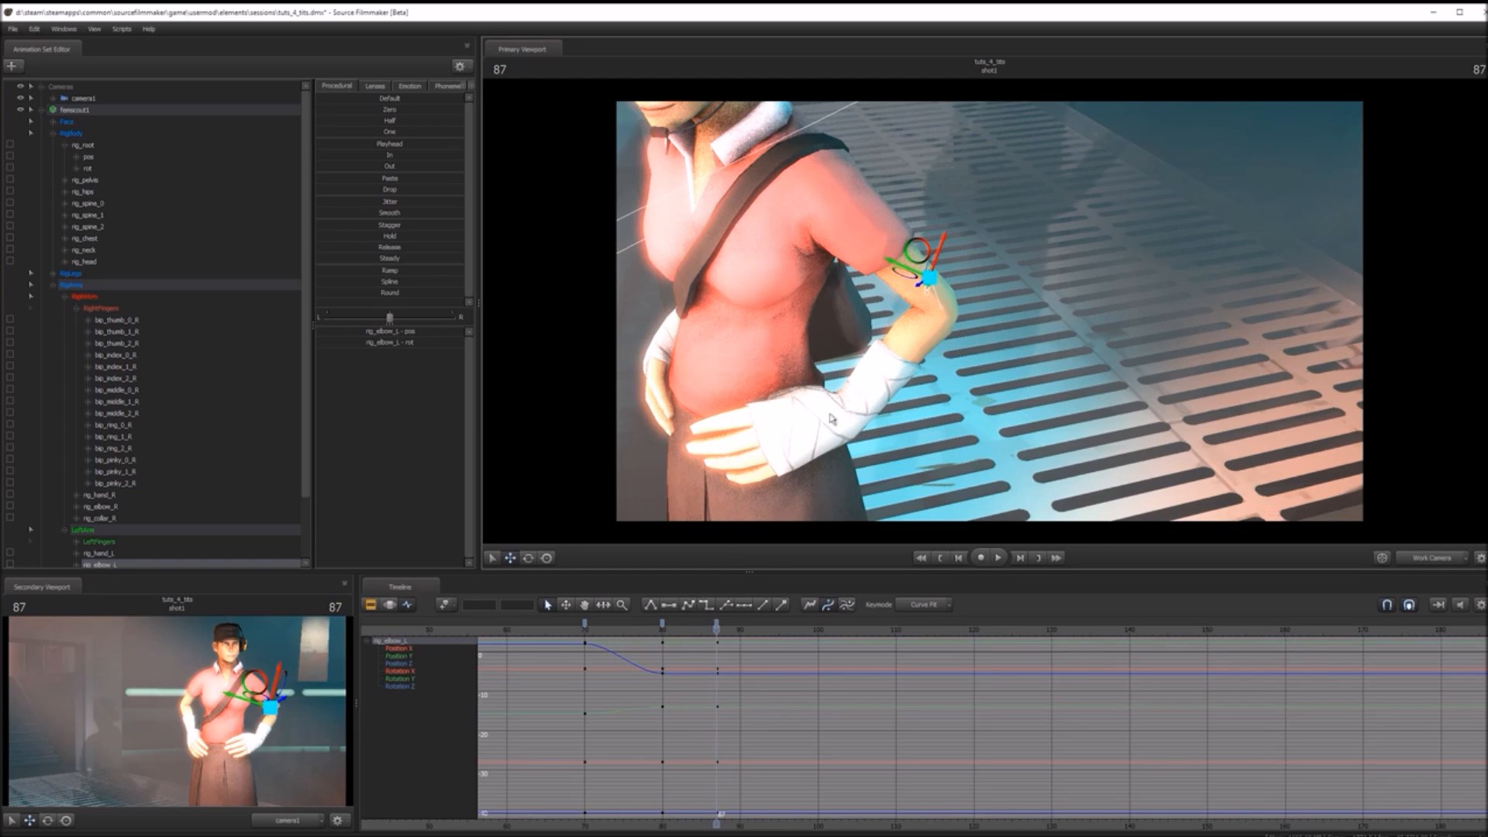
- Switch the Graph Editor's key mode to Spline and replay the left elbow's transition
drag(619, 630, 561, 630)
click(924, 605)
click(922, 628)
key(space)
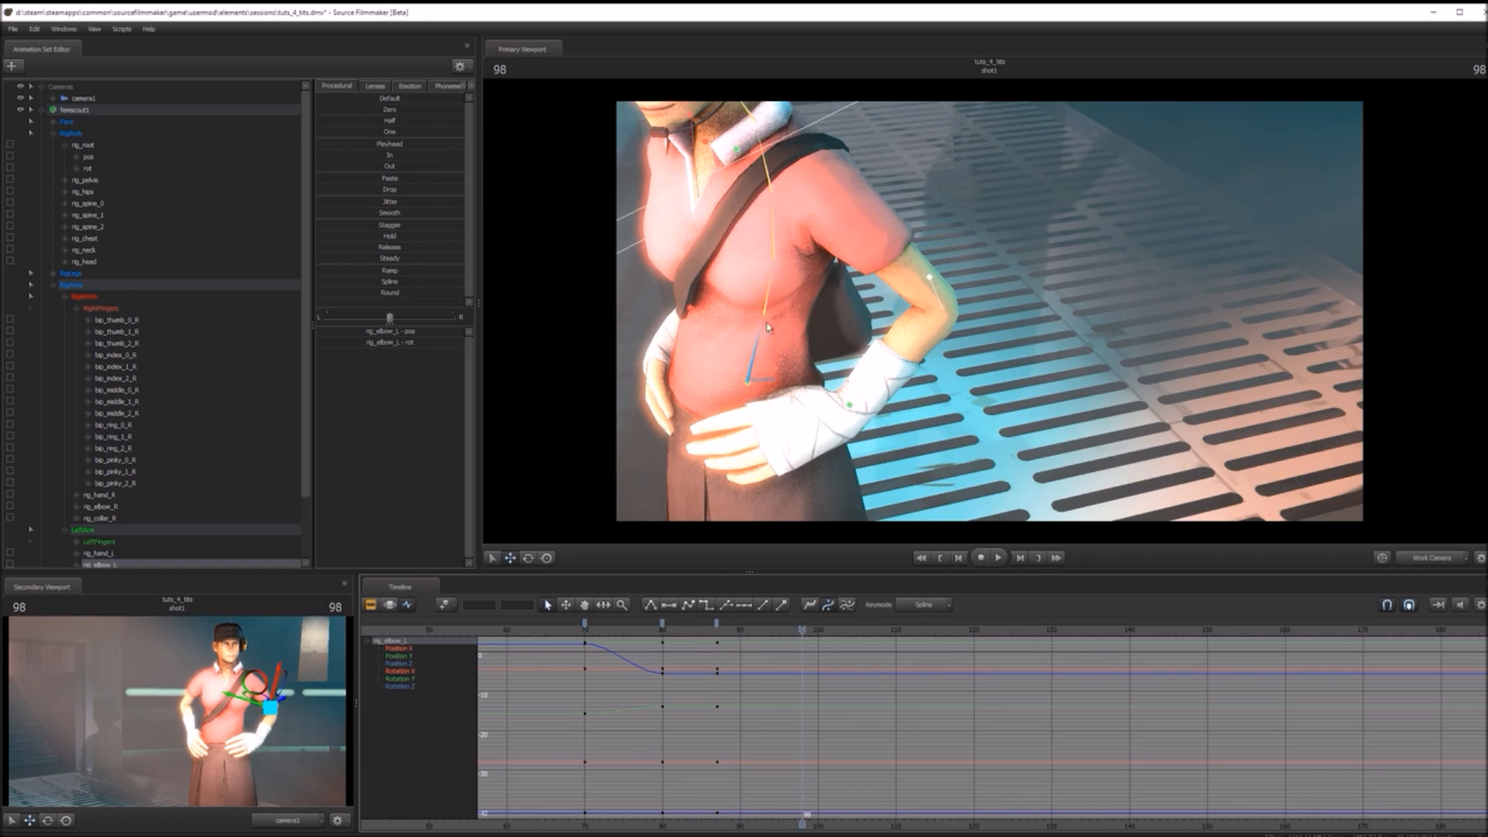
- Select the spine control rig_spine_0 and create a marker for it at frame 68
click(774, 306)
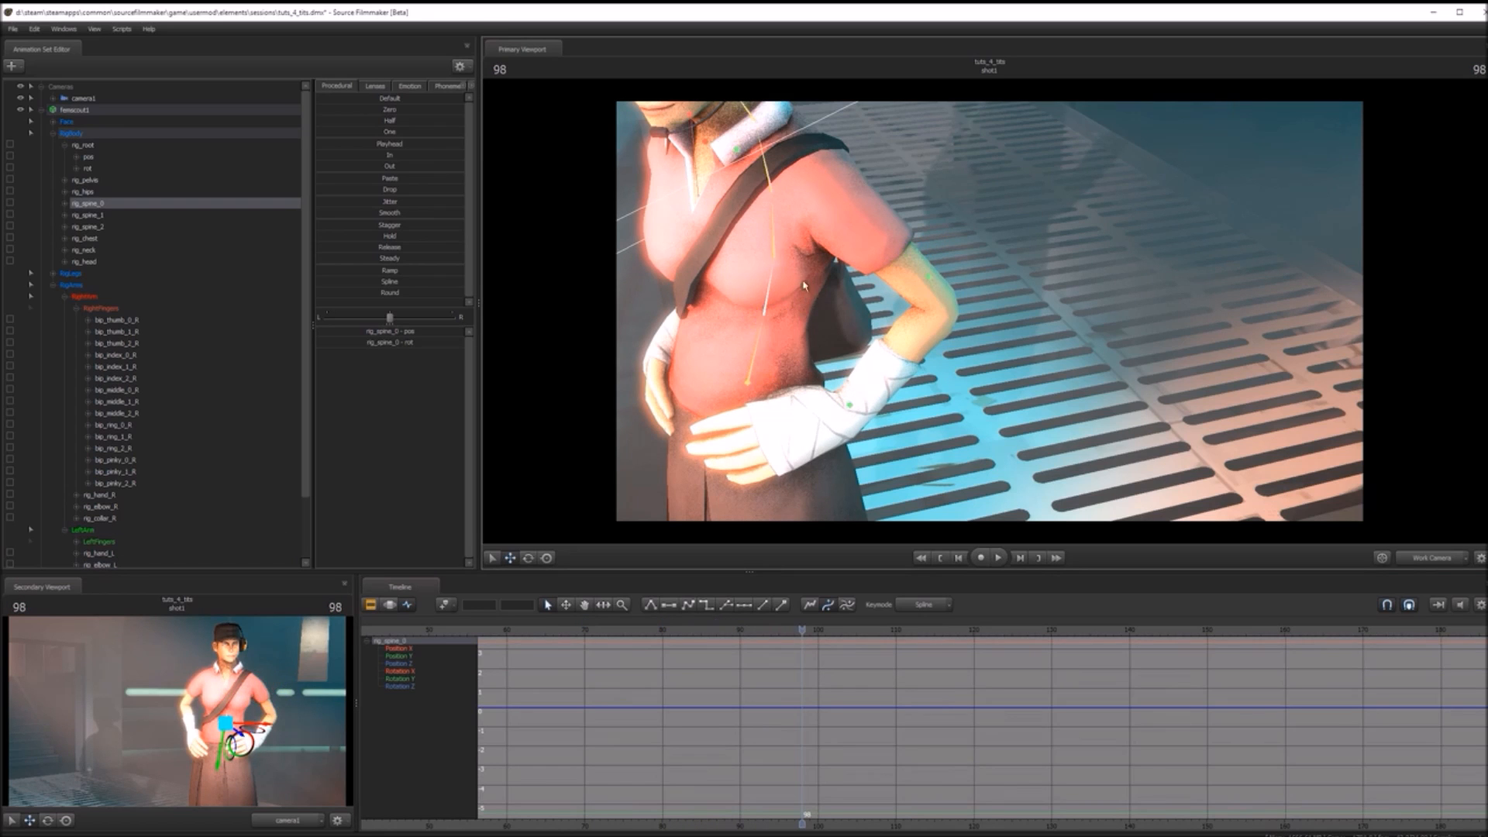
click(770, 242)
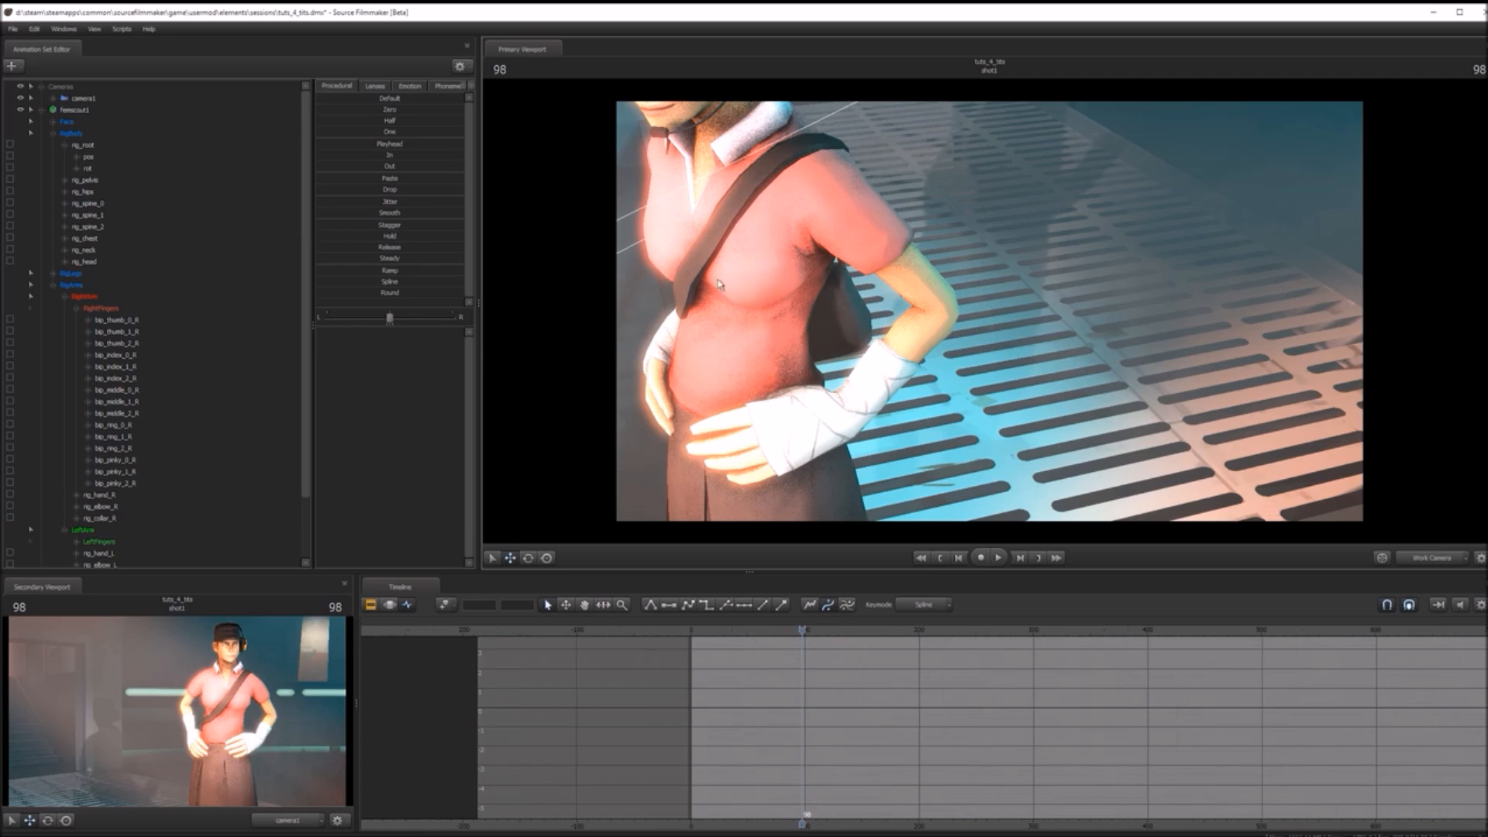
click(778, 296)
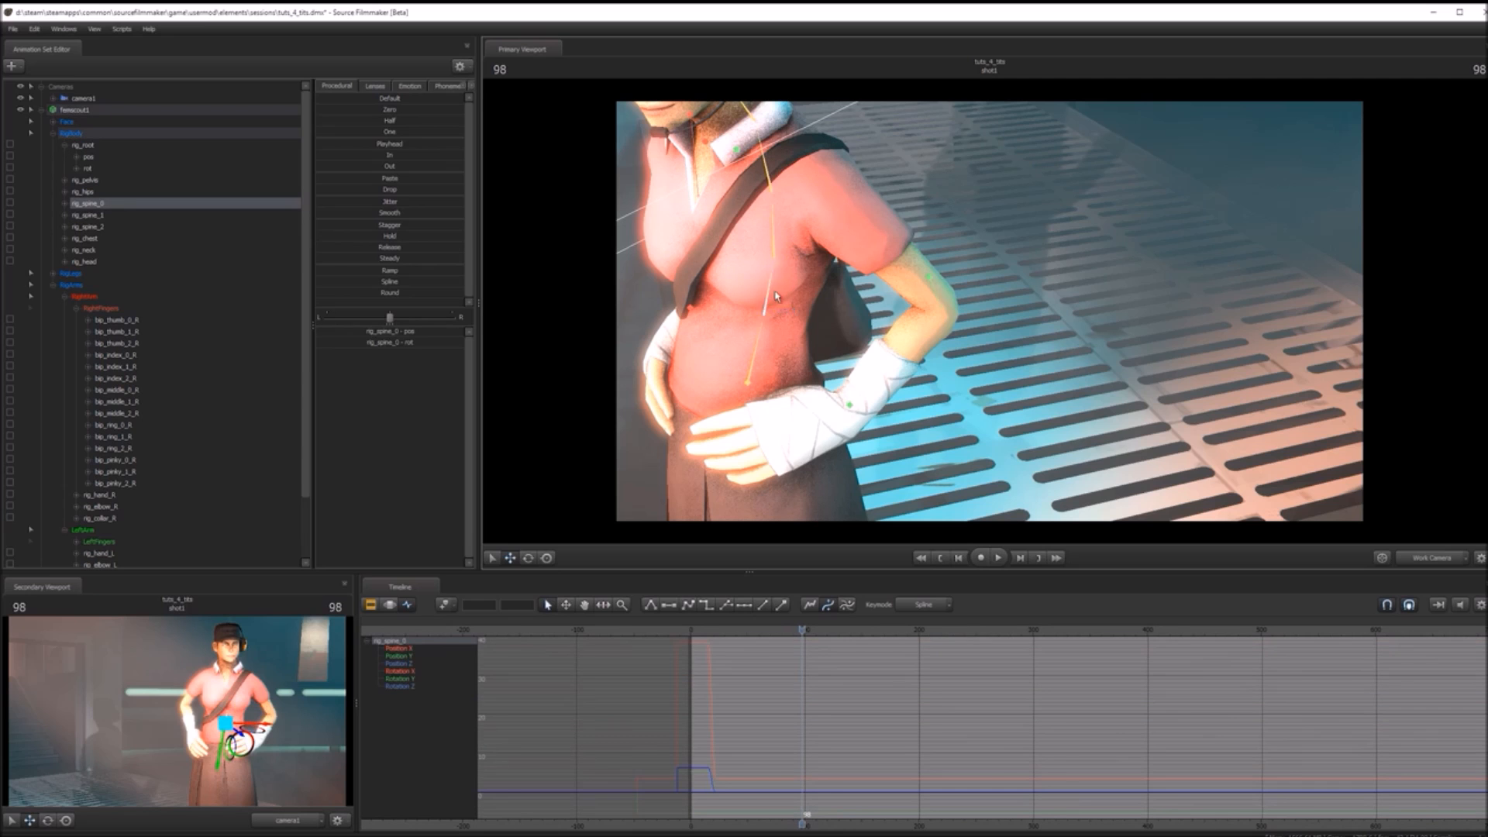
drag(801, 629, 768, 631)
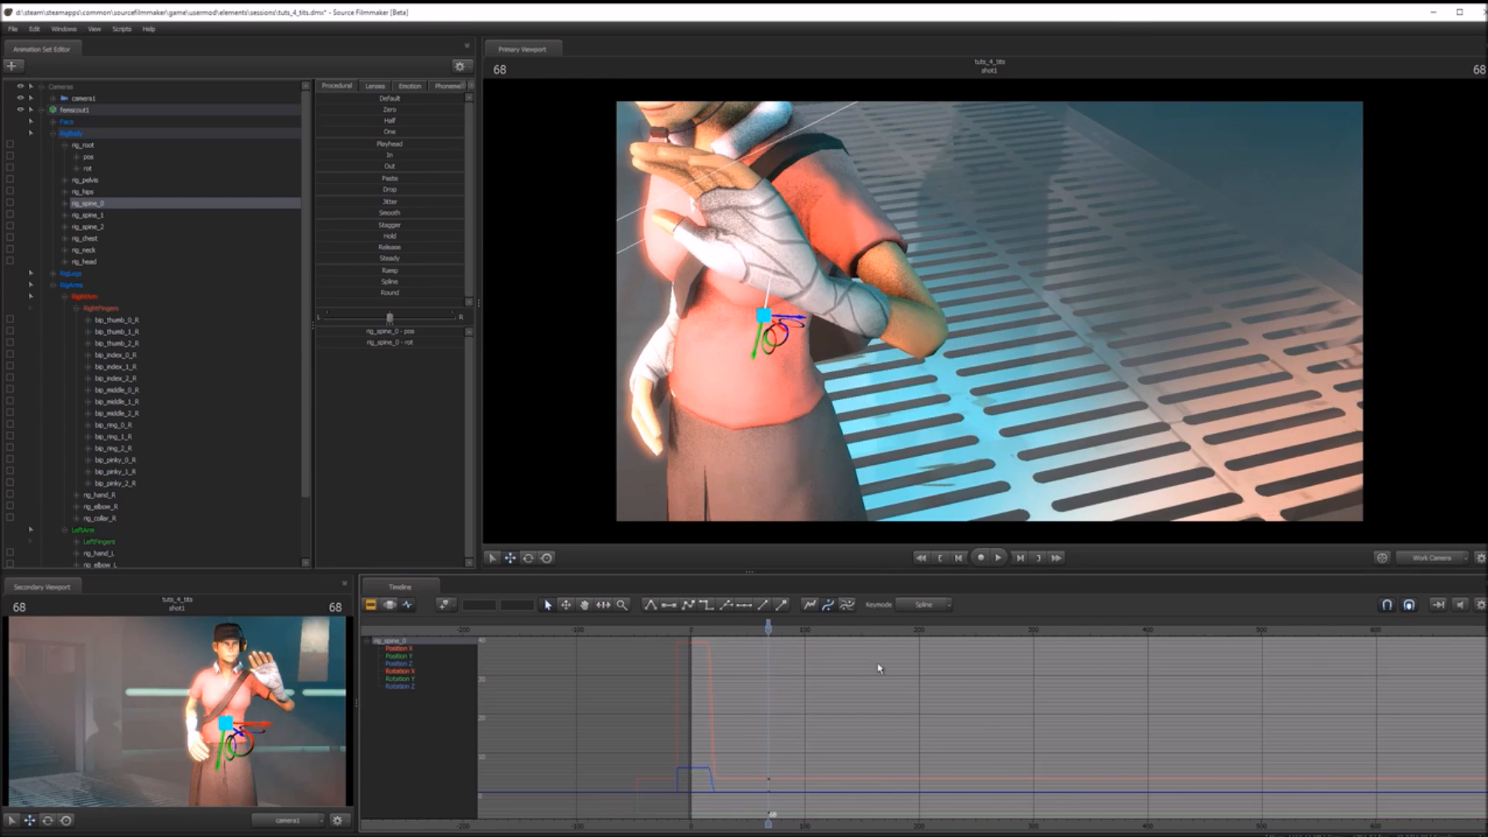
scroll(834, 814, up, 5)
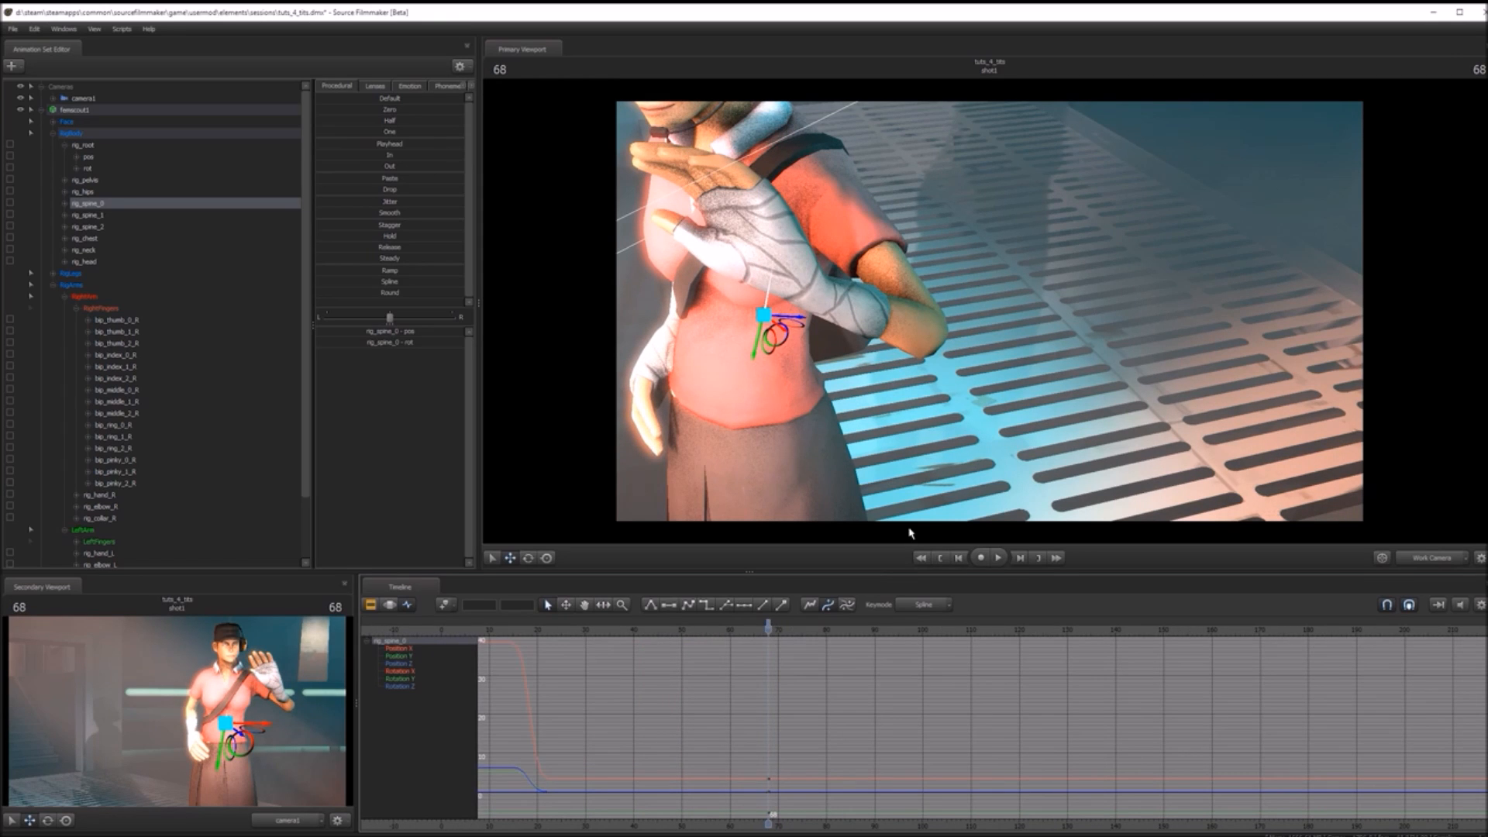
- Rotate rig_spine_0 at about frame 77, and add markers near frames 85 and 63 around the lean
key(space)
key(e)
mouse_move(783, 335)
mouse_down()
mouse_move(756, 335)
mouse_move(775, 310)
mouse_up()
drag(811, 631, 850, 630)
key(m)
drag(757, 766, 780, 818)
drag(787, 632, 744, 632)
key(m)
- Replay the transition from around the first rig_spine_0 markers several times to check the torso's movement
key(space)
click(736, 631)
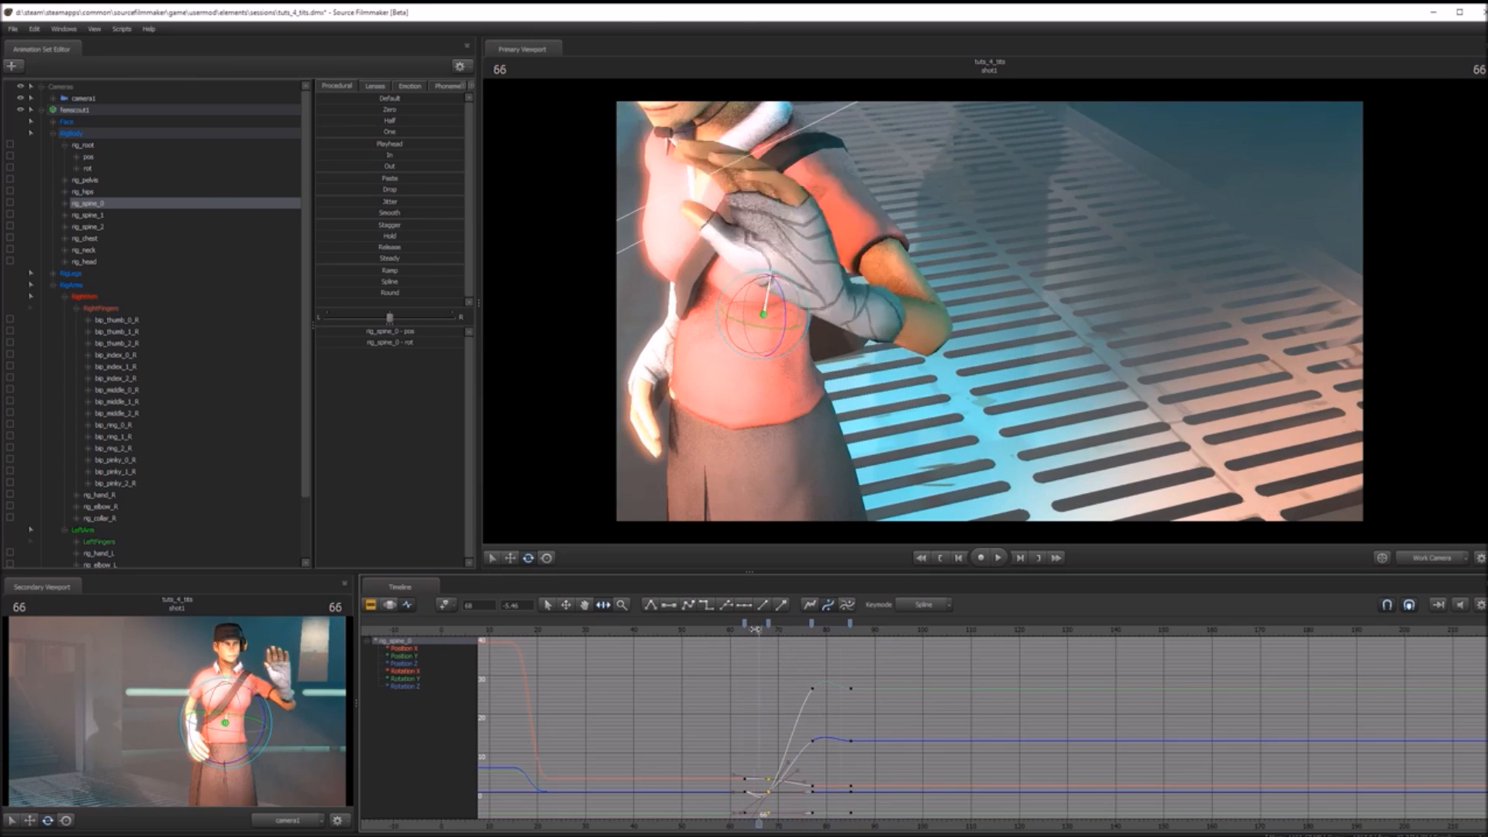
click(752, 632)
mouse_move(752, 632)
mouse_down()
mouse_move(730, 624)
mouse_move(754, 625)
mouse_up()
key(space)
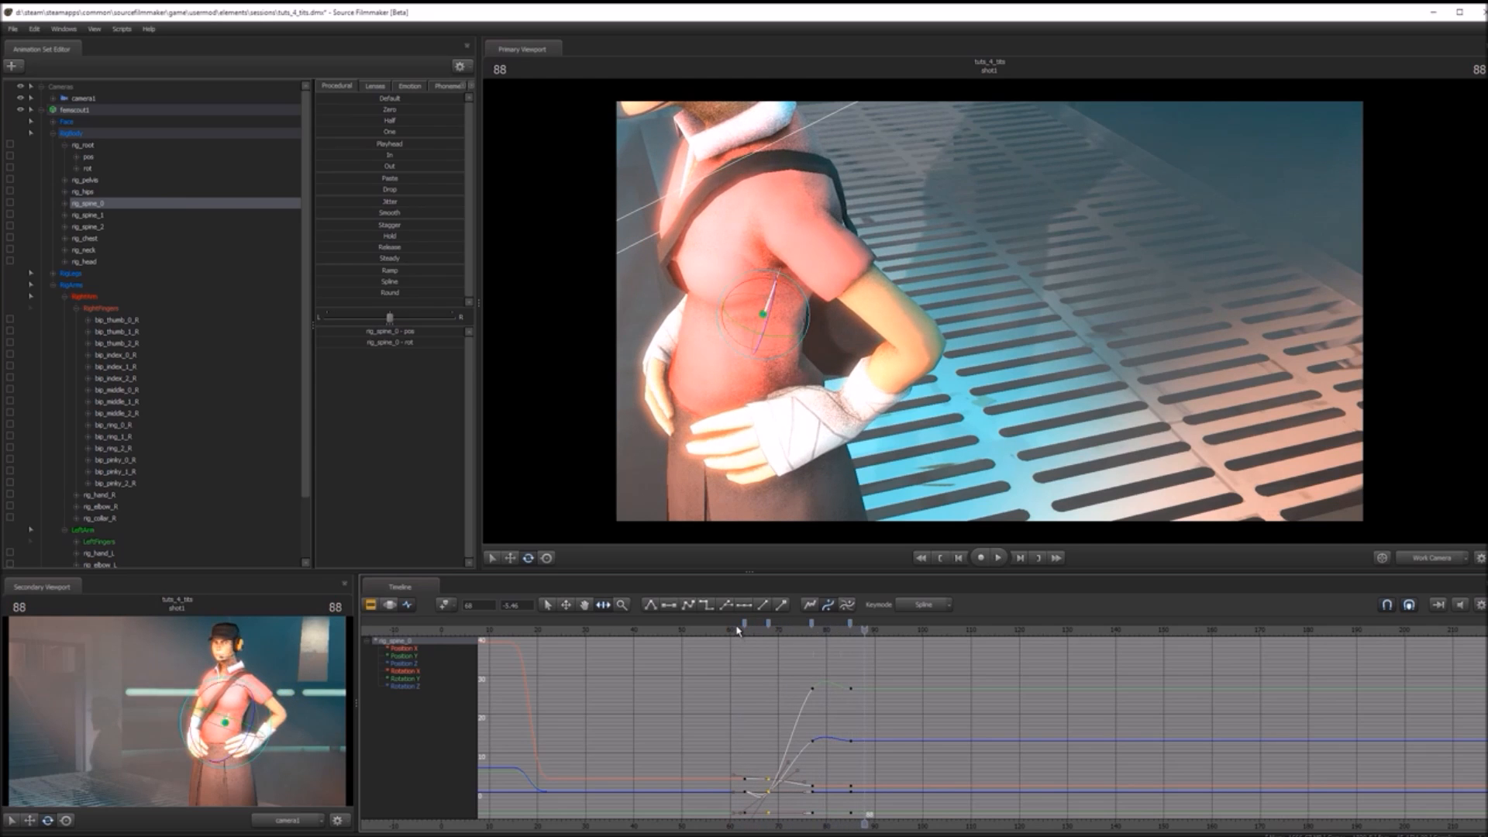
click(748, 625)
key(space)
key(space)
click(758, 630)
key(space)
key(space)
drag(1167, 356, 936, 254)
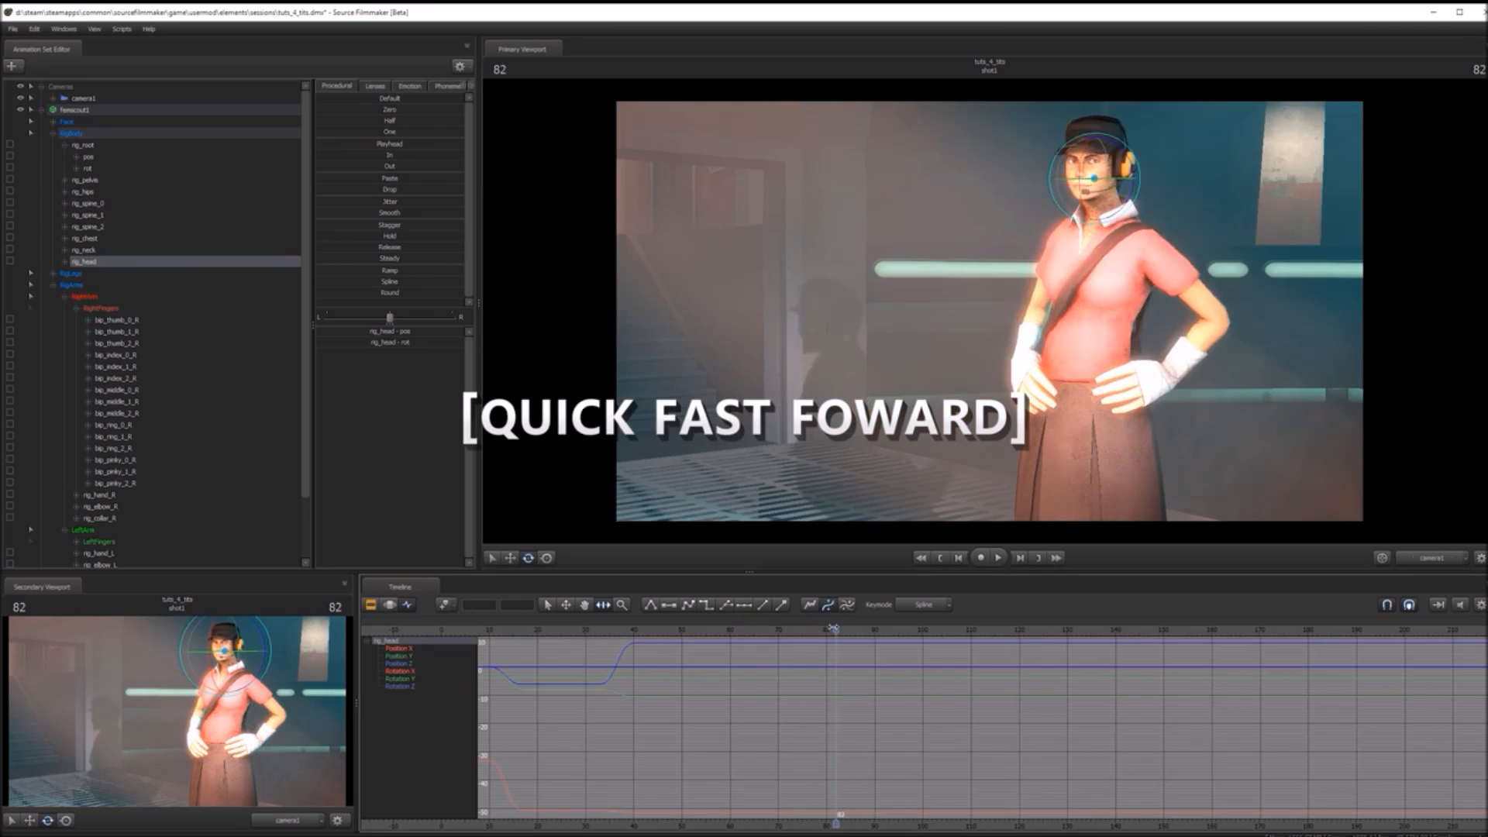
- Replay the rig_head turn from just before its first marker and scrub through it to check the timing
click(749, 626)
key(space)
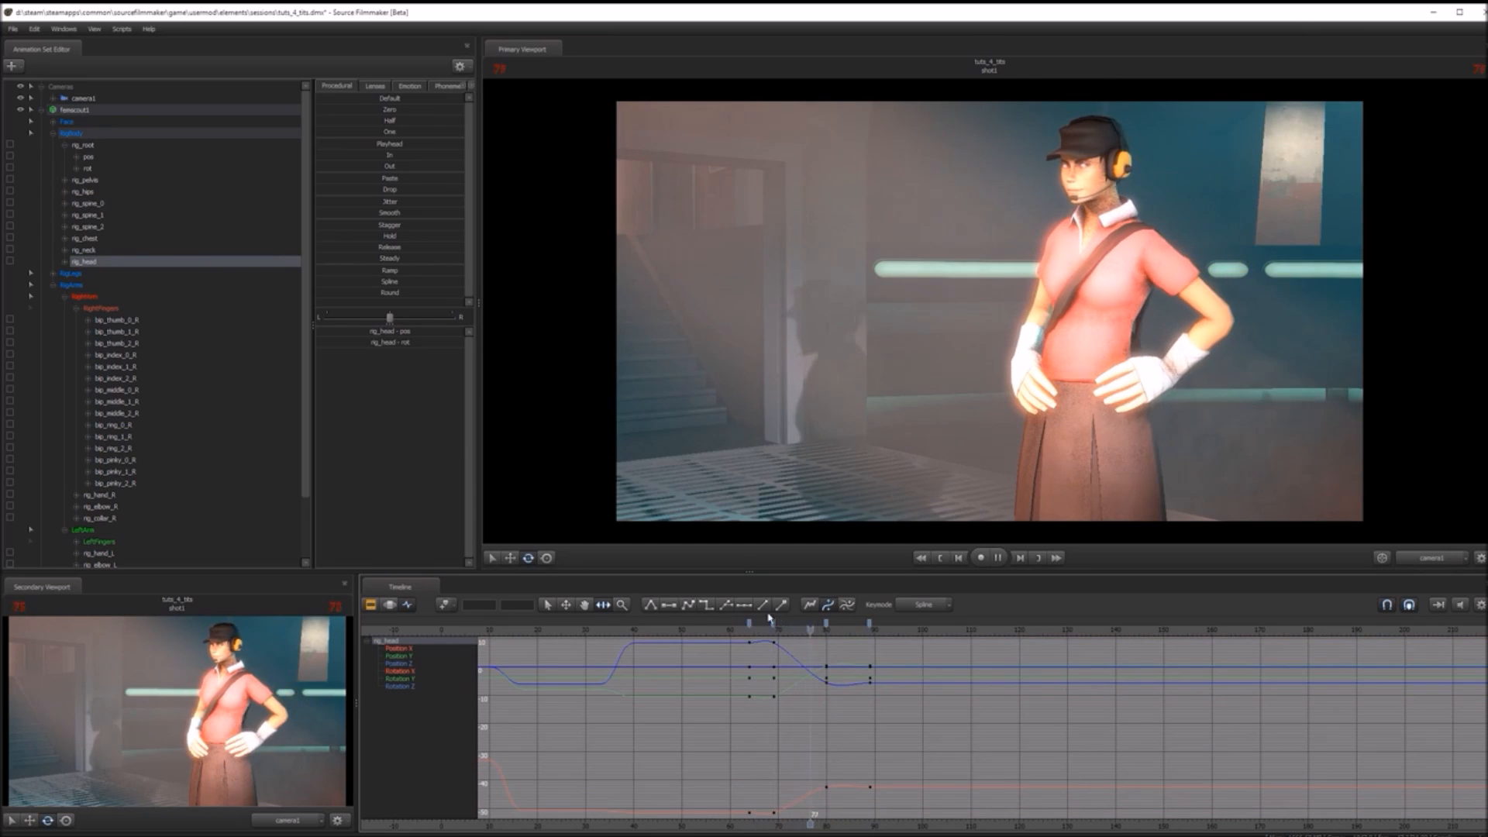
key(space)
click(729, 630)
key(space)
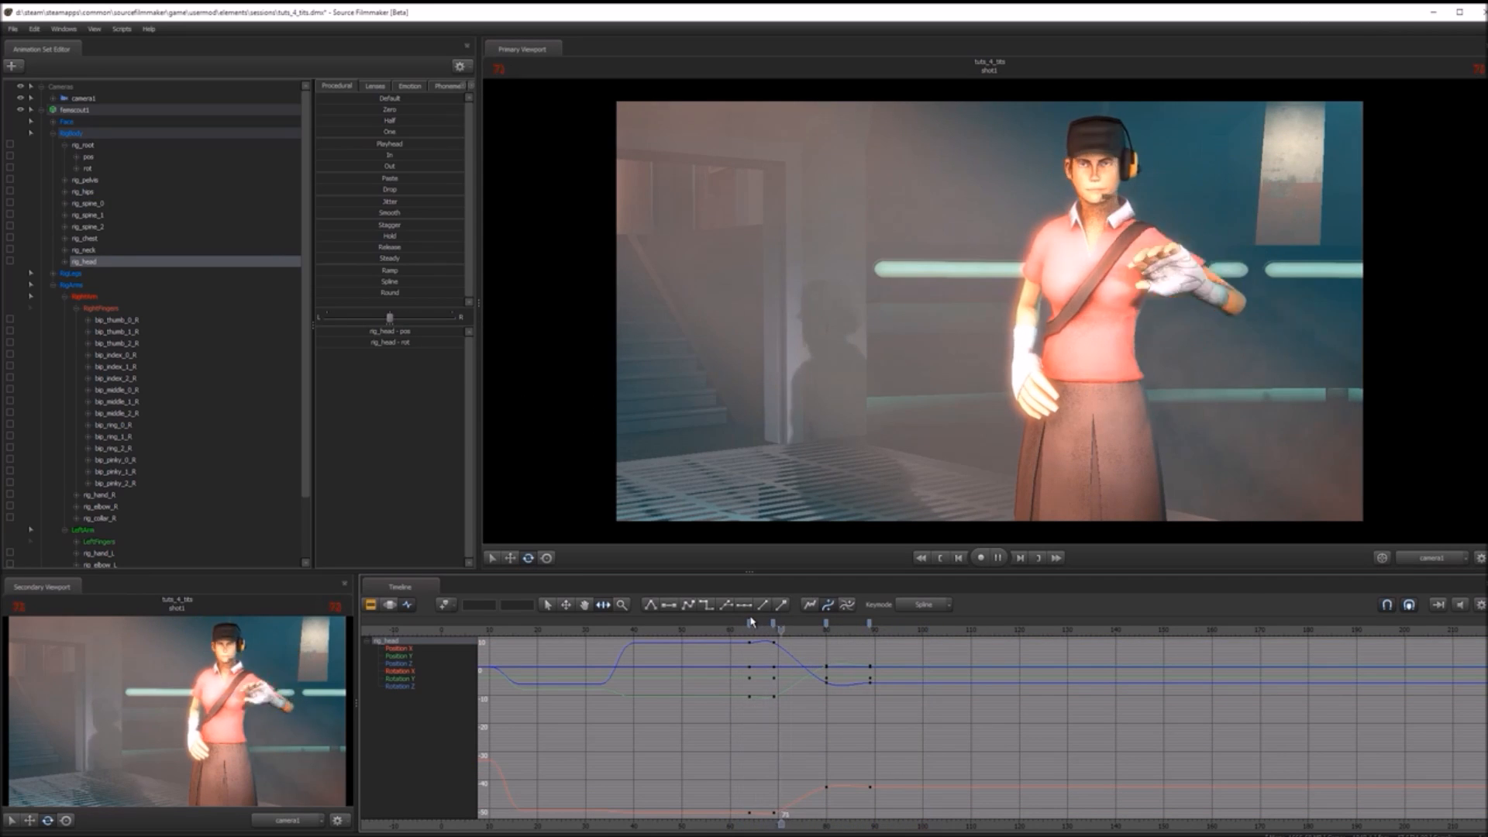
click(751, 630)
key(space)
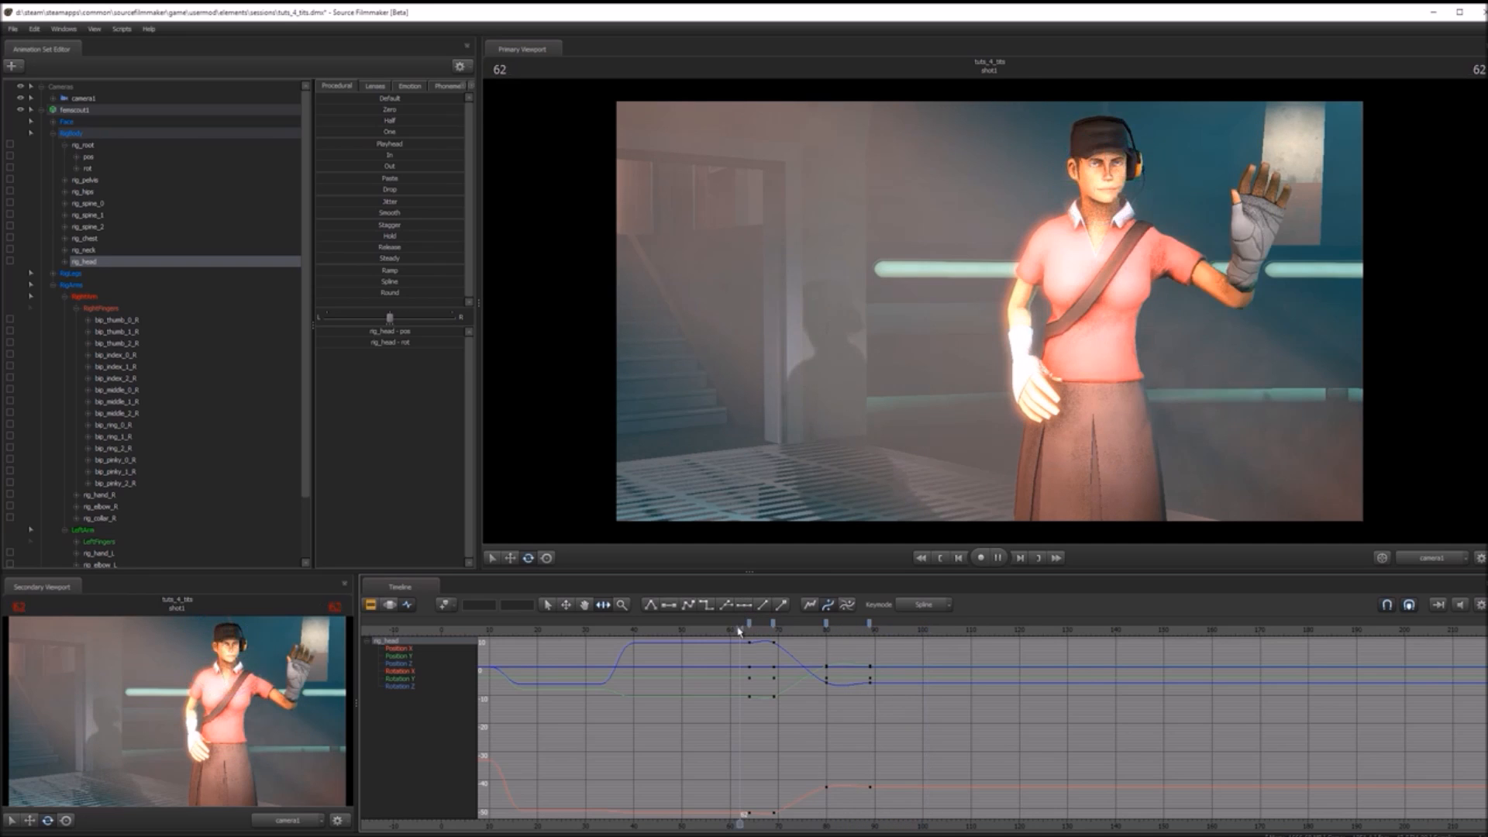
key(space)
drag(731, 631, 696, 648)
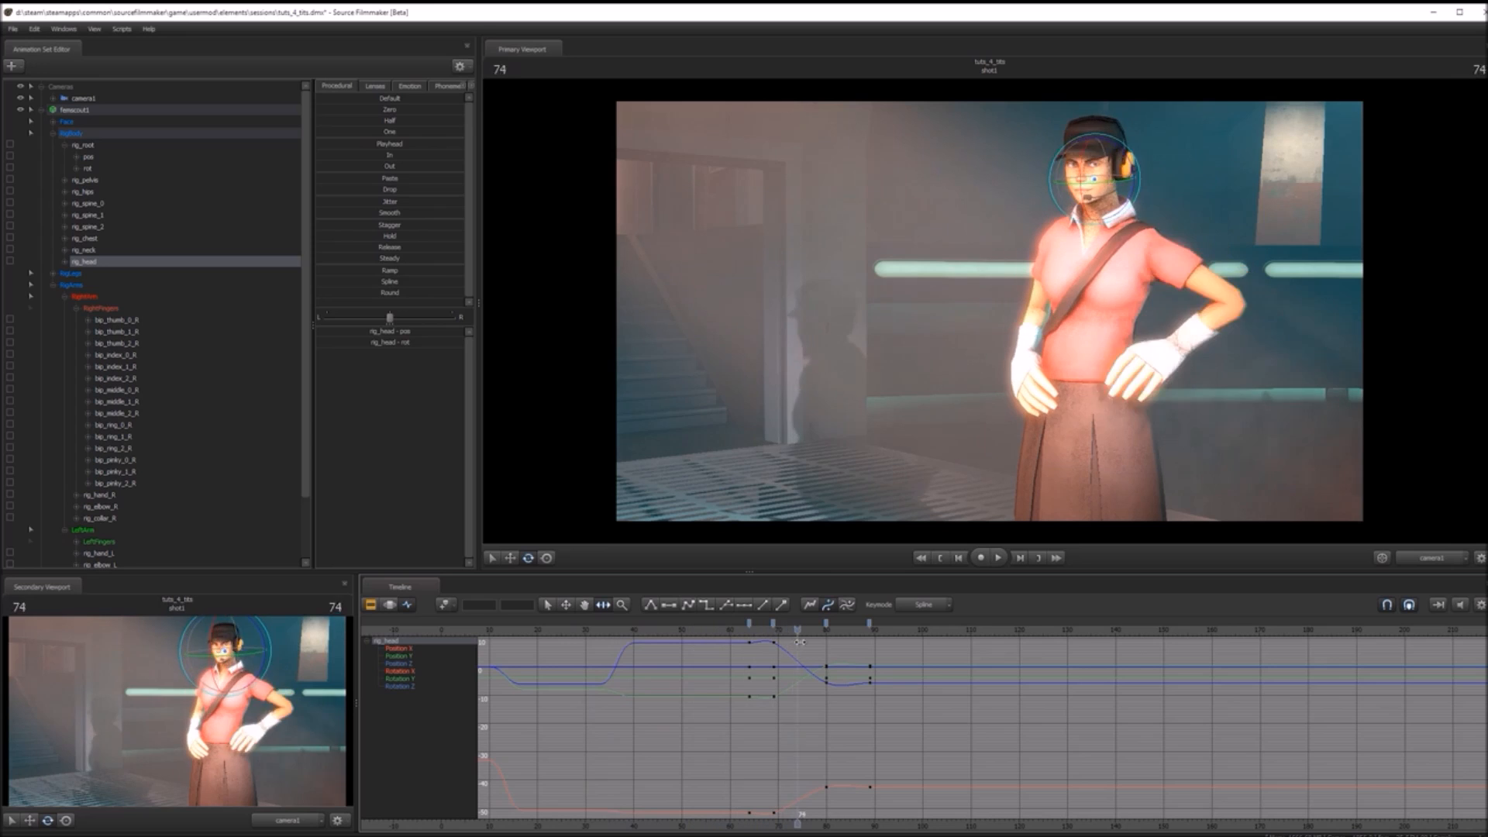
- In the Motion Editor, select about frames 37 to 74, adjust the Face group's eye direction with falloff, and replay
click(407, 604)
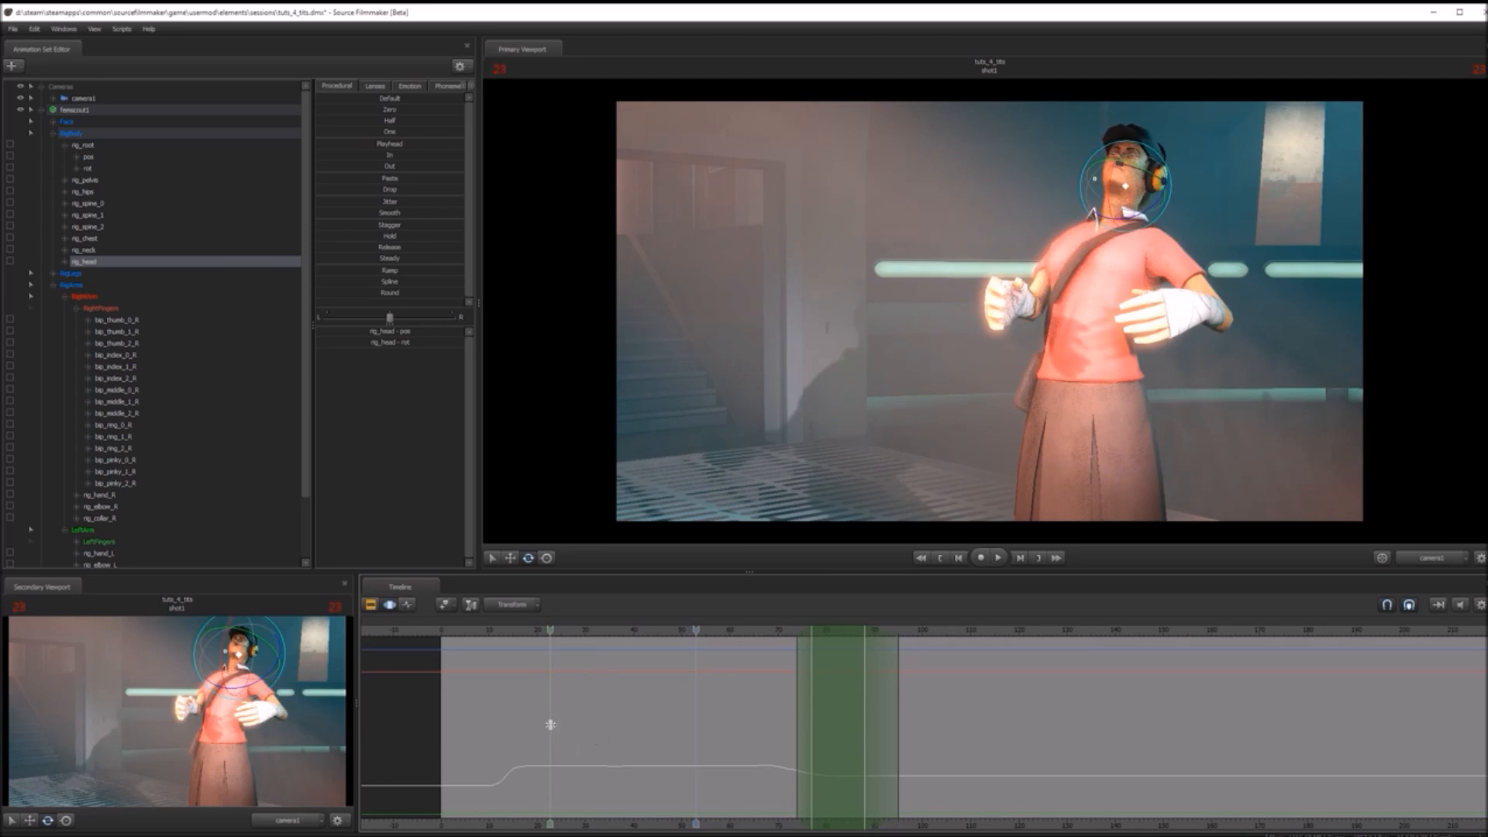
click(625, 724)
drag(628, 725, 798, 734)
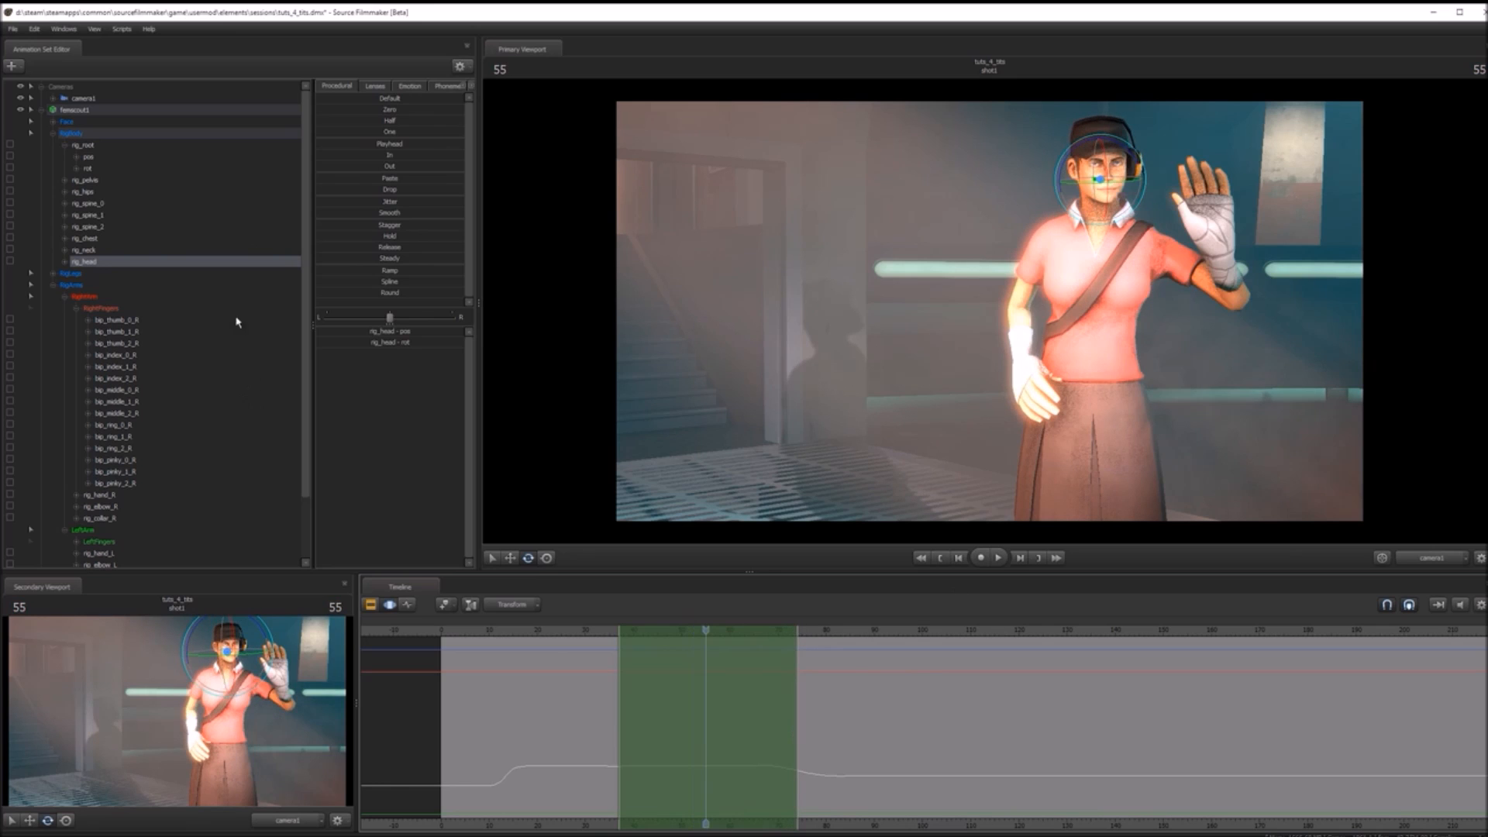
click(94, 122)
drag(410, 343, 404, 342)
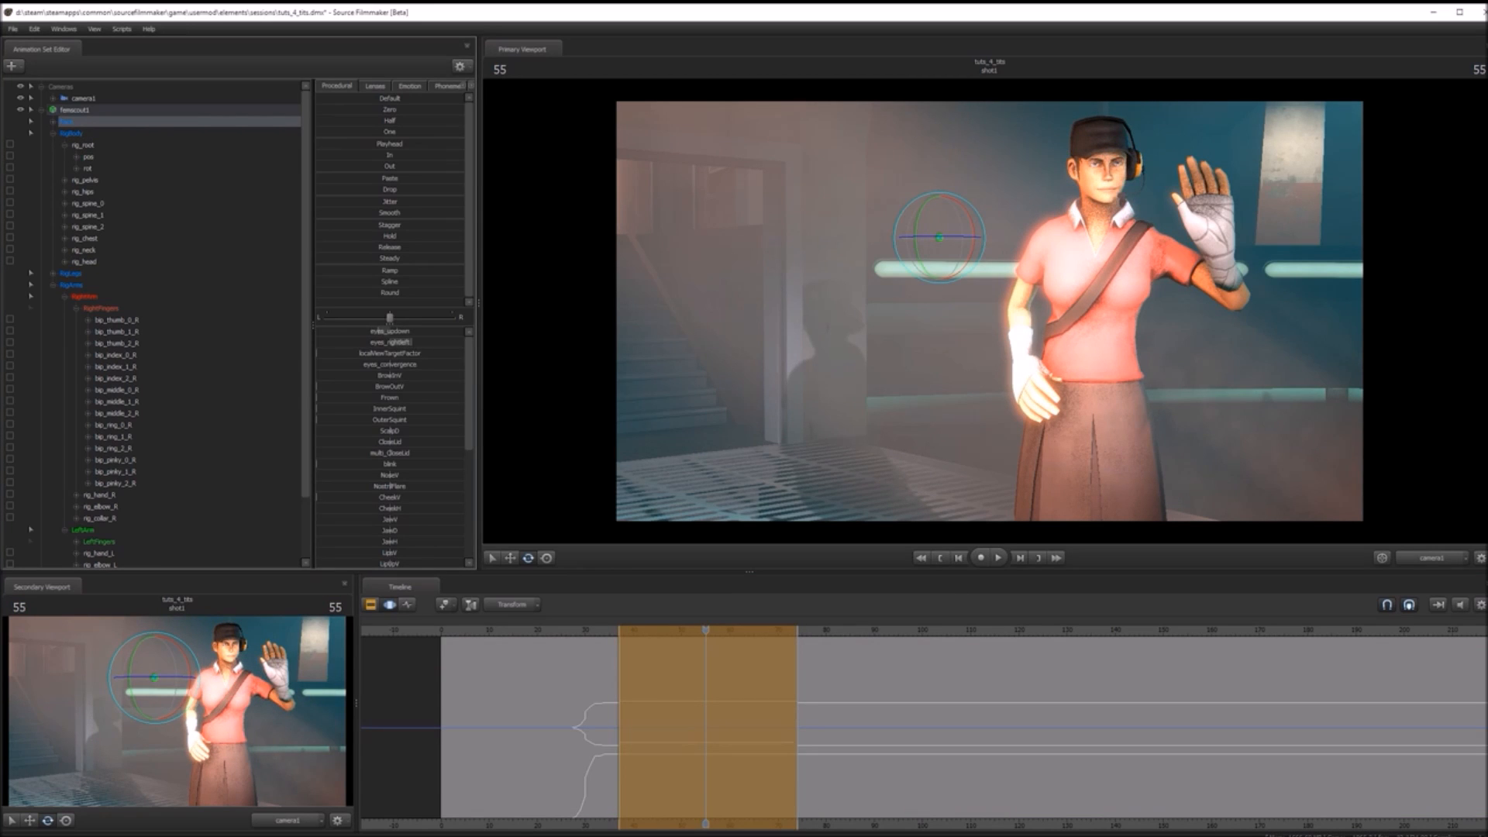
shift+scroll(829, 704, up, 3)
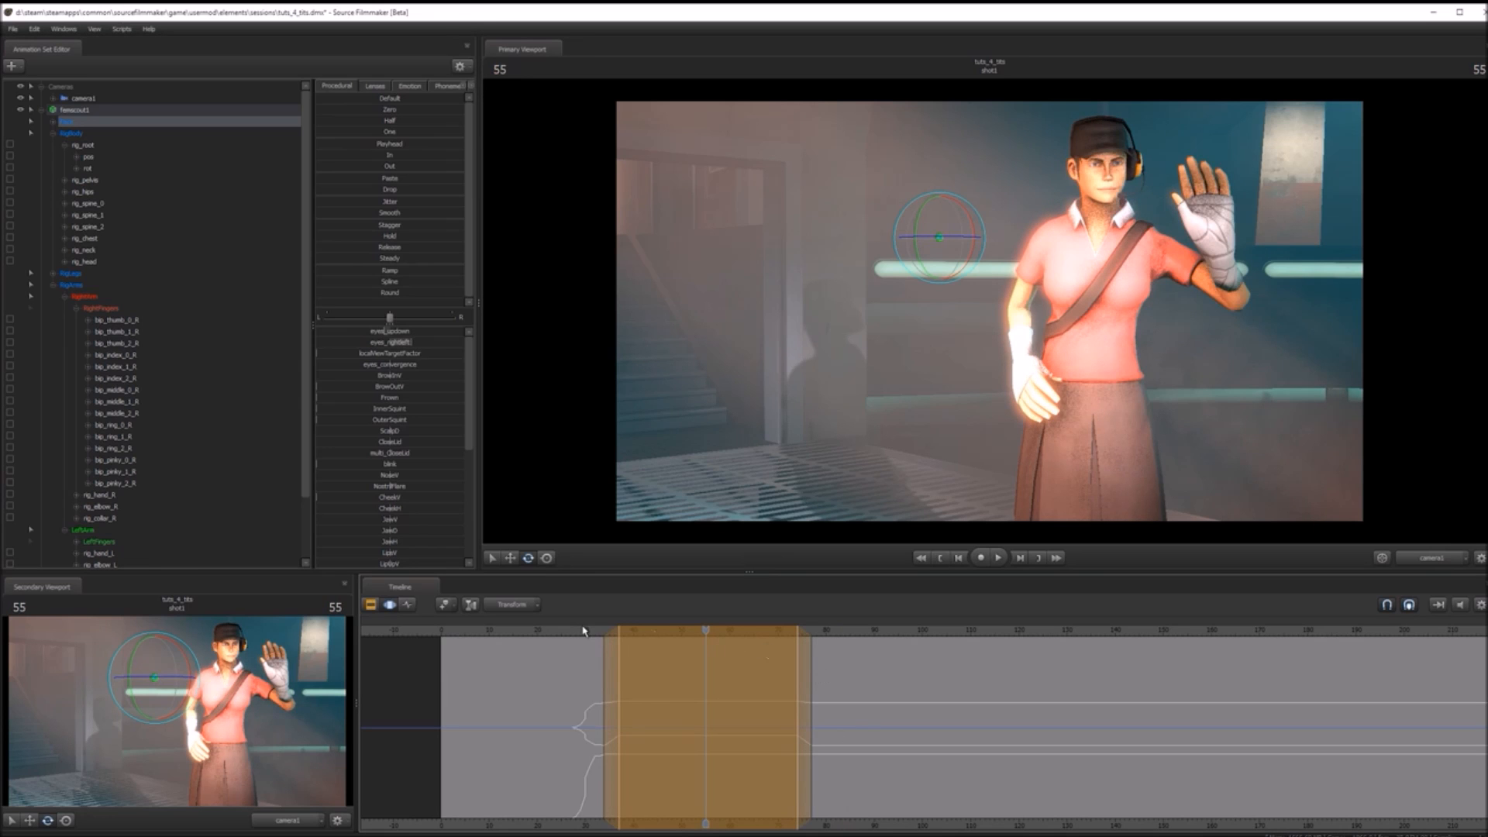
key(space)
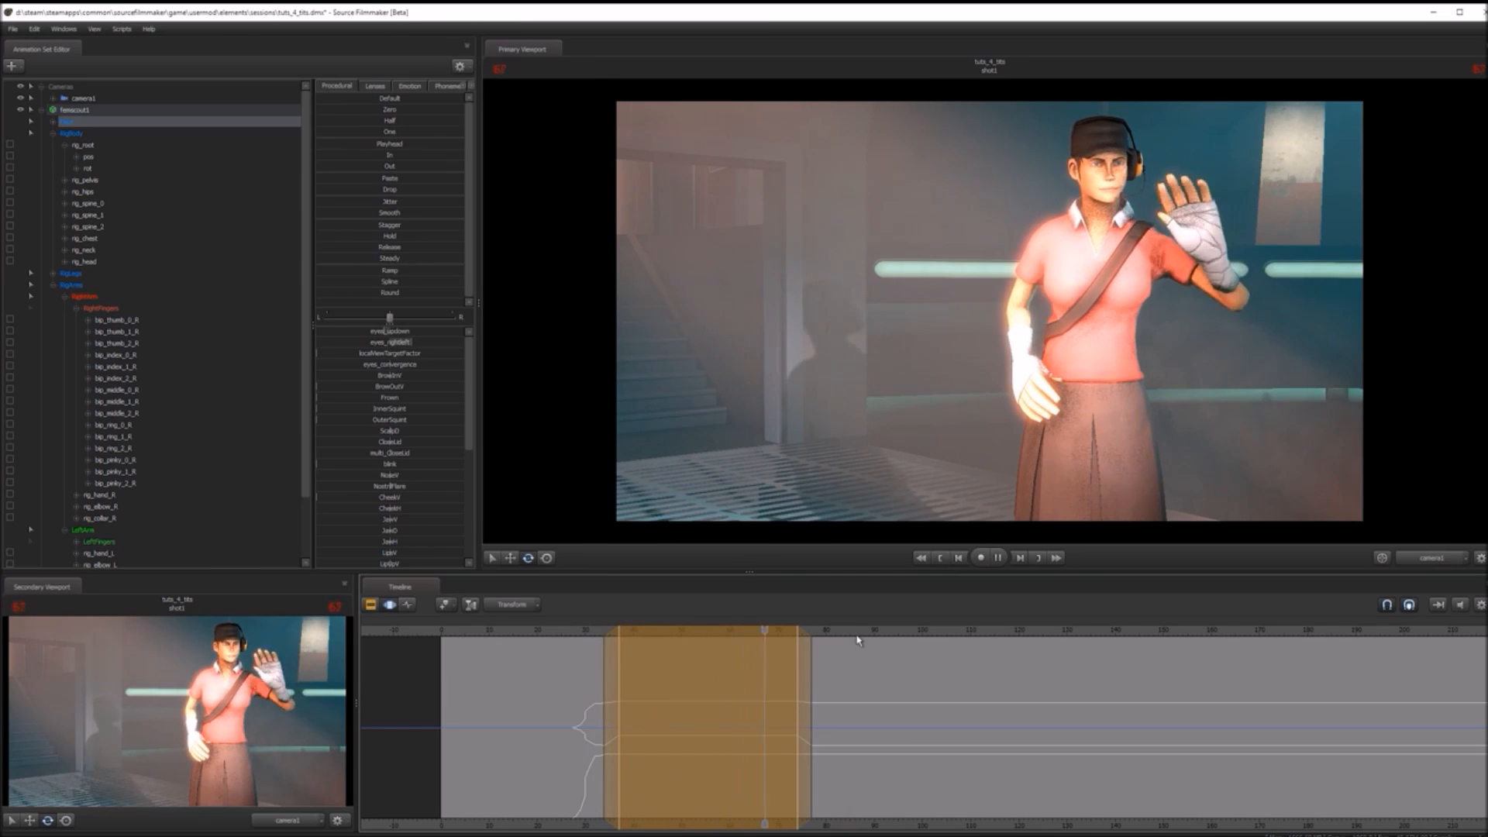
key(space)
- Extend a time selection from frame 75 onward, adjust the eye direction there with a short falloff, and replay
shift+drag(803, 666, 1485, 659)
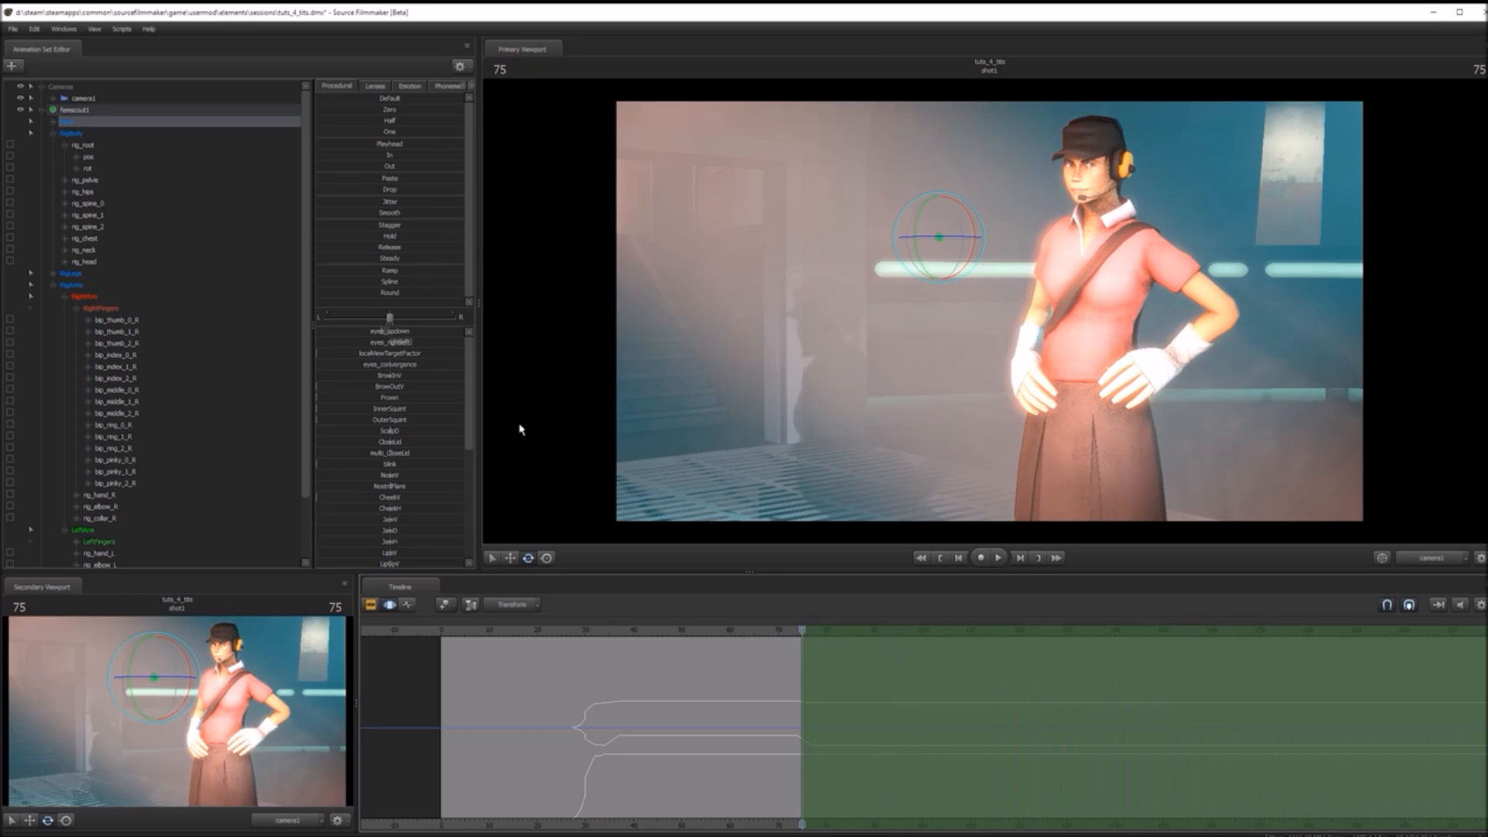
key(space)
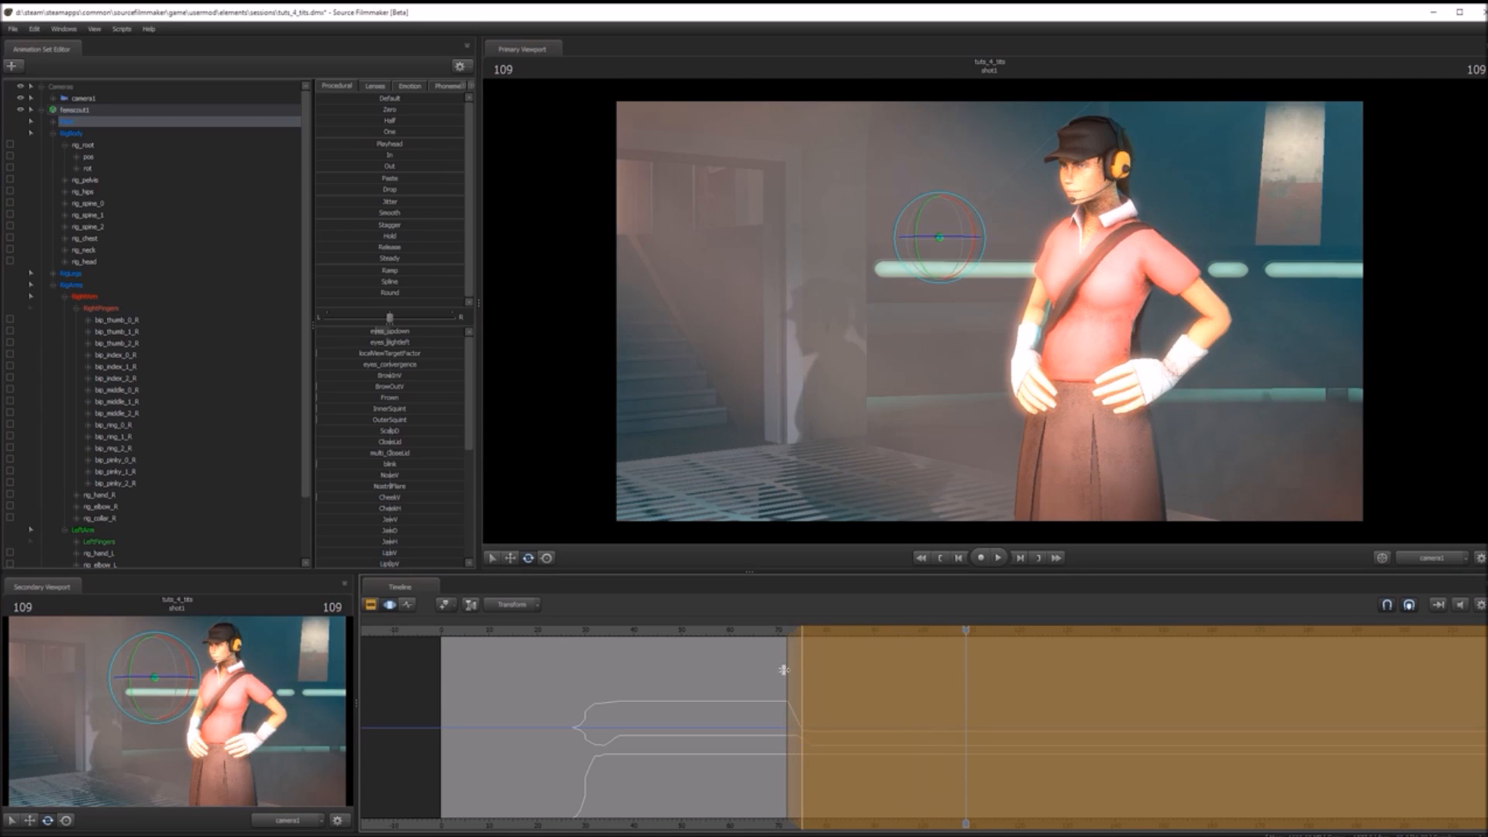
key(space)
- Examine the Face group's control curves across the shot in the Motion Editor and the Graph Editor
click(371, 608)
click(390, 606)
scroll(545, 657, down, 3)
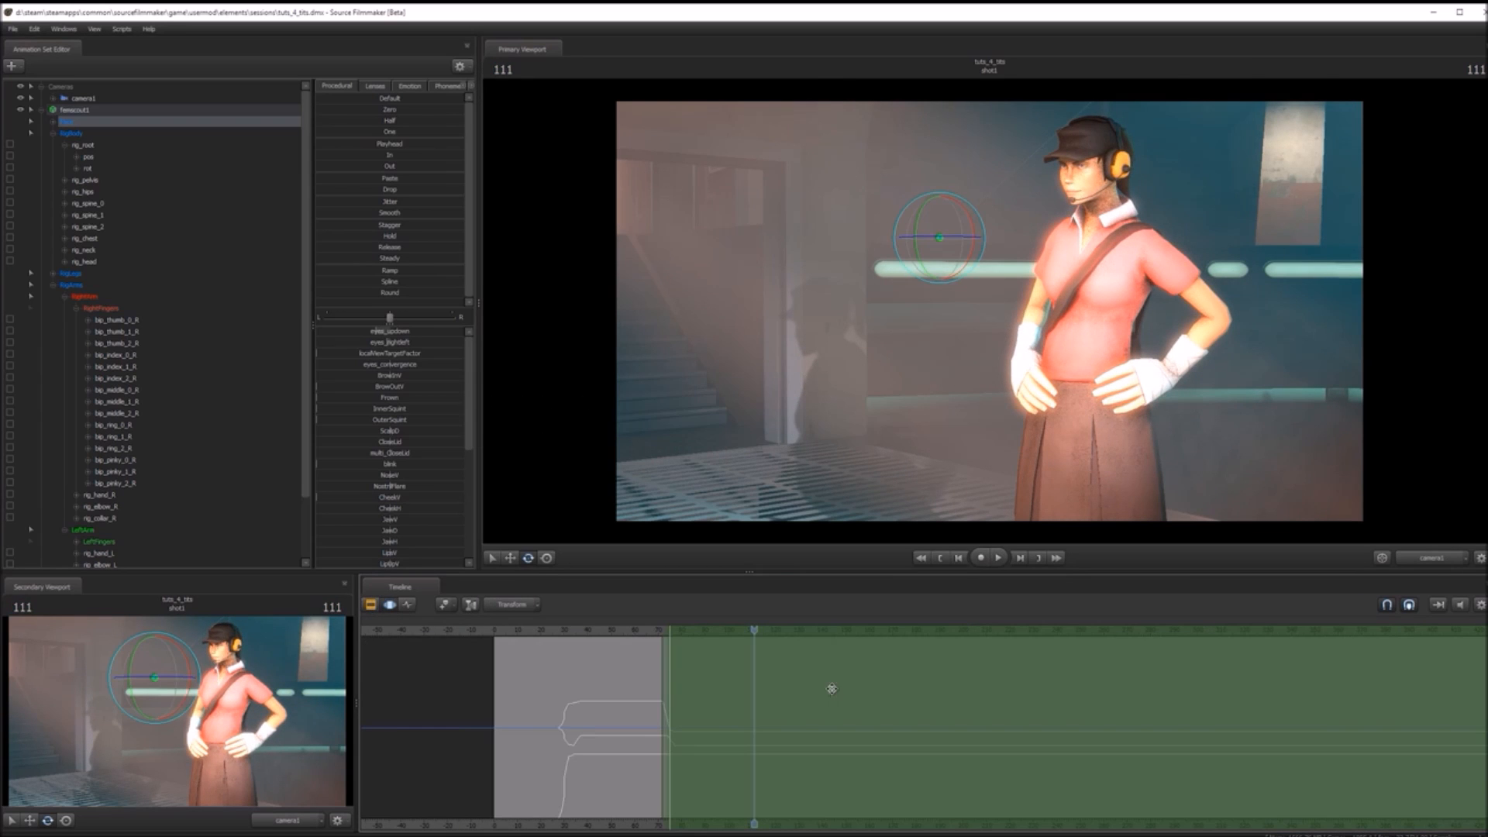
scroll(832, 689, up, 2)
click(431, 656)
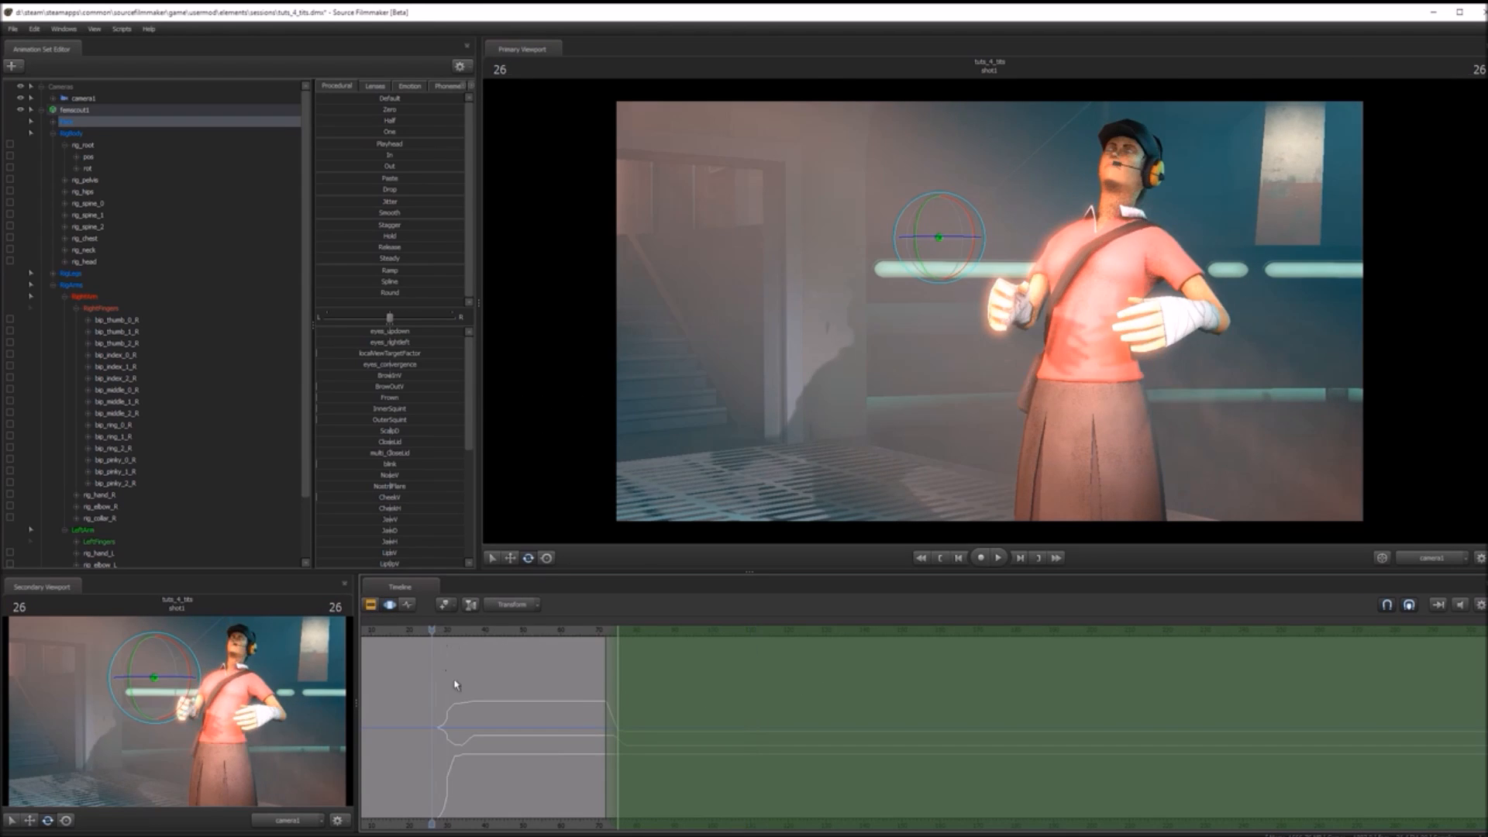
scroll(452, 676, down, 3)
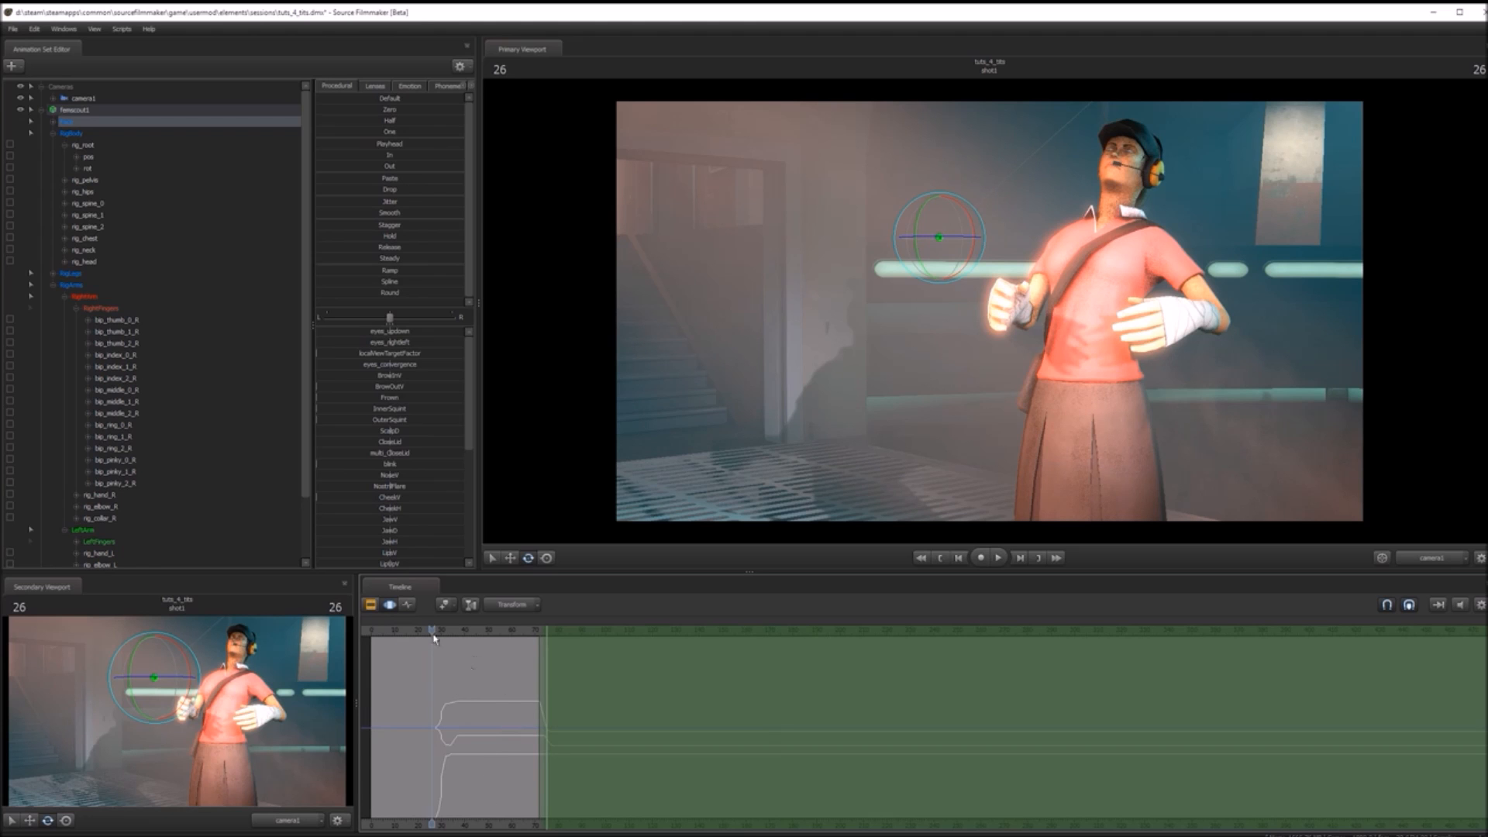
click(409, 605)
click(876, 626)
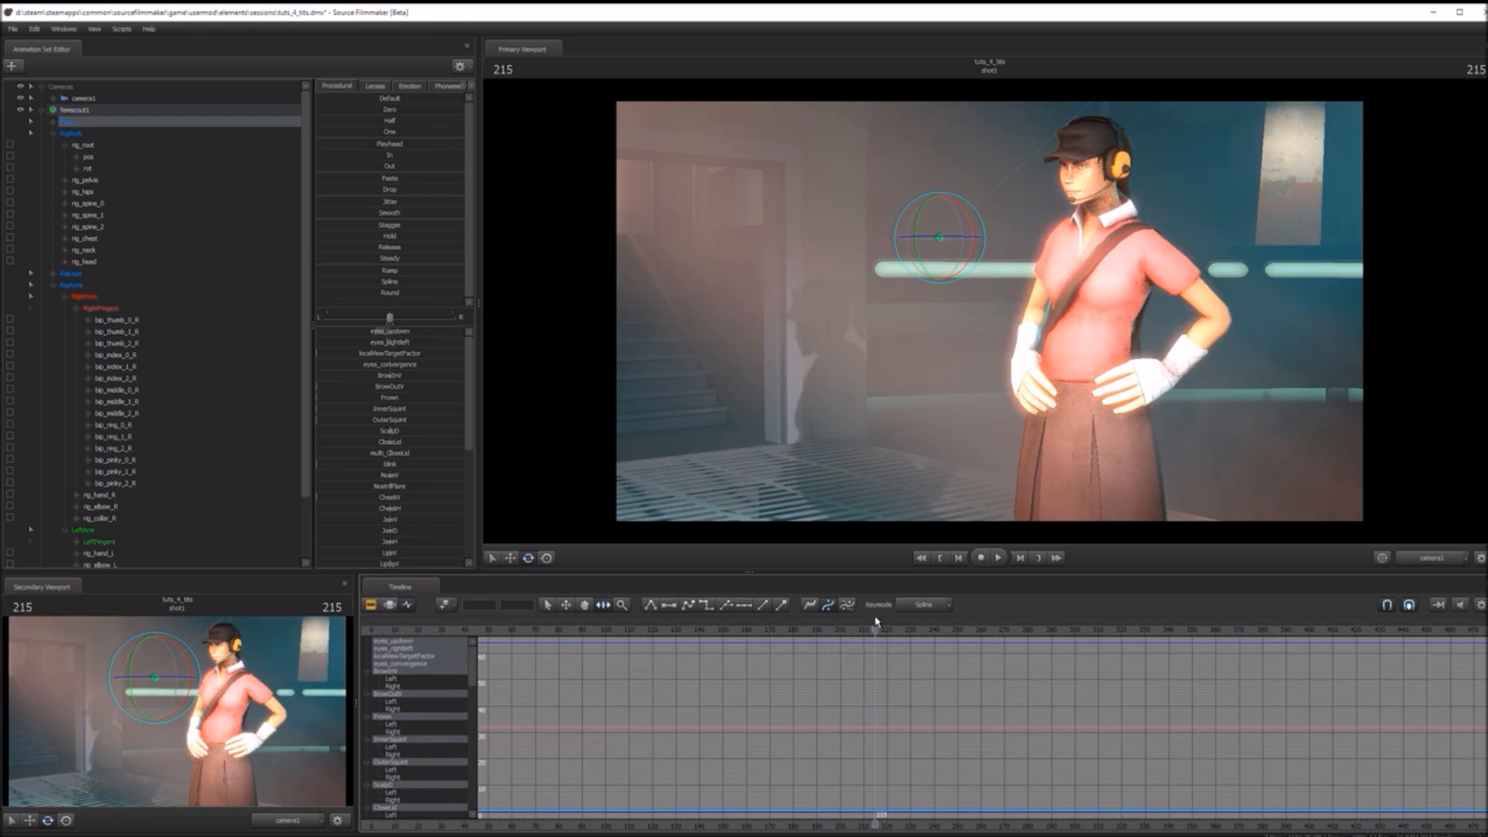
click(431, 630)
middle_drag(621, 659, 1045, 659)
scroll(1045, 659, down, 2)
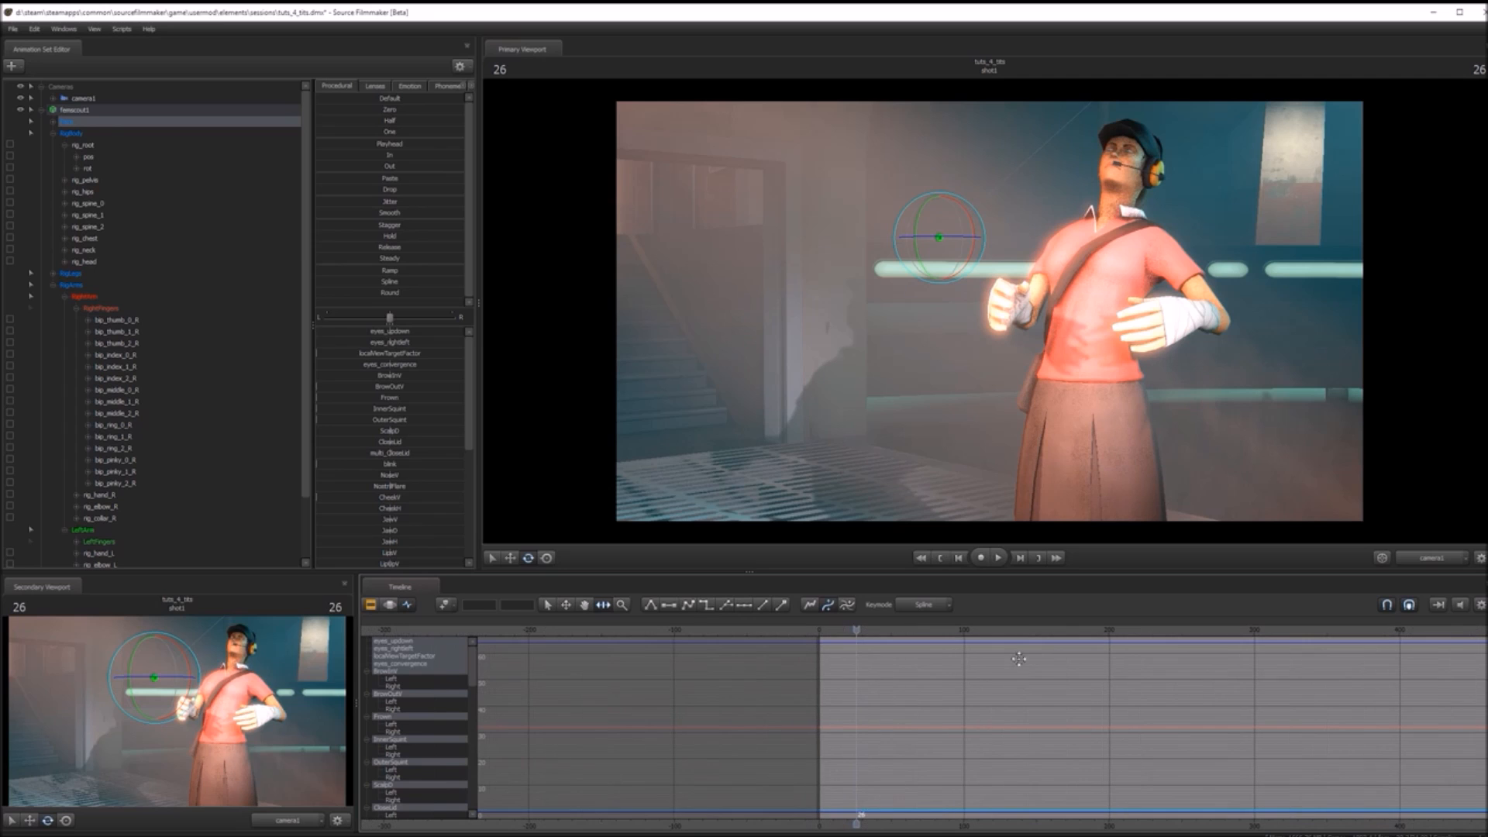
- Return to the Motion Editor and play the animation from frame 26 through the hands-on-hips pose
click(391, 605)
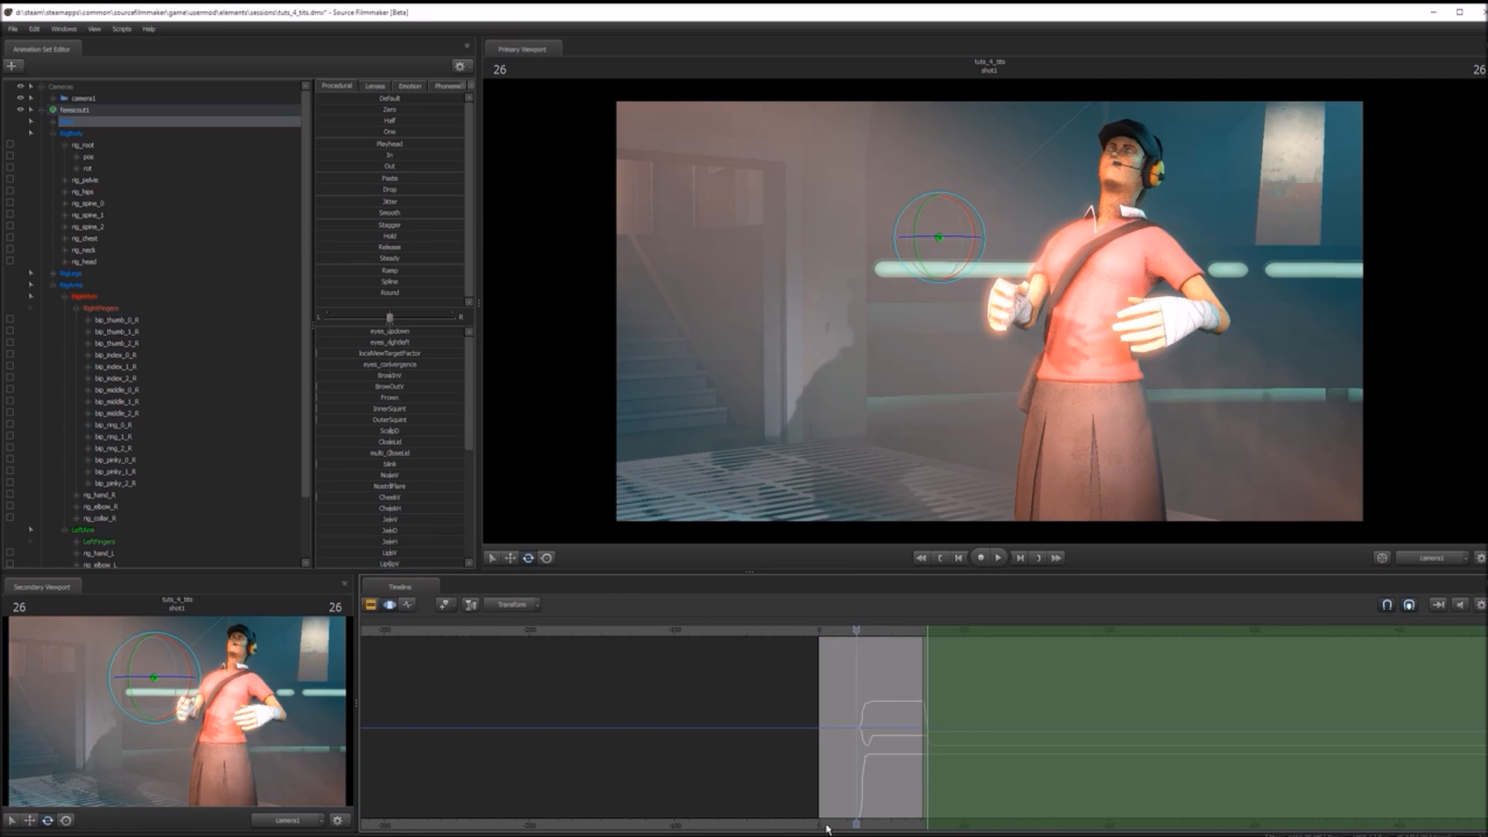
middle_drag(837, 830, 739, 728)
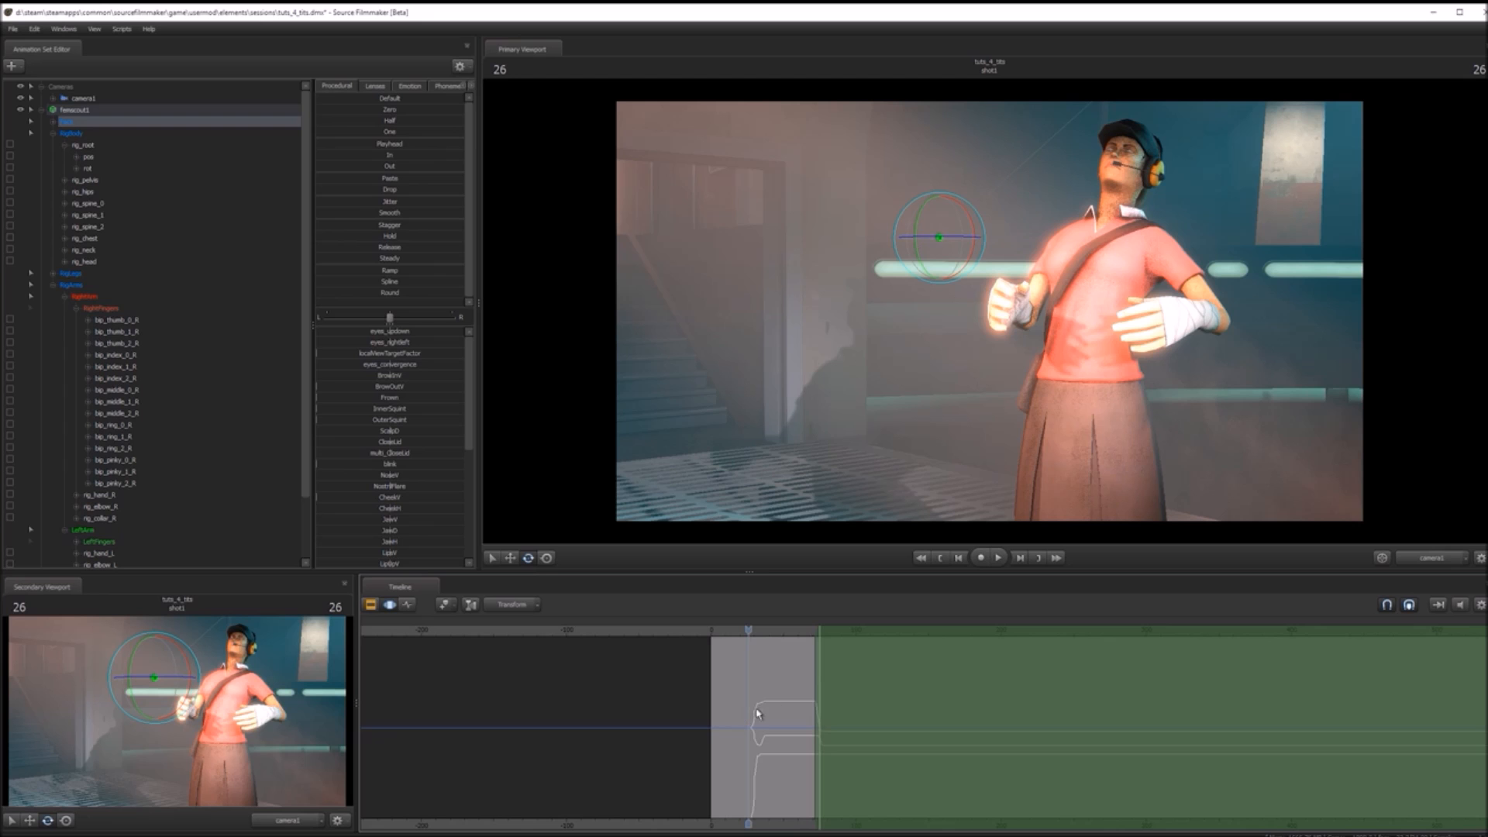
key(space)
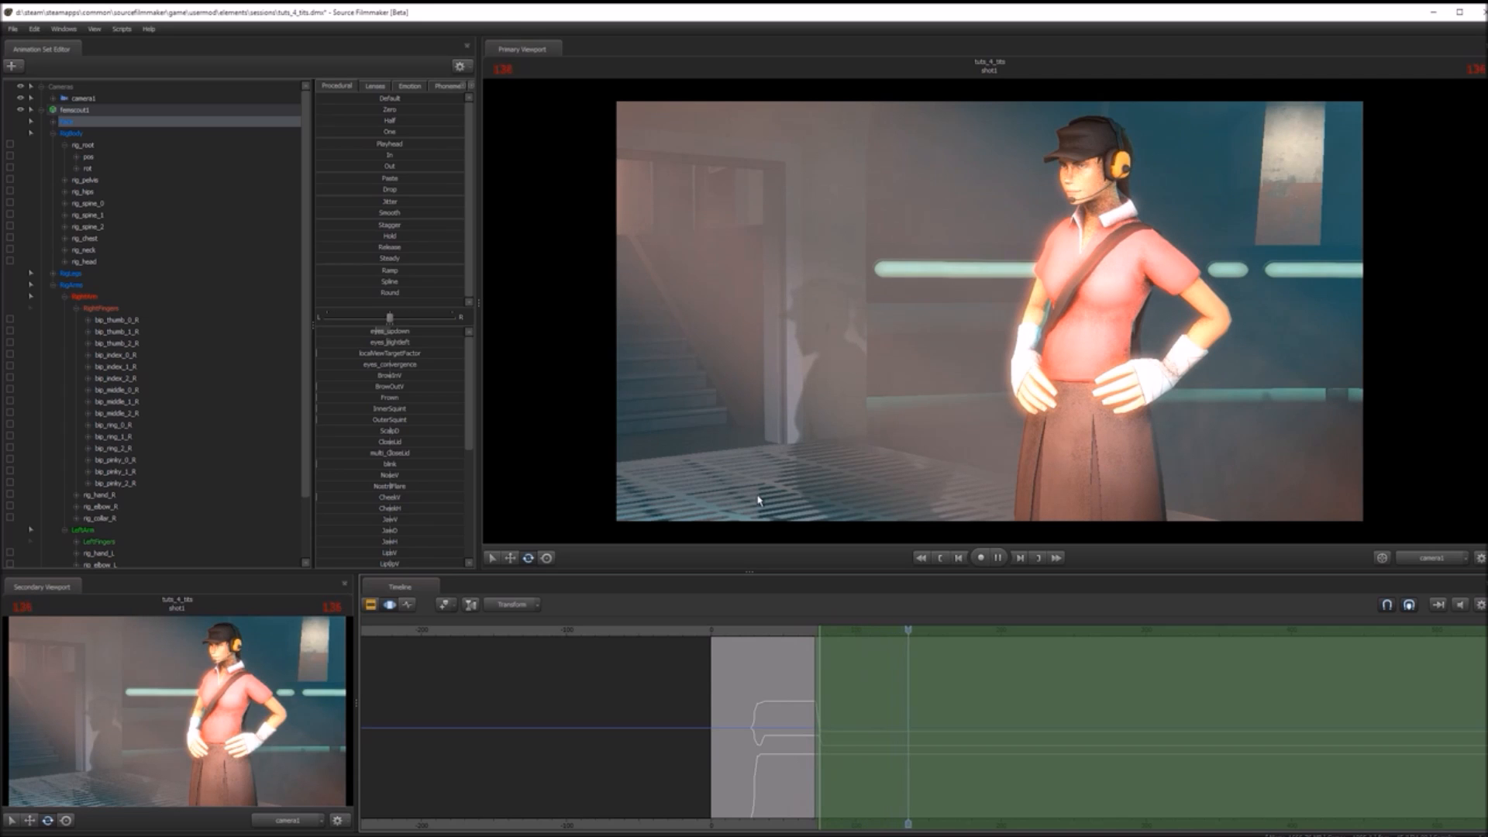
key(space)
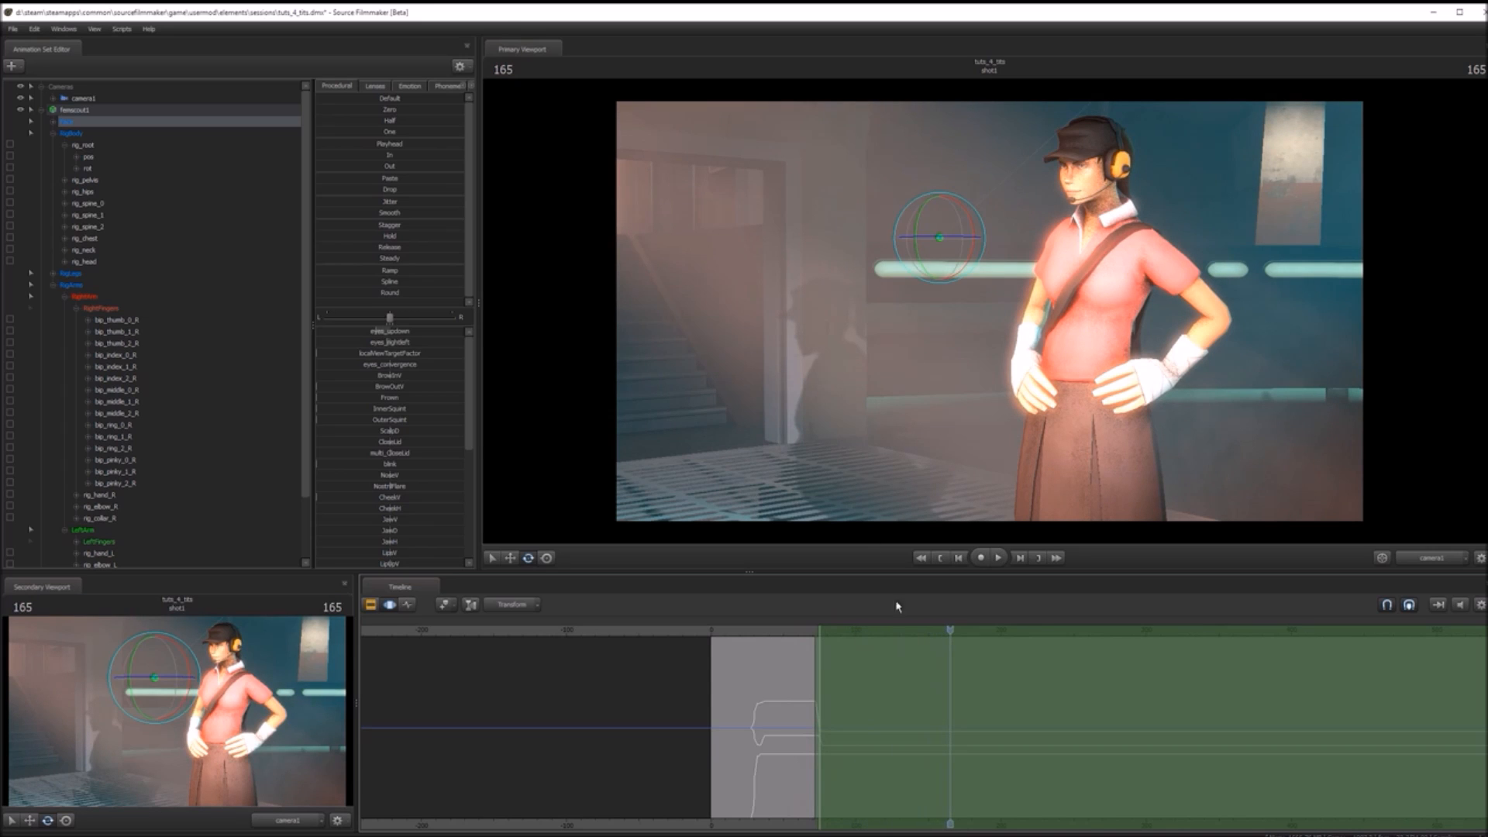
- Switch to the Clip Editor, collapse the femscout1 control hierarchy, and select the femscout1 animation set
click(370, 606)
drag(796, 822, 579, 820)
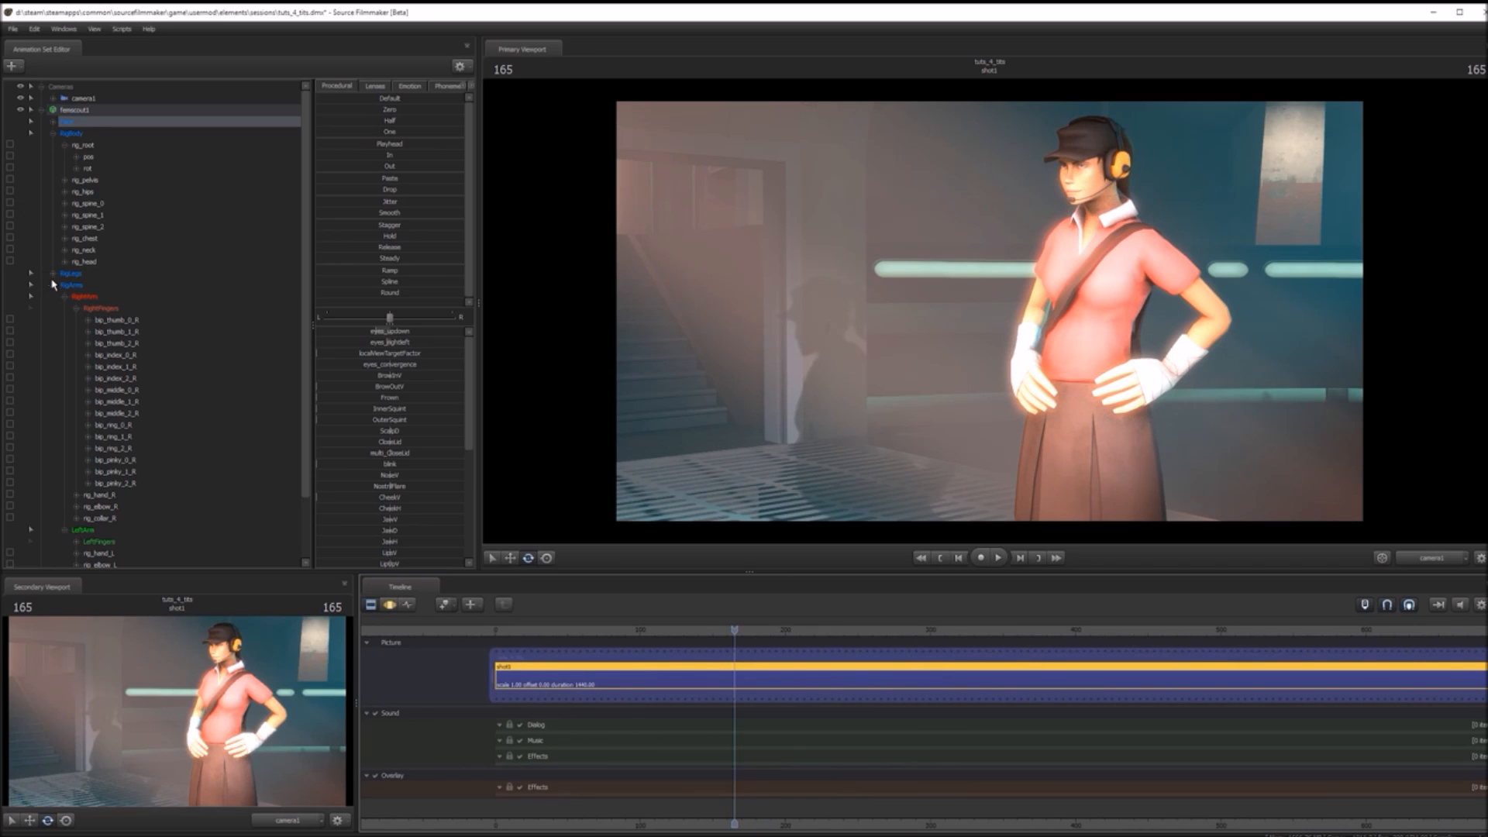
click(41, 111)
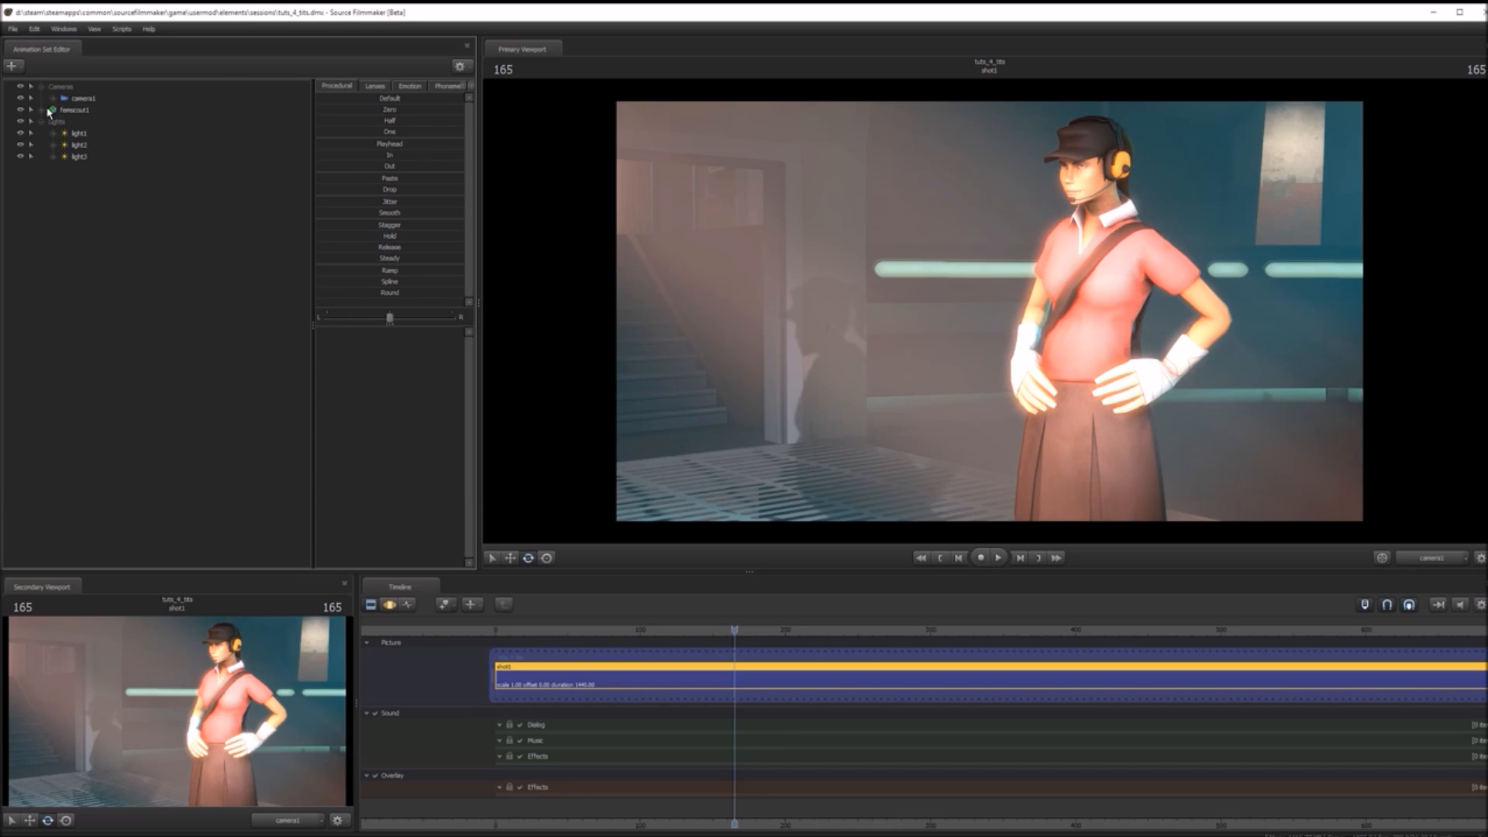
click(49, 113)
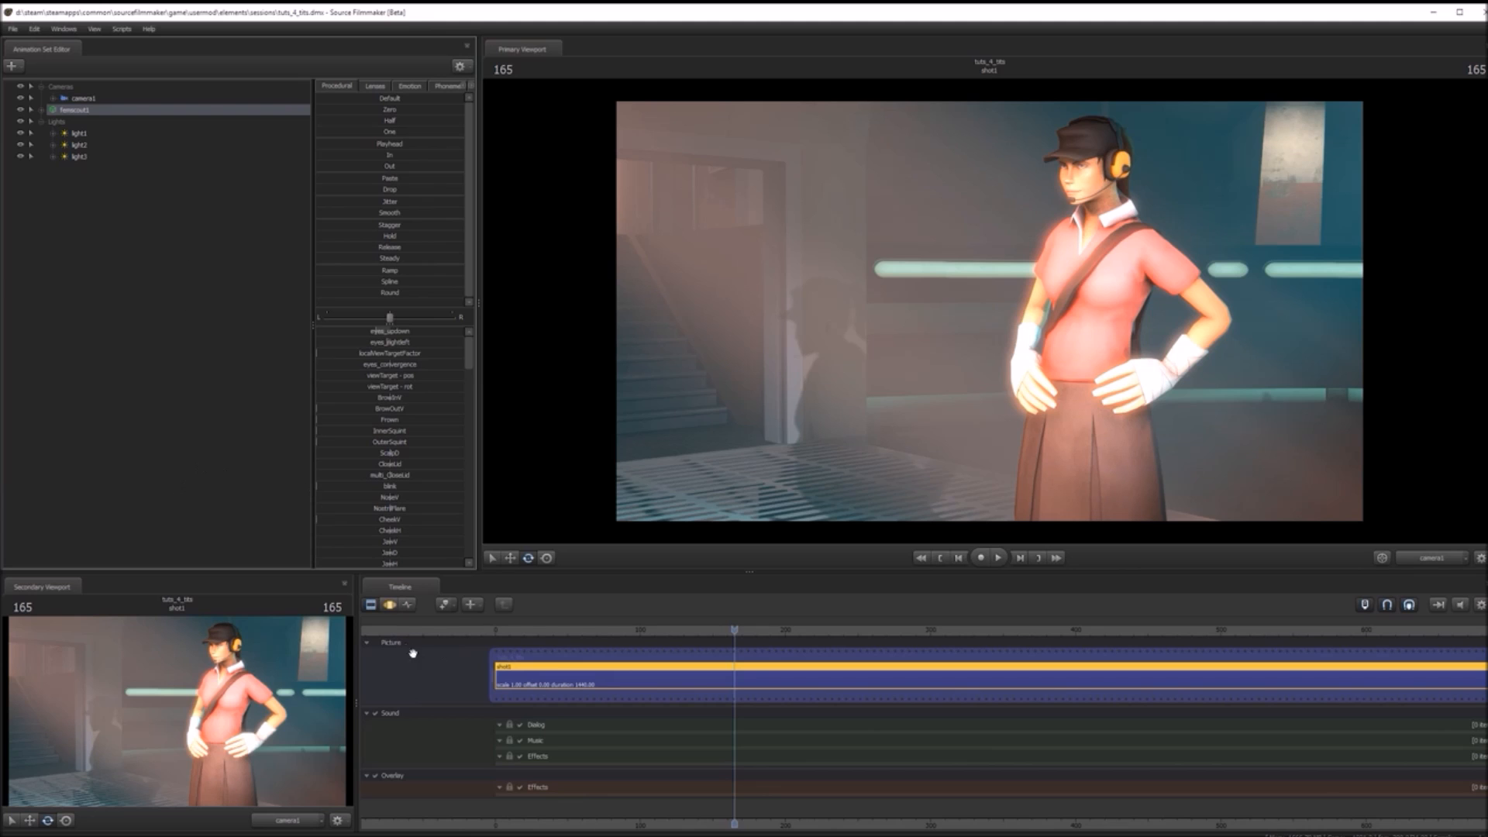
- Return the playhead to frame 0 of shot1 in the Clip Editor
click(390, 606)
click(373, 604)
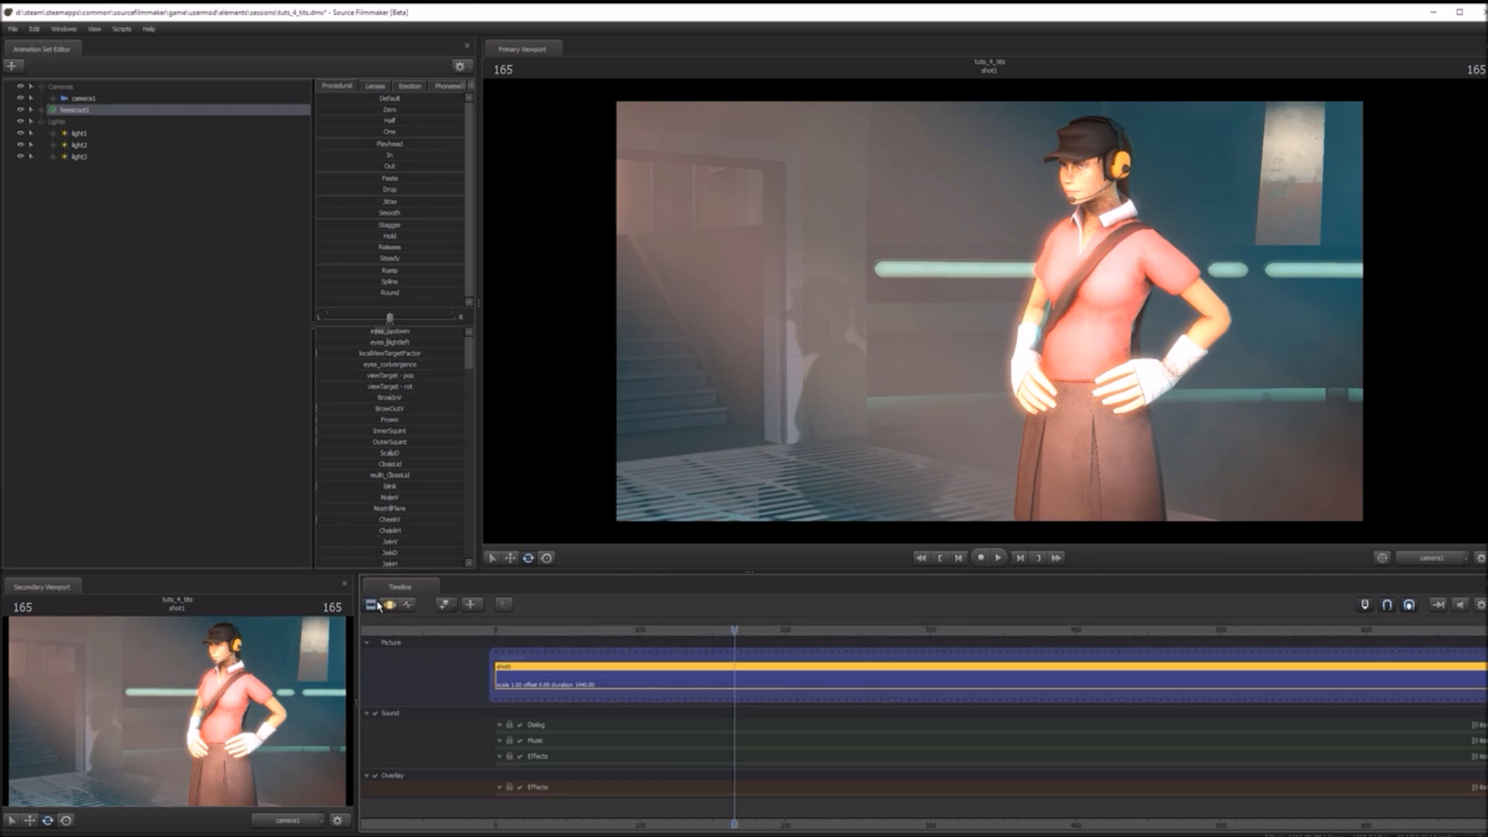
mouse_move(499, 631)
mouse_down()
mouse_move(663, 632)
mouse_move(828, 665)
mouse_move(506, 660)
mouse_up()
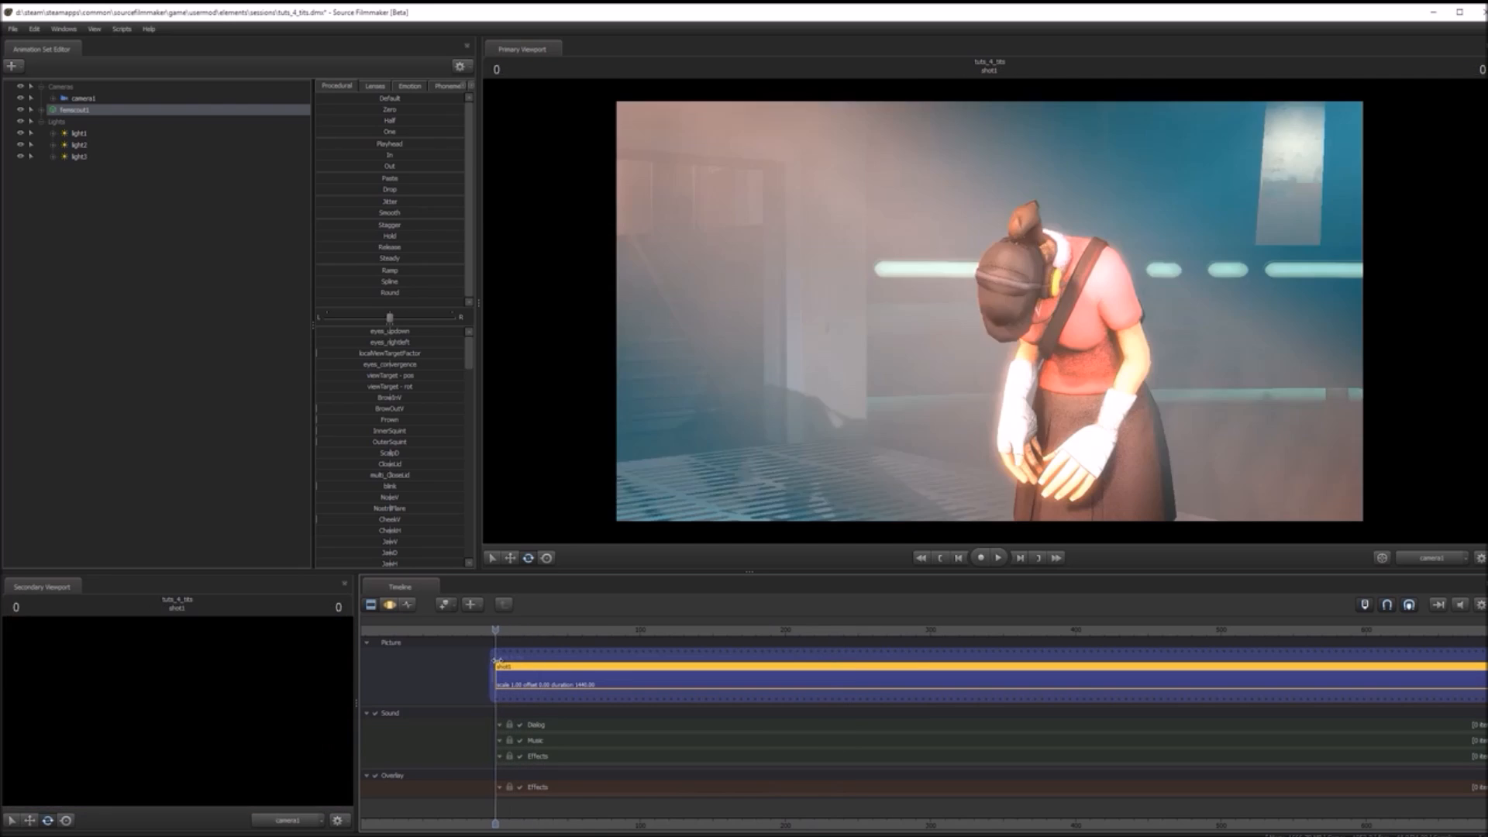
- Duplicate the camera1 animation set and make the copy, camera2, the scene camera of shot1
click(113, 332)
right_click(115, 337)
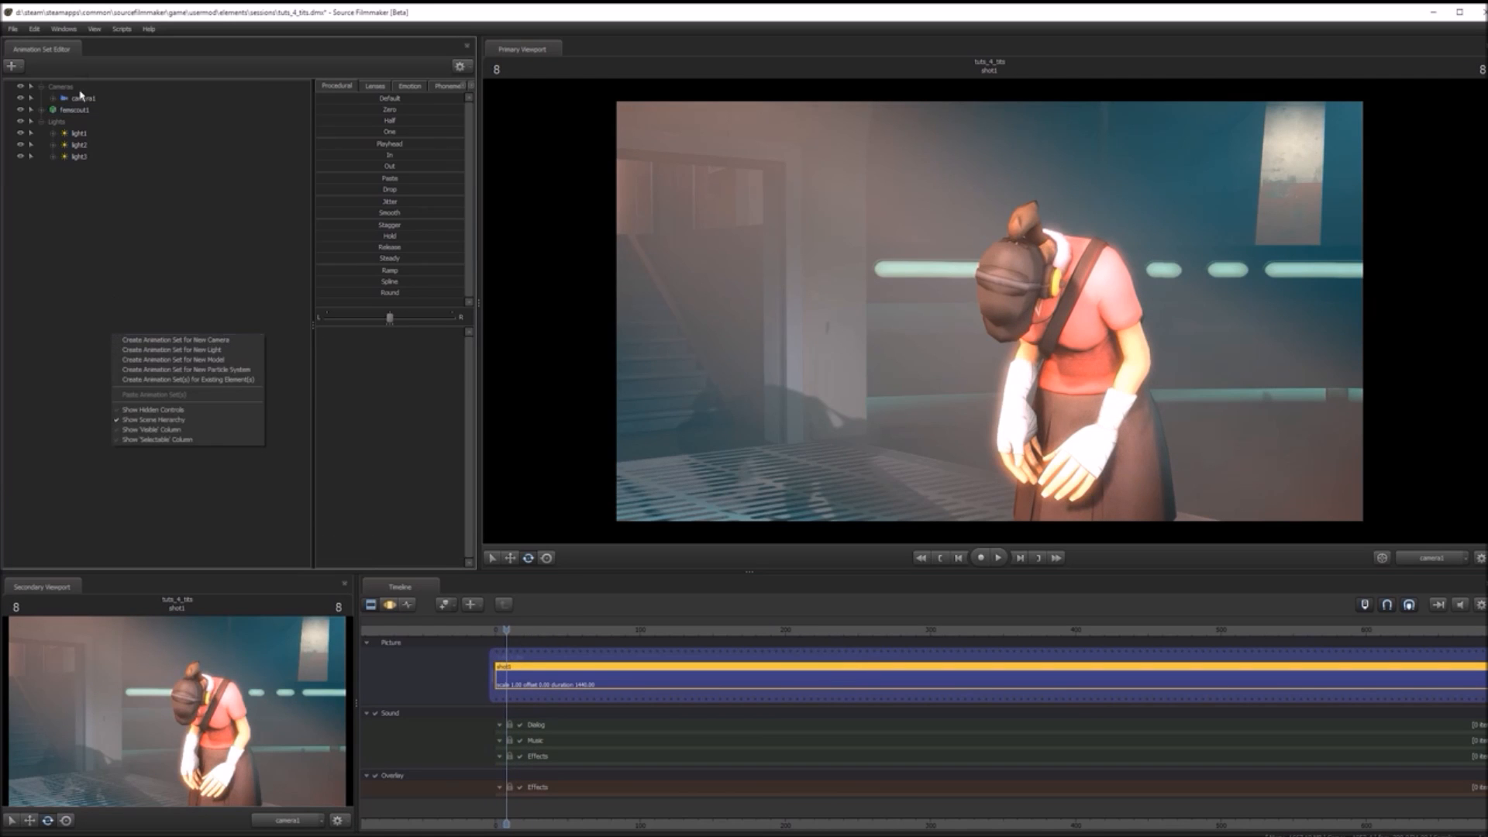
click(155, 340)
right_click(192, 284)
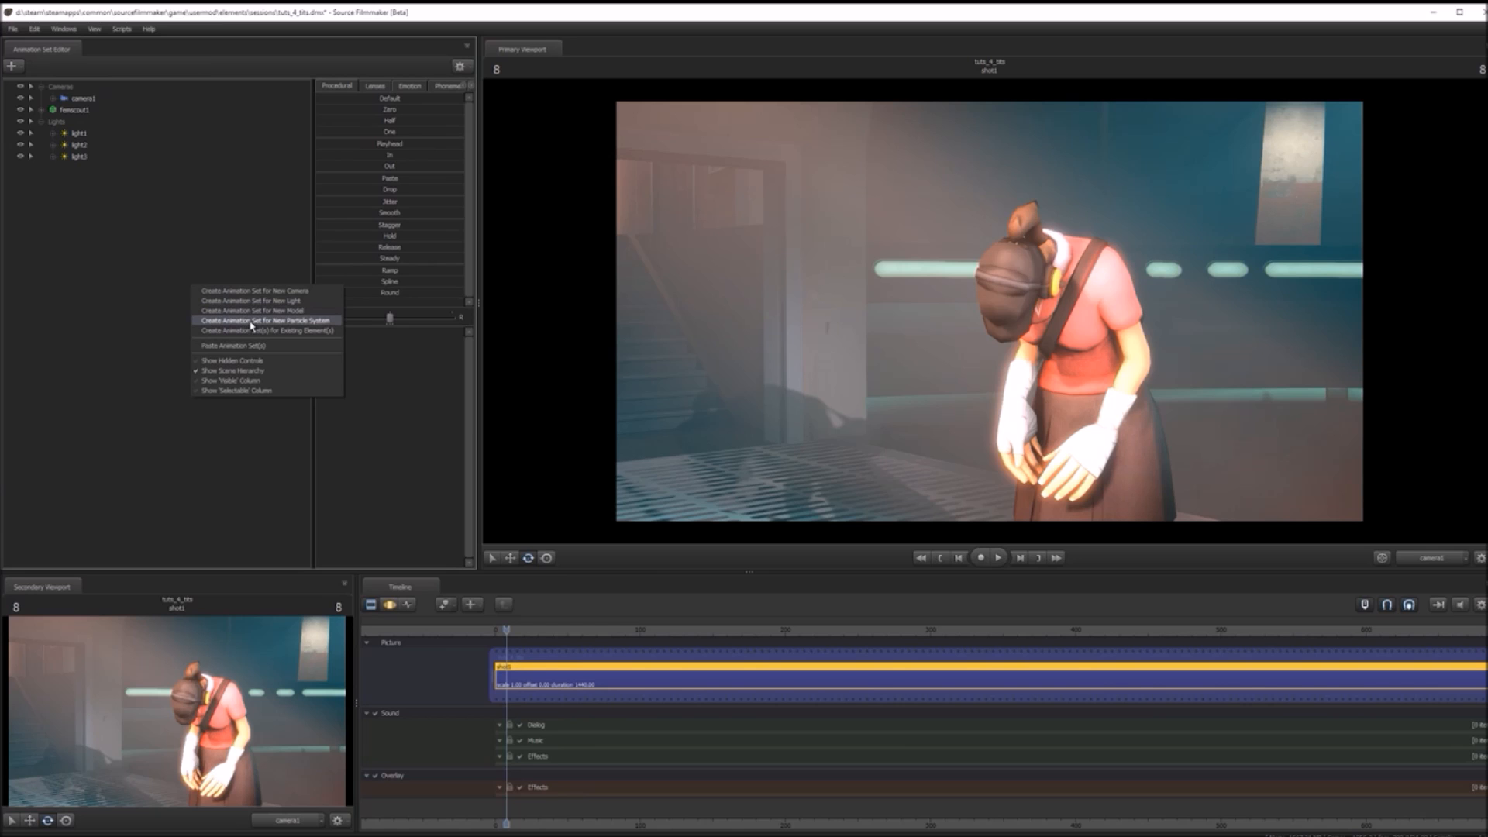
click(242, 348)
drag(69, 167, 92, 97)
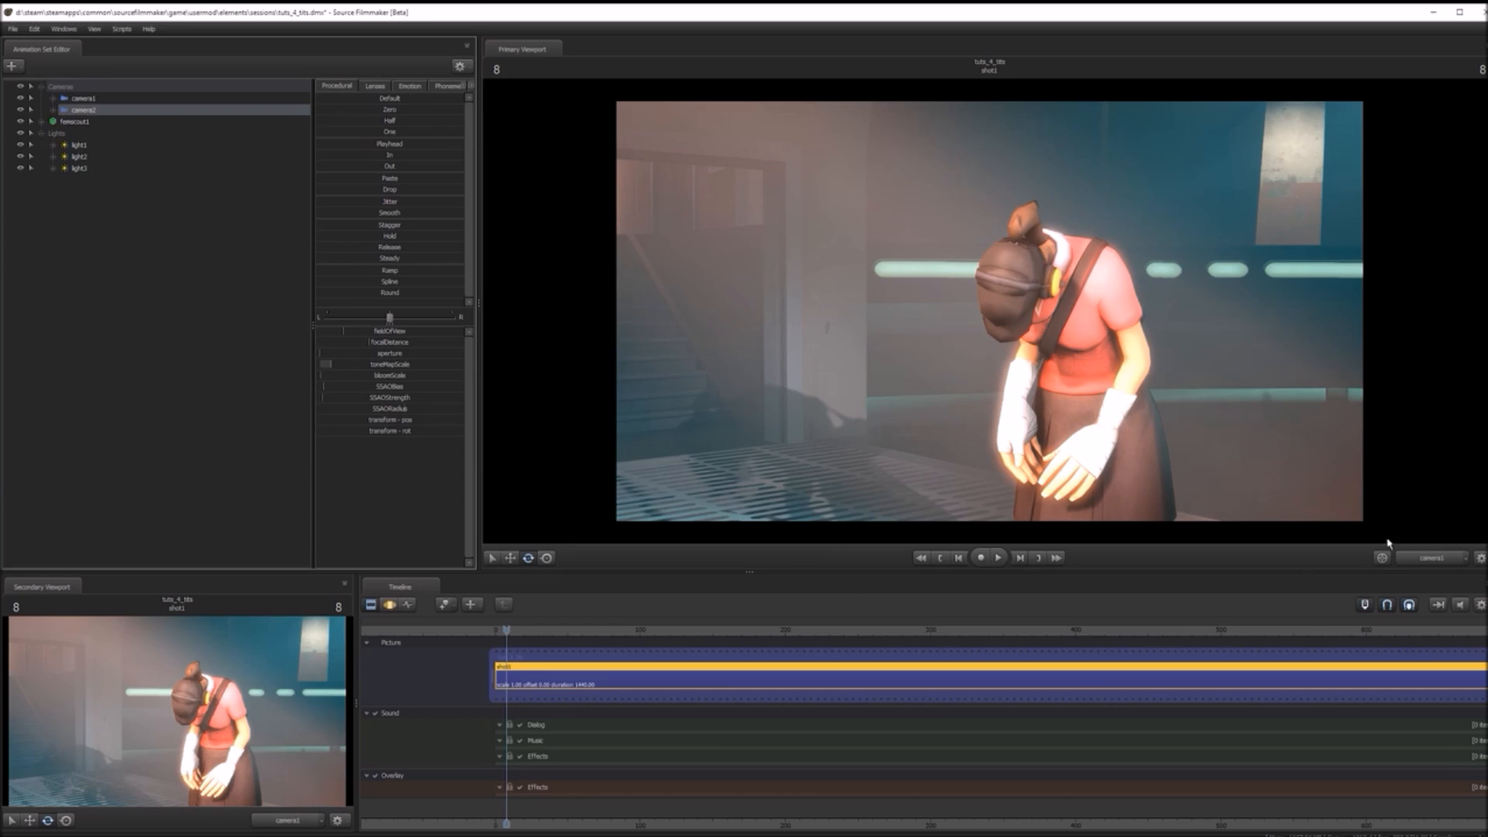
click(1465, 560)
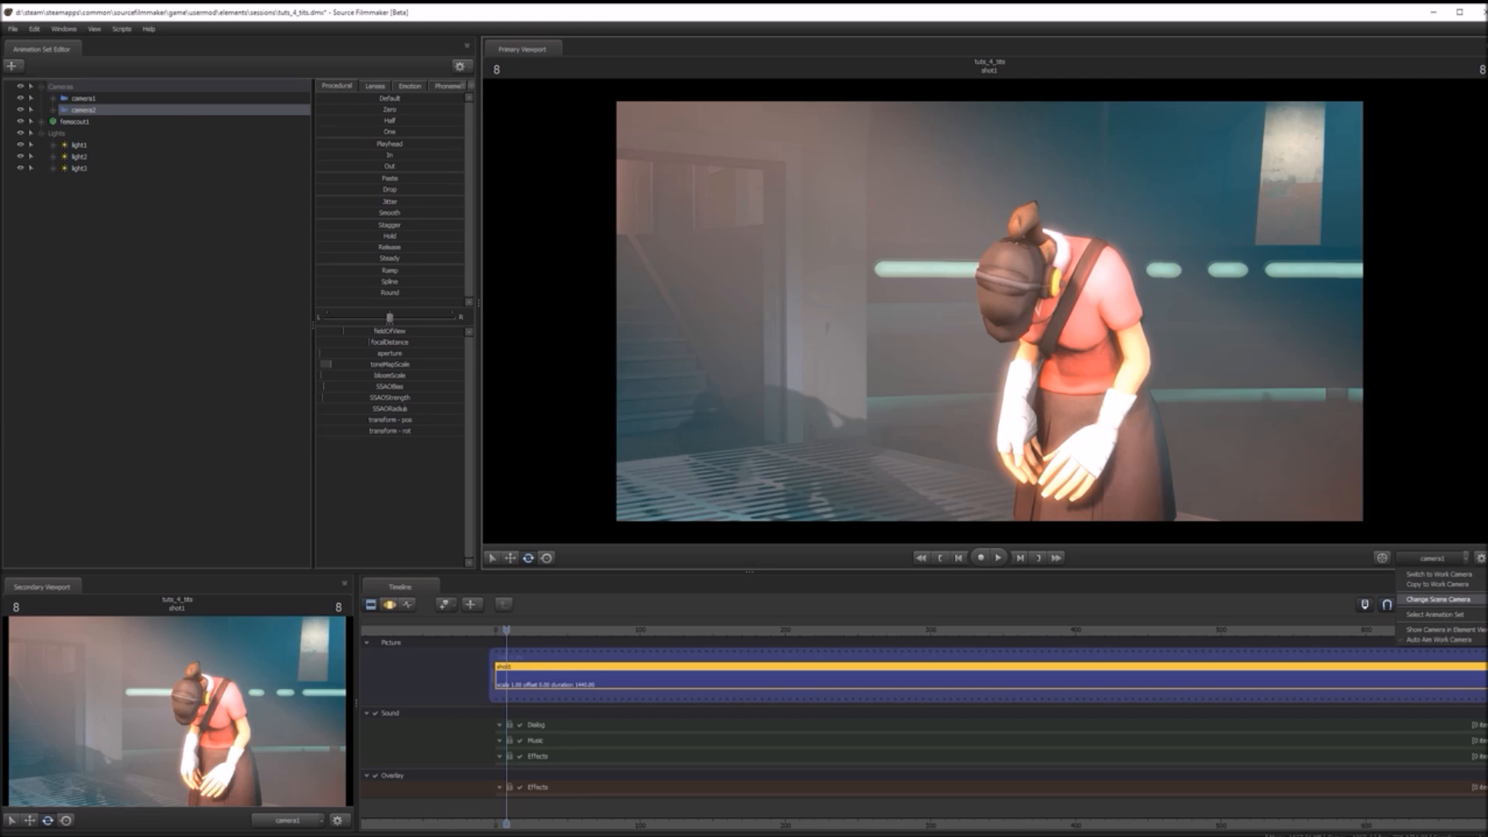
click(1487, 609)
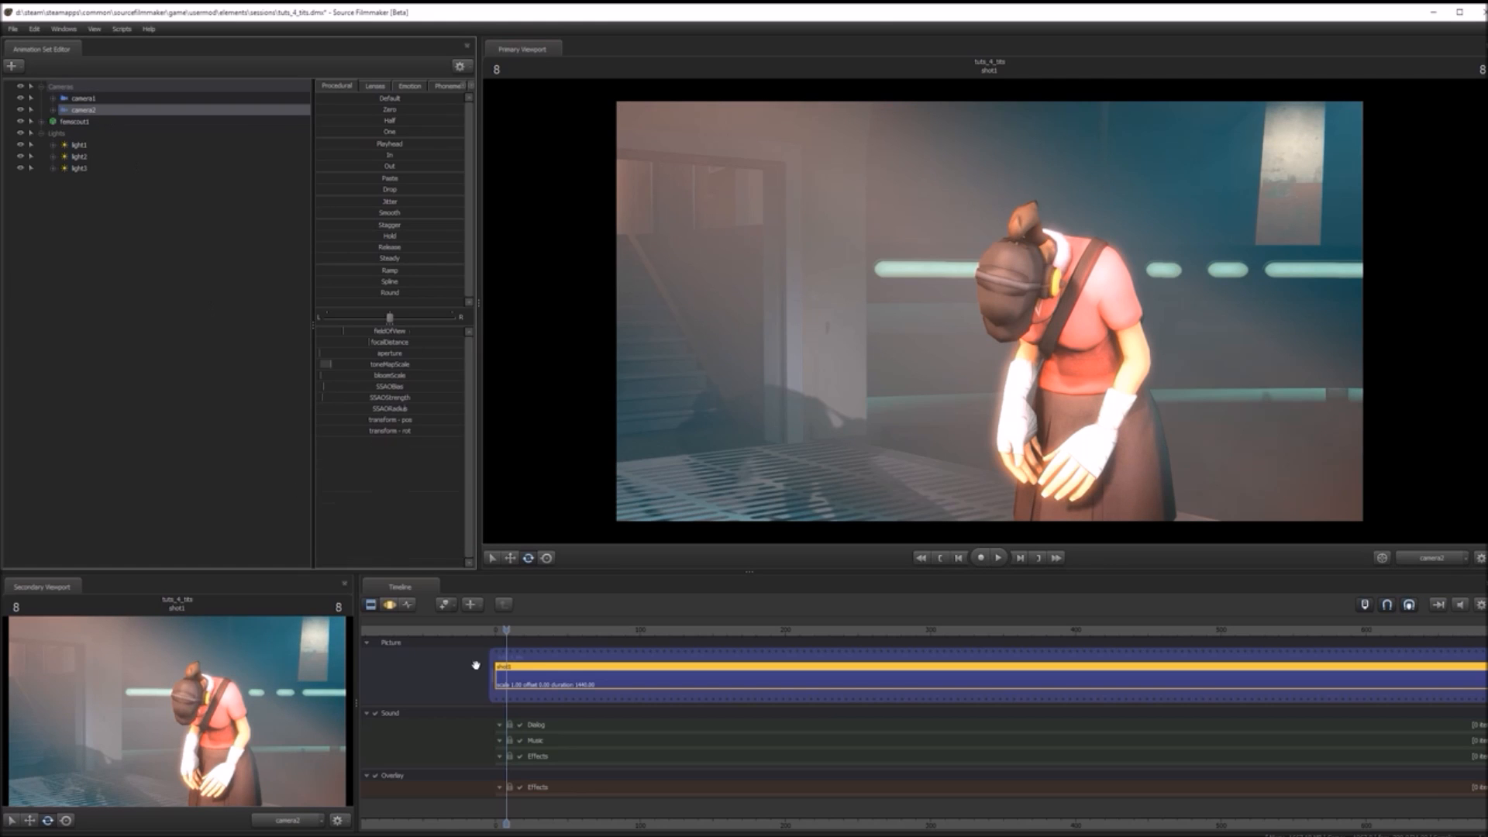
- Narrow camera2's field of view in the Motion Editor and frame a close-up of the character's head and torso
click(390, 606)
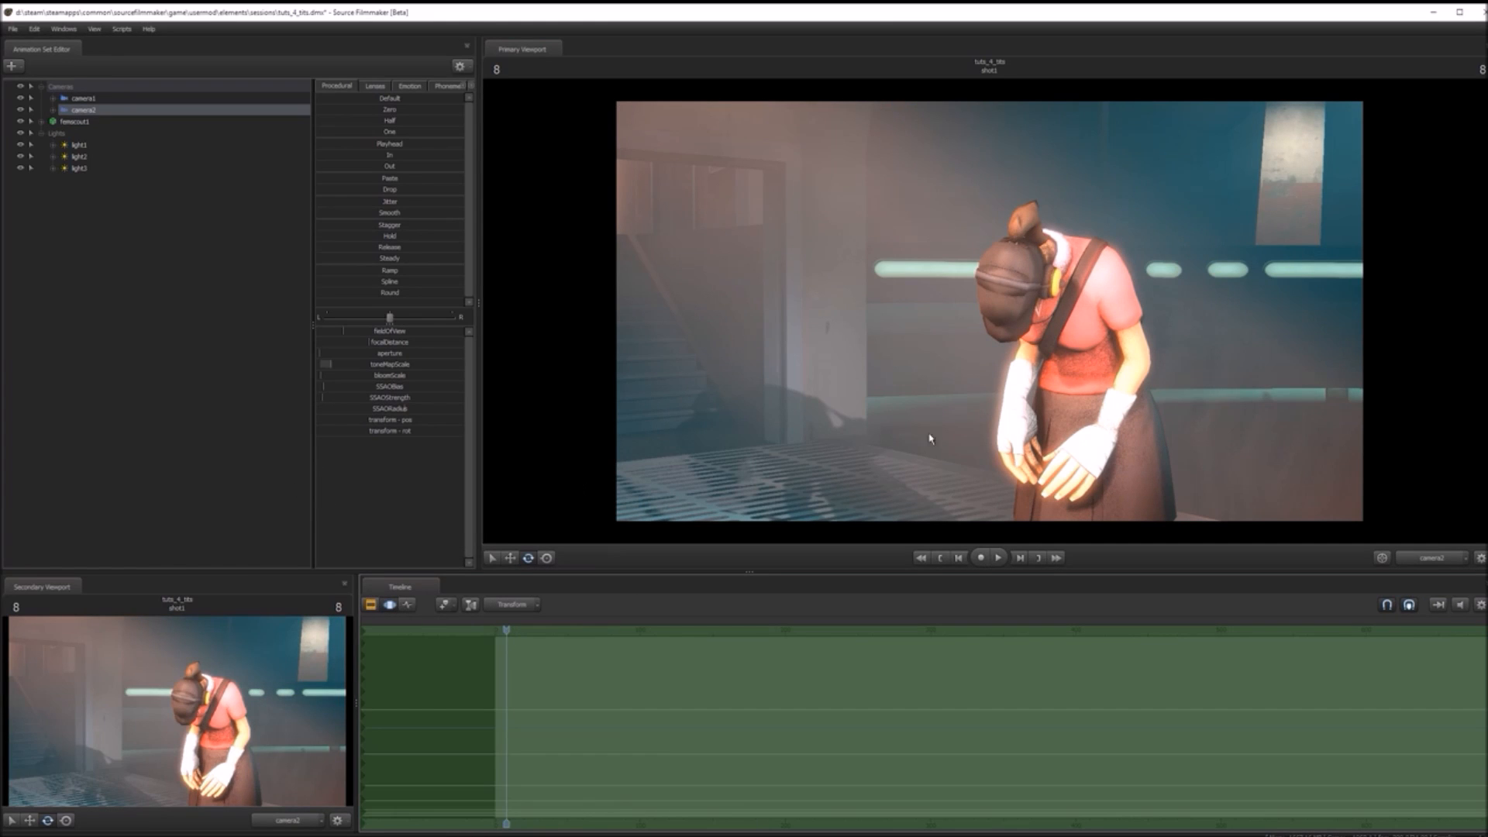
drag(369, 334, 307, 334)
drag(990, 311, 989, 318)
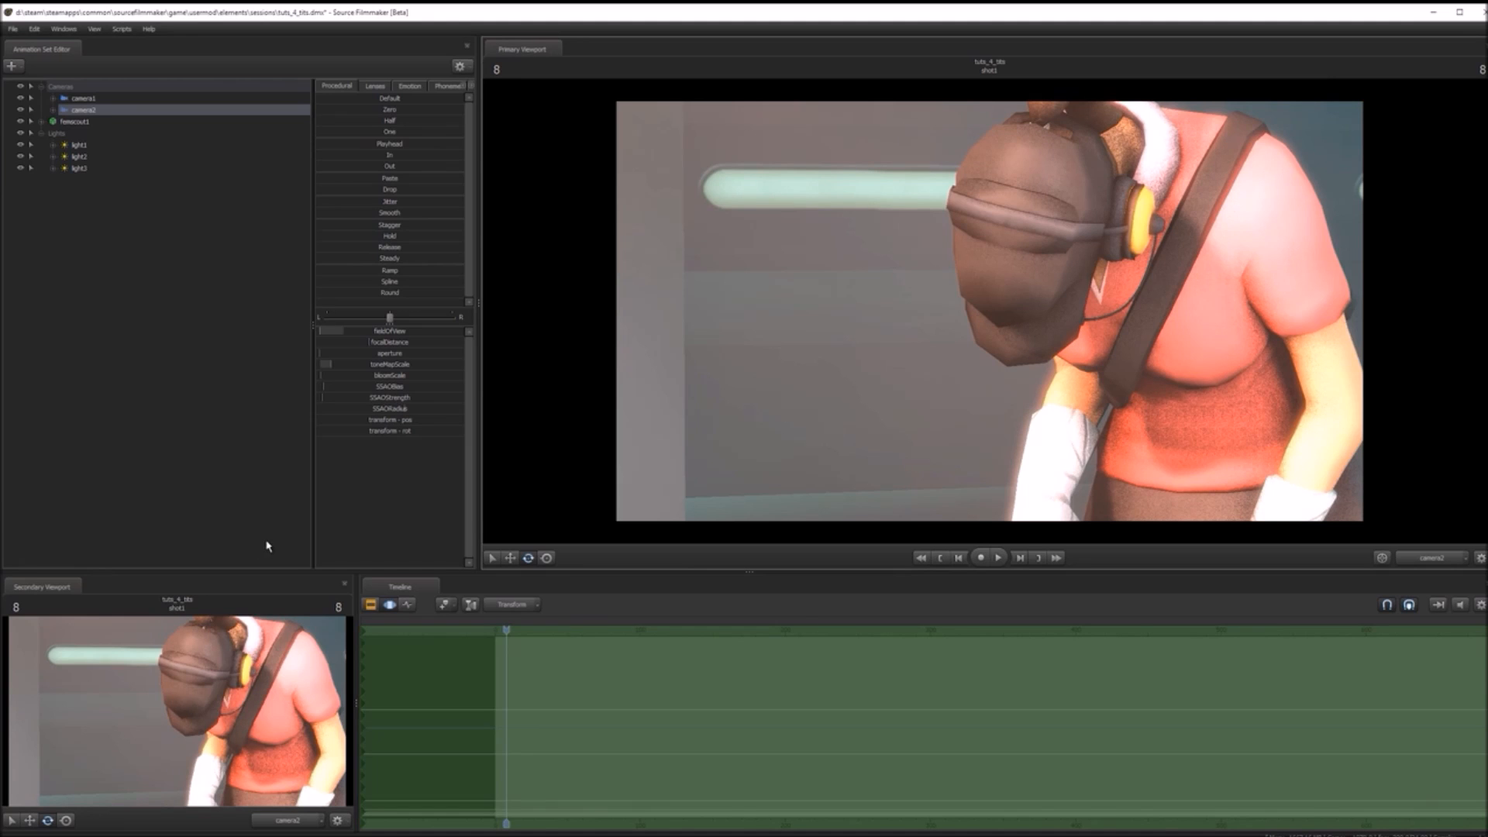
- Keyframe camera2 in the Graph Editor so the close-up follows the character from the bow through the wave to the hands-on-hips pose
click(409, 605)
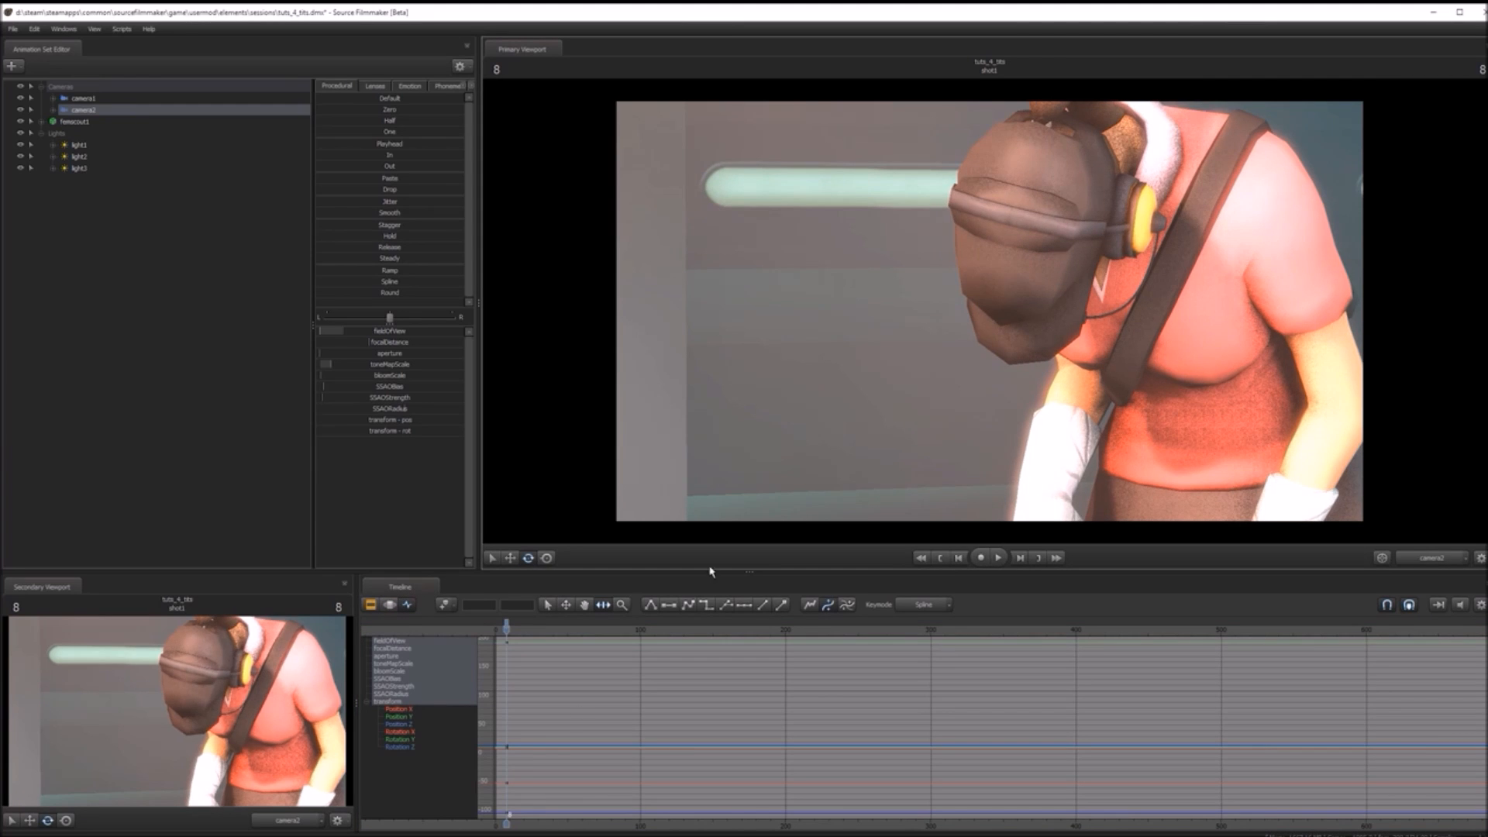
drag(521, 629, 559, 629)
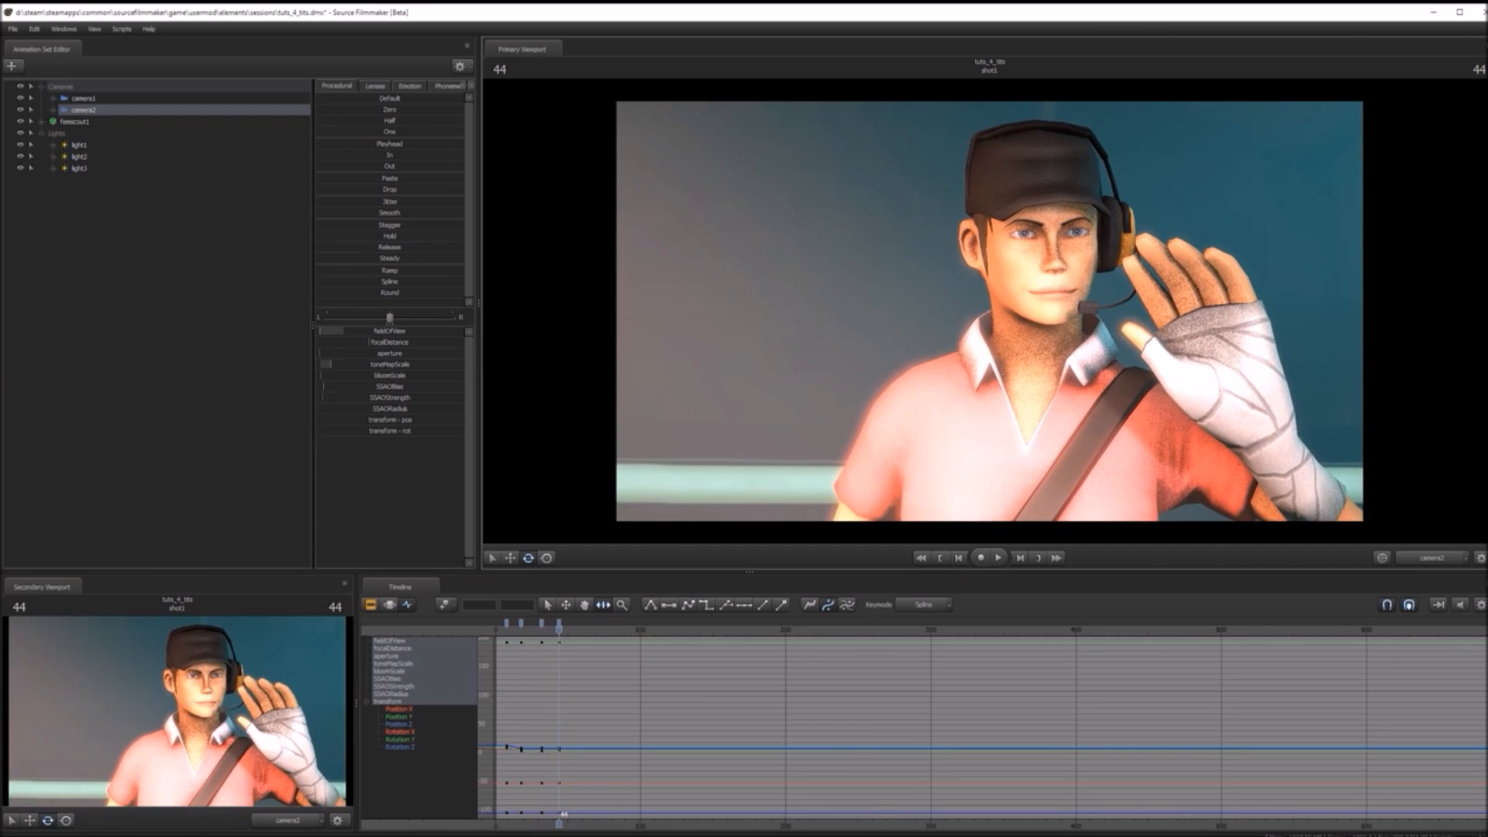
key(Right)
key(Right)
key(Right)
key(Right)
key(Right)
key(Right)
key(Right)
key(Right)
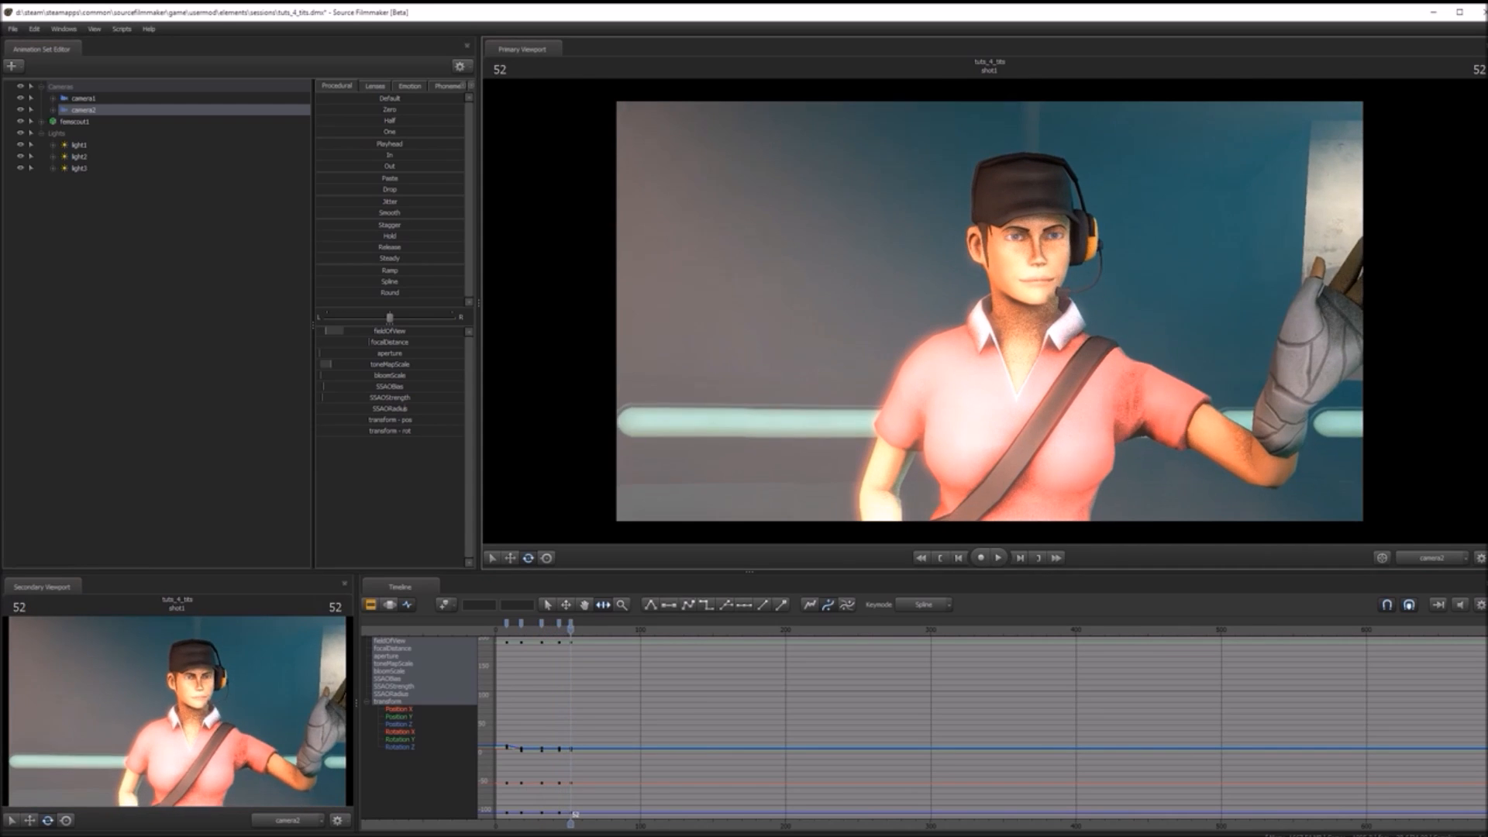
key(space)
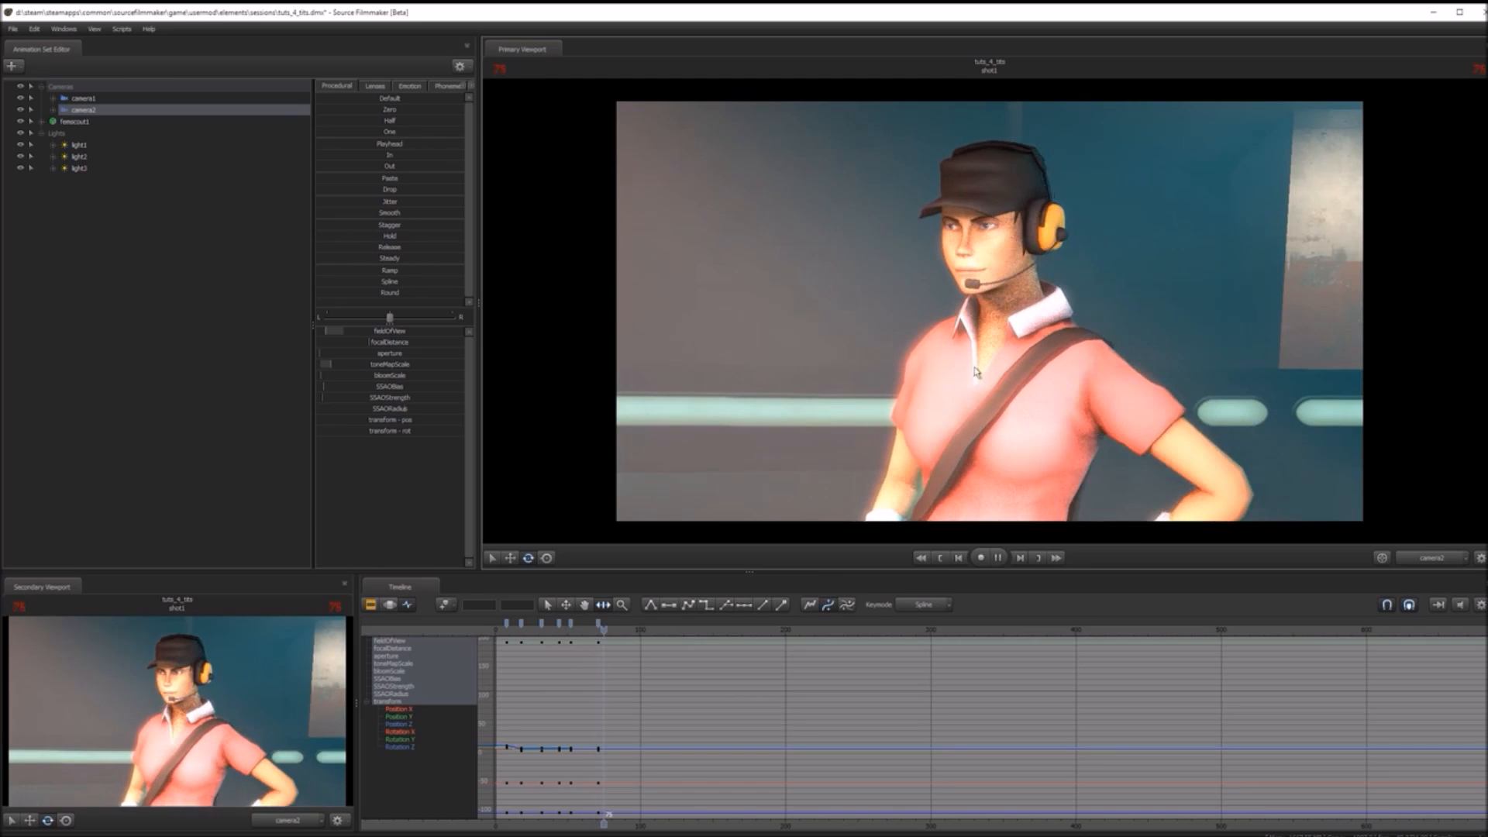
key(space)
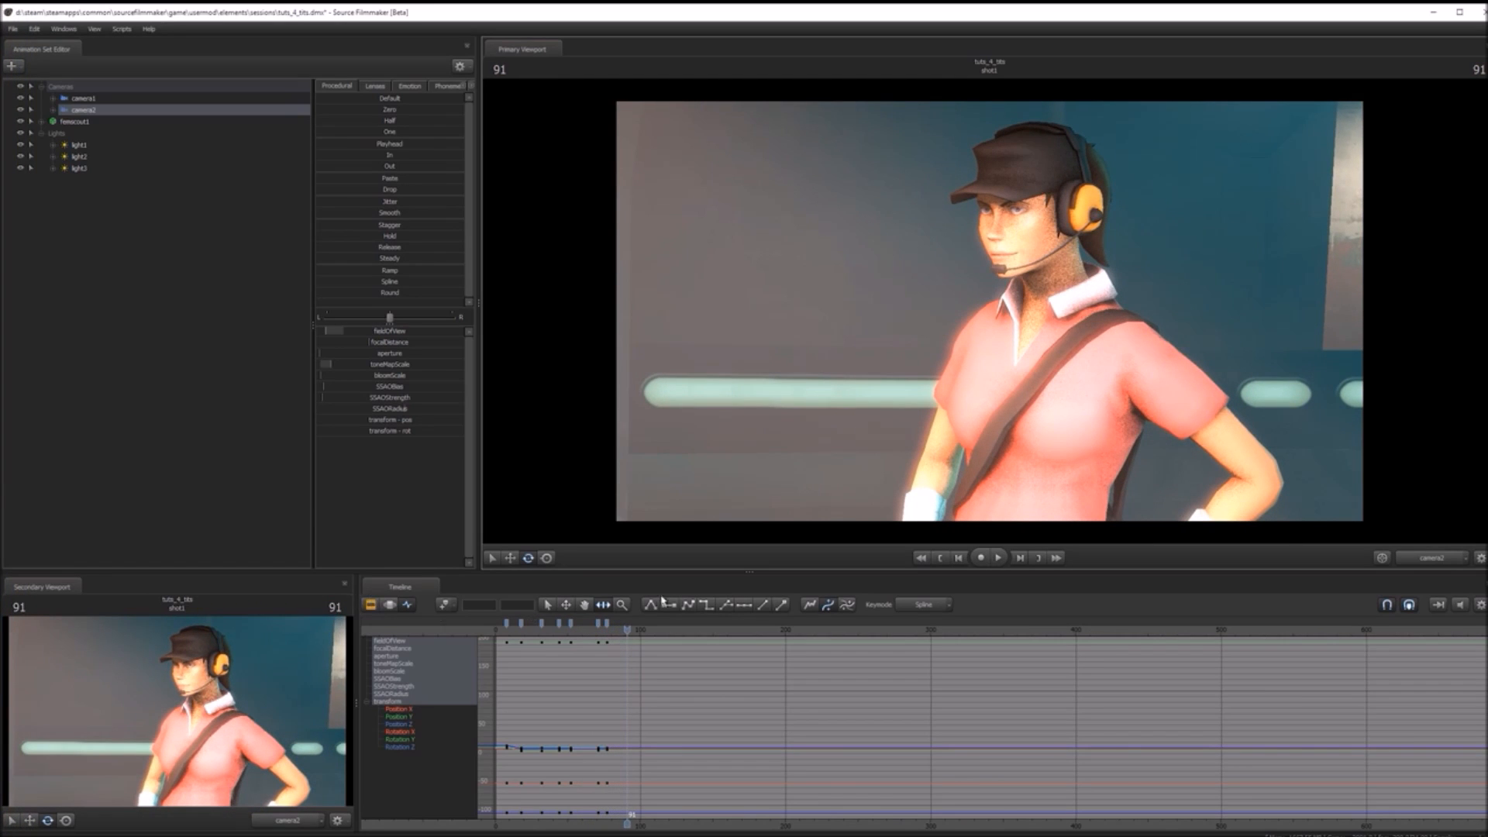
- At frame 30 in the Motion Editor, set camera2's focal distance to about 131.5 and raise its aperture
drag(513, 637, 543, 635)
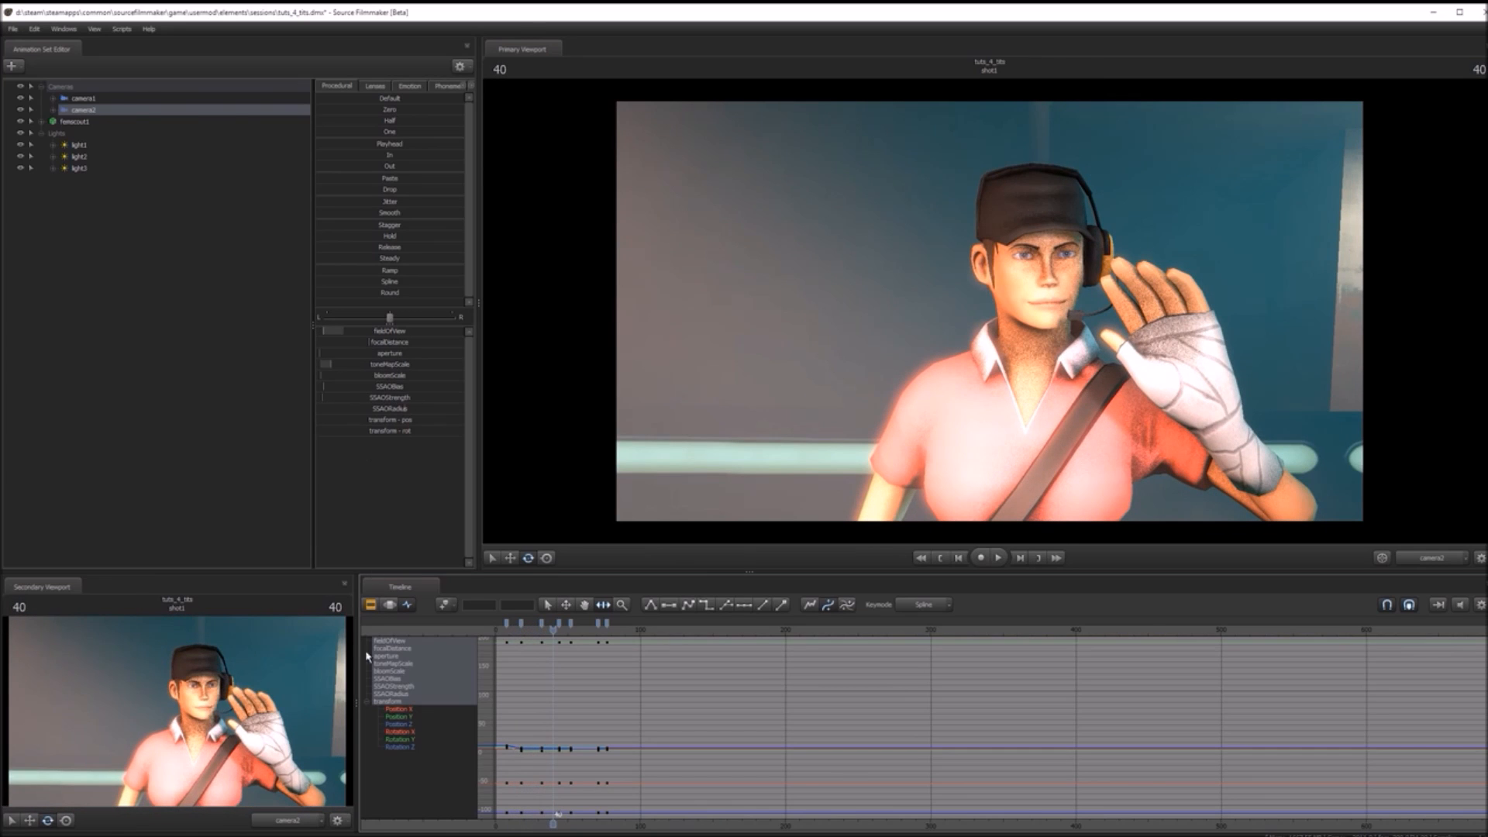
click(387, 606)
mouse_move(530, 628)
mouse_down()
mouse_move(555, 630)
mouse_move(539, 629)
mouse_up()
drag(389, 342, 402, 342)
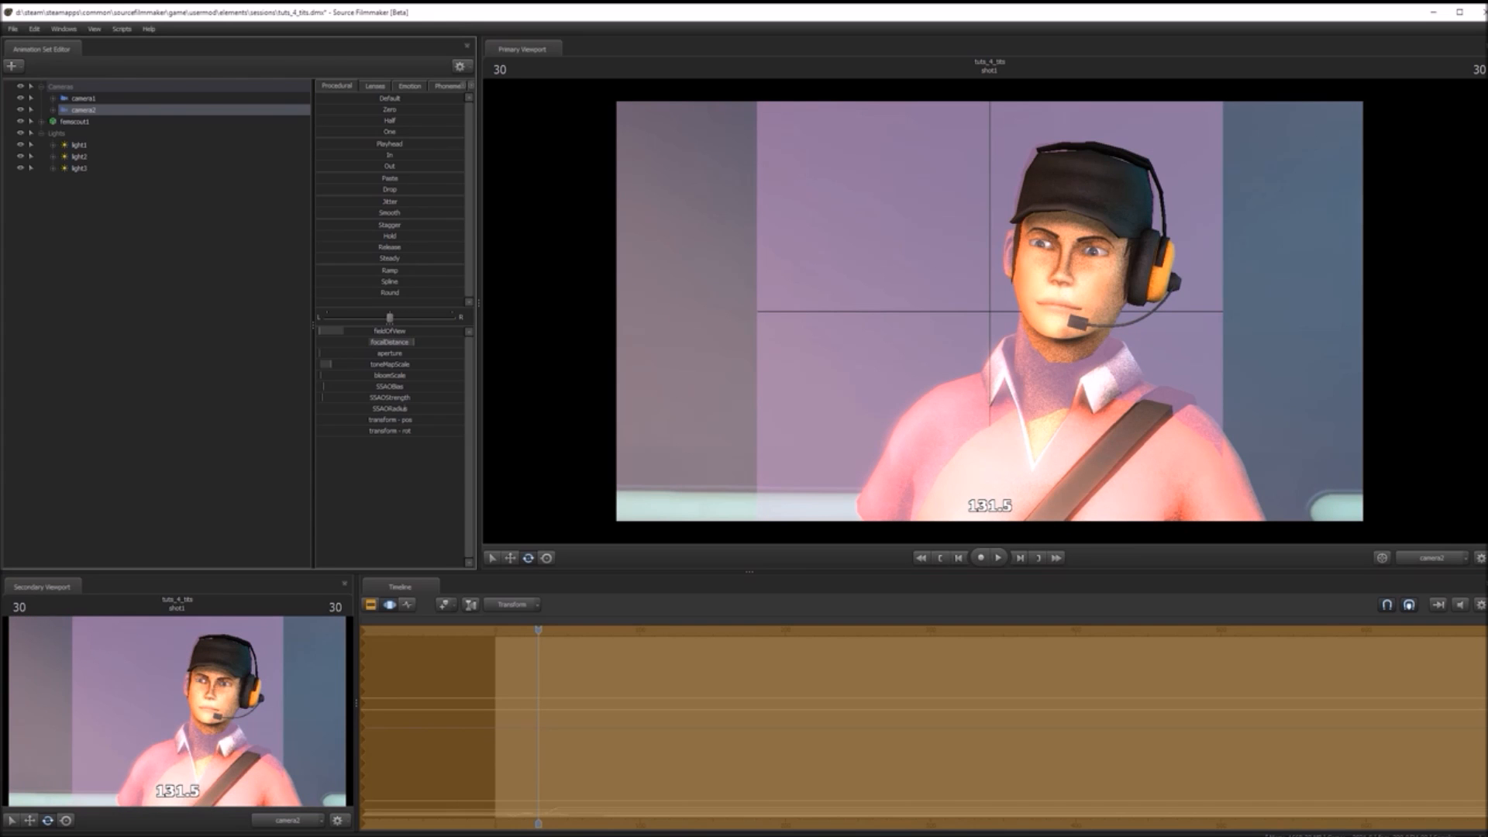
drag(402, 342, 431, 353)
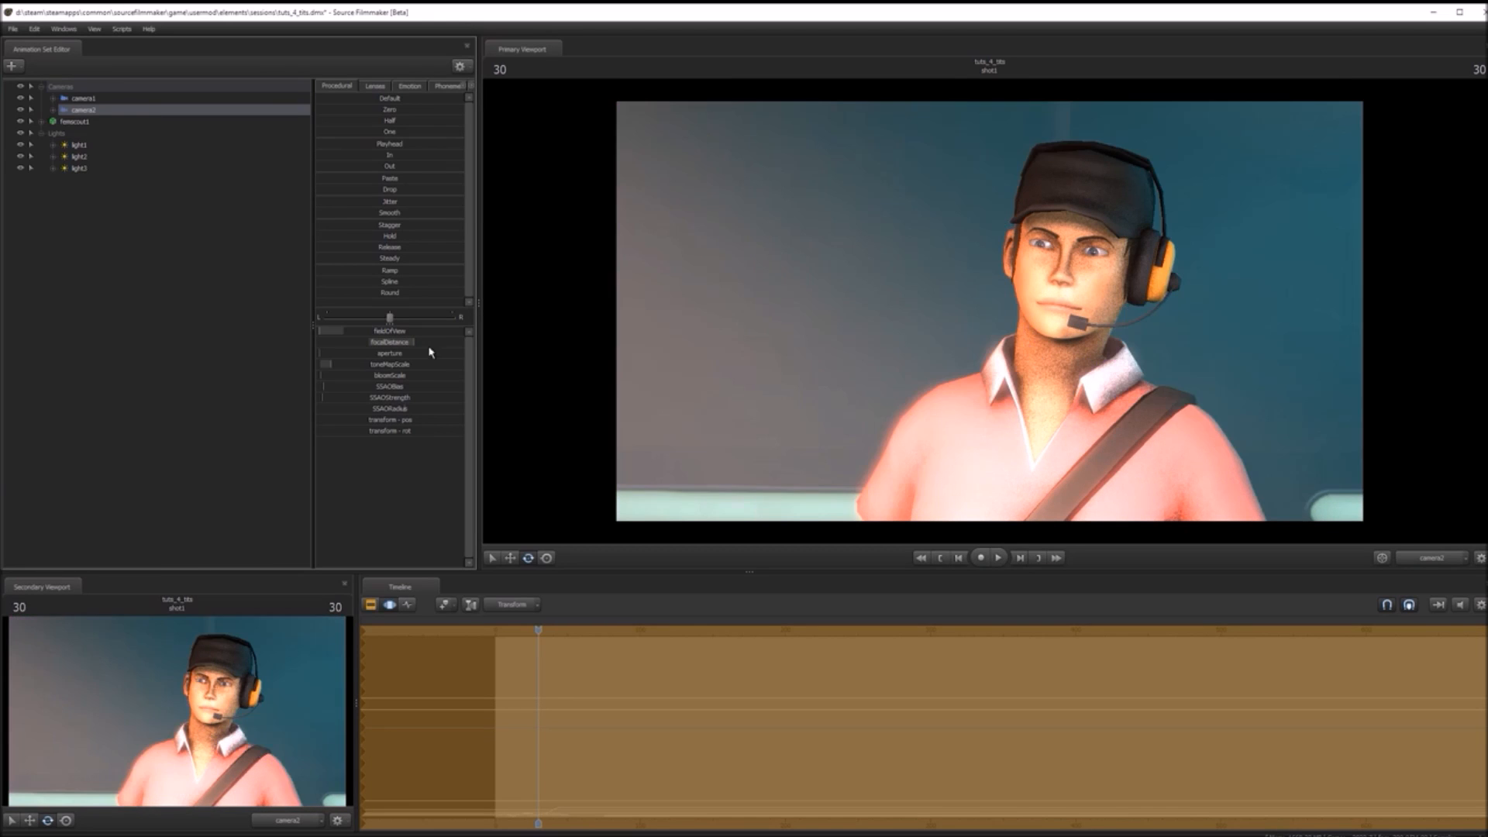
click(364, 357)
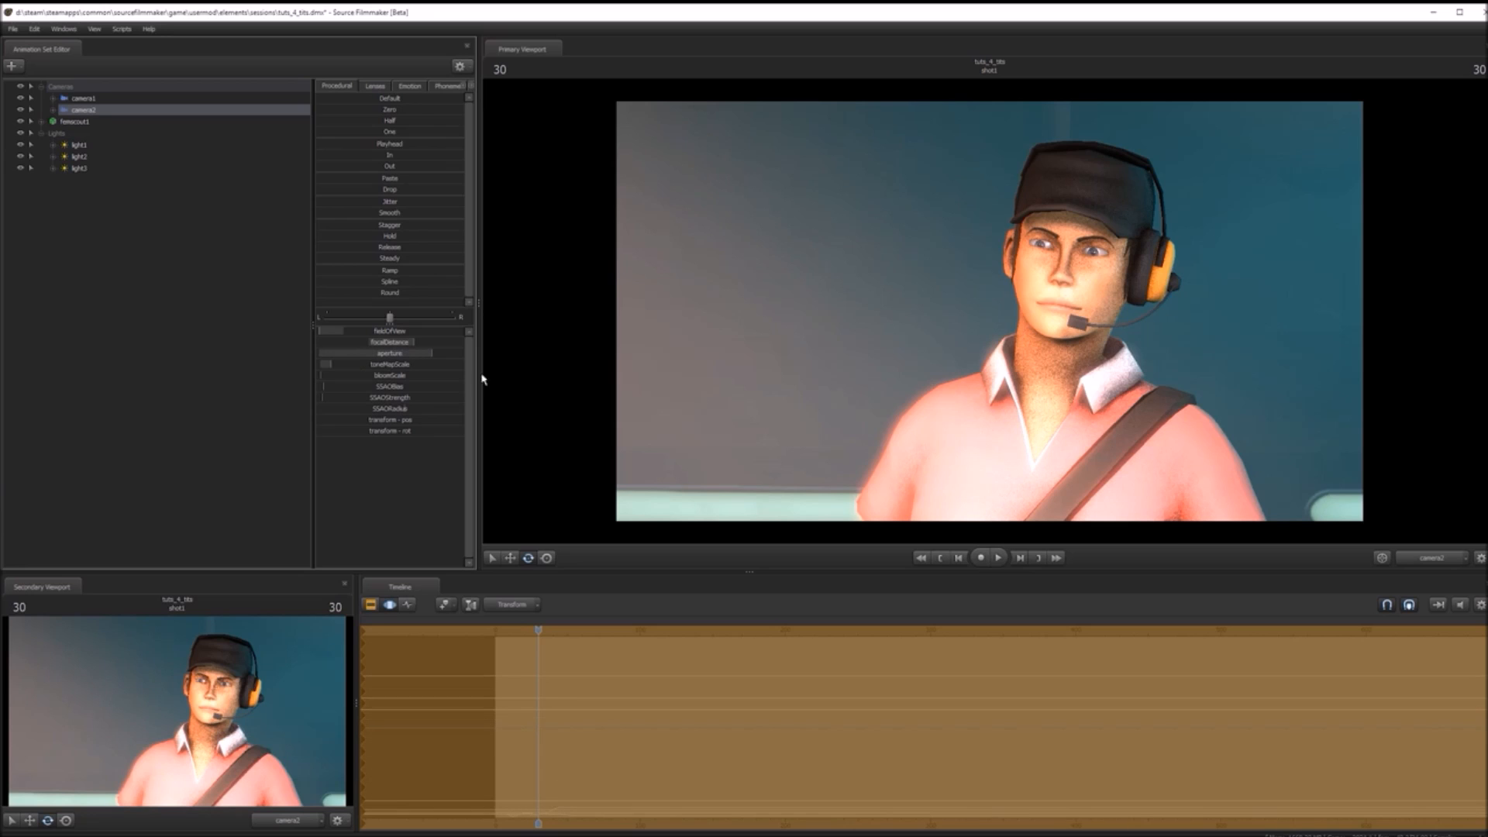
- Examine the close-up's depth of field at frame 56 in the Clip Editor
click(371, 606)
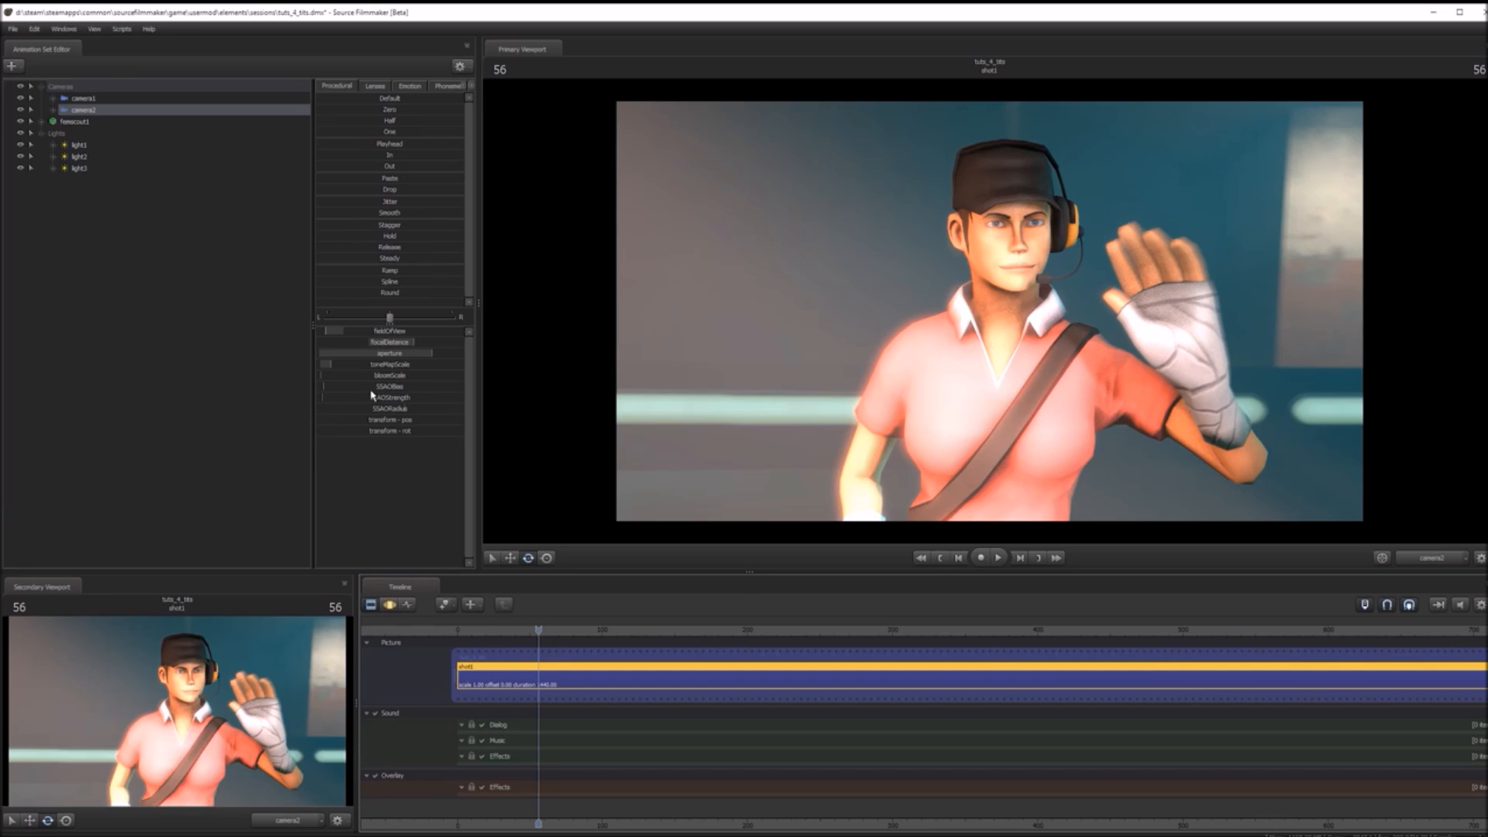
right_click(779, 268)
click(771, 279)
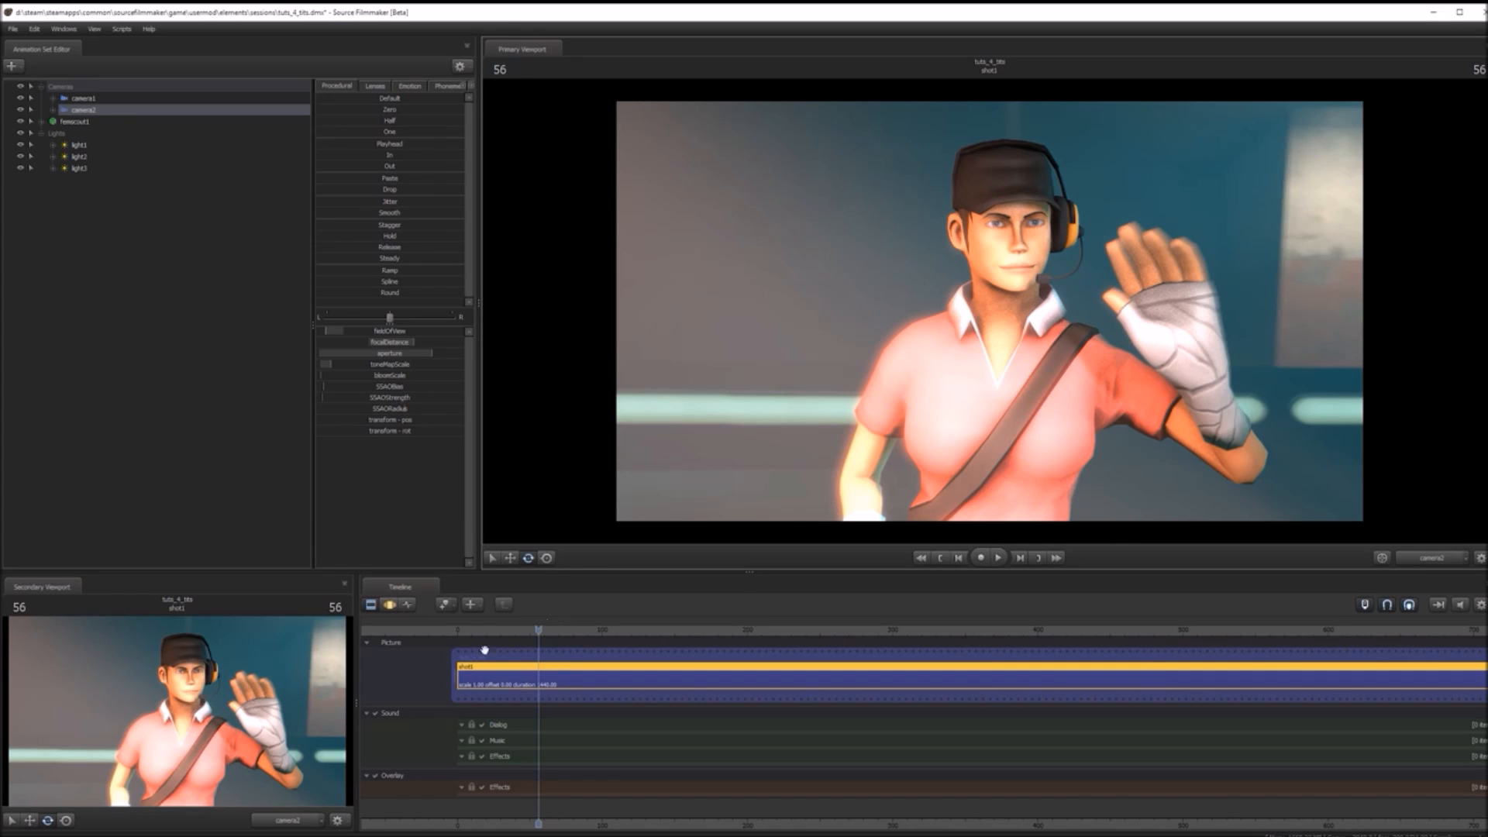
middle_drag(535, 824, 502, 823)
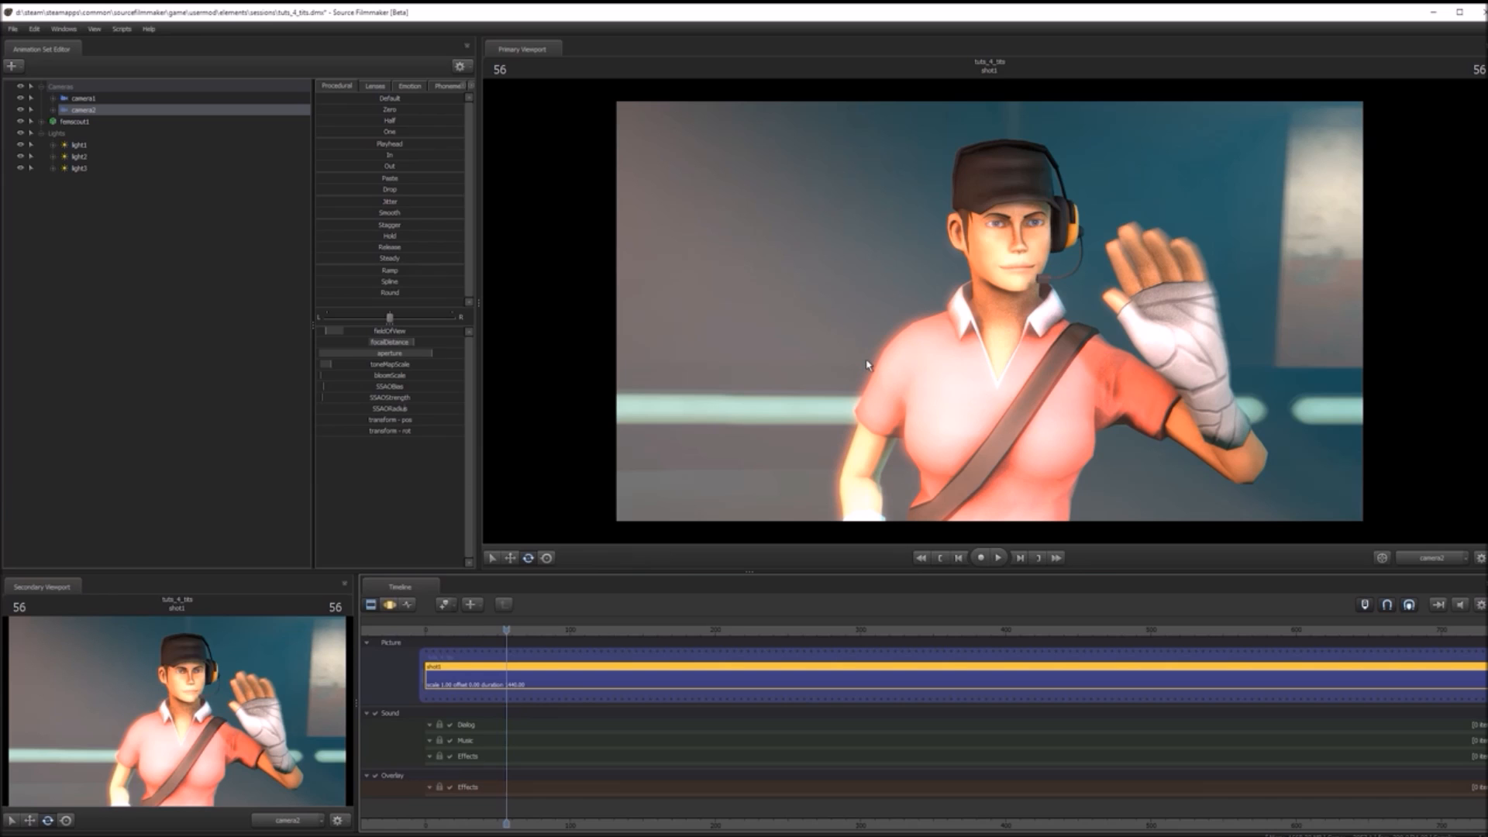
- Raise camera2's SSAO strength and SSAO bias in the Motion Editor and adjust its SSAO radius
click(386, 606)
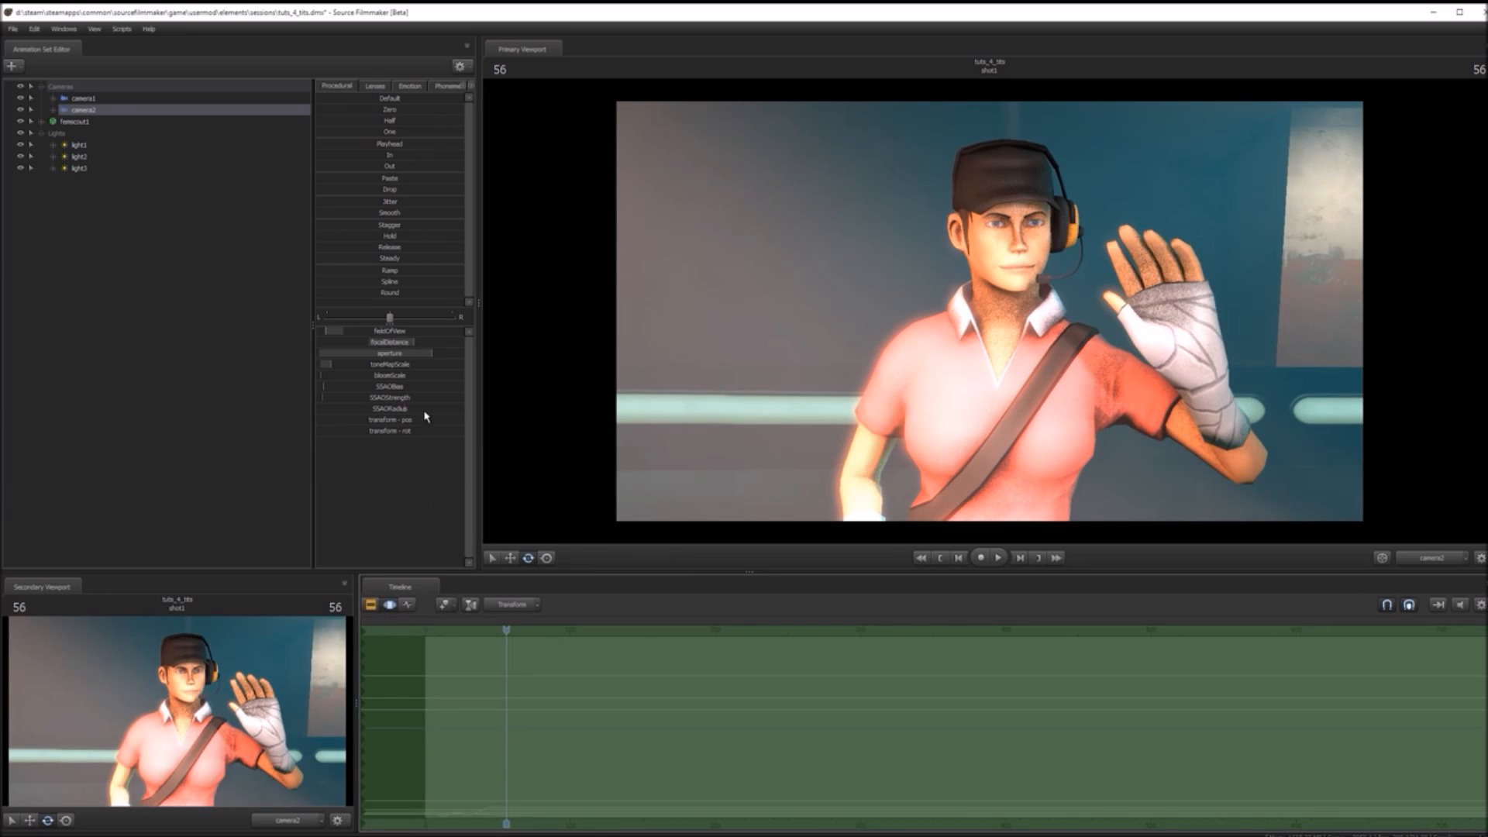
click(364, 398)
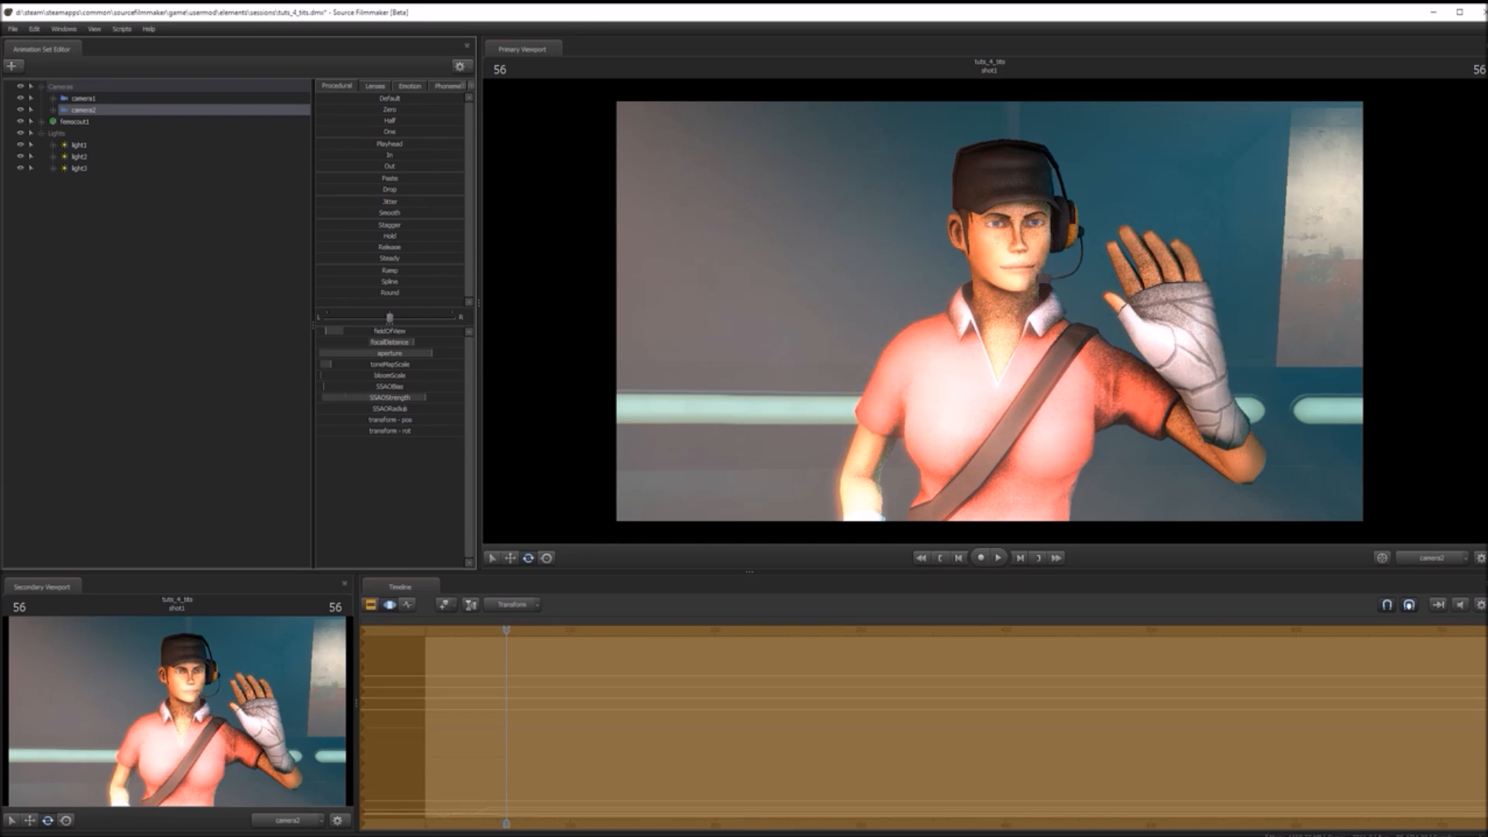
mouse_move(359, 398)
mouse_down()
mouse_move(426, 386)
mouse_move(326, 386)
mouse_move(391, 386)
mouse_move(348, 386)
mouse_up()
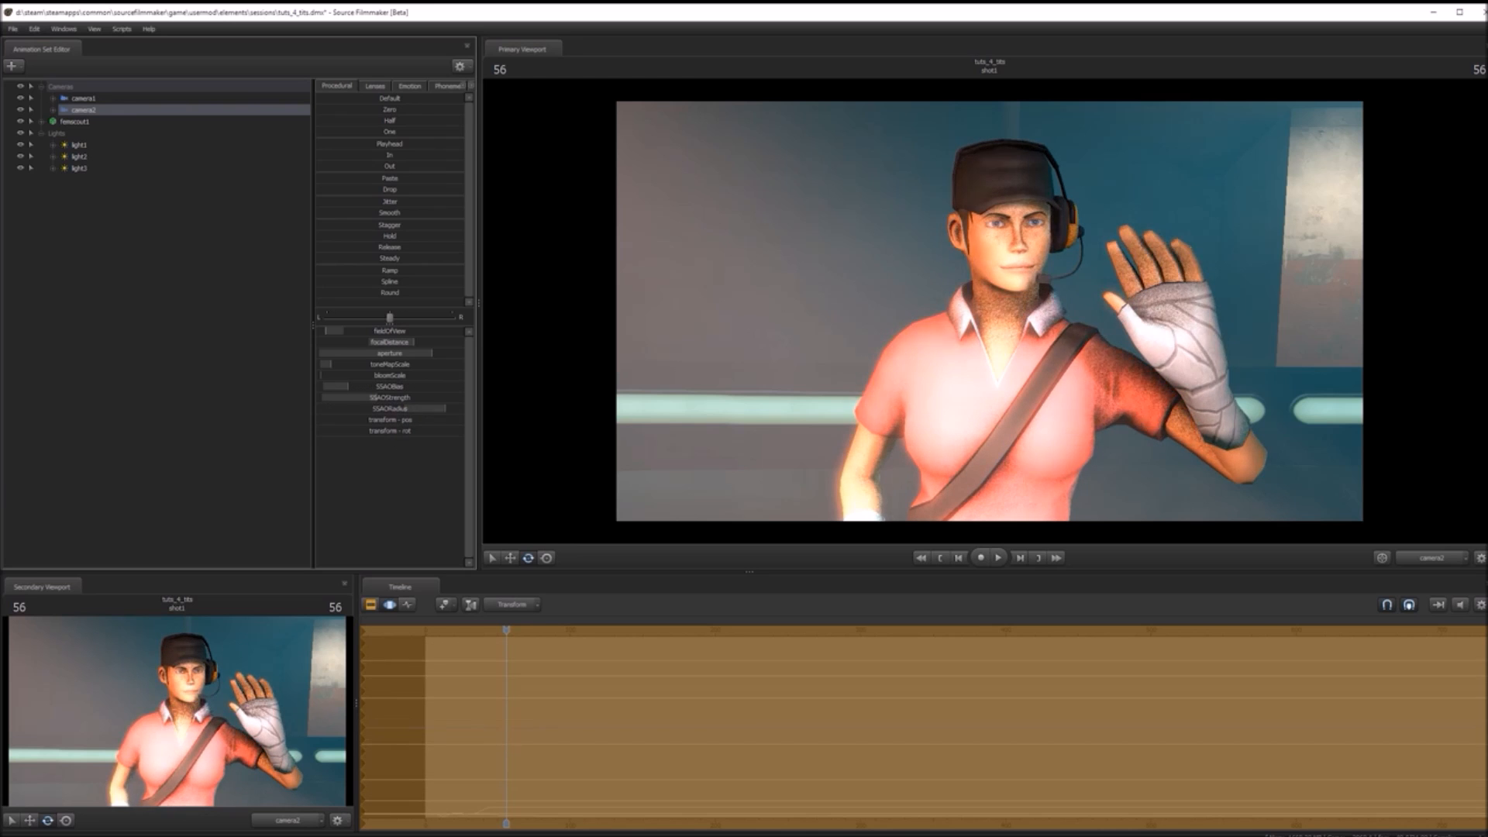
drag(407, 409, 357, 408)
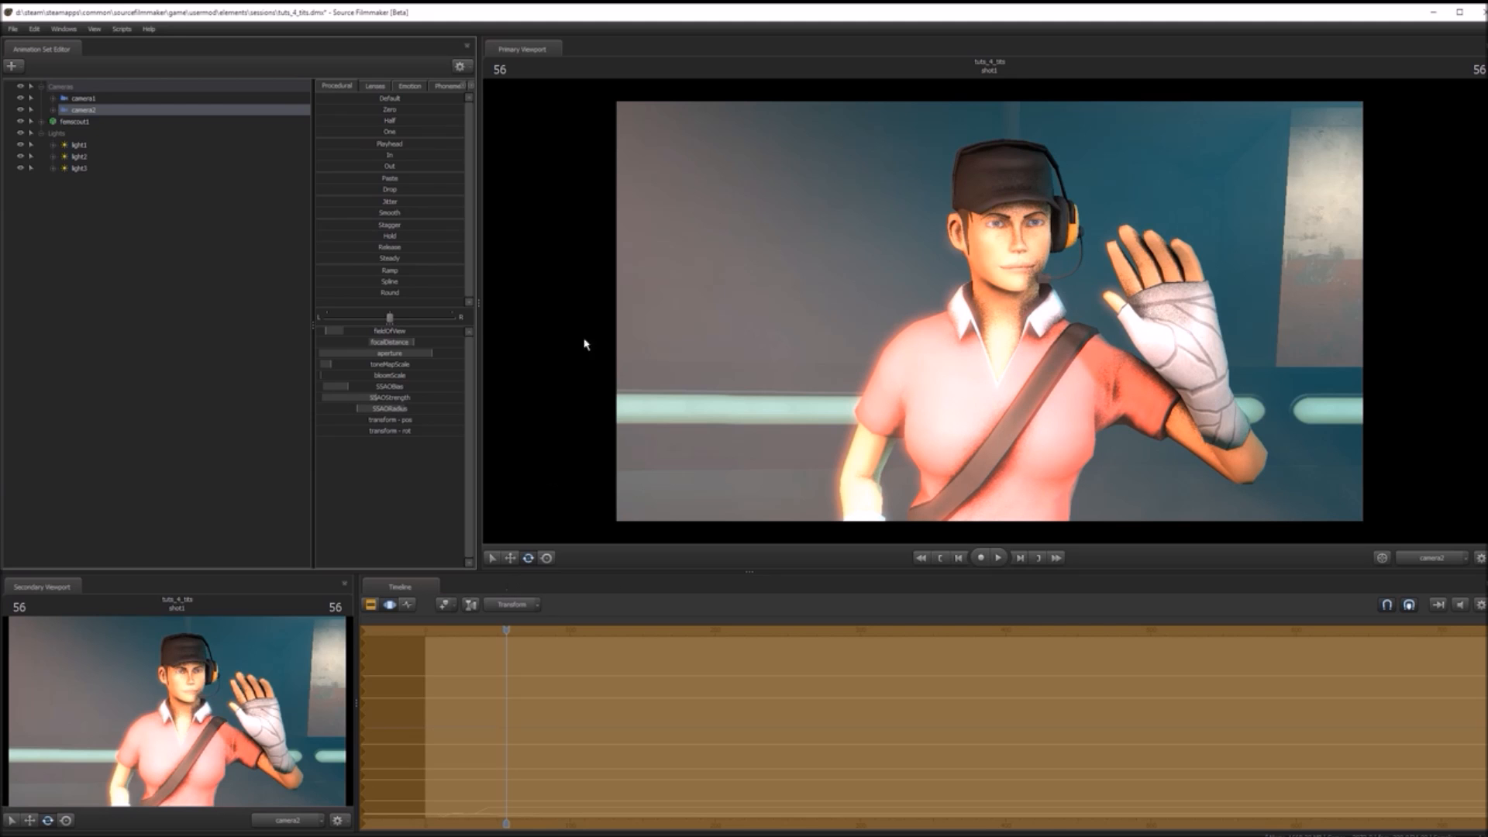
- Split shot1 at frame 84 in the Clip Editor
click(370, 605)
drag(436, 631, 547, 648)
key(b)
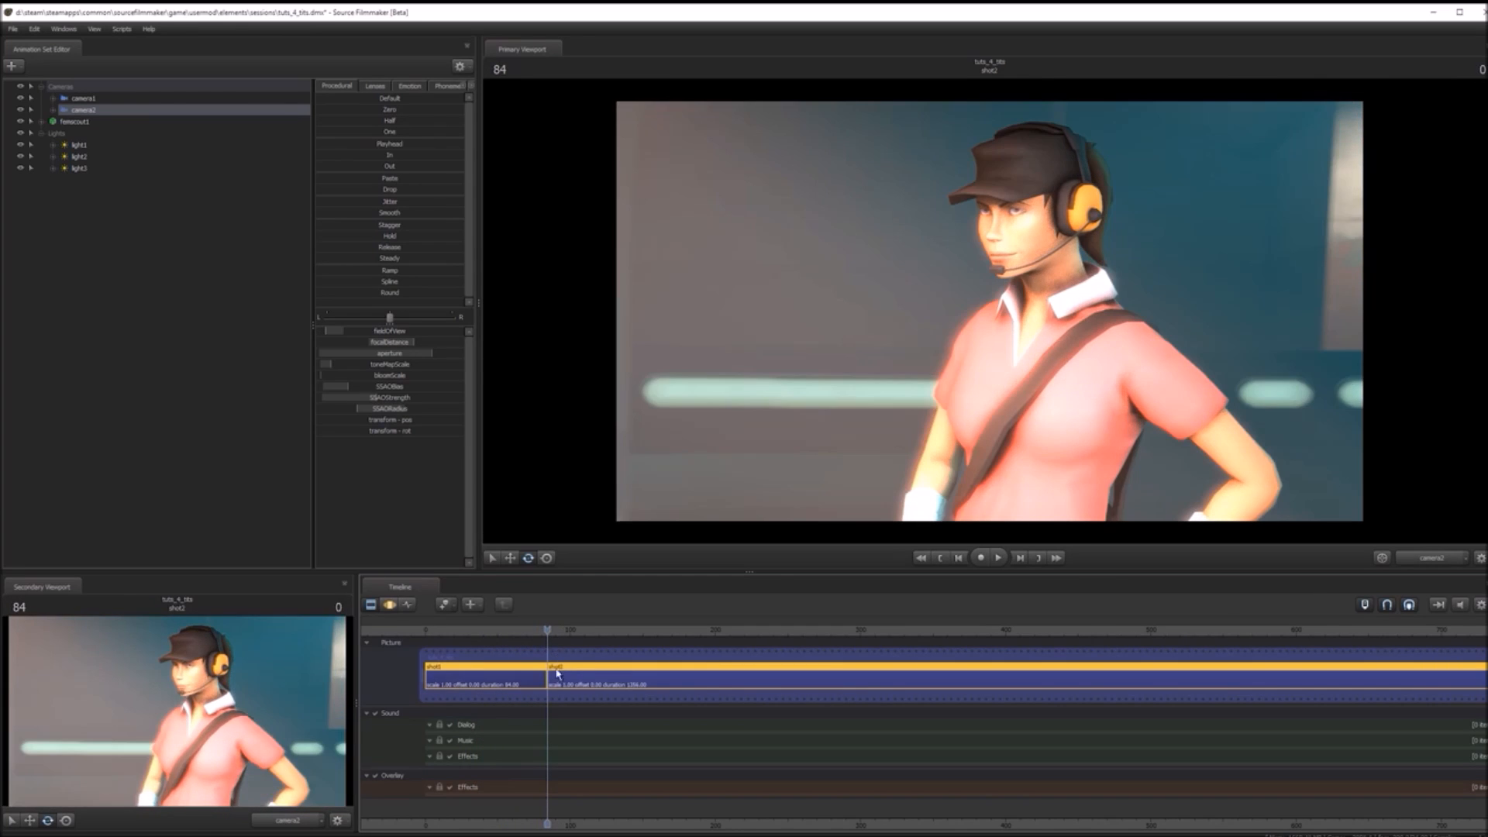
- Select the shot after the cut and set its scene camera to camera1
click(558, 637)
click(578, 652)
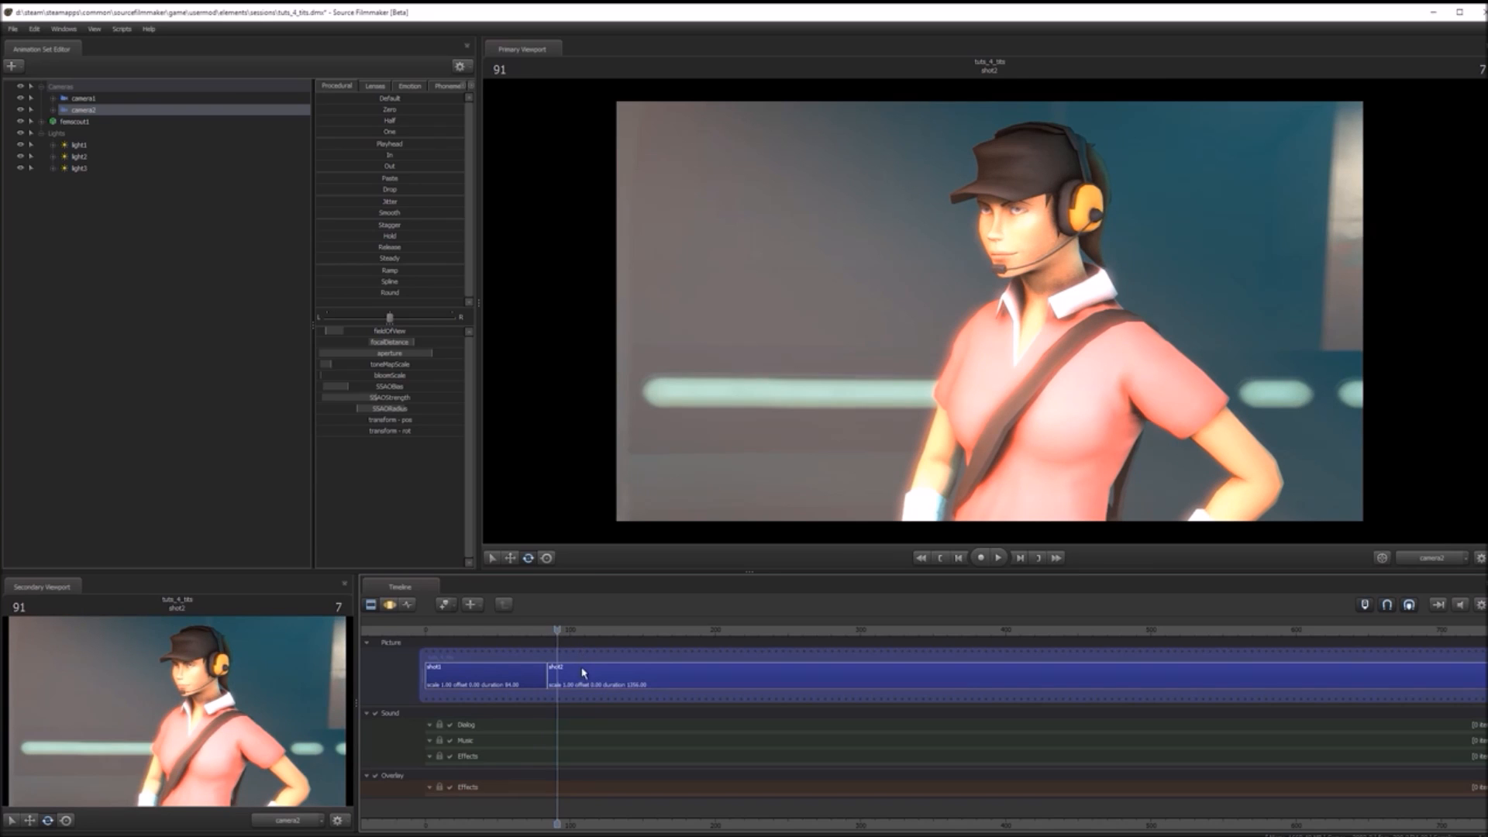
click(589, 666)
click(1463, 557)
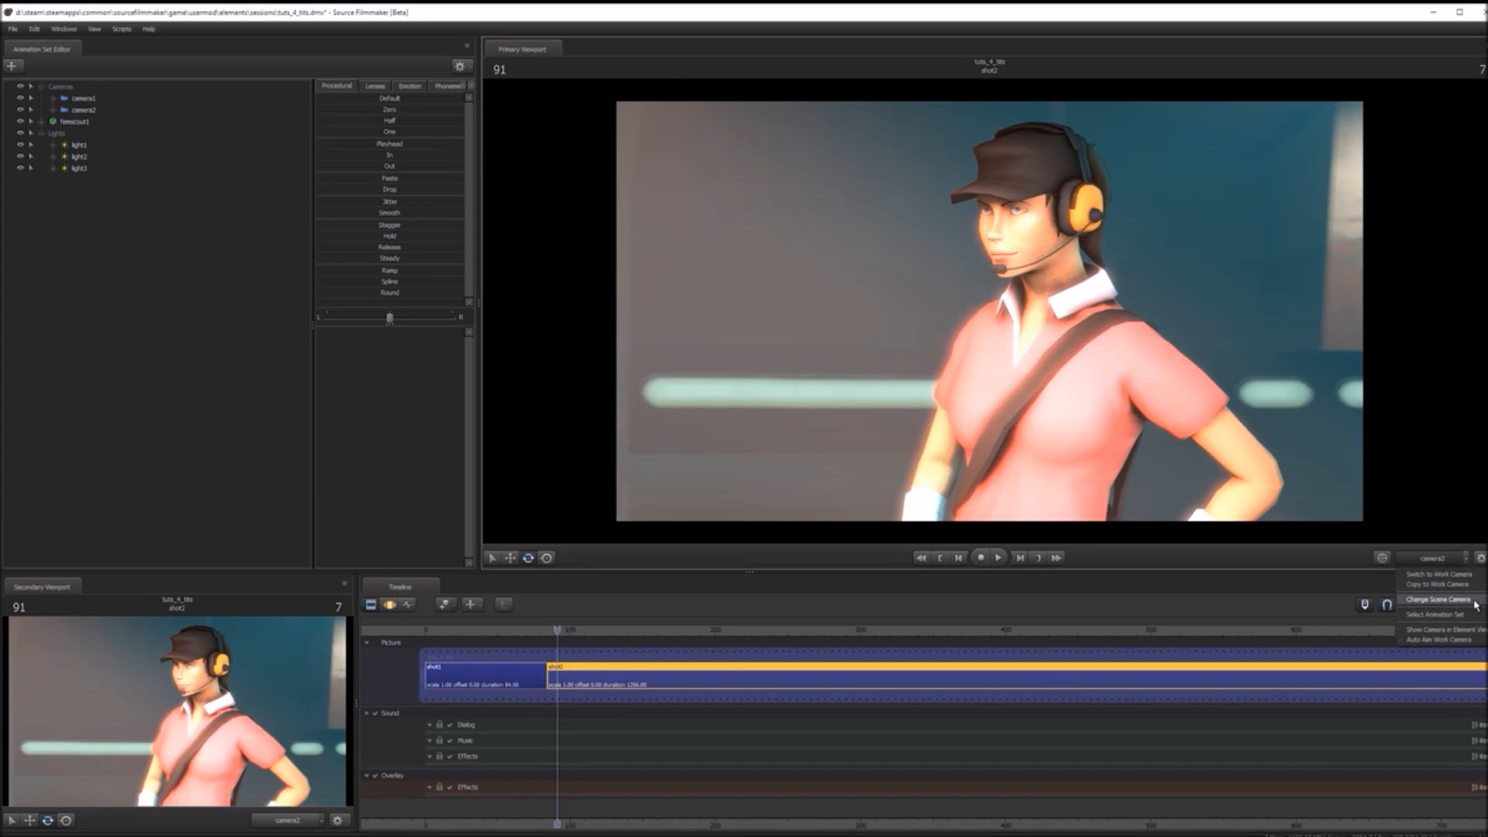
click(1439, 600)
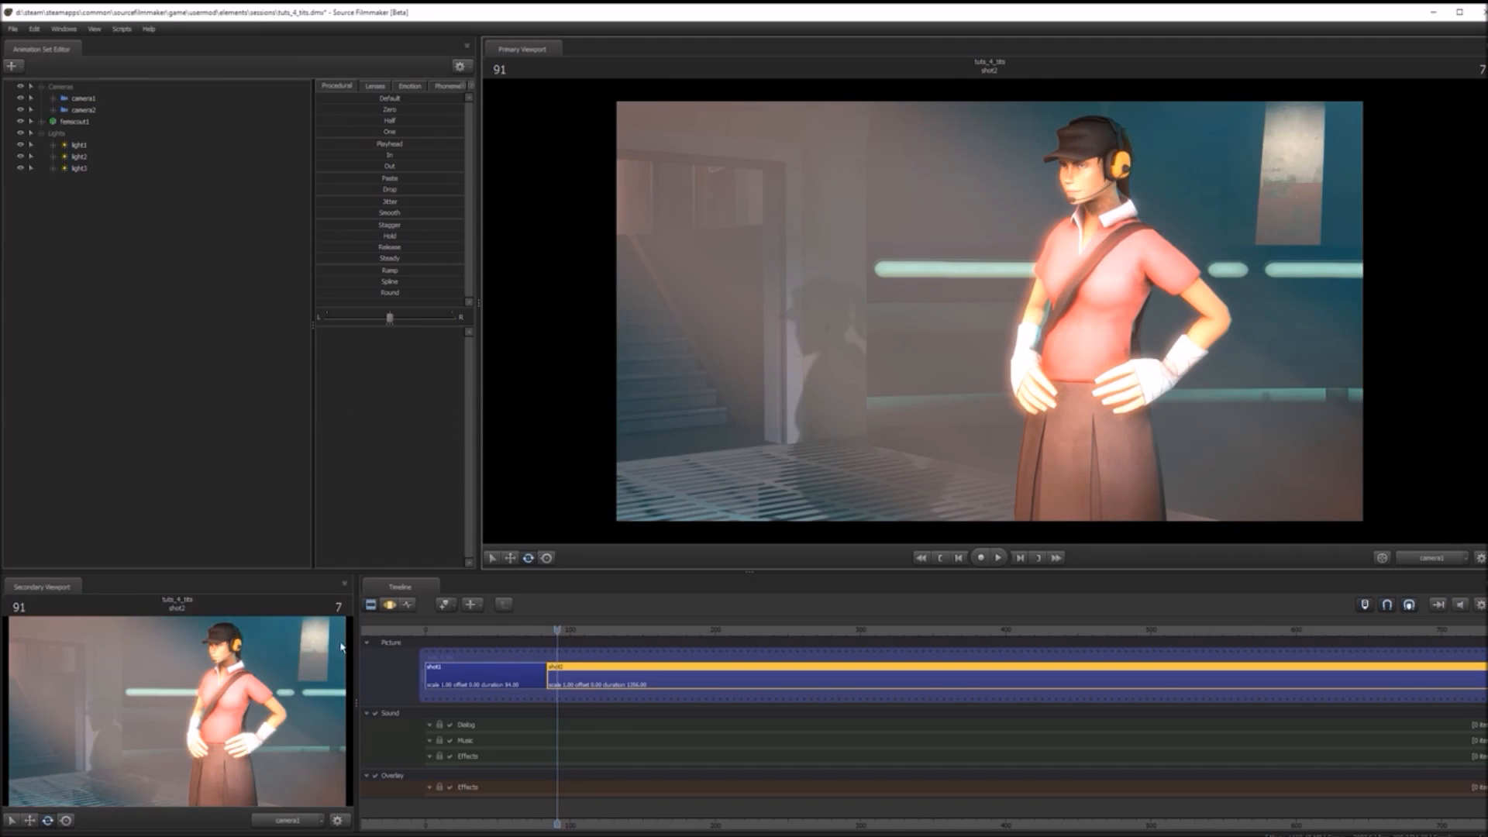
- Play the sequence from near its start across the cut between the two shots
drag(464, 629, 426, 628)
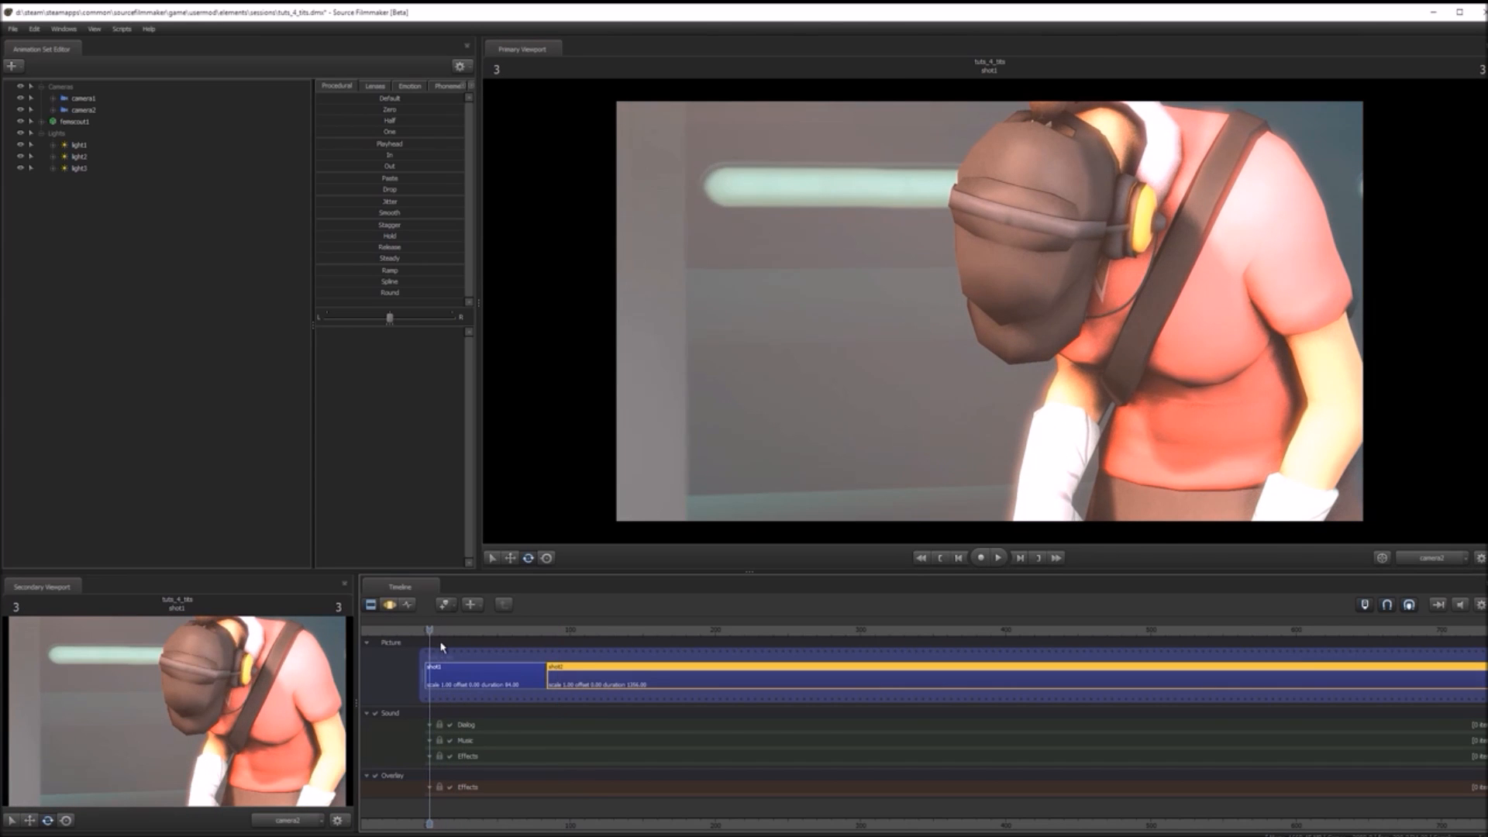
click(443, 646)
key(space)
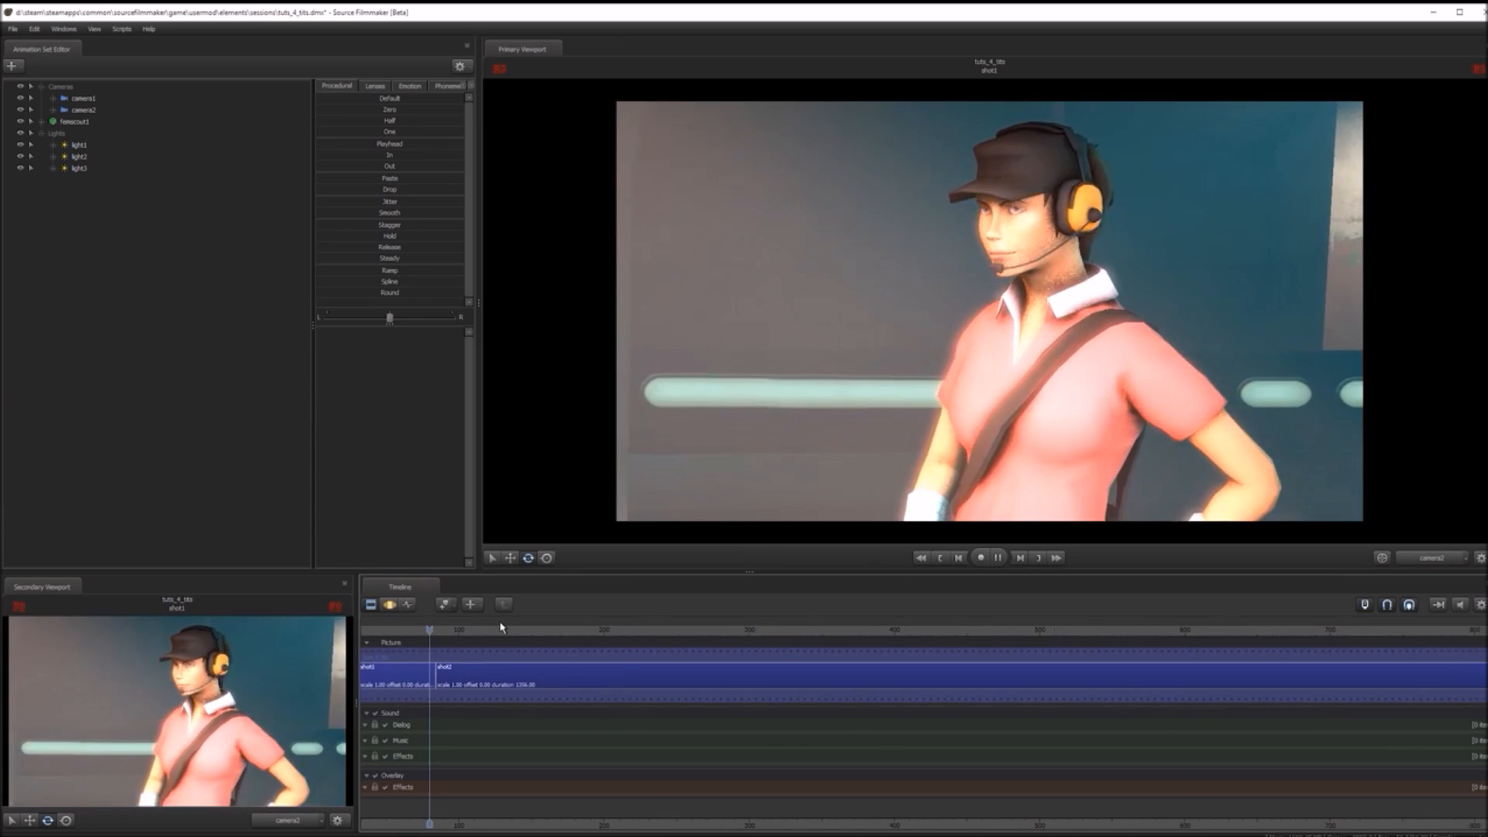
key(space)
click(371, 606)
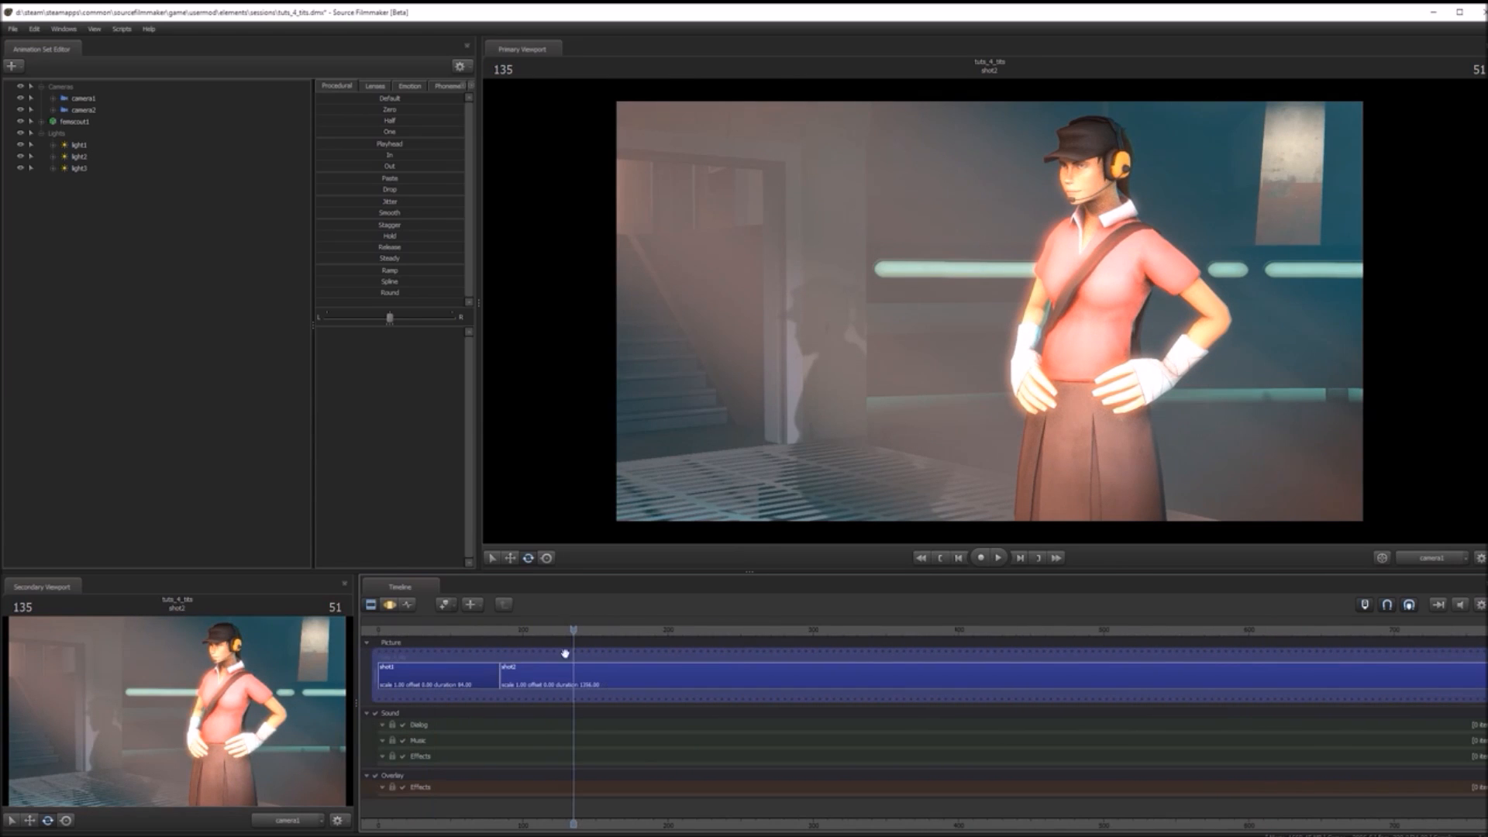
- Go to frame 87 in the Graph Editor and select rig_spine_0 to show its curves around the cut
click(389, 604)
click(411, 606)
drag(531, 634, 506, 637)
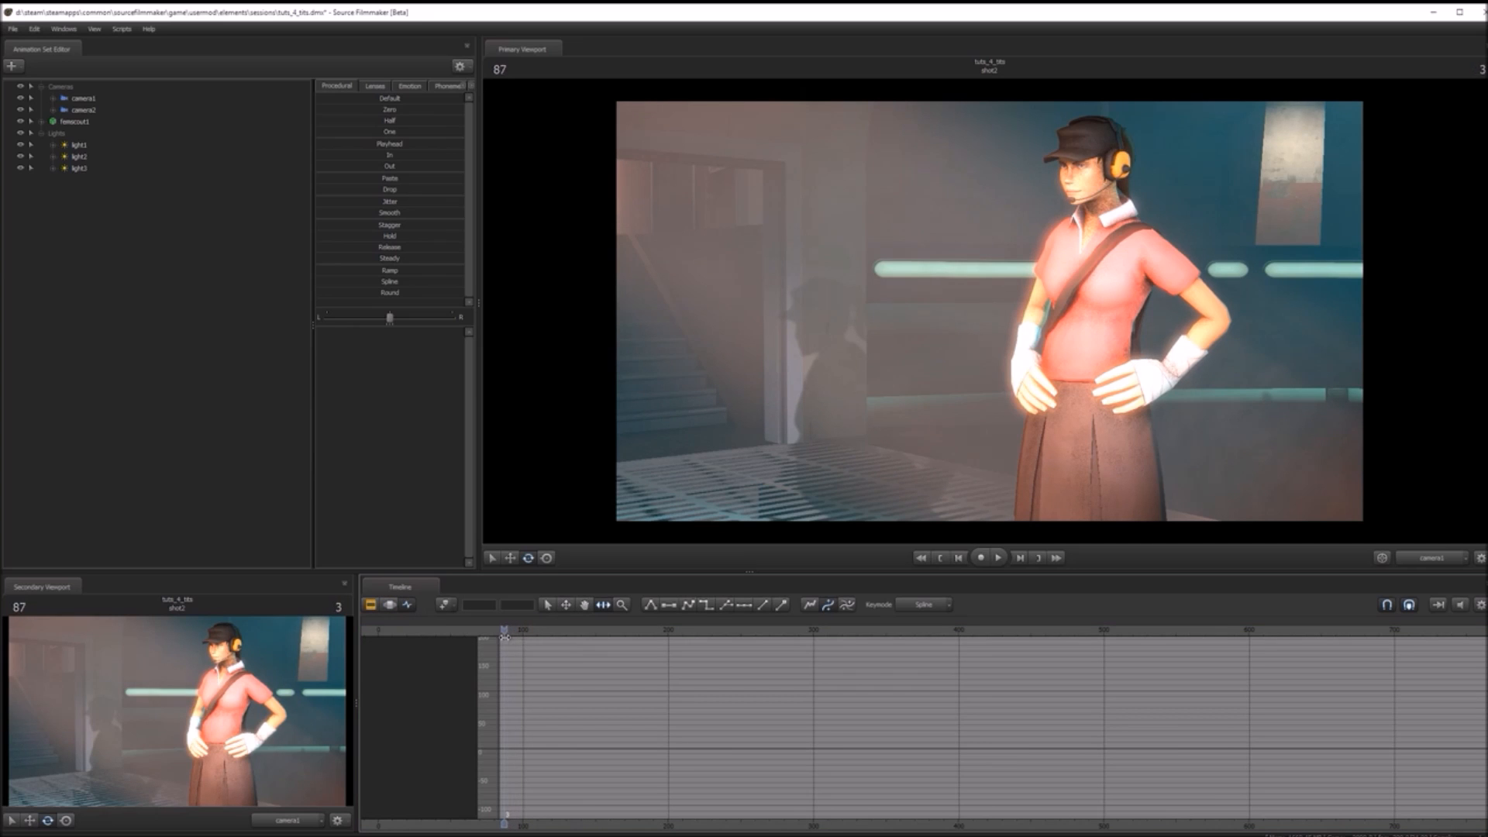
click(1097, 333)
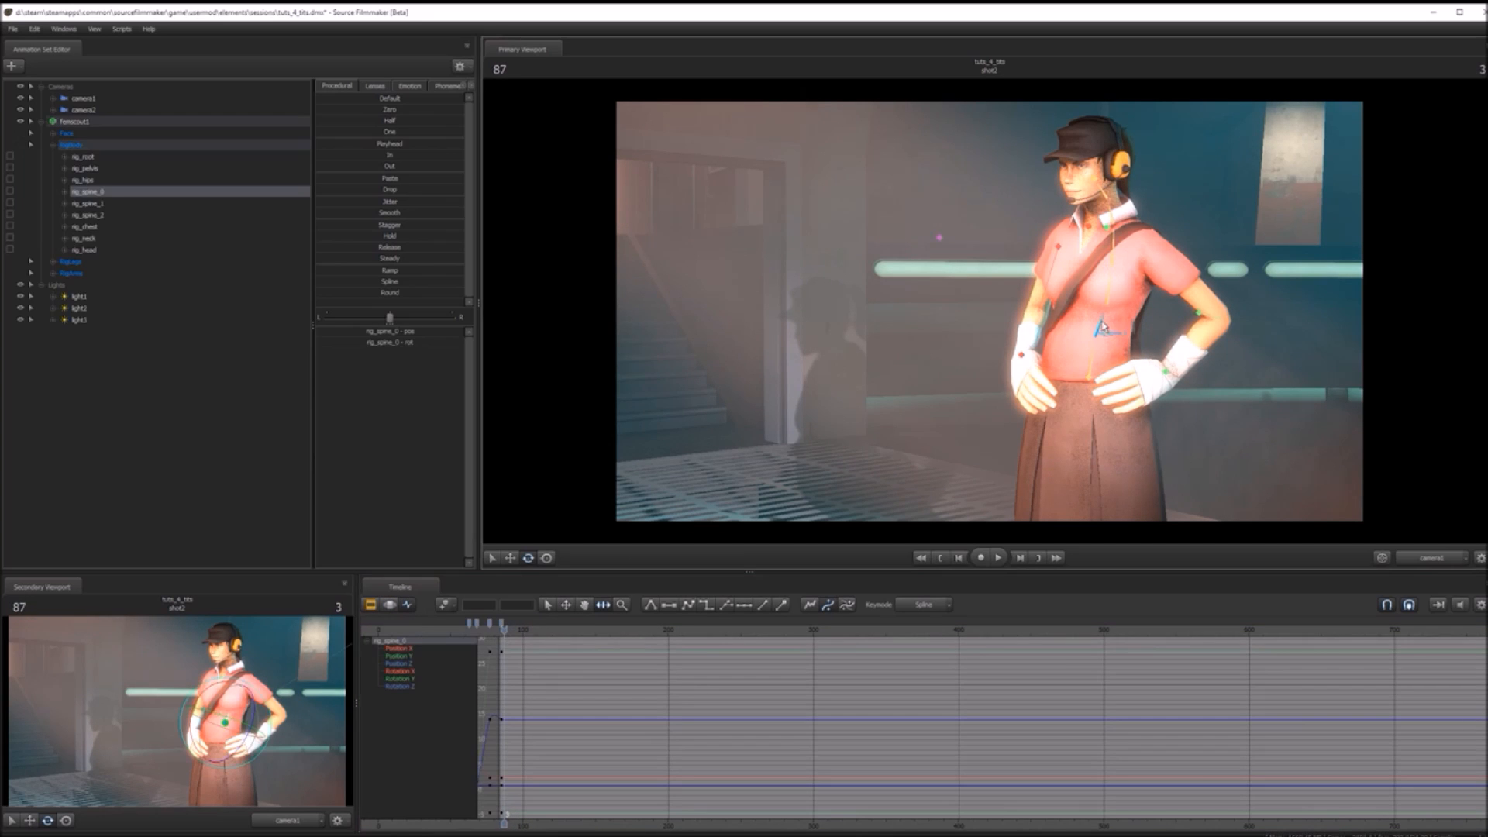
scroll(676, 649, up, 5)
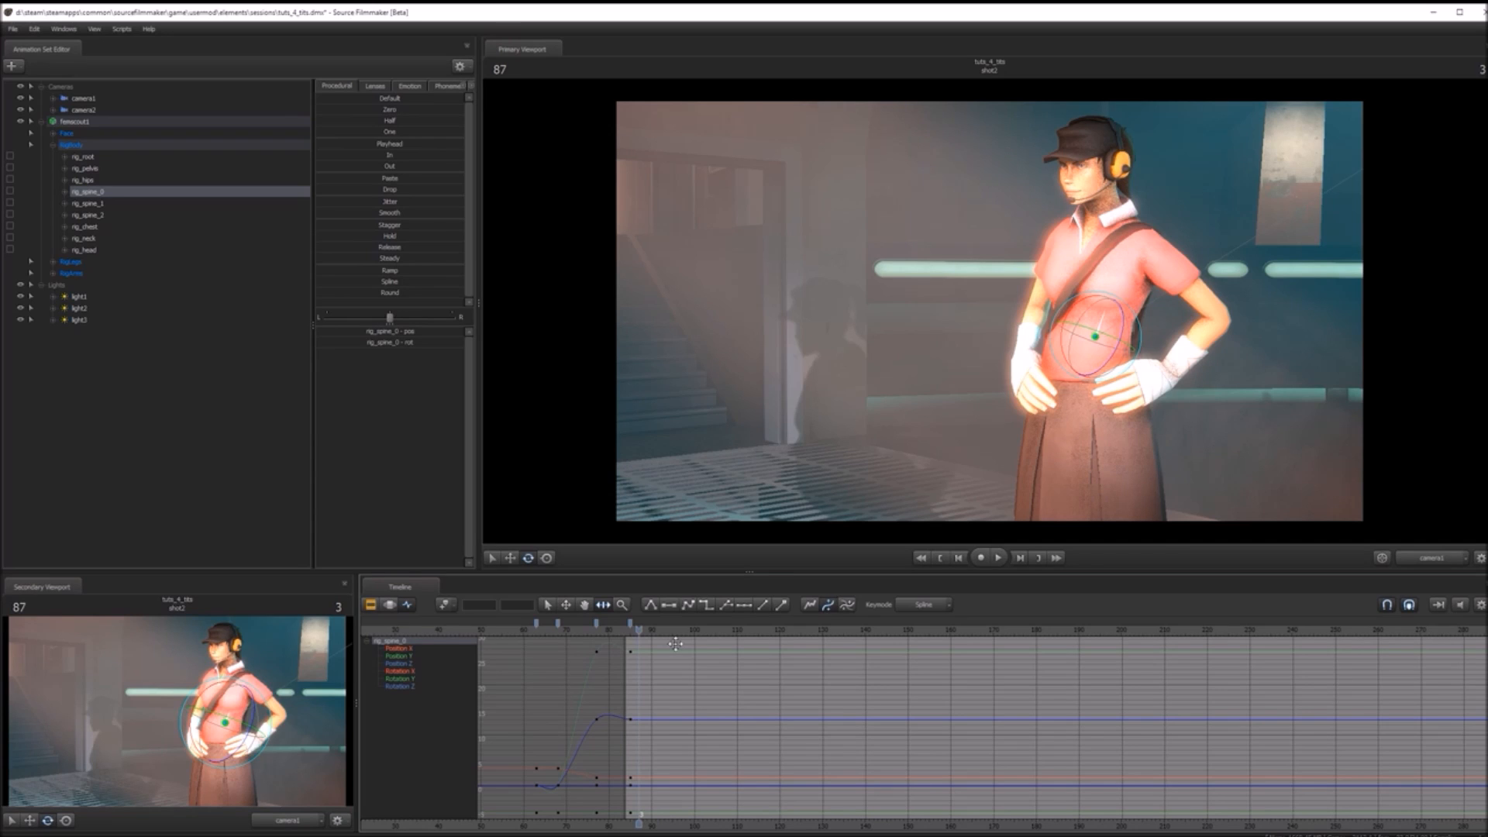
- Play shot2 on from the cut in short bursts and stop at frame 102
key(space)
key(space)
key(space)
key(space)
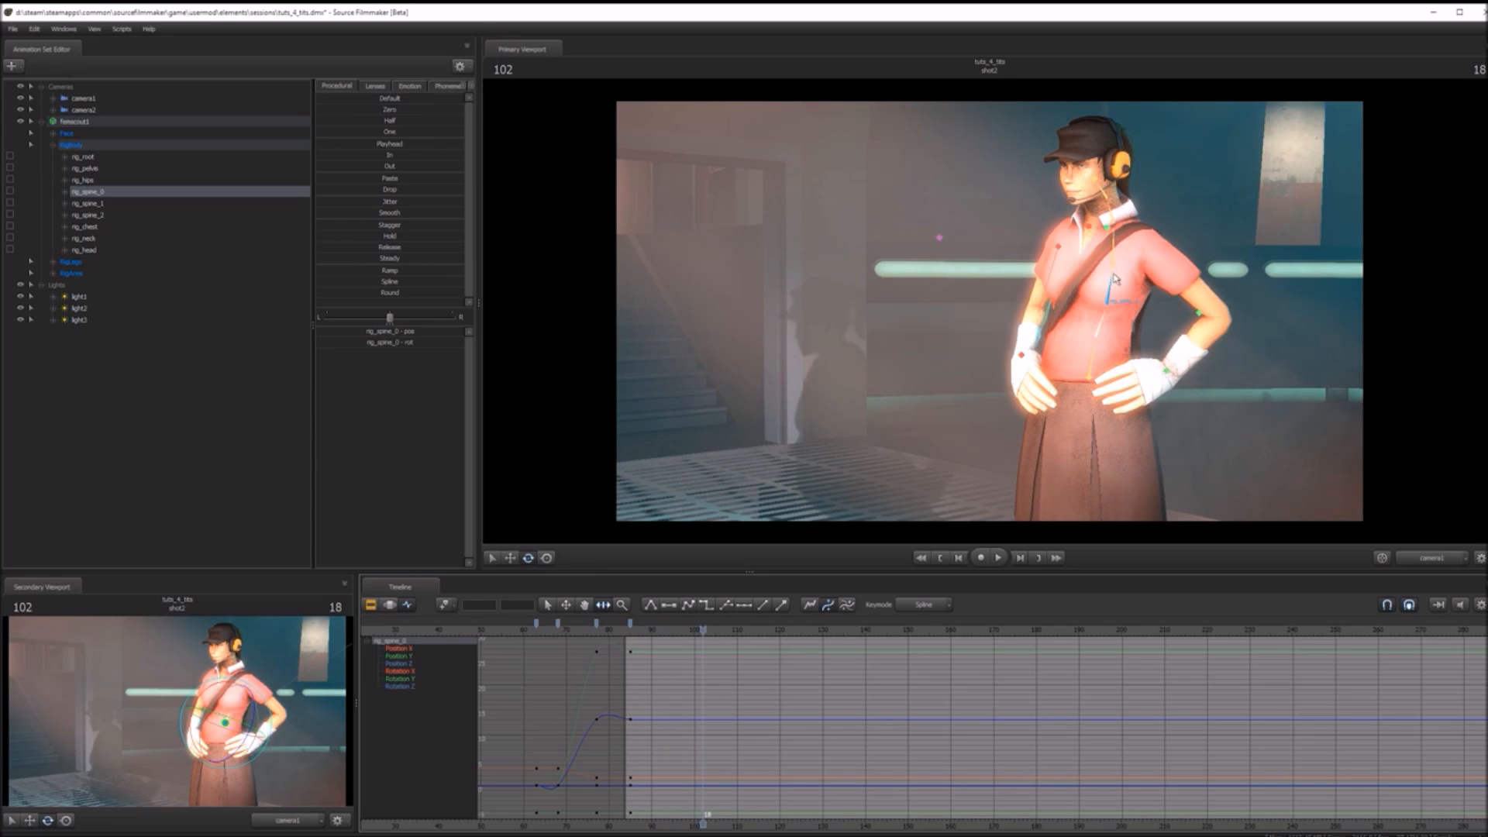
- Try rotating rig_chest at frame 102
click(1111, 289)
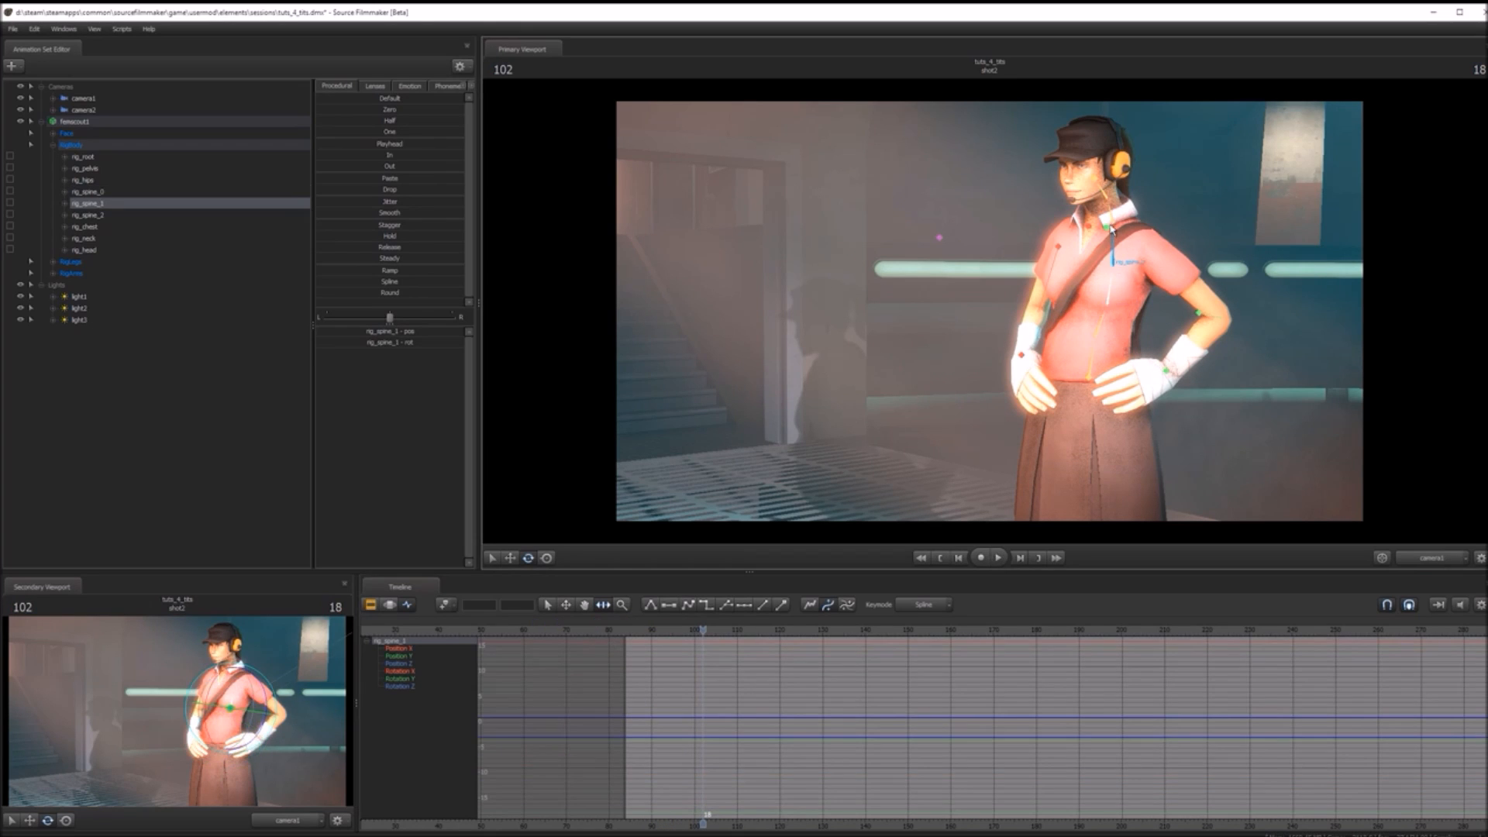
click(1110, 226)
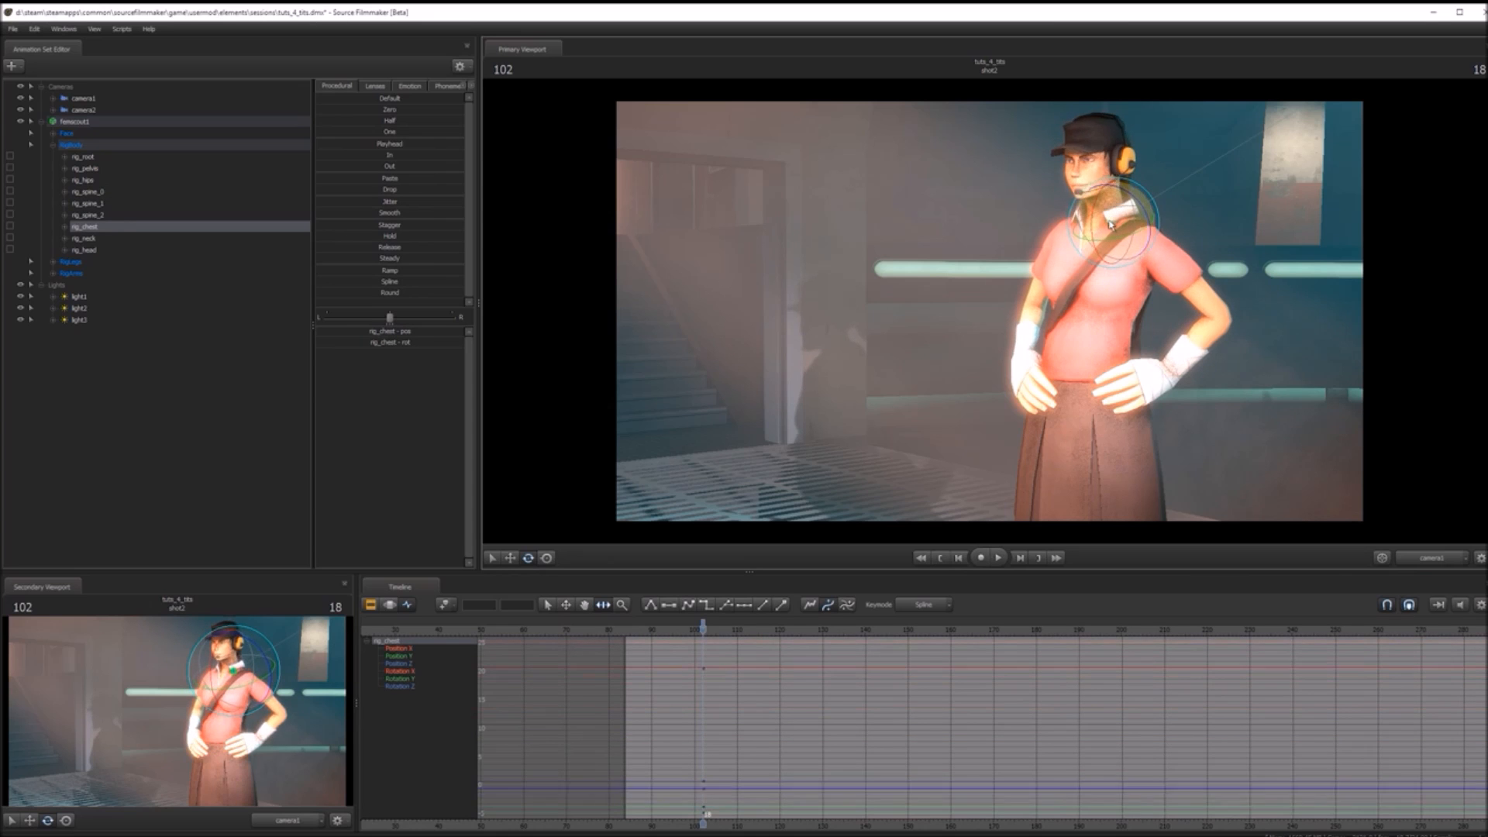
drag(1109, 220, 1109, 224)
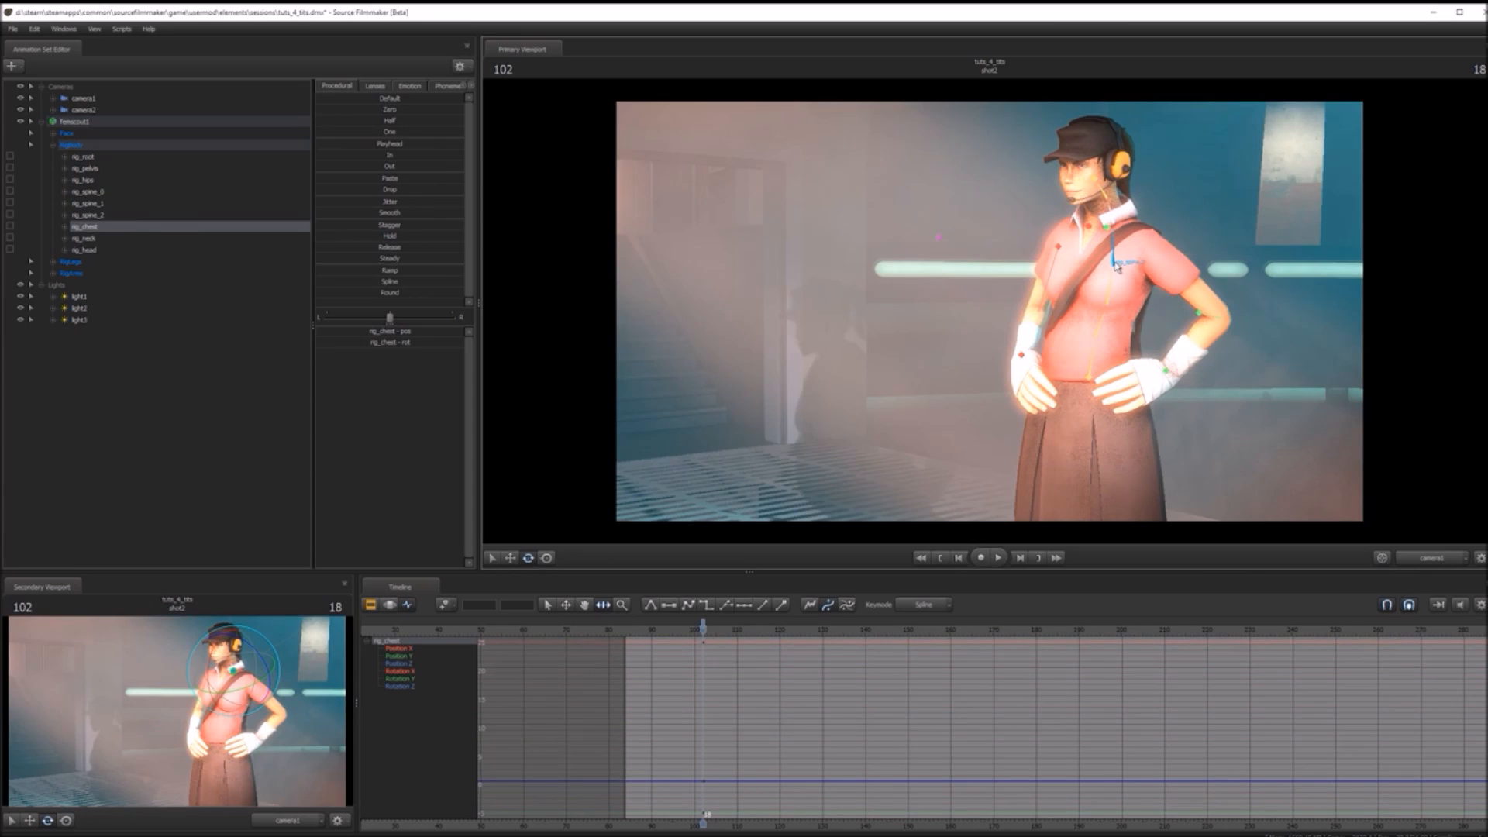
- Keyframe small alternating rotations on rig_spine_1 at four spaced points from frame 102 to frame 249 for an idle sway
click(1083, 279)
drag(1083, 279, 1089, 287)
key(space)
drag(870, 824, 890, 824)
mouse_move(1092, 284)
mouse_down()
mouse_move(1076, 302)
mouse_move(1091, 281)
mouse_up()
key(space)
key(space)
click(1126, 824)
click(1331, 626)
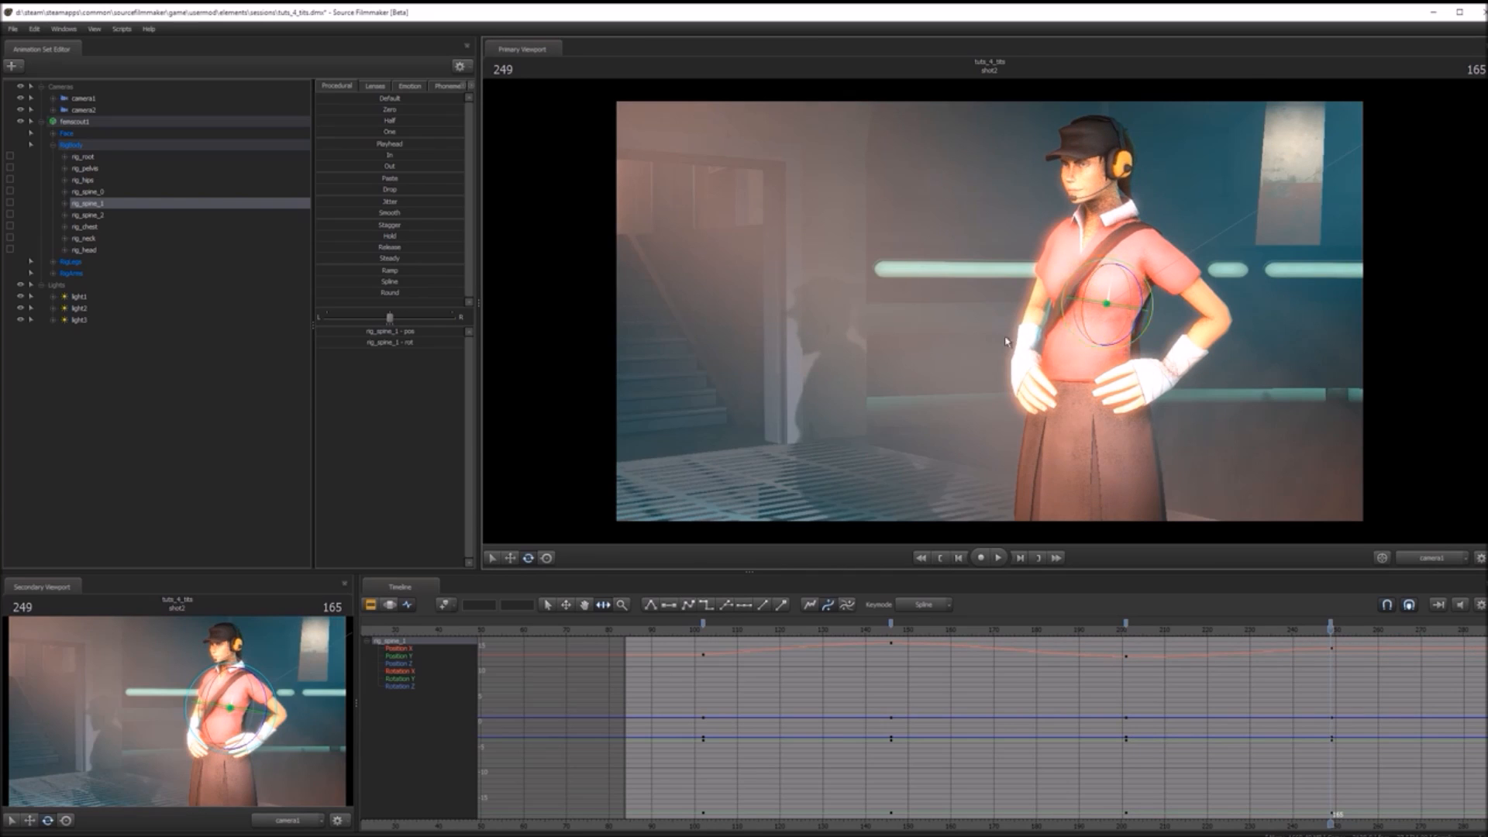
- Key rig_spine_1 at shot2's first frame, 84, and play the shot to check the sway
click(626, 628)
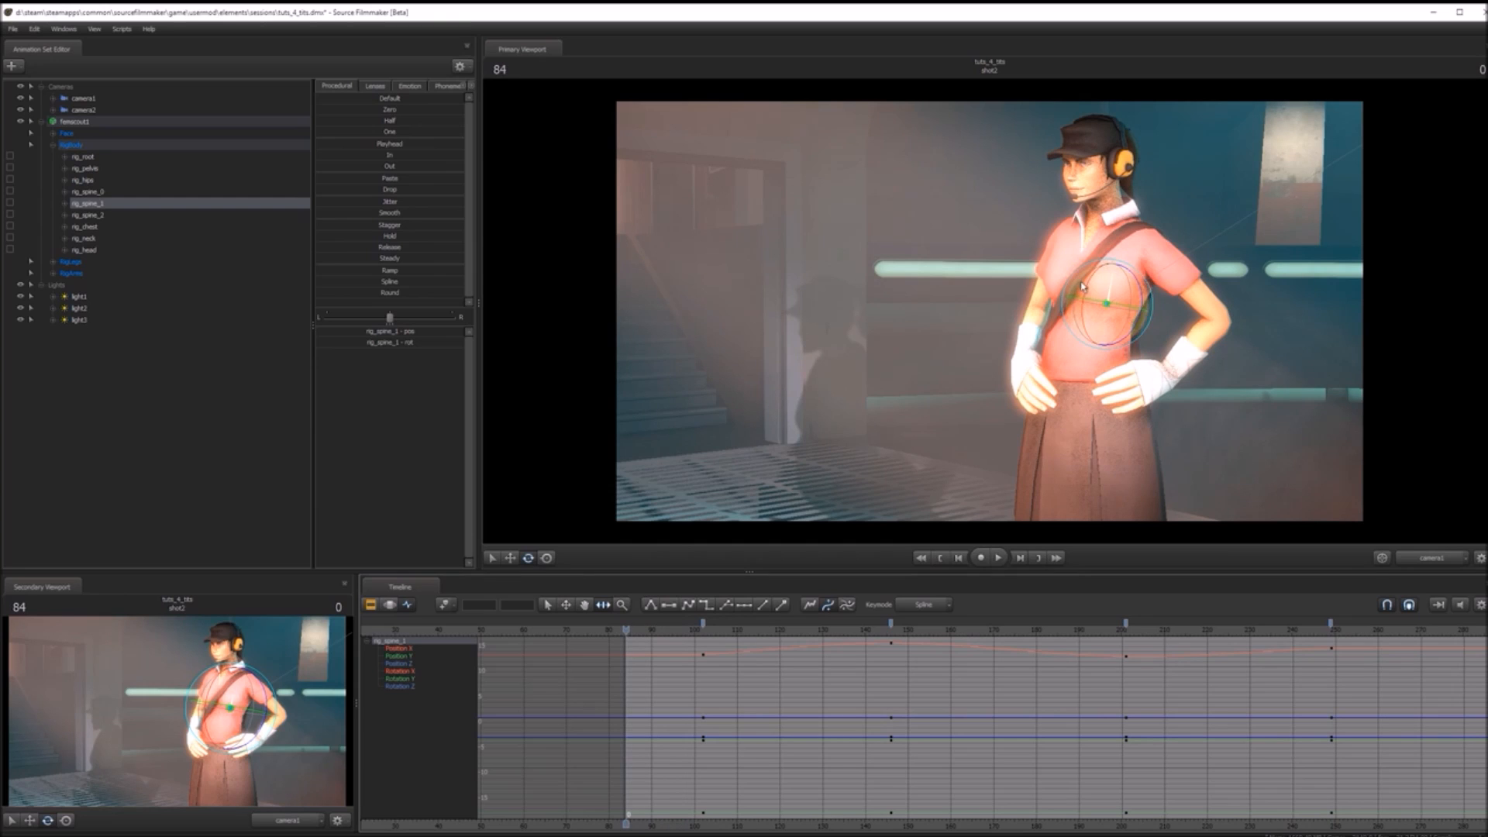
key(space)
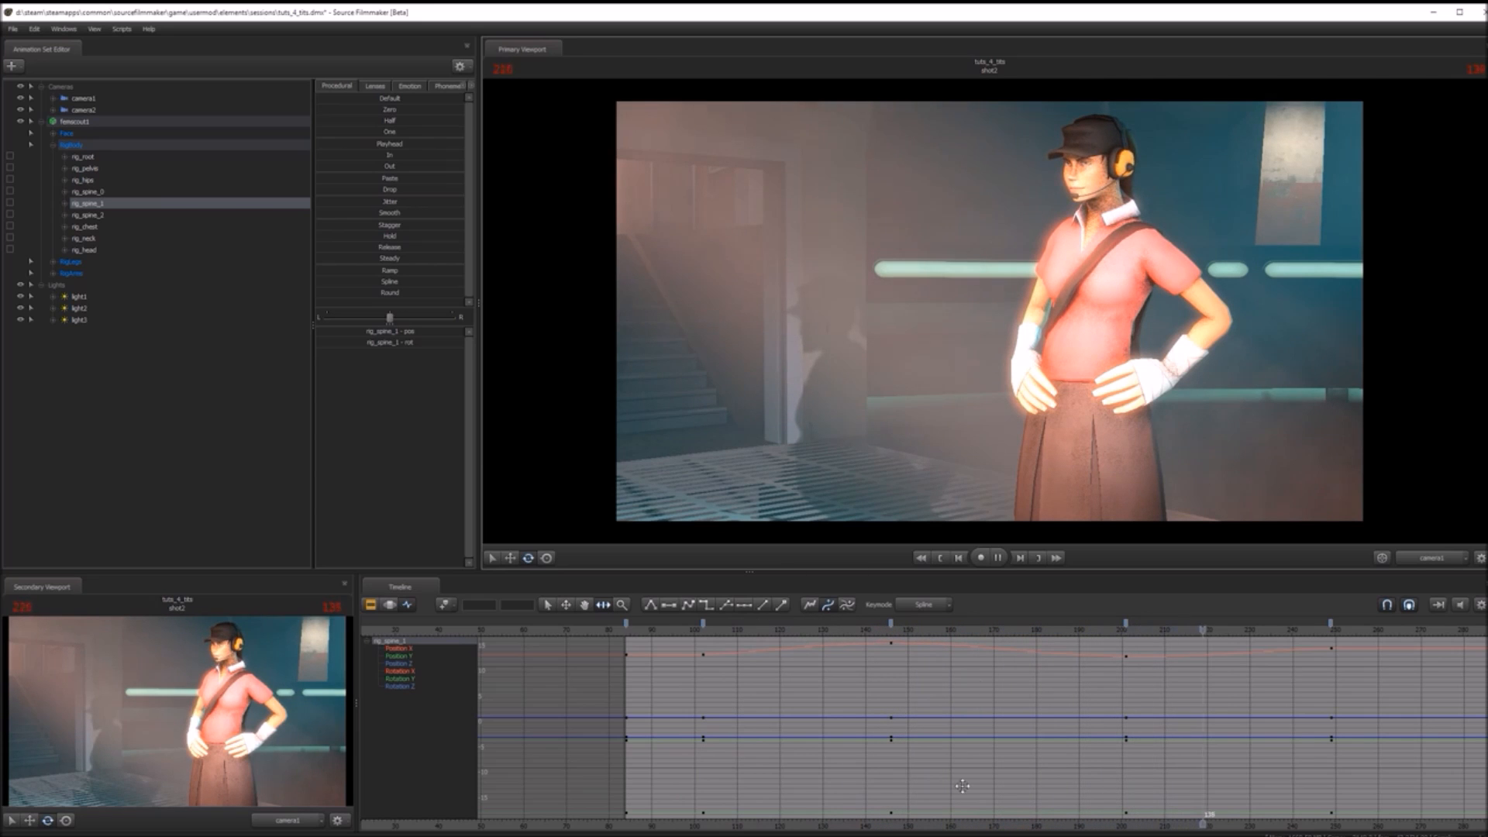
key(space)
- View rig_spine_1 in the Motion Editor across a wider time range while playing shot2
click(393, 604)
scroll(841, 784, down, 5)
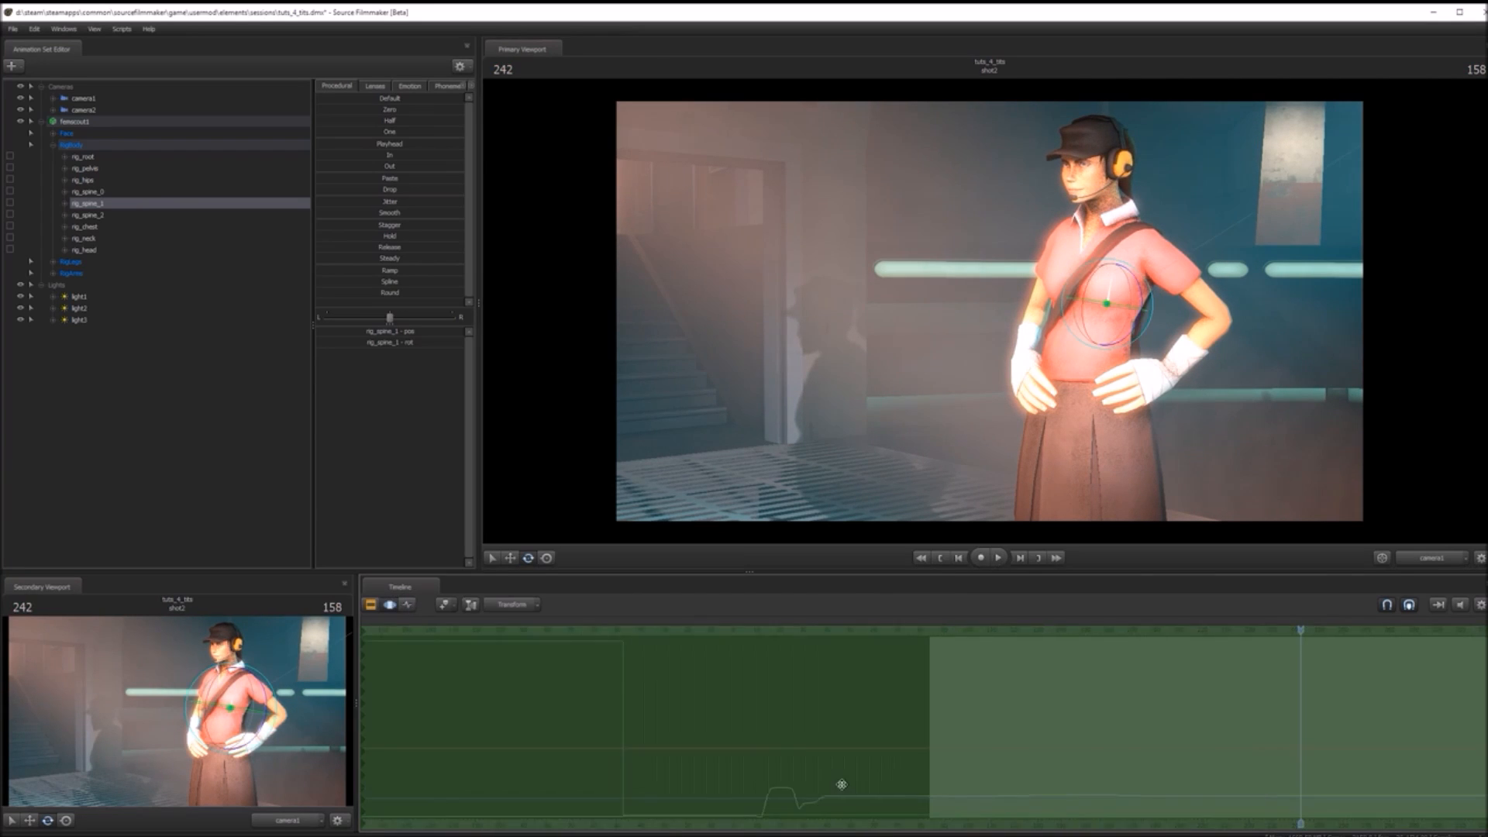
shift+drag(1099, 755, 1349, 764)
key(space)
shift+drag(1021, 771, 1040, 640)
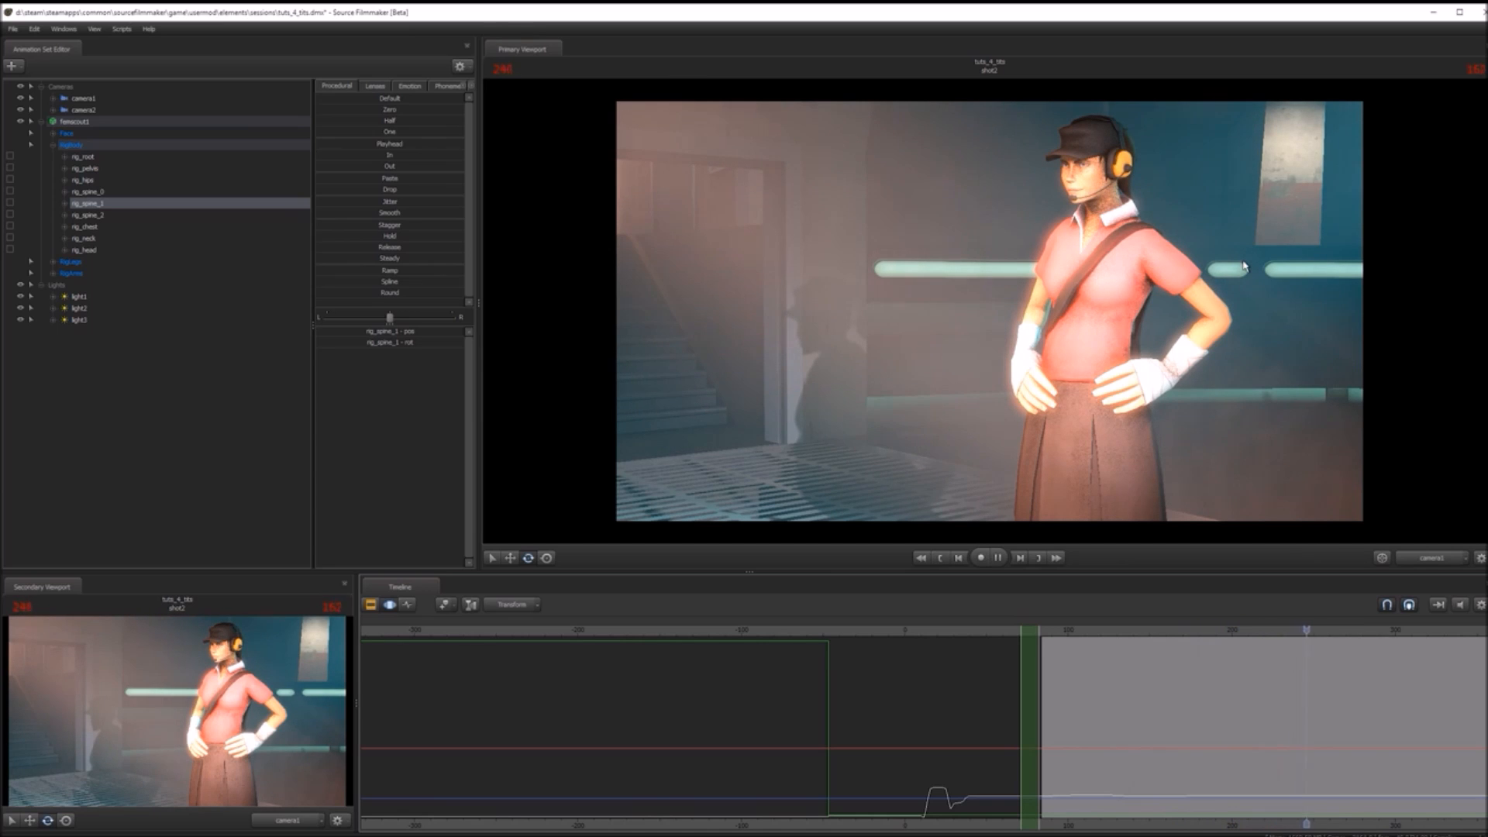
key(space)
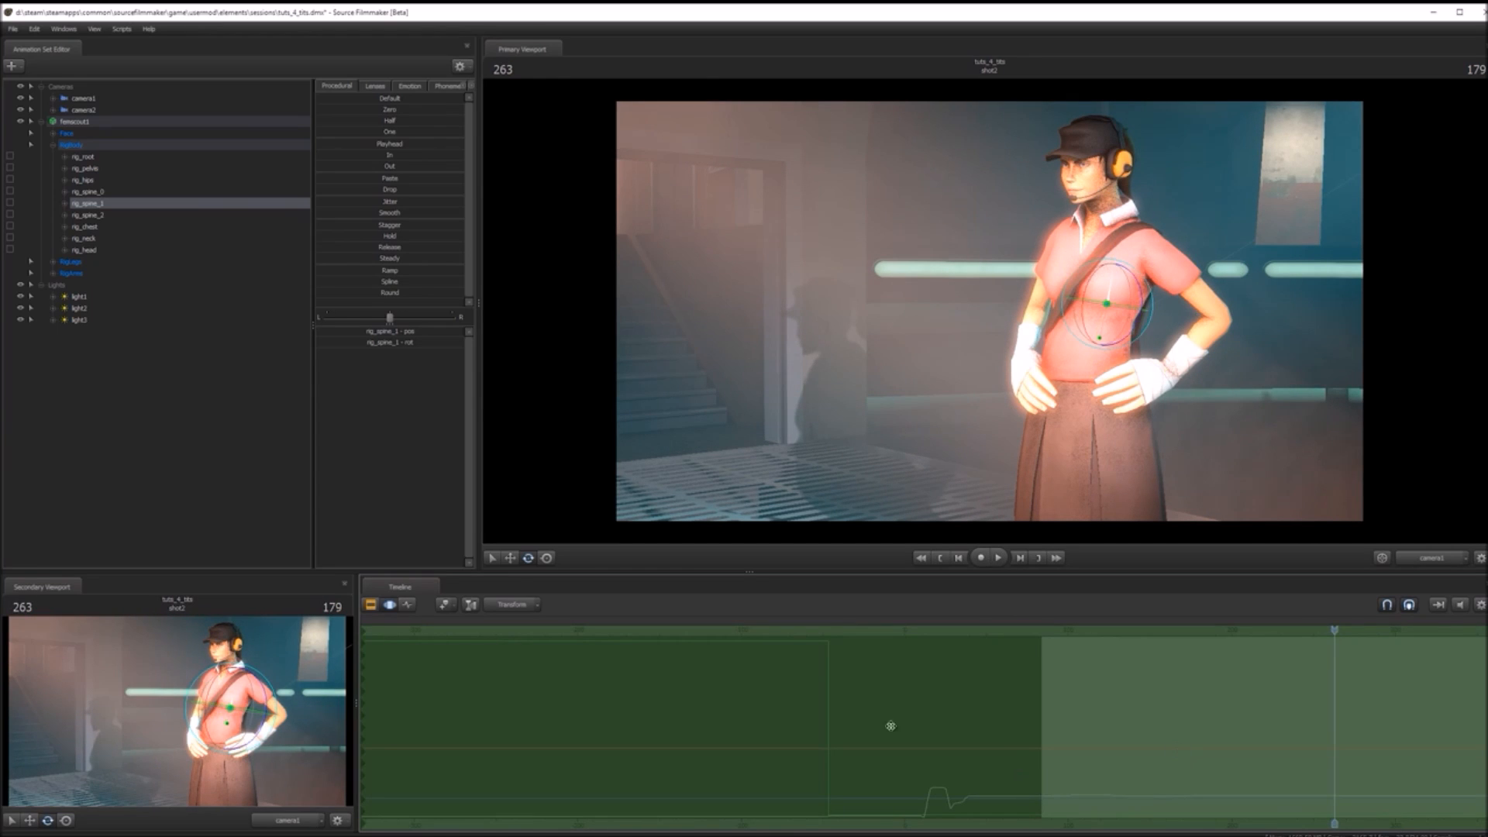
- Split shot2 at frame 198 in the Clip Editor and delete the part after the cut
click(370, 605)
drag(1108, 820, 778, 806)
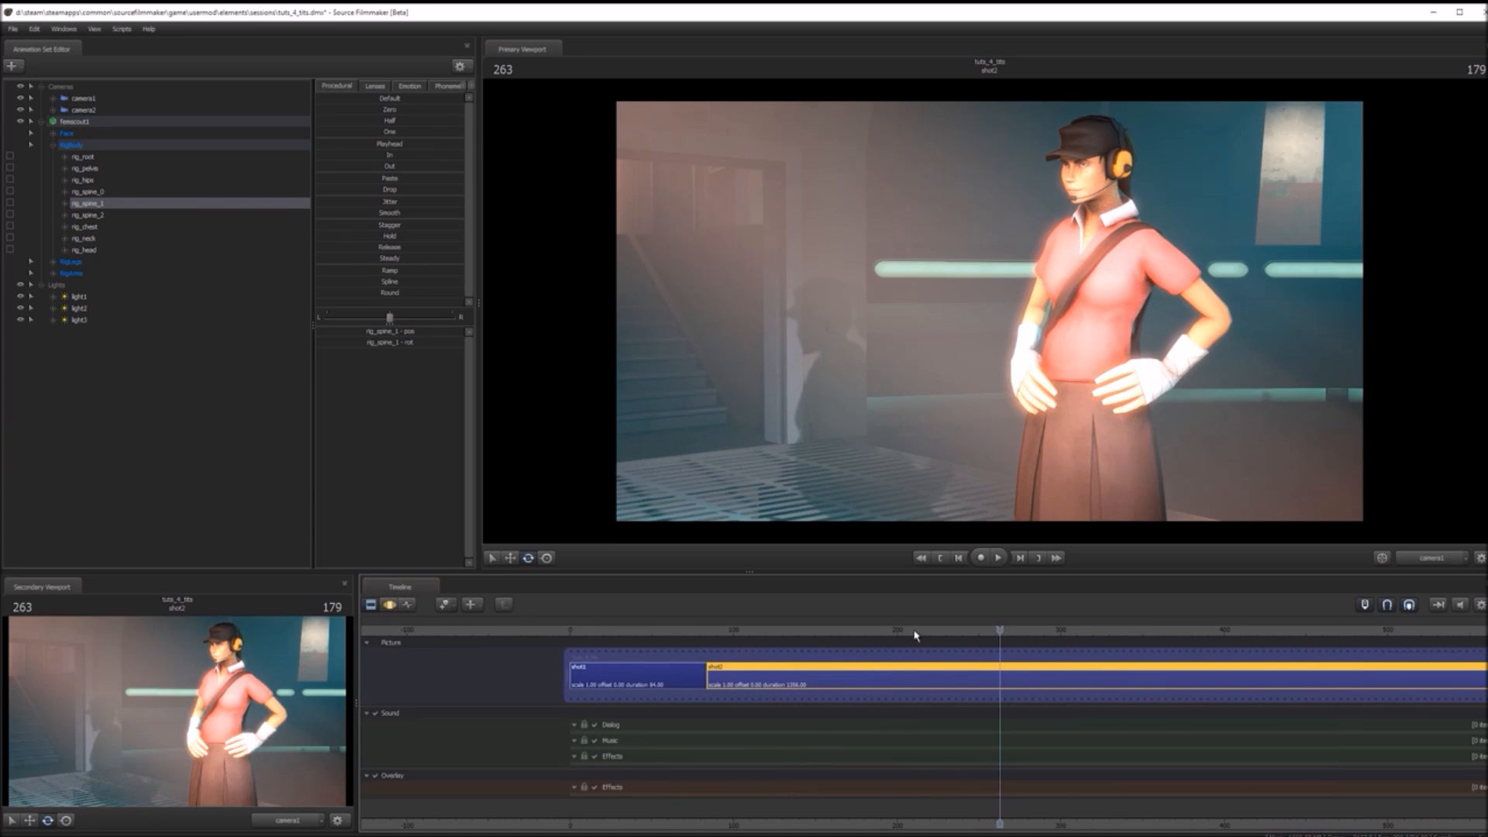
drag(921, 628, 894, 640)
key(b)
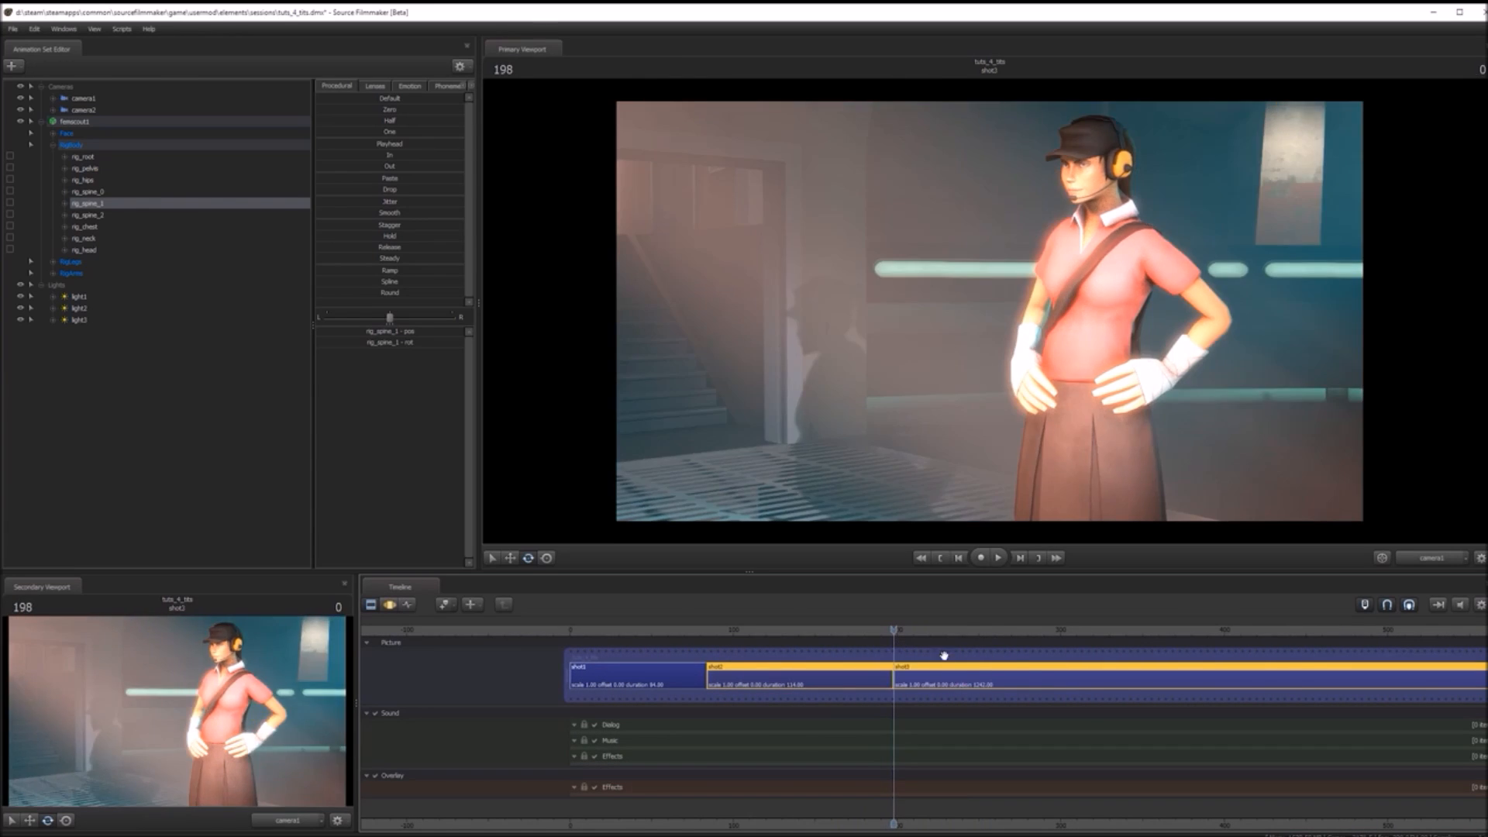
click(954, 679)
key(Delete)
scroll(1219, 697, down, 5)
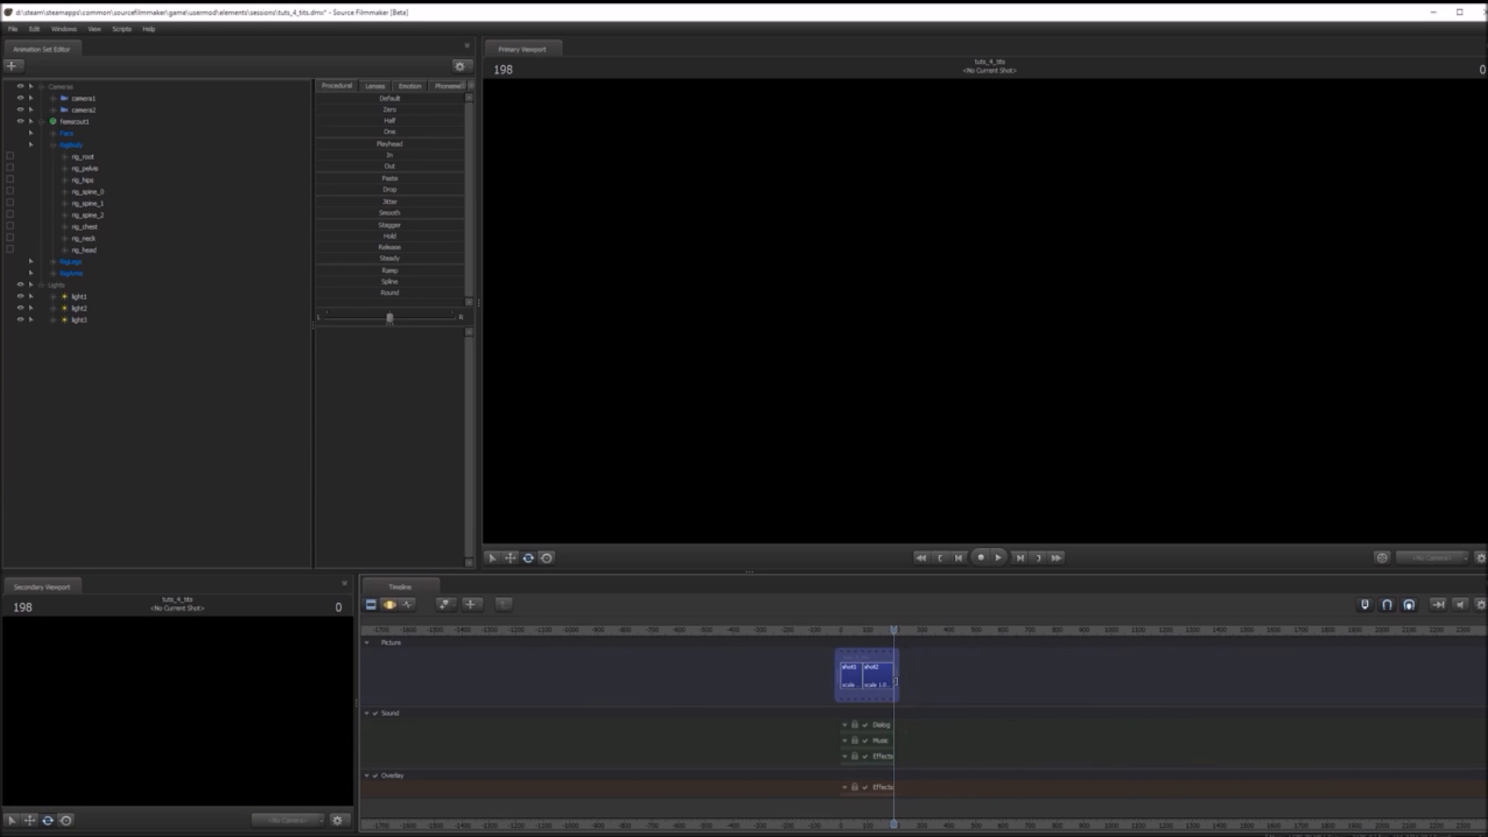
- Move the playhead back to frame 5 in shot1 and save the session
scroll(1016, 714, up, 5)
drag(715, 647, 516, 652)
key(ctrl+s)
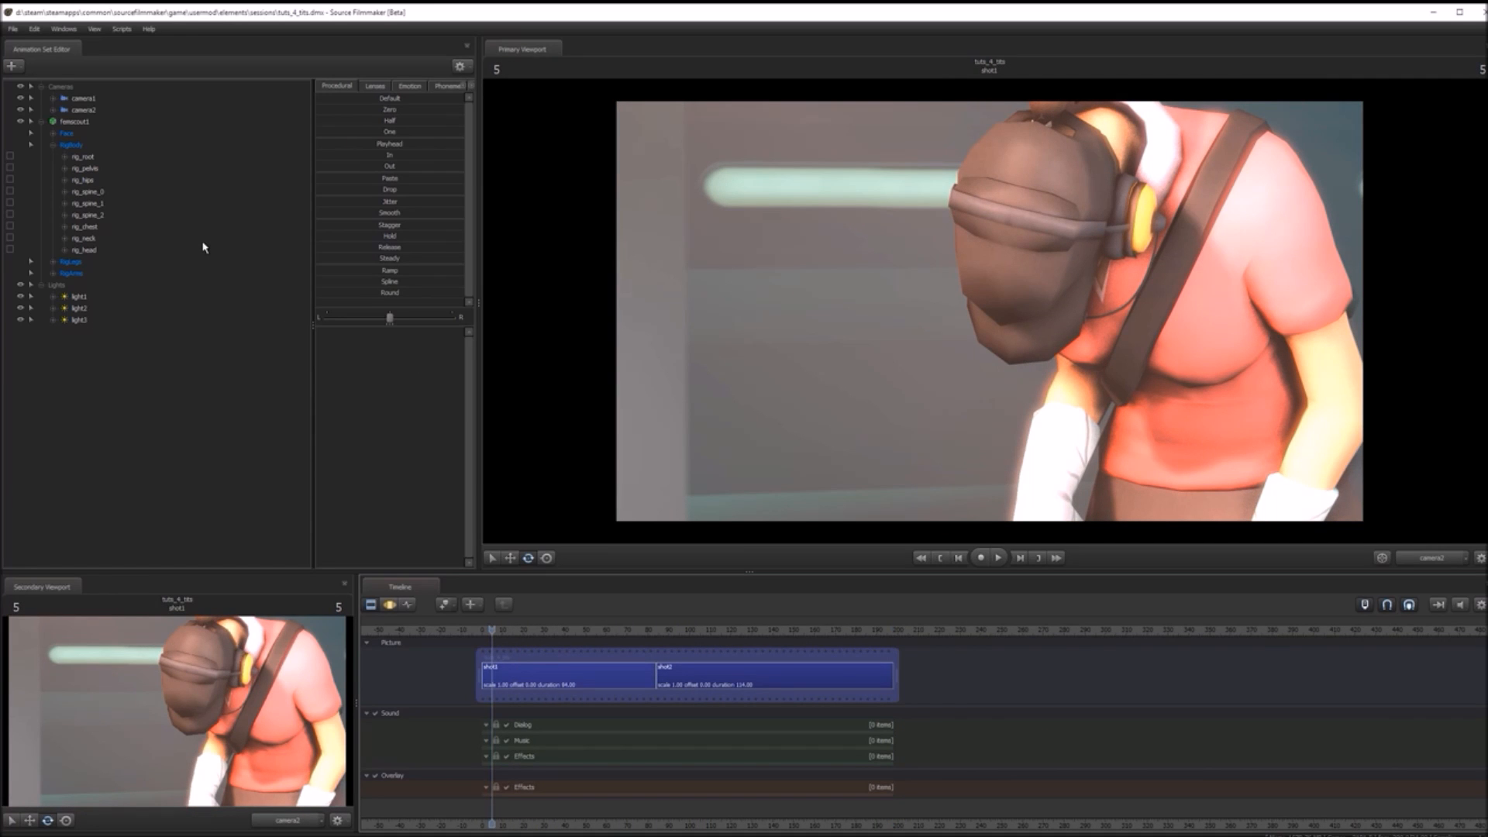
- Switch to the Steam library, find Source Filmmaker and open its launch options from its properties
mouse_move(3, 376)
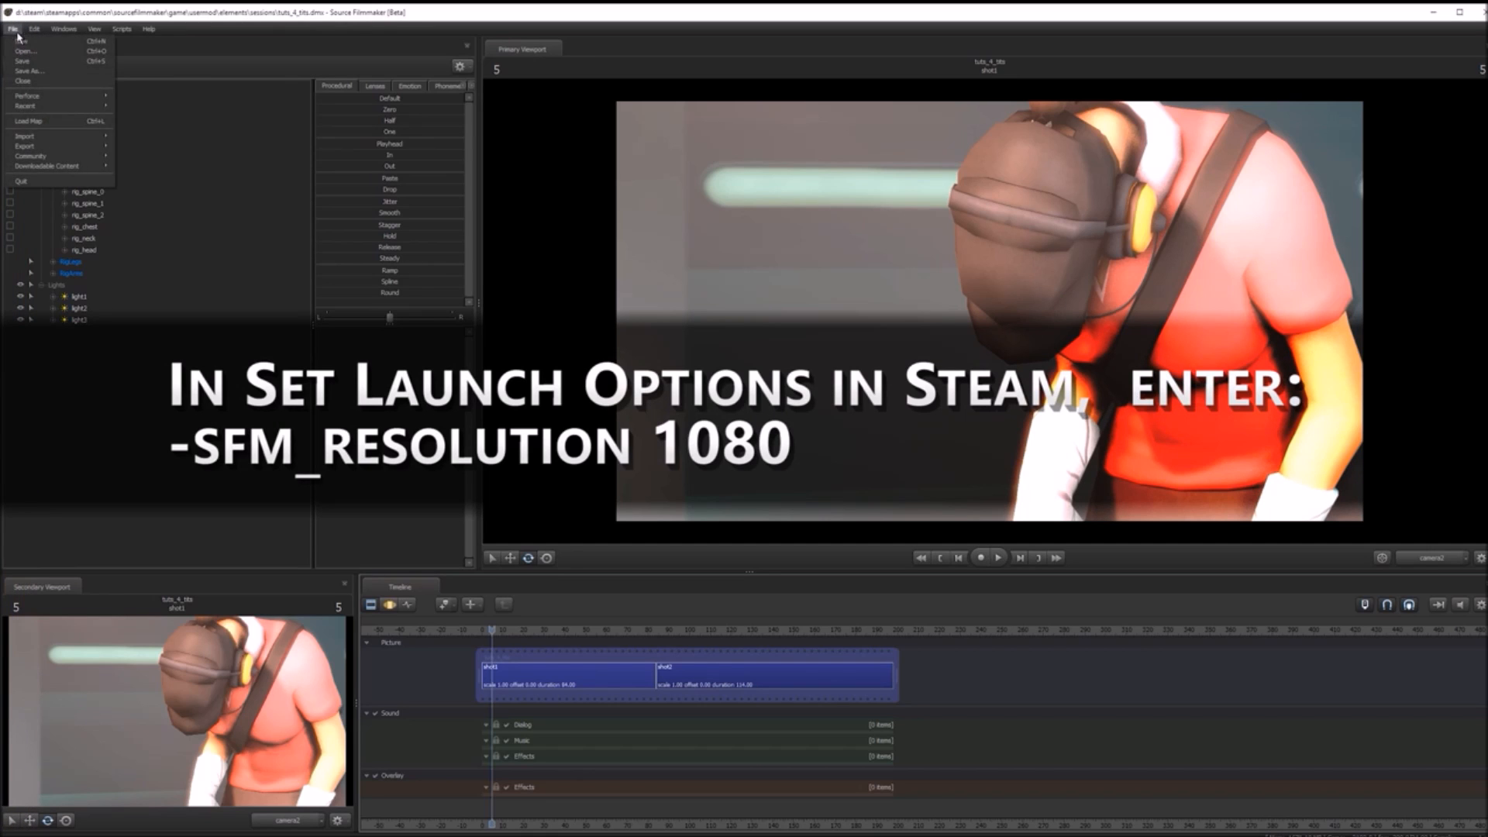
click(11, 351)
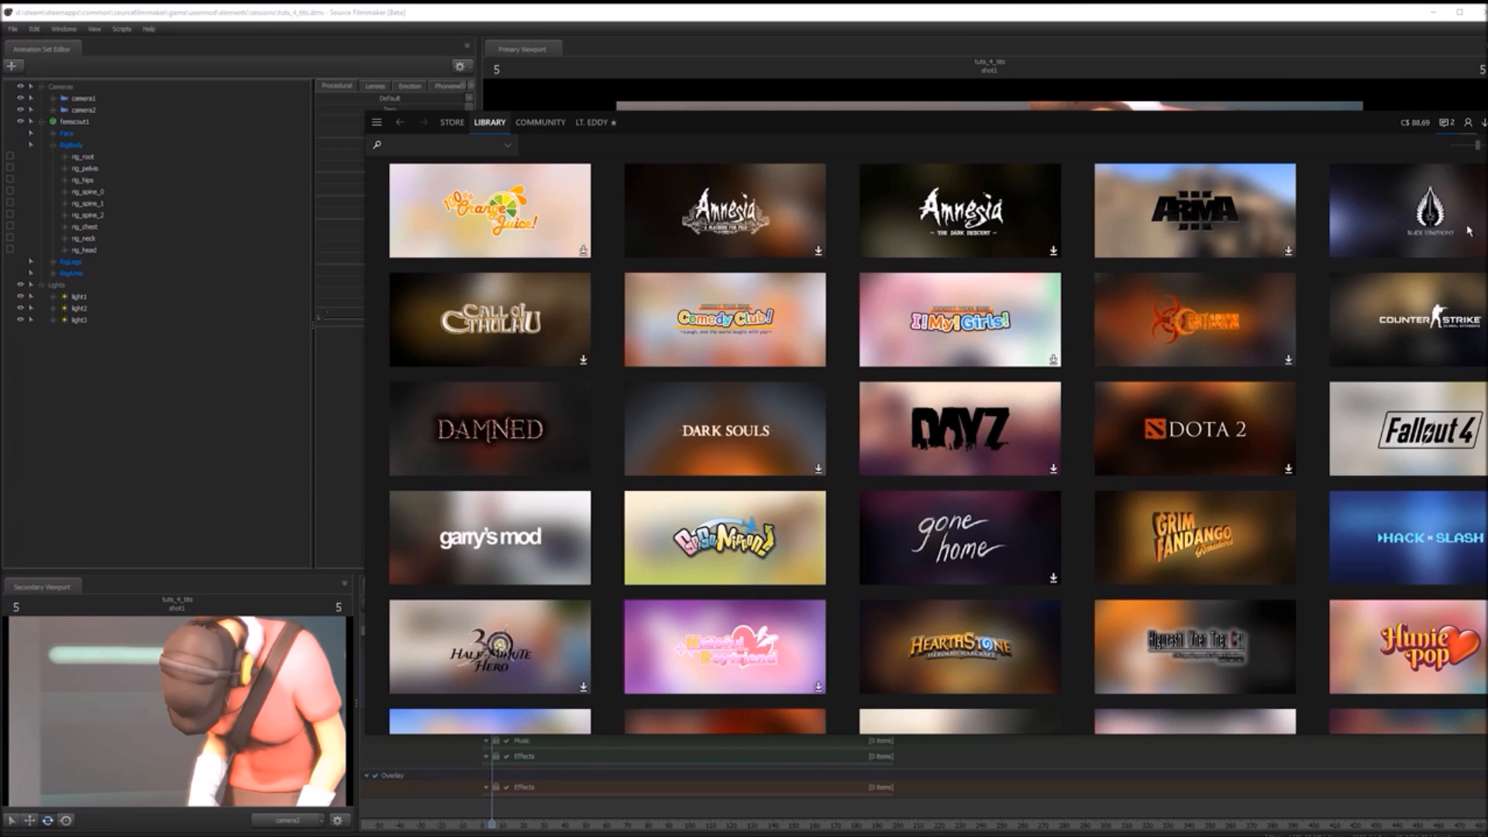
mouse_move(489, 123)
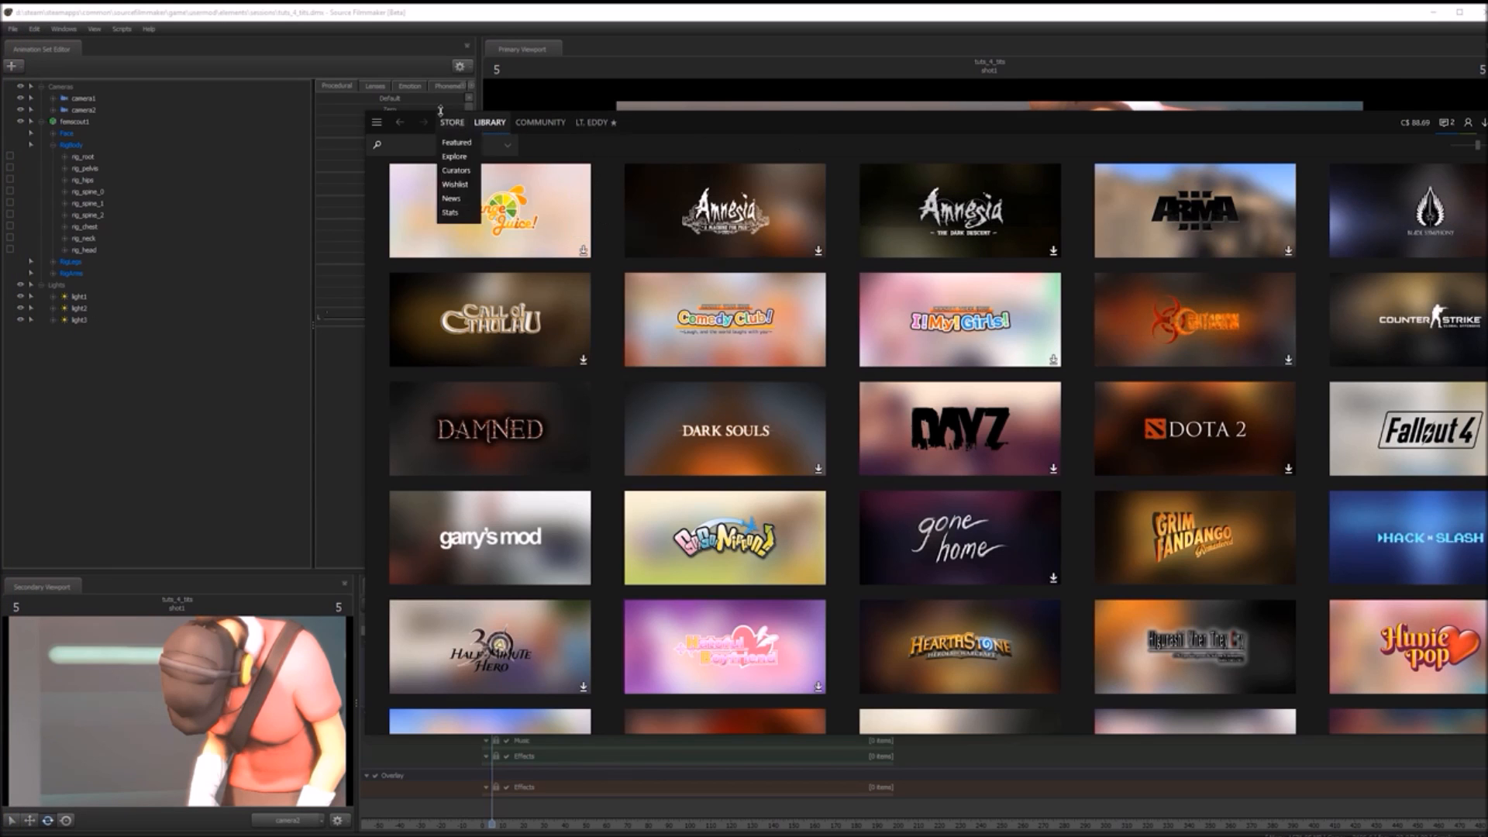
click(496, 157)
right_click(571, 209)
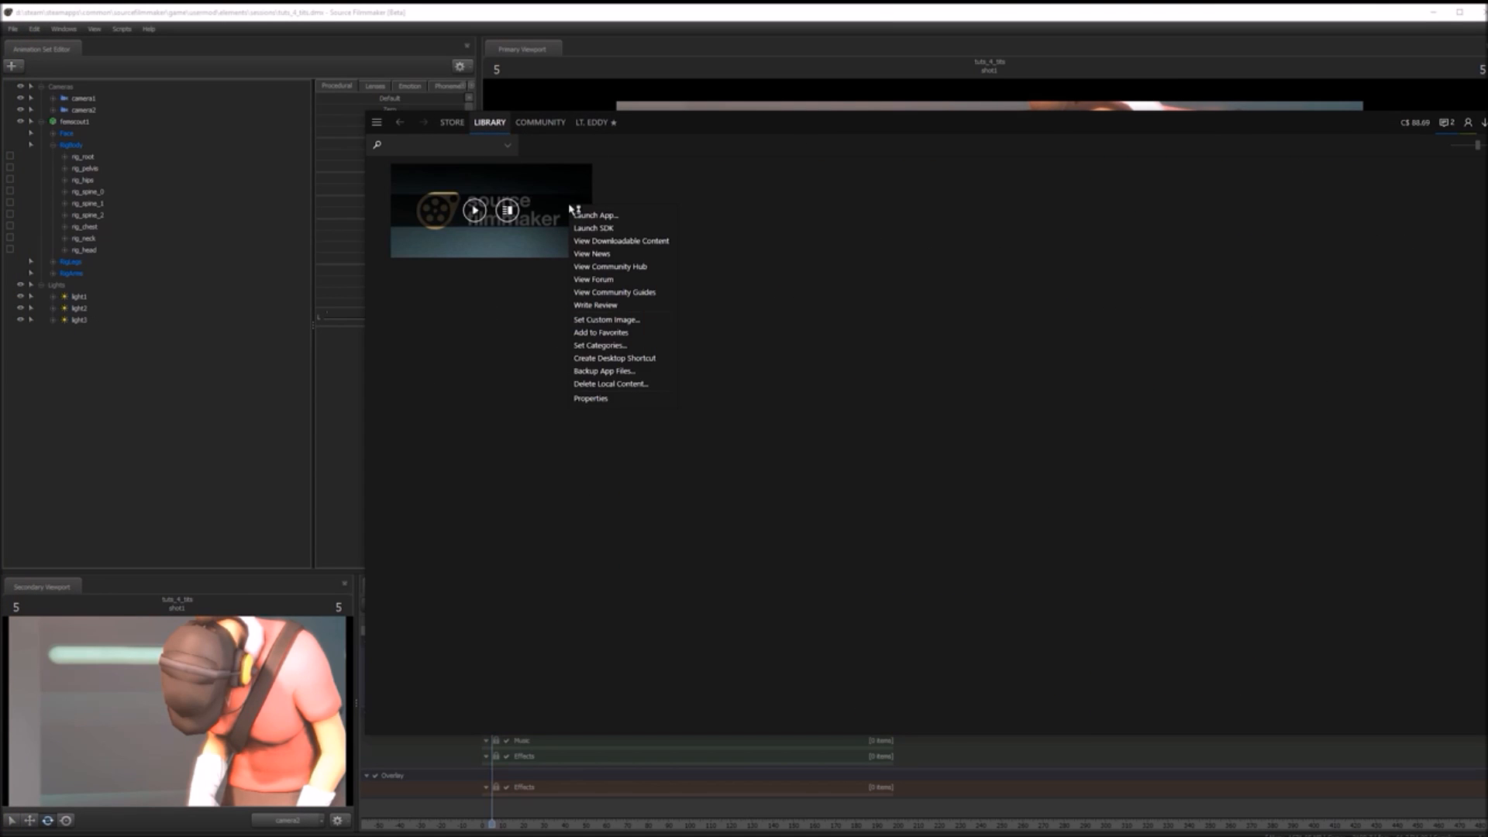
click(634, 400)
click(900, 555)
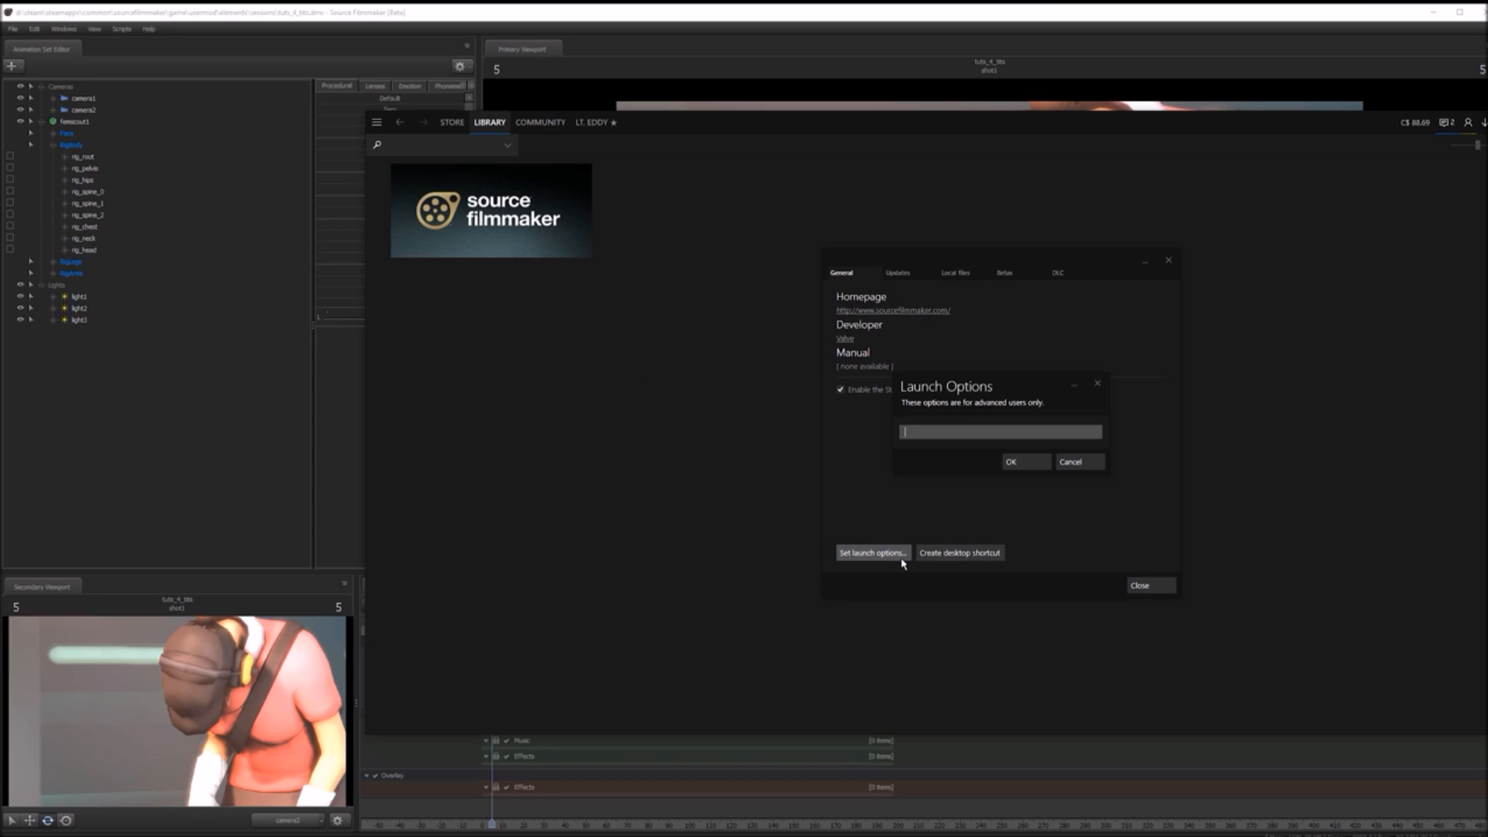
- Cancel the launch options, close the properties and Steam windows, and return to Source Filmmaker
click(1089, 461)
click(1168, 260)
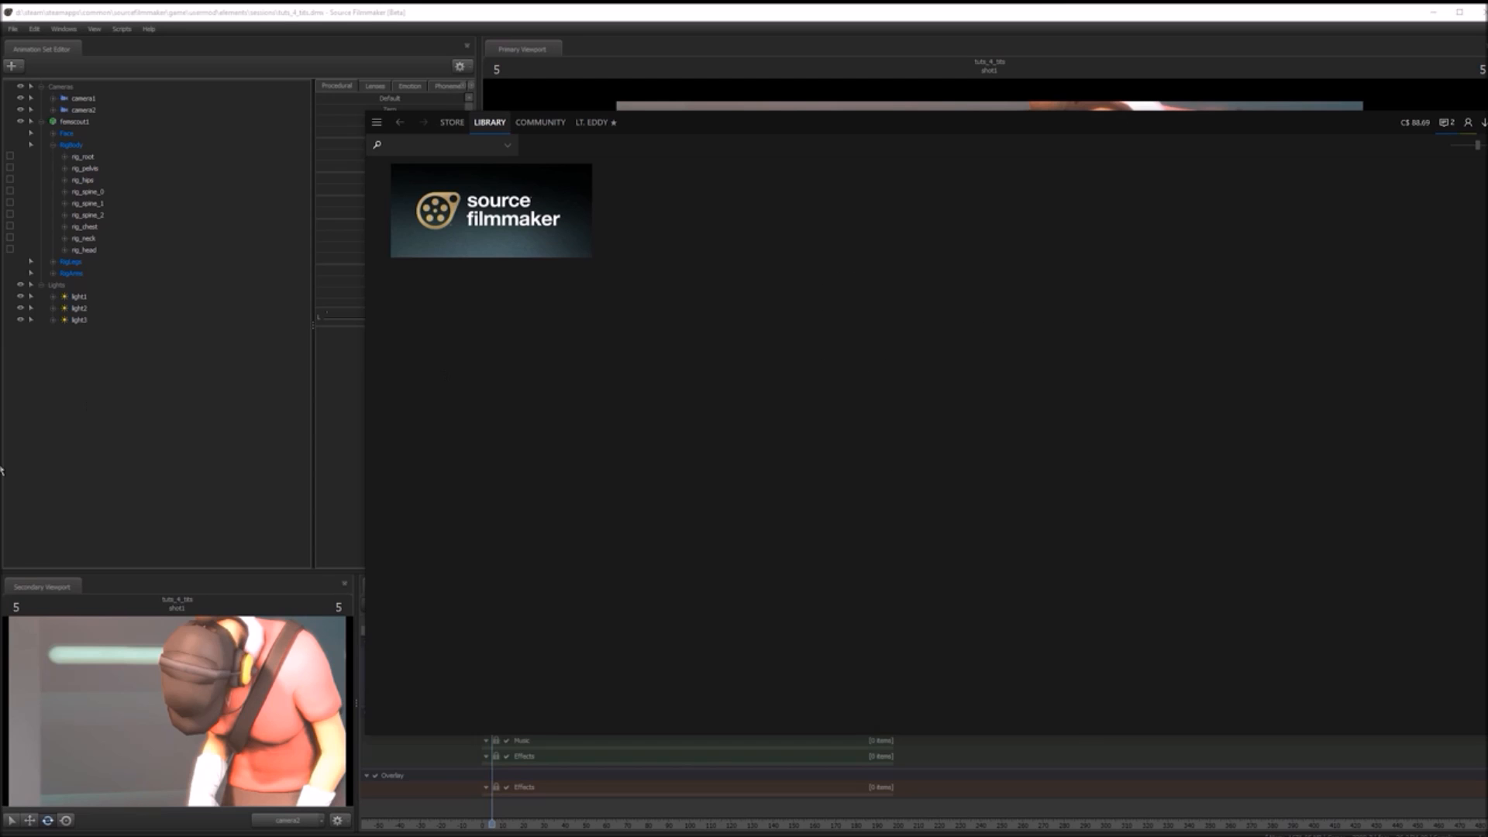
click(1467, 116)
click(1210, 24)
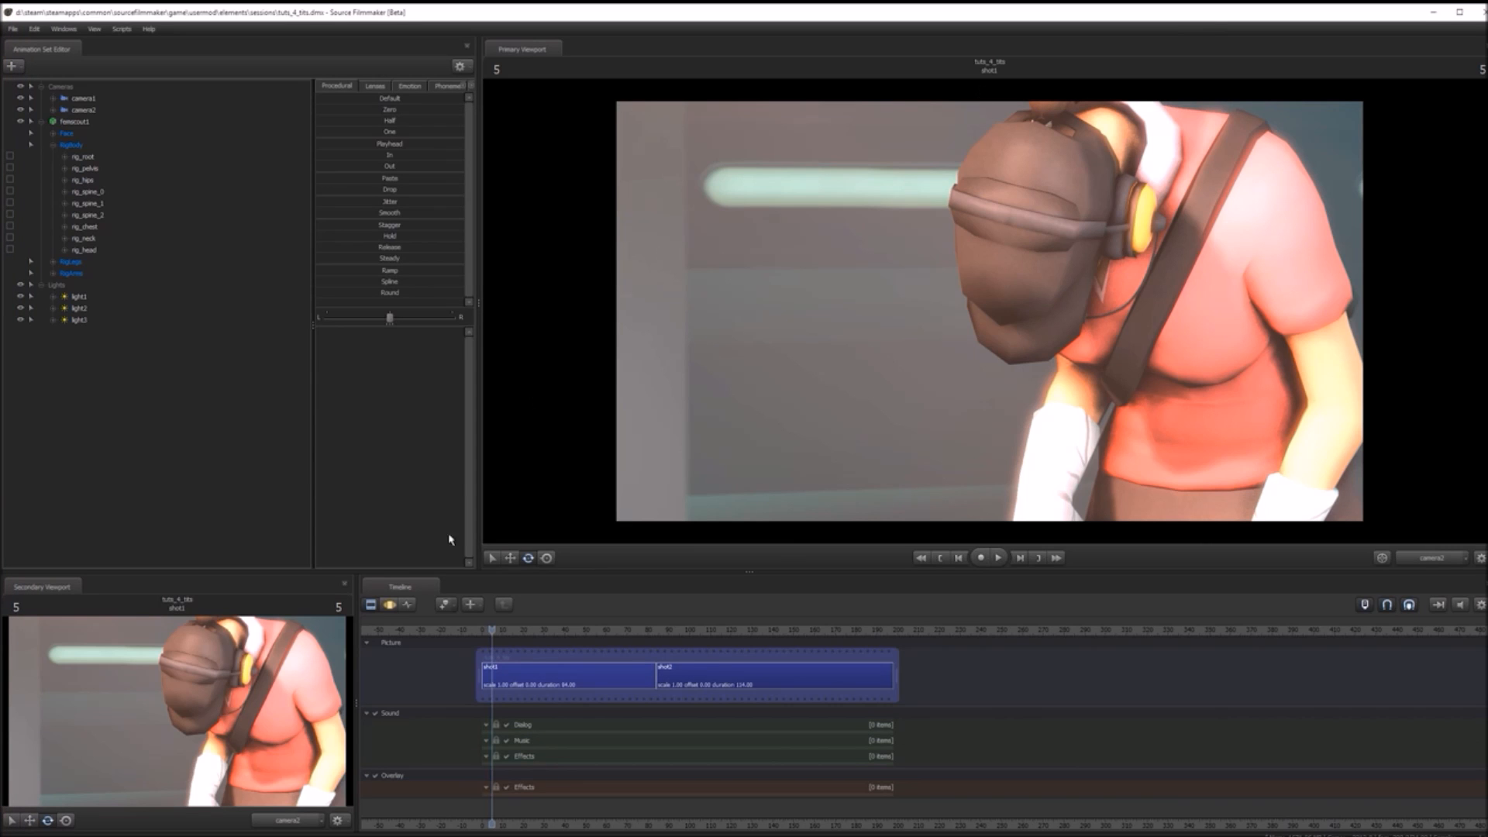
- Start a movie export and set its output path to a Desktop file named TUTORIAL BONERS
click(12, 28)
mouse_move(49, 152)
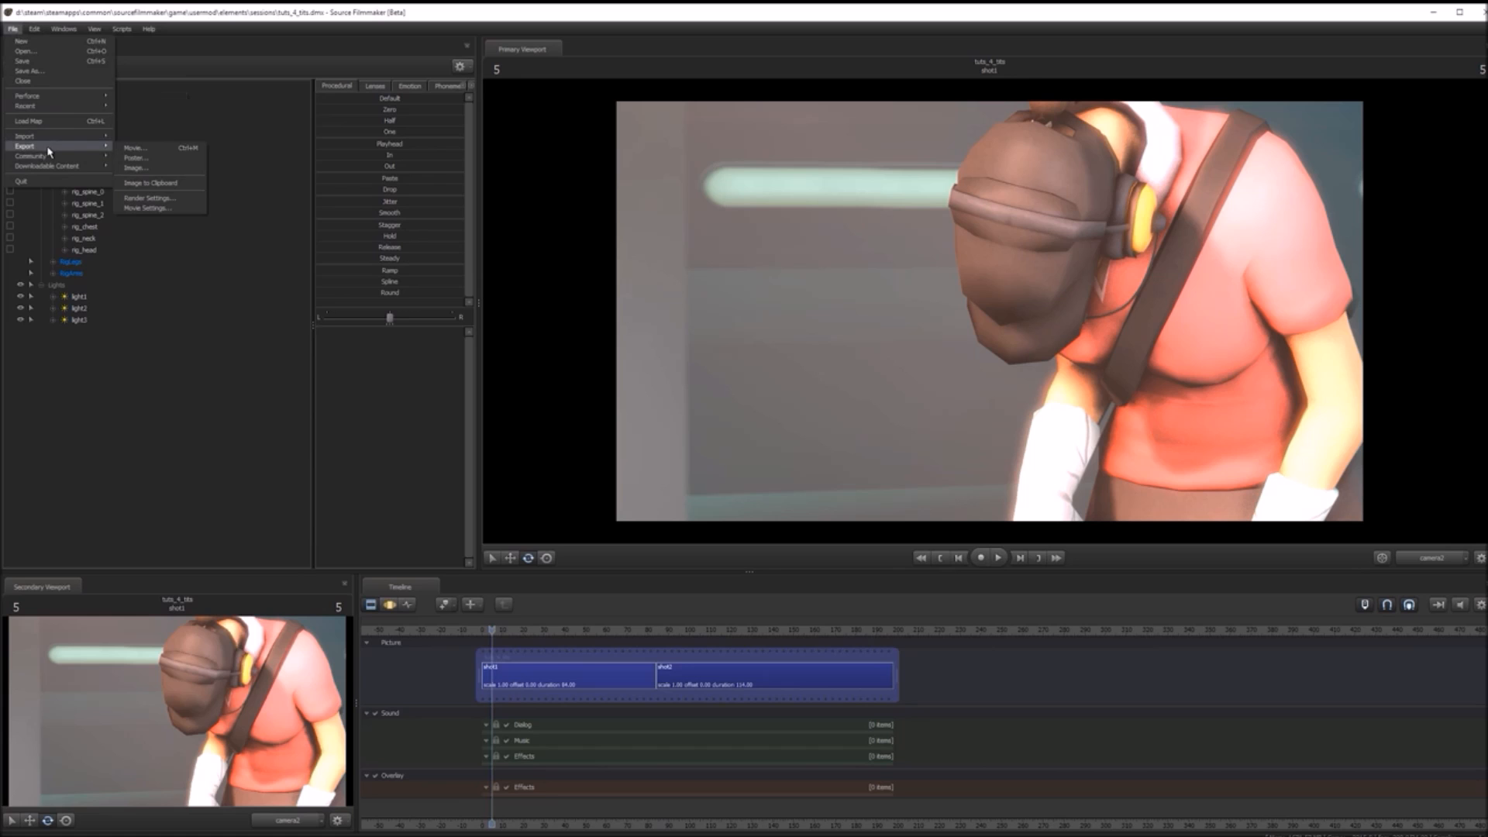
click(177, 148)
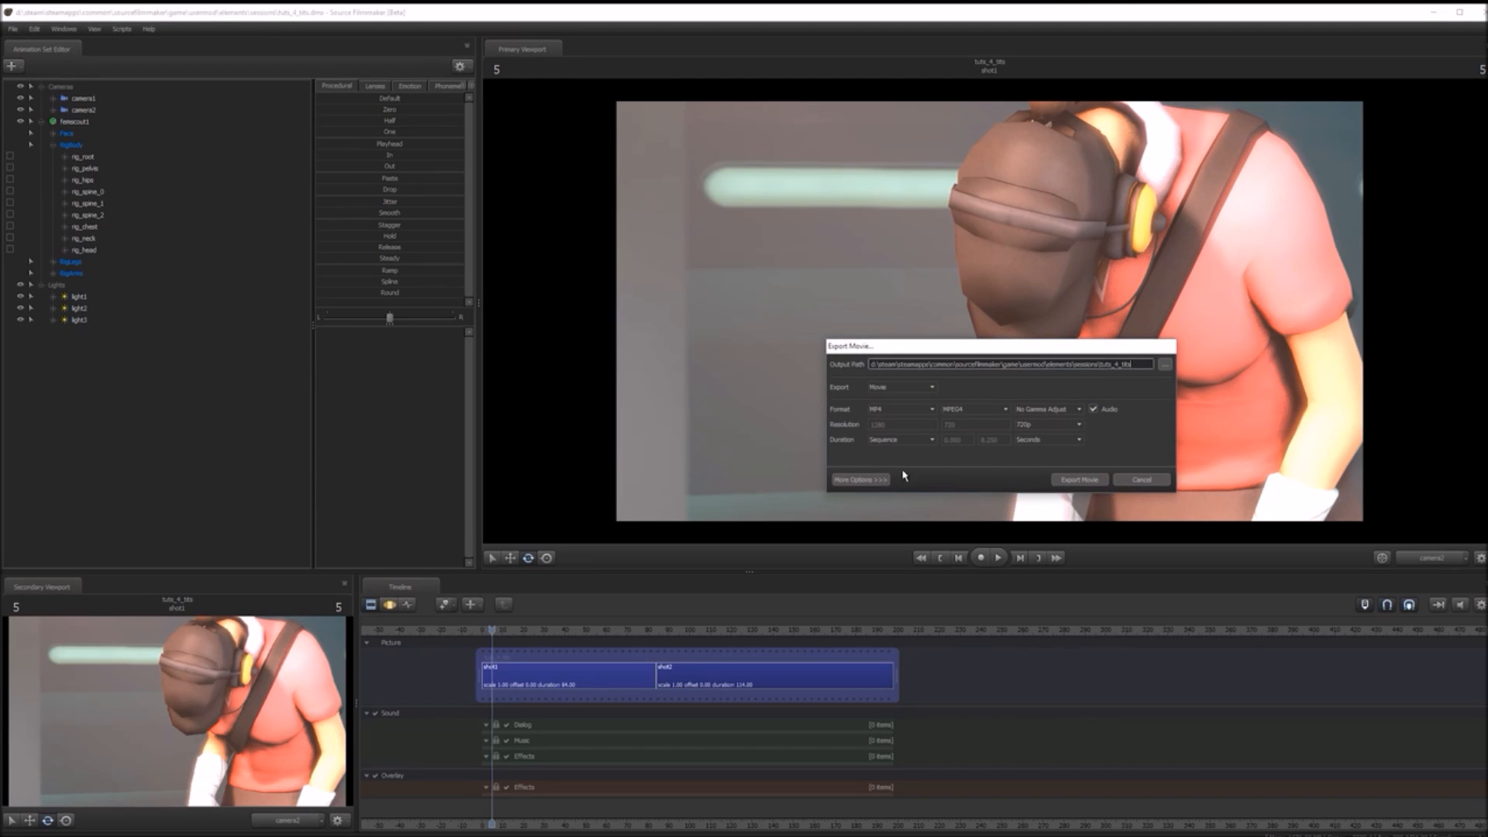
click(1165, 364)
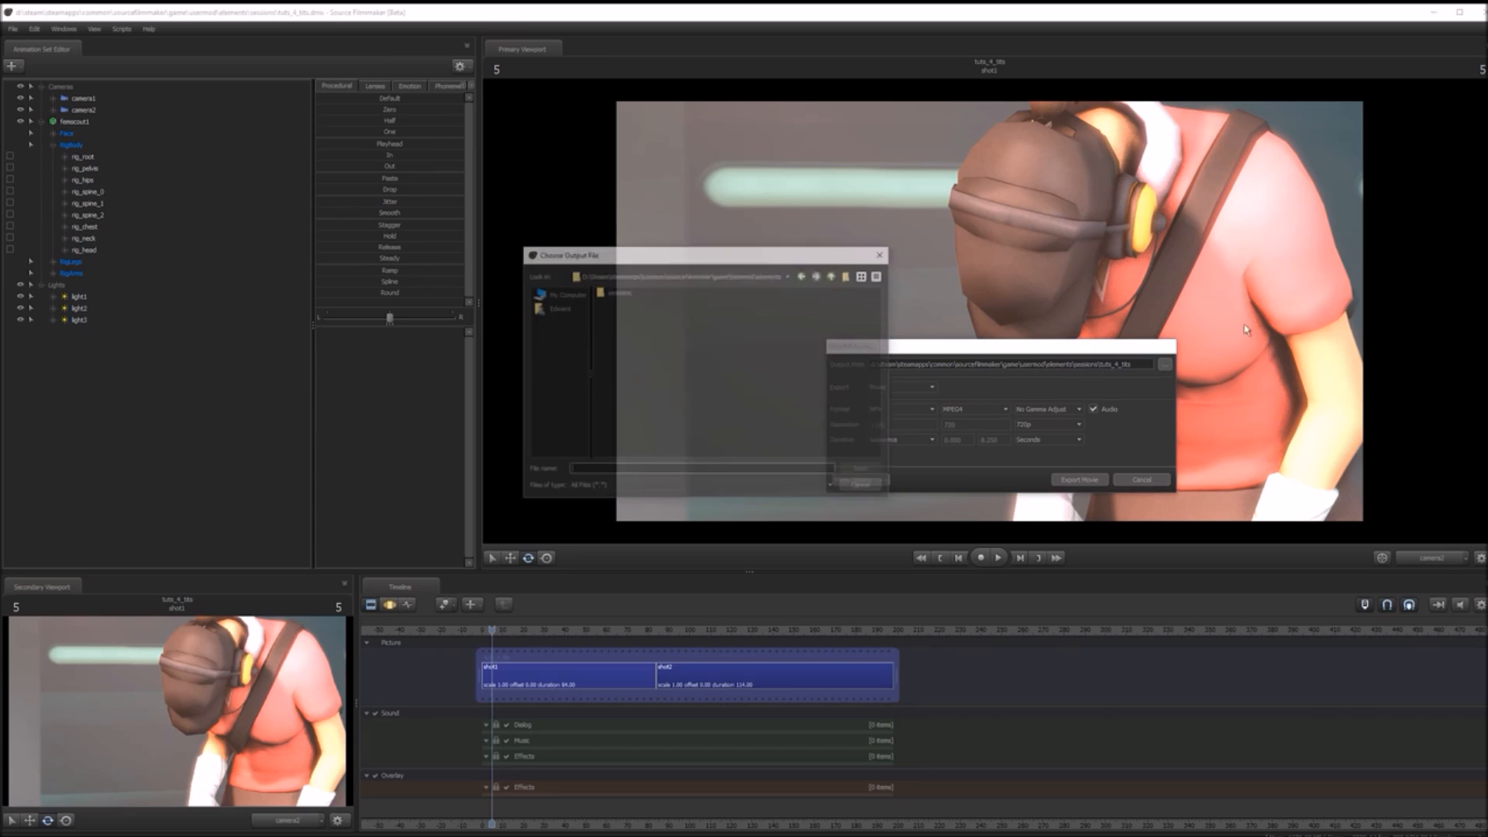
click(564, 308)
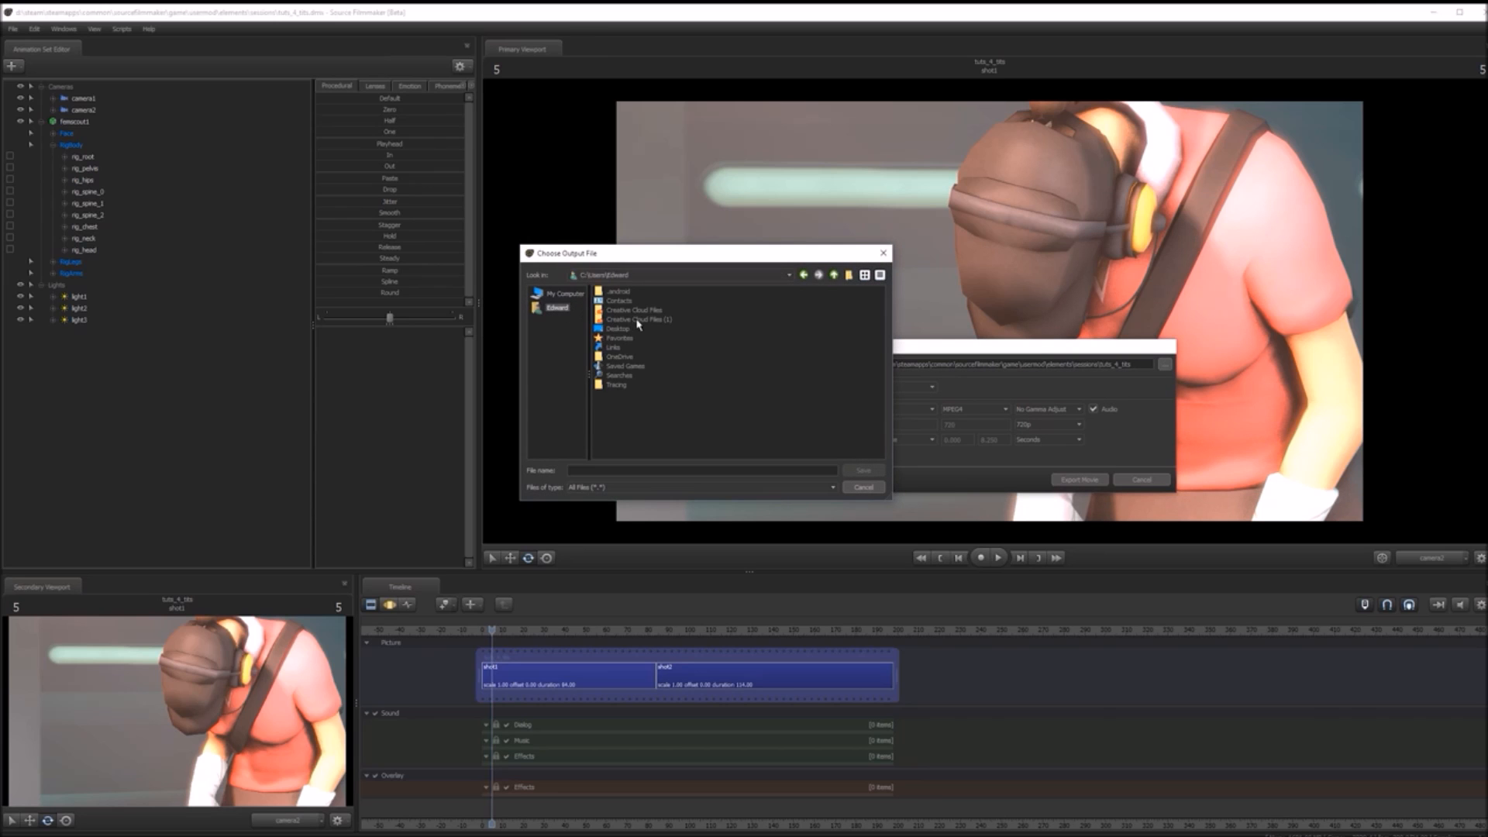
double_click(618, 330)
click(642, 468)
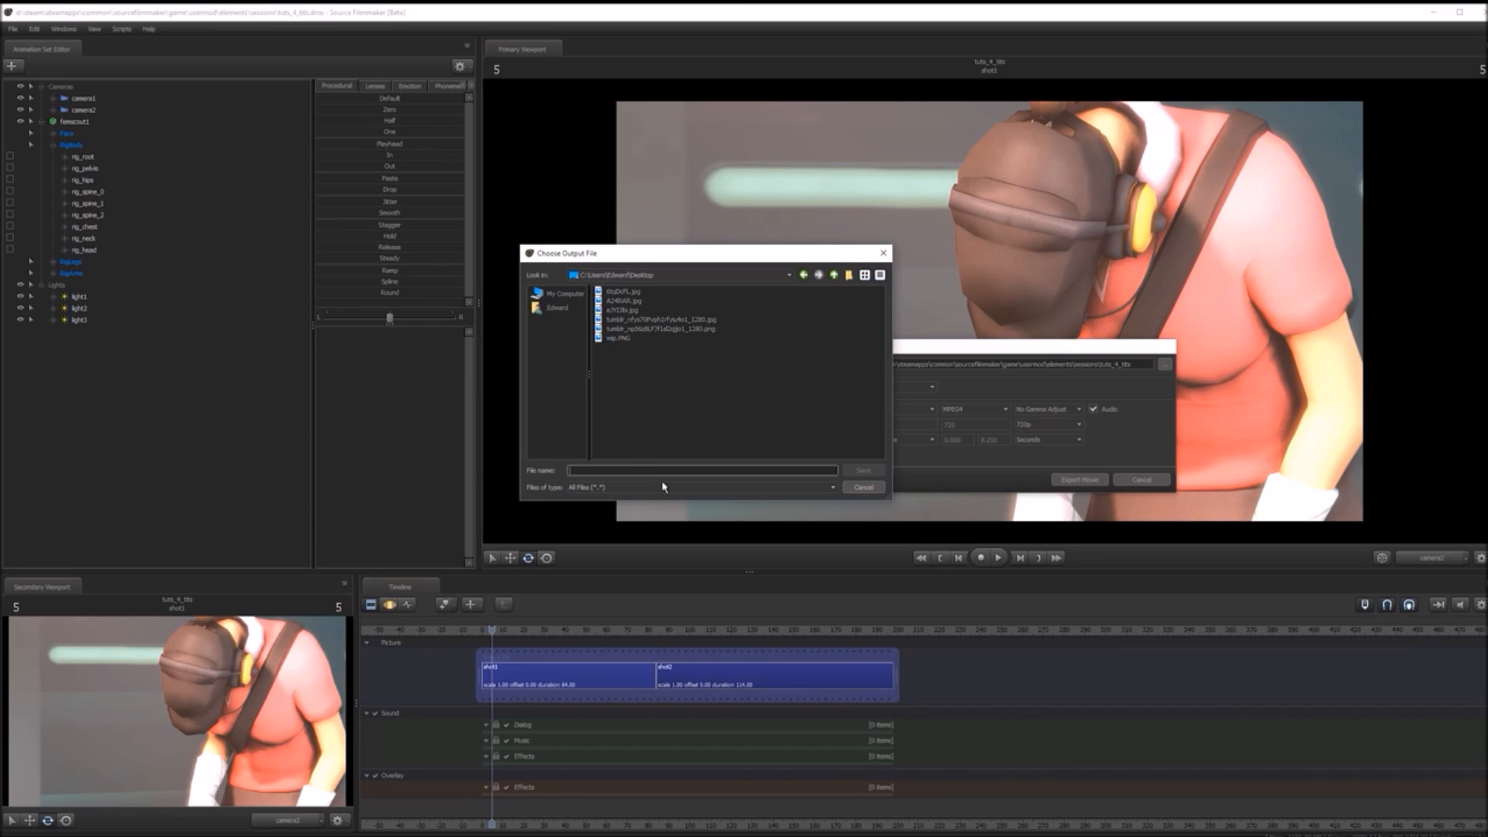
text(tuTORIAL BONERS)
key(Return)
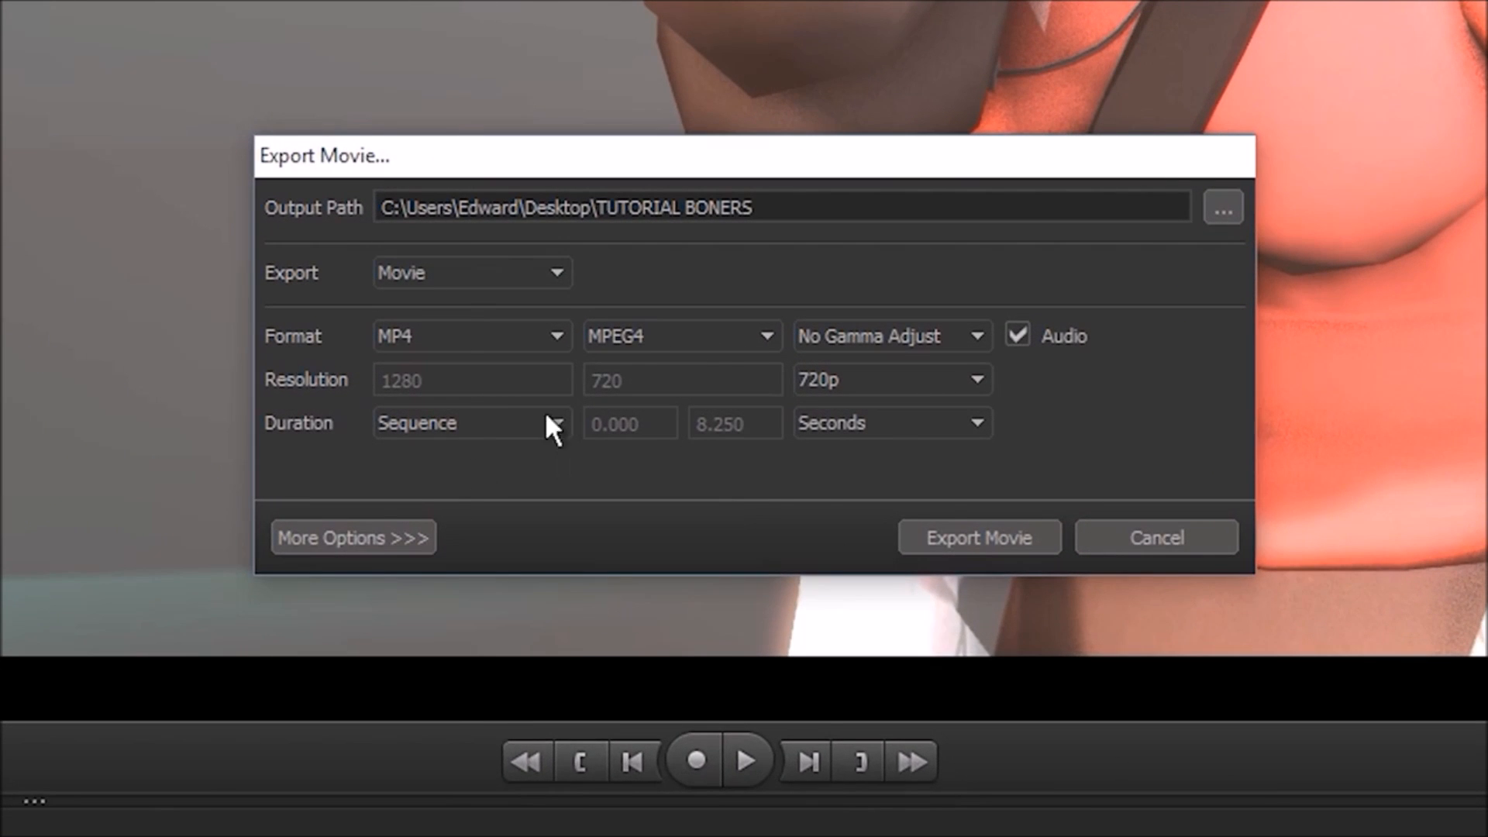
- Expand the movie export's extra options and review the export type and format choices, keeping Movie and MP4
click(353, 538)
click(518, 271)
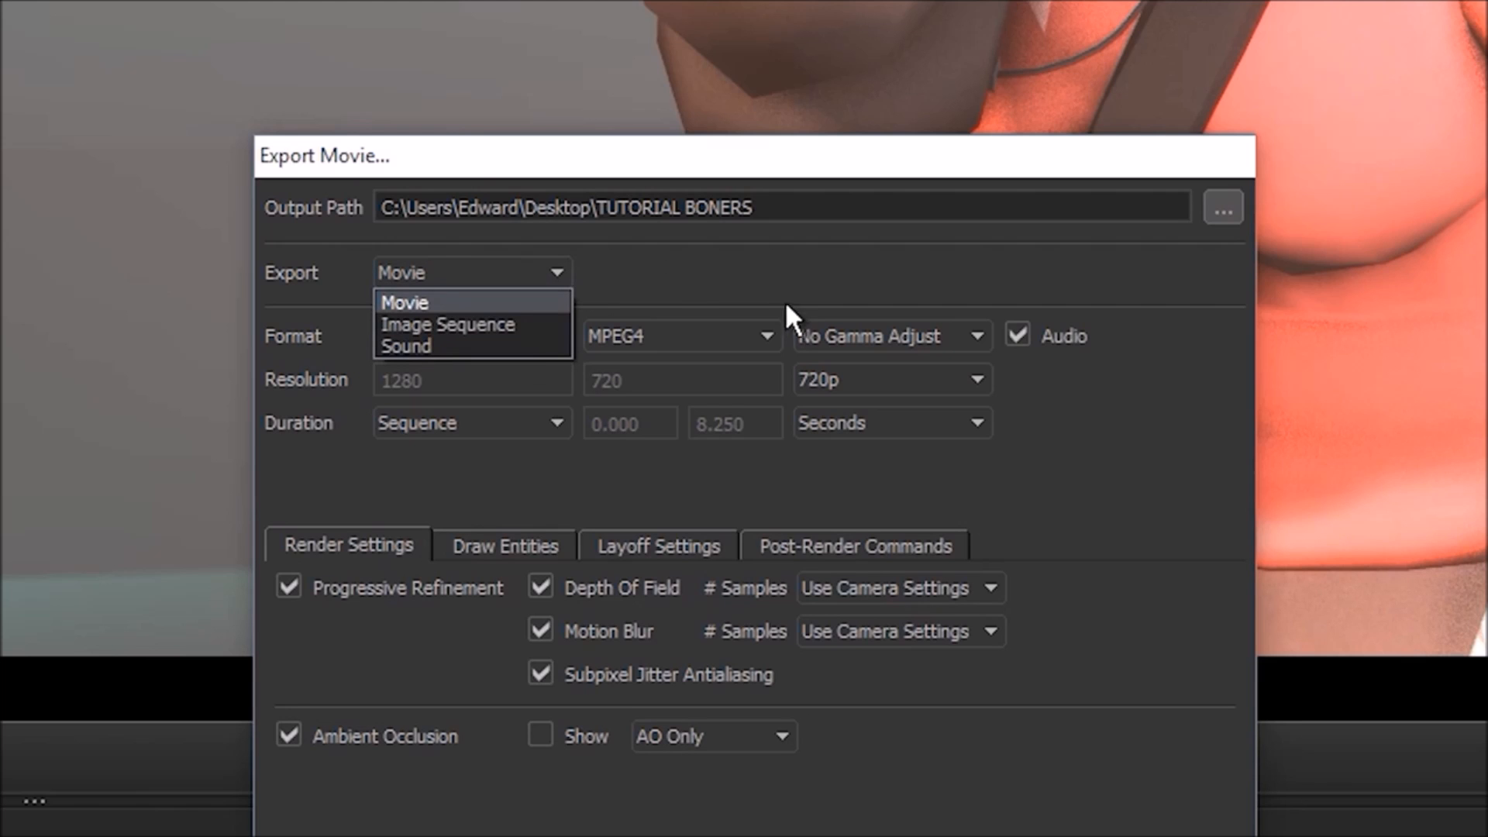
click(546, 298)
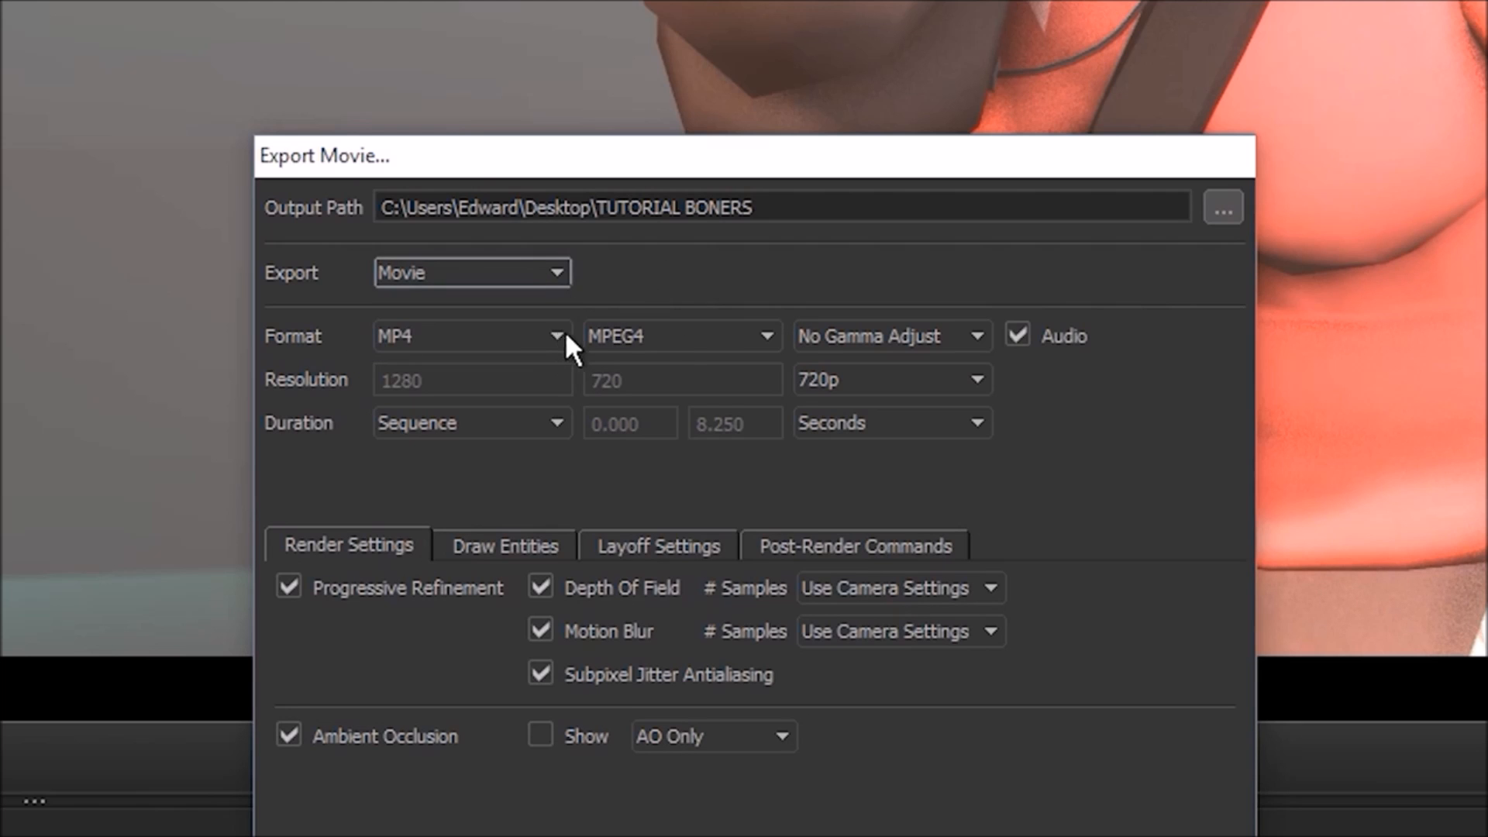
click(604, 337)
click(518, 333)
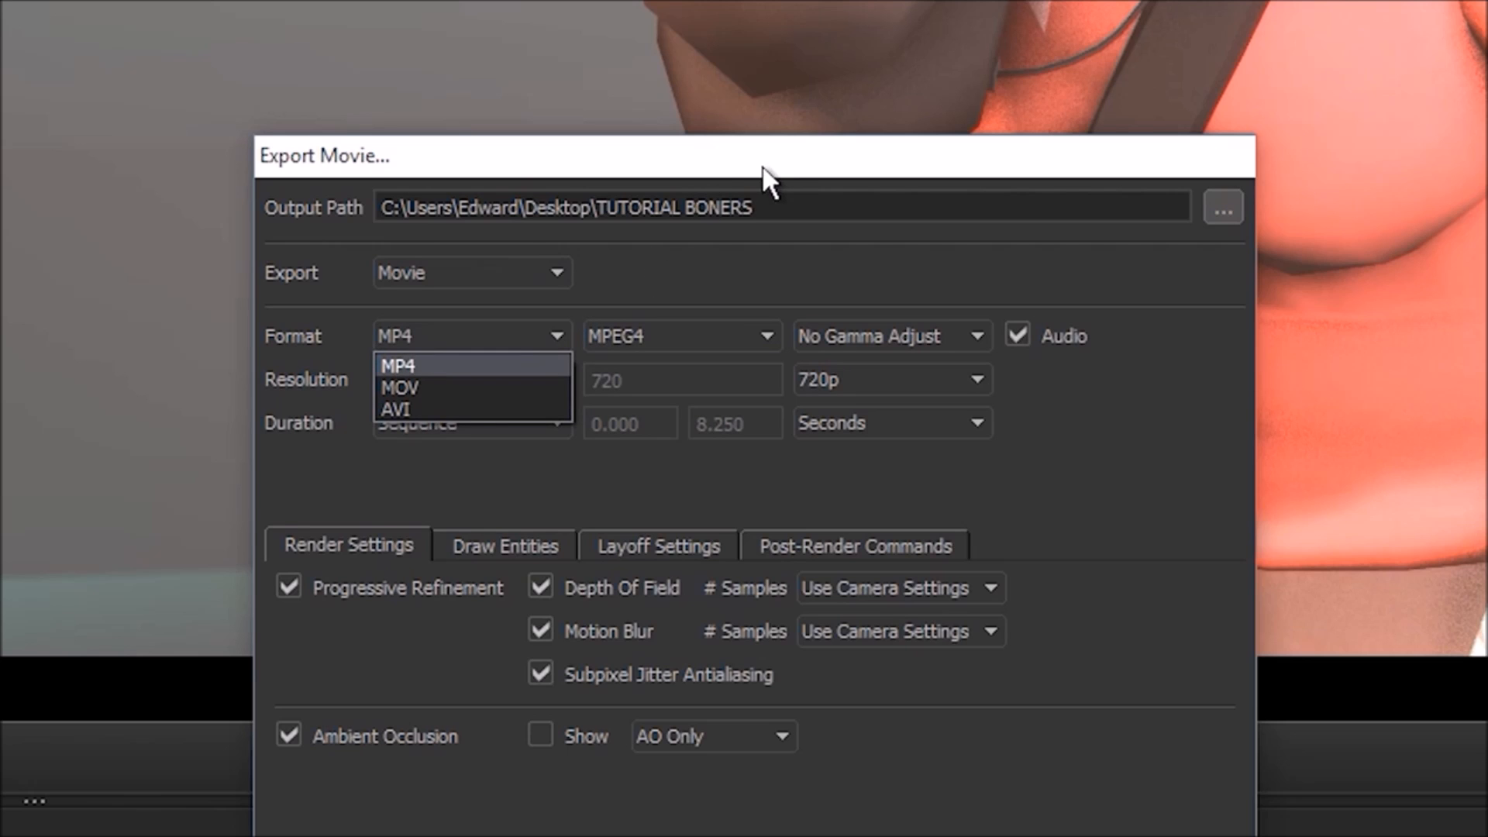
click(459, 146)
drag(459, 146, 286, 120)
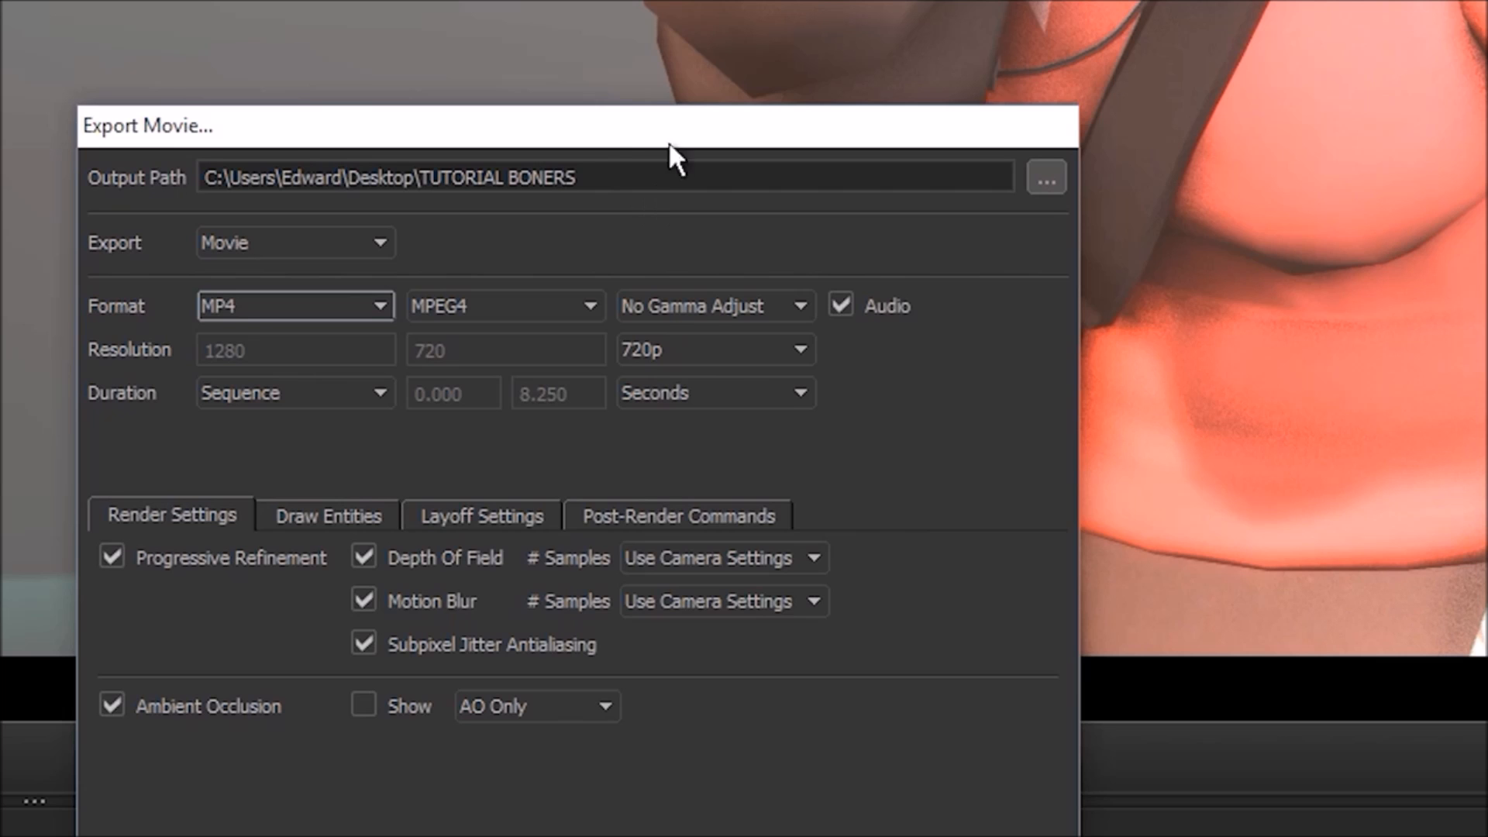
- Review the resolution and duration choices for the movie export, keeping 720p and Sequence, and cancel the export
click(690, 348)
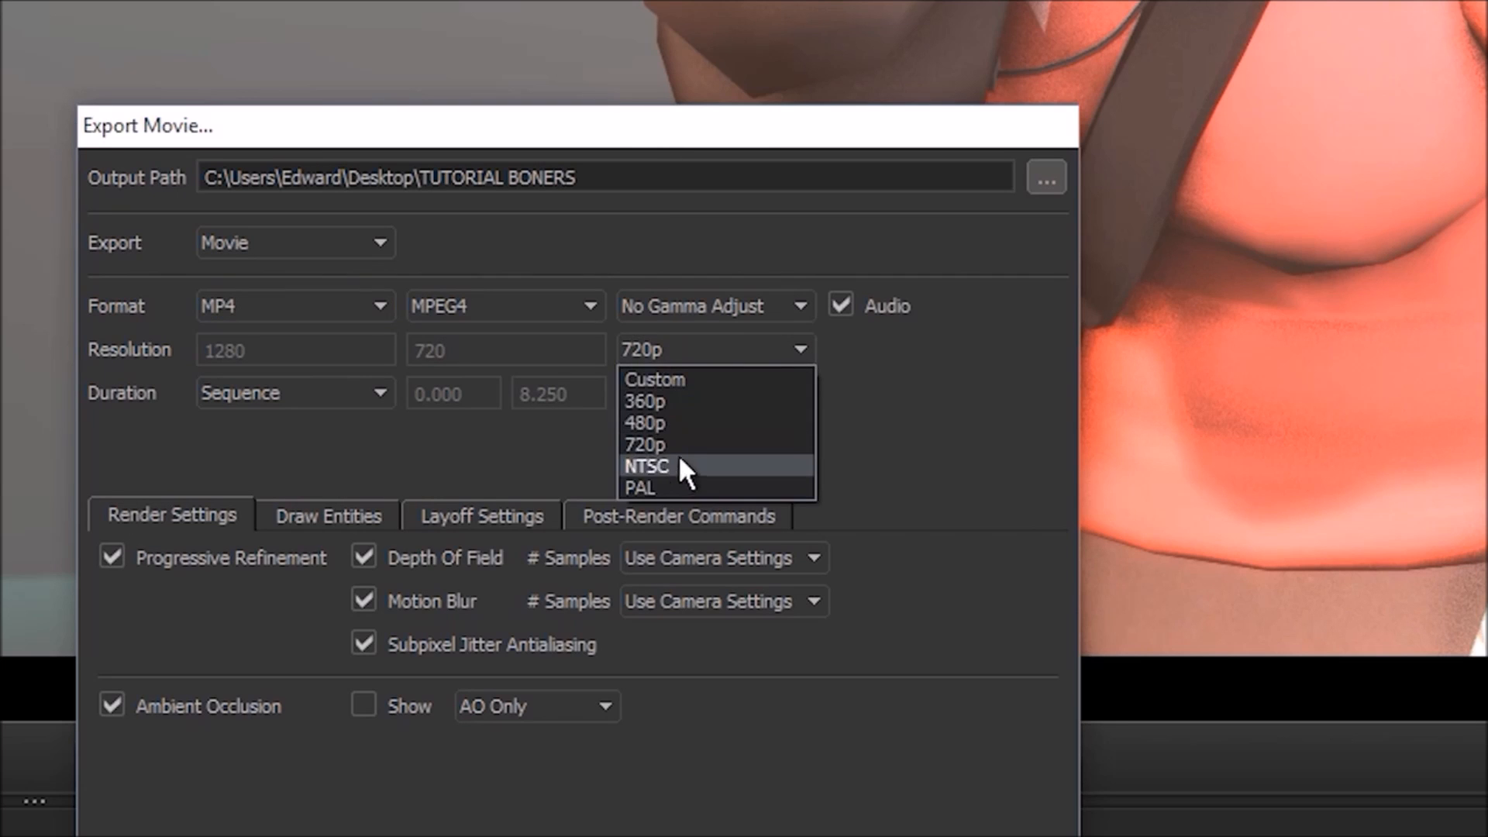
click(399, 425)
click(287, 395)
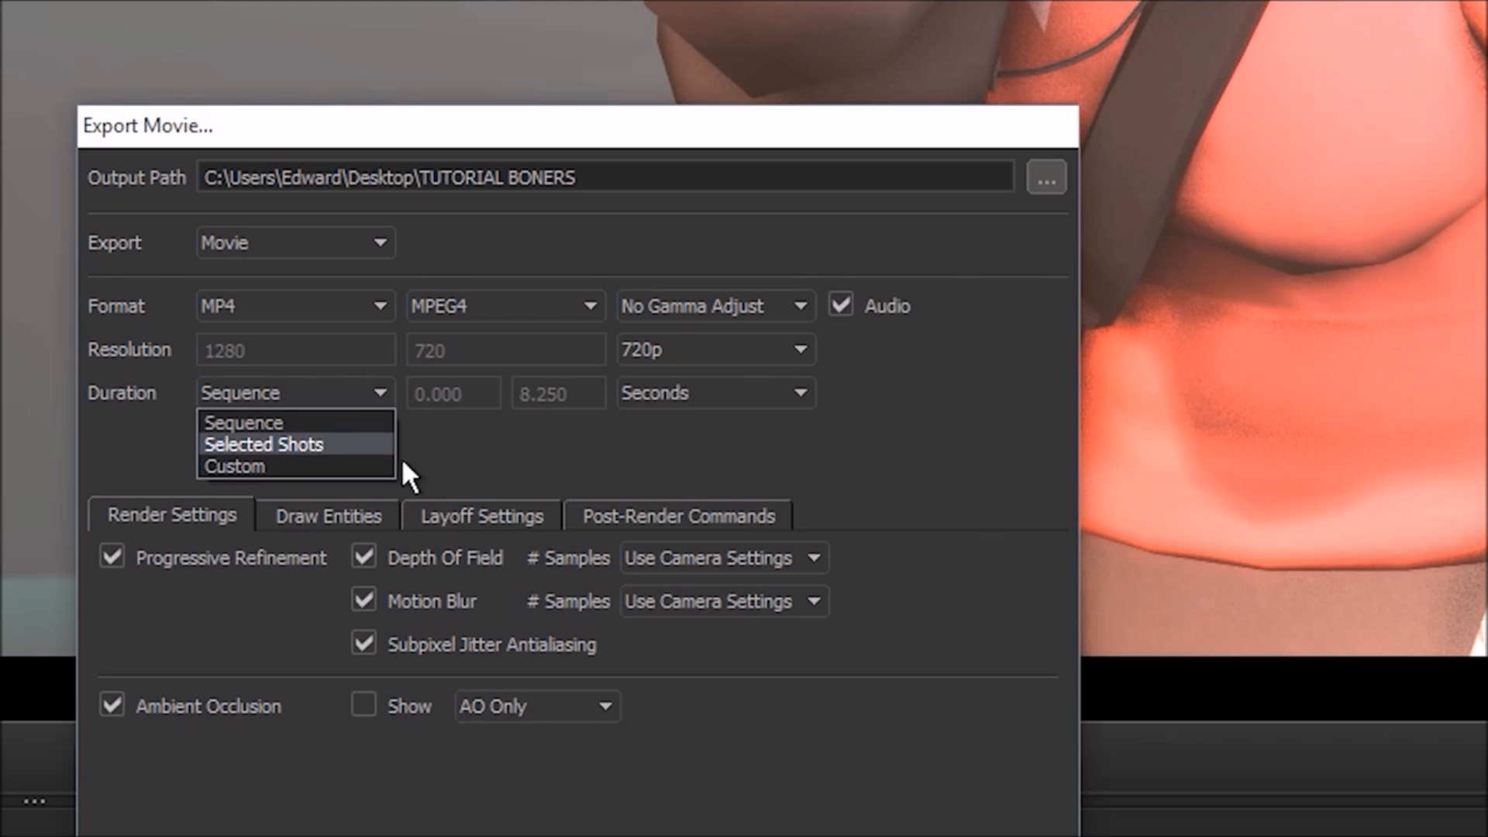
click(452, 409)
click(378, 394)
click(597, 436)
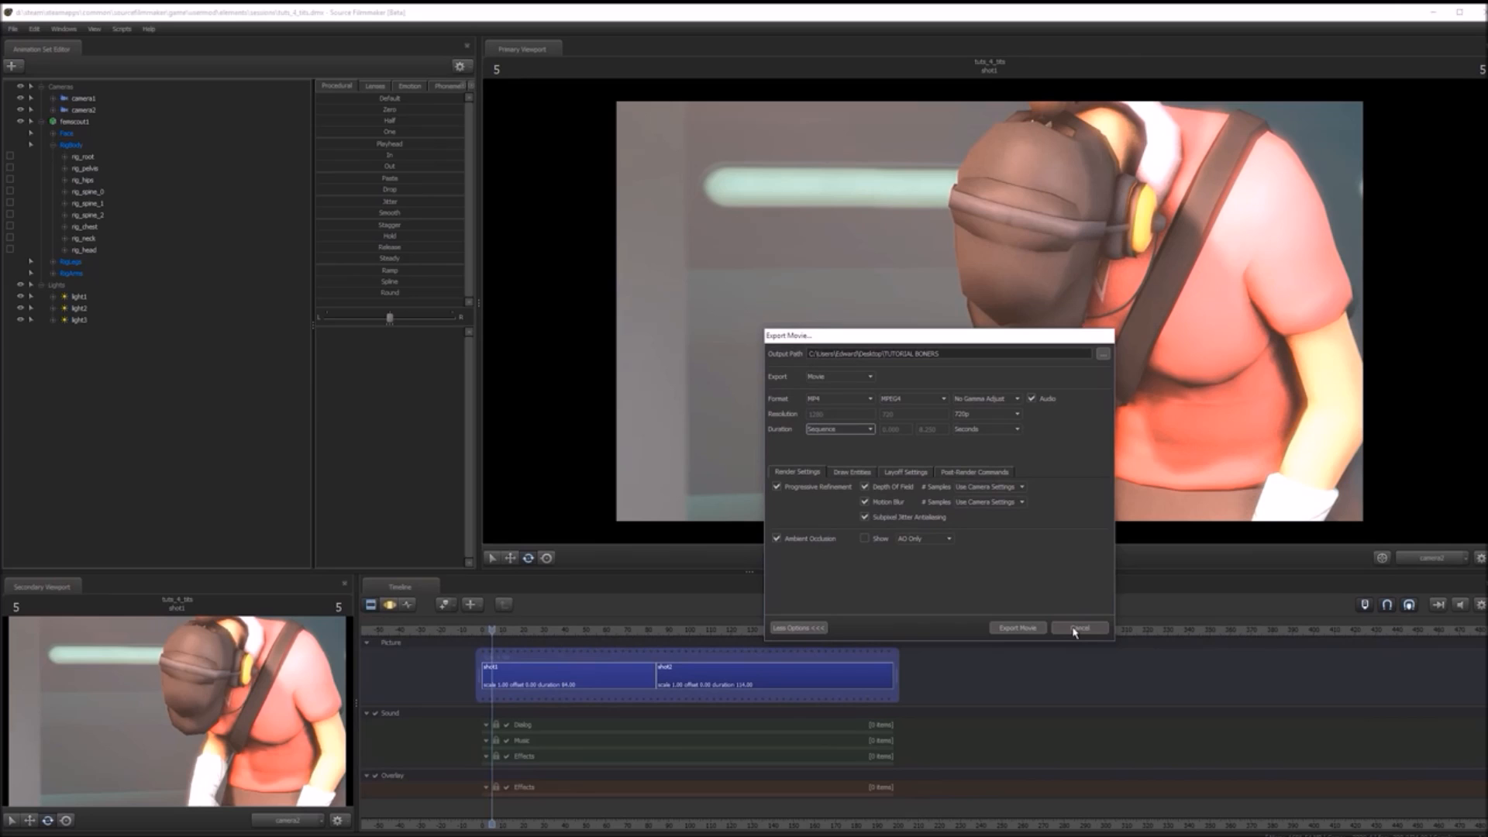
click(1077, 628)
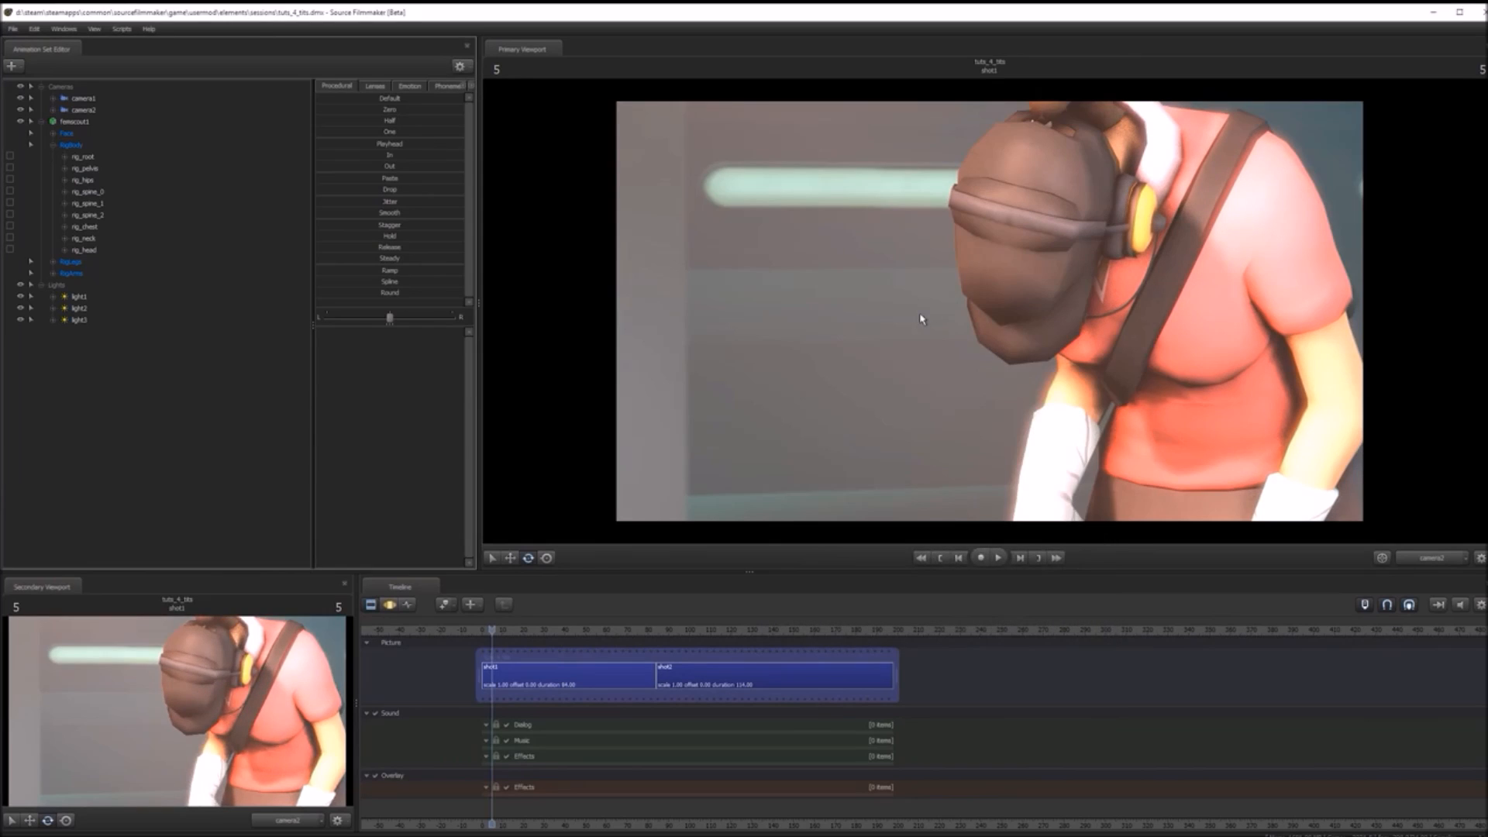
- Try a 64-sample depth of field override in the viewport's progressive refinement settings
right_click(914, 313)
click(915, 330)
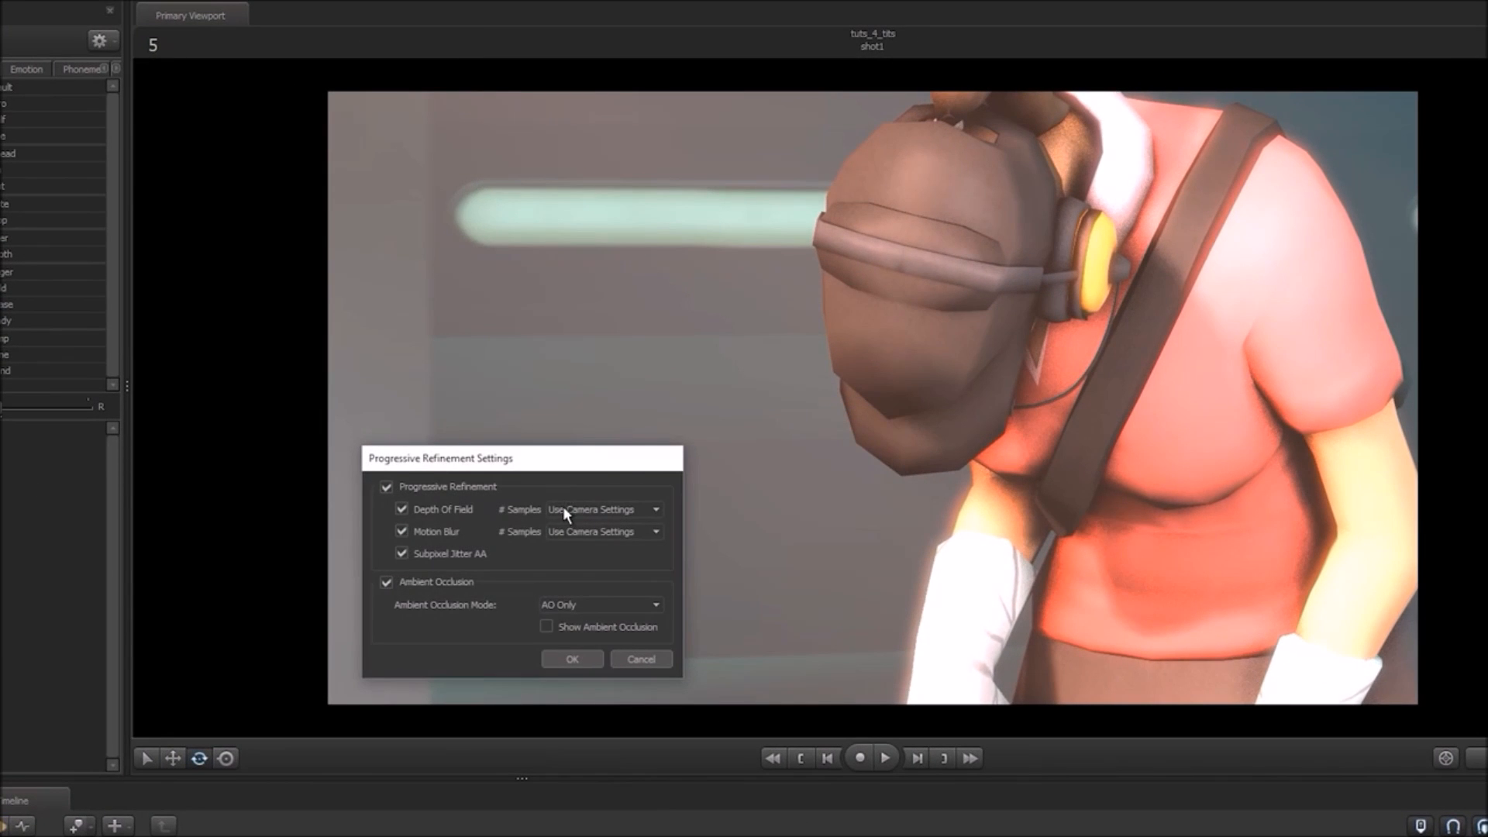
click(602, 511)
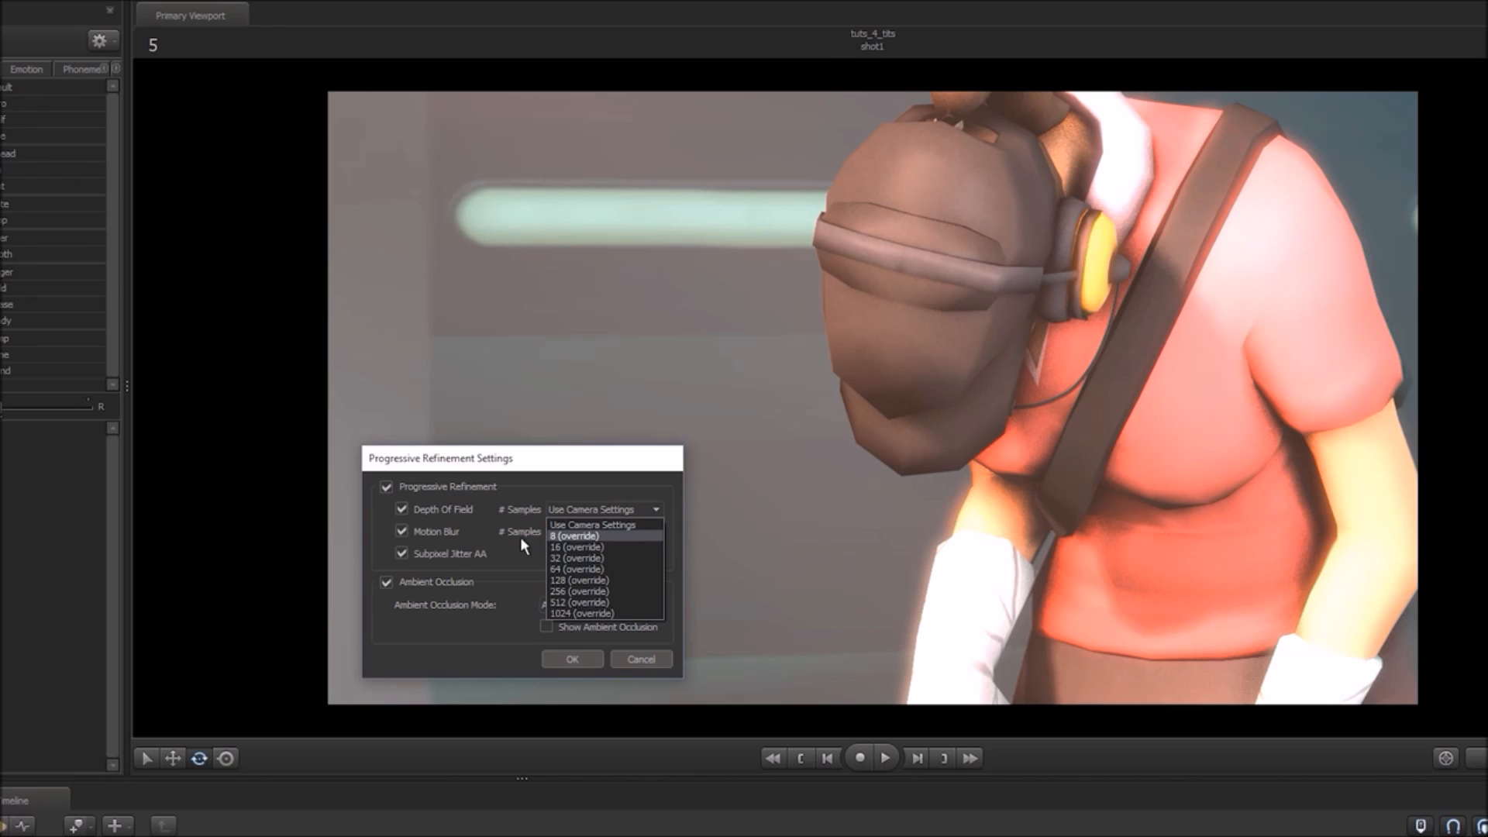
click(596, 515)
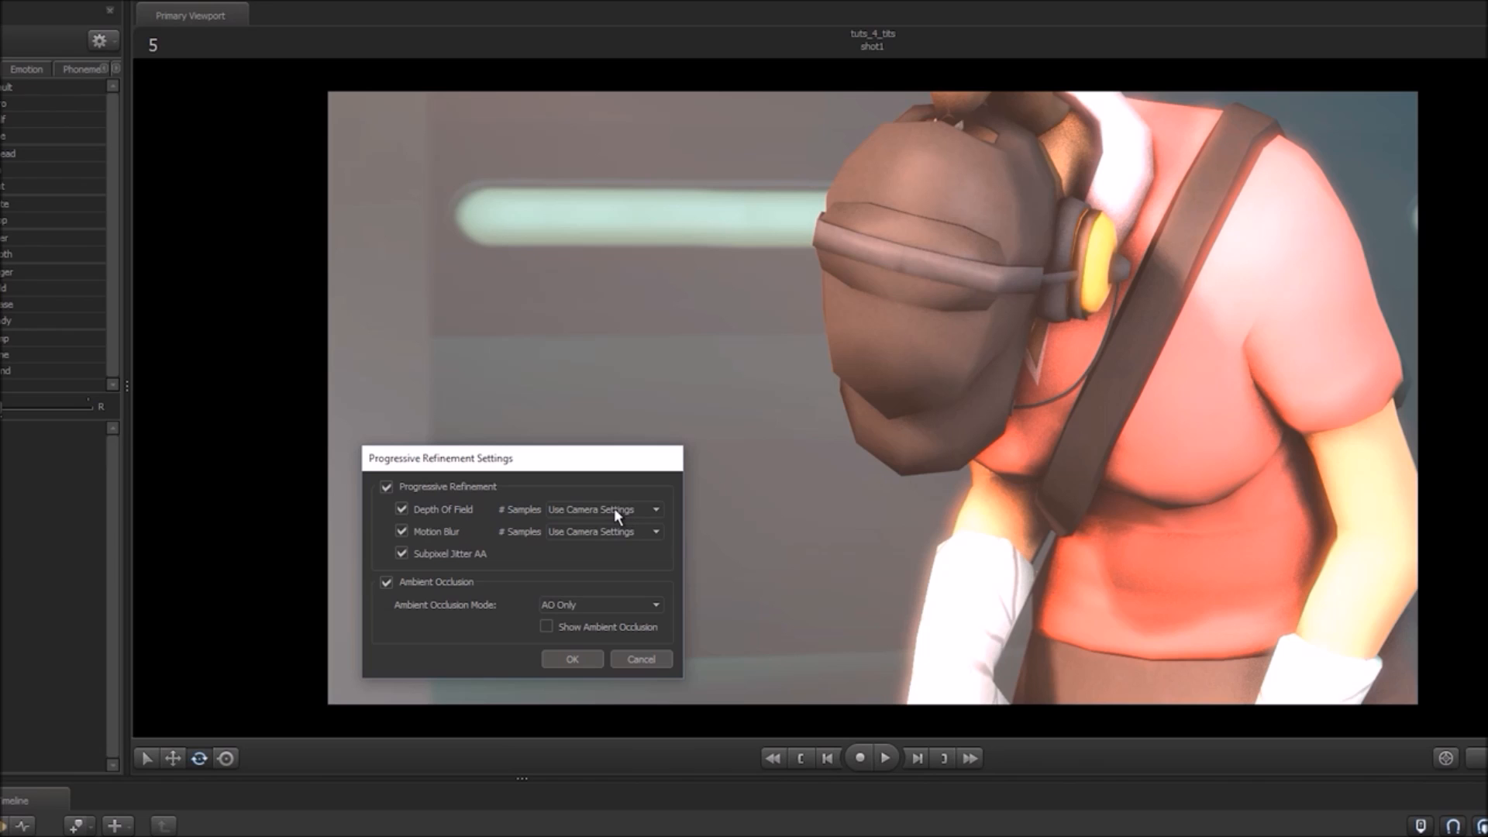
click(614, 510)
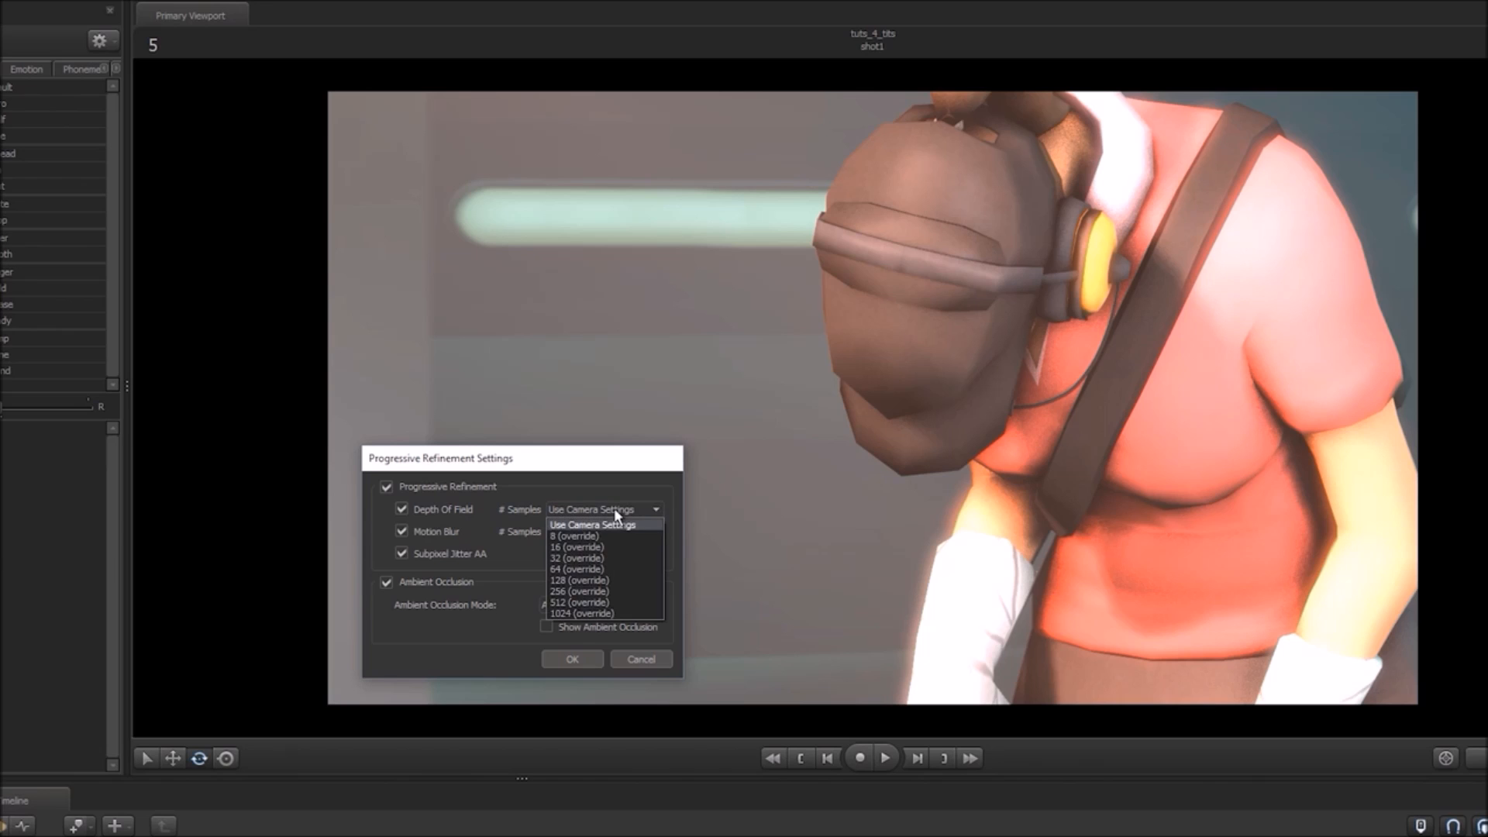
click(725, 390)
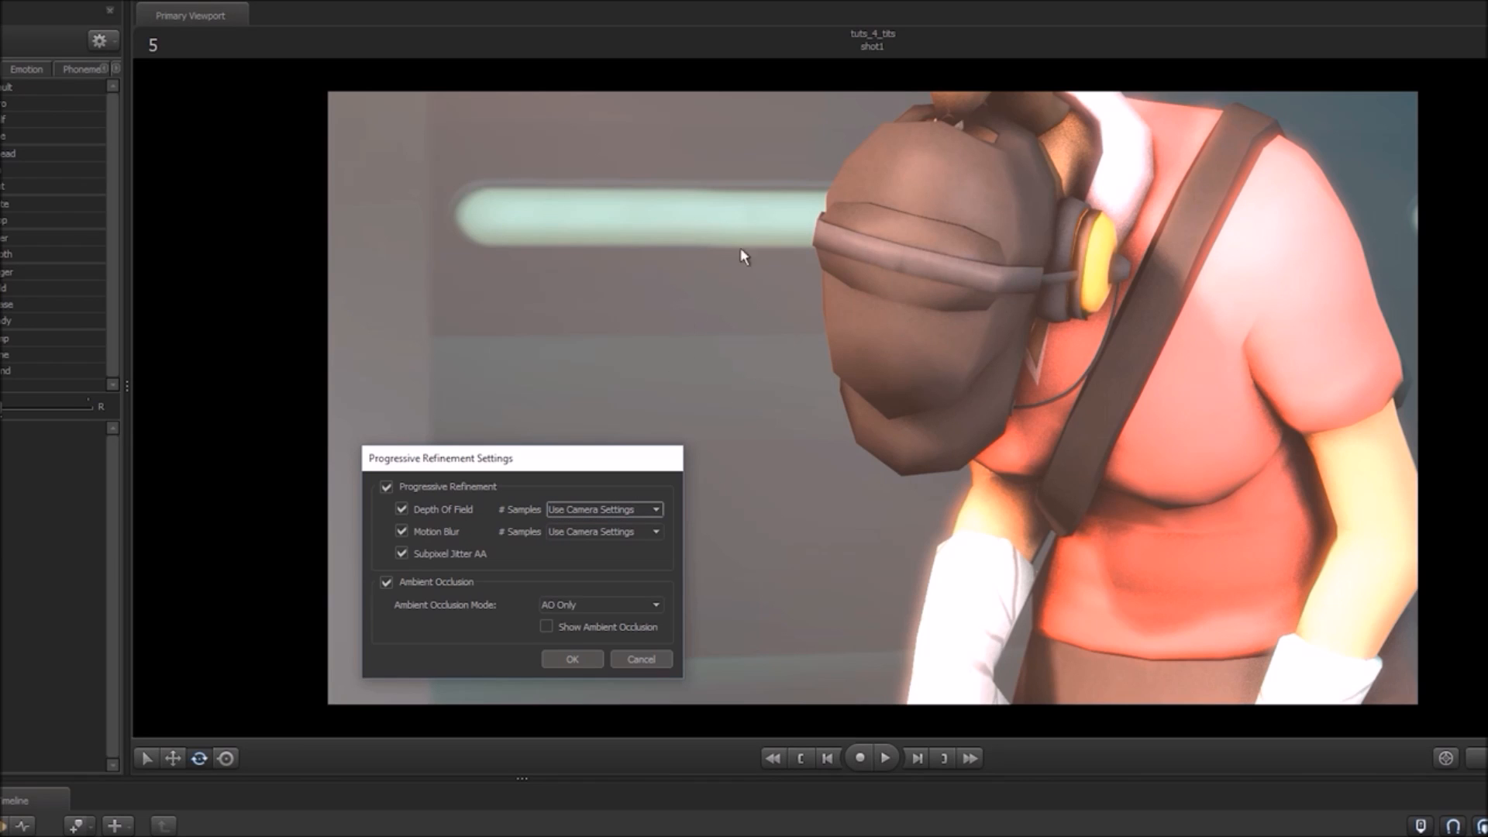
click(582, 510)
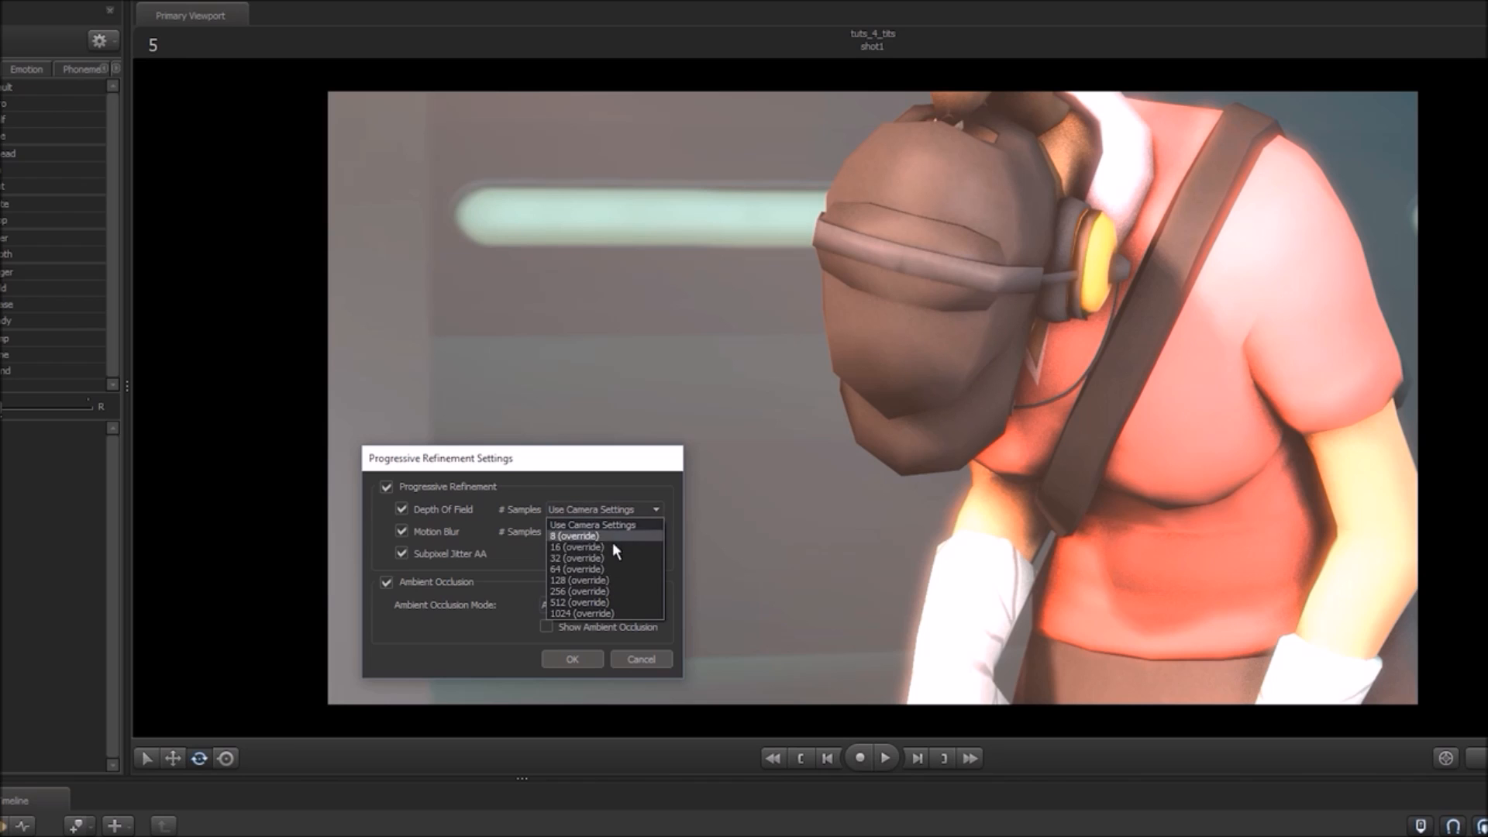
click(610, 570)
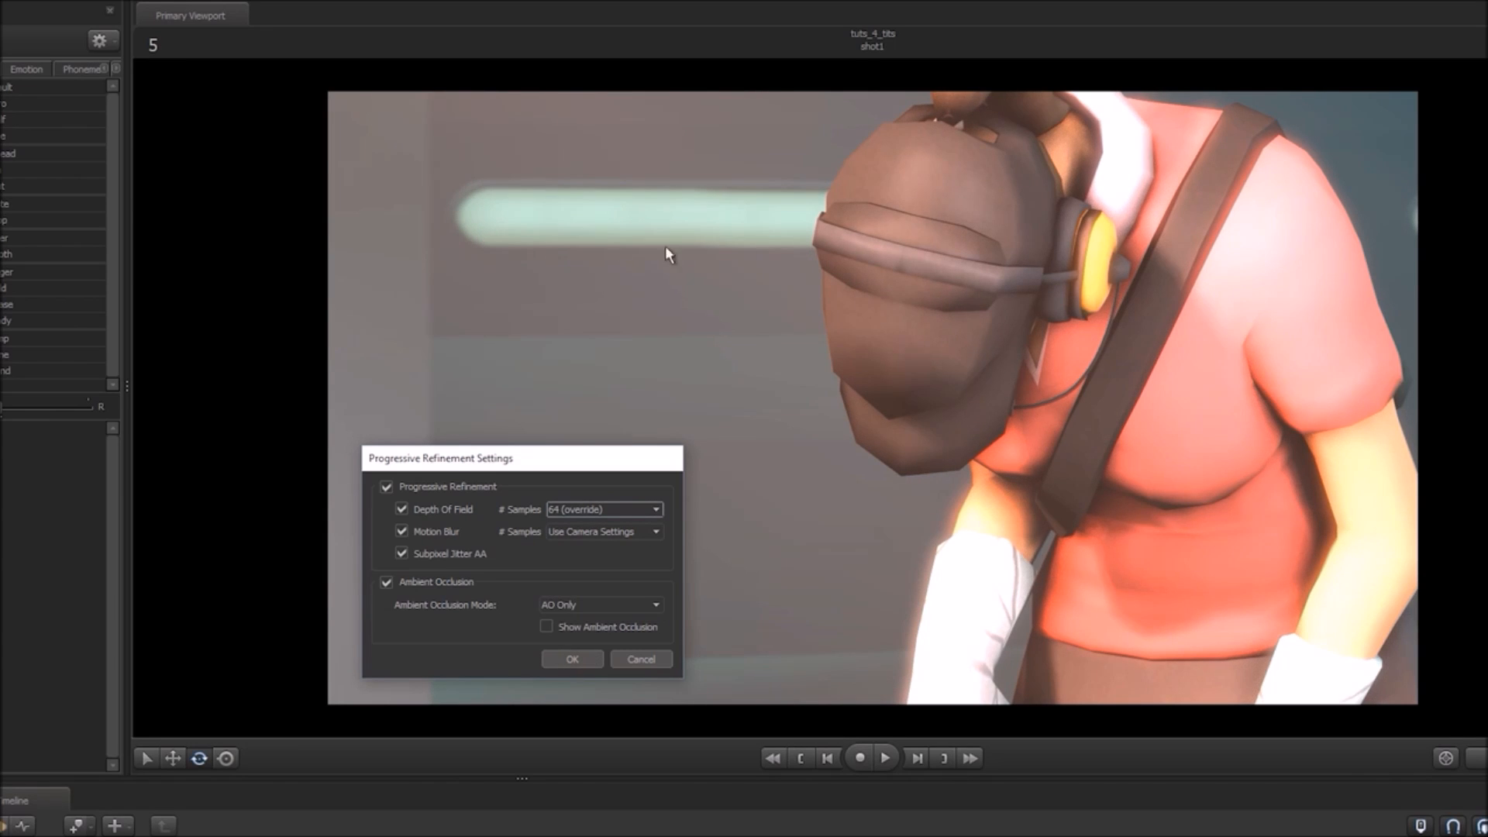
click(577, 511)
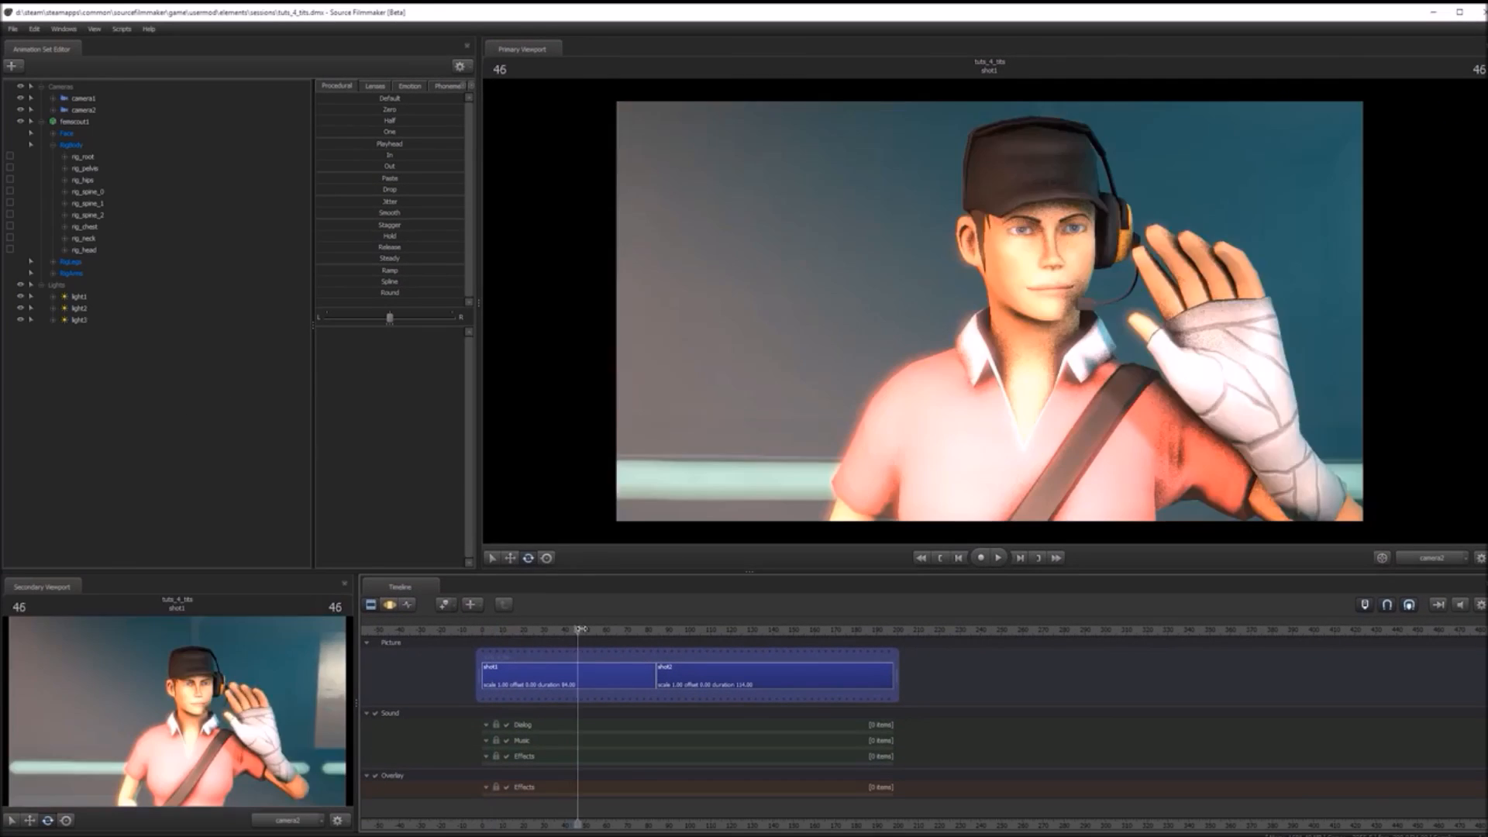
- Move the playhead to frame 64 in shot1 and open the primary viewport's progressive refinement settings
mouse_move(581, 629)
mouse_down()
mouse_move(608, 630)
mouse_move(573, 629)
mouse_up()
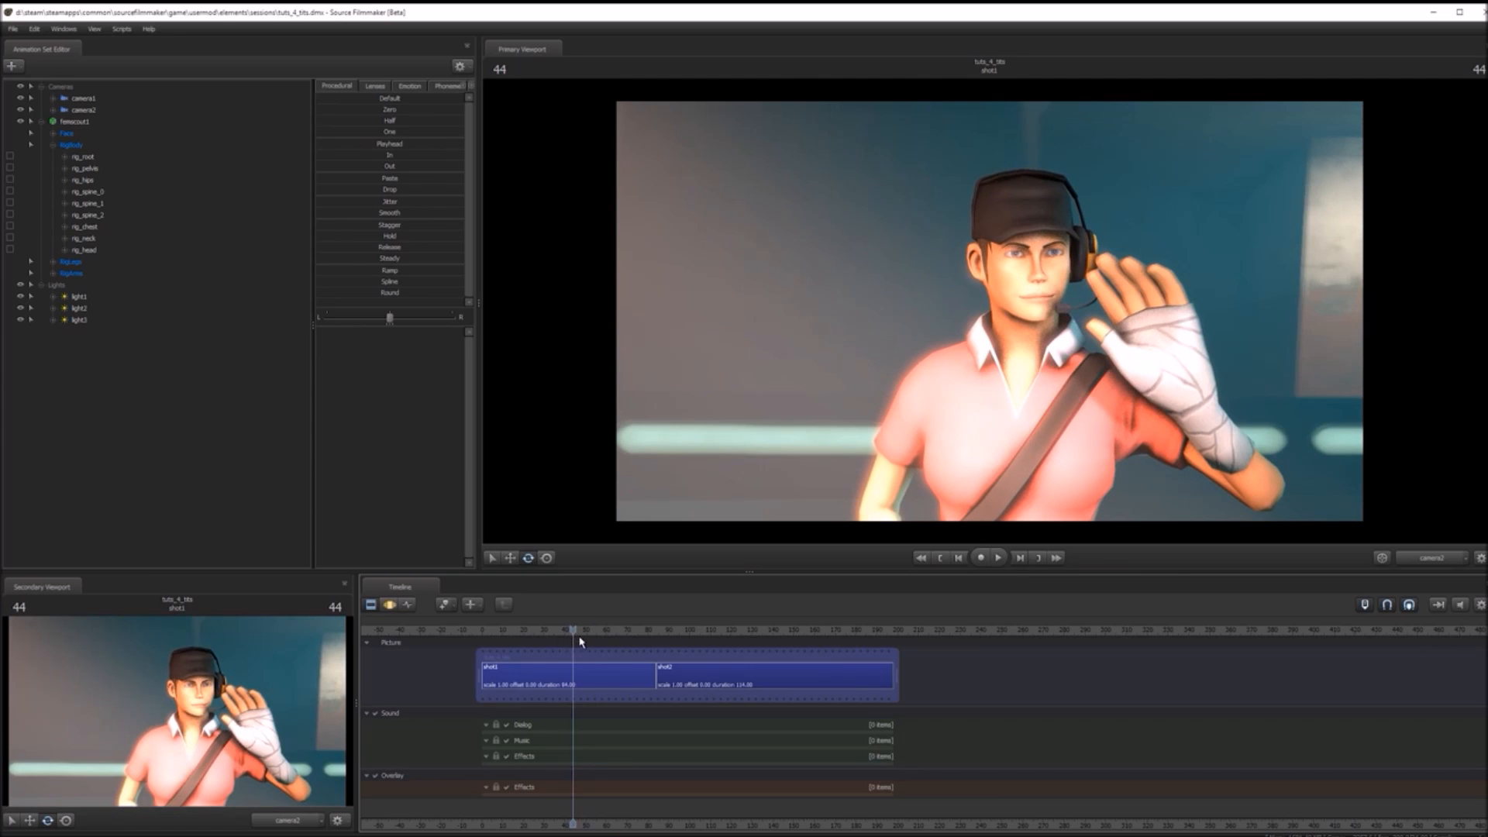
click(608, 630)
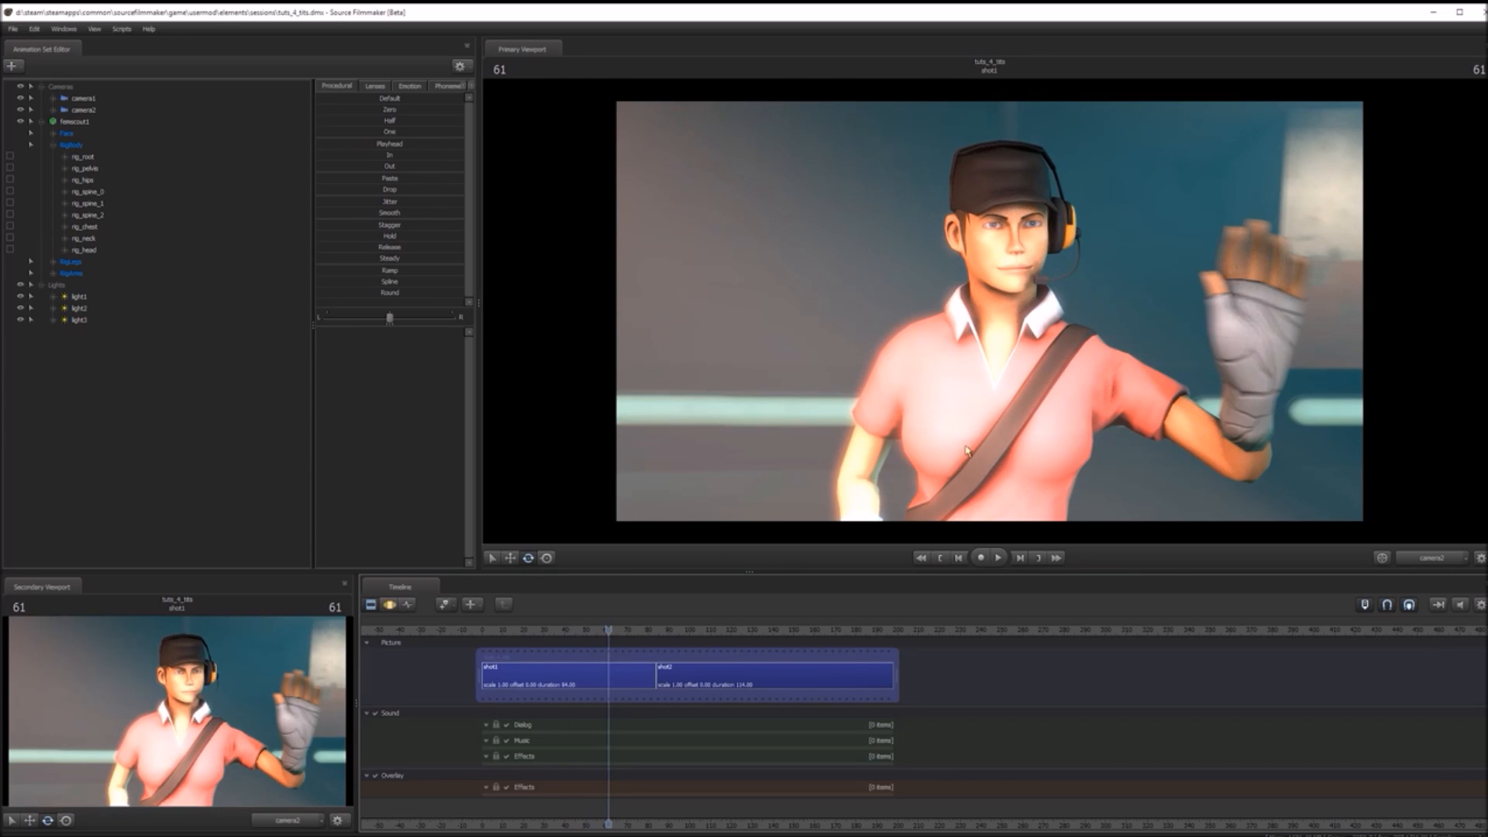
mouse_move(608, 635)
mouse_down()
mouse_move(584, 636)
mouse_move(621, 638)
mouse_move(571, 638)
mouse_move(614, 638)
mouse_up()
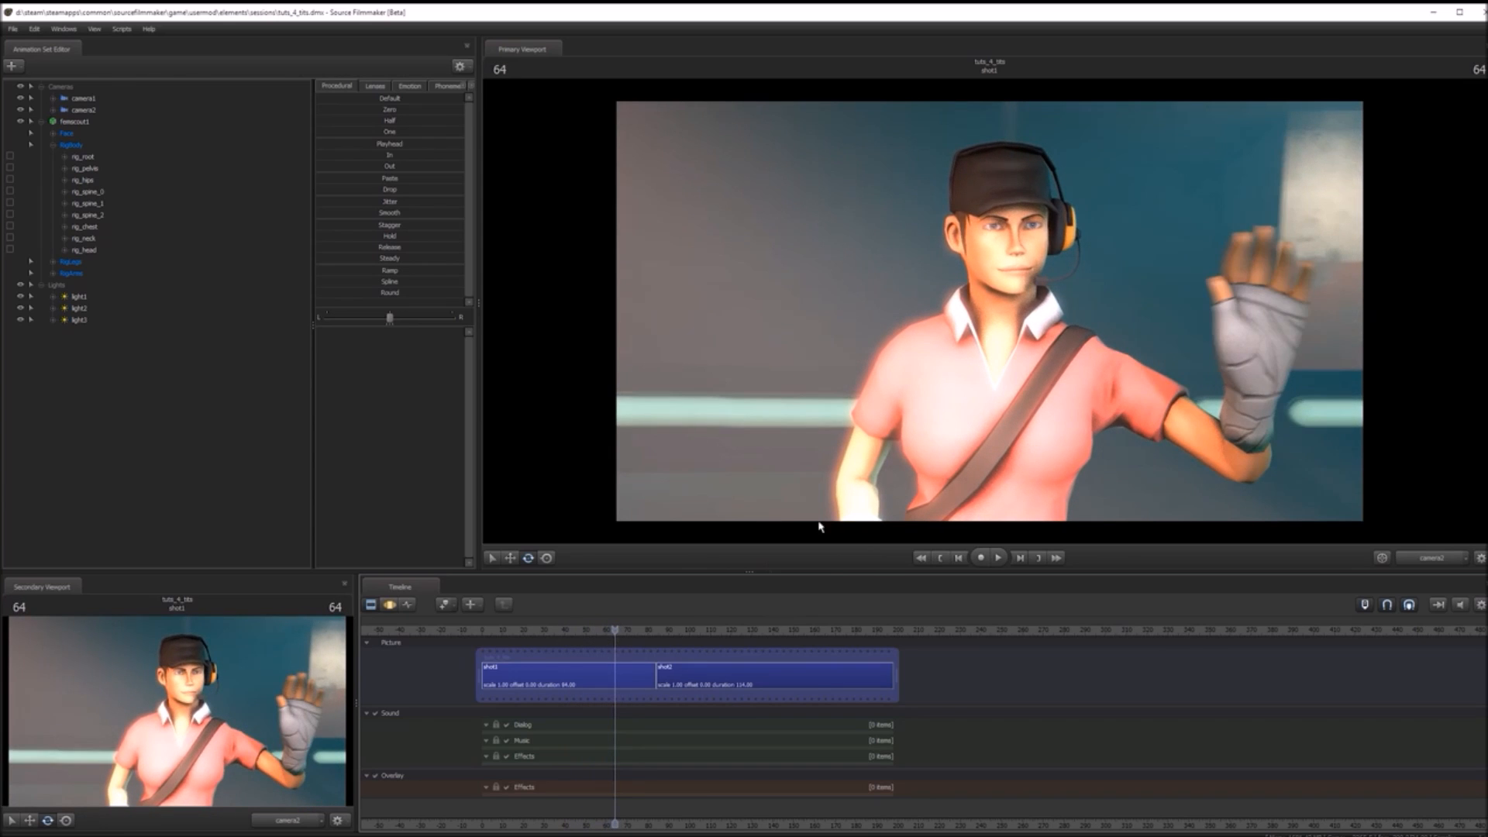
right_click(816, 370)
click(860, 385)
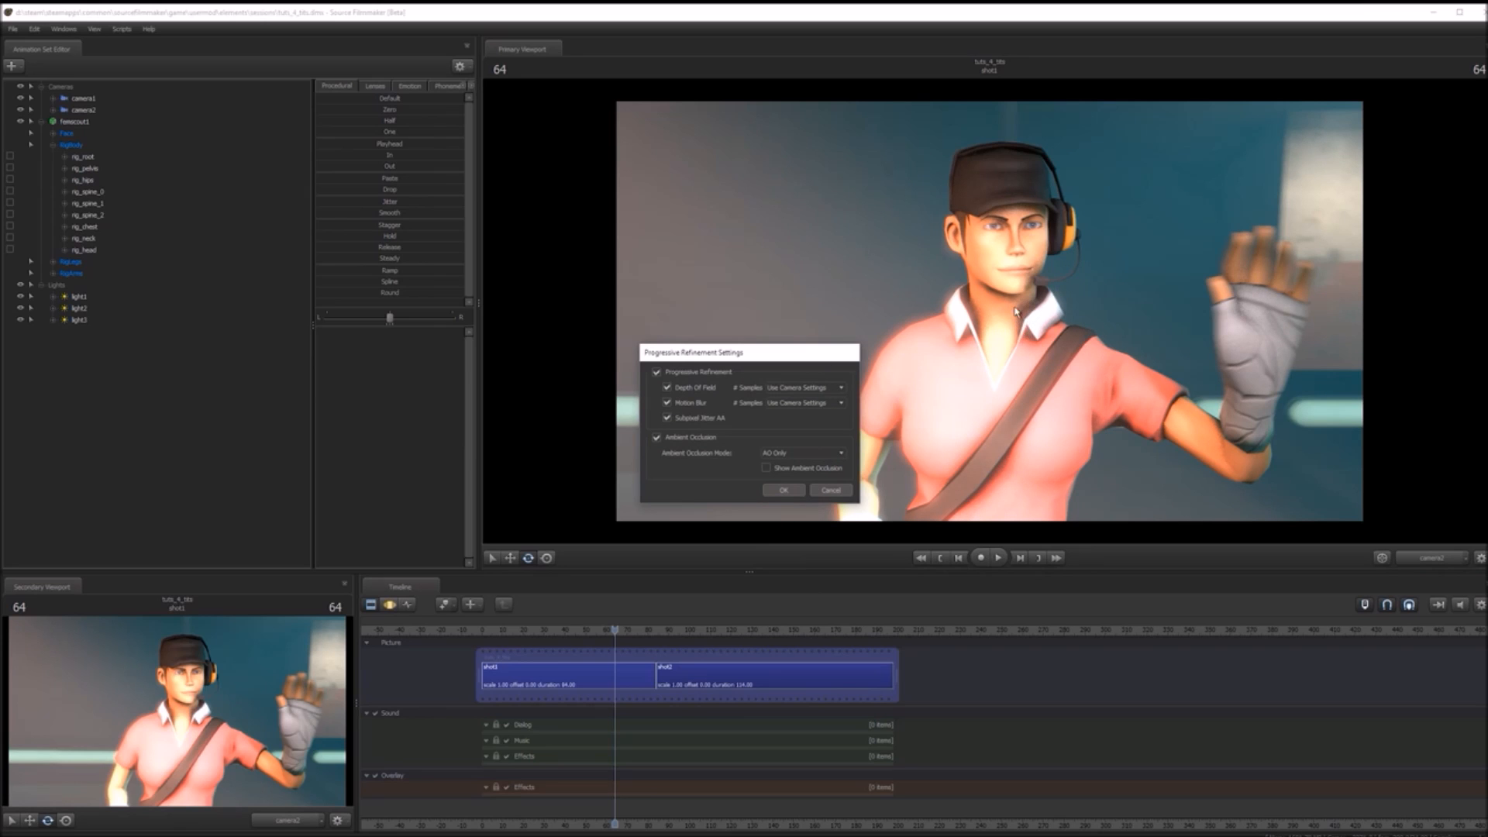
- Compare depth of field sample overrides of 16, 32, 64 and 1024 on the waving pose, and return to 64
click(796, 389)
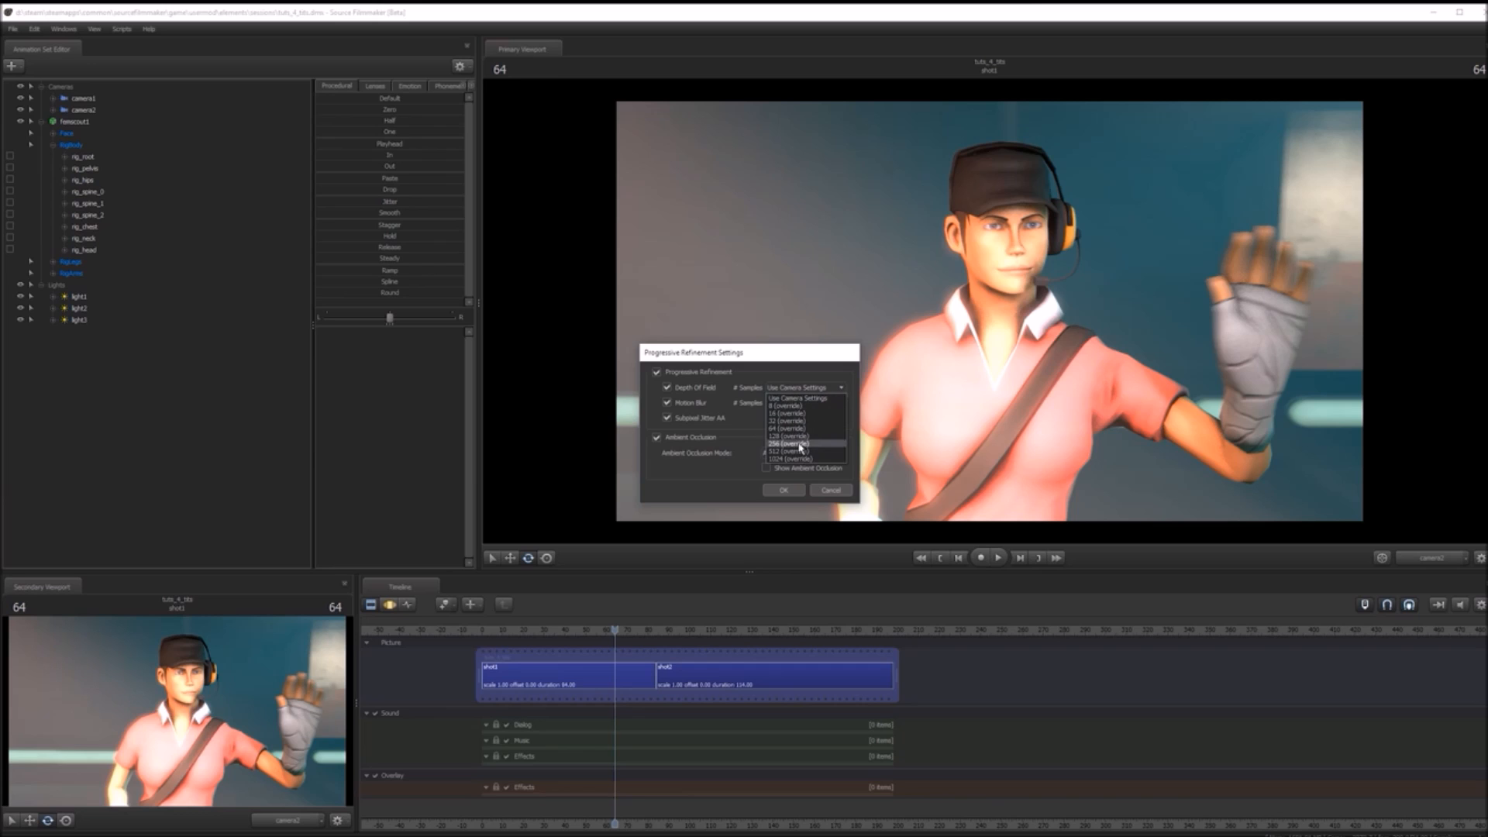
click(796, 414)
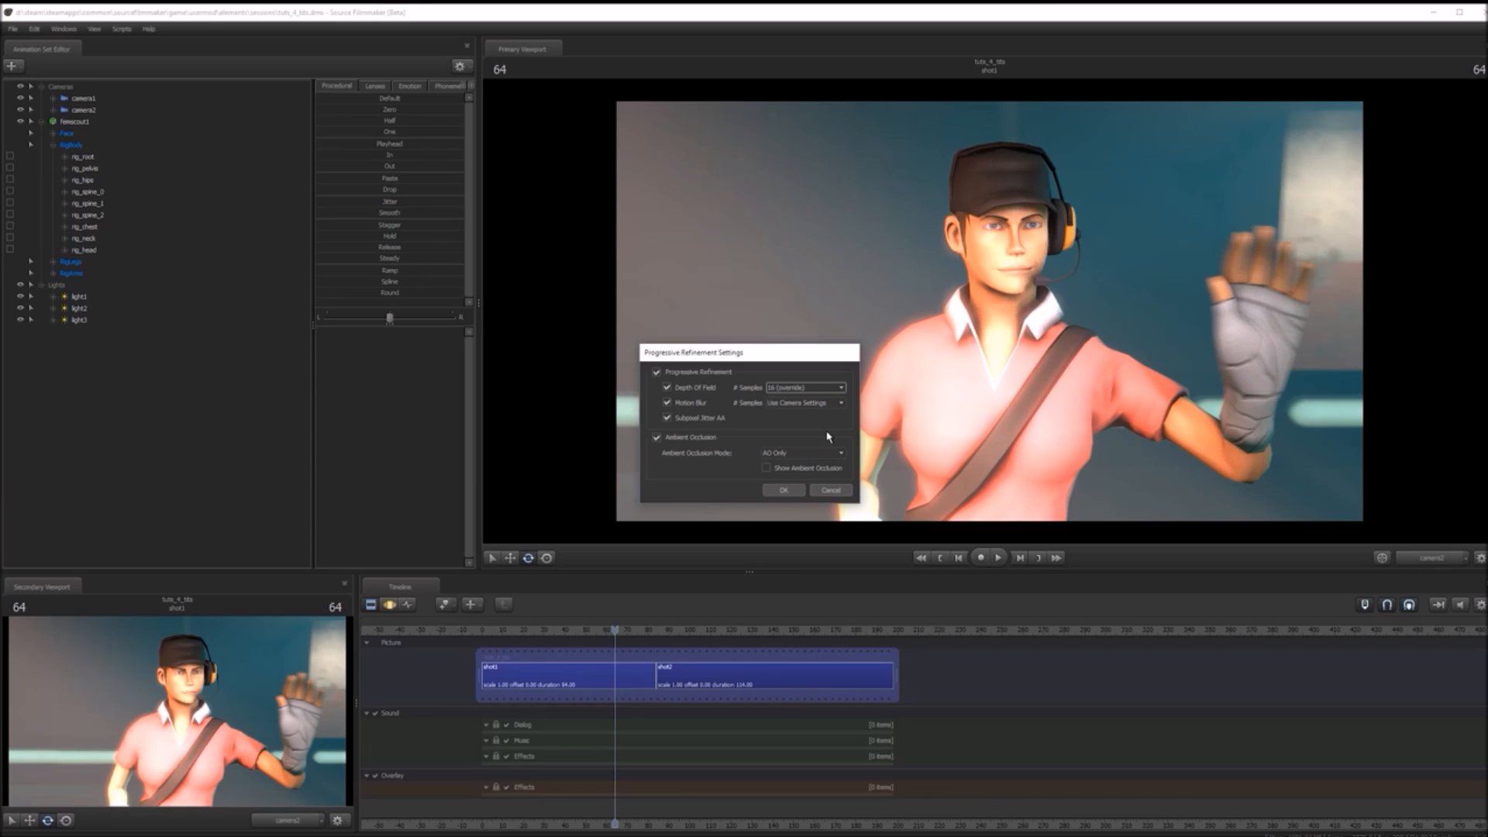
click(842, 388)
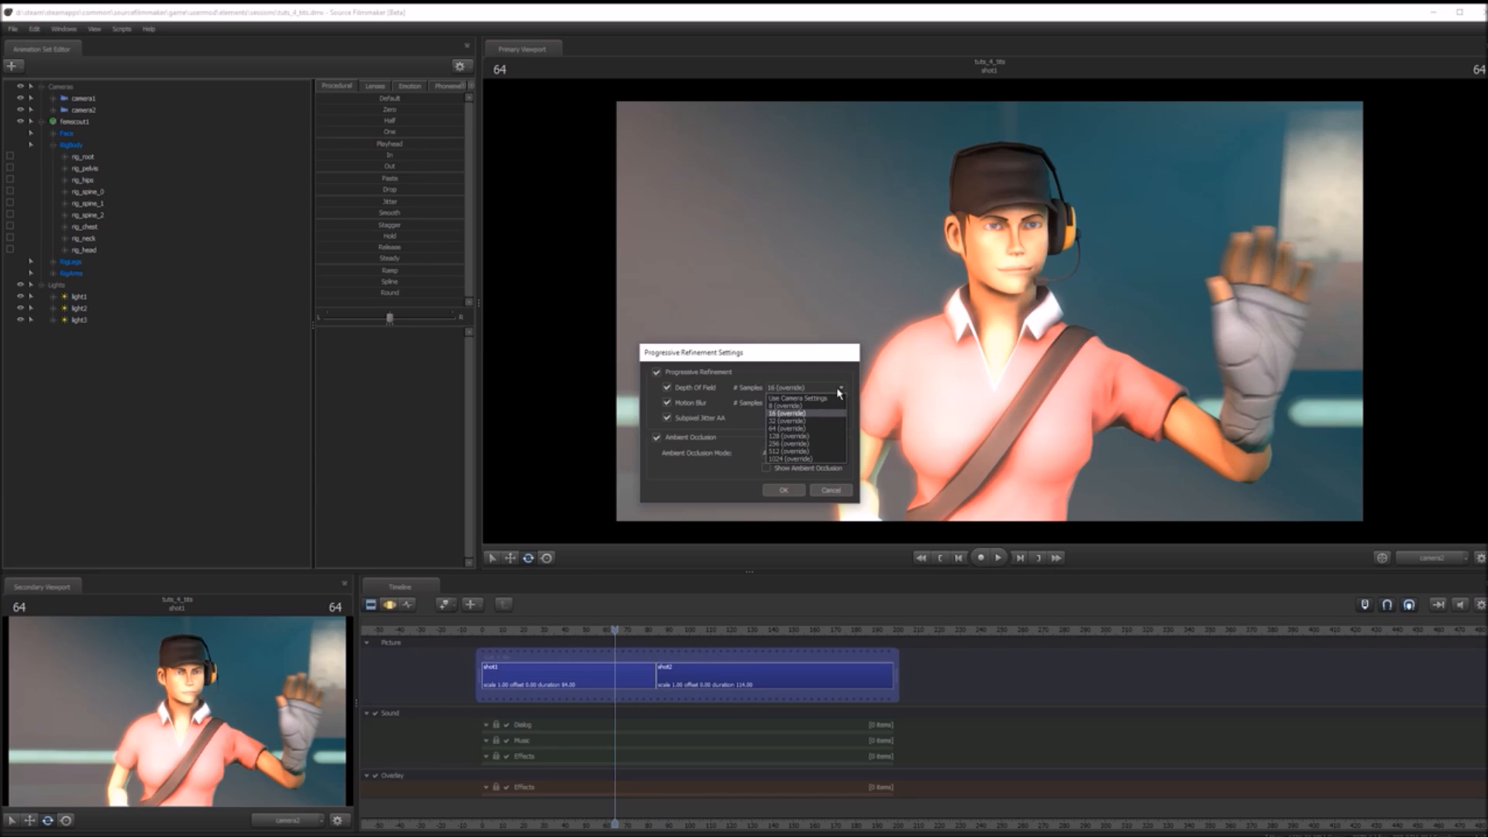
click(816, 422)
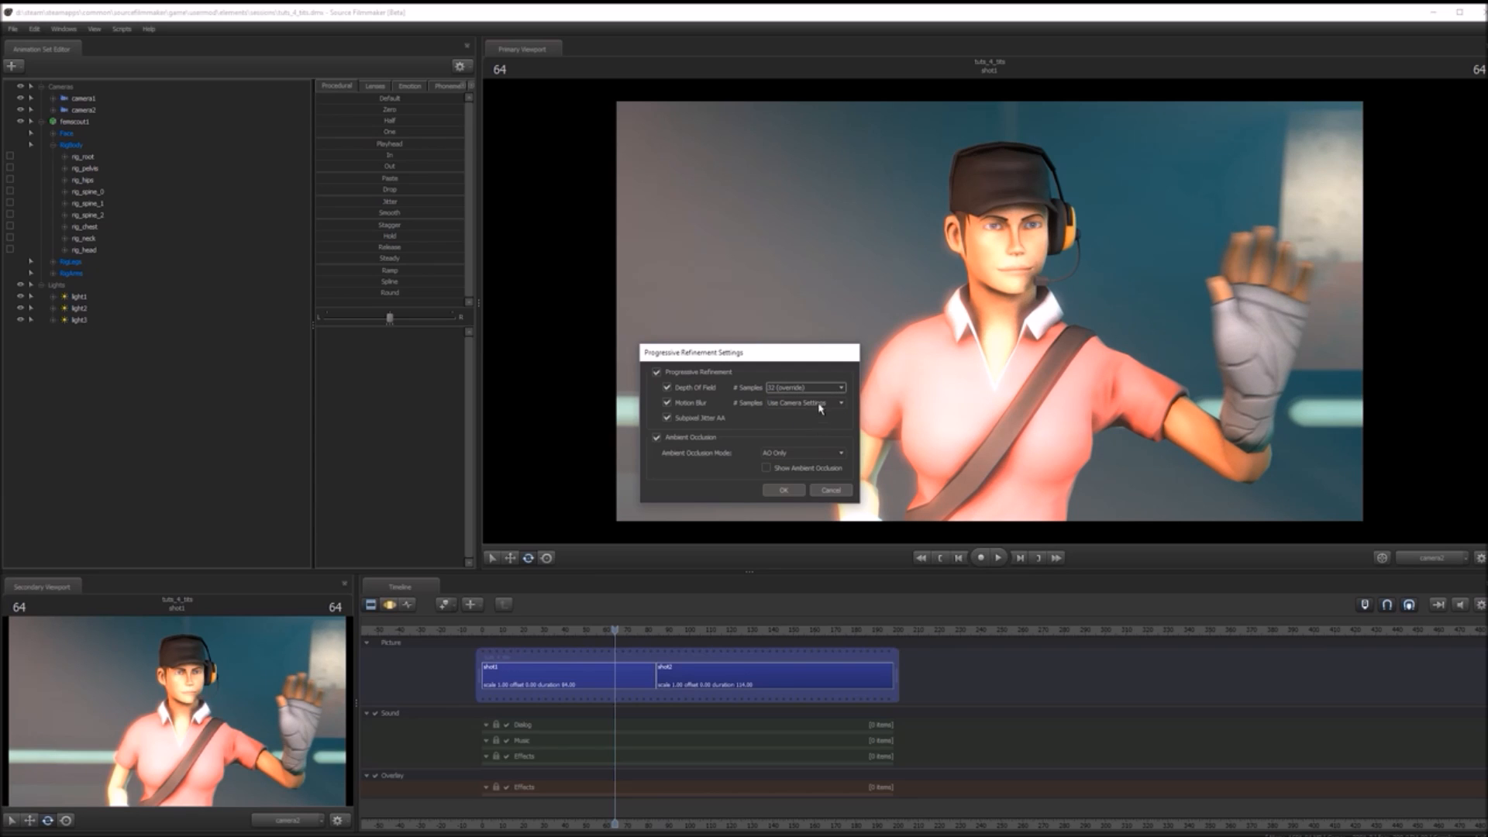
click(834, 388)
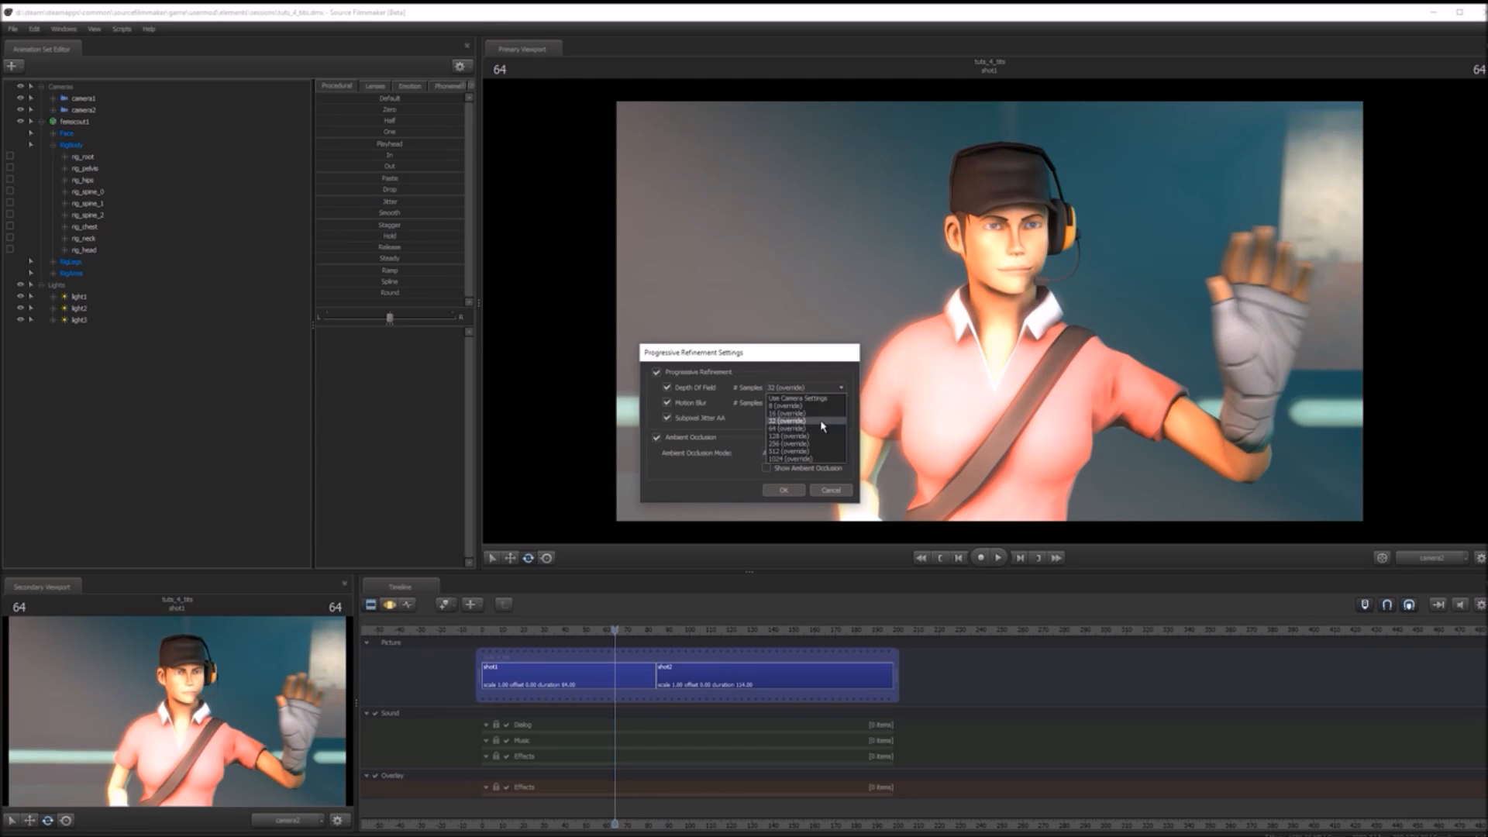
click(823, 432)
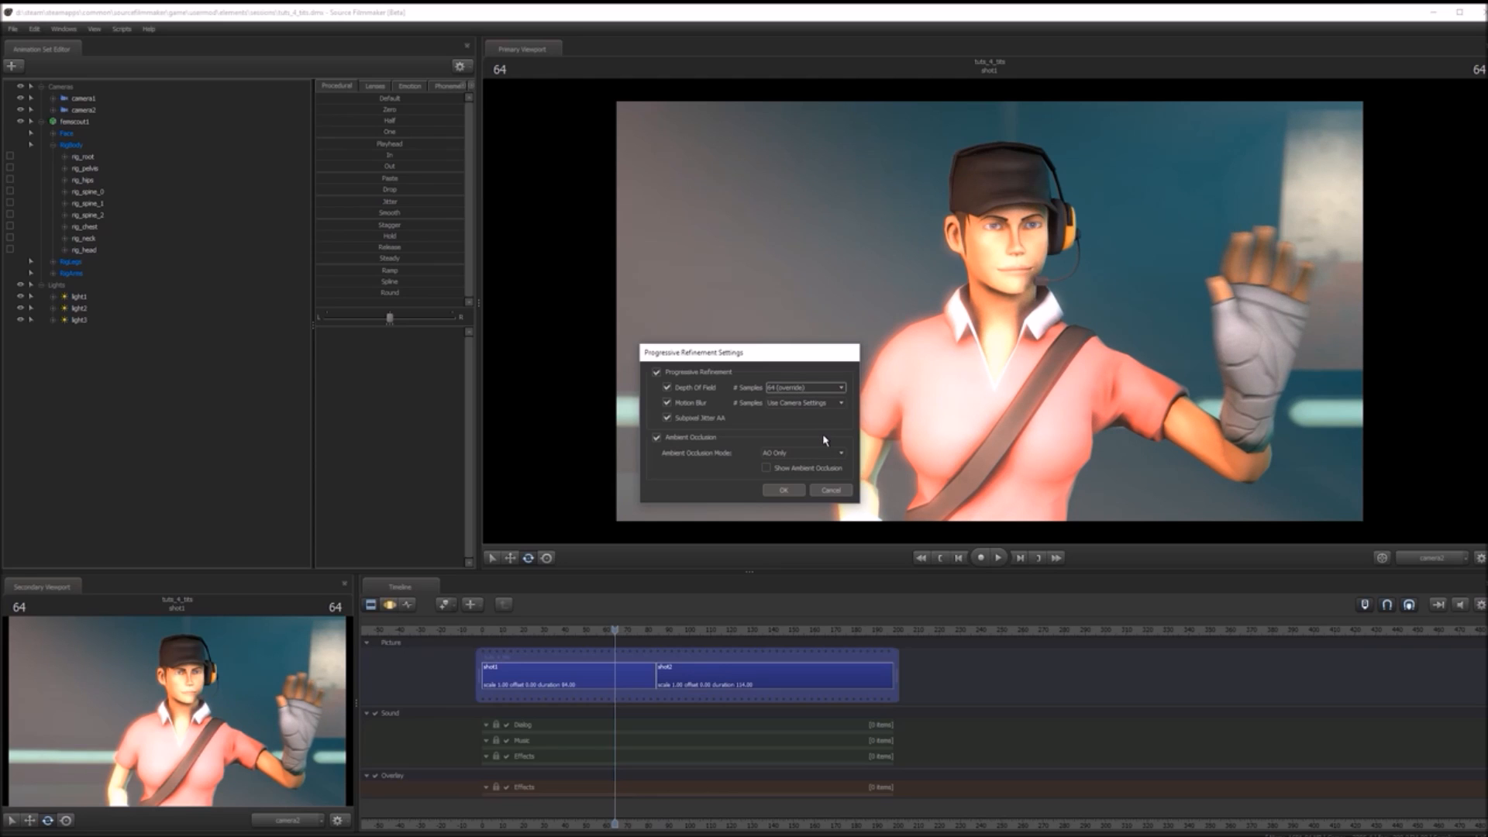
click(822, 388)
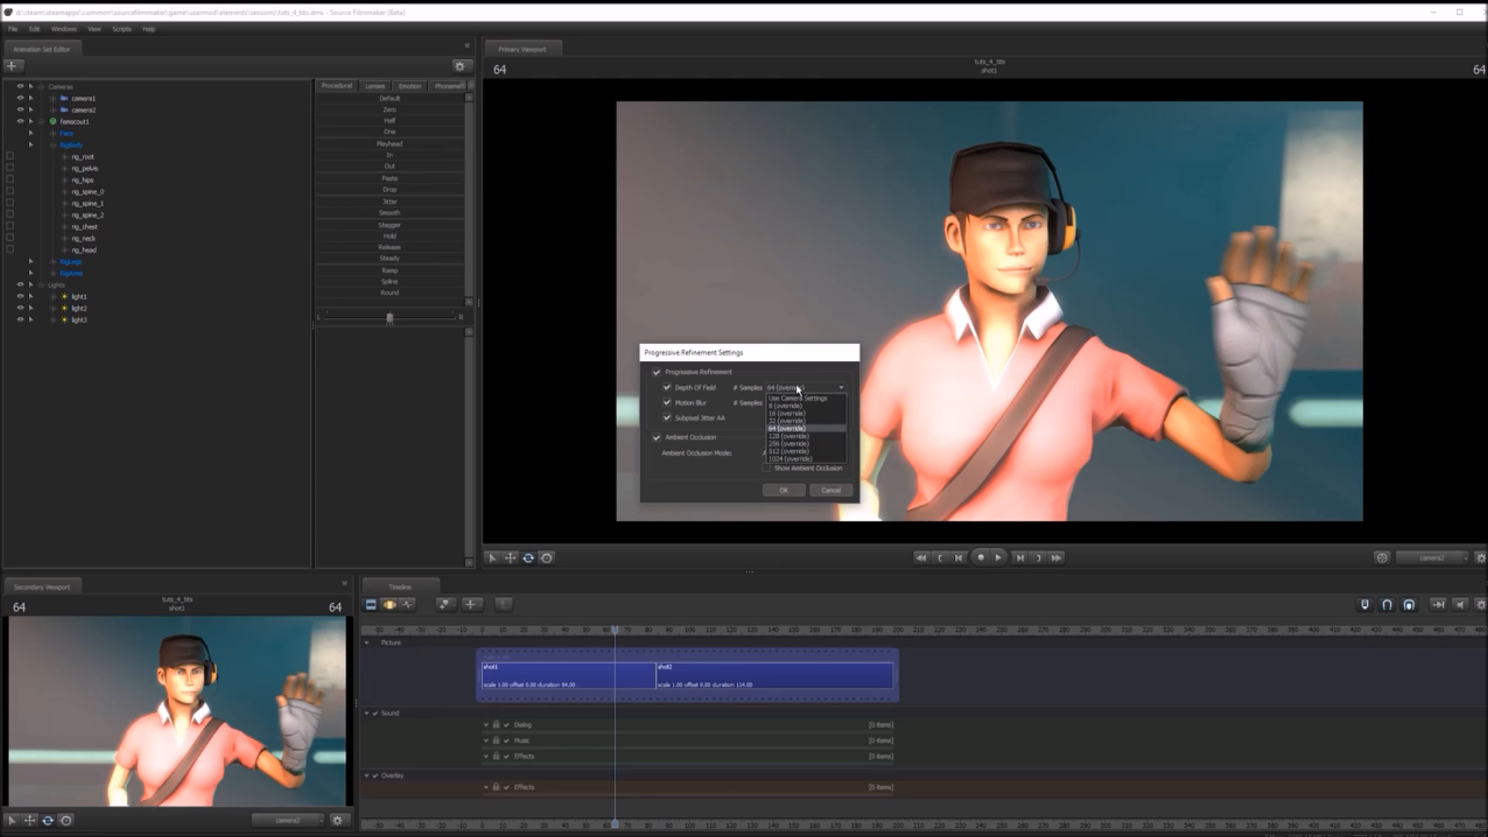
click(806, 459)
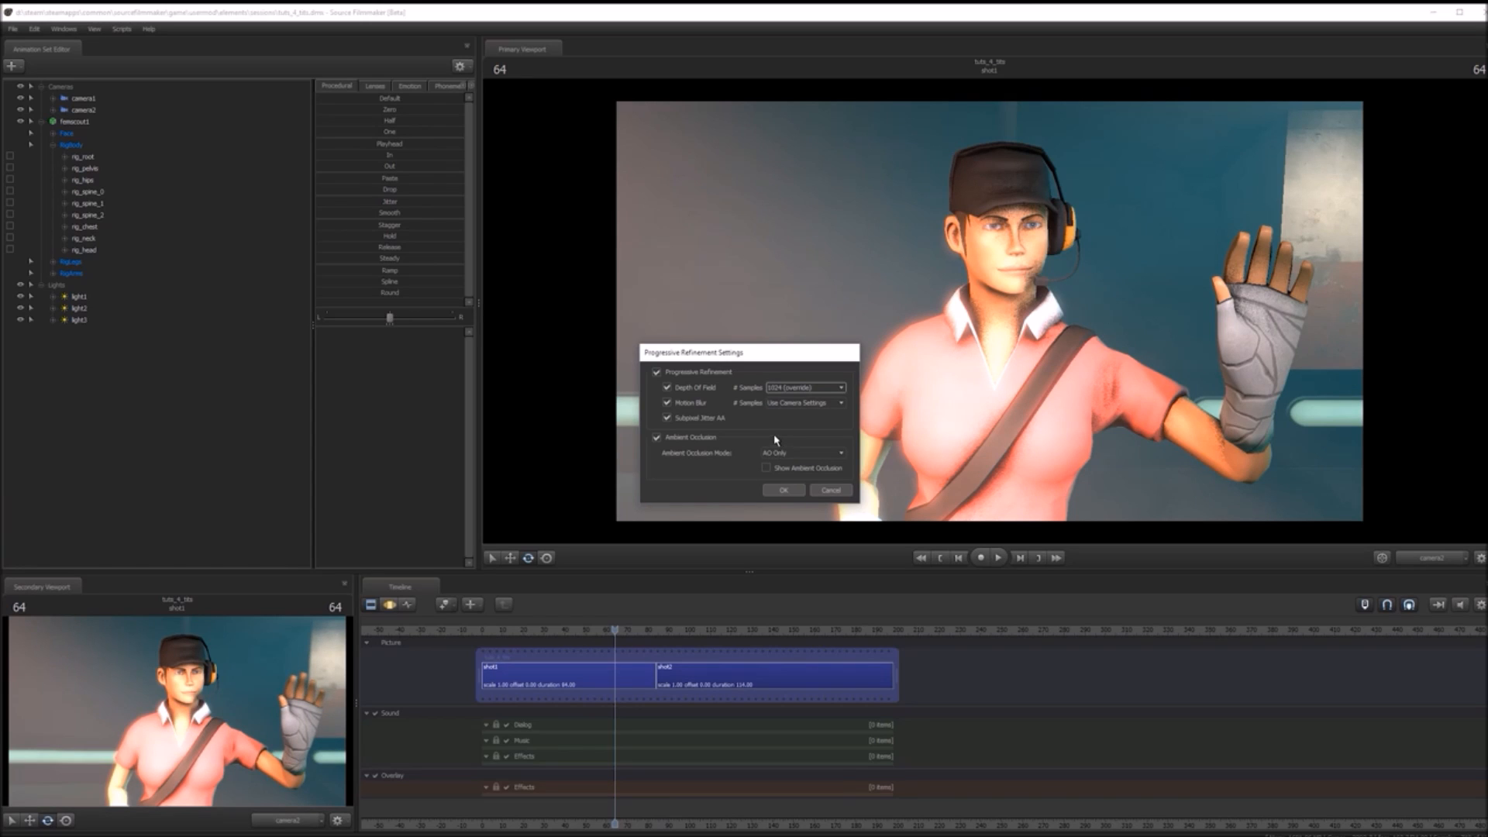
drag(787, 355, 819, 340)
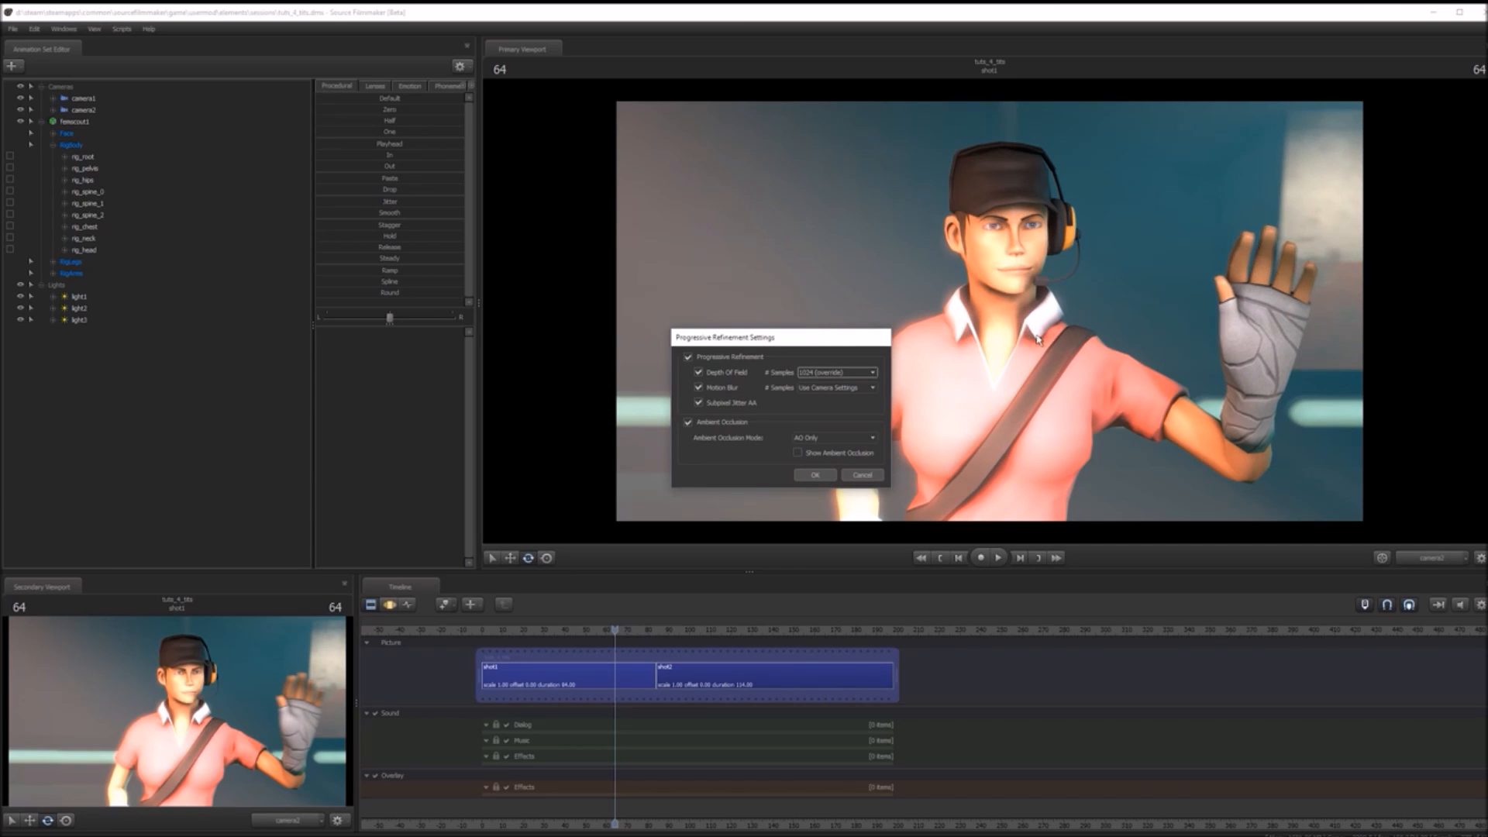
click(827, 373)
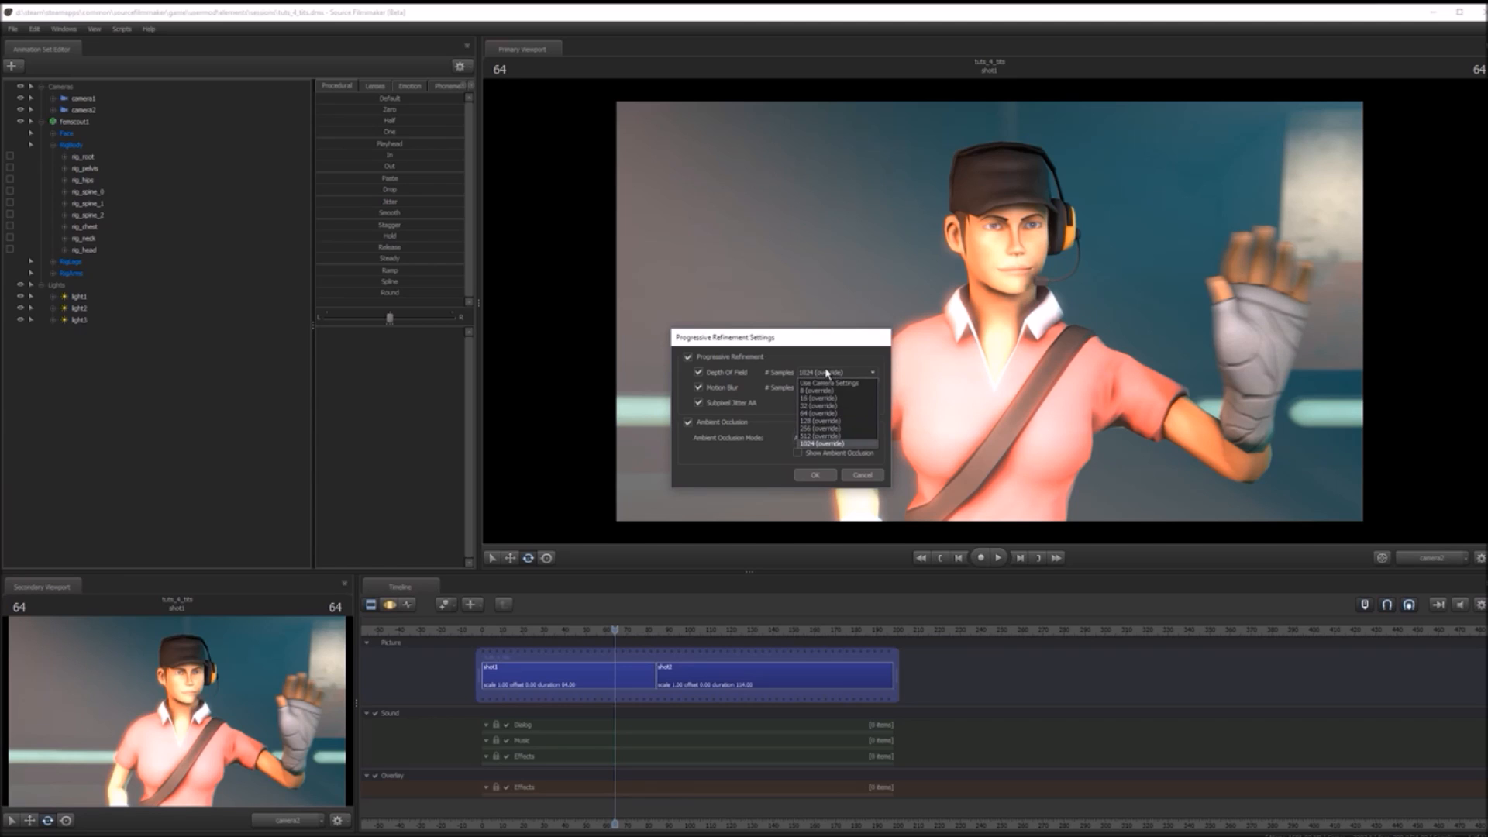
click(829, 414)
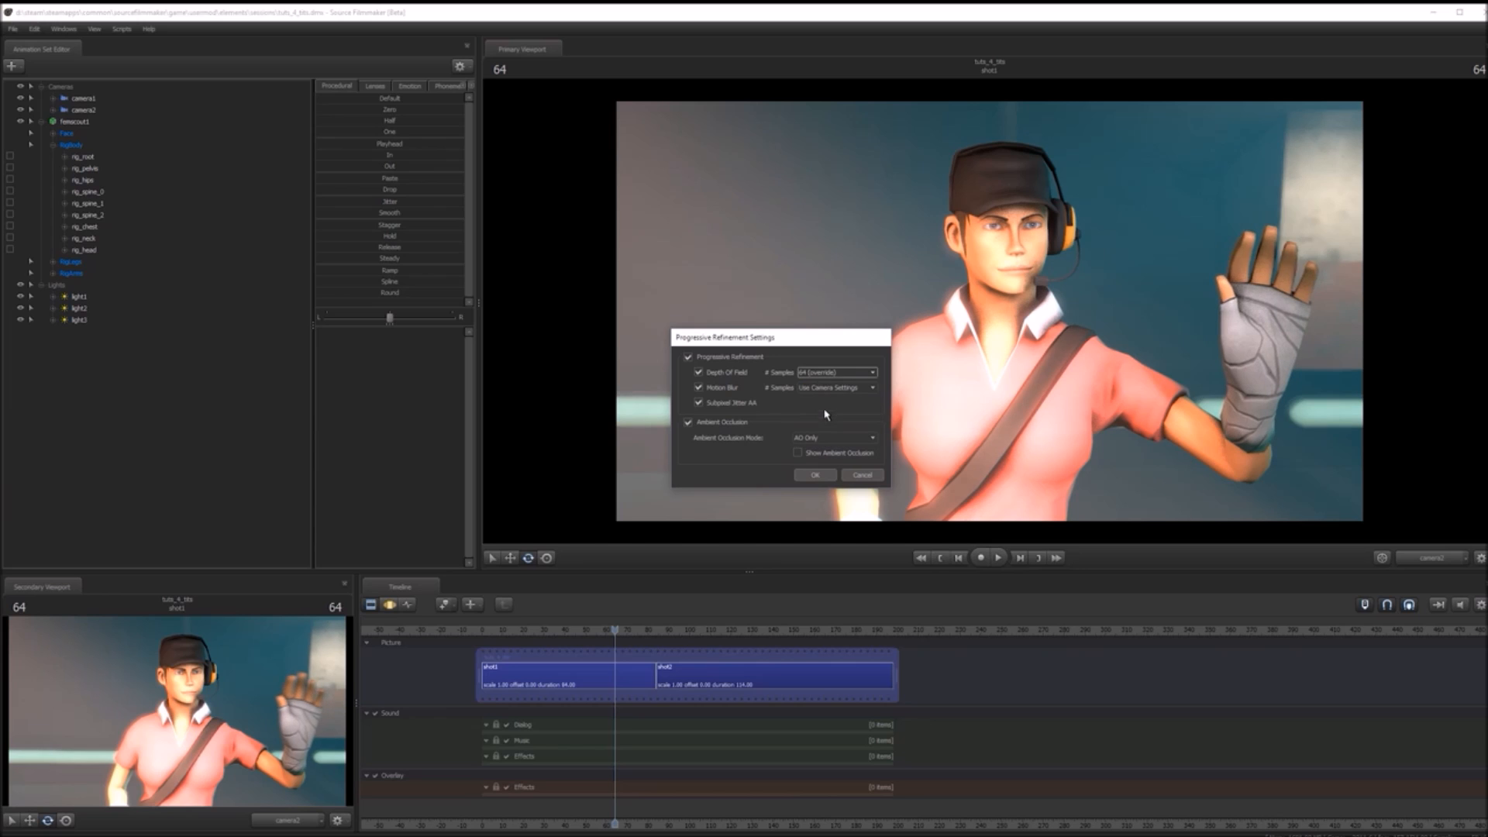
- Set the depth of field samples to the 32 override and the motion blur samples to the 8 override
click(827, 387)
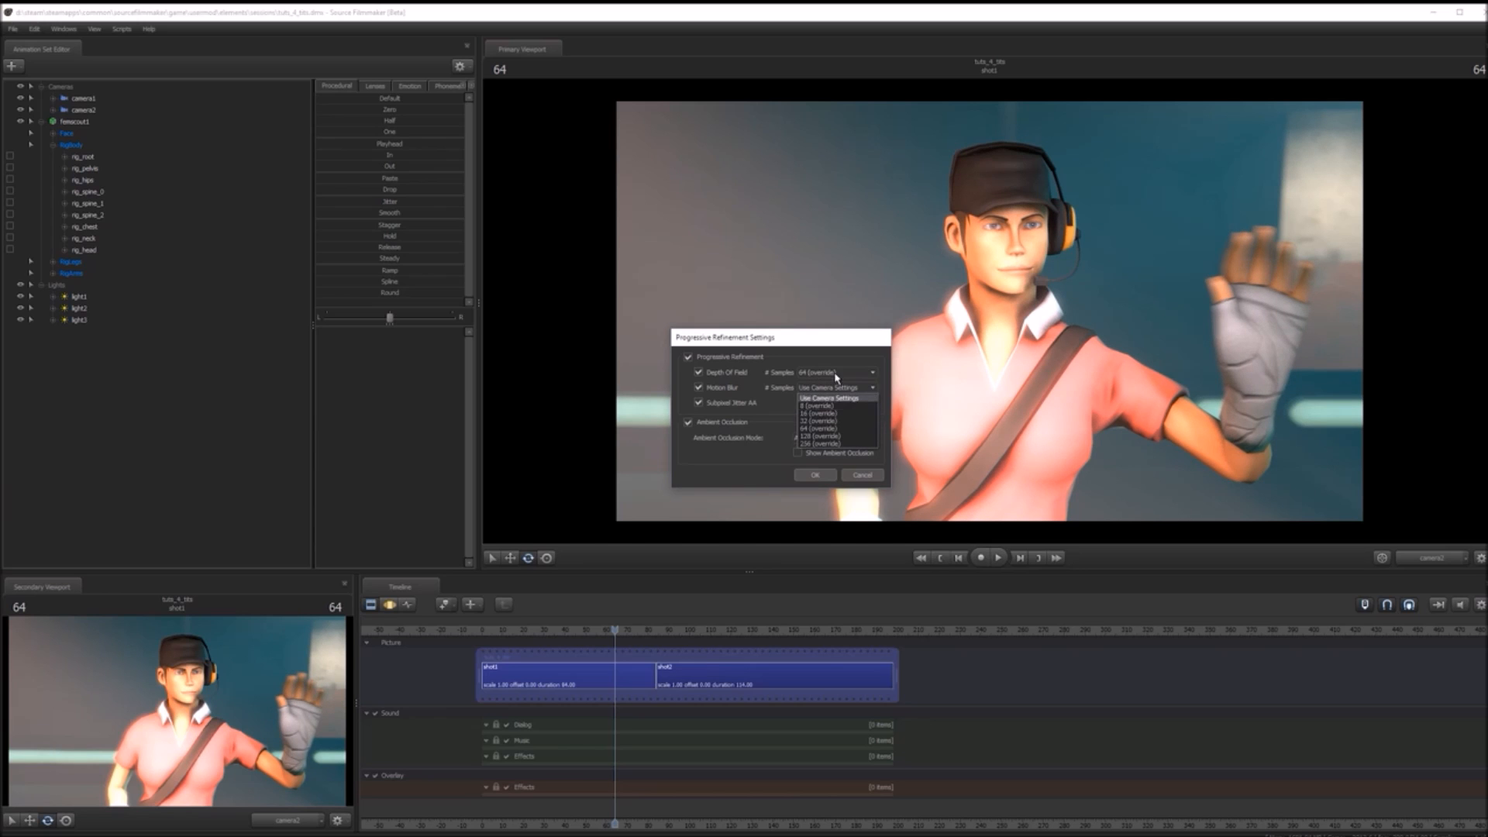
click(838, 408)
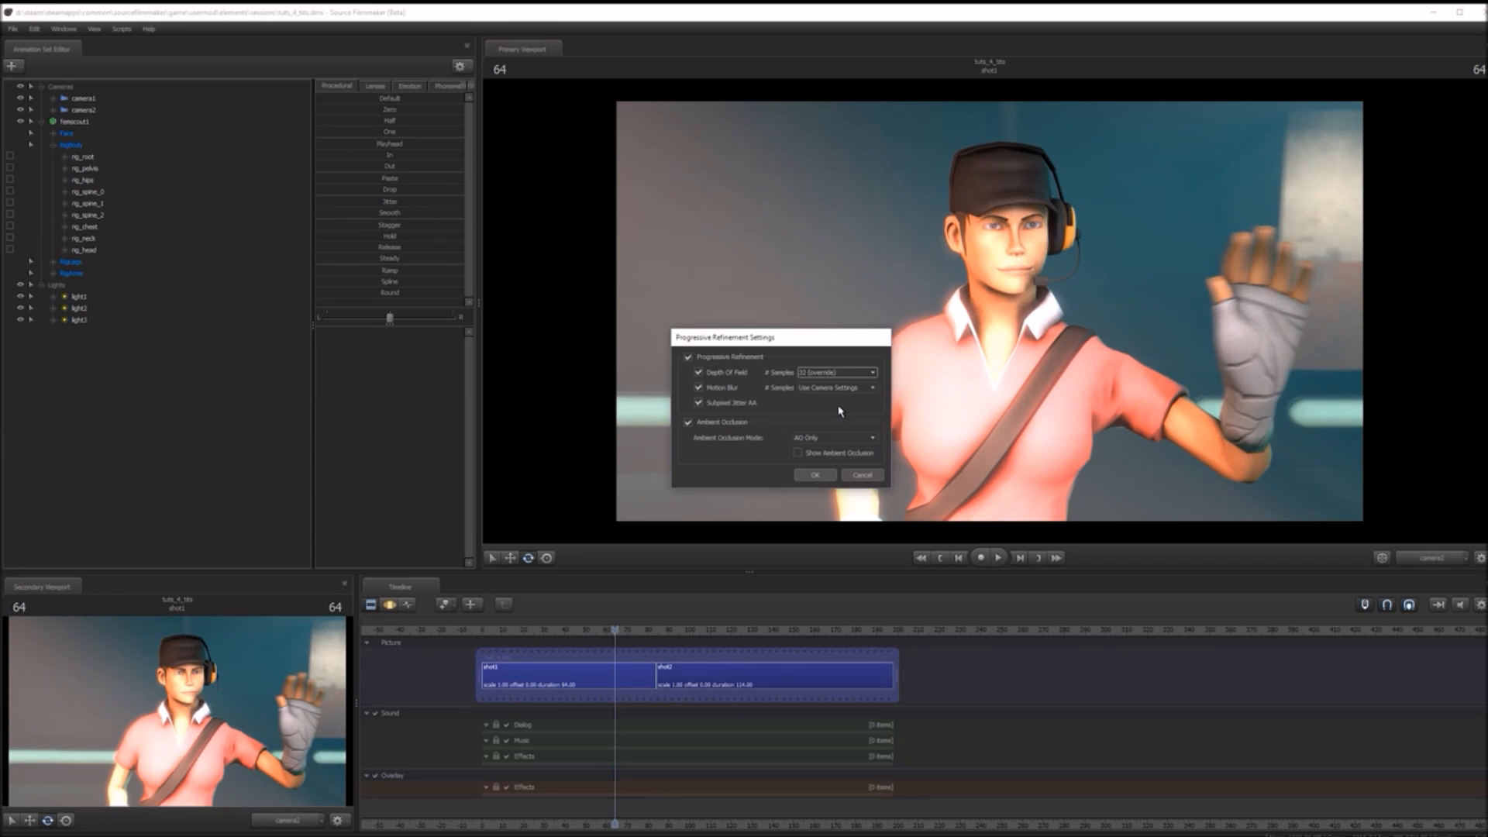
click(847, 388)
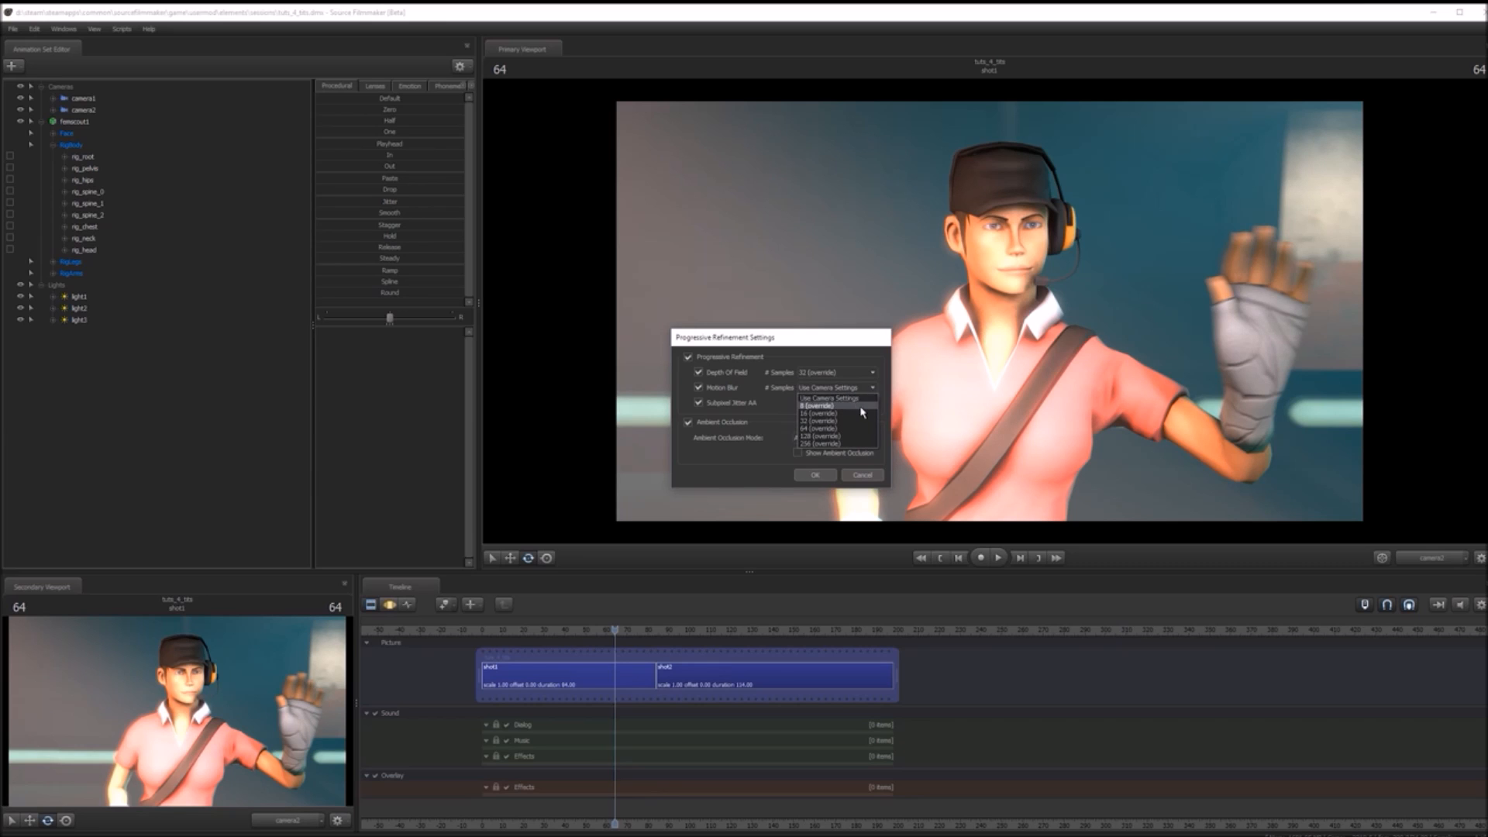
click(857, 407)
click(850, 388)
click(789, 398)
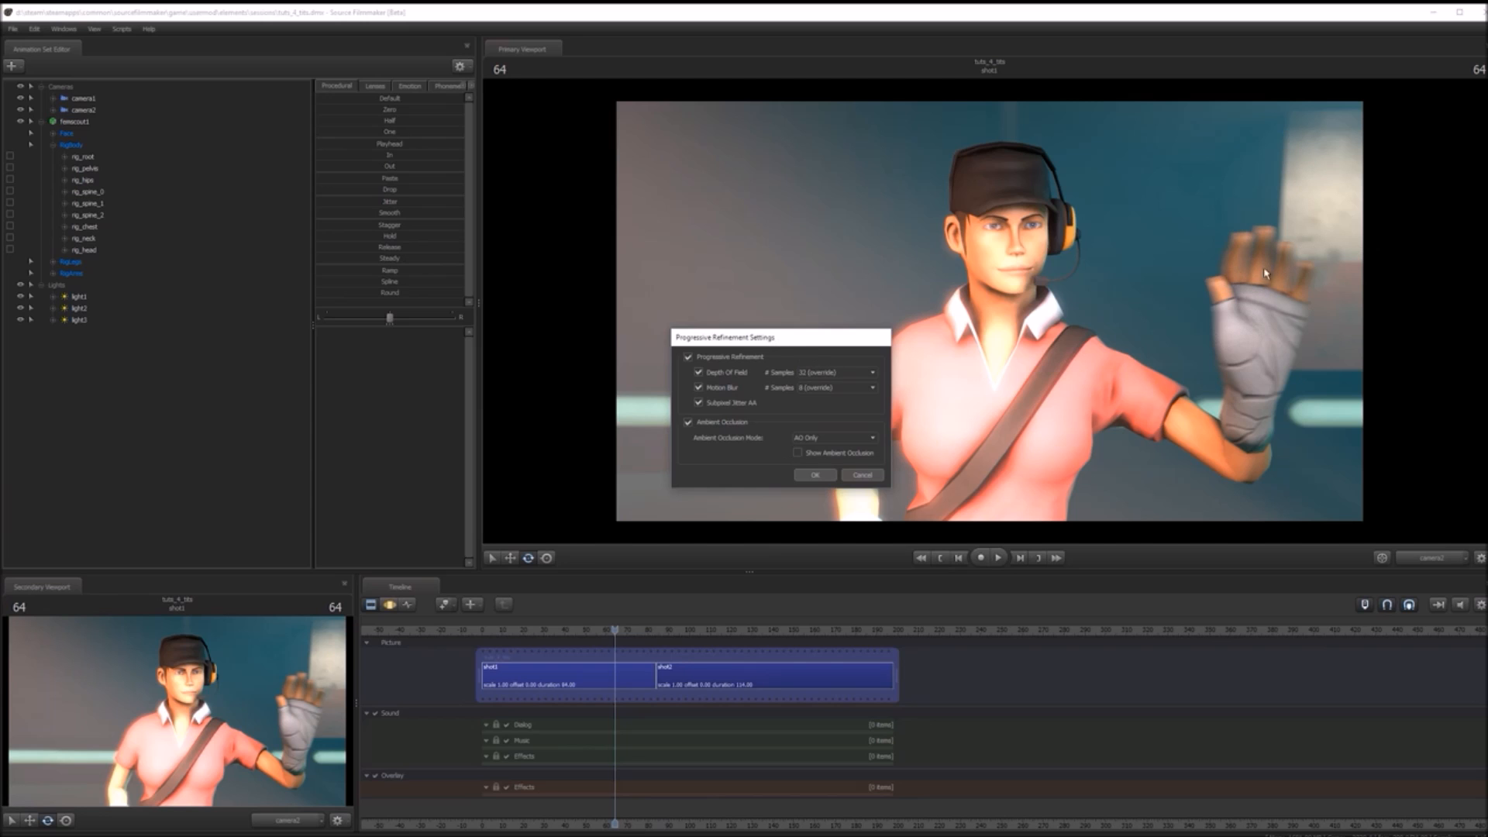
- Try the 32 override for motion blur samples, set it to 16, and apply the progressive refinement settings
click(821, 388)
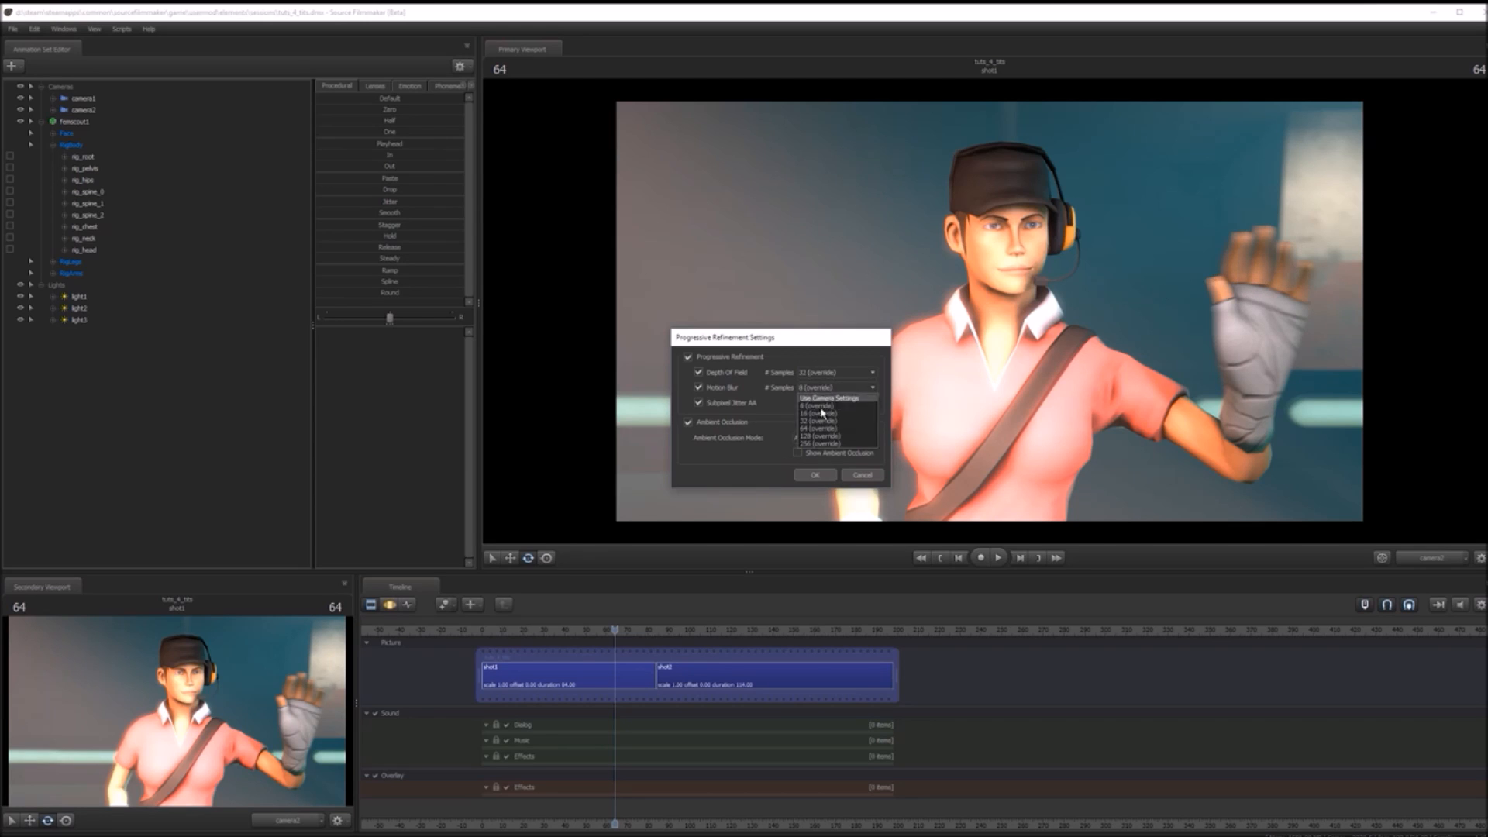
click(818, 420)
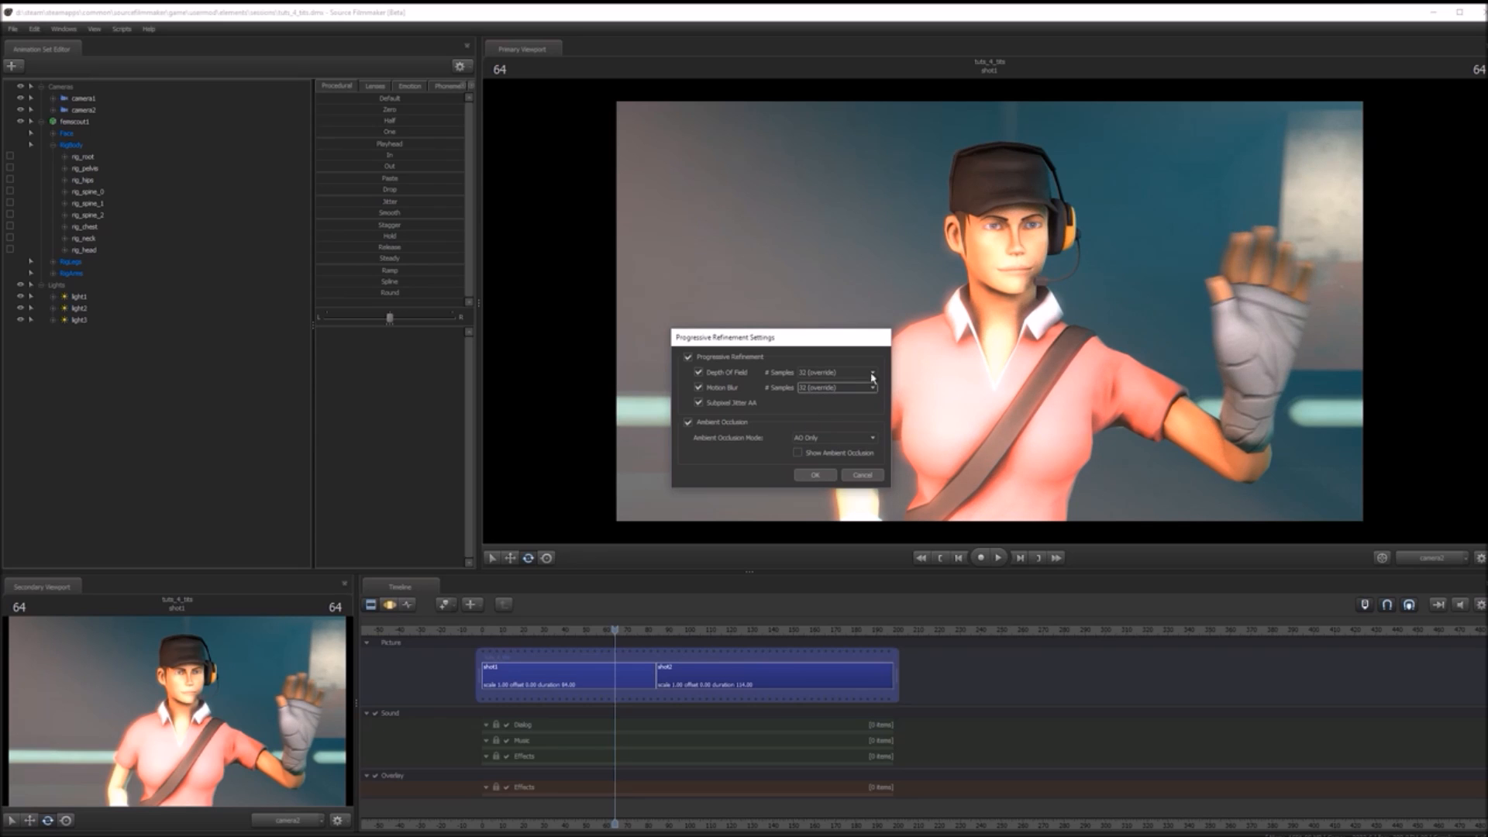
click(823, 387)
click(832, 418)
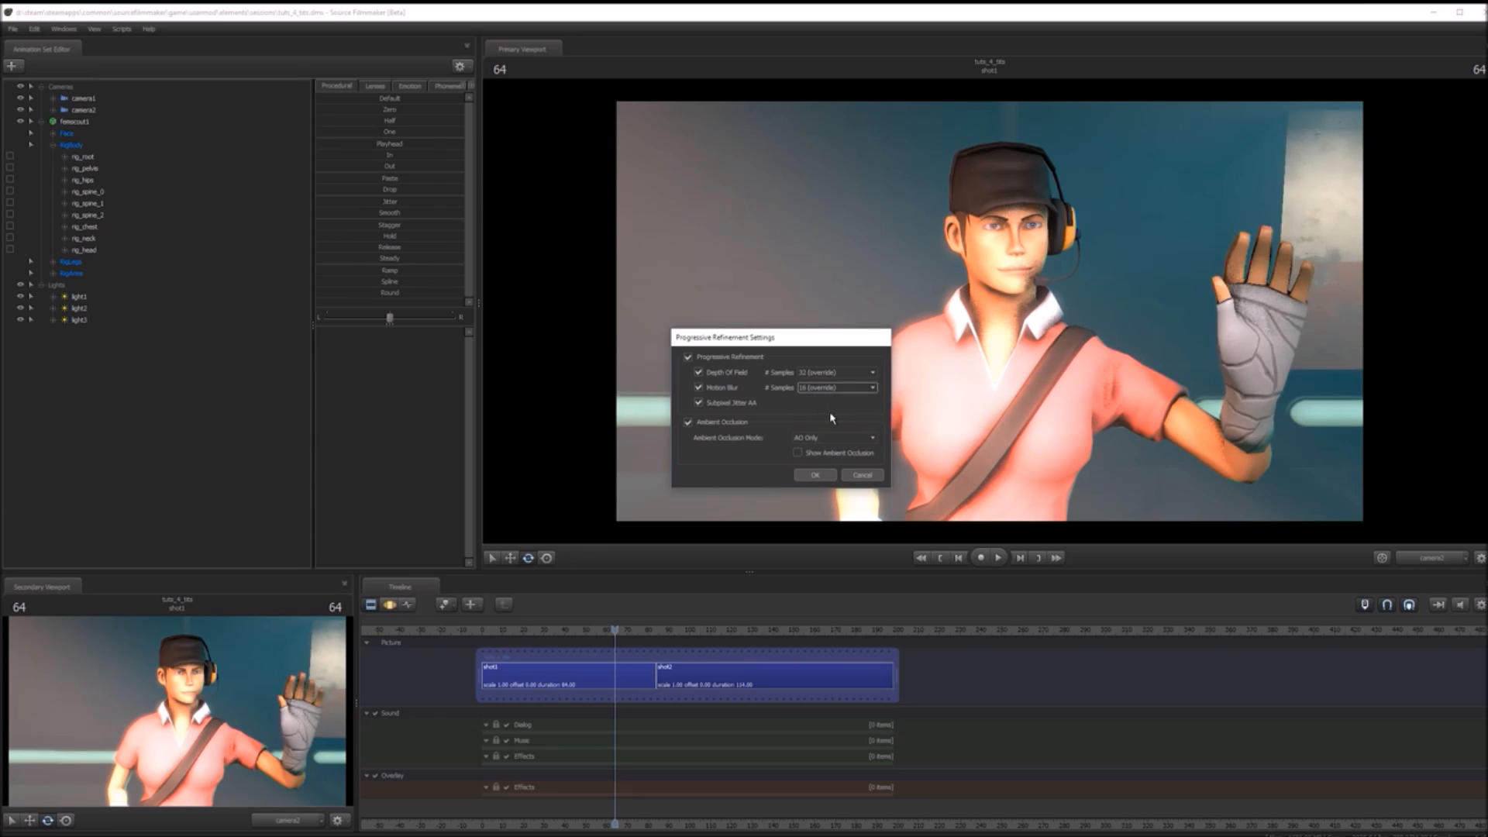
click(822, 475)
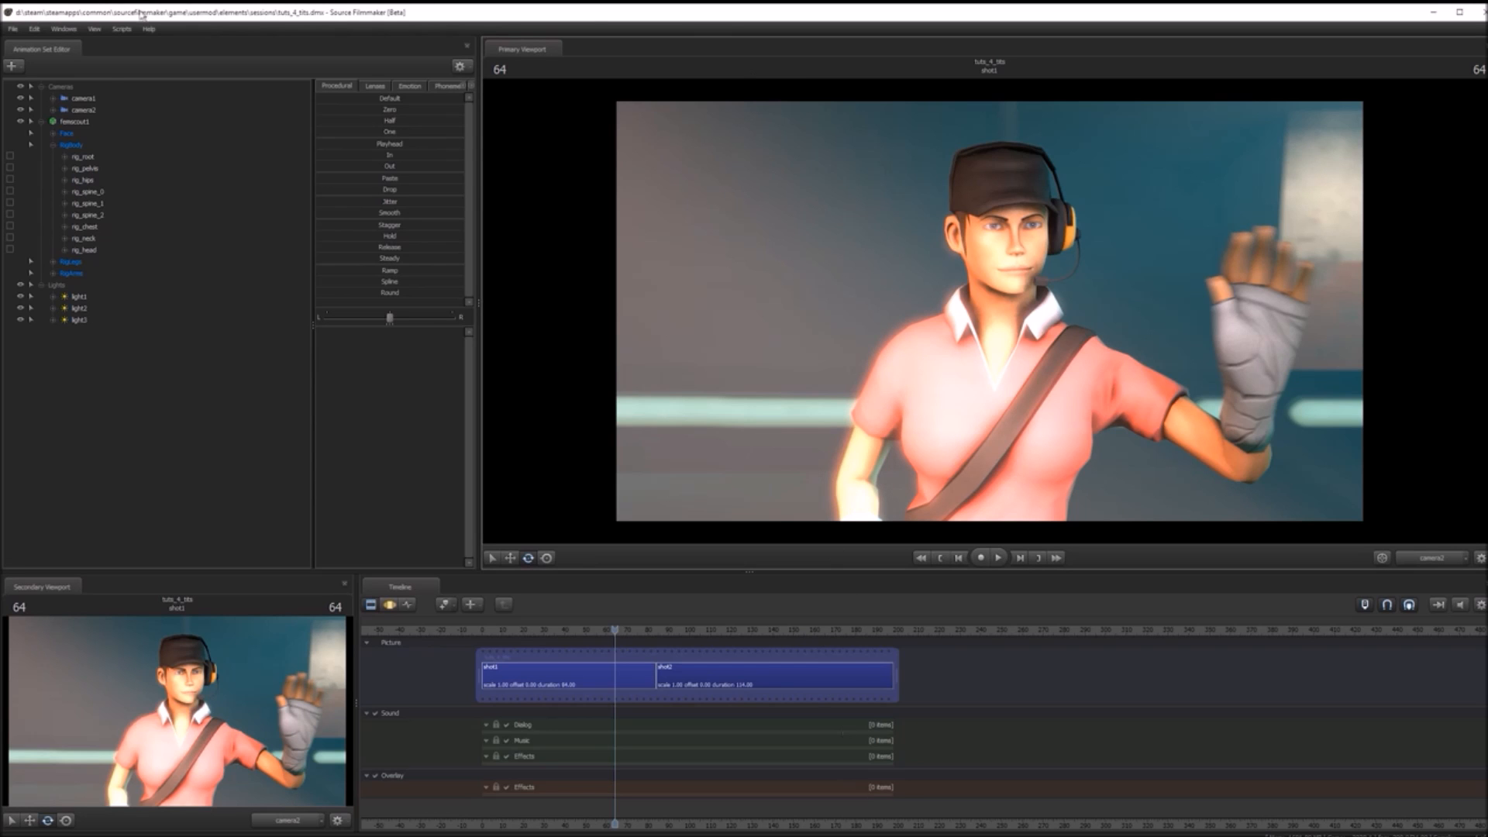
- Start a movie export and check its sample choices, keeping 32 for depth of field and 16 for motion blur
click(12, 29)
mouse_move(47, 146)
click(153, 149)
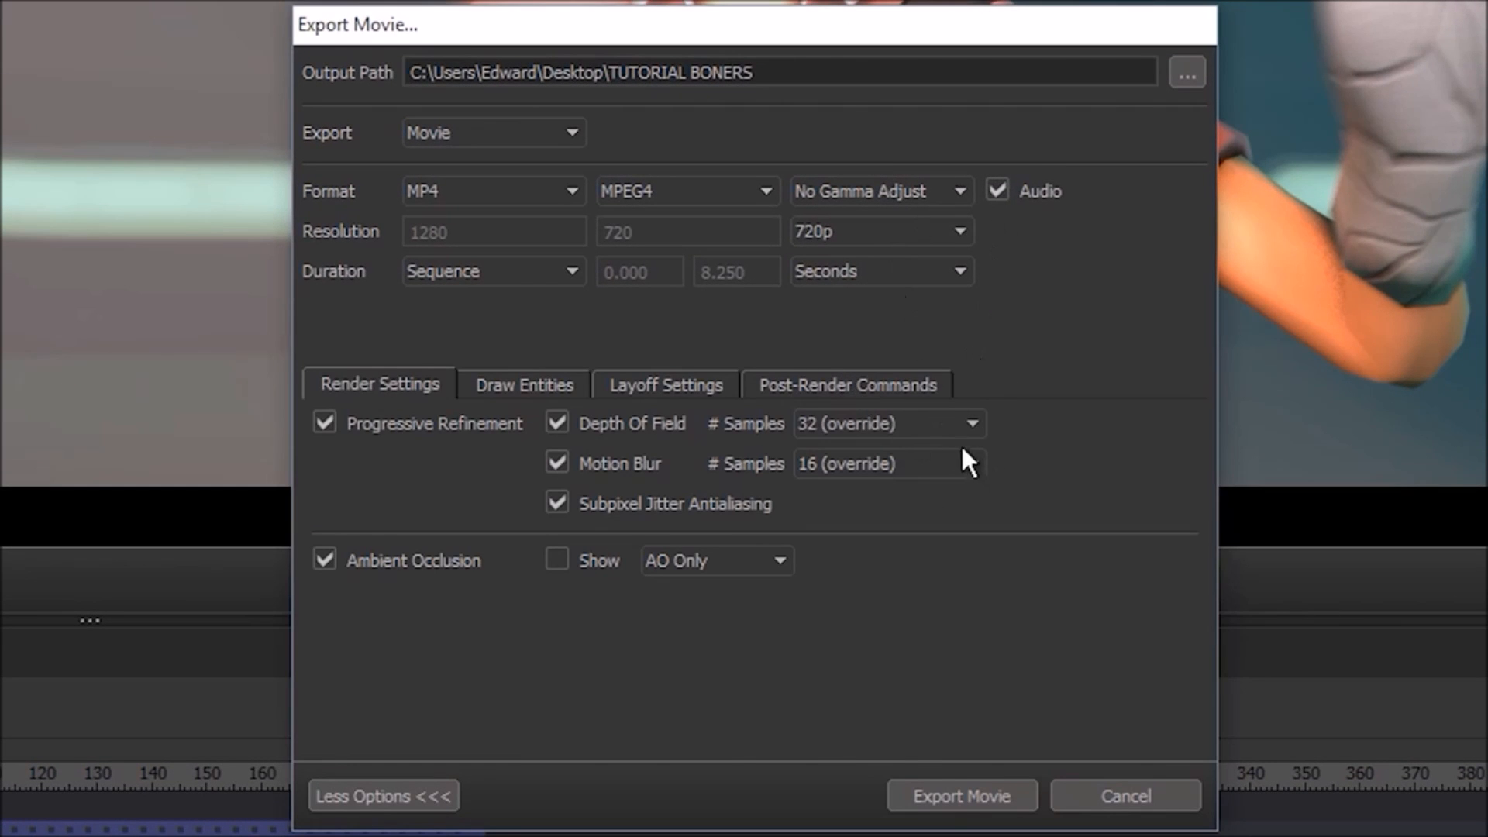
click(961, 429)
click(962, 439)
click(965, 464)
click(1080, 451)
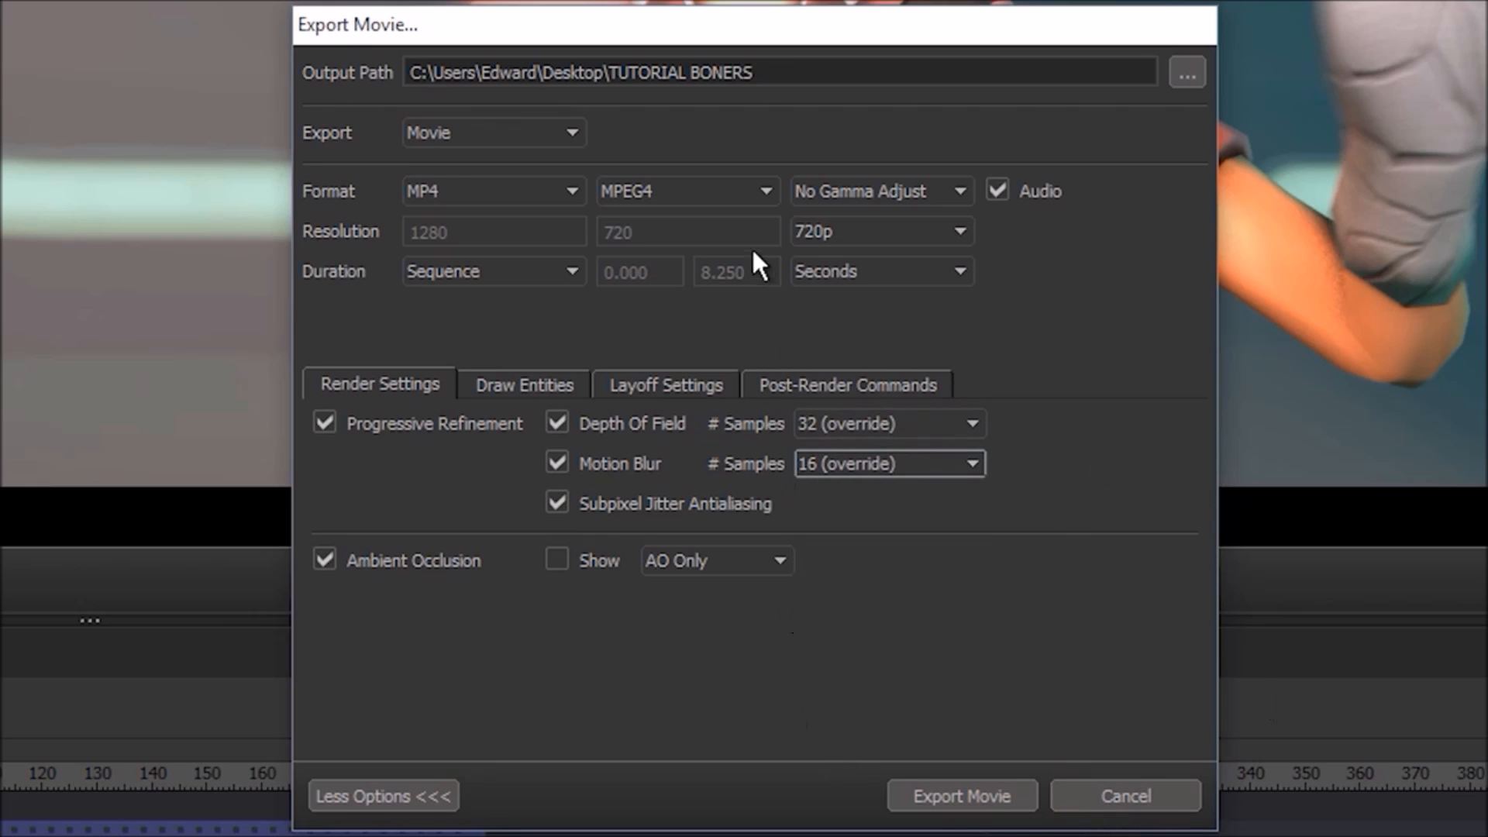
- Review the export's draw entities, layoff and post-render options, and export the movie
click(566, 387)
click(643, 388)
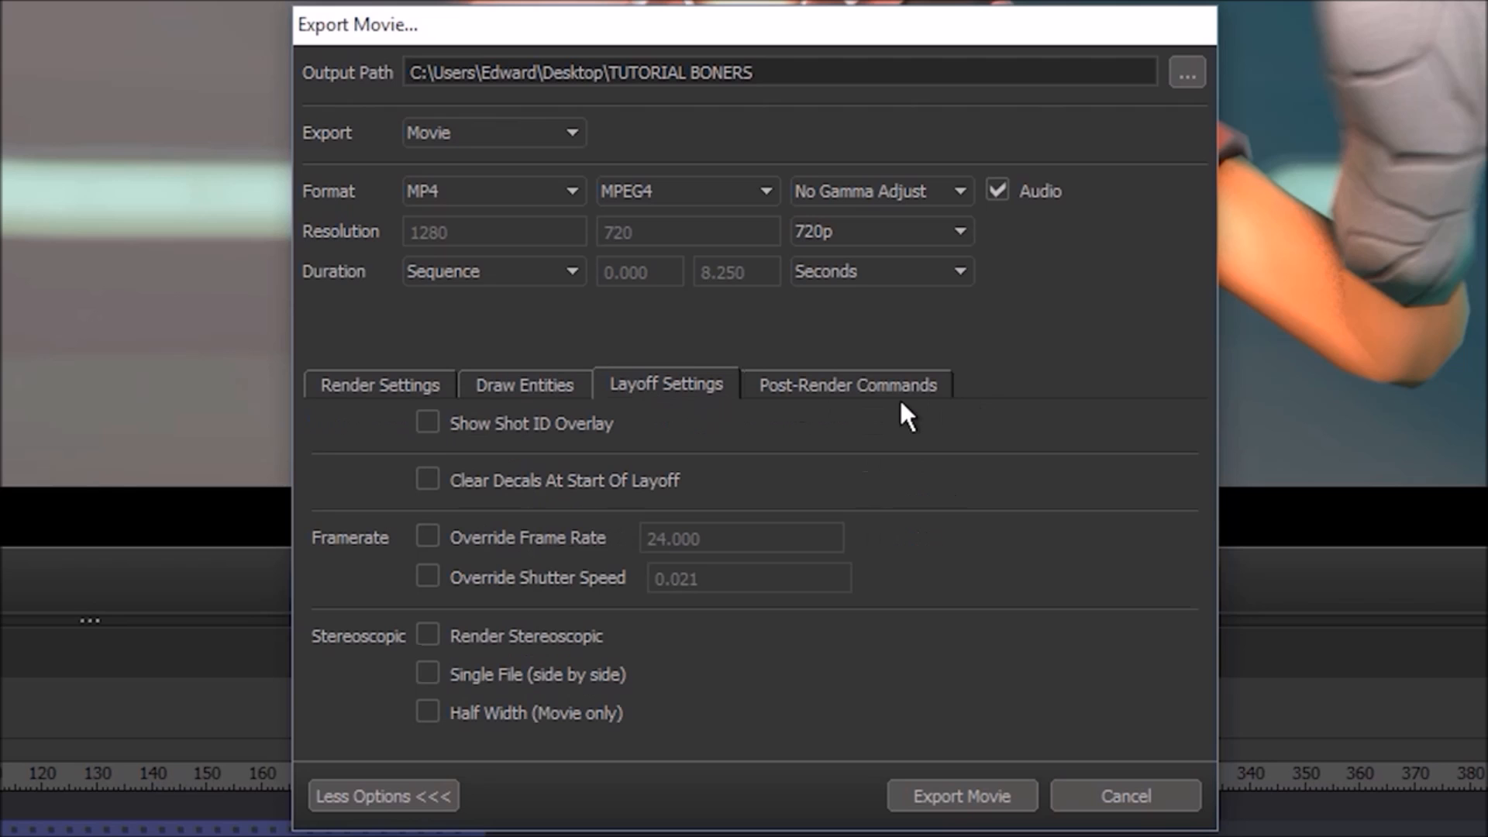
click(859, 391)
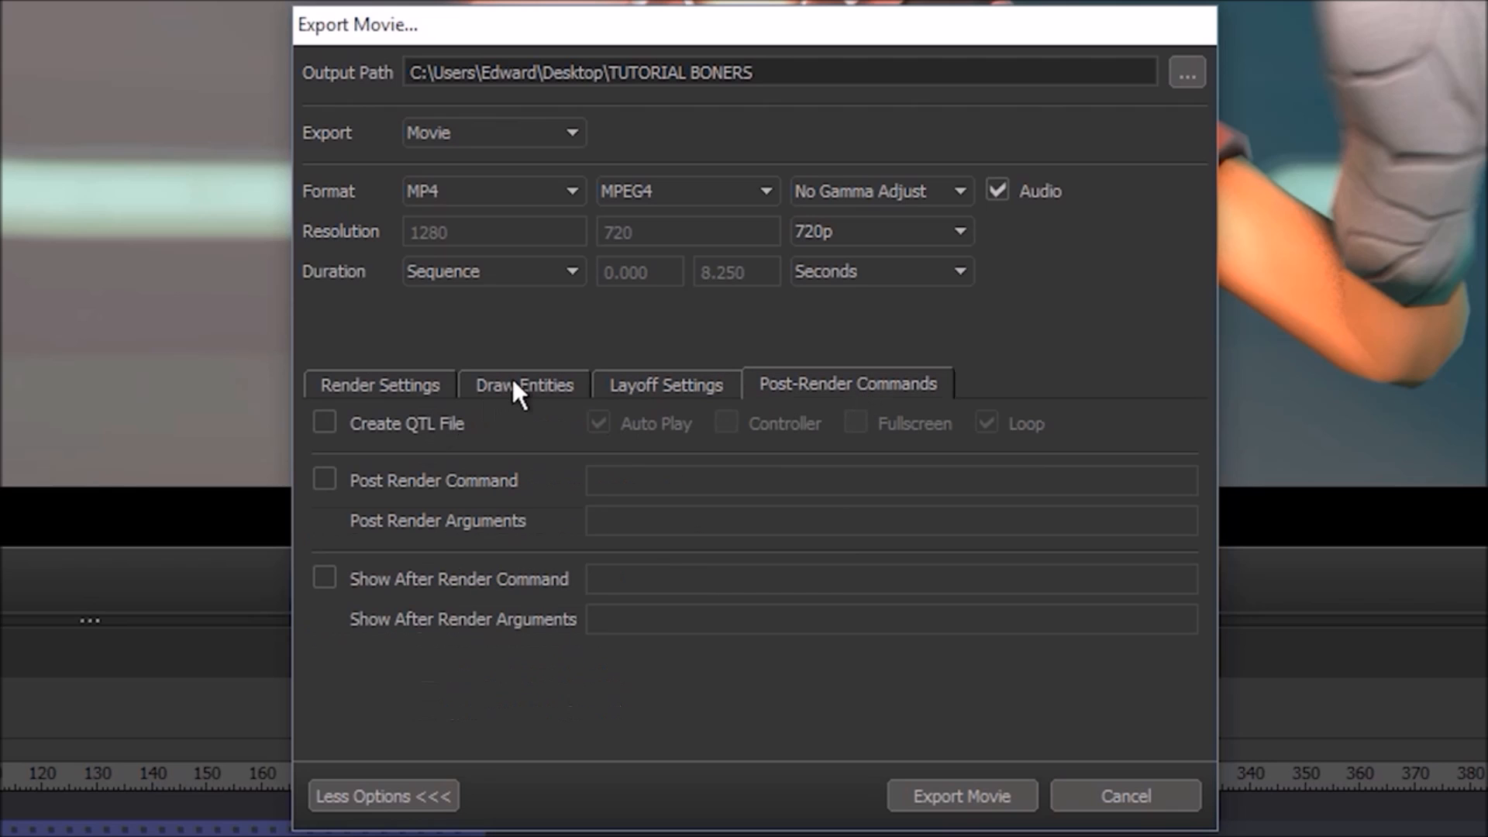
click(515, 391)
click(709, 385)
click(358, 387)
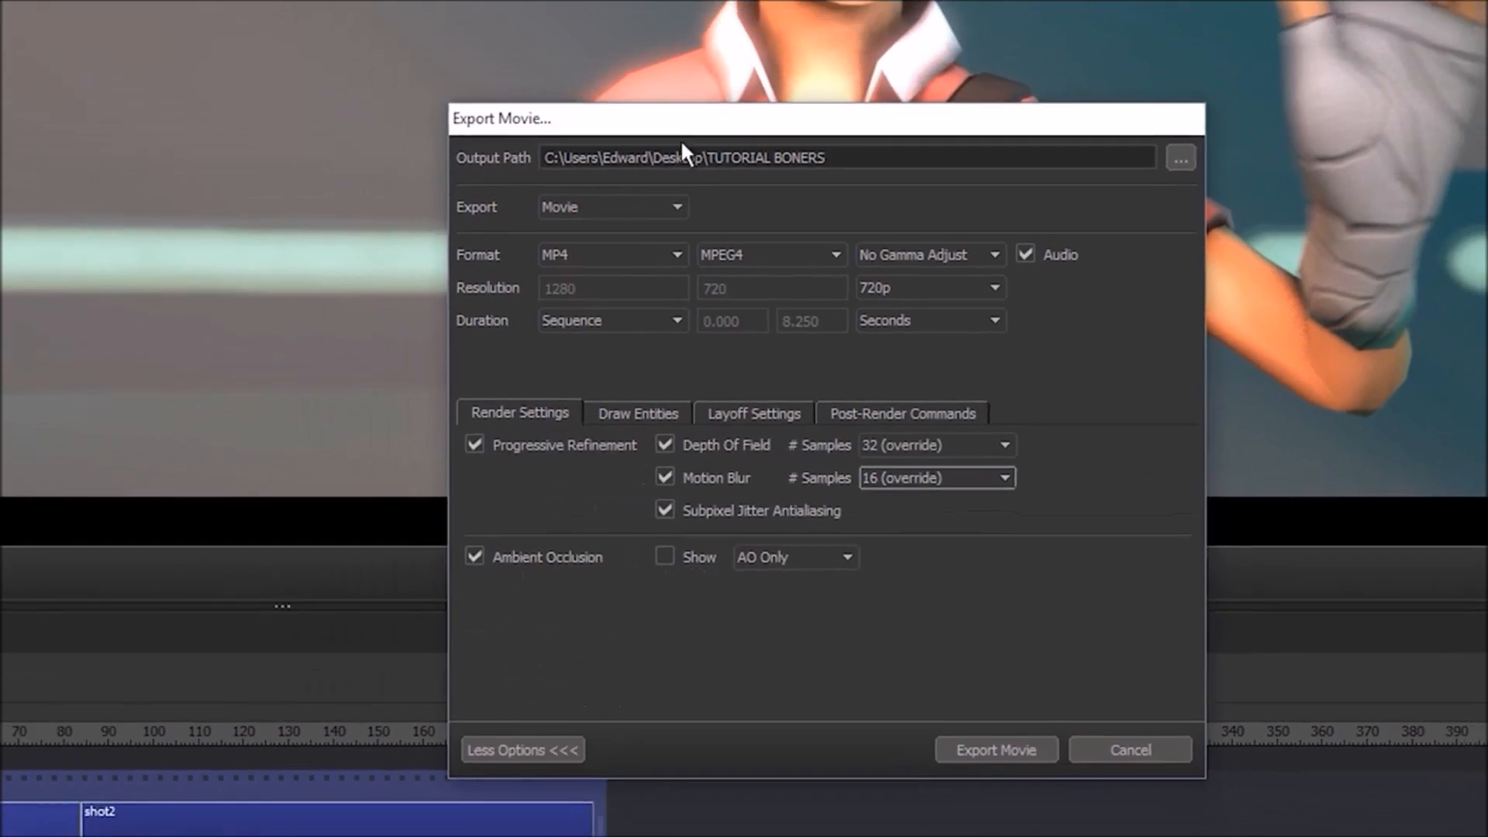
drag(682, 118, 683, 327)
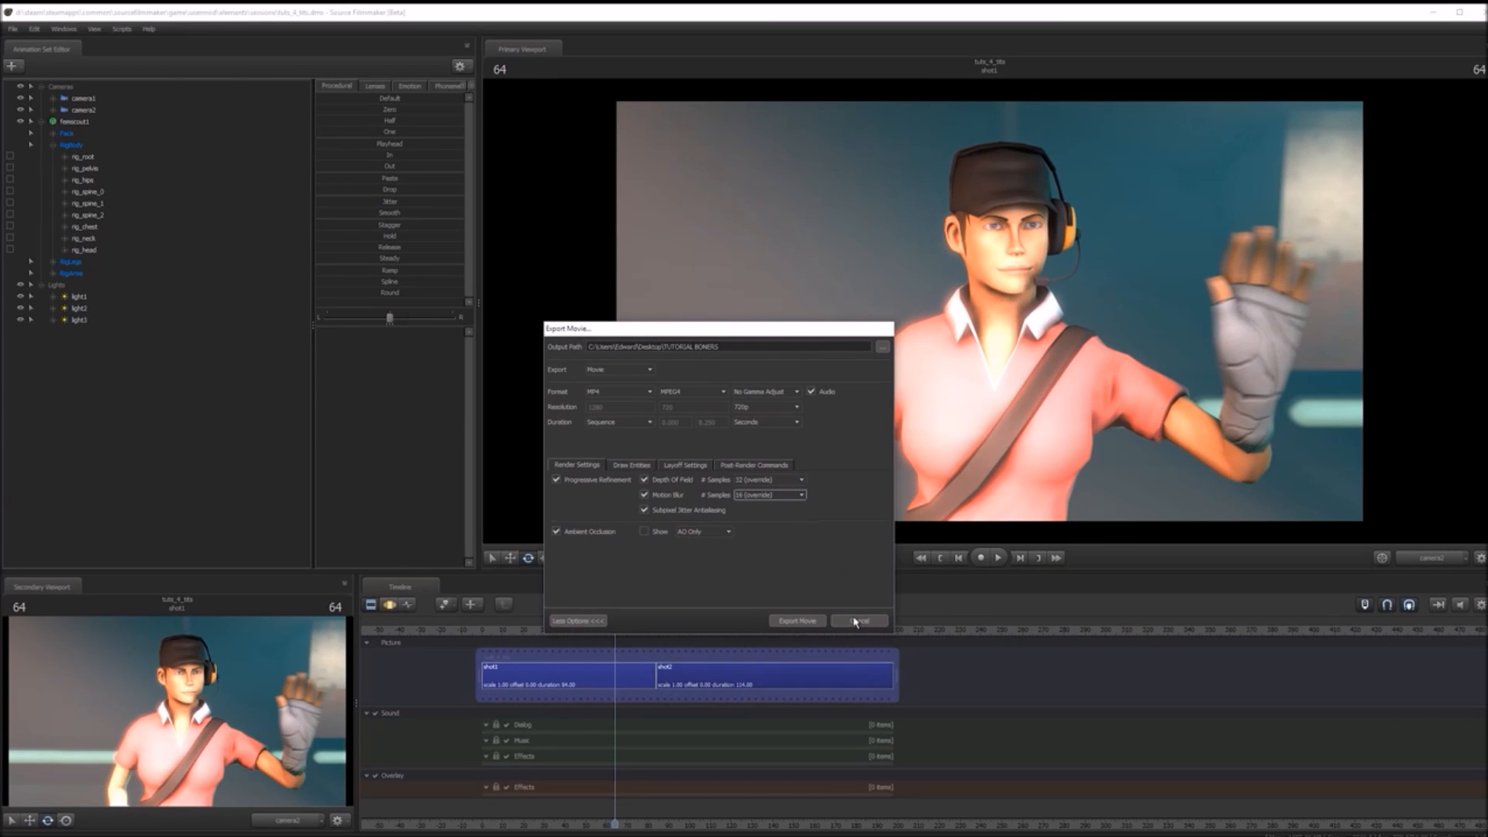
click(797, 621)
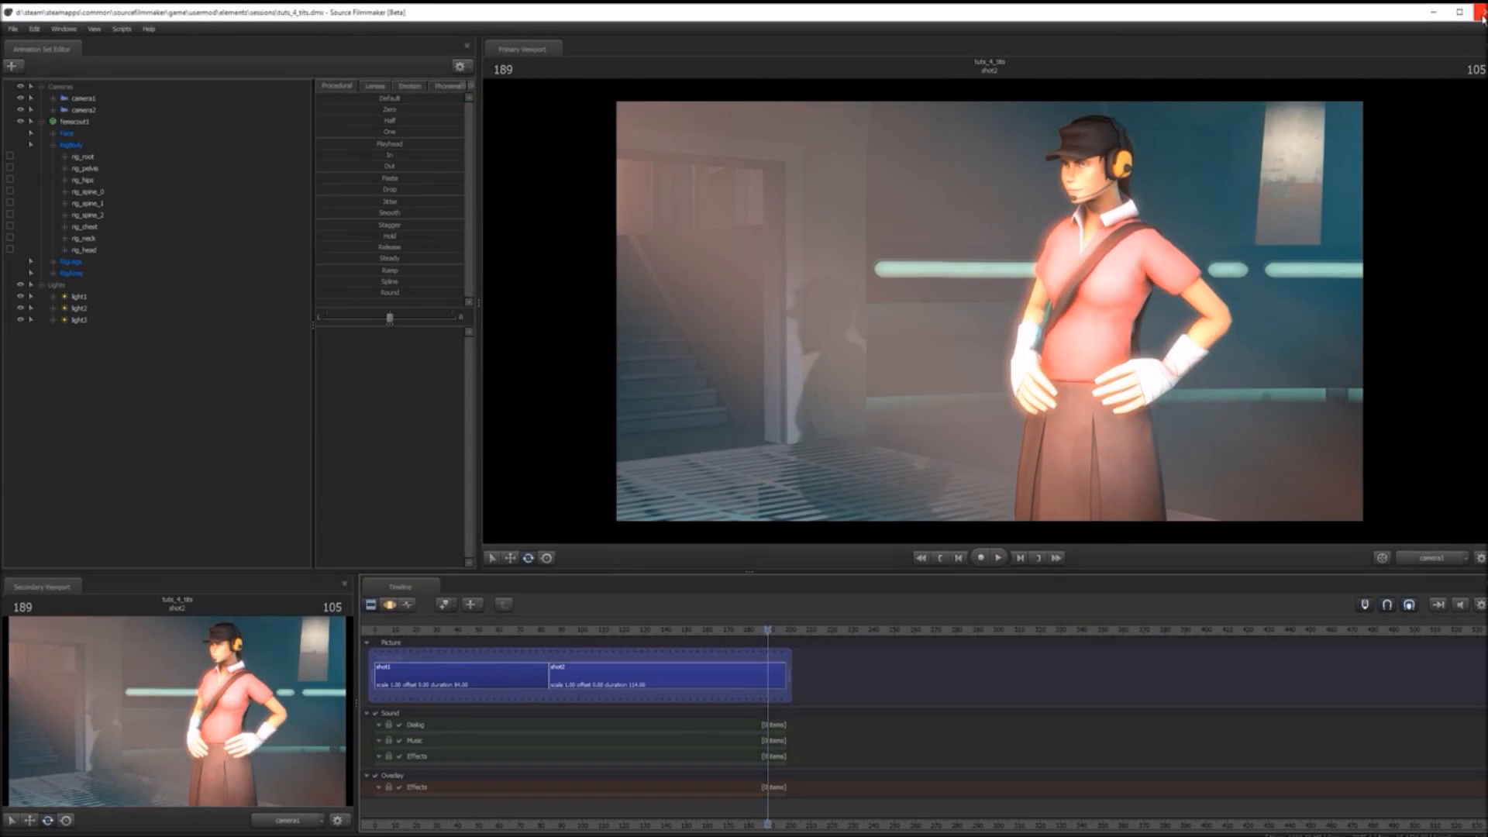
- Close Source Filmmaker and play the exported TUTORIAL BONERS.mp4 from the desktop
click(1481, 14)
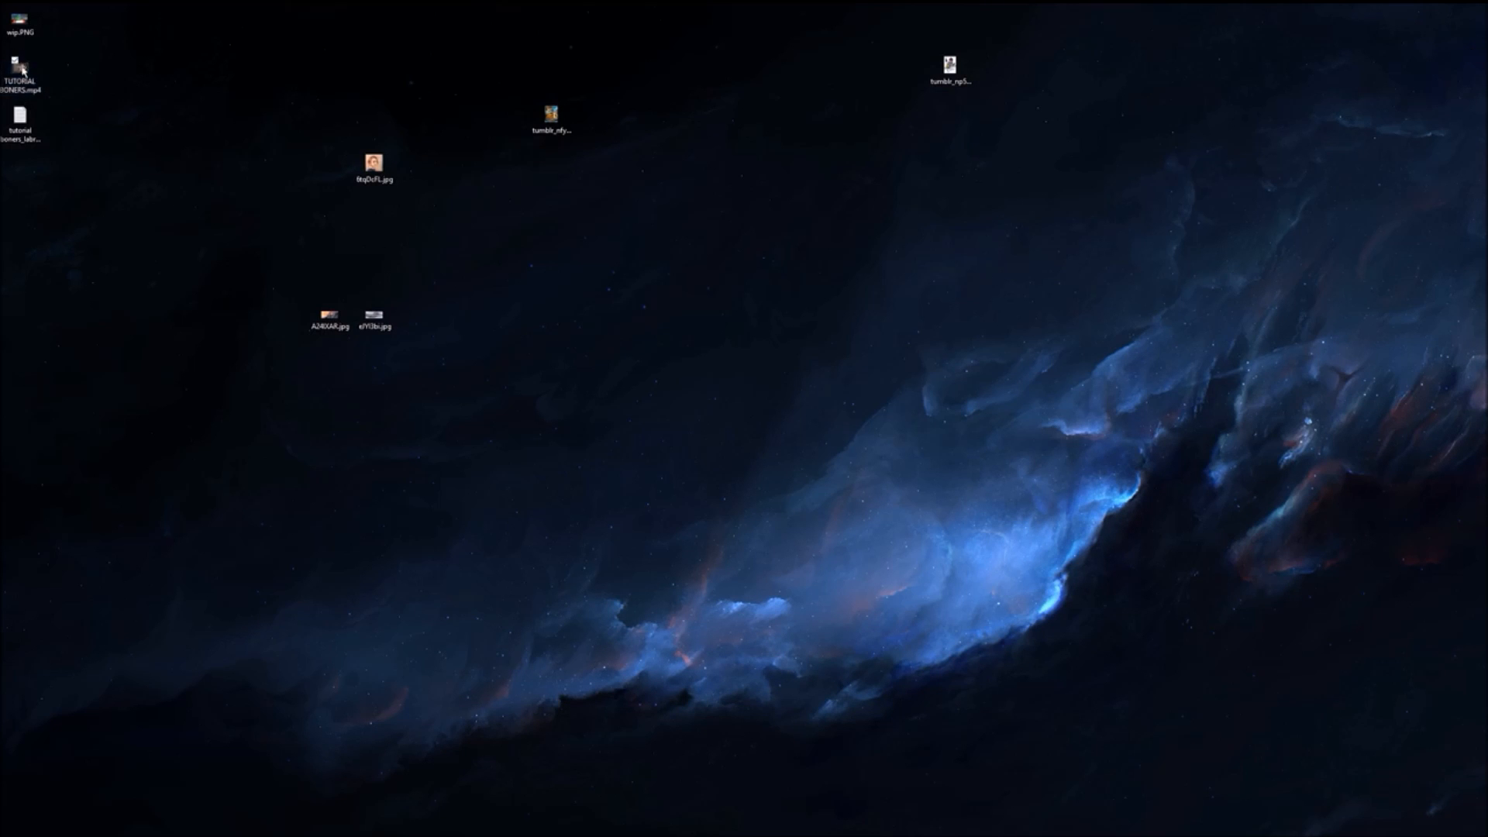
key(Return)
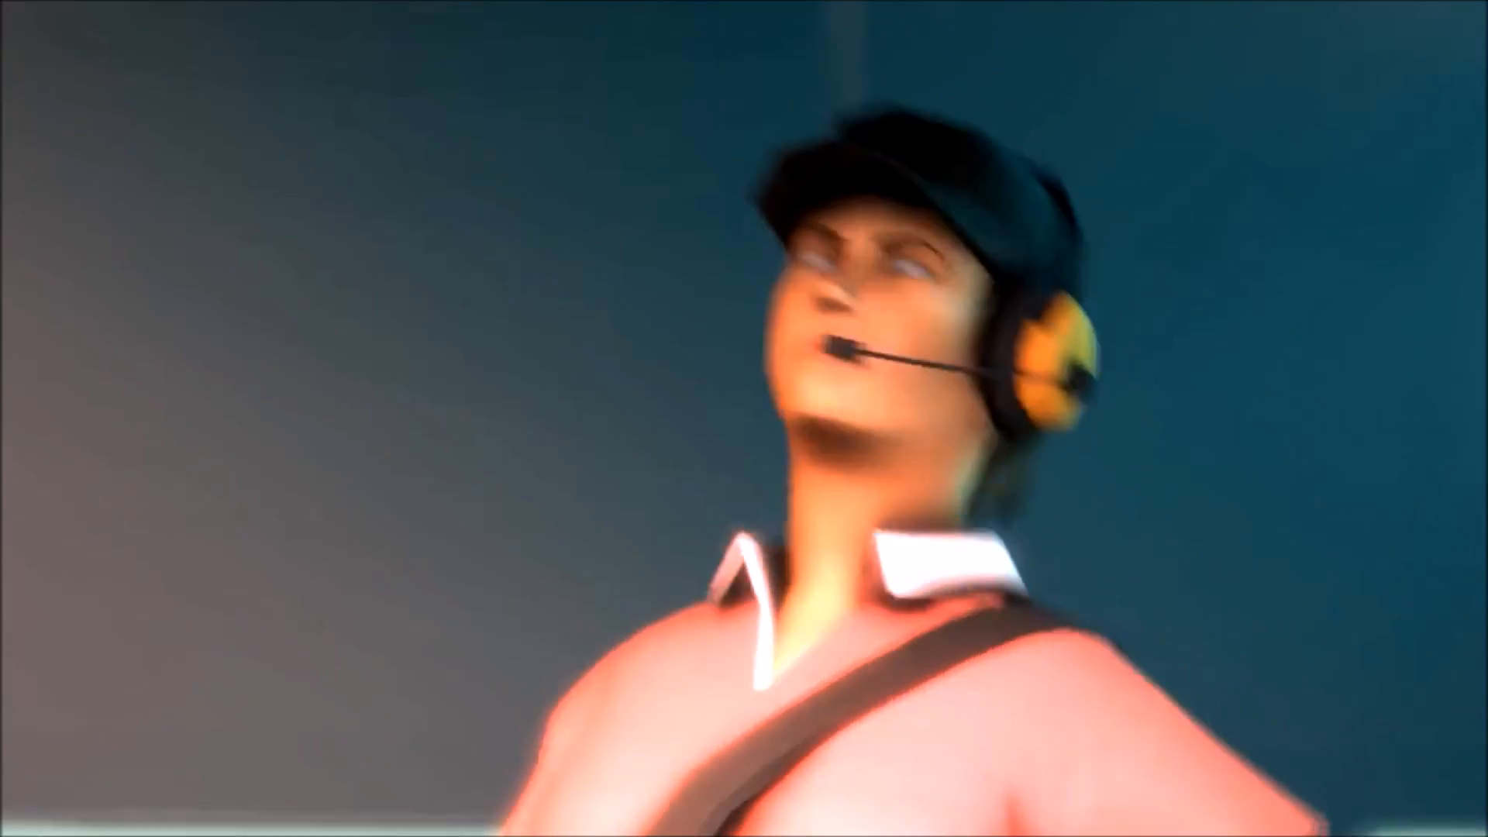